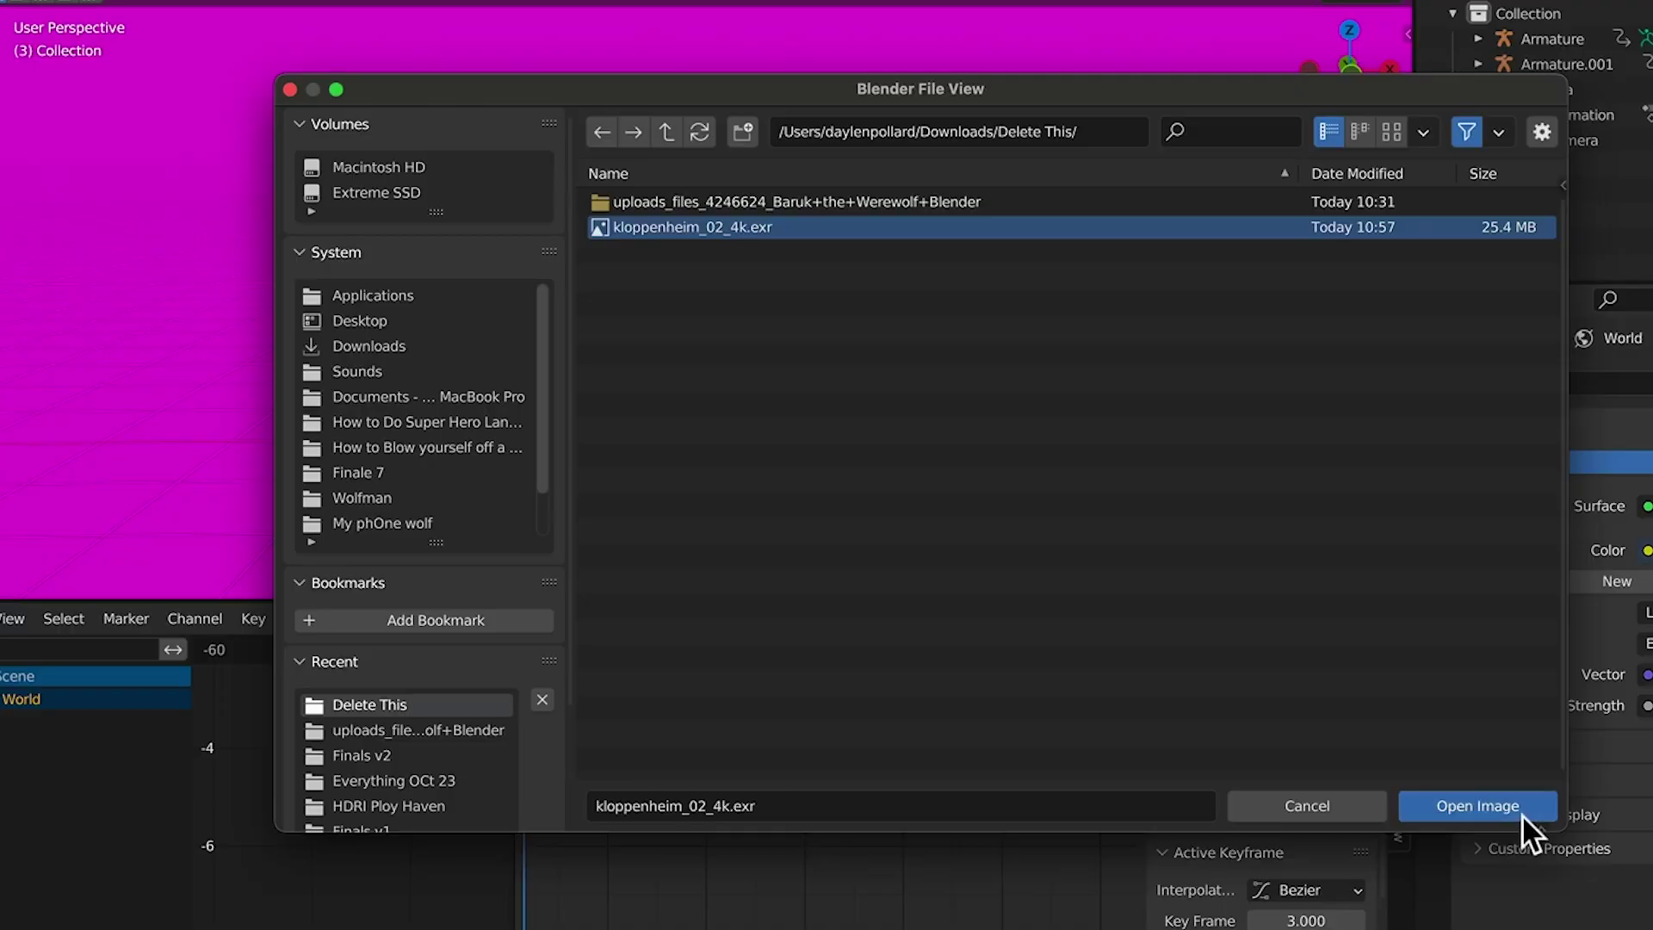
# Load kloppenheim_02_4k.exr from the Delete This folder as the world's environment image
pyautogui.click(1521, 814)
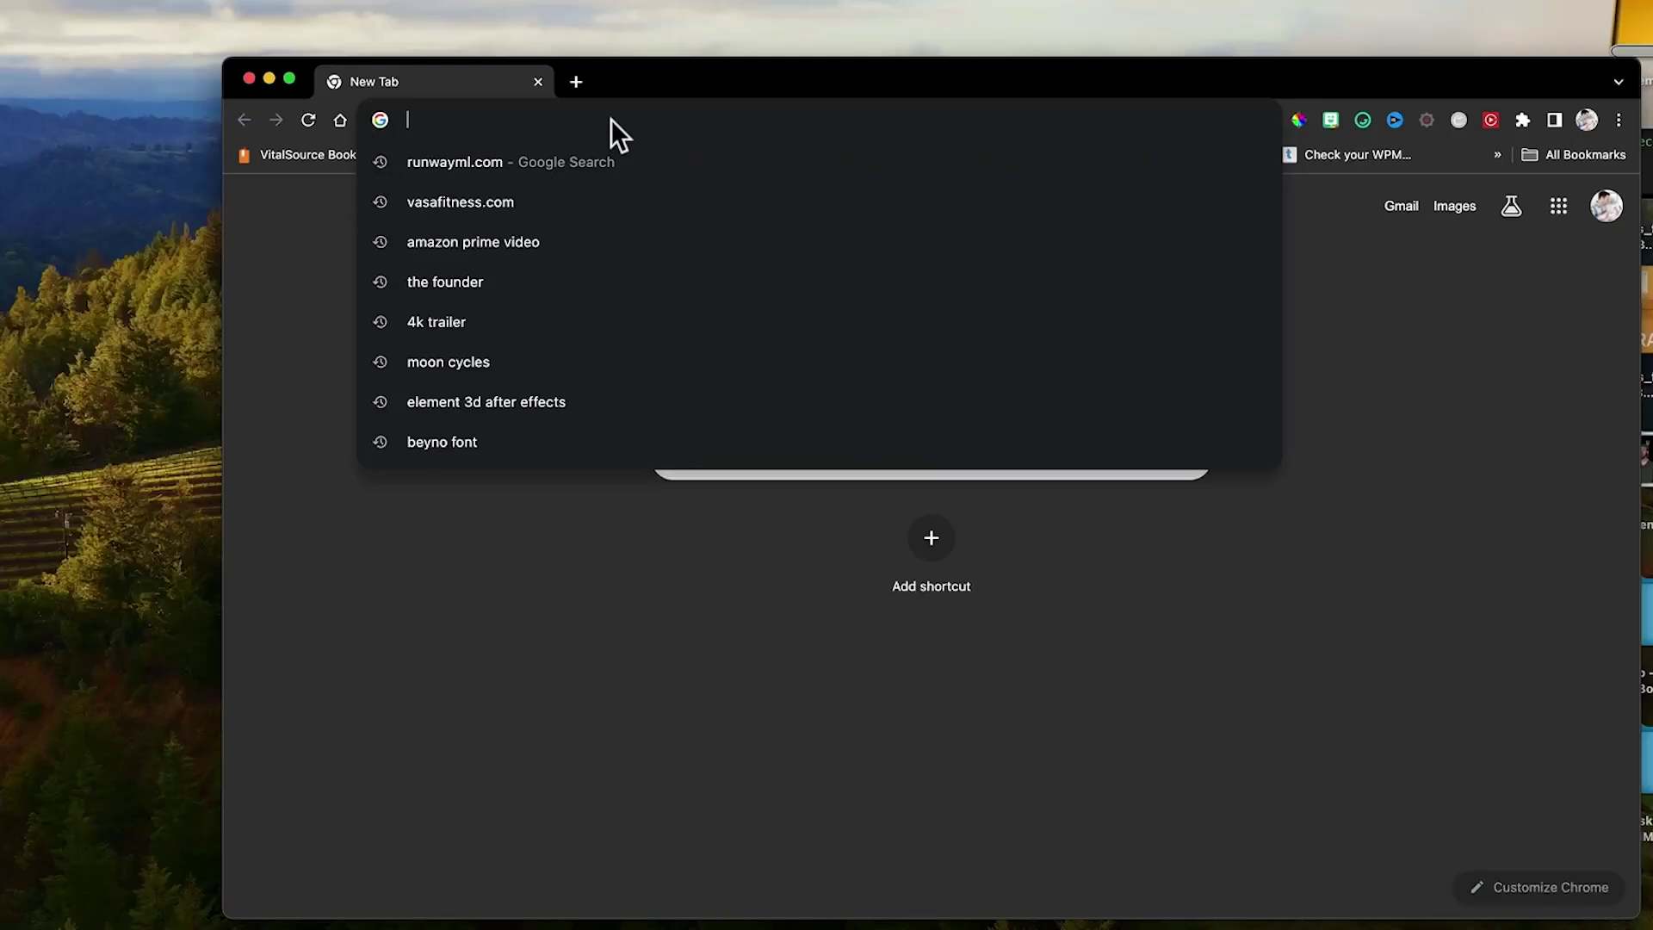
# Search the web for "best 3d animated software" and review the recommended programs
pyautogui.write('best 3d animated software')
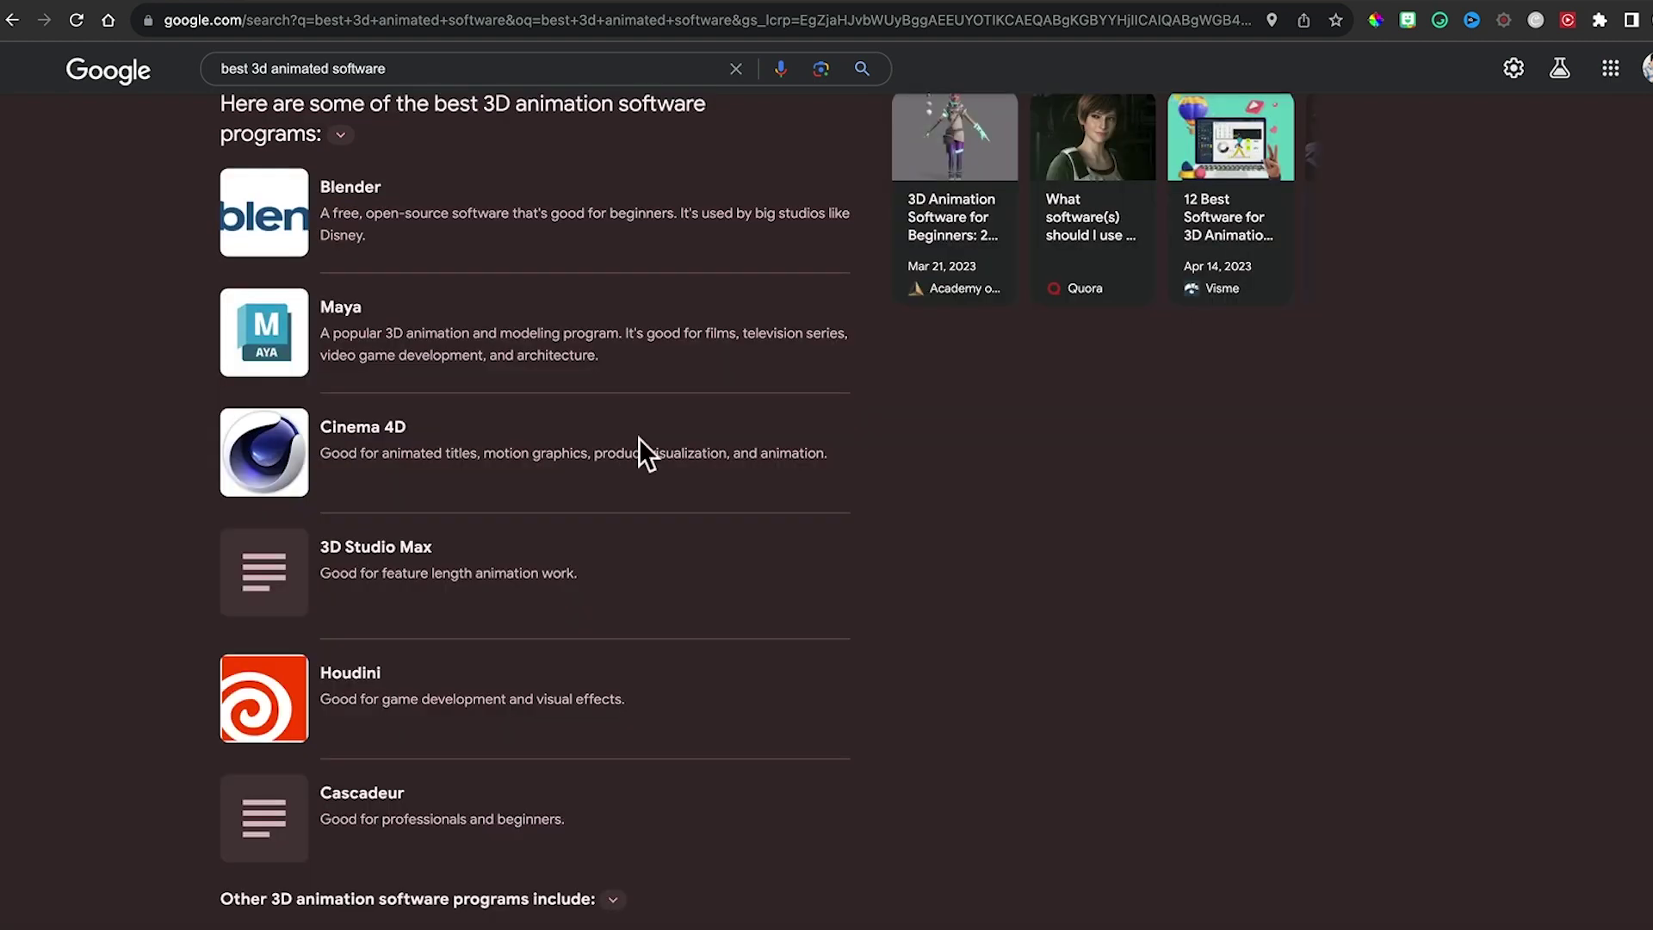
pyautogui.scroll(-1, 379, 418)
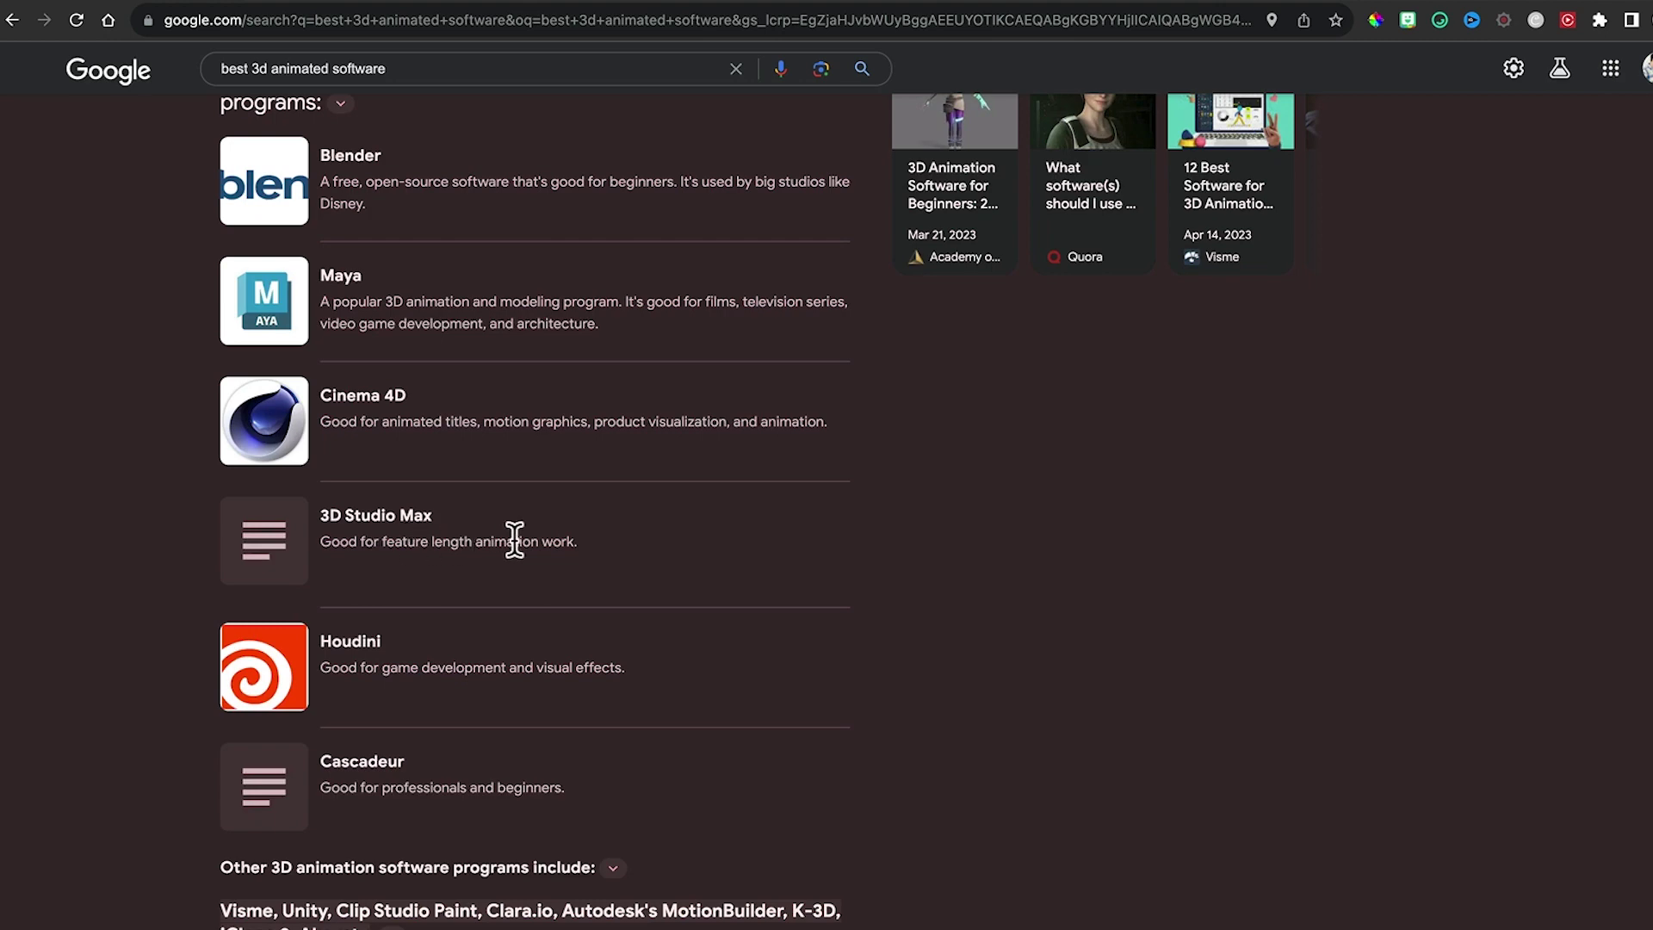
pyautogui.scroll(-1, 512, 538)
pyautogui.scroll(3, 689, 534)
pyautogui.scroll(1, 802, 556)
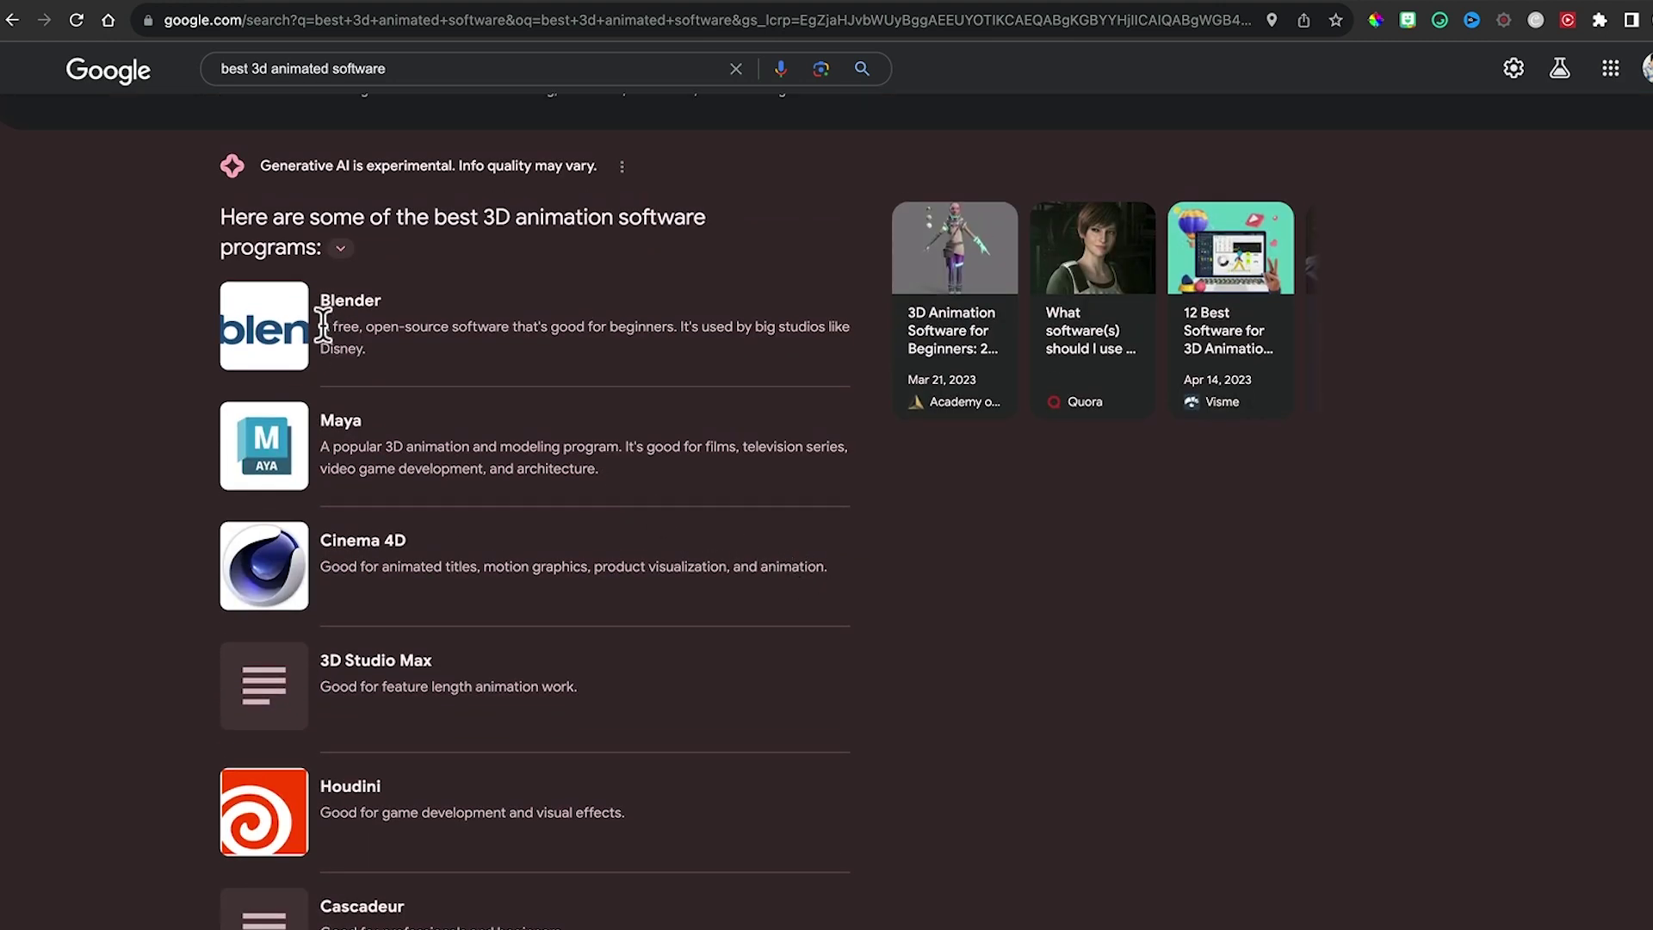
pyautogui.scroll(-10, 333, 302)
# Open a YouTube video in a new browser tab and return to the search results page
pyautogui.press('super+t')
pyautogui.write('you')
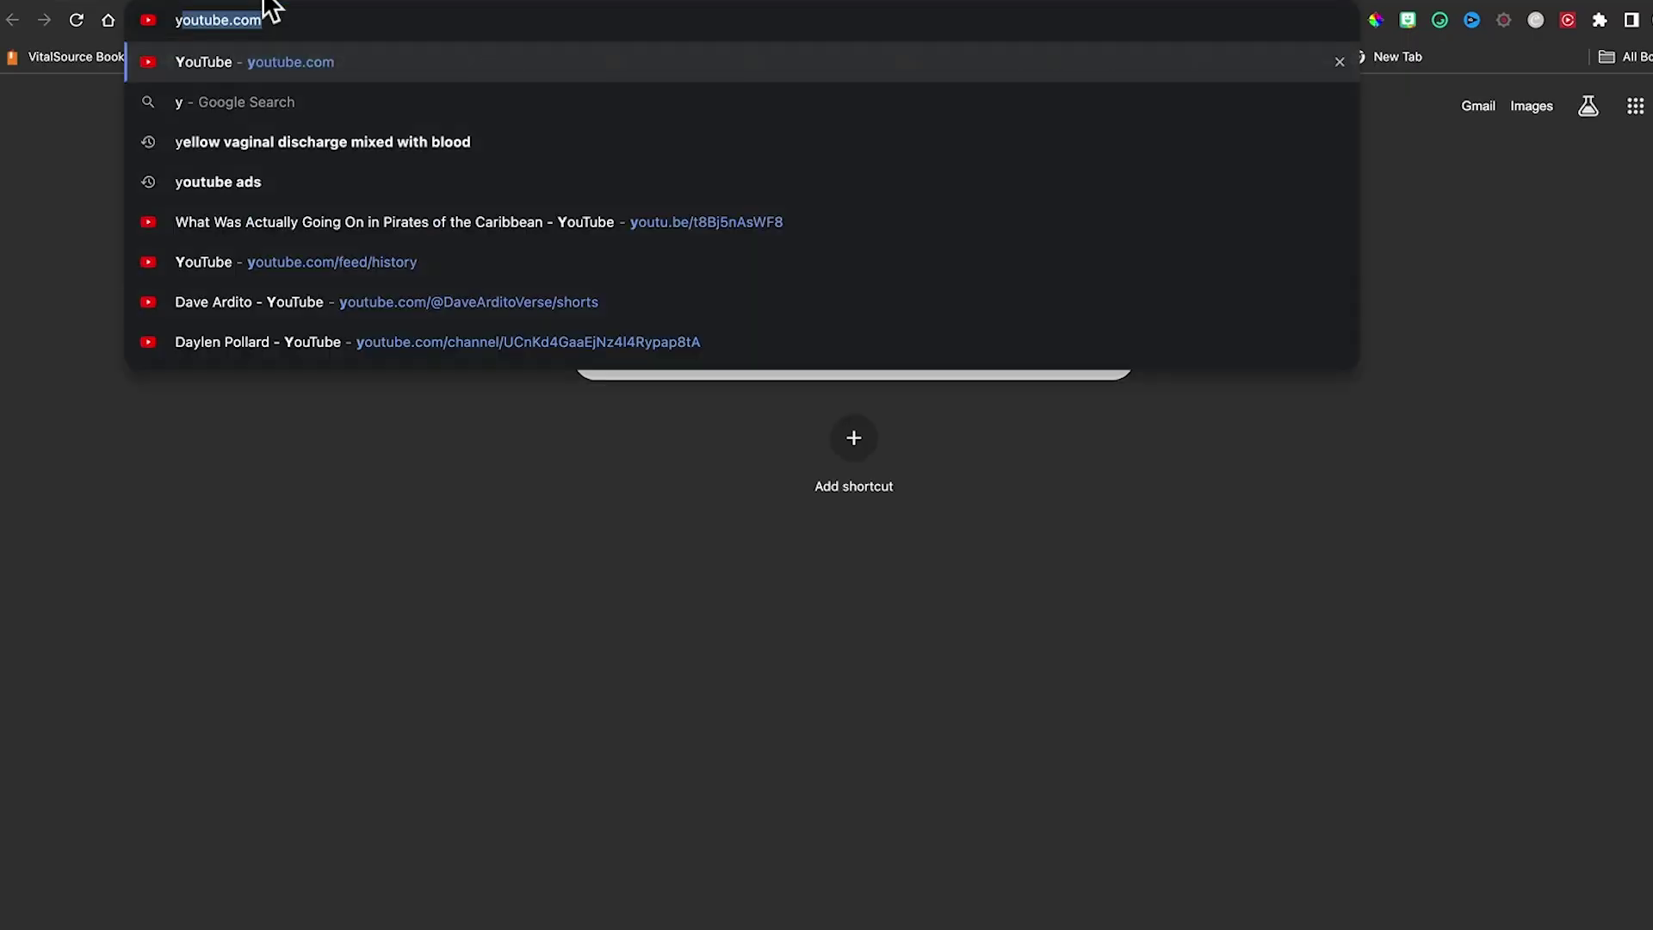
pyautogui.write('tube.com/watch?v=UXqq0ZvbOnk')
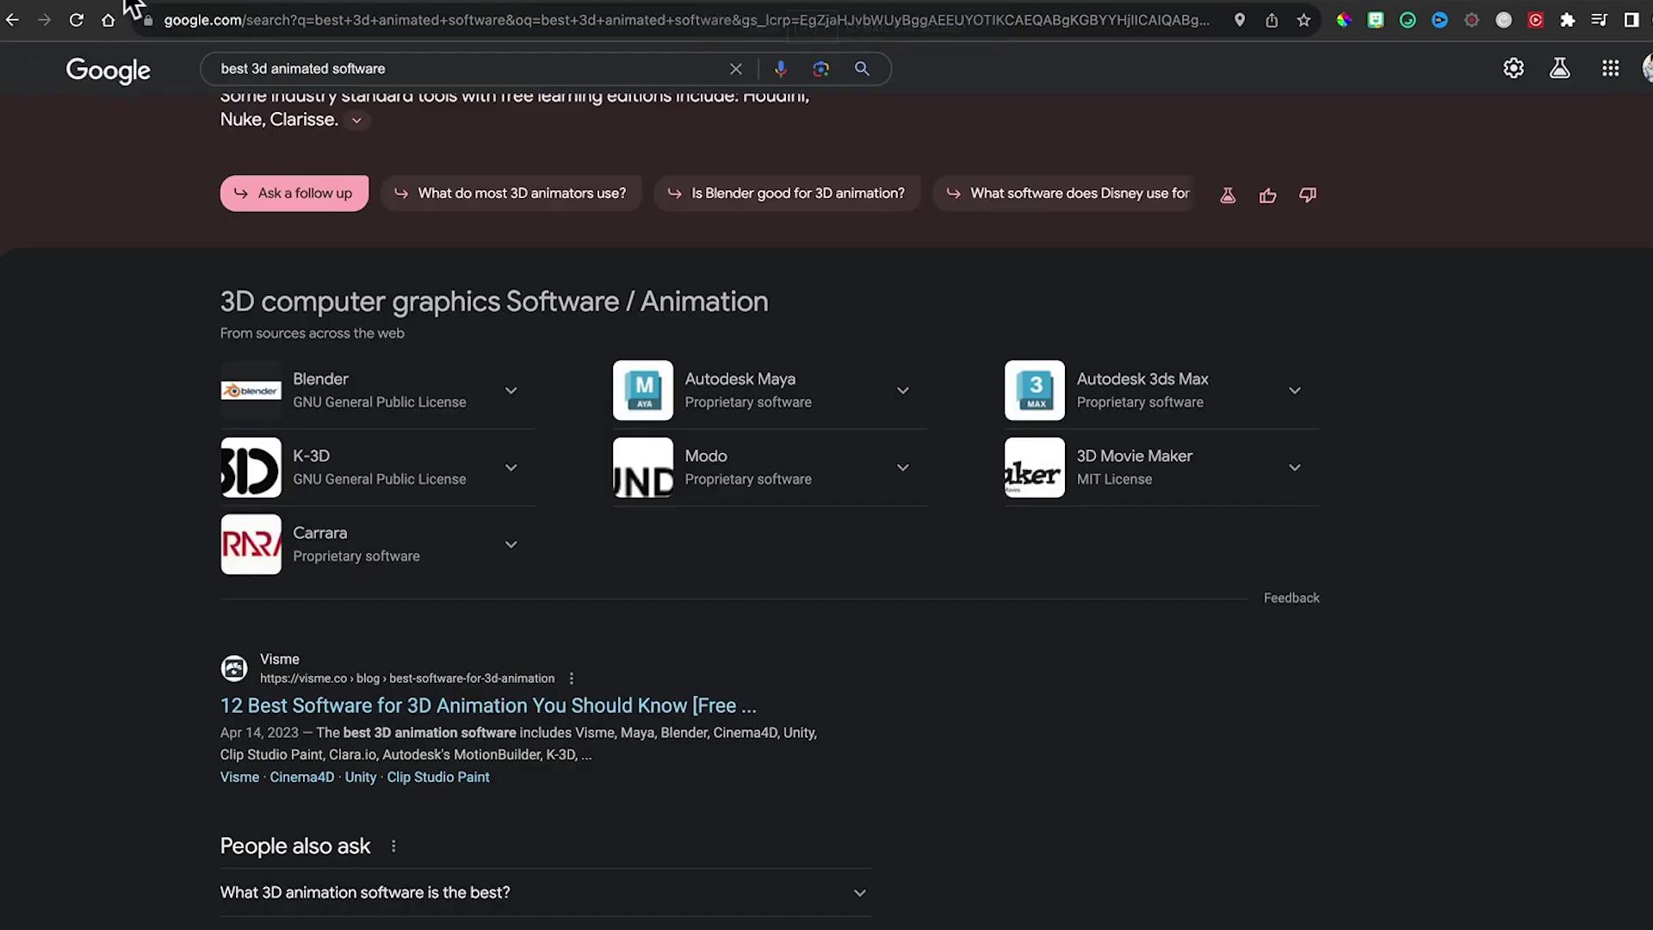
pyautogui.click(129, 9)
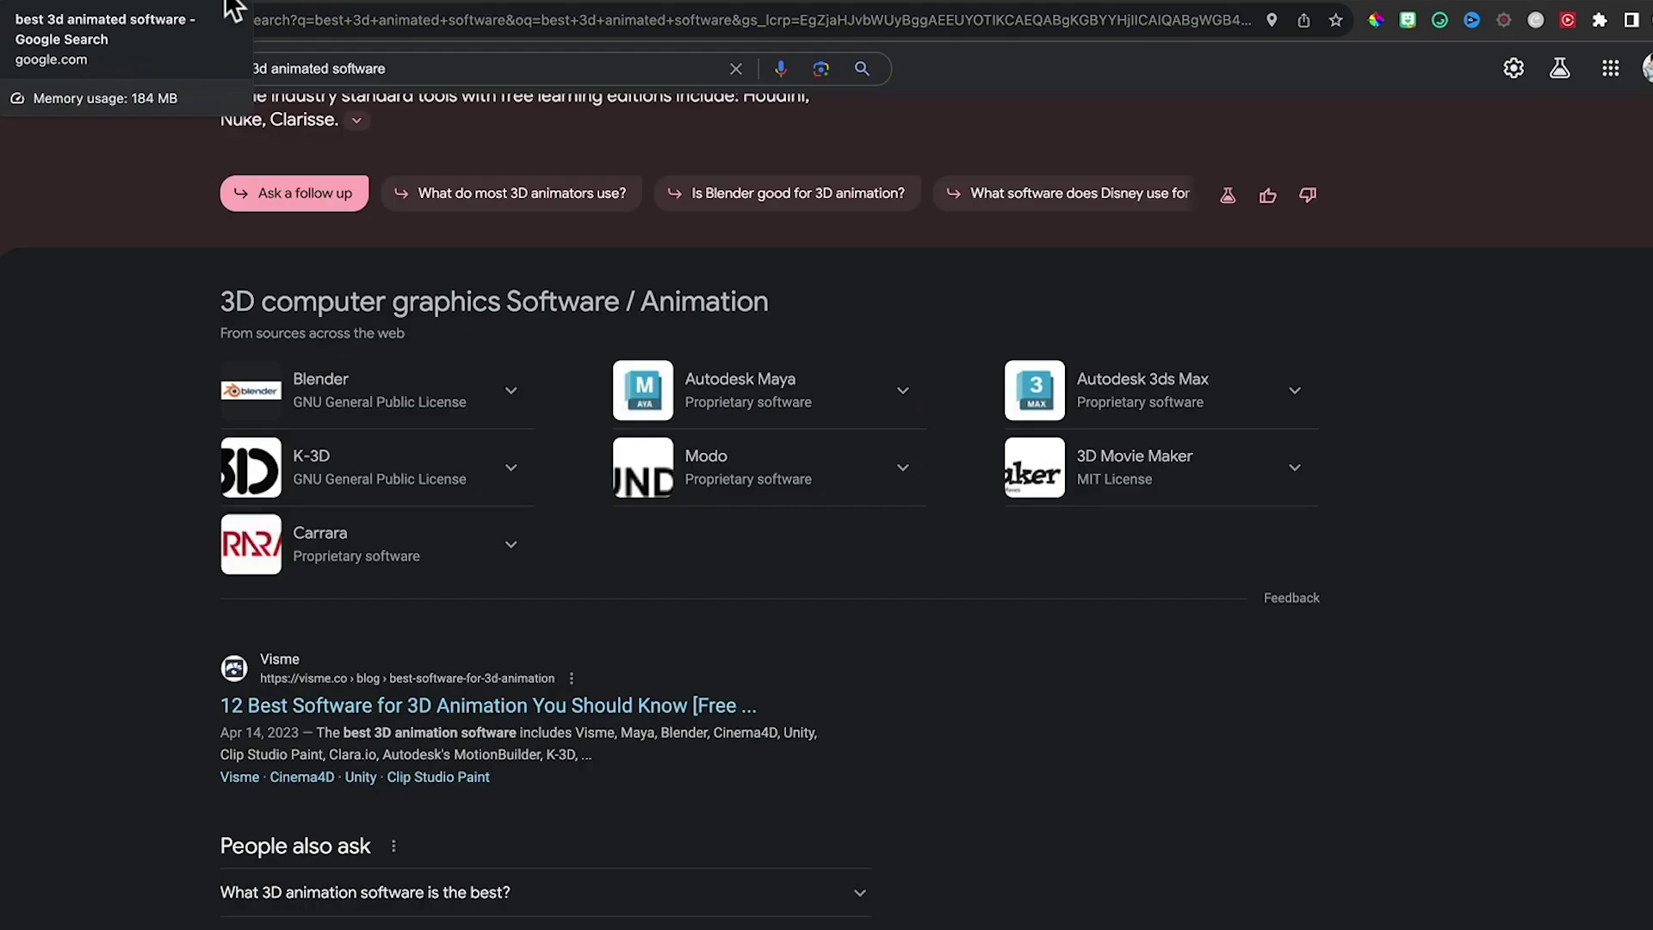
# Search the web for "blender" and open the official blender.org home page
pyautogui.click(416, 20)
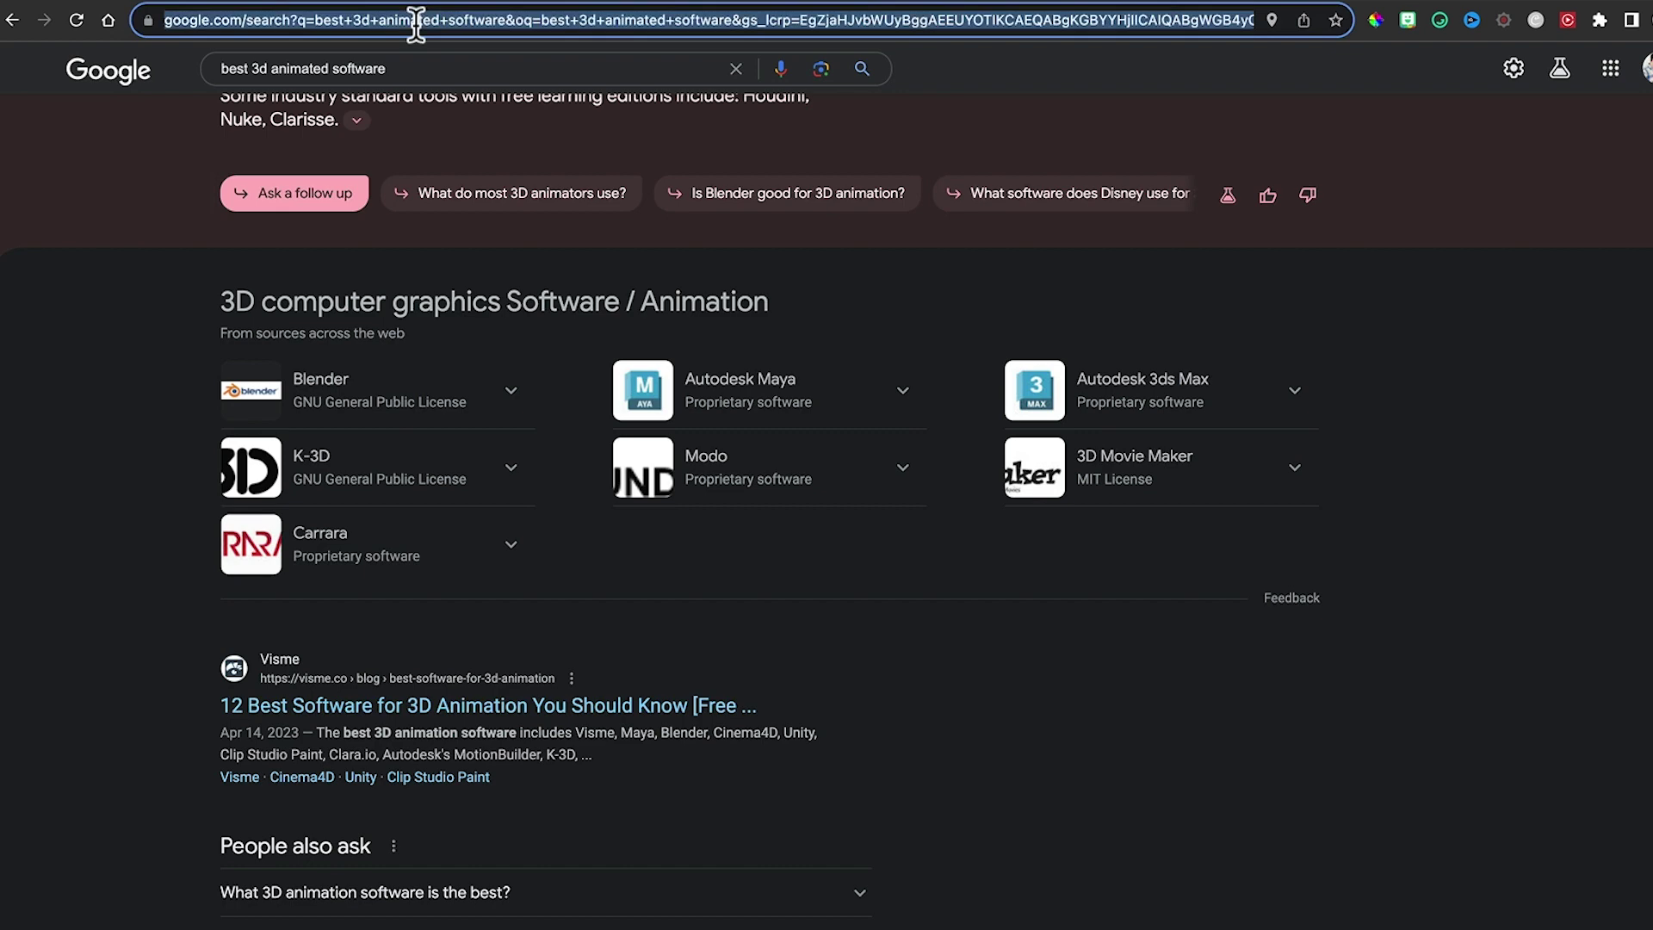
pyautogui.write('blender')
pyautogui.press('Return')
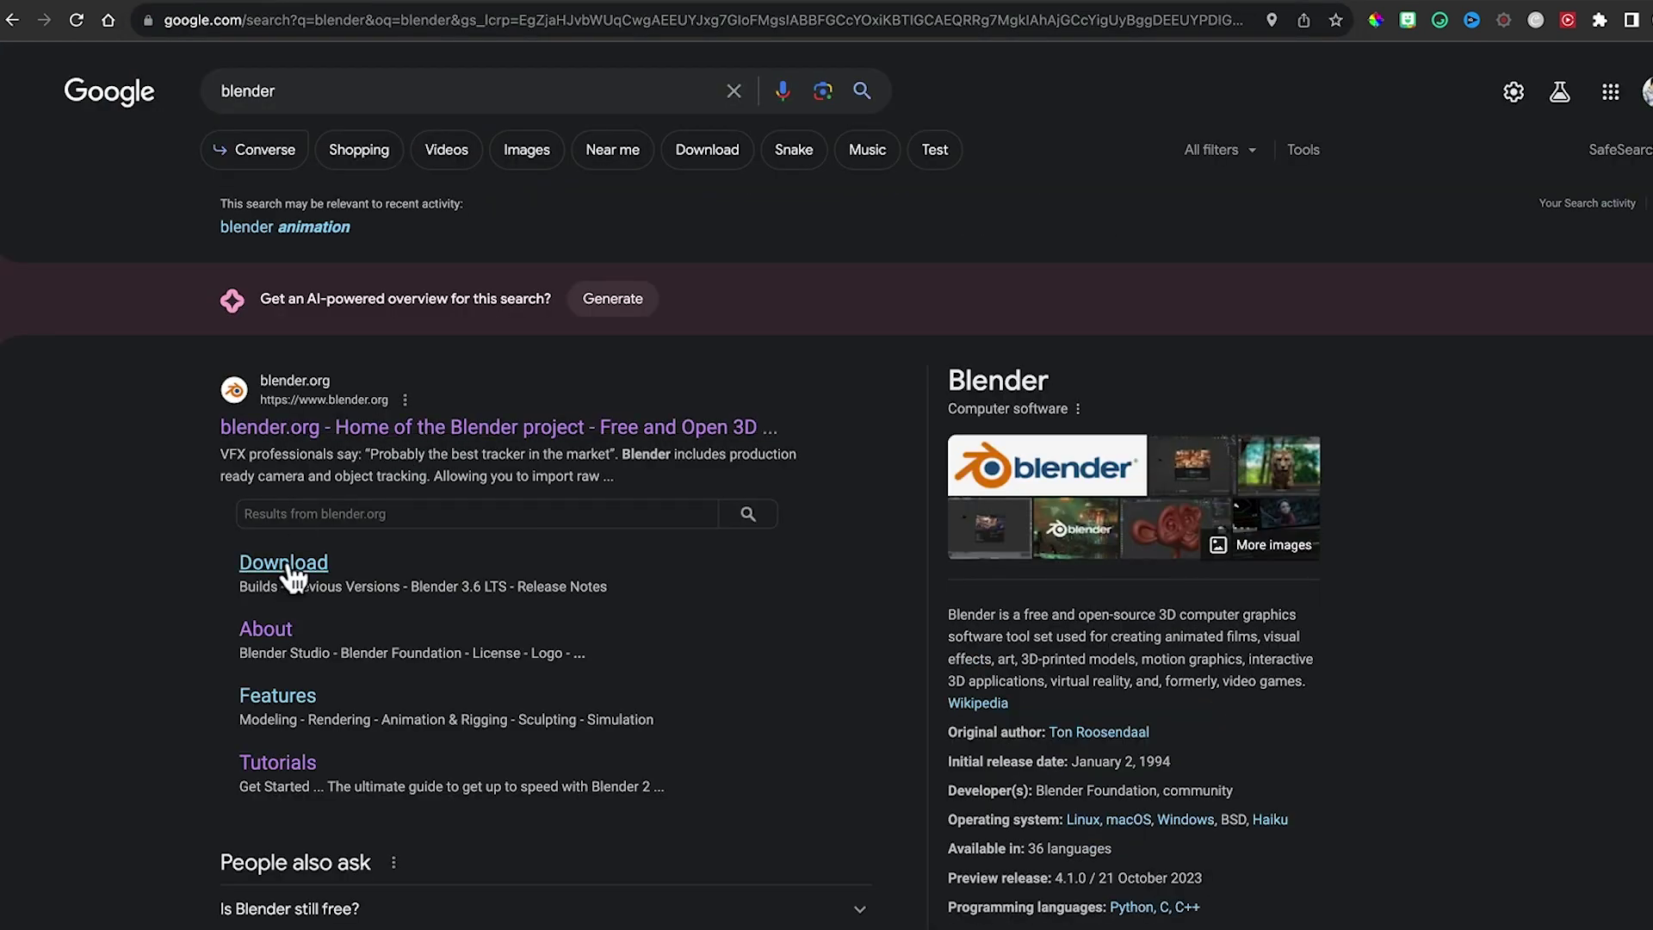
pyautogui.click(436, 428)
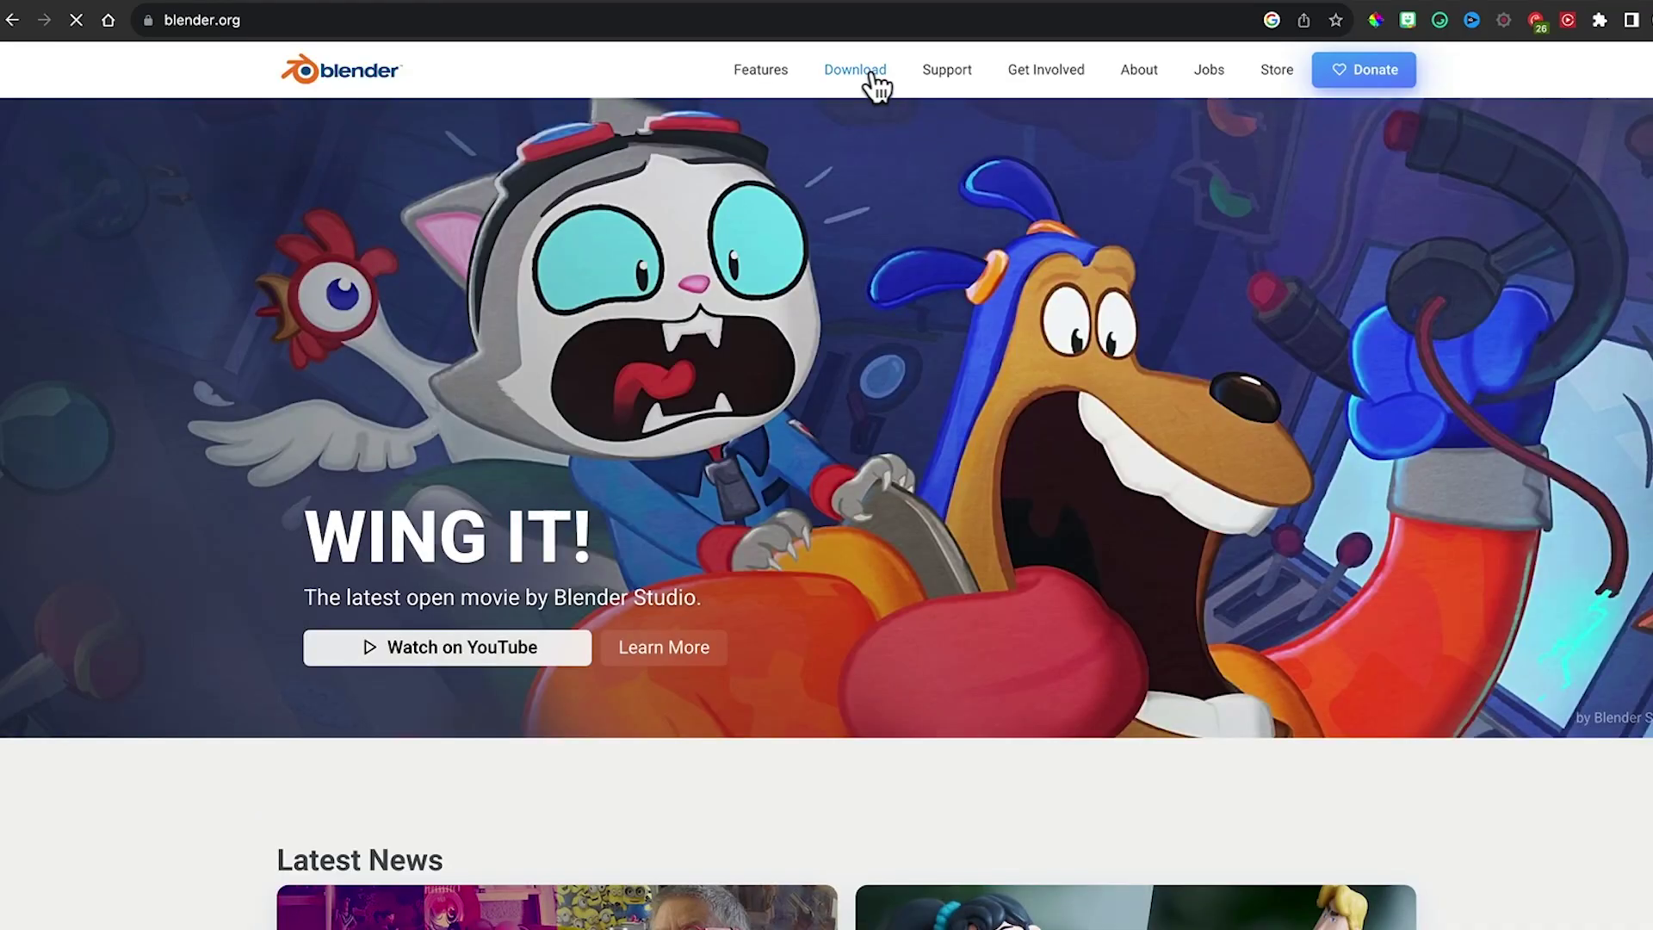
# Download Blender 3.6.5 LTS for macOS, choosing the Applications folder as the save location
pyautogui.click(874, 76)
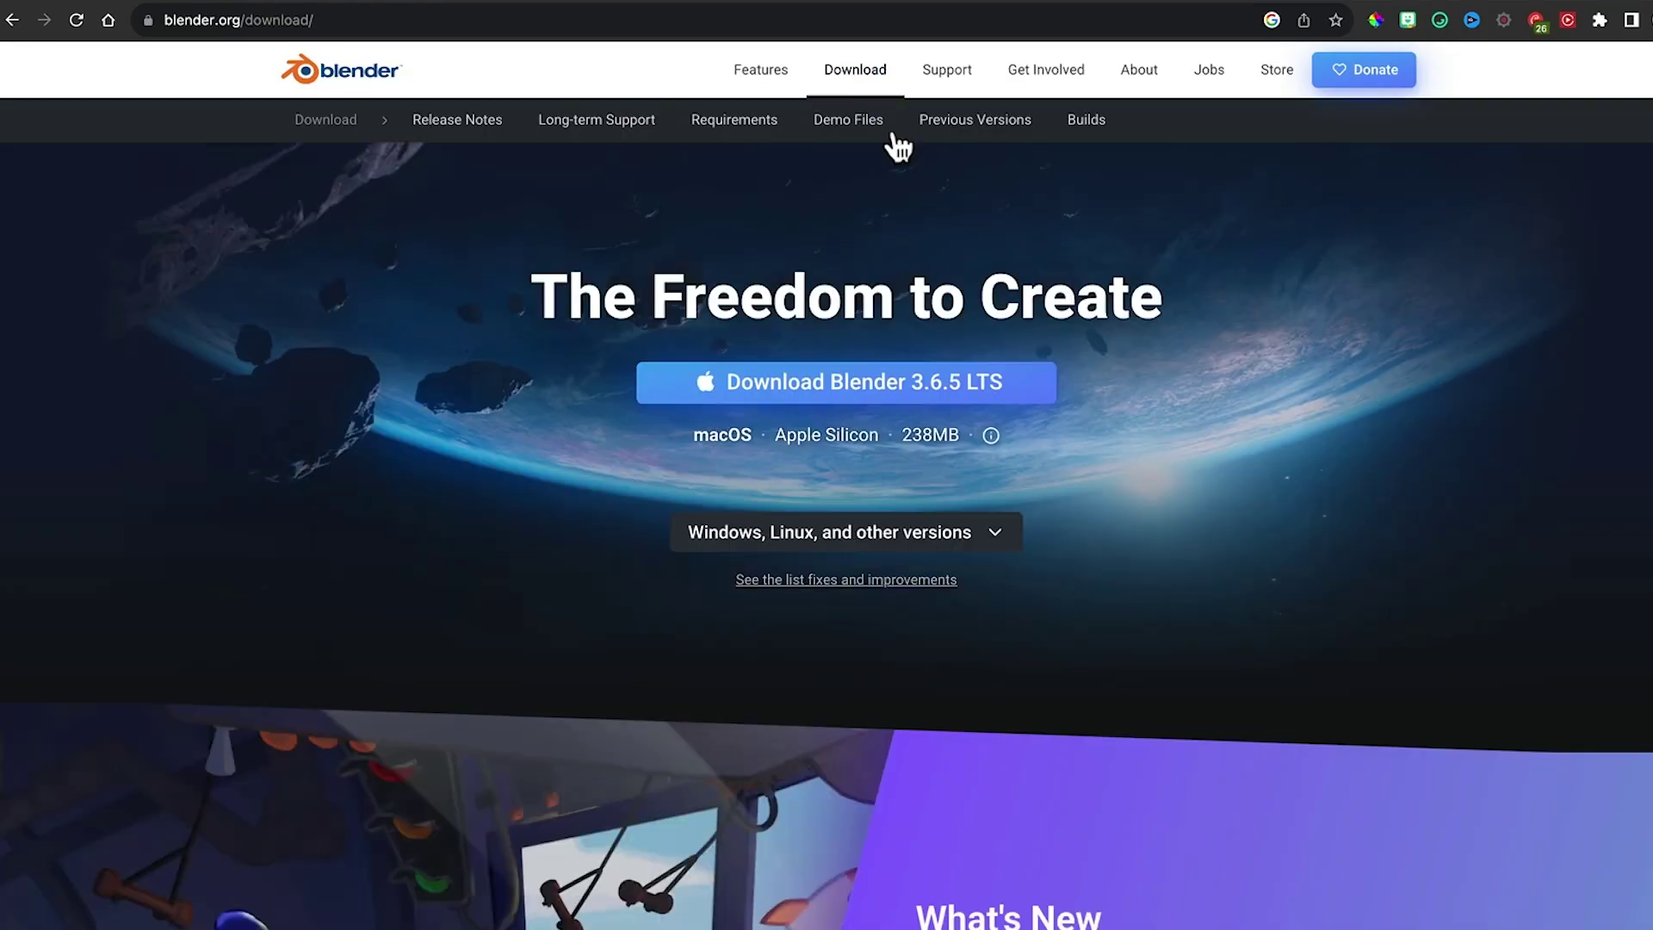
pyautogui.click(849, 392)
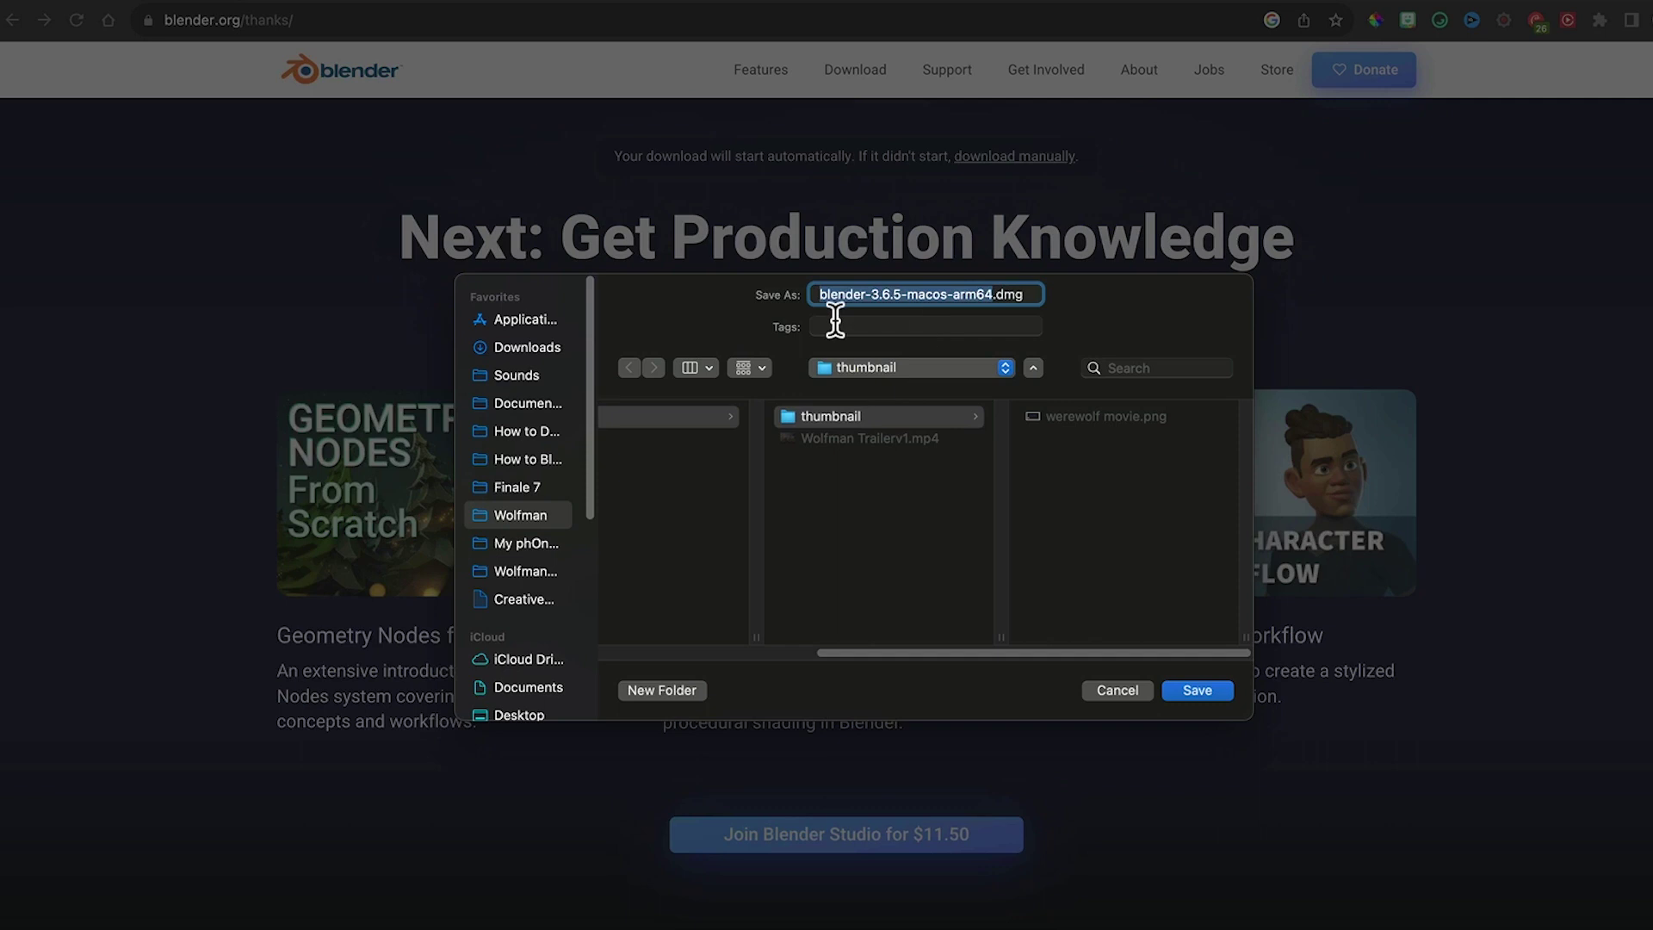
pyautogui.click(515, 317)
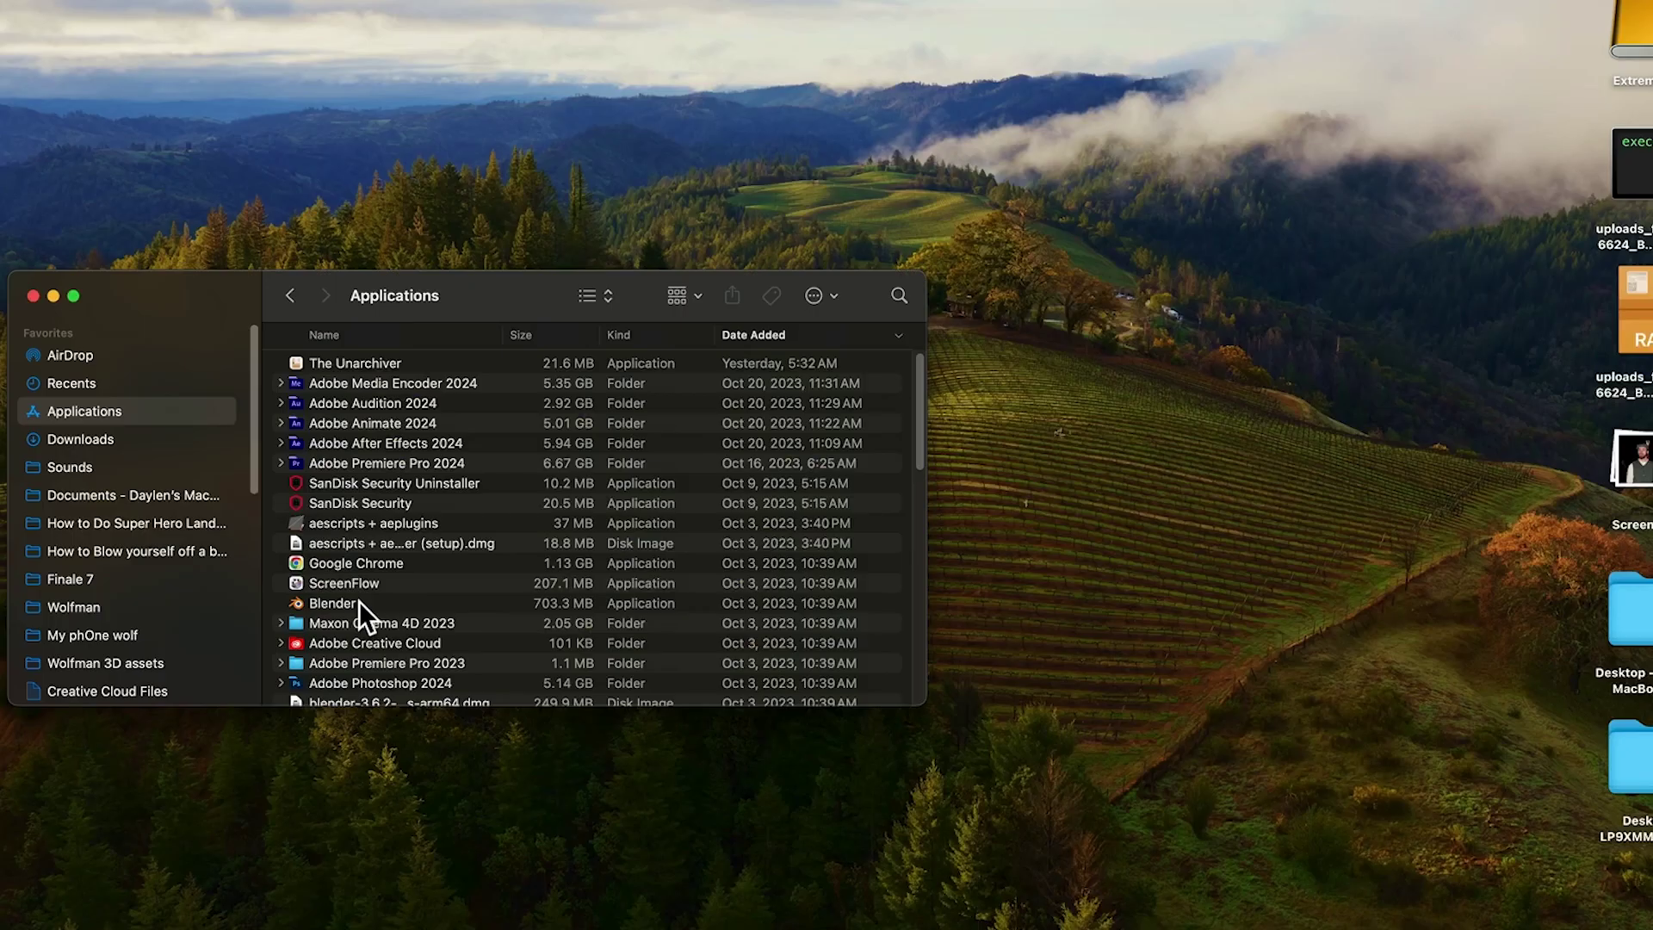
# Launch Blender from the Applications folder and start a new General file
pyautogui.click(329, 603)
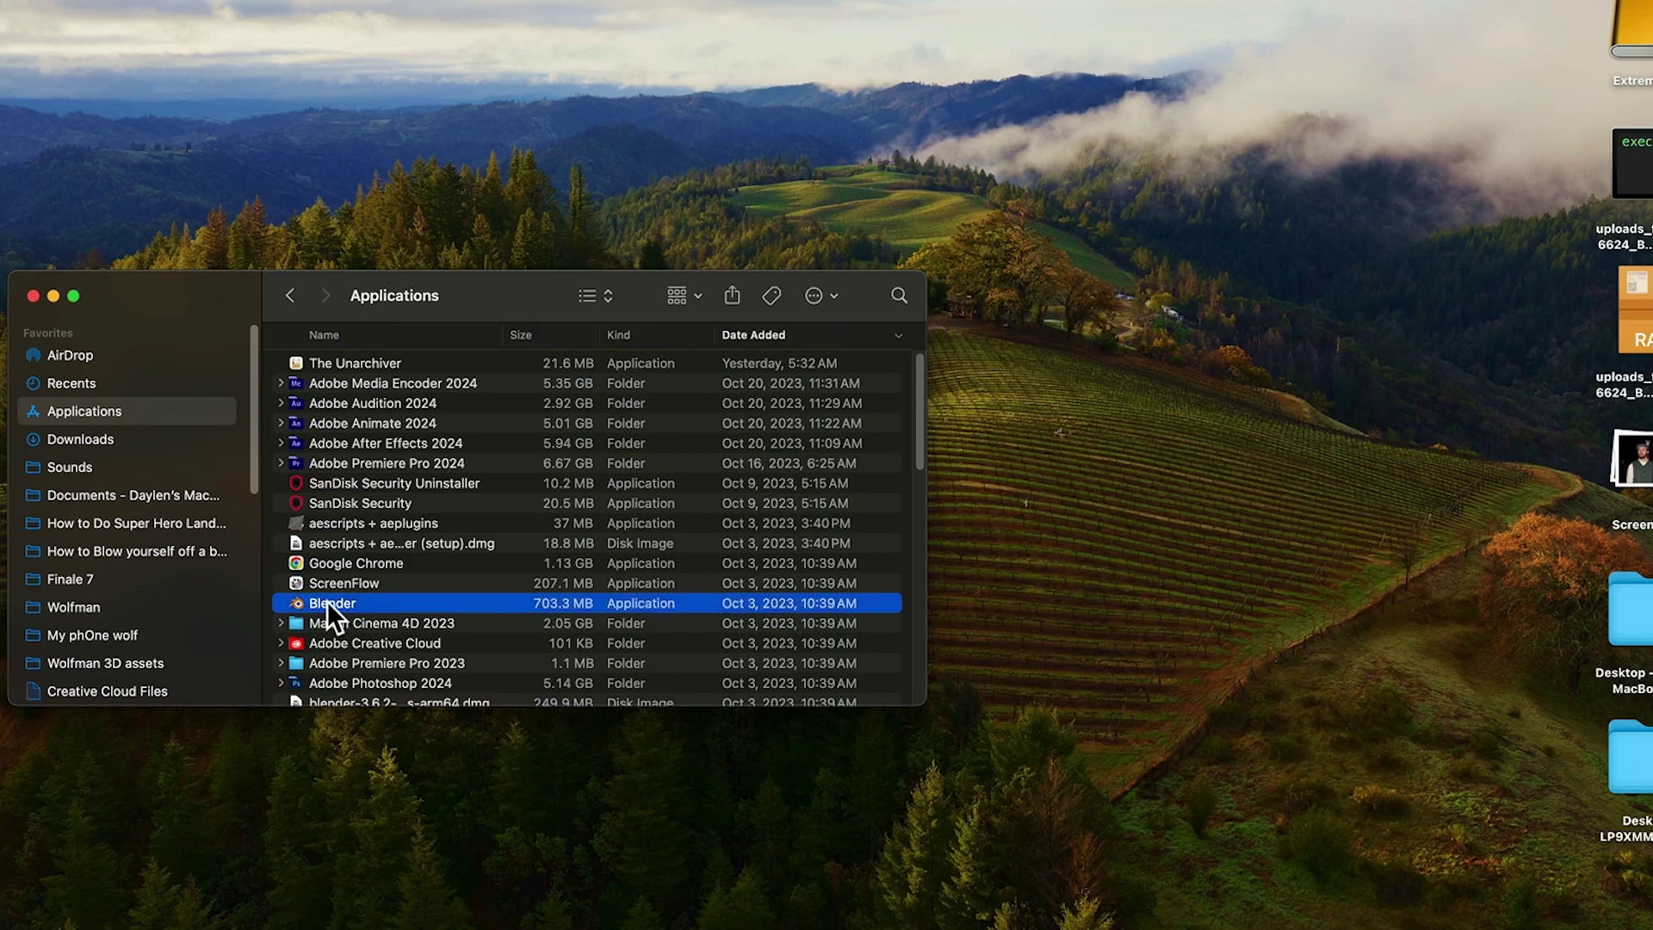
pyautogui.doubleClick(339, 603)
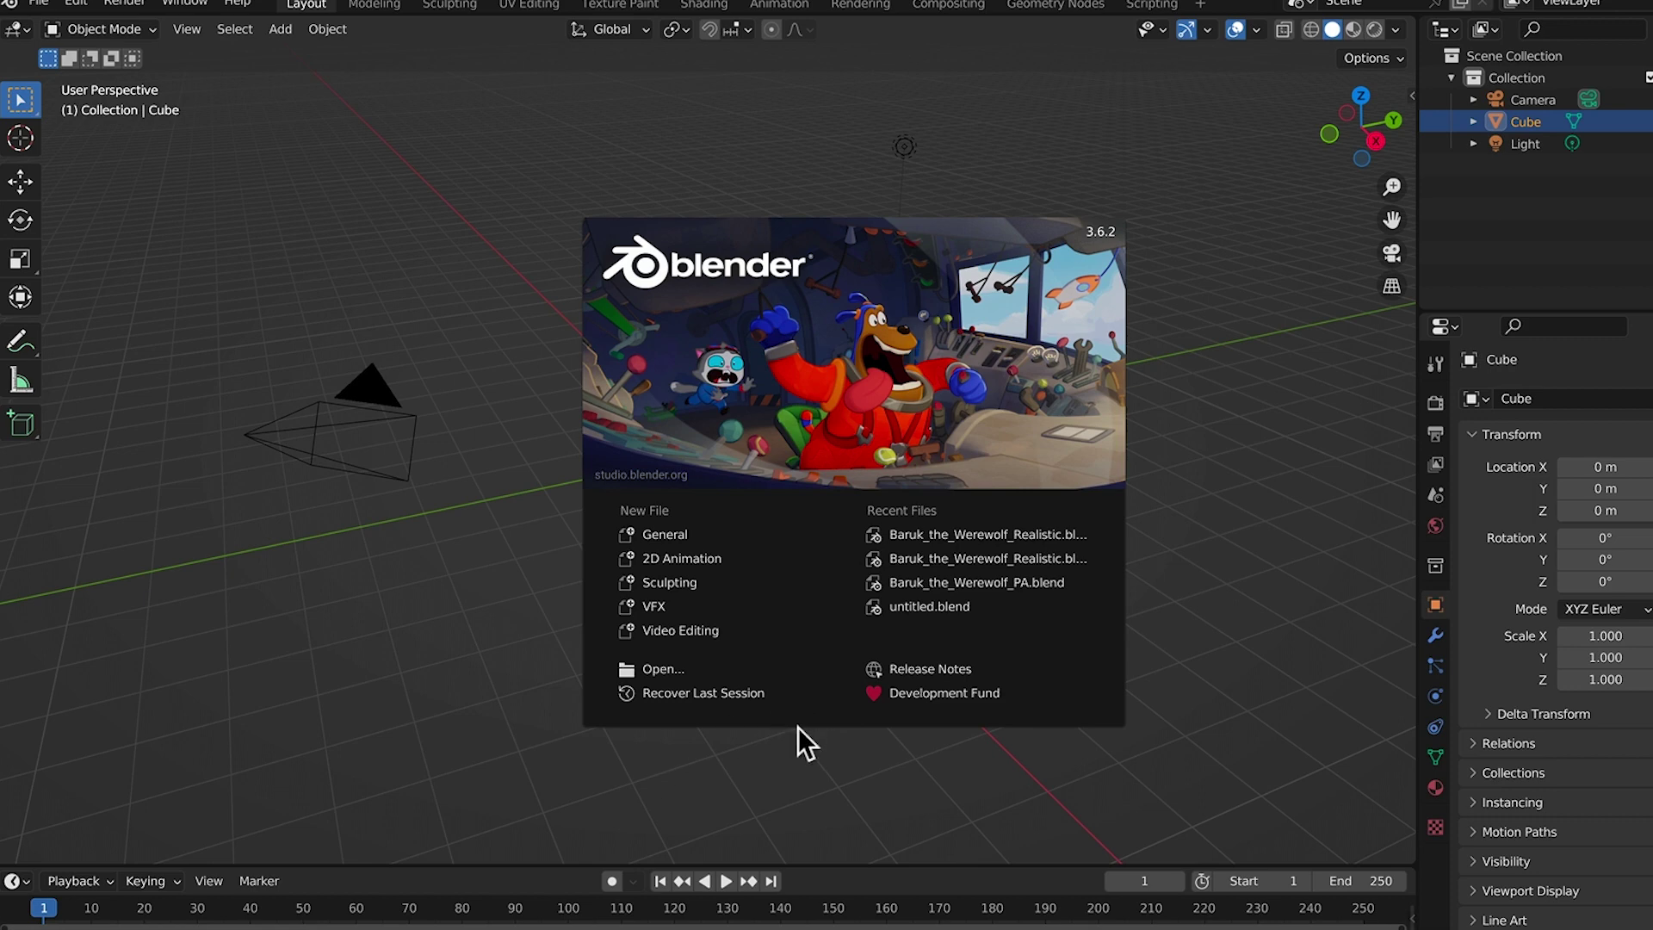
pyautogui.click(687, 538)
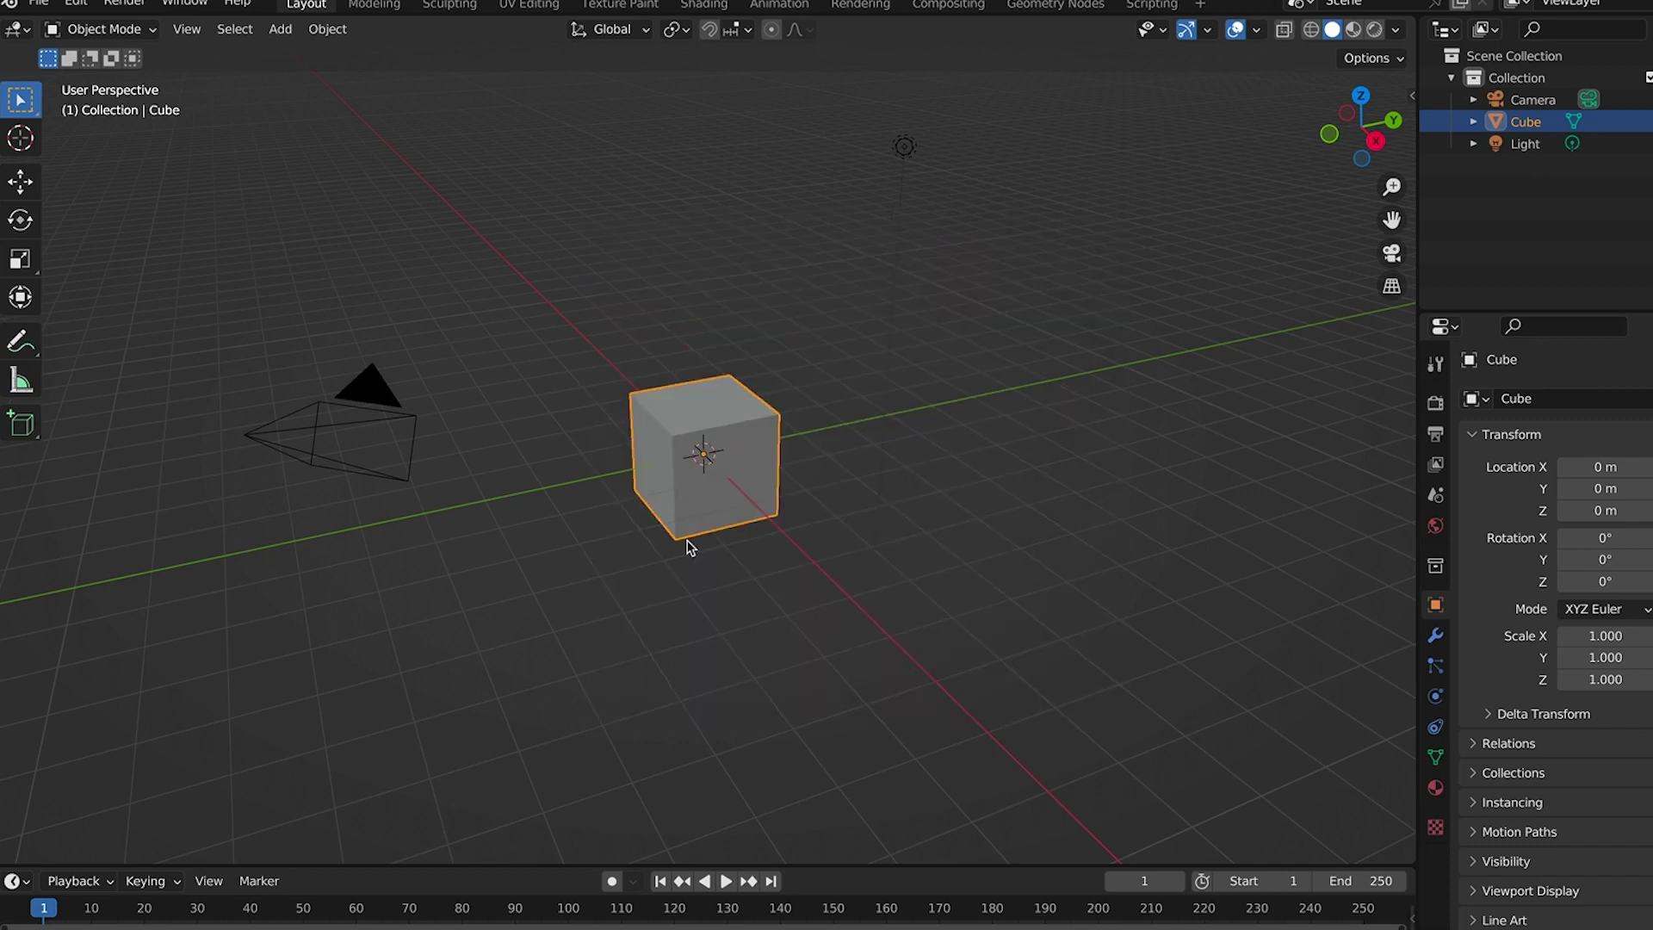
# Try box-selecting in the 3D viewport and clear the selection
pyautogui.click(646, 307)
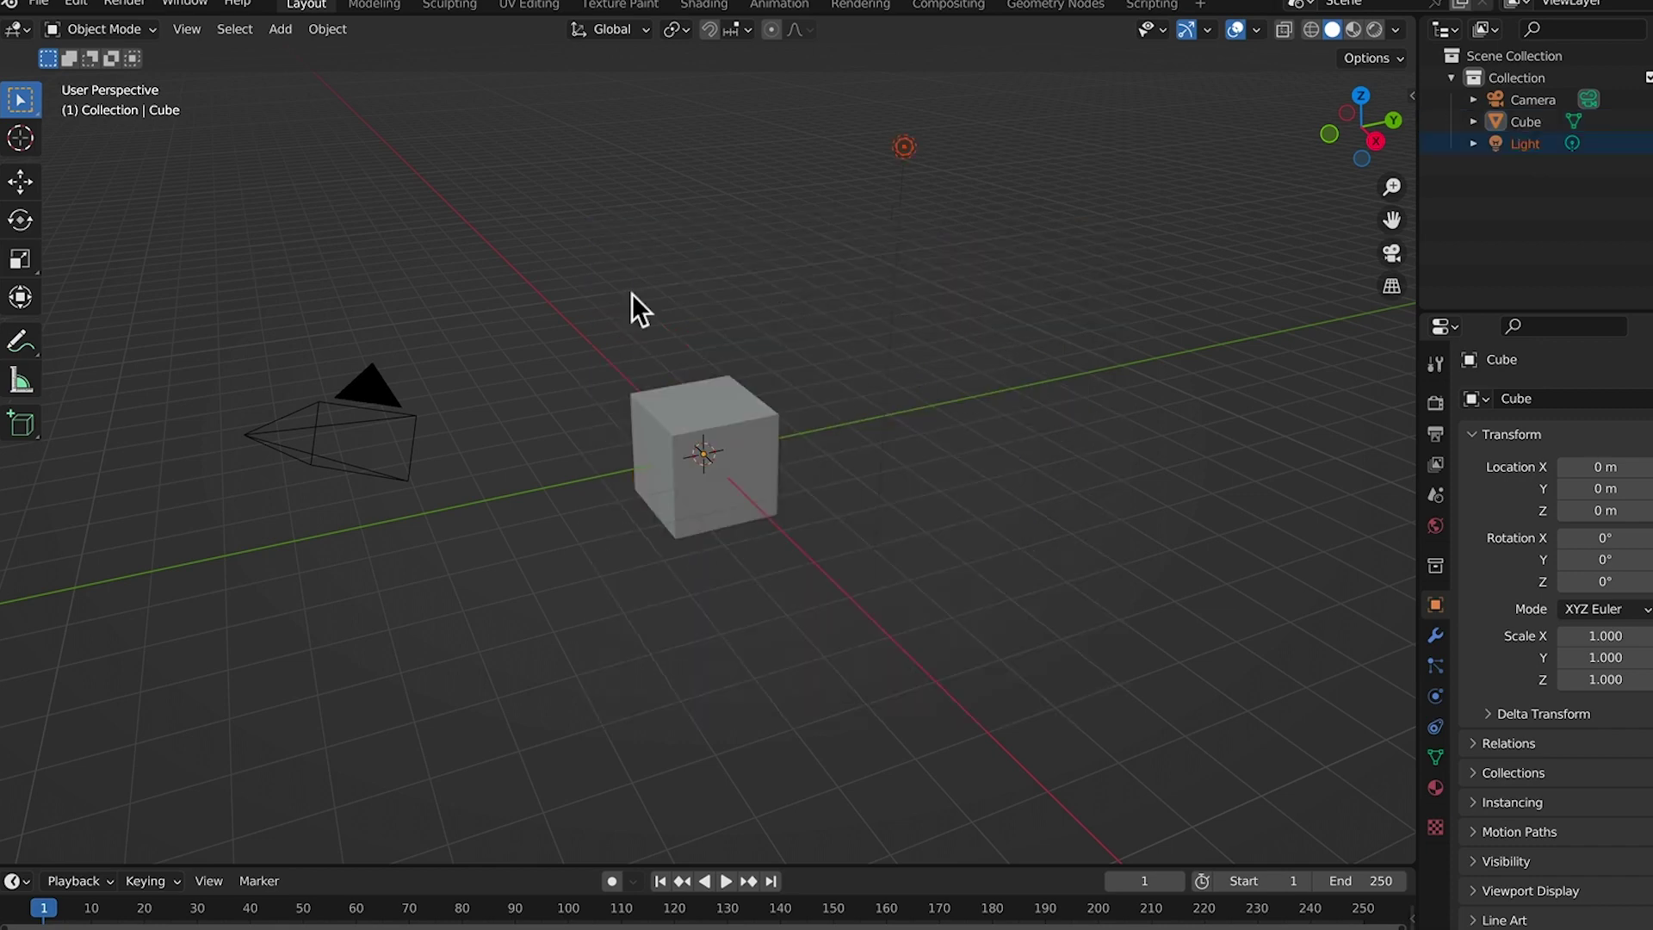
pyautogui.moveTo(1009, 446); pyautogui.dragTo(1077, 497)
pyautogui.moveTo(1107, 333); pyautogui.dragTo(969, 482)
pyautogui.moveTo(504, 289); pyautogui.dragTo(305, 228)
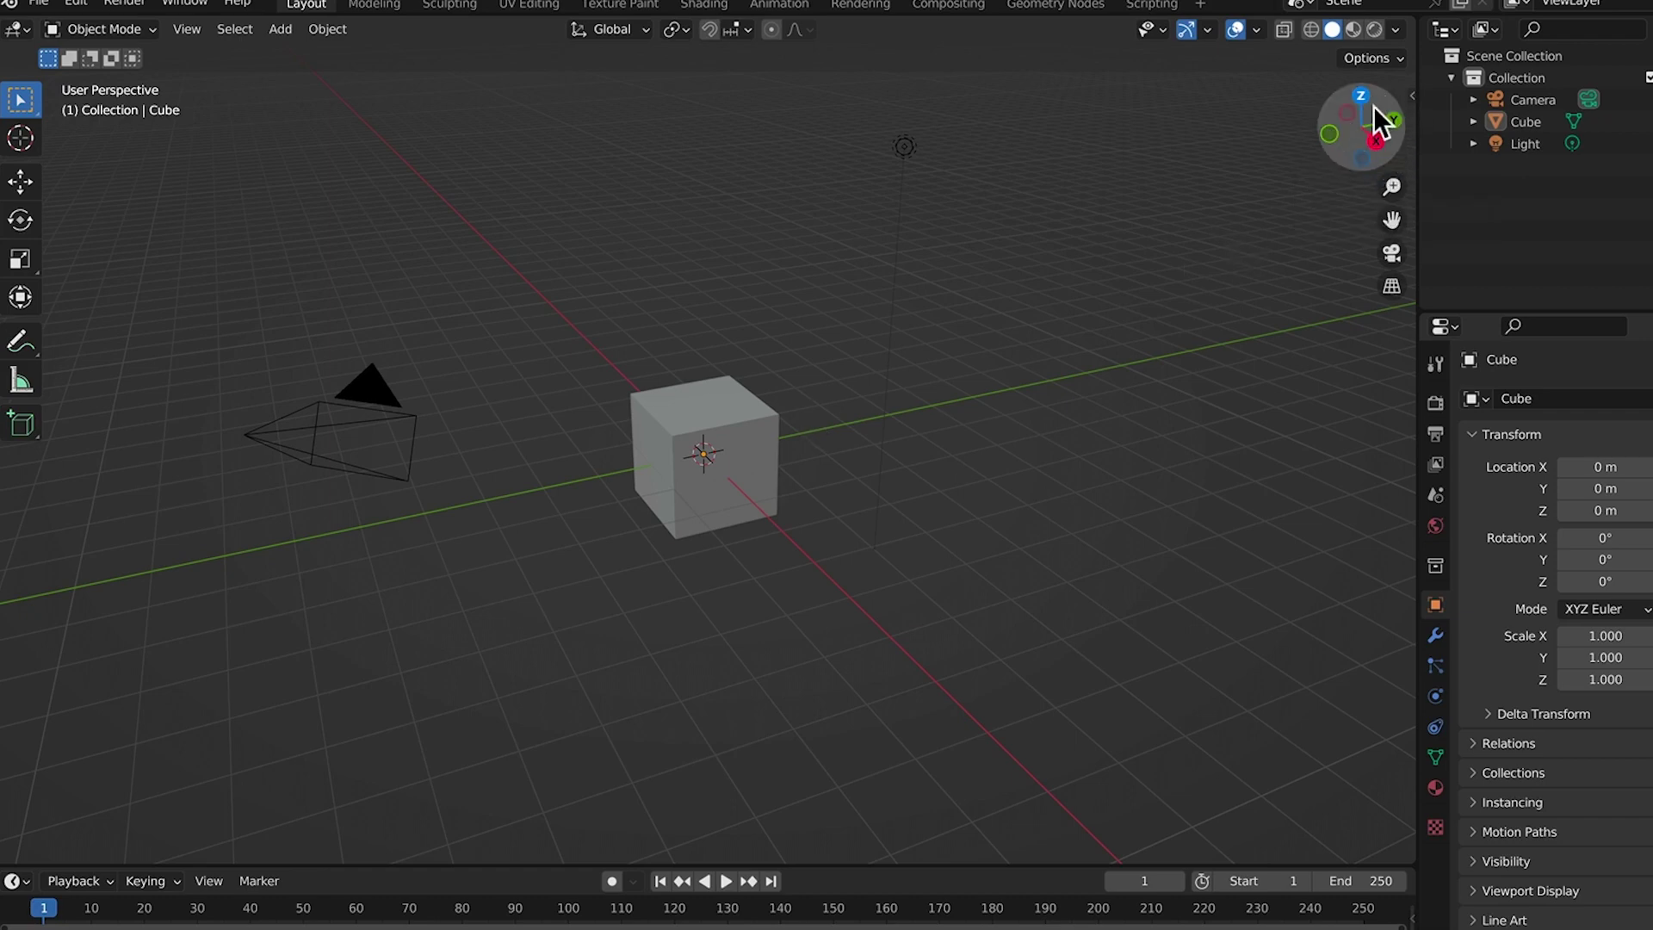
# Practise orbiting around the cube and zooming in and out to view it from several angles and distances
pyautogui.moveTo(1372, 109); pyautogui.dragTo(1266, 216)
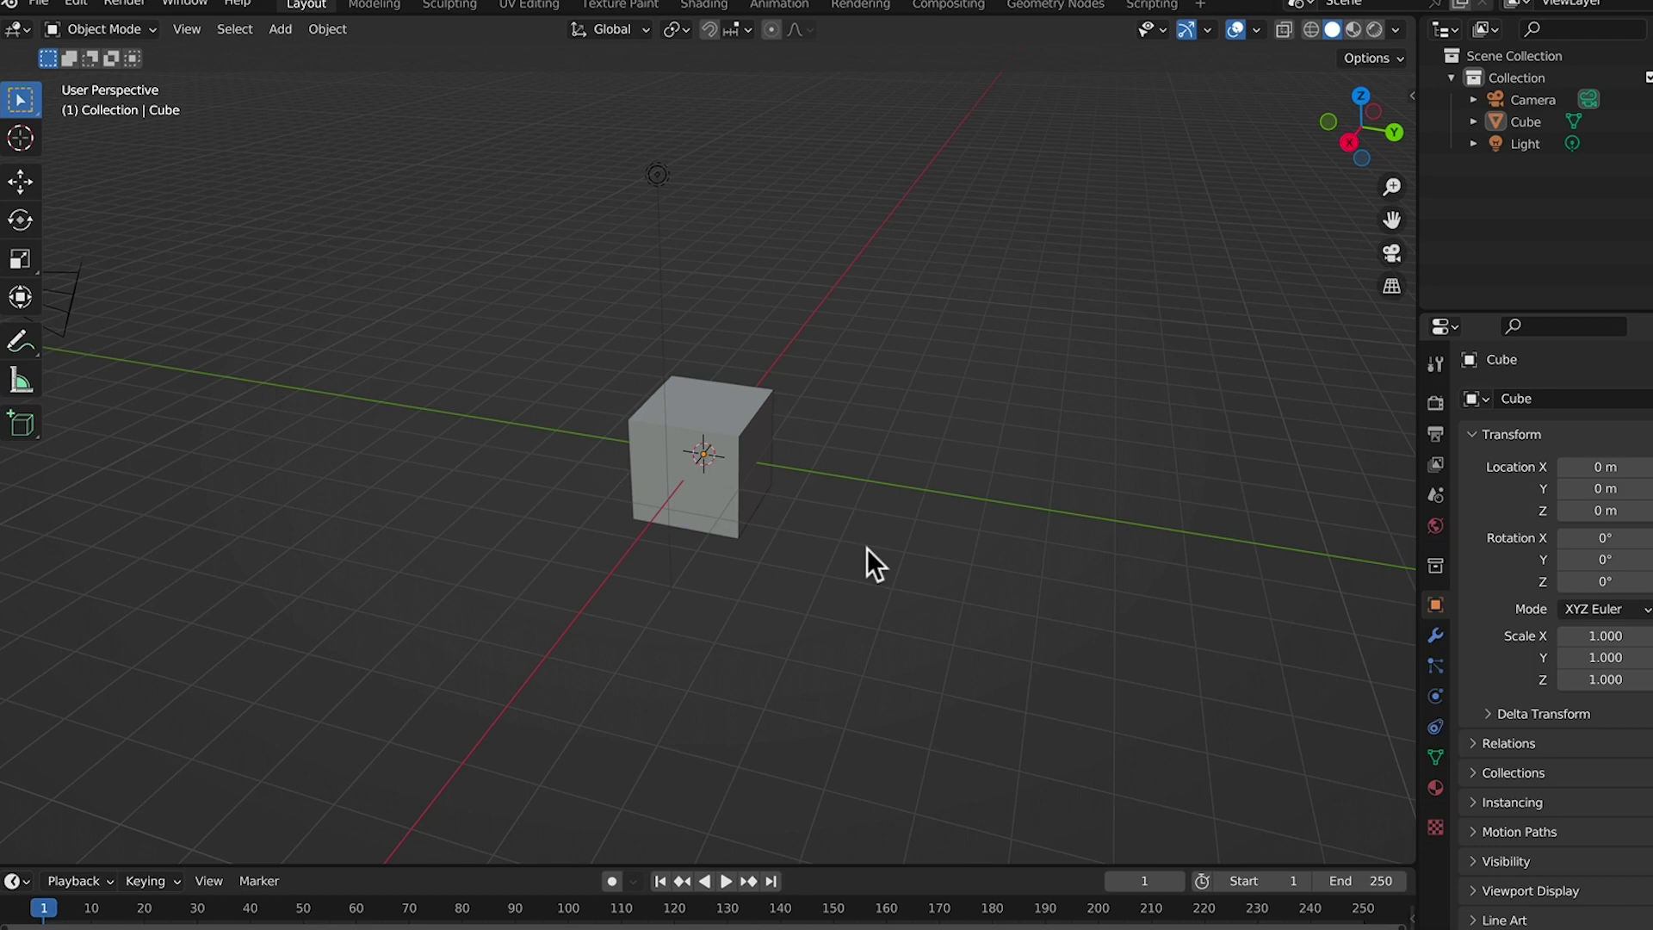
pyautogui.scroll(-5, 866, 549)
pyautogui.scroll(11, 869, 543)
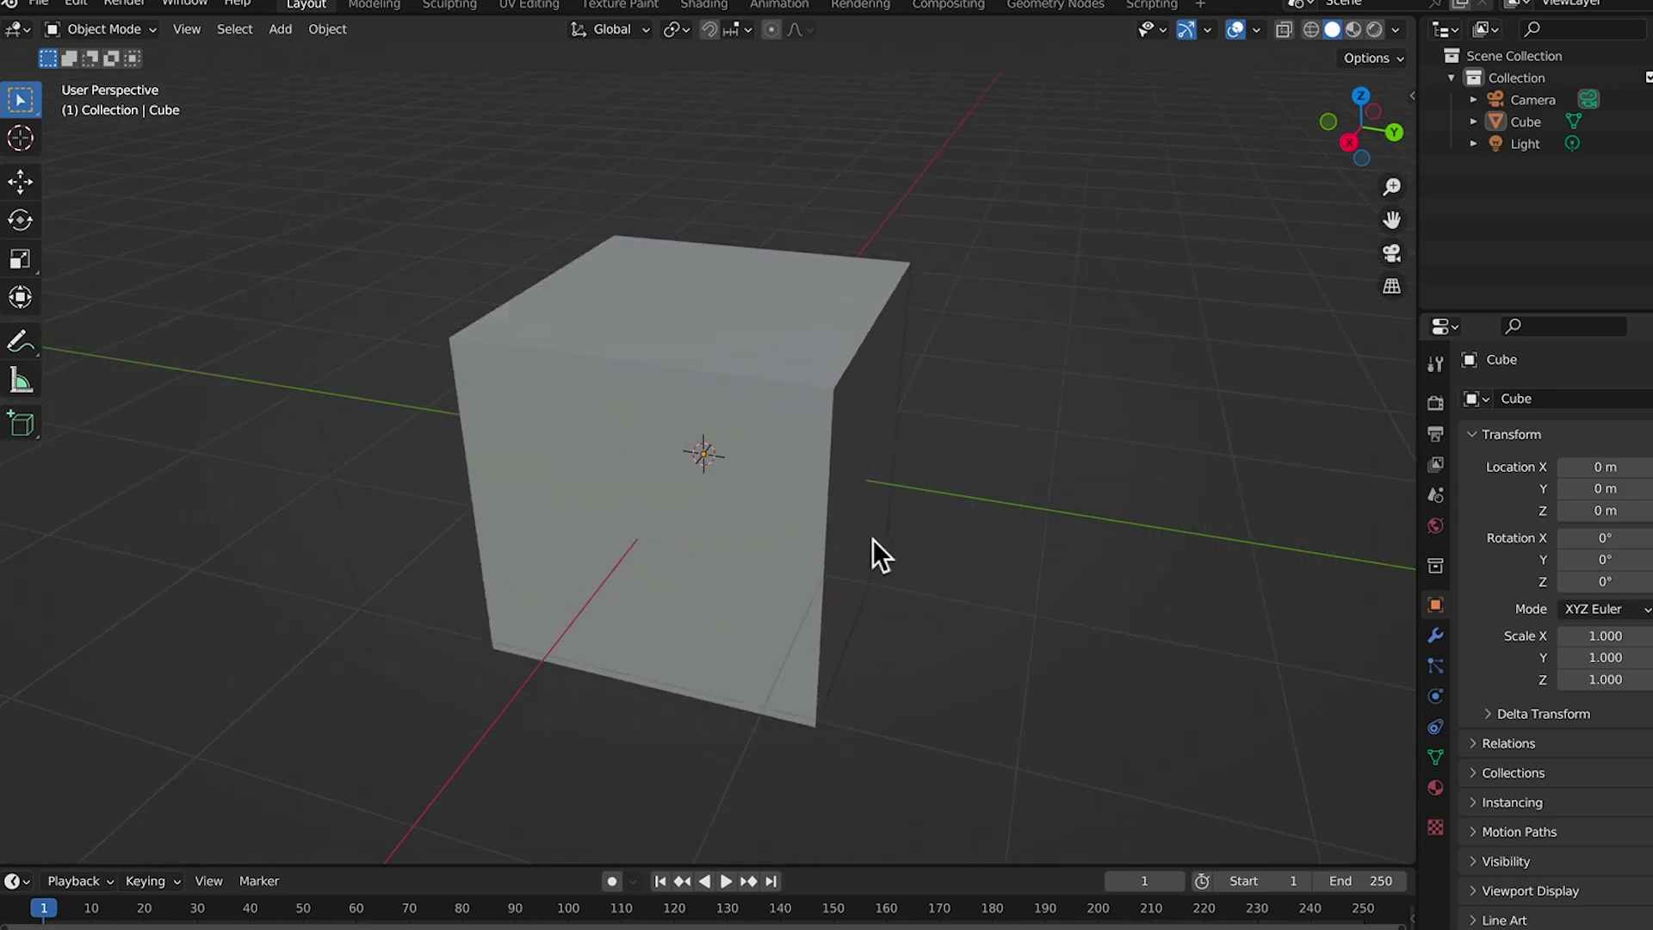
pyautogui.scroll(-5, 872, 539)
pyautogui.scroll(5, 871, 539)
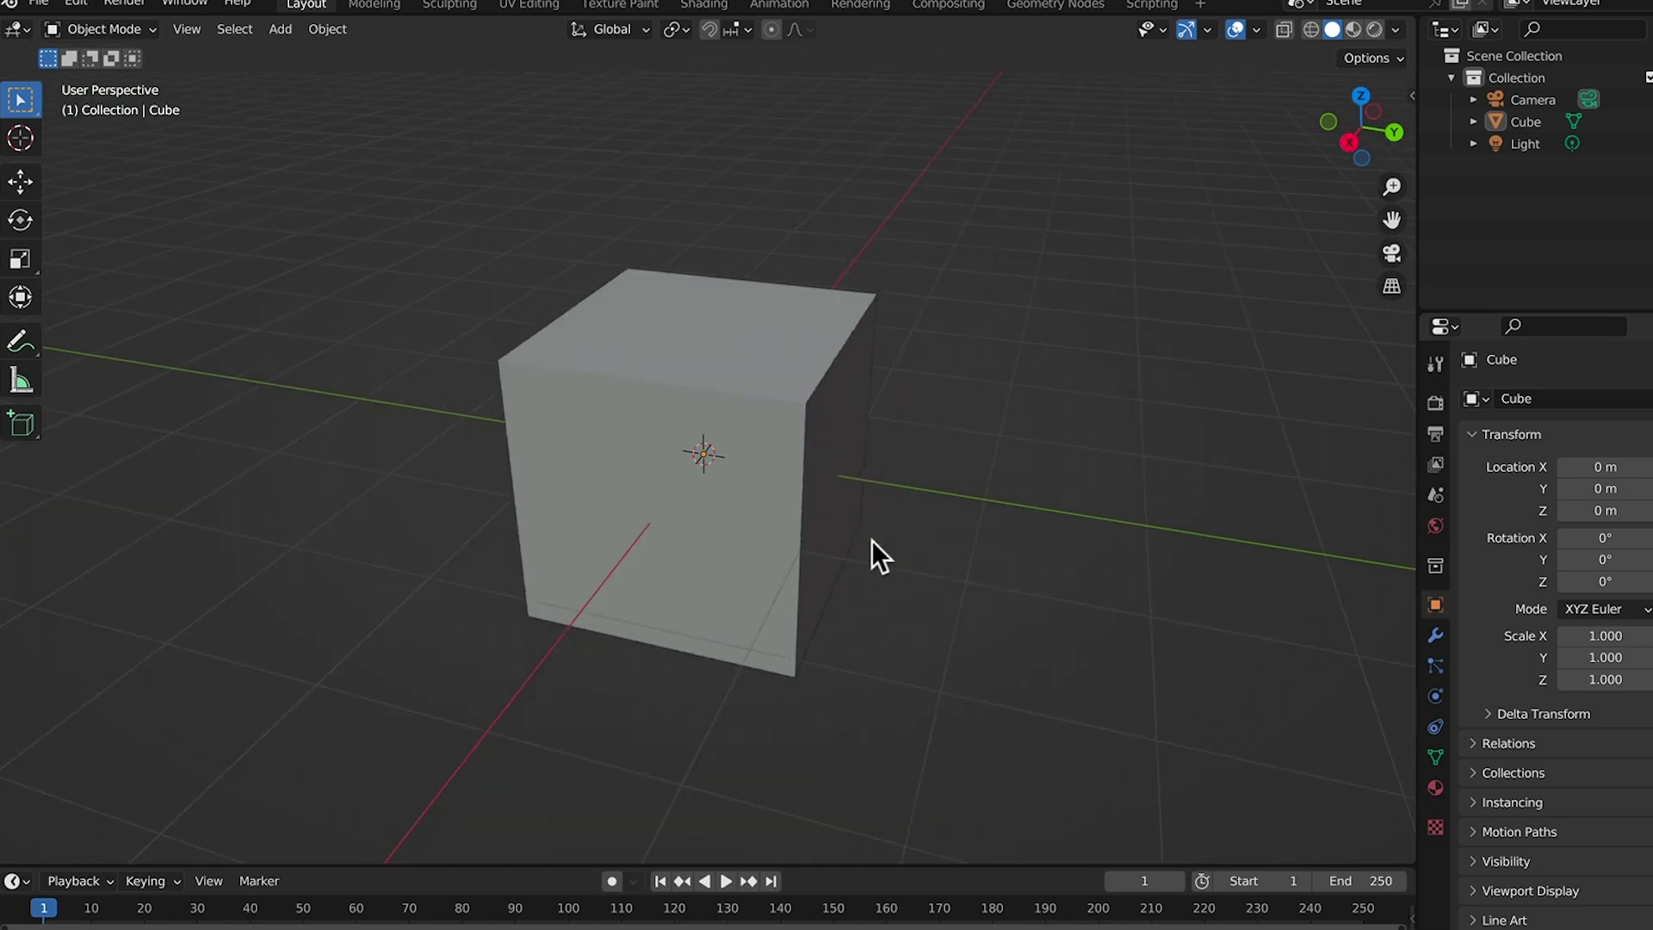
pyautogui.scroll(-2, 872, 540)
pyautogui.press('Left')
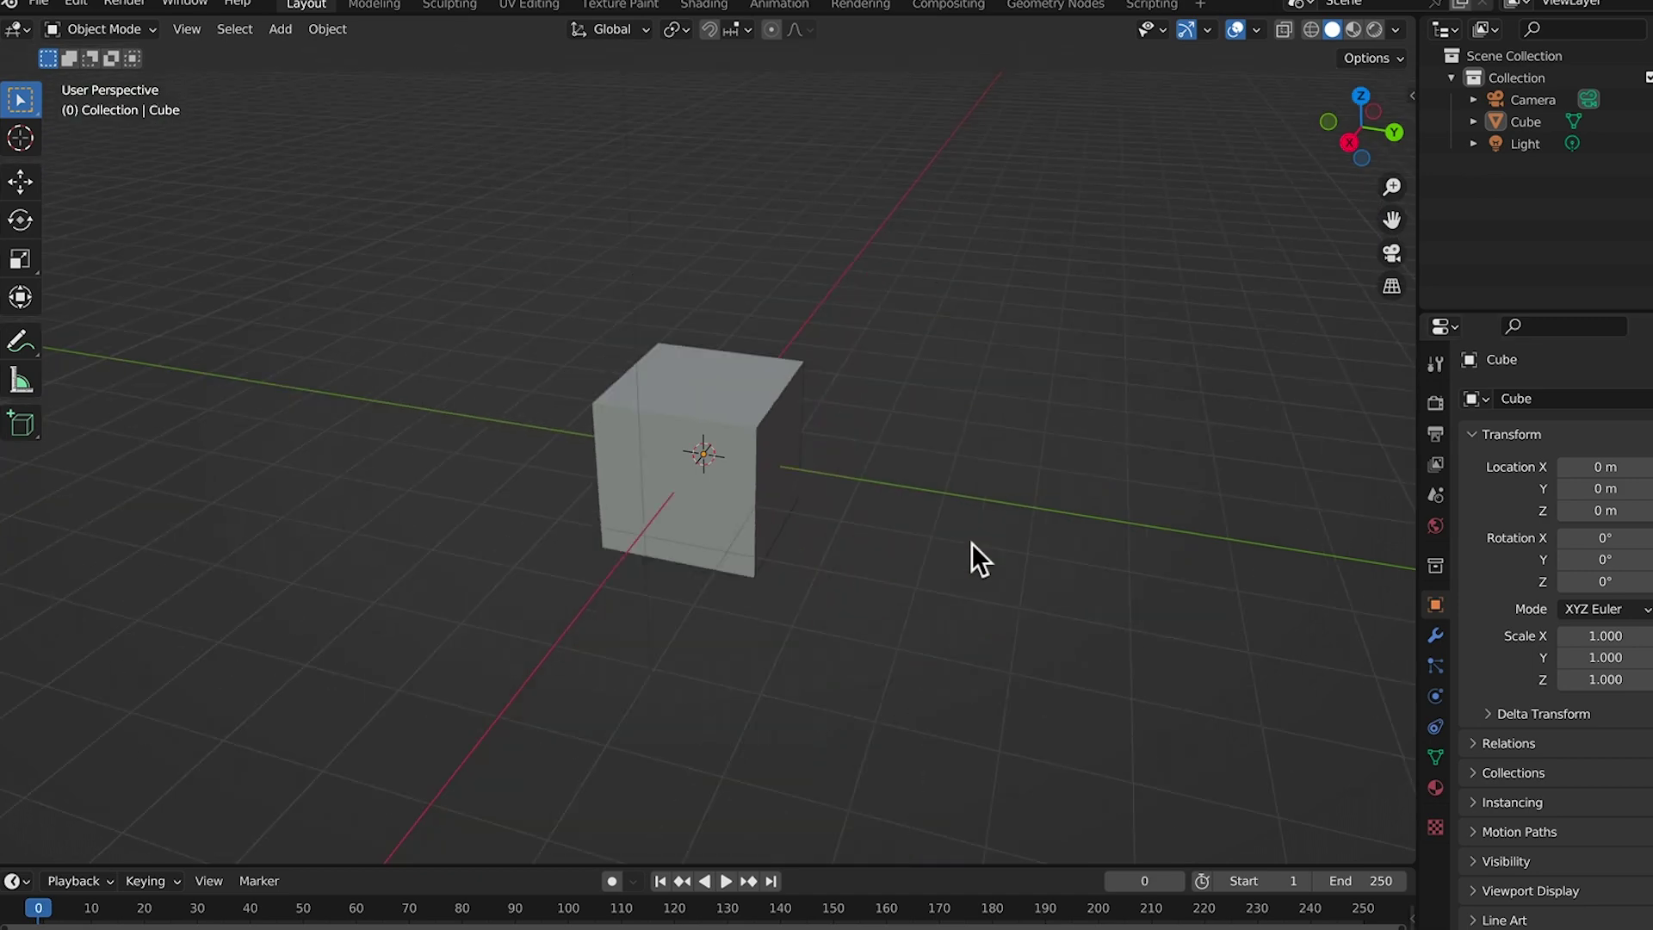
pyautogui.moveTo(971, 542); pyautogui.dragTo(747, 411, button='middle')
# Select the cube and move it freely with the Move tool to about X -0.55 m, Y 5.36 m, Z 2.94 m
pyautogui.click(742, 414)
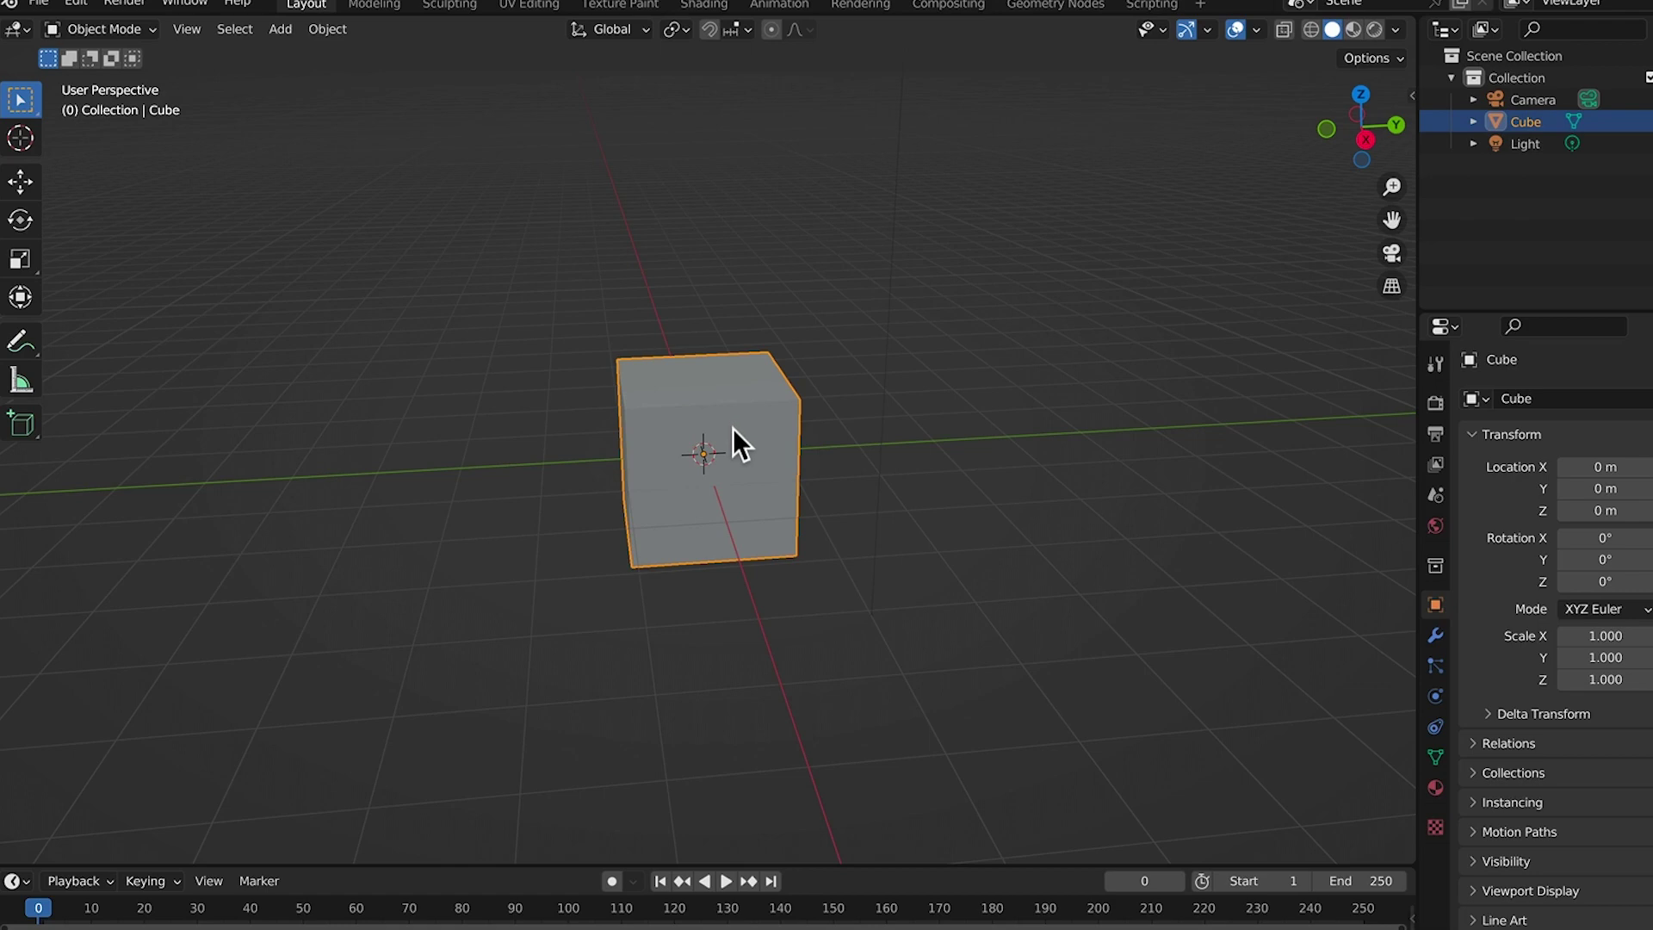
pyautogui.click(885, 379)
pyautogui.click(755, 389)
pyautogui.click(22, 185)
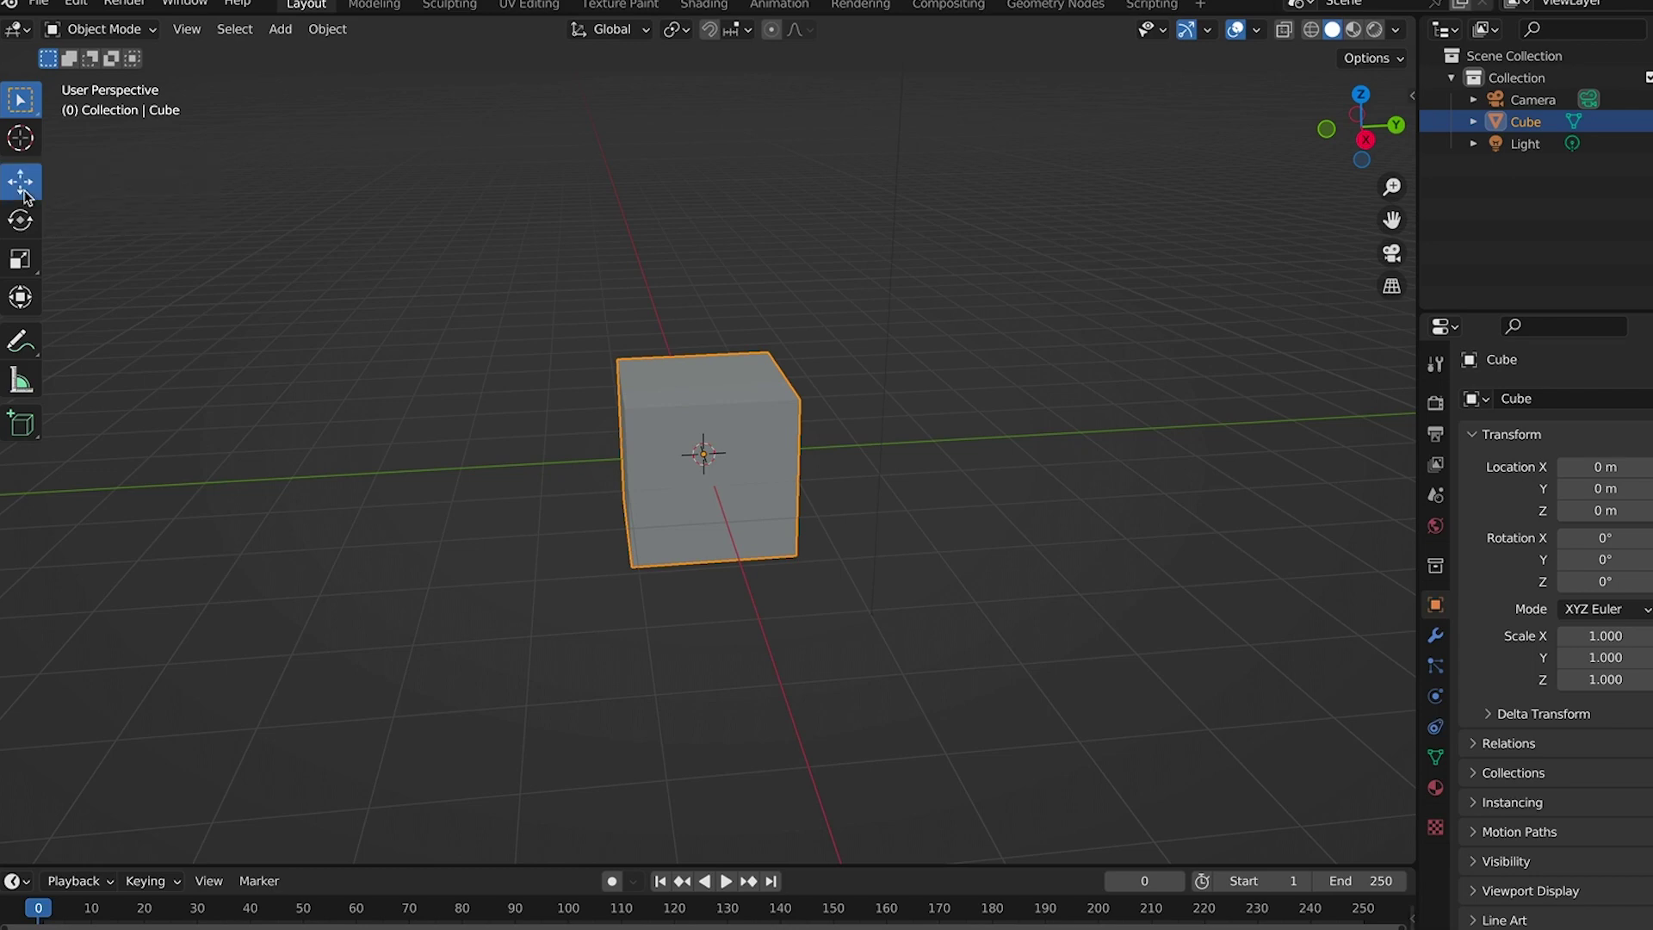
pyautogui.moveTo(713, 430); pyautogui.dragTo(1127, 174)
pyautogui.moveTo(1120, 367); pyautogui.dragTo(845, 424, button='middle')
pyautogui.scroll(-5, 861, 434)
pyautogui.scroll(4, 865, 435)
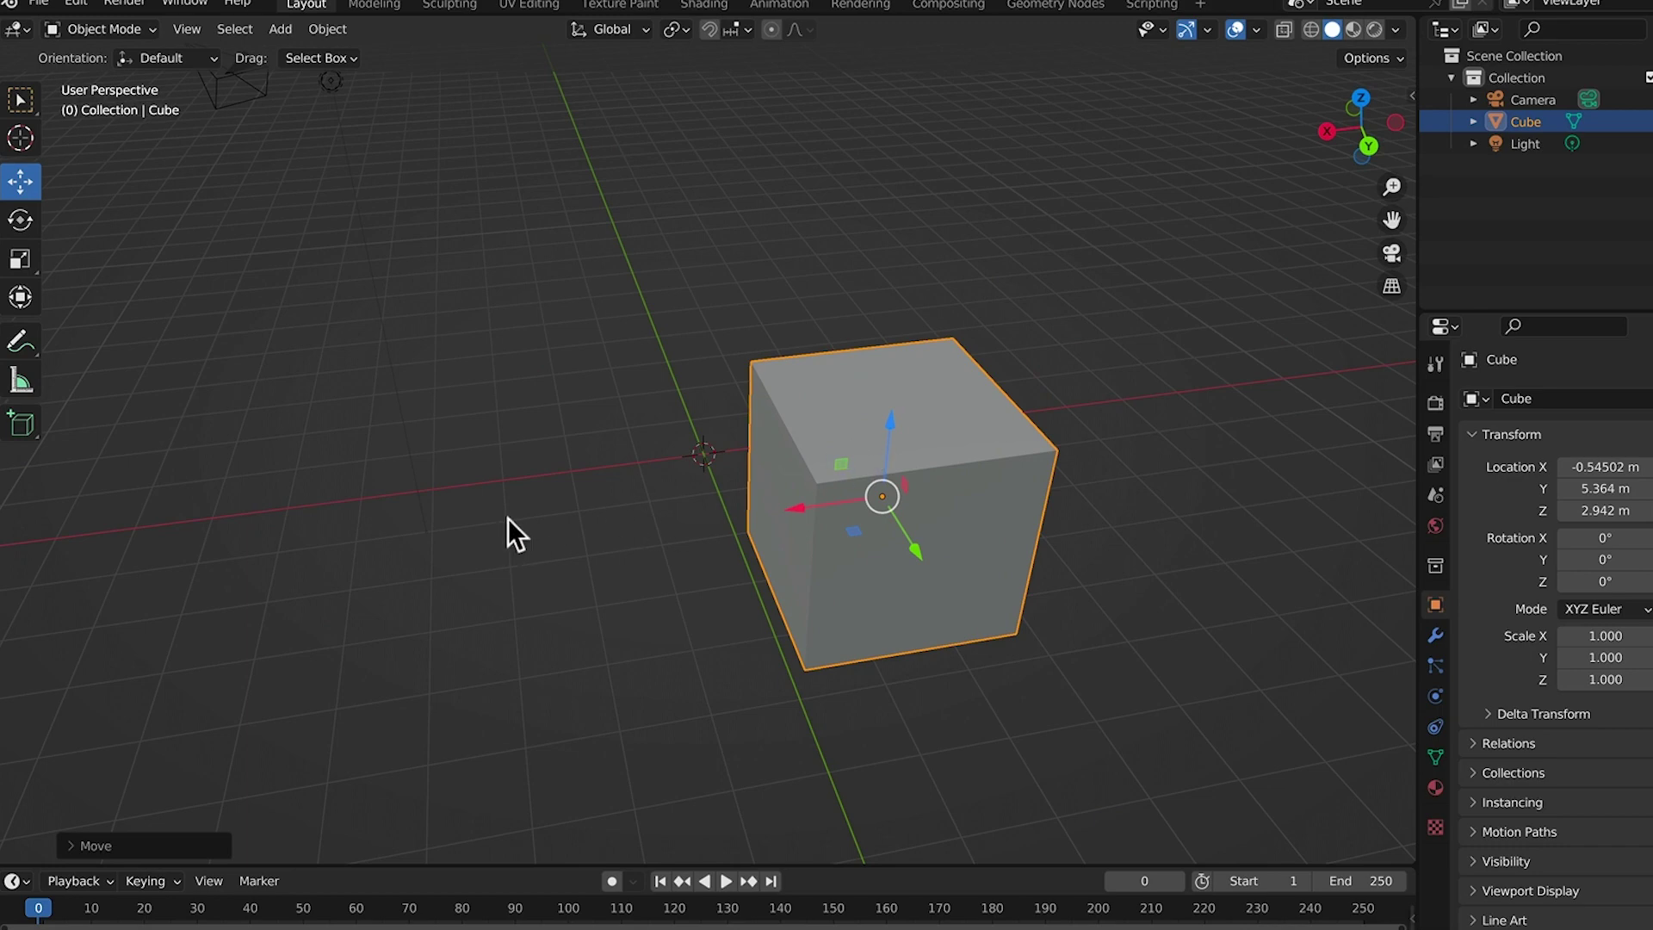
pyautogui.moveTo(508, 518); pyautogui.dragTo(813, 509, button='middle')
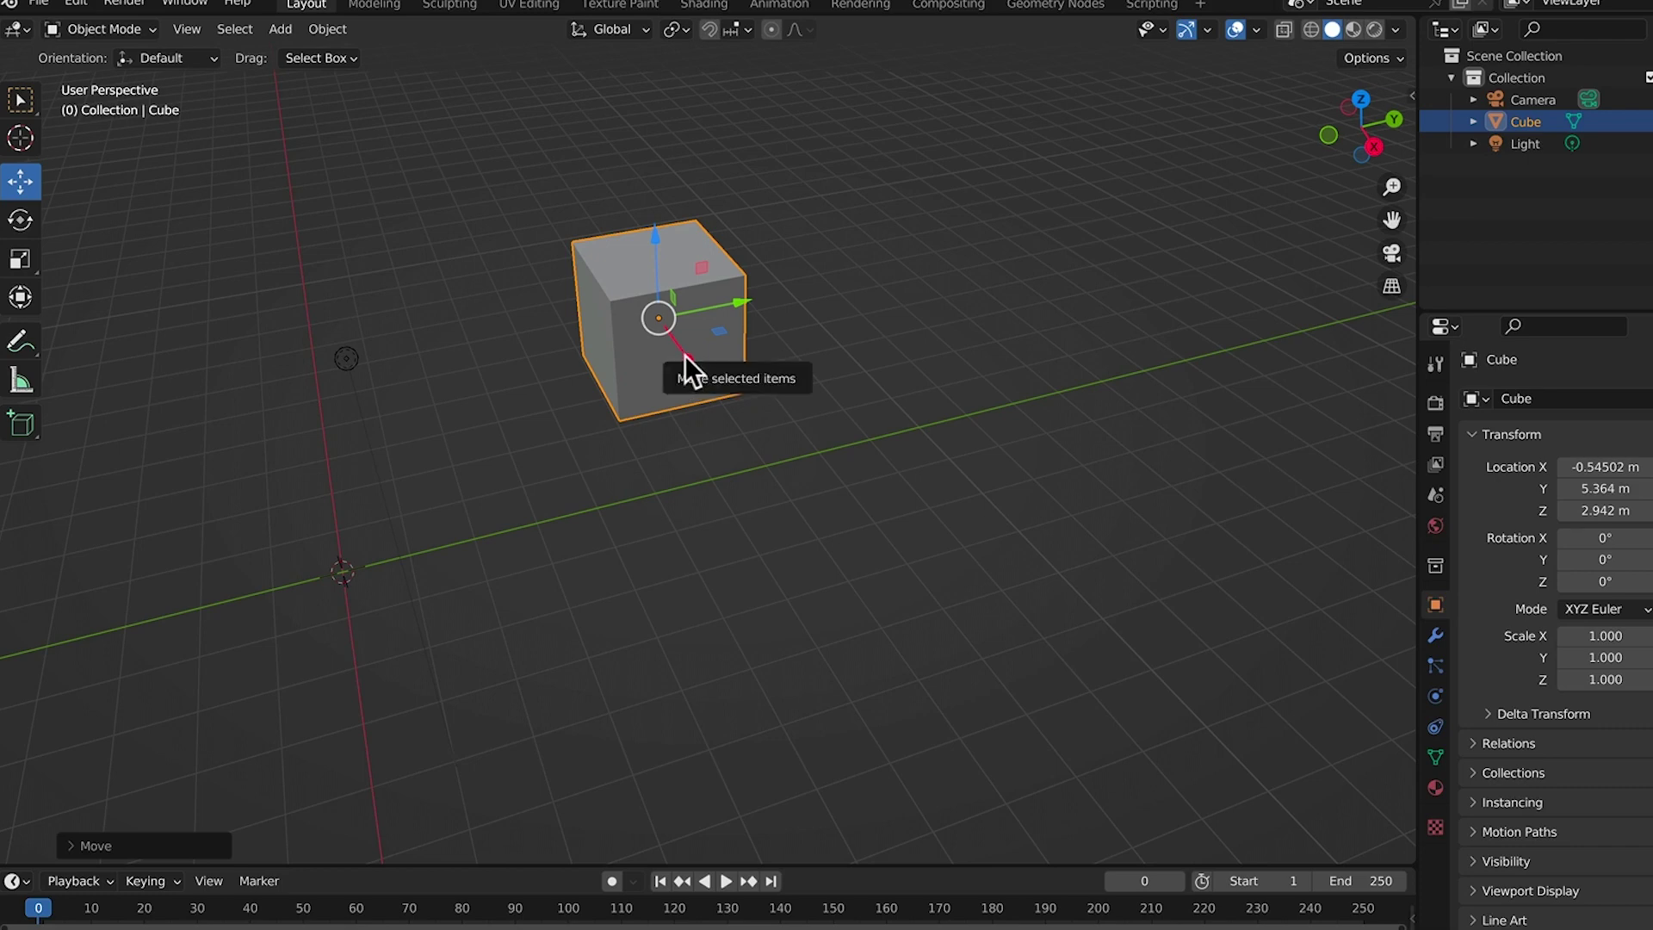
# Grab the cube, place it at about X -2.71 m, Y 2.67 m, Z 4.35 m, and deselect it
pyautogui.press('g')
pyautogui.click(467, 242)
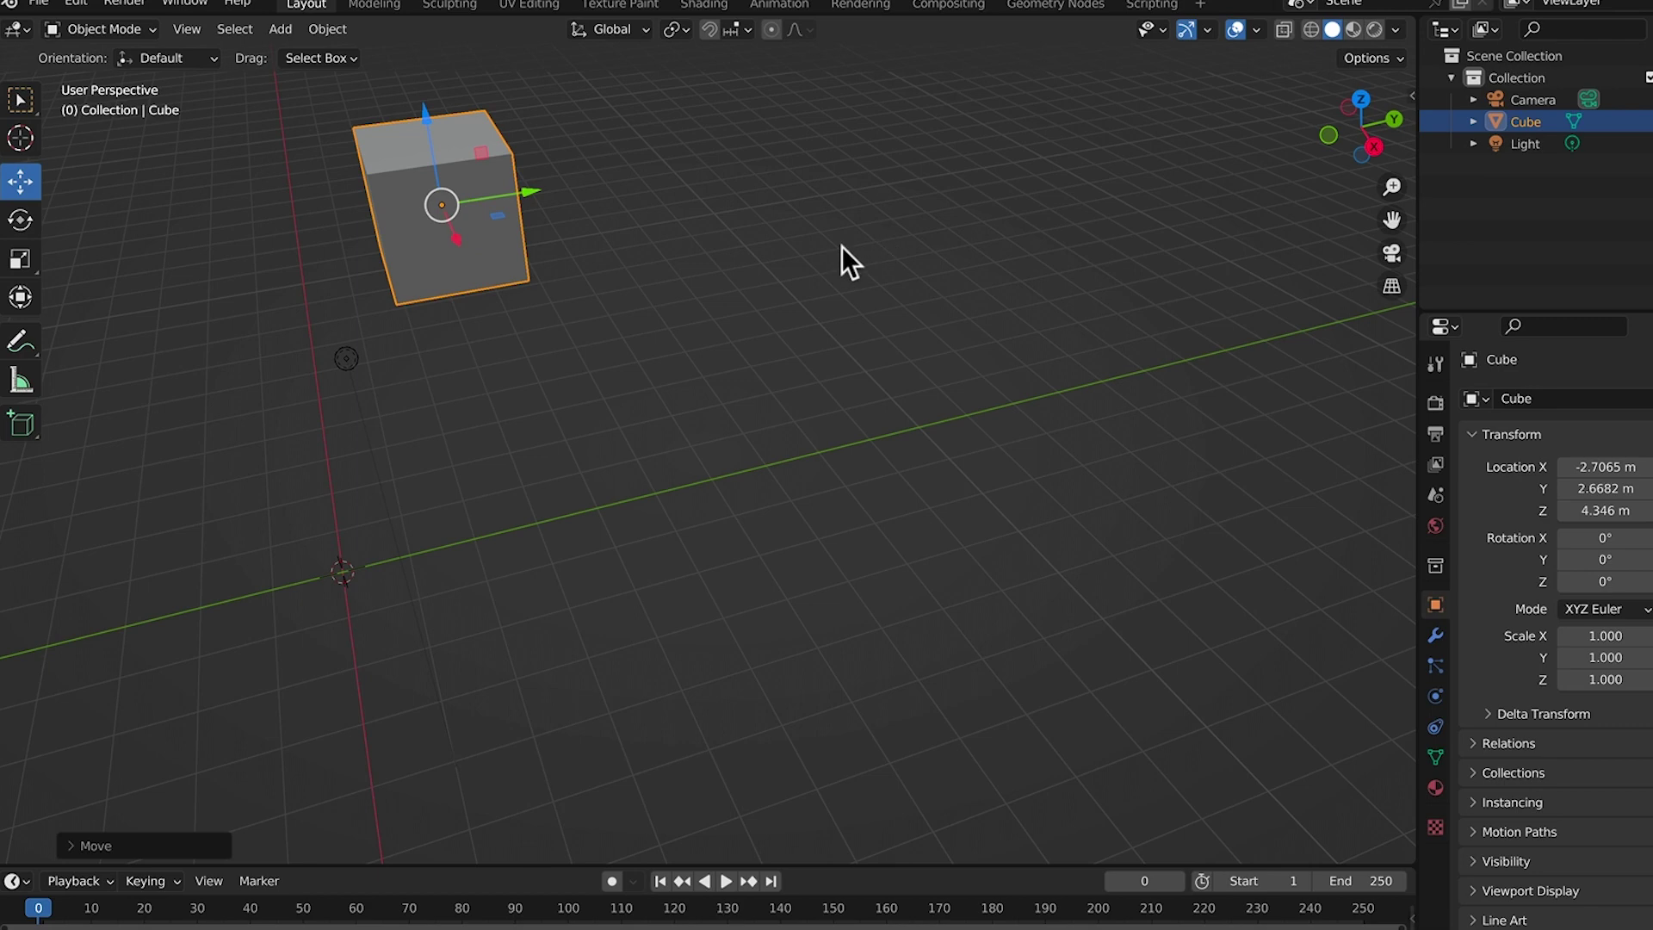
pyautogui.click(757, 200)
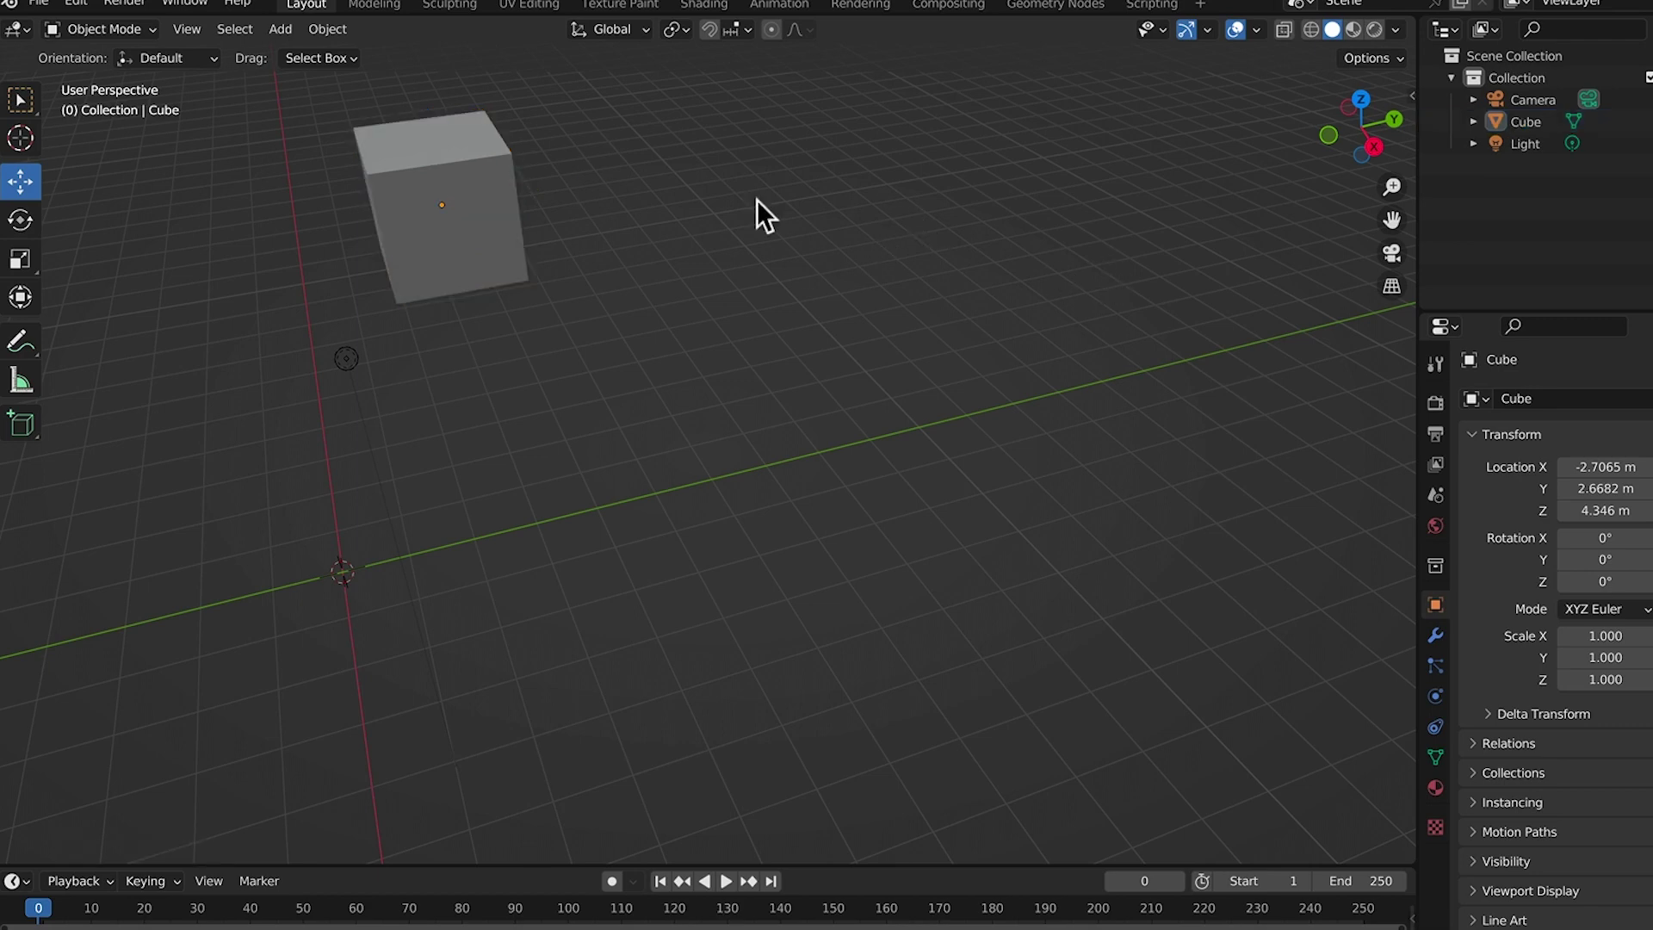
# Reselect the cube and move it with the global Y axis locked to about X 10.95 m, Z 12.62 m
pyautogui.click(475, 171)
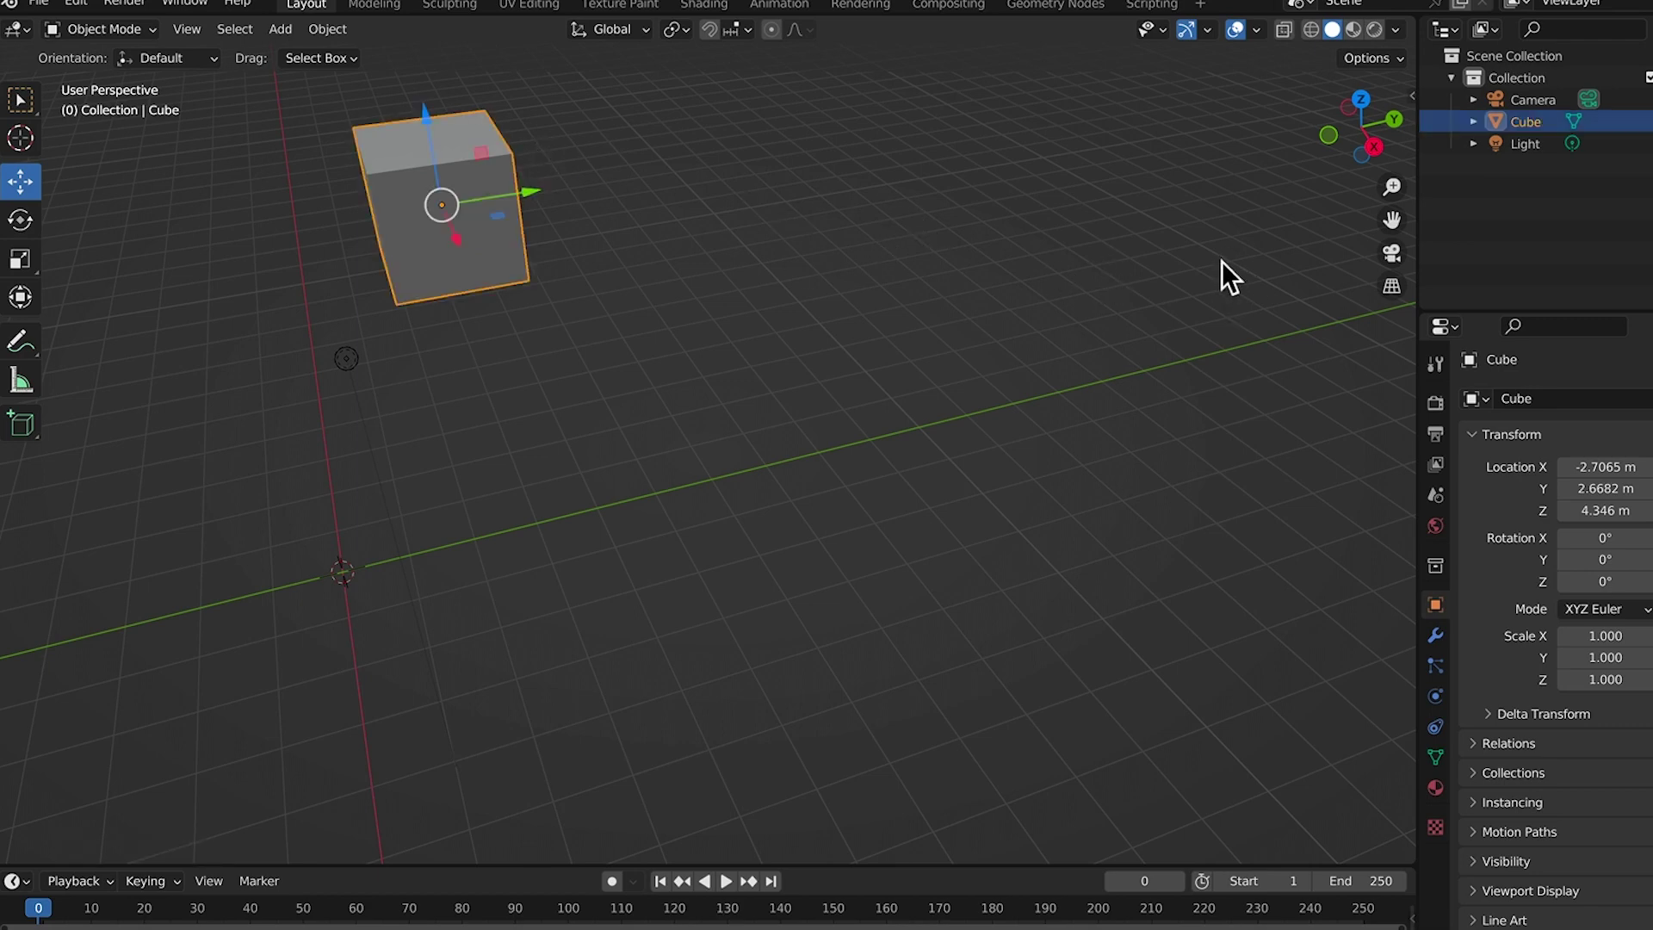
pyautogui.press('g')
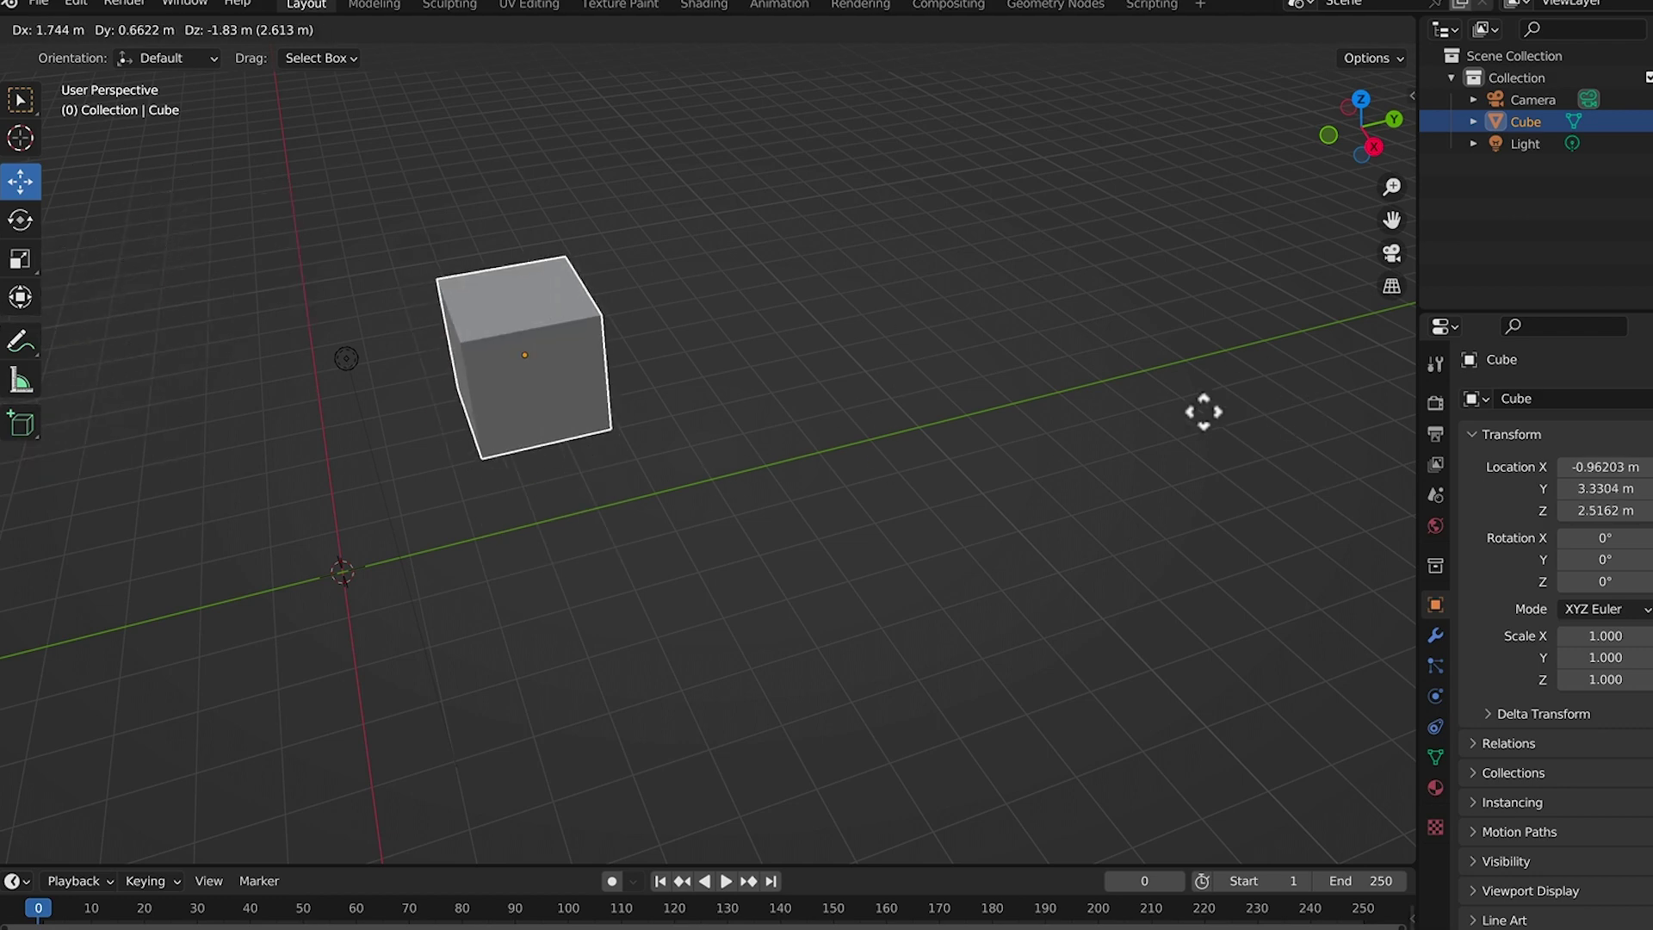
pyautogui.scroll(-5, 729, 450)
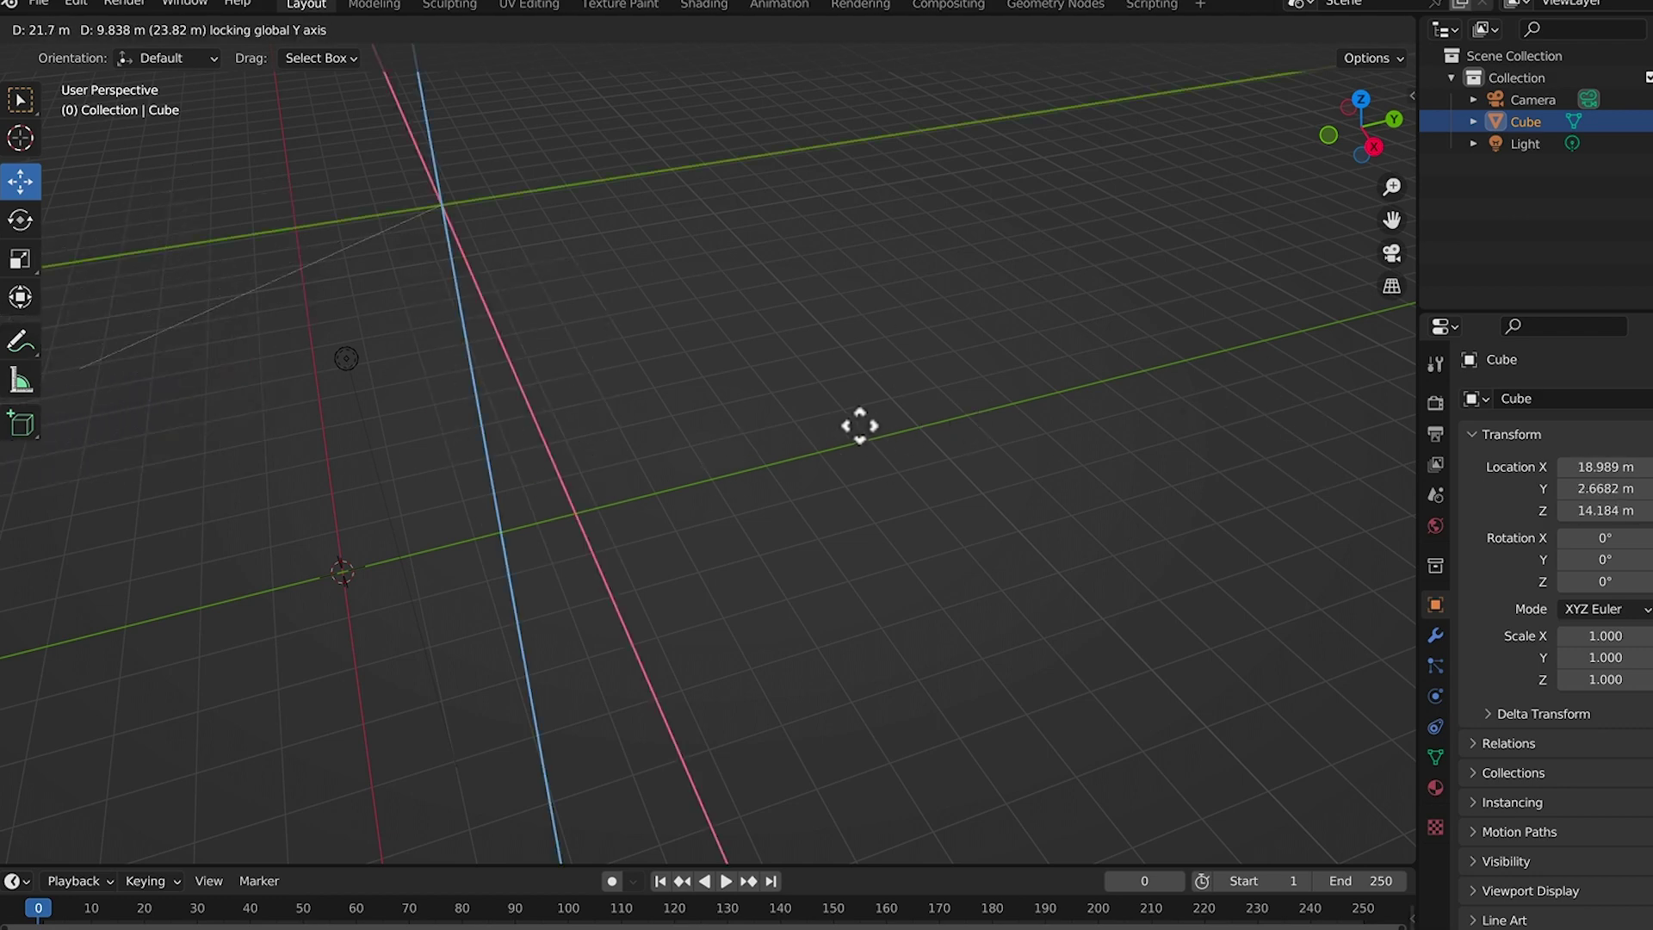
pyautogui.click(757, 340)
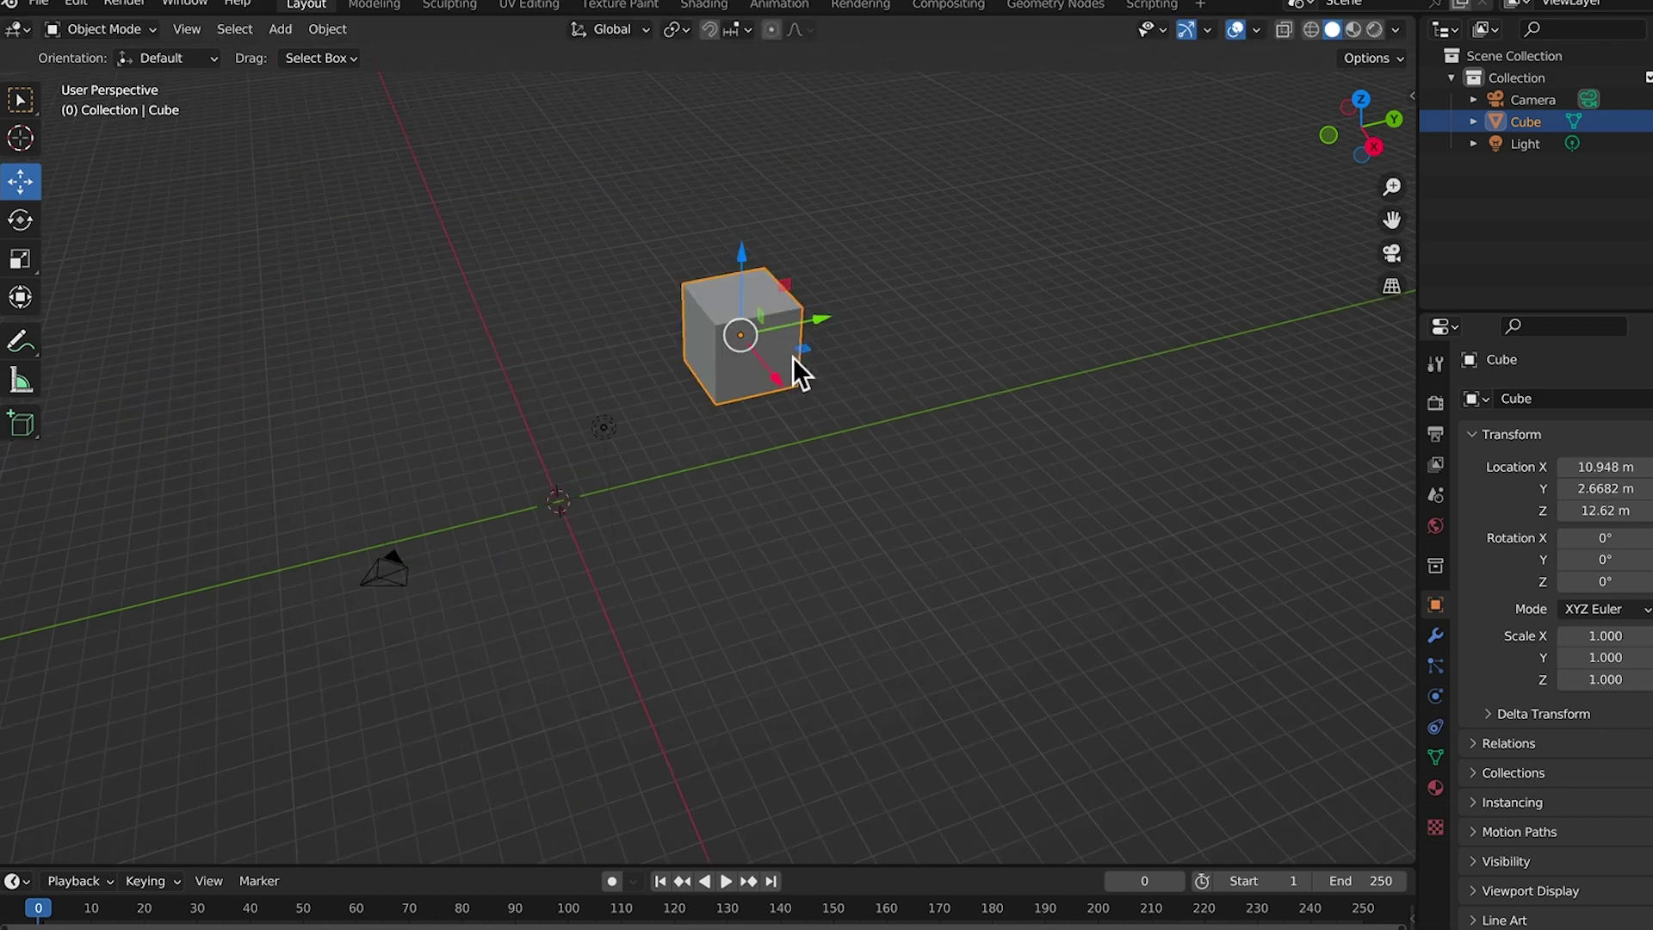
# Delete the selected cube from the scene
pyautogui.press('x')
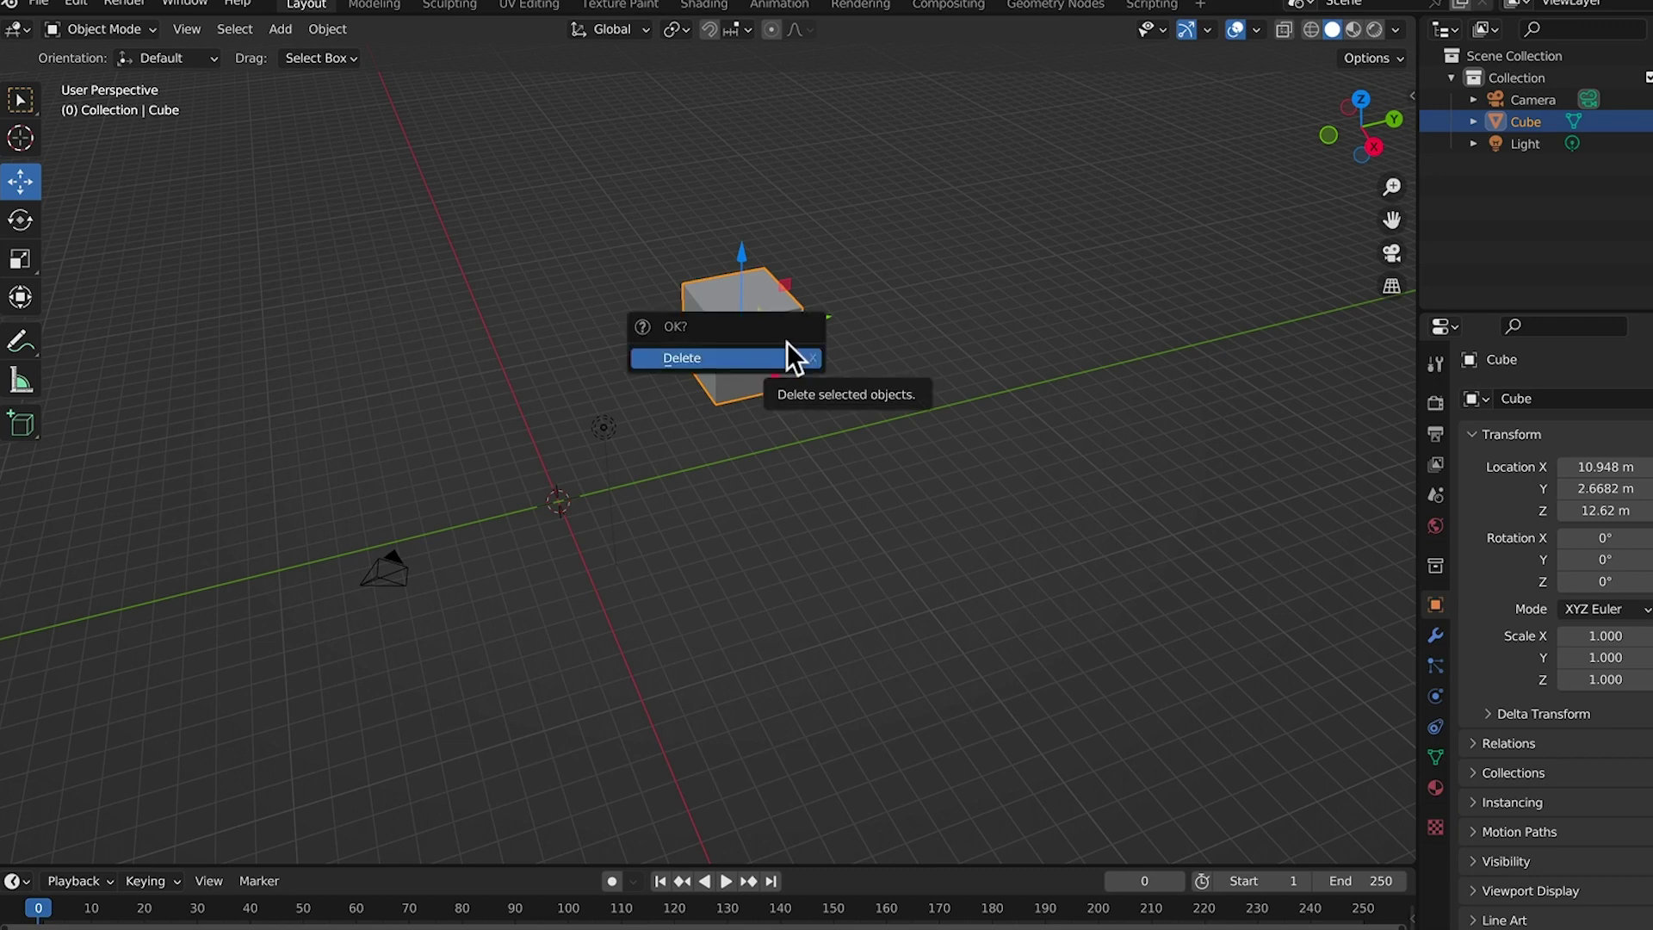
pyautogui.click(690, 360)
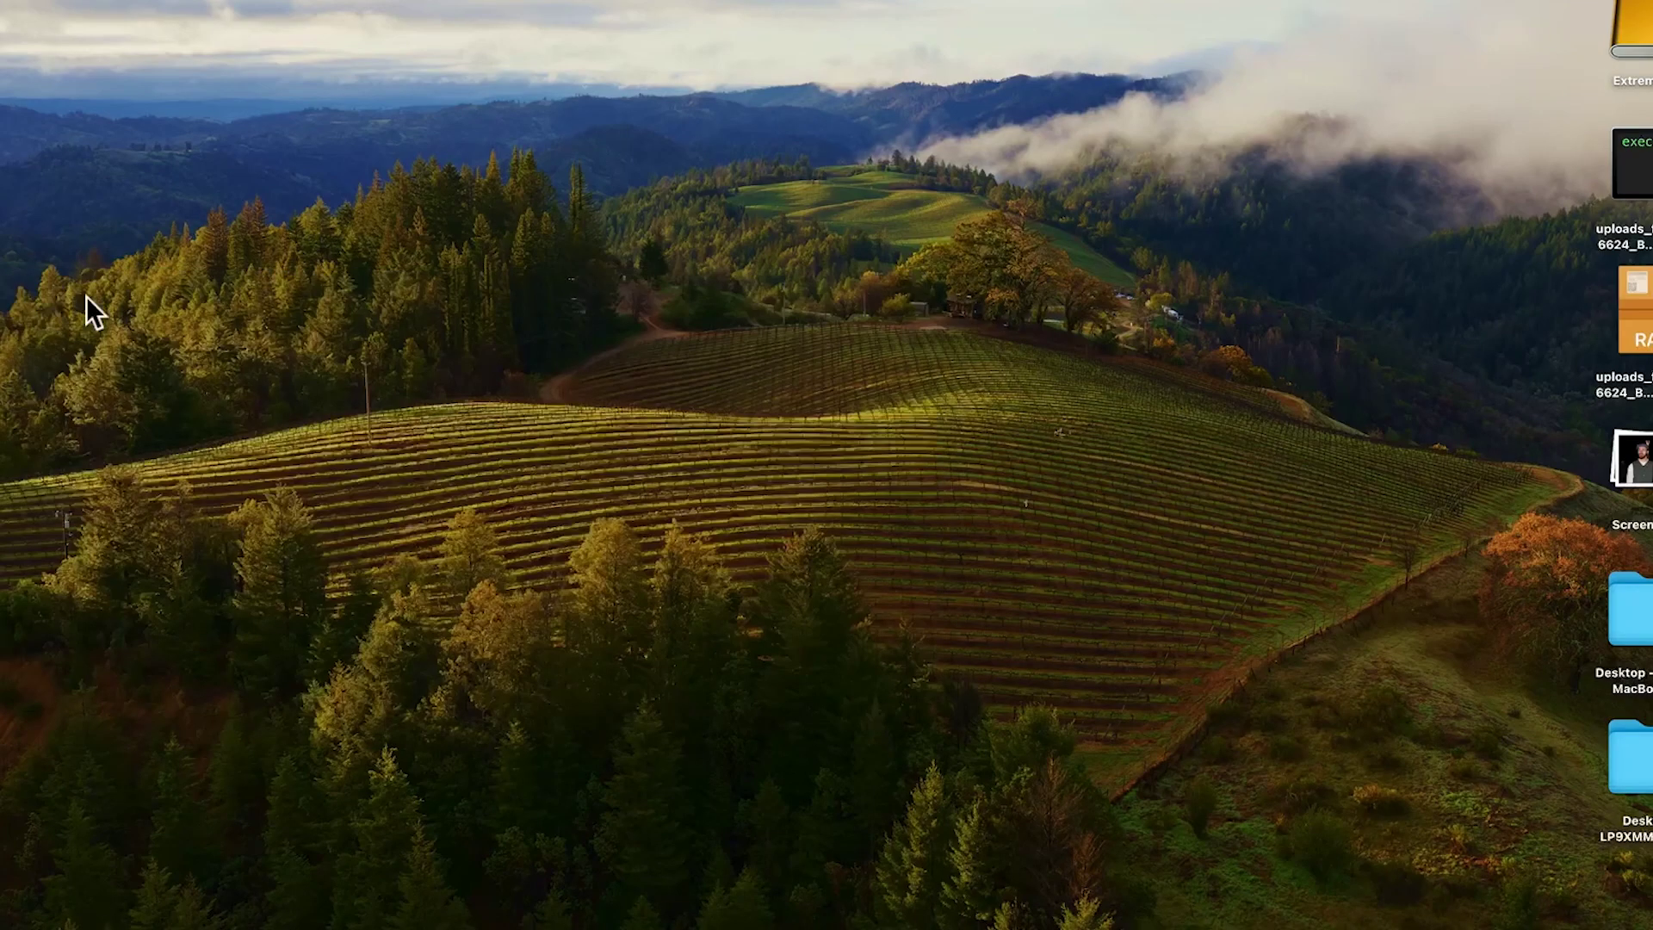
# Switch to Google Chrome, choose a browser profile, and search for "free 3d animated models"
pyautogui.moveTo(498, 296); pyautogui.dragTo(1018, 546)
pyautogui.click(1098, 929)
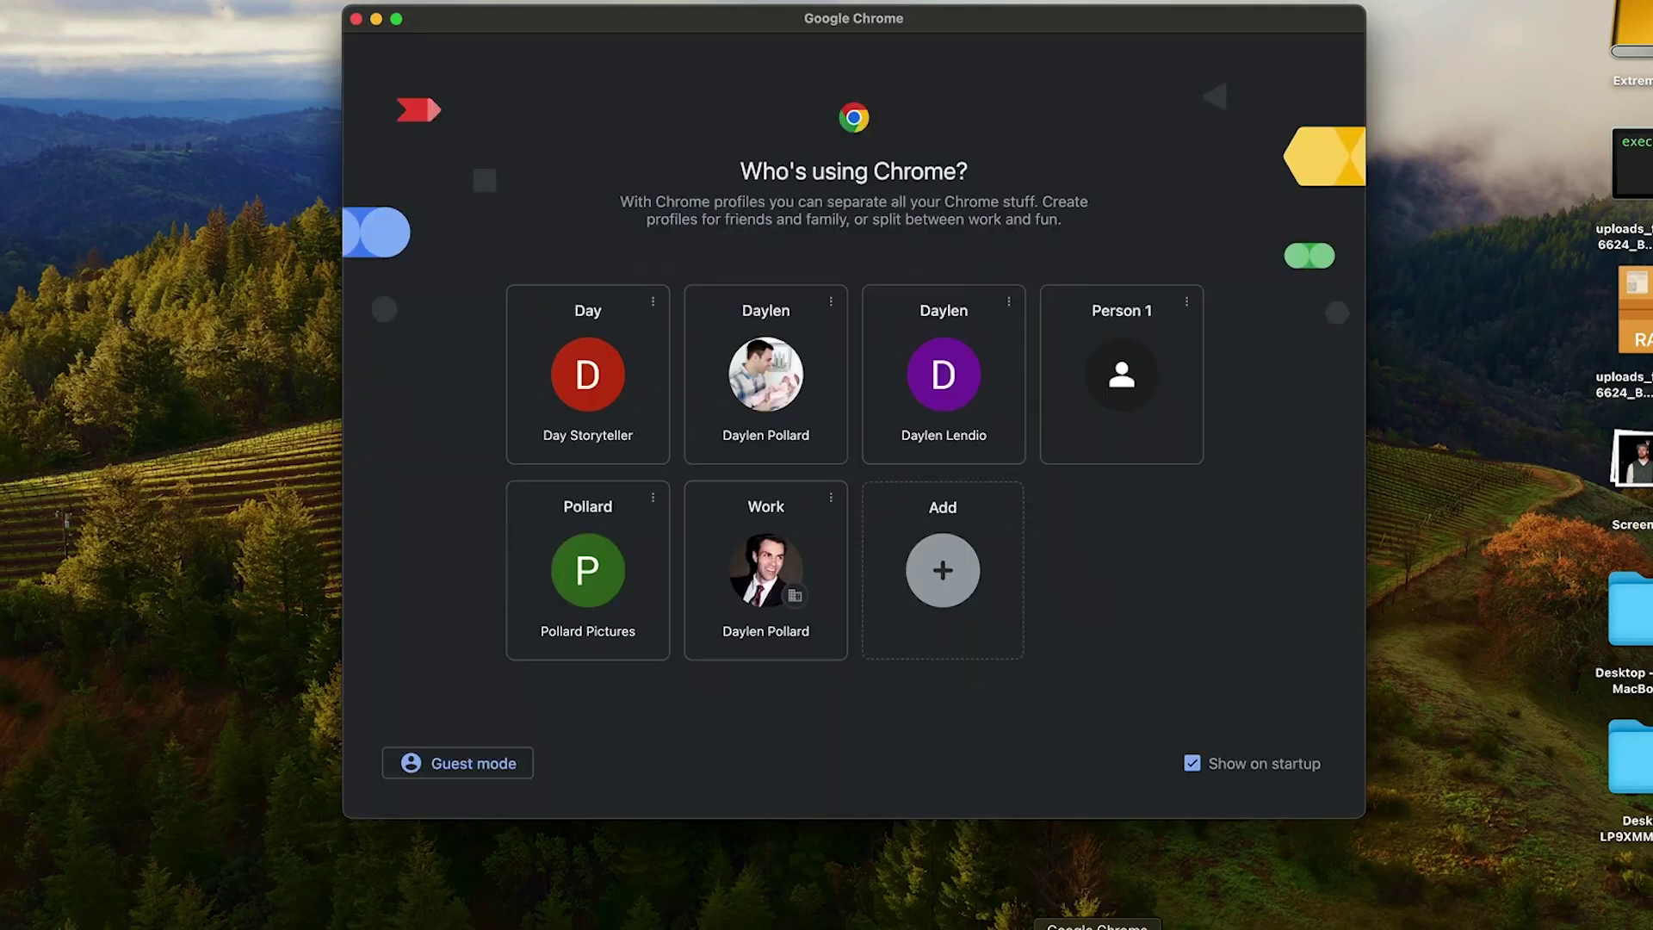
pyautogui.click(789, 410)
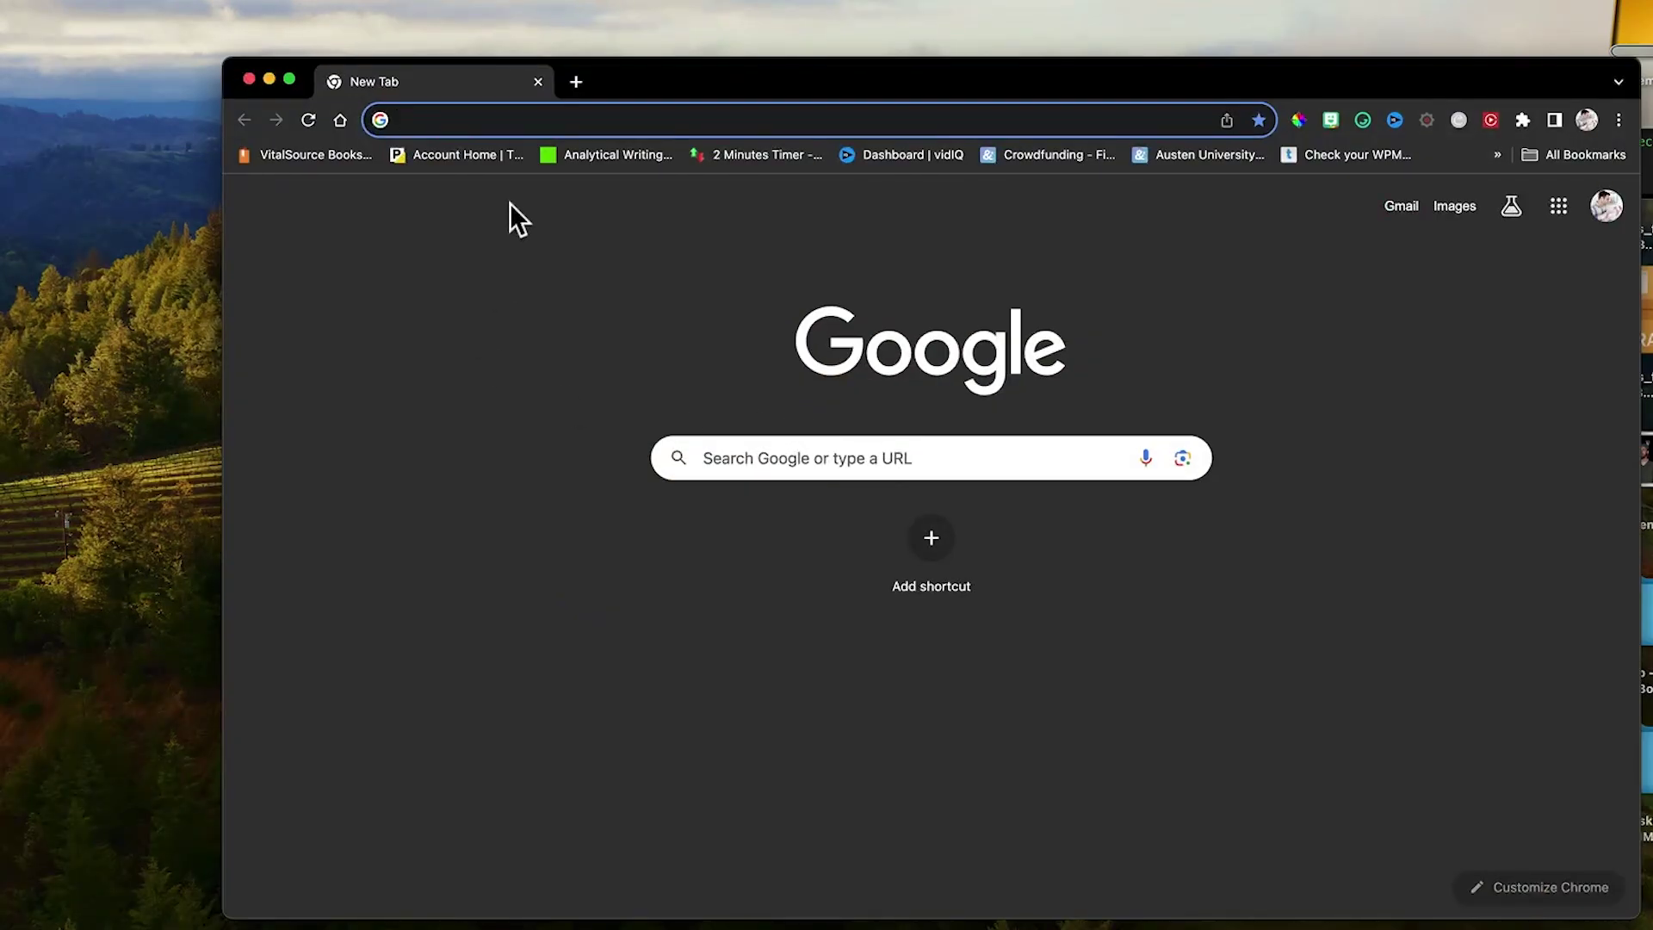
pyautogui.write('free ')
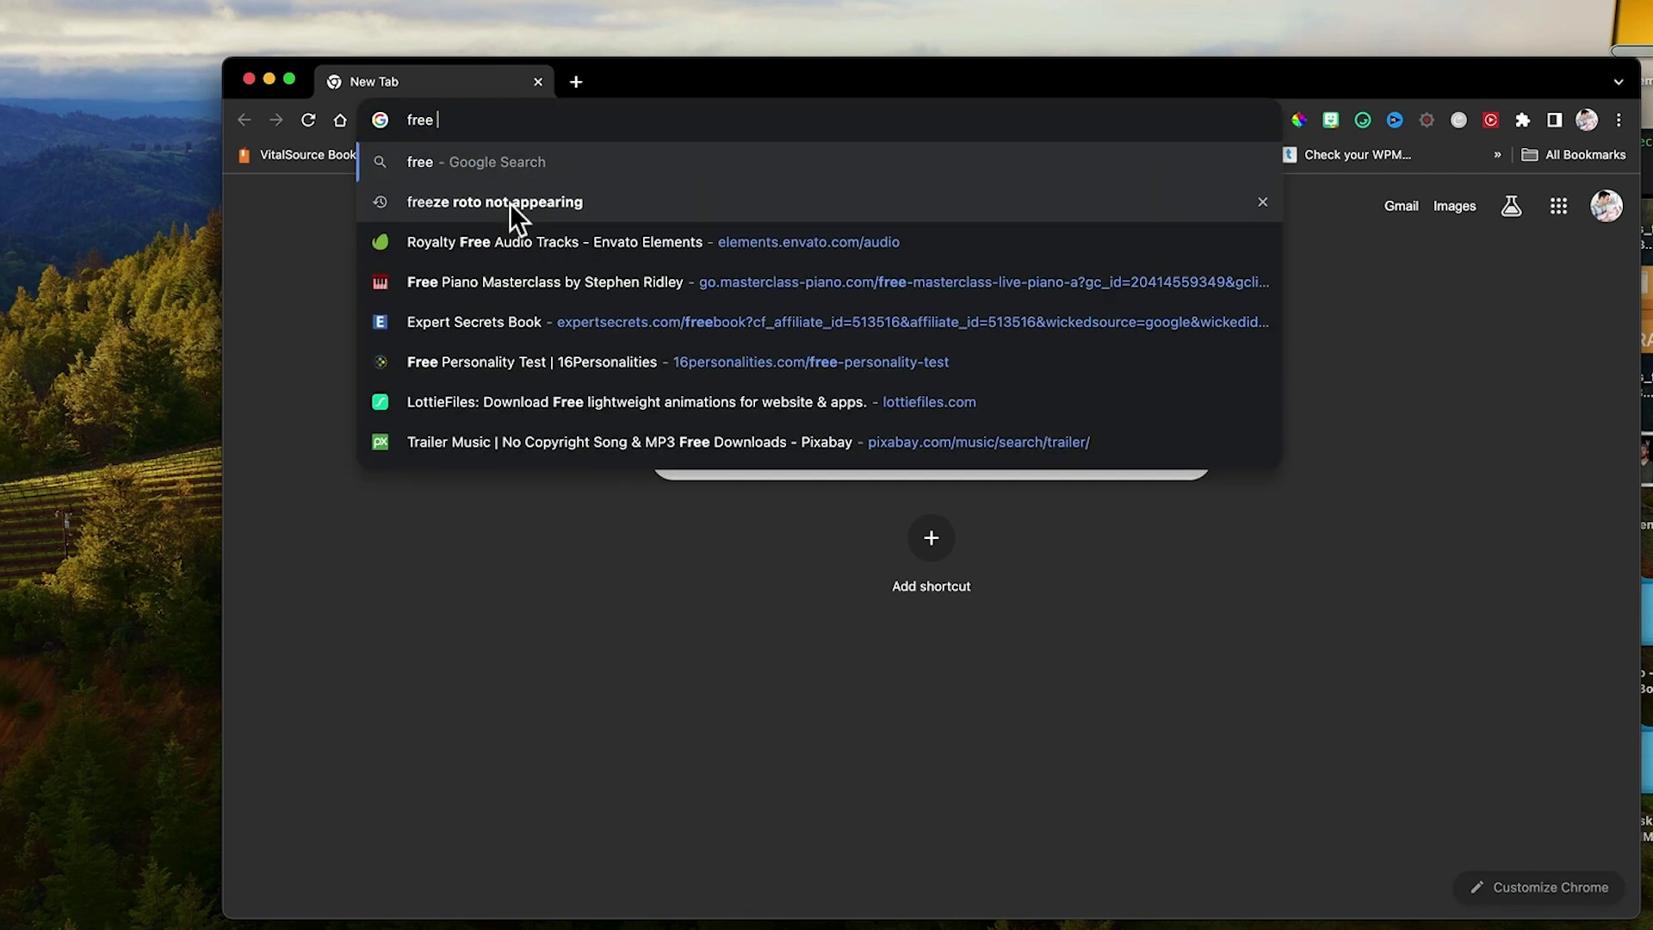
pyautogui.write('3d anima')
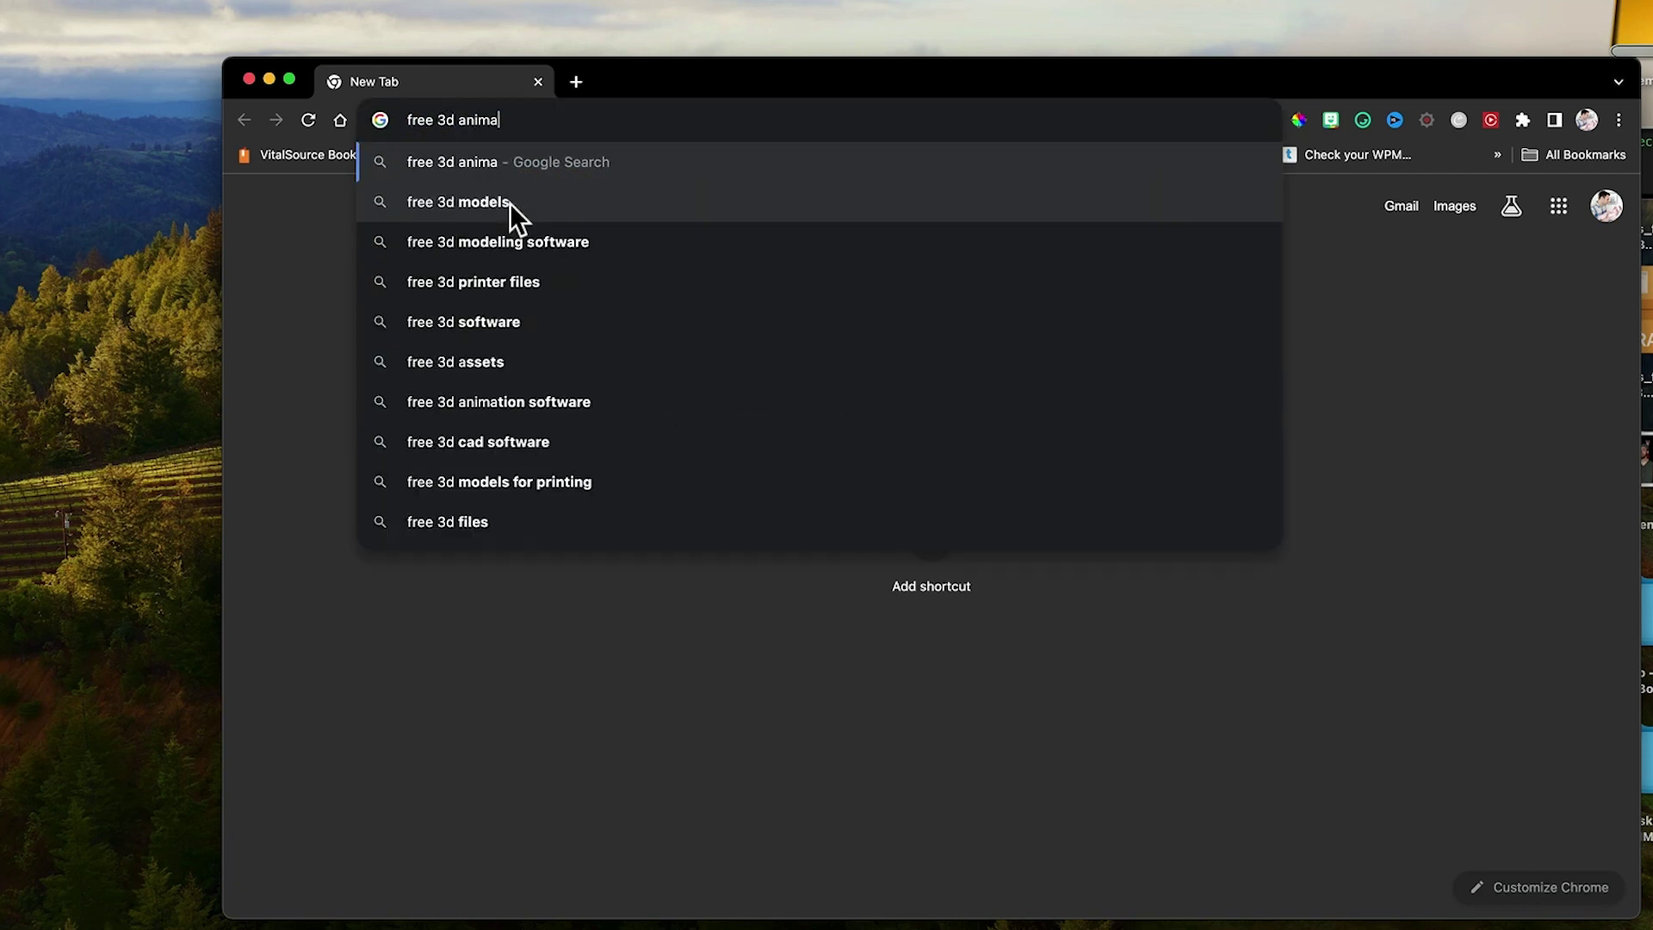
pyautogui.write('ted models')
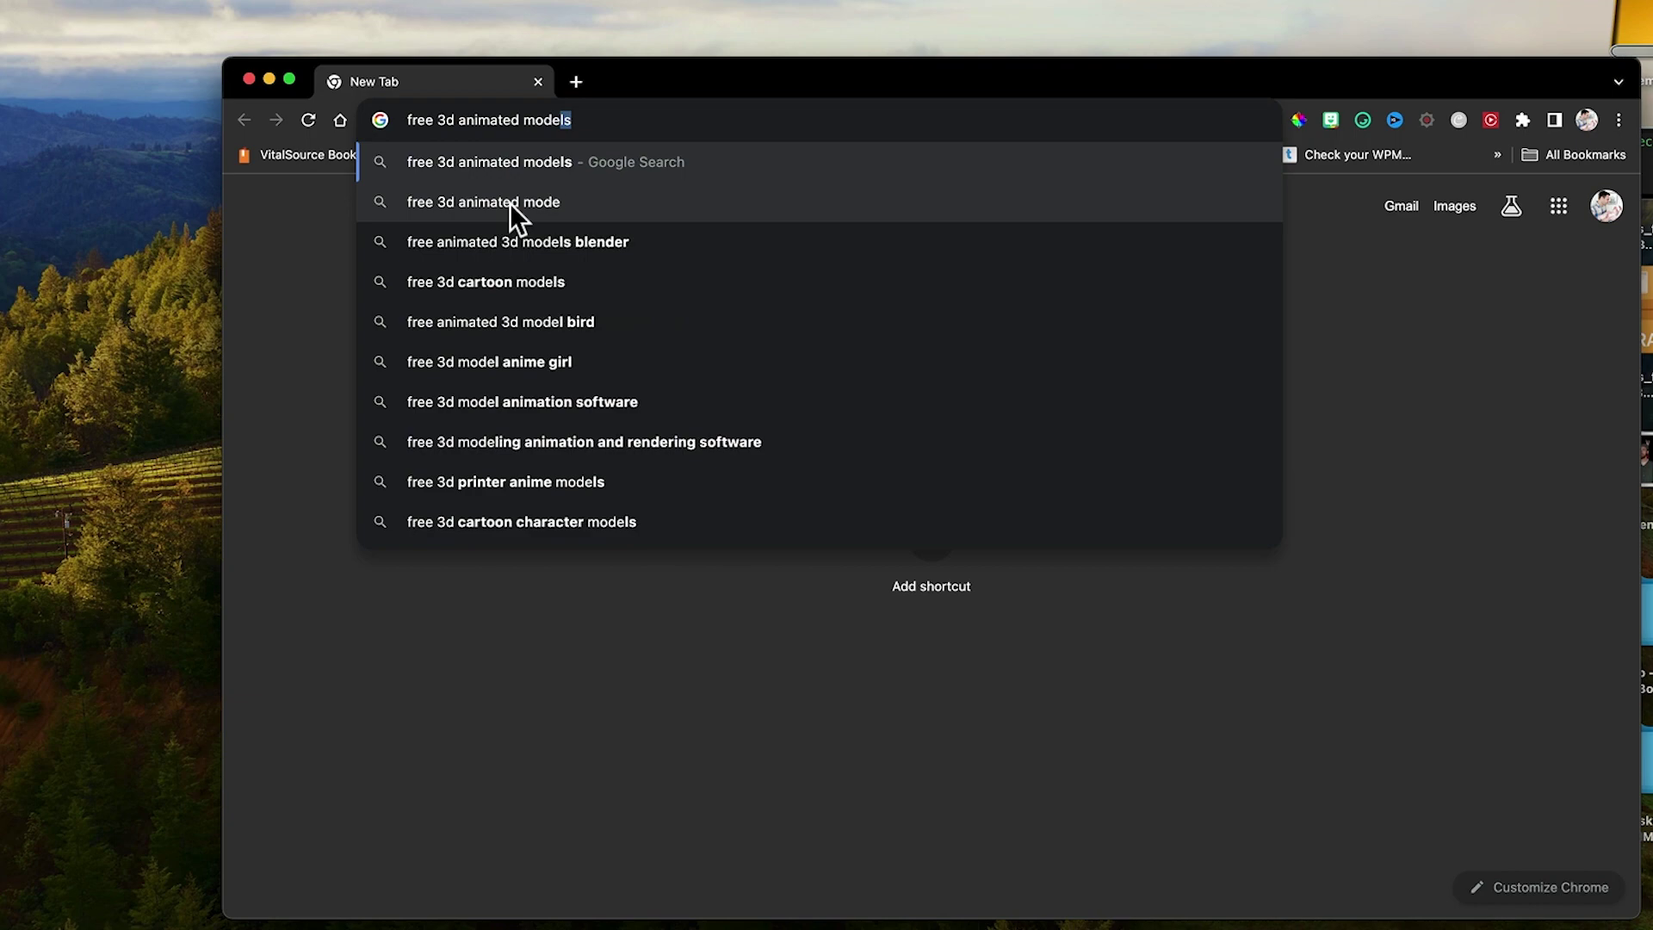
pyautogui.press('Return')
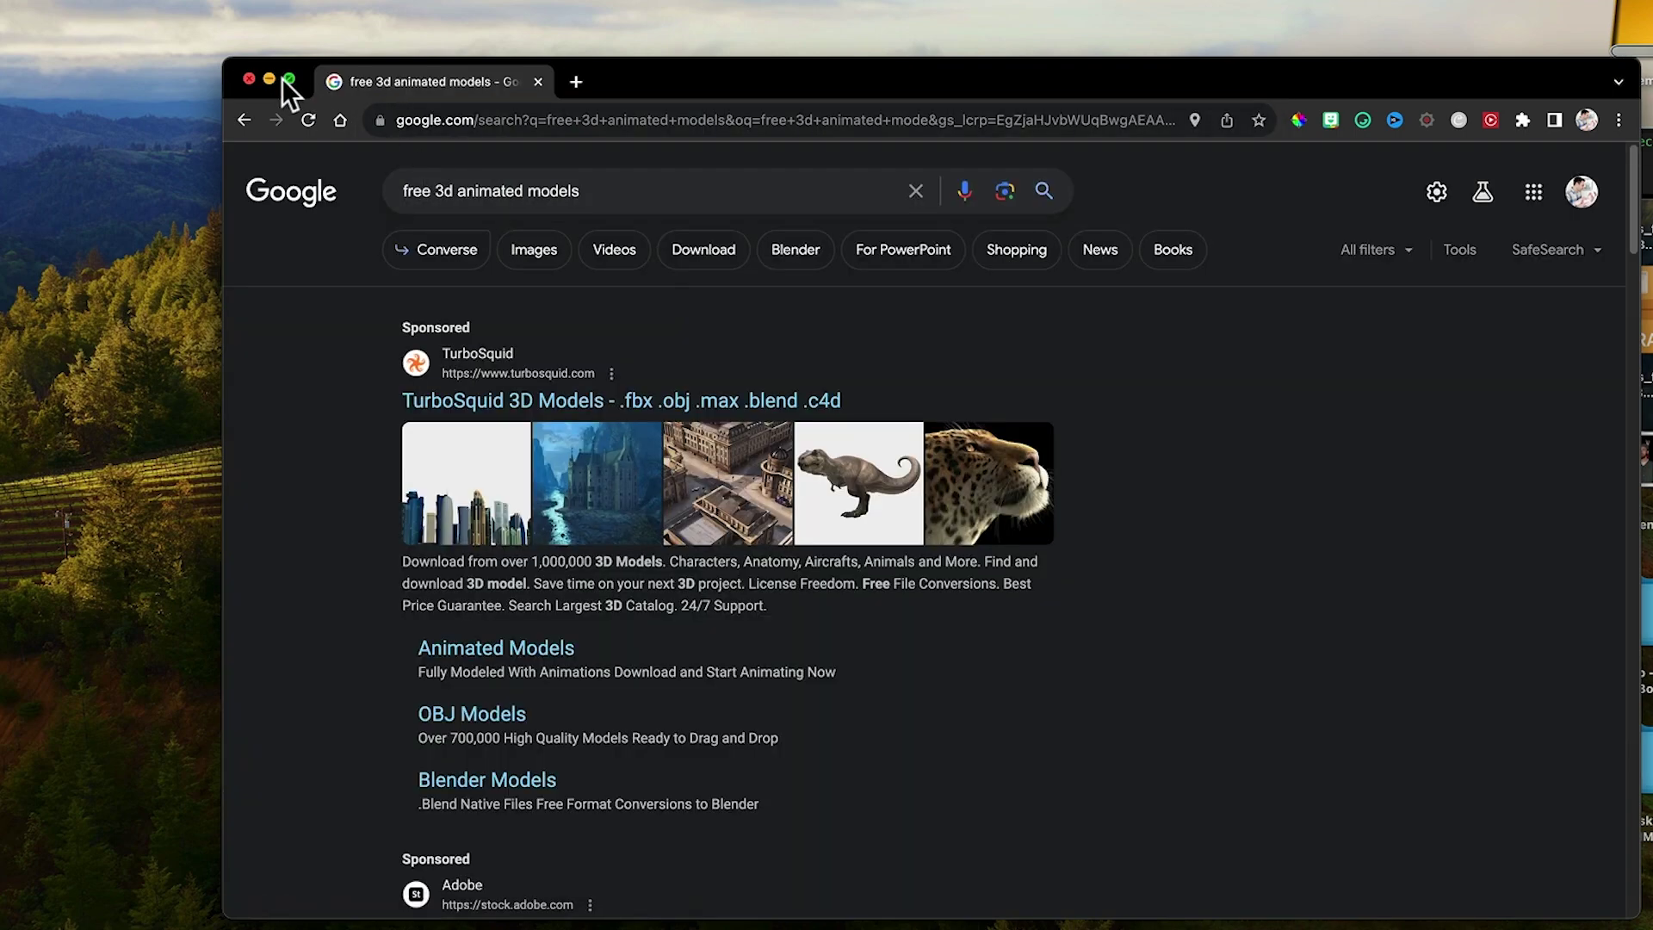
# Show the browser in full screen and view the TurboSquid 3D models site from the search results
pyautogui.click(287, 79)
pyautogui.scroll(-1, 432, 203)
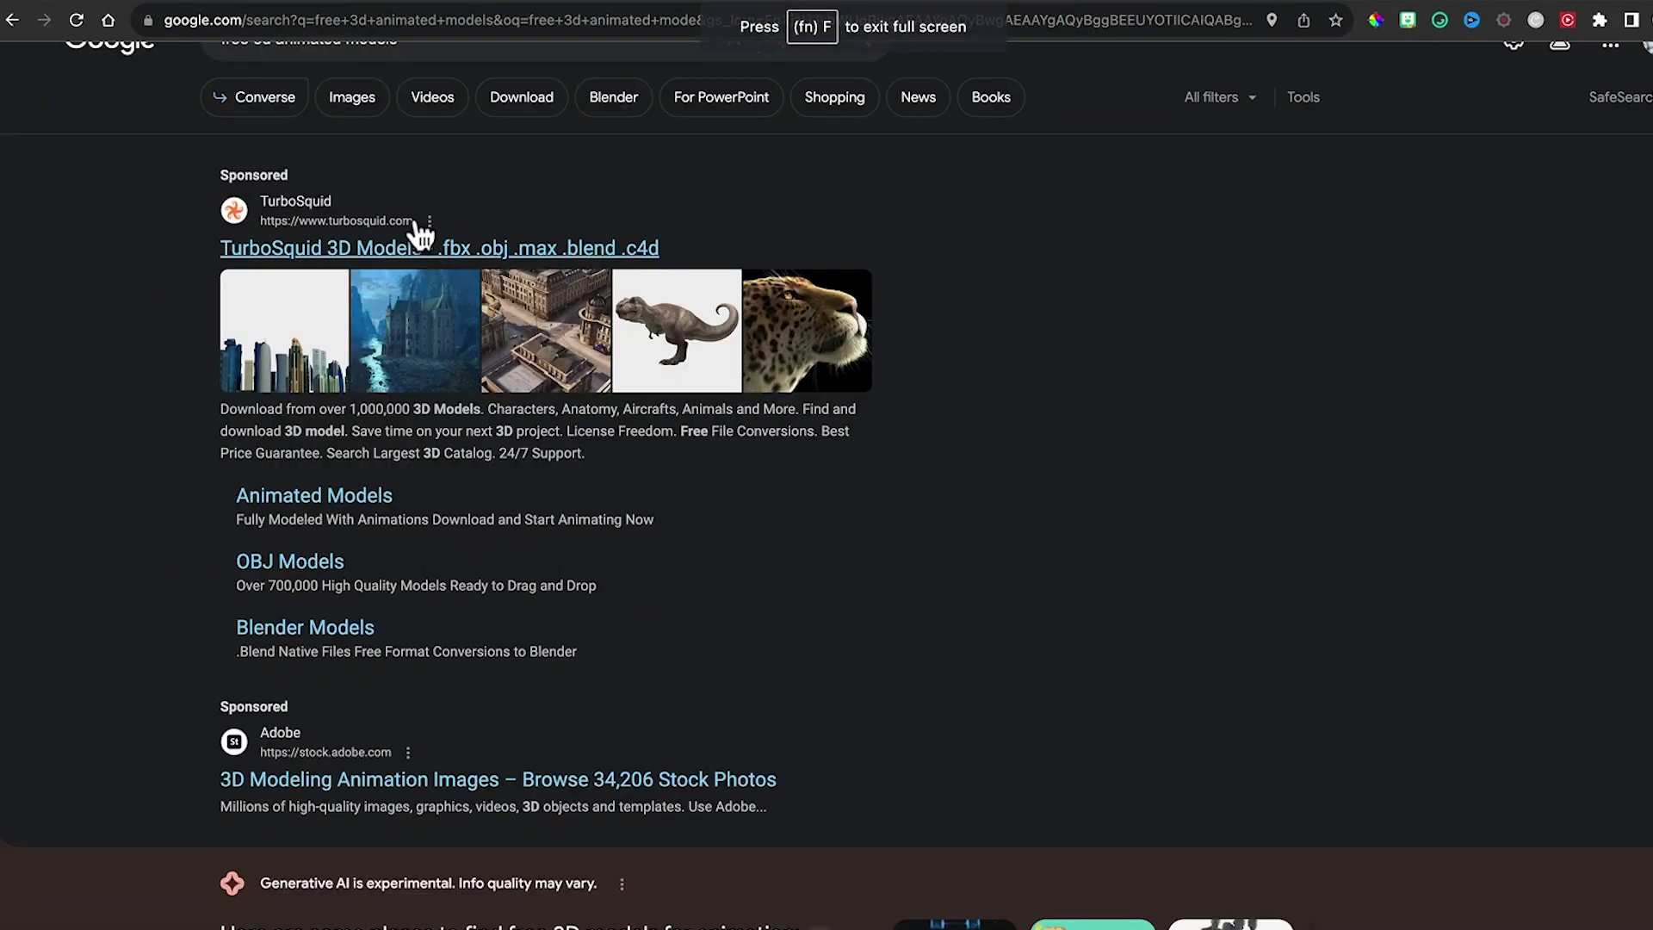
pyautogui.click(466, 251)
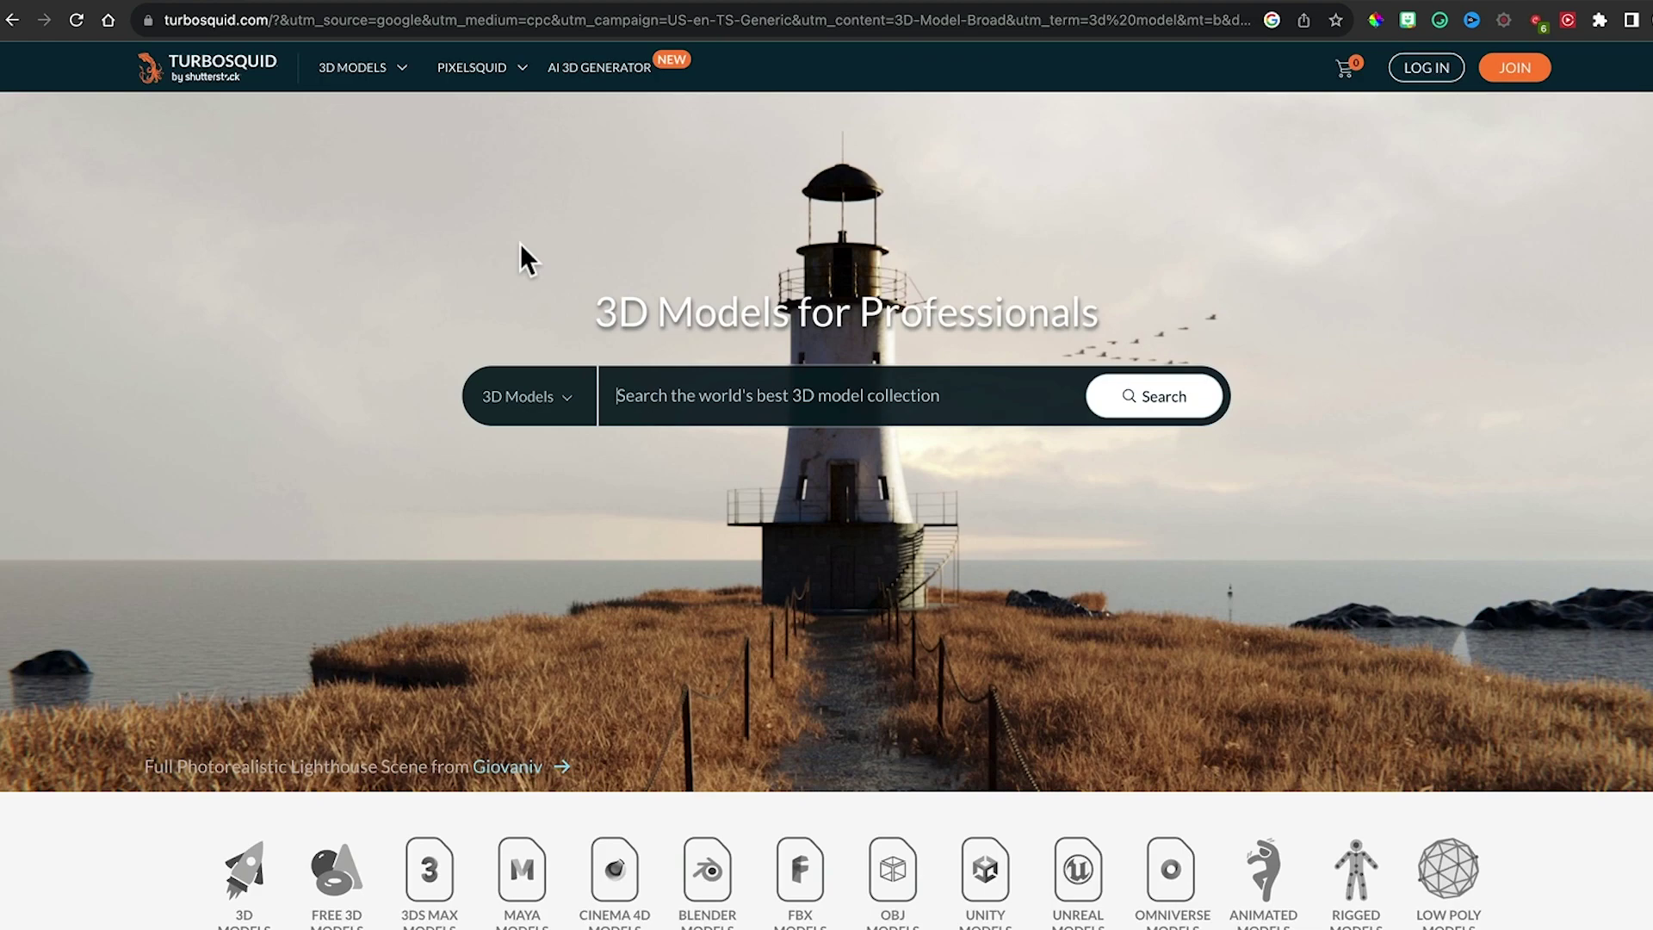
# Return to the search results, open Mixamo, and preview the horned Warrok character
pyautogui.scroll(-1, 919, 540)
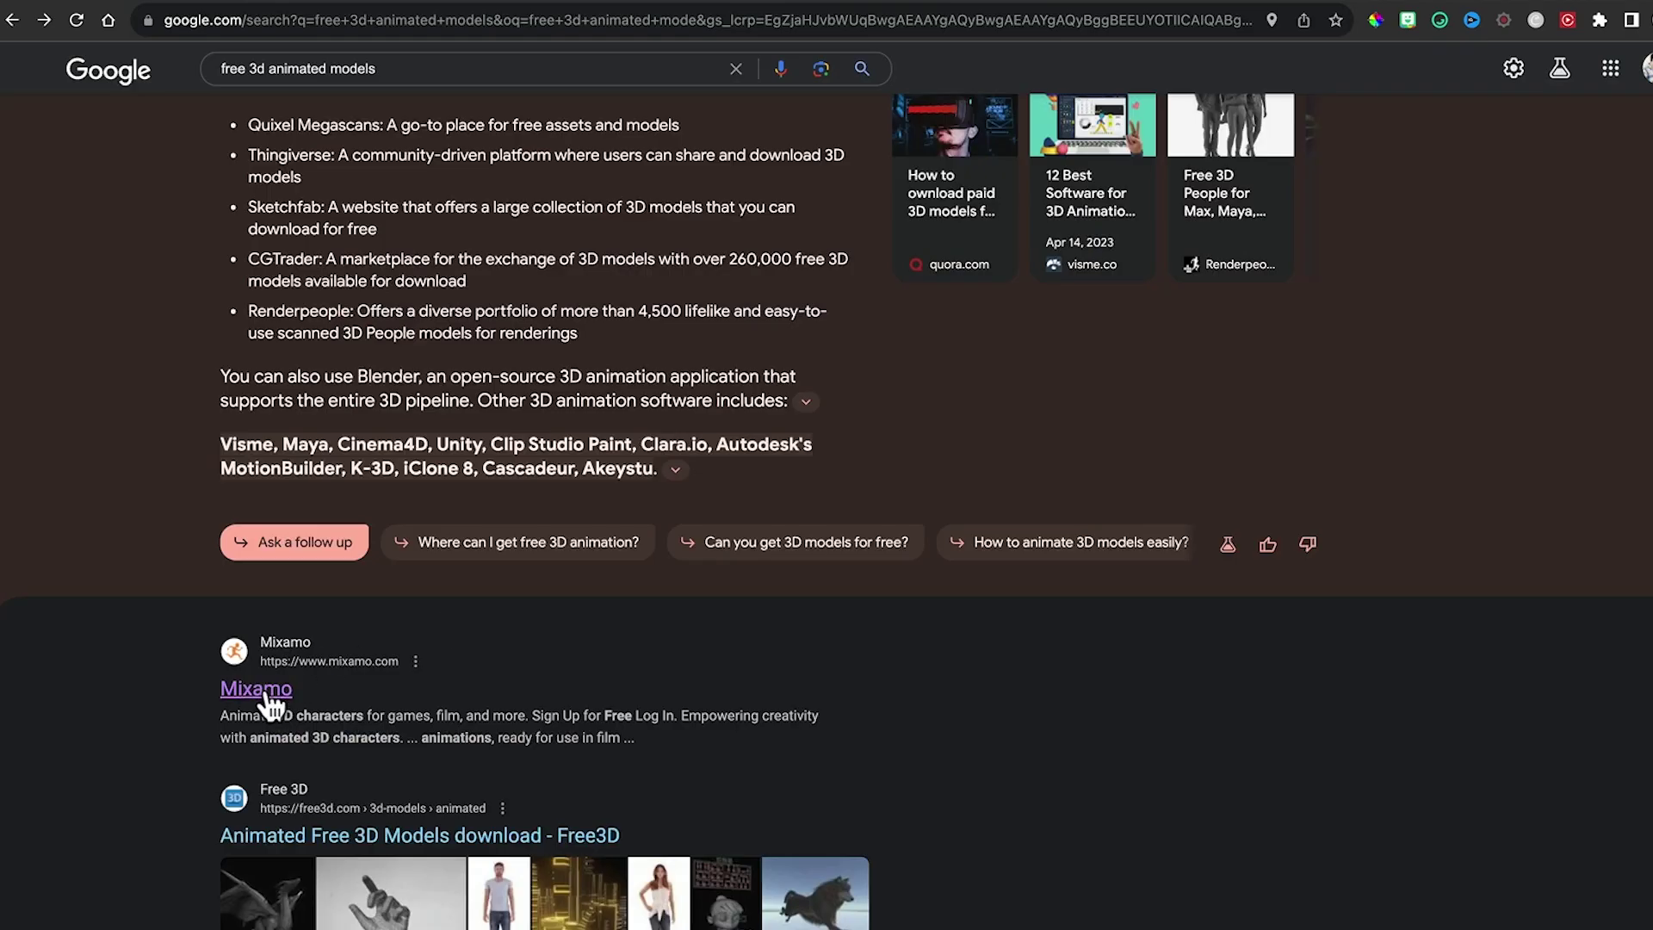
pyautogui.click(258, 689)
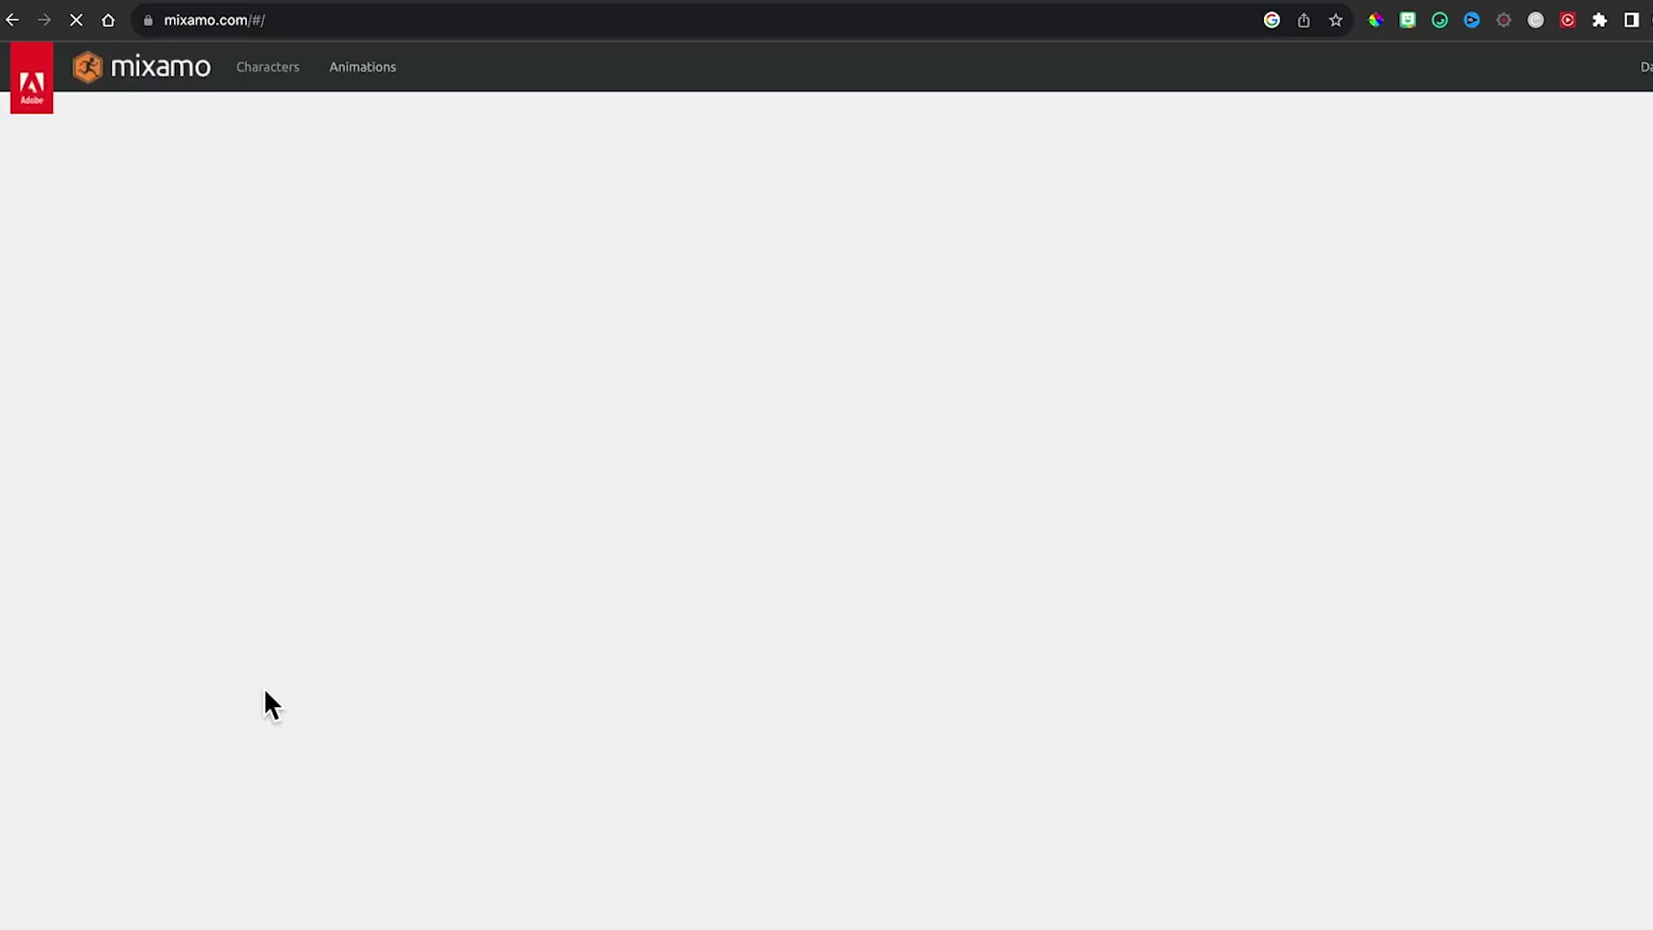
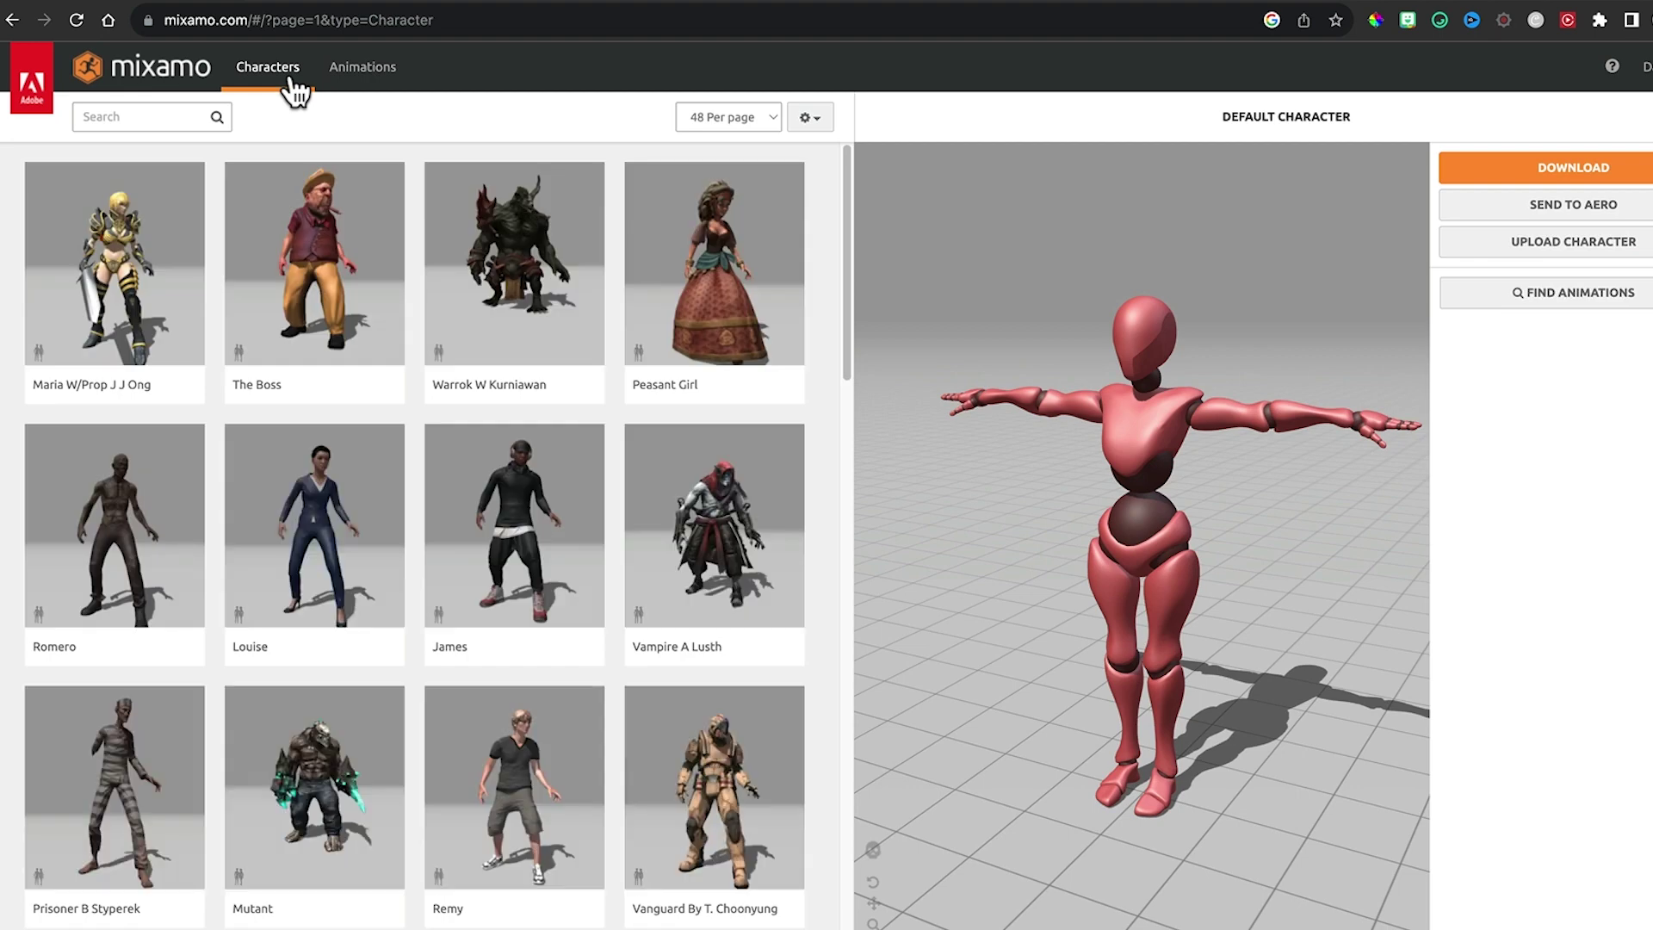
pyautogui.click(523, 280)
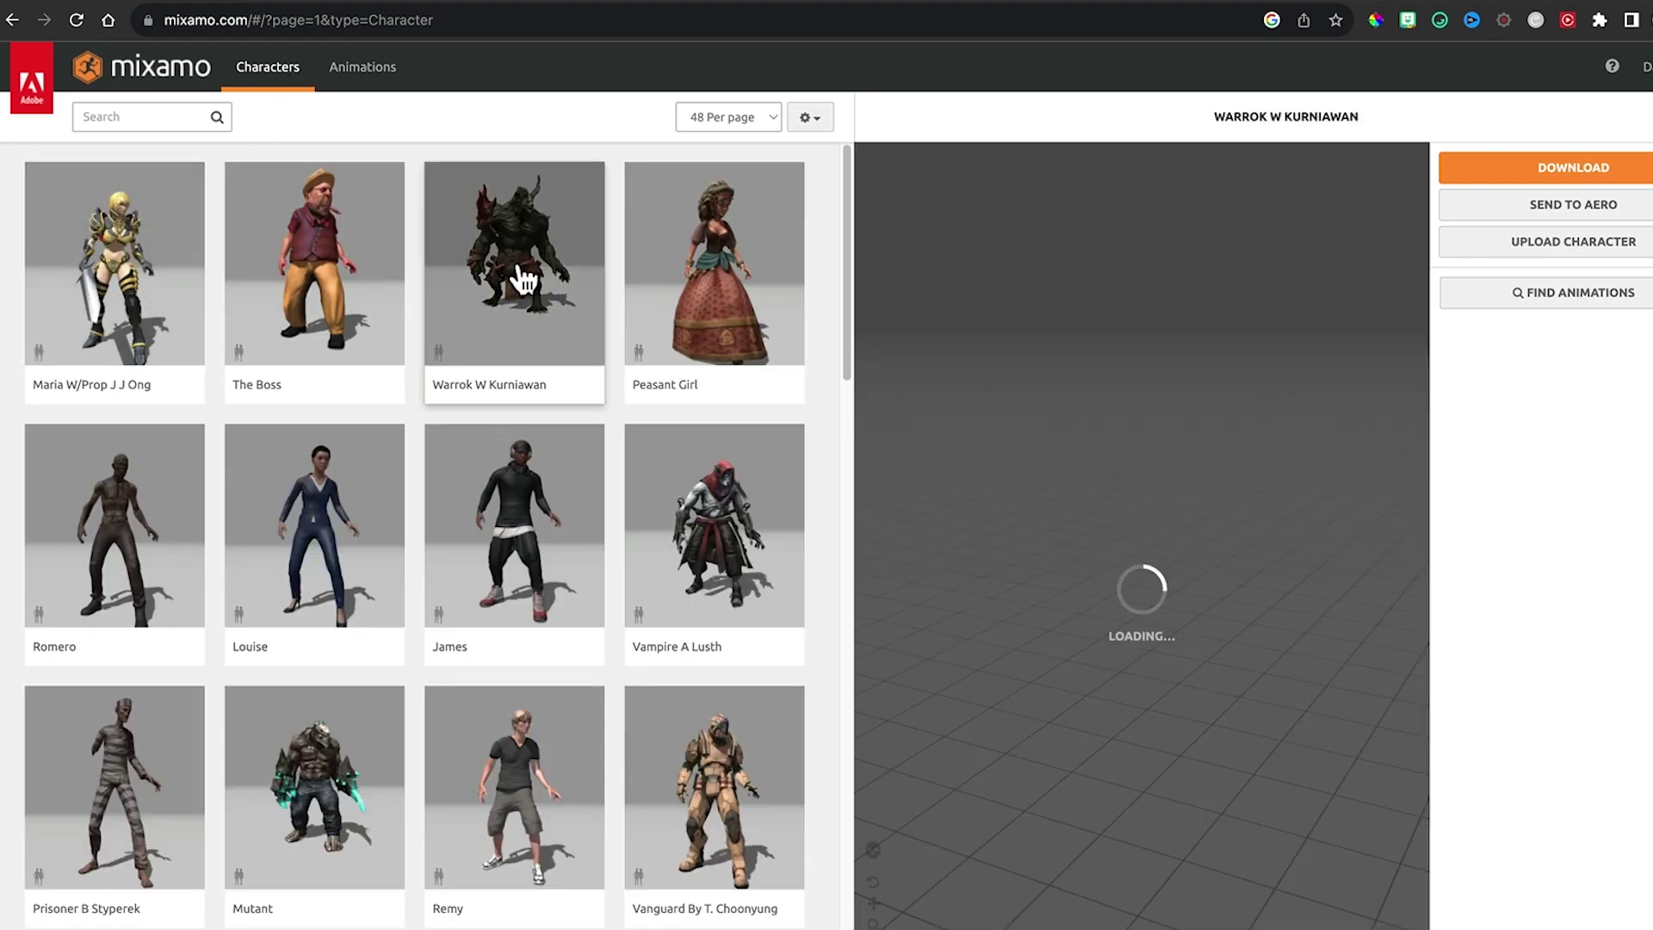
pyautogui.click(754, 326)
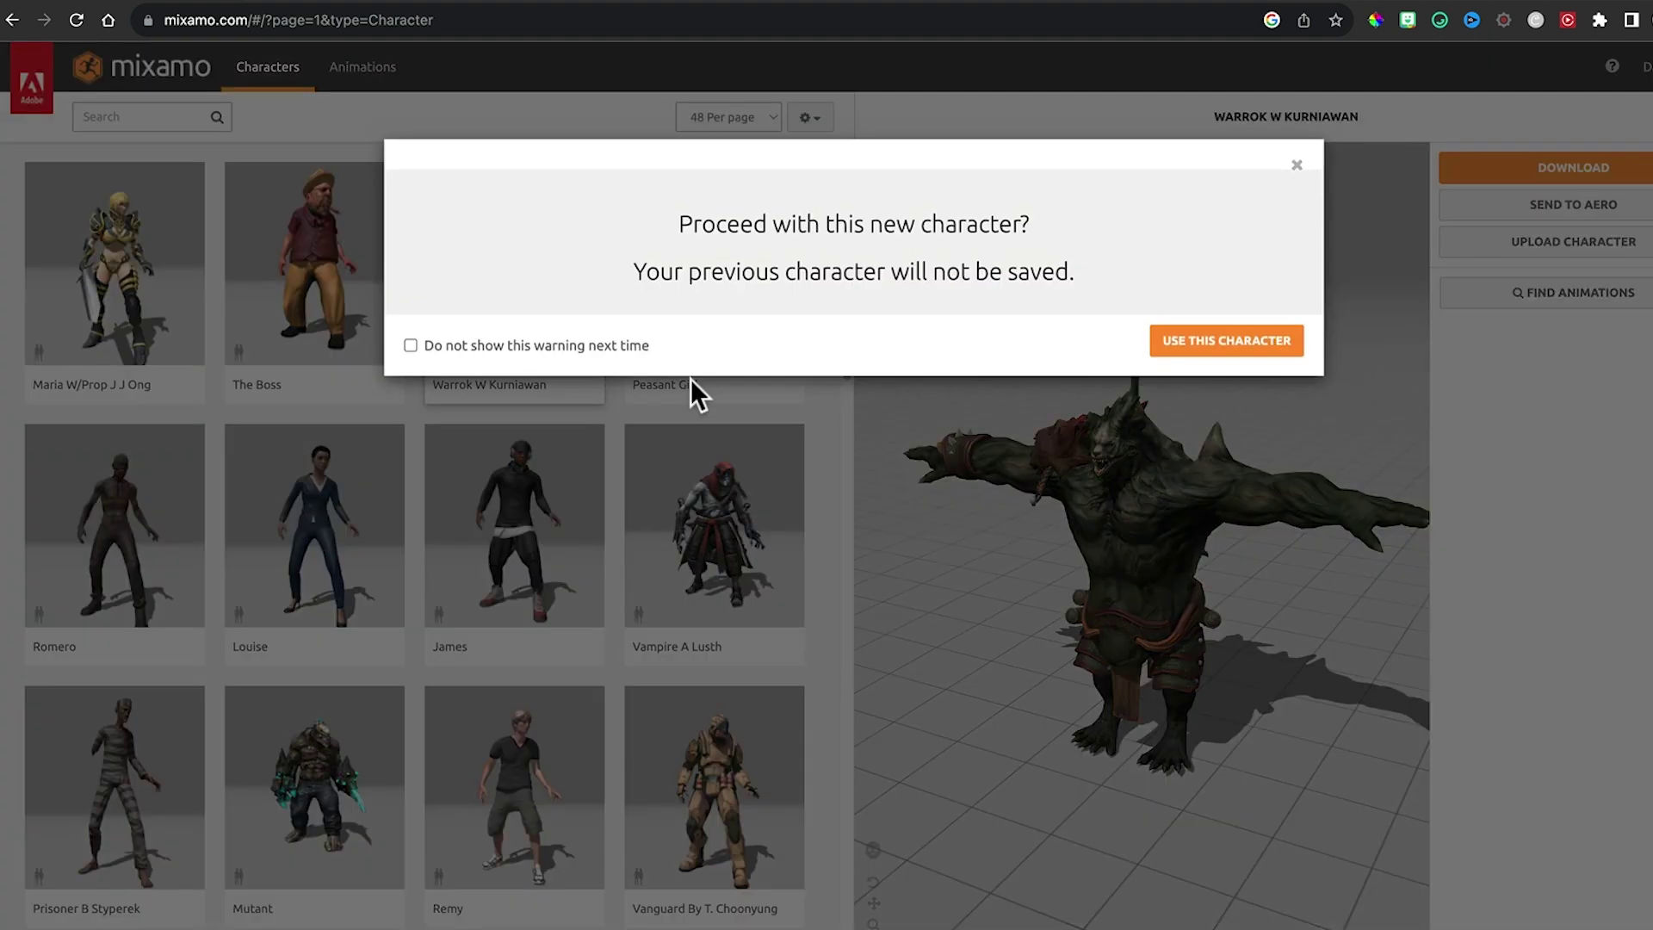
pyautogui.click(833, 461)
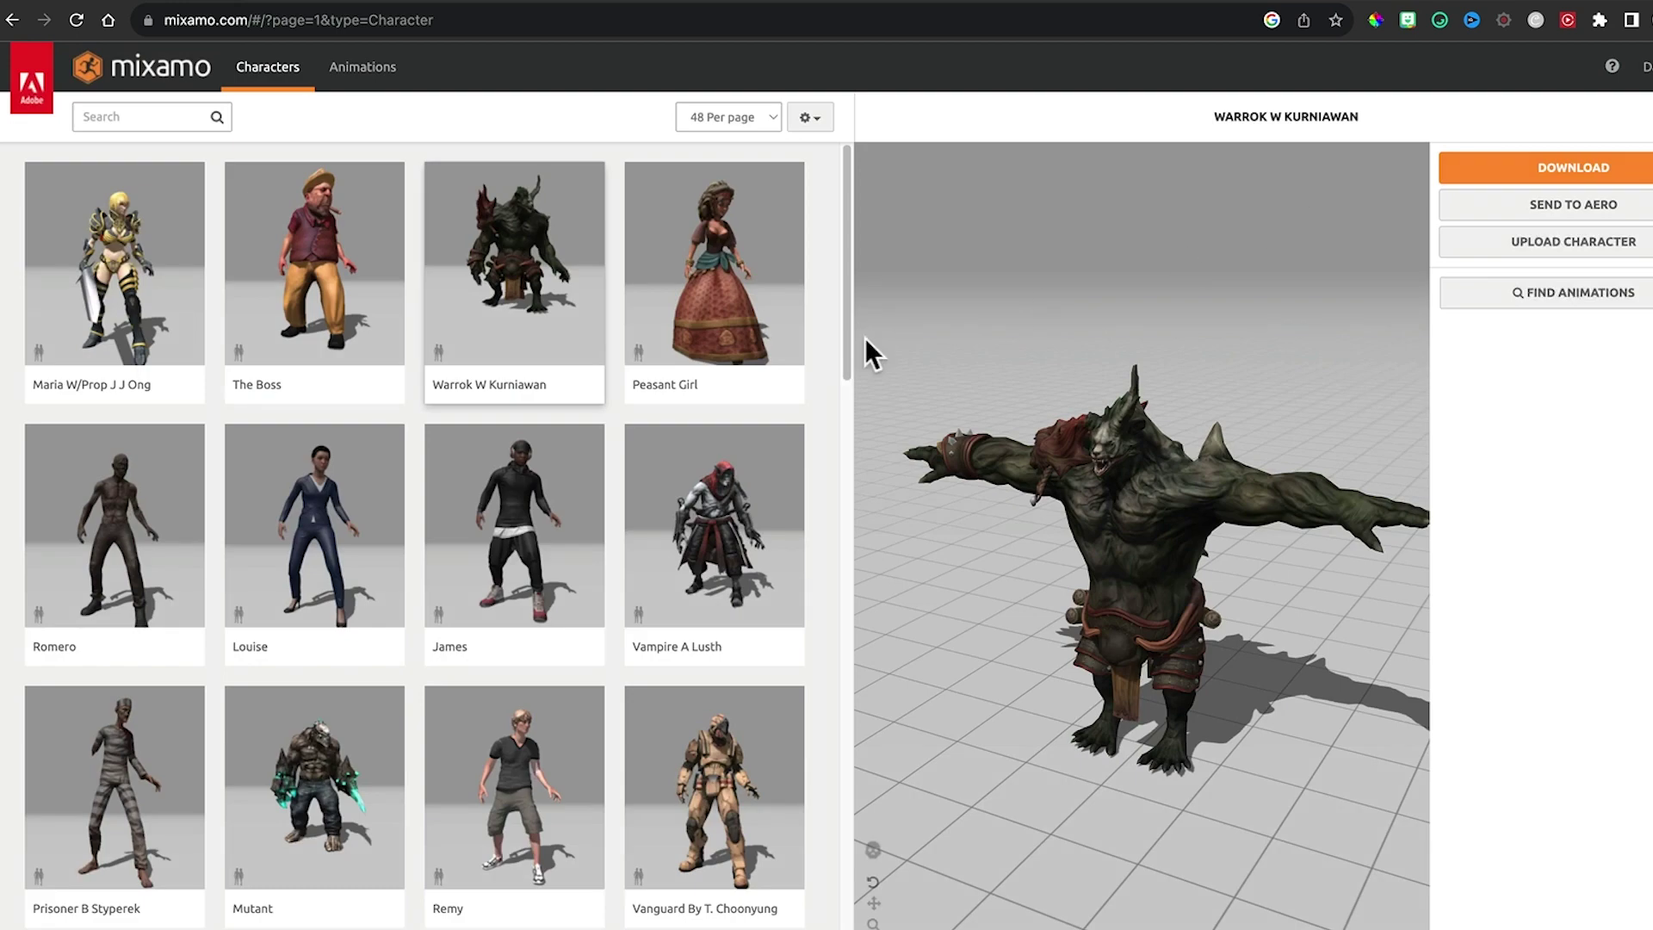
# Replace the current character with Mutant and bring up the animations available for it
pyautogui.click(316, 802)
pyautogui.click(1203, 353)
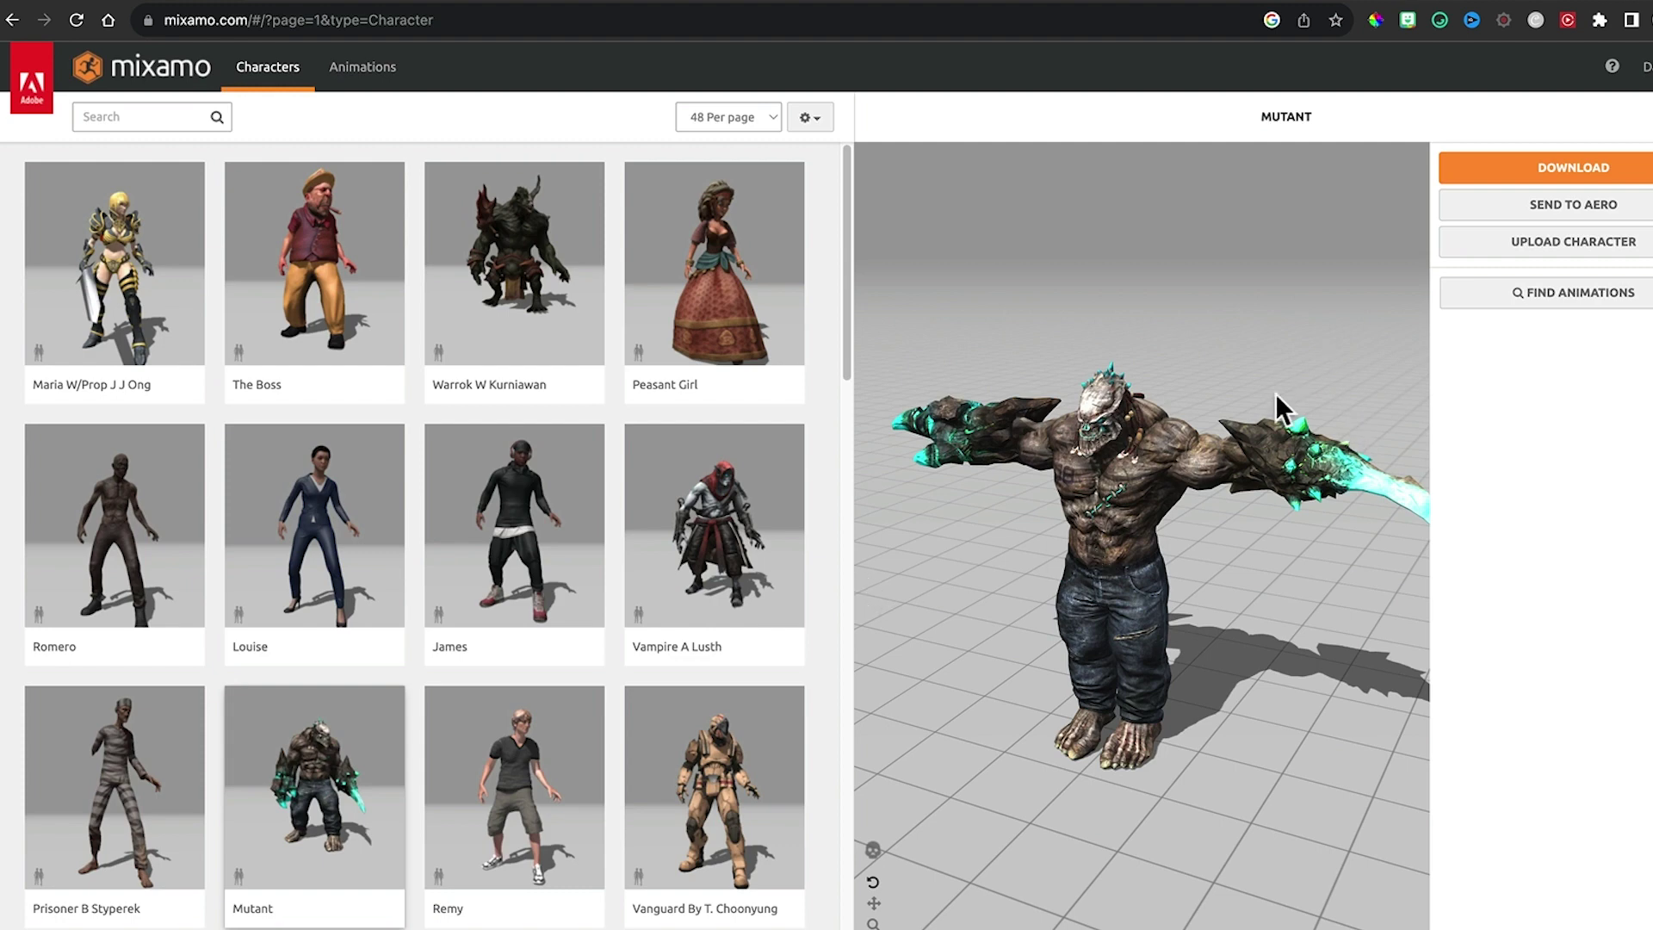
pyautogui.click(1589, 306)
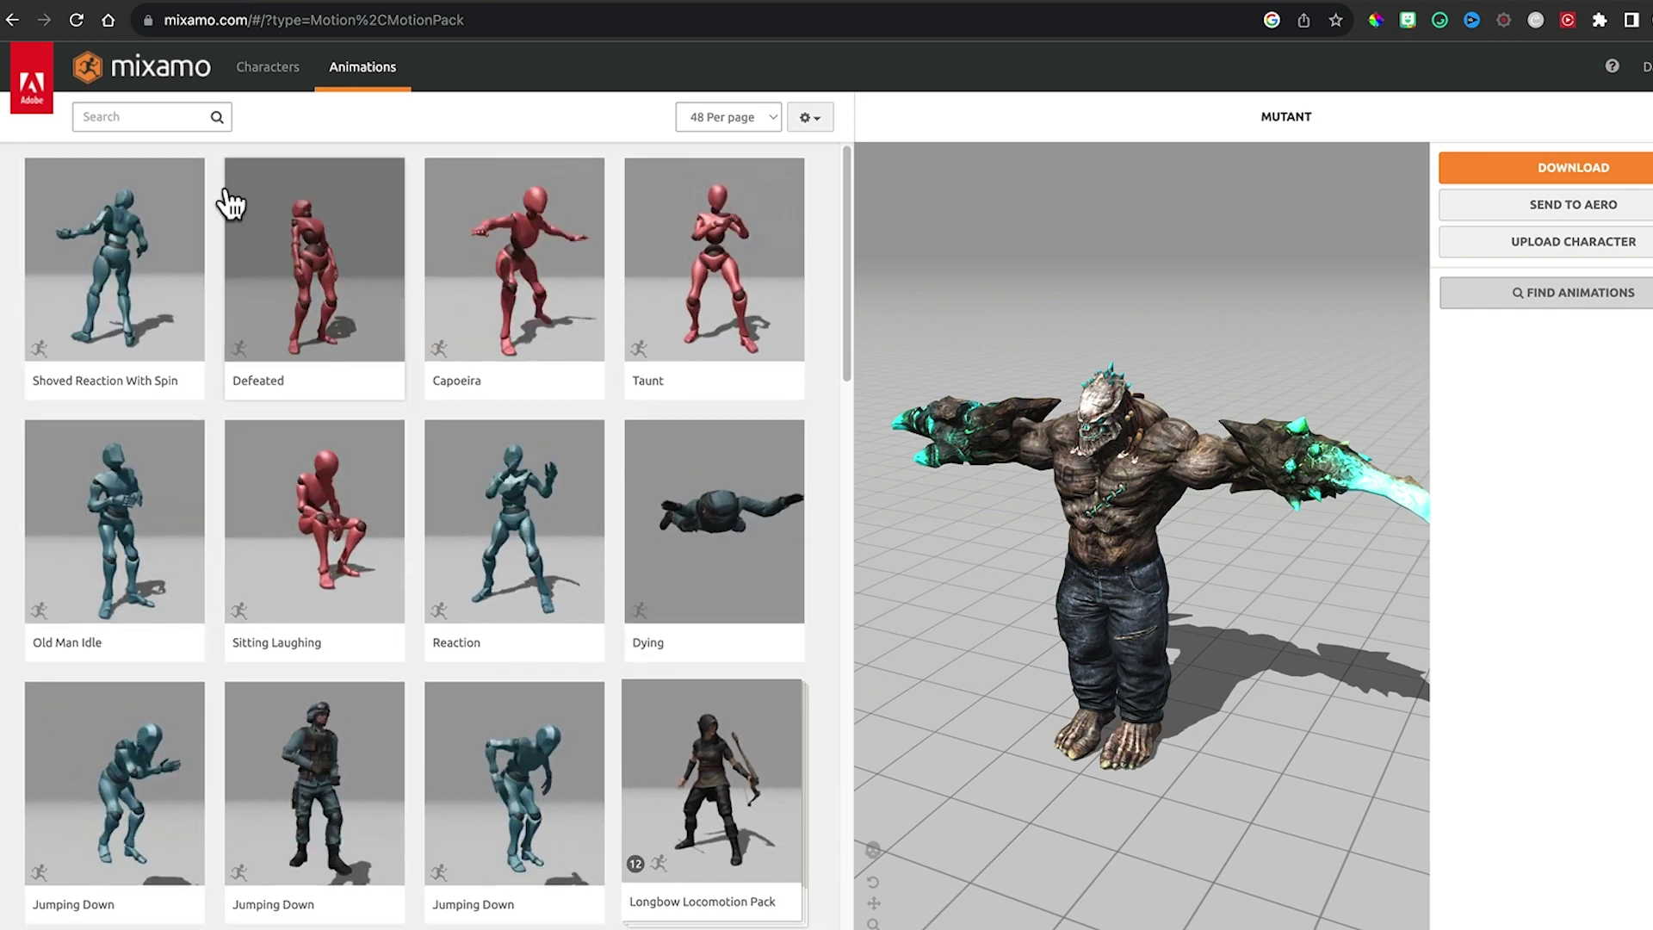
# Filter the animations to the Combat genre and apply Punching to the Mutant character
pyautogui.click(179, 117)
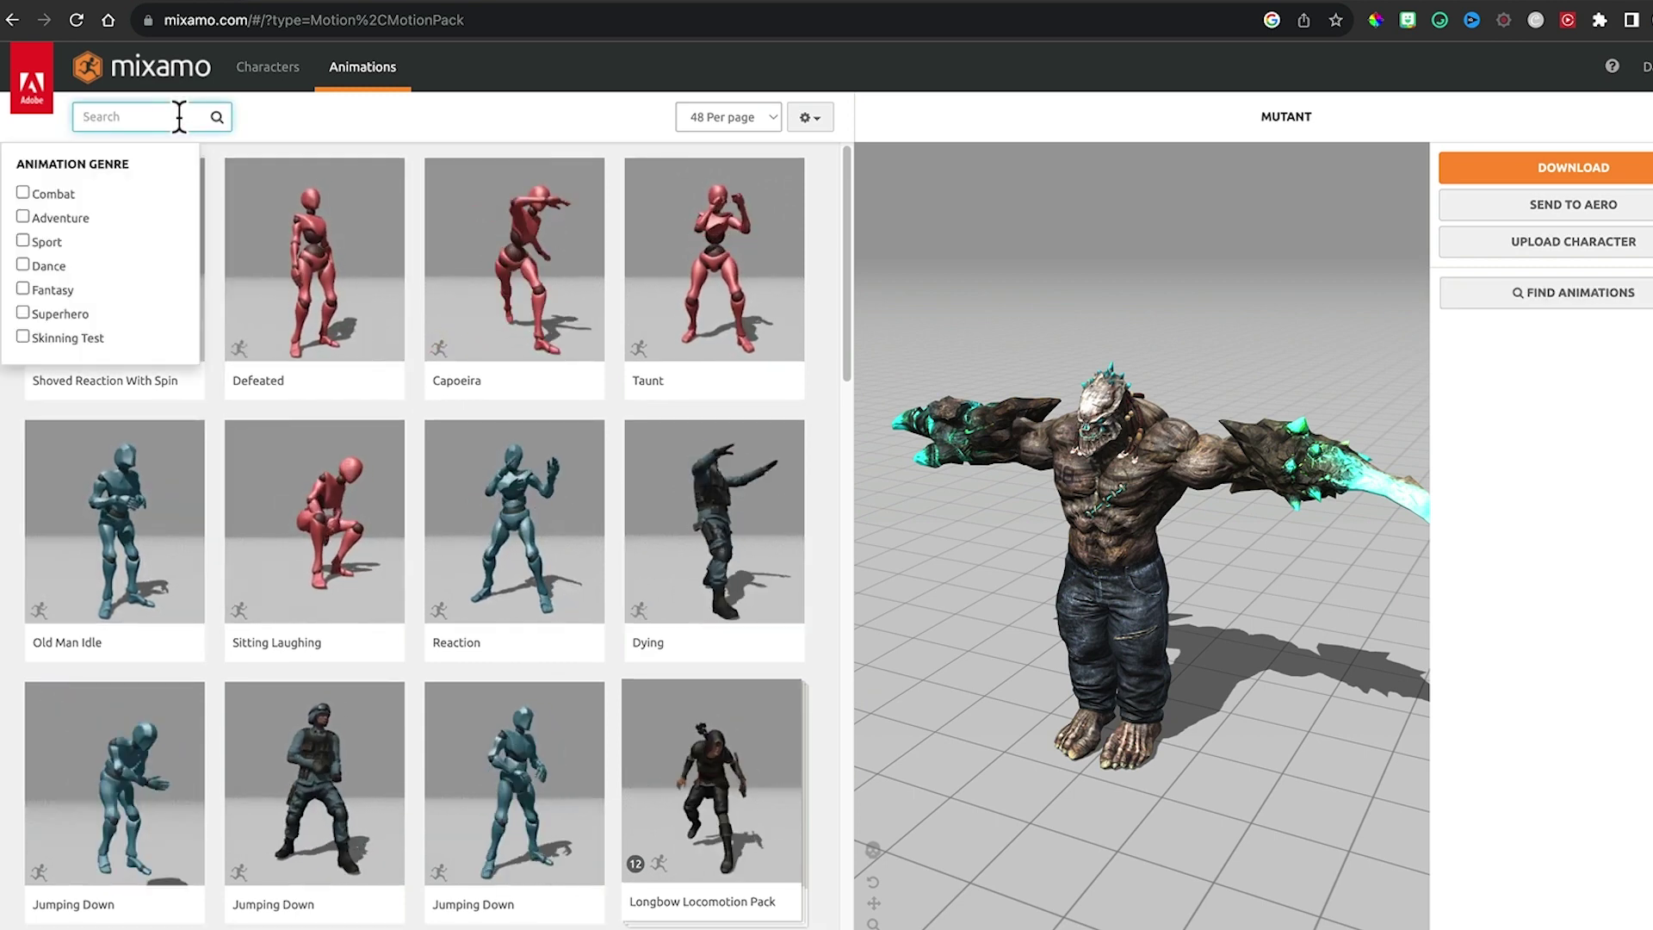
pyautogui.click(22, 193)
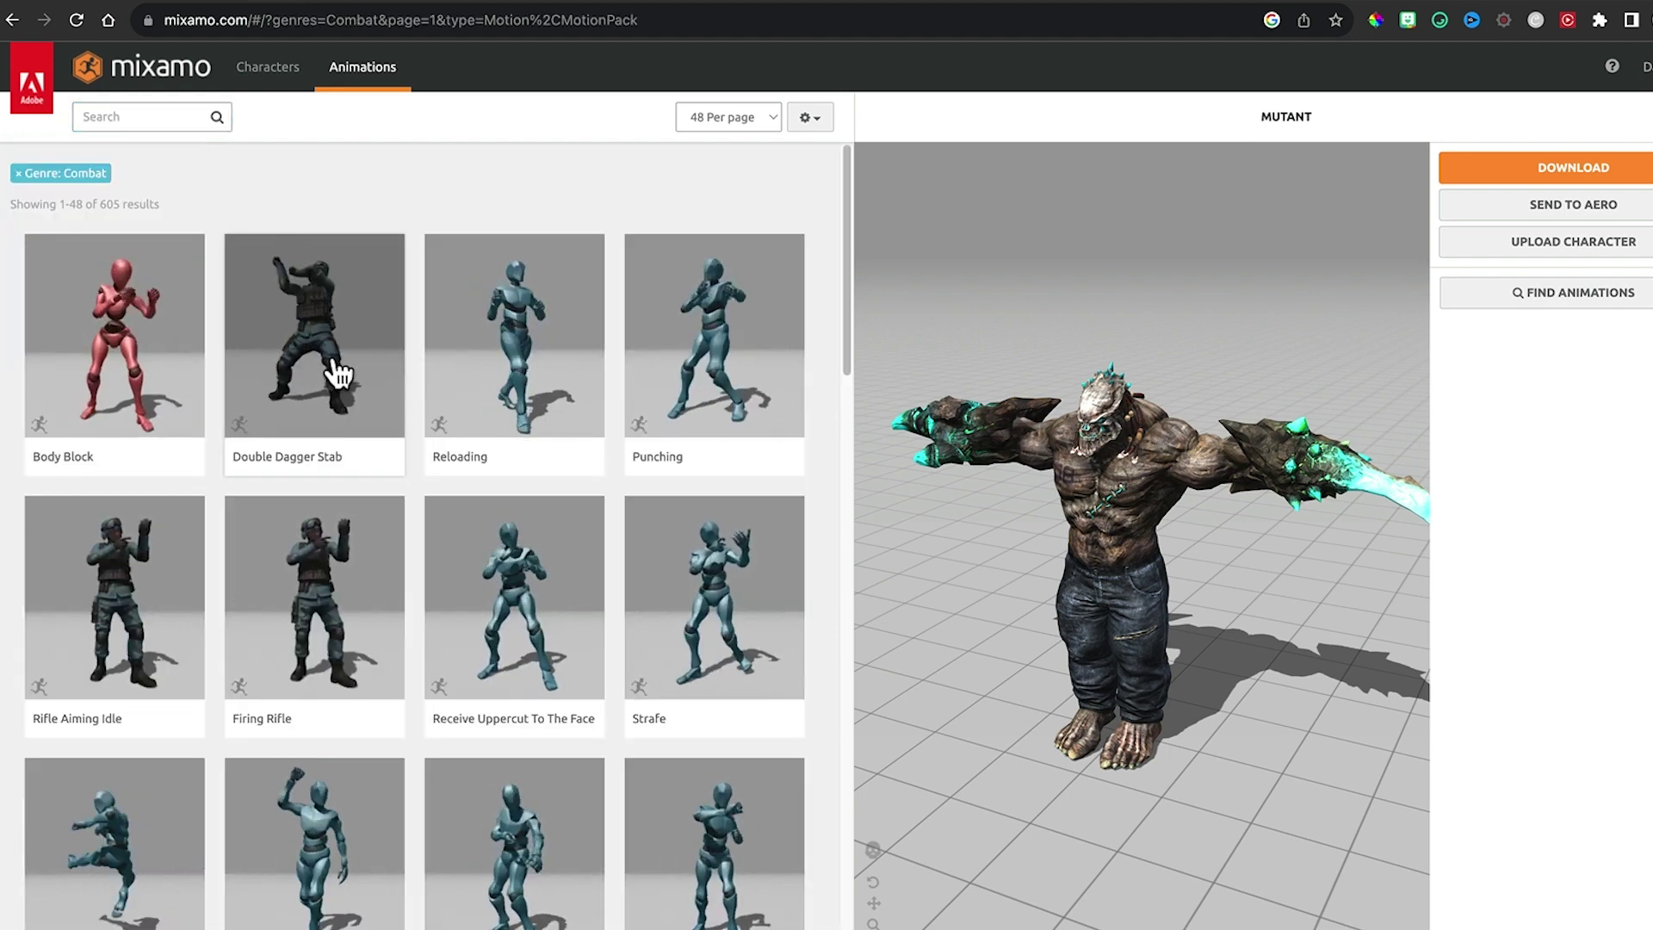
pyautogui.click(723, 358)
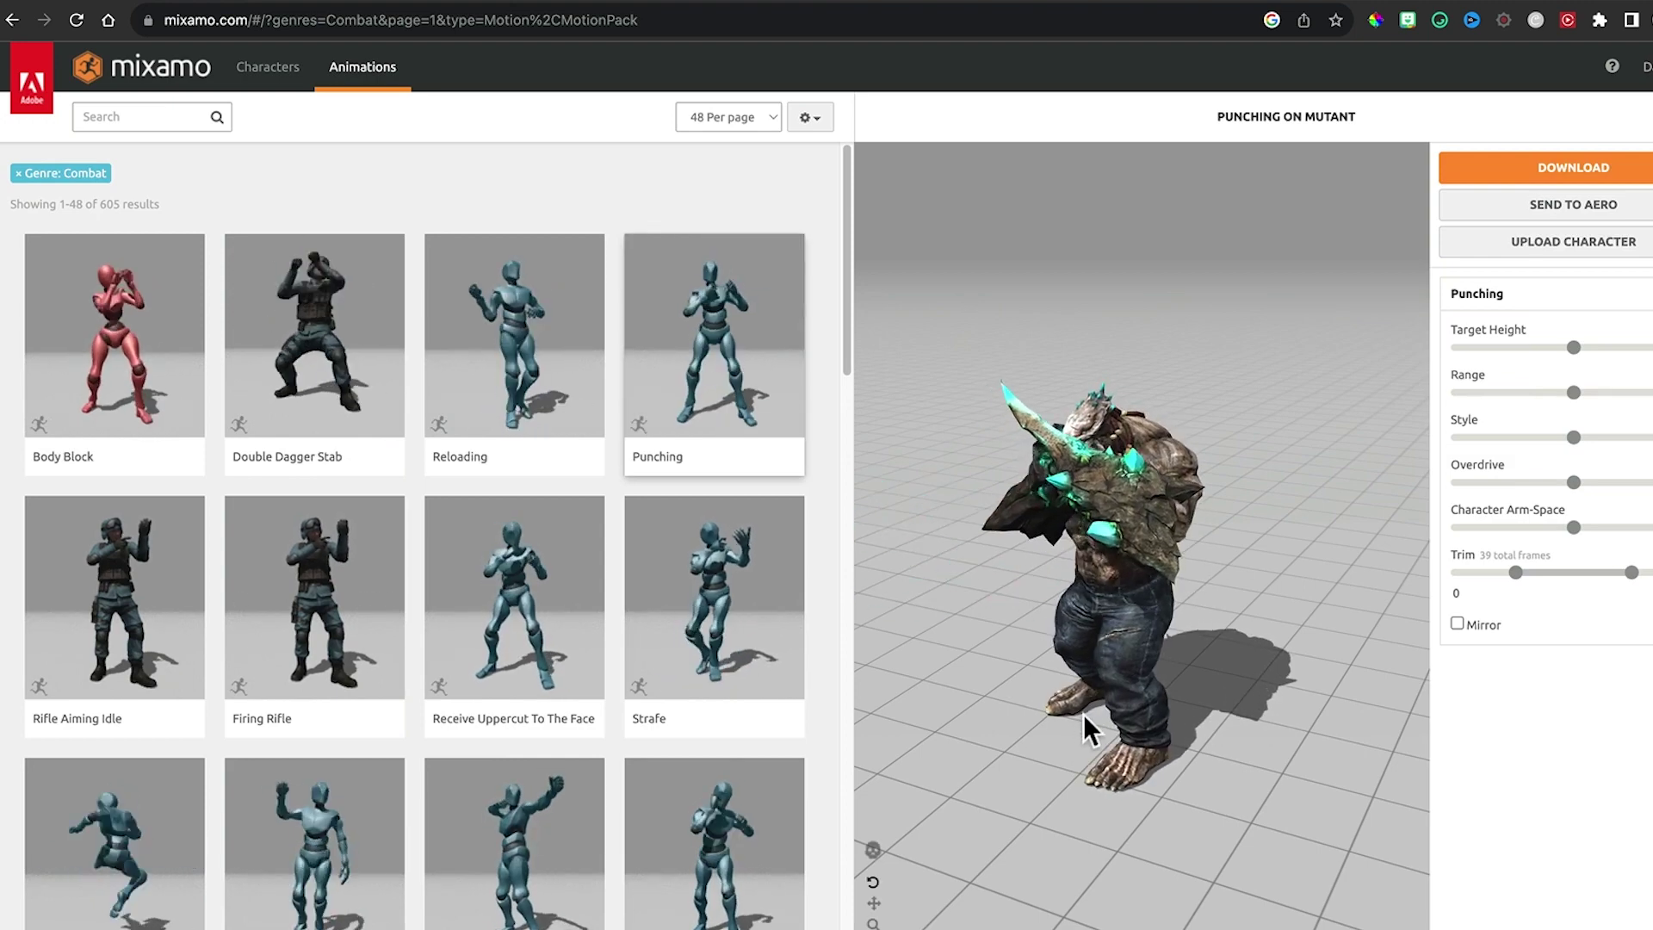
pyautogui.moveTo(1184, 682); pyautogui.dragTo(1150, 503)
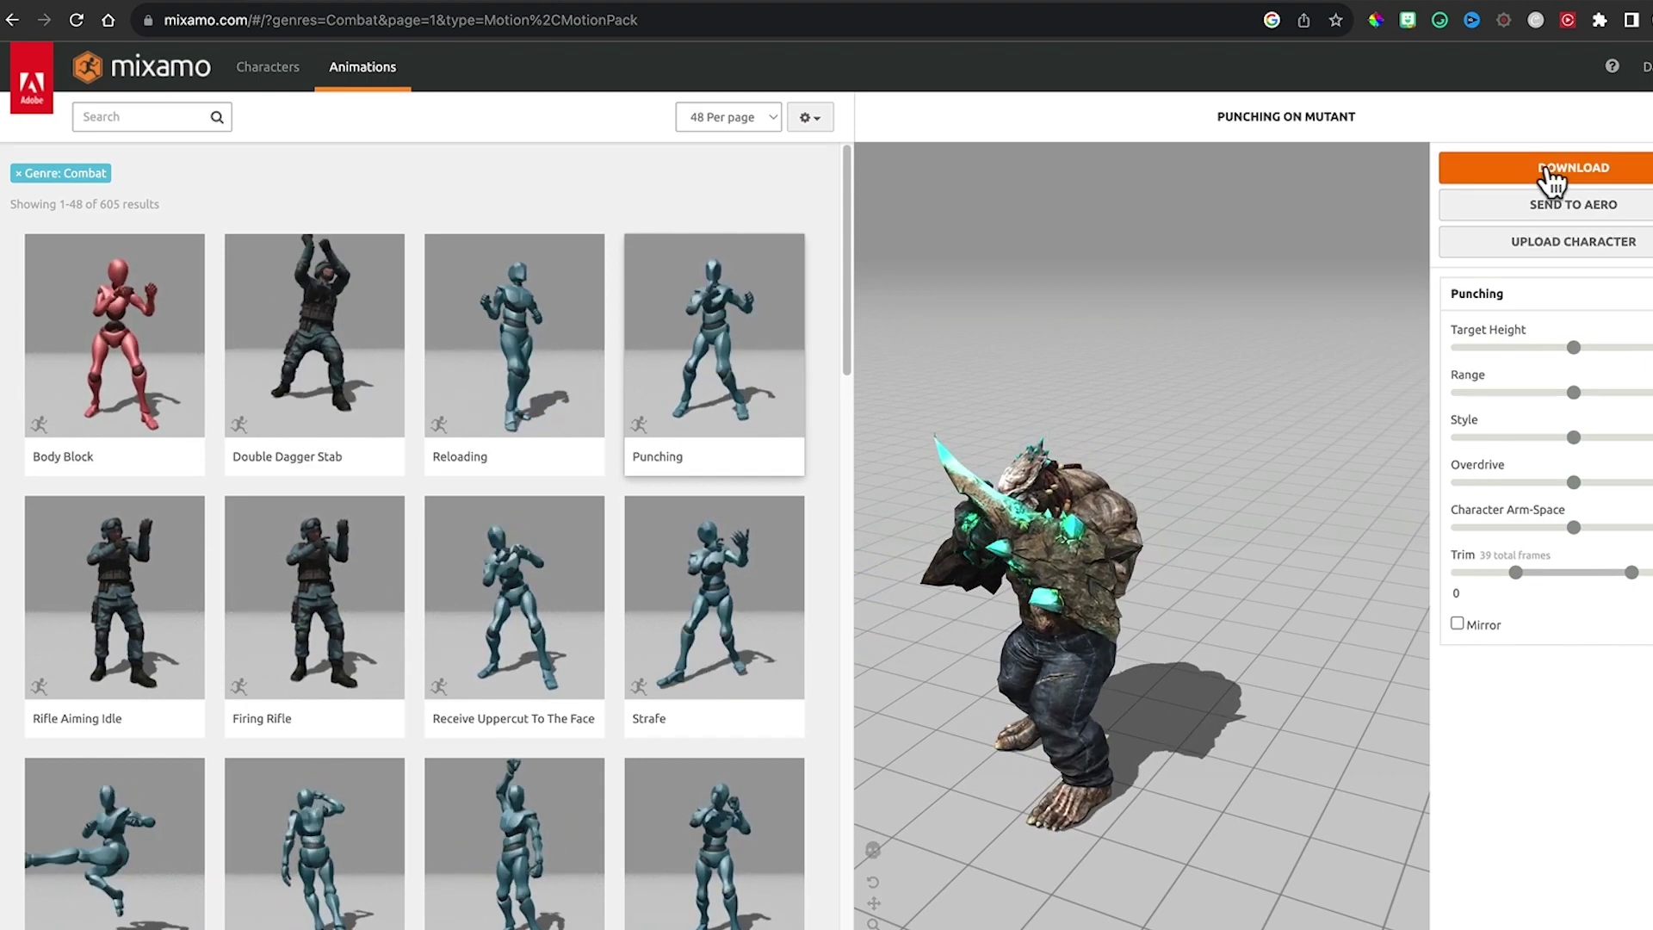
# Preview the Hurricane Kick and Entry animations on the Mutant, and check the character upload options
pyautogui.click(150, 840)
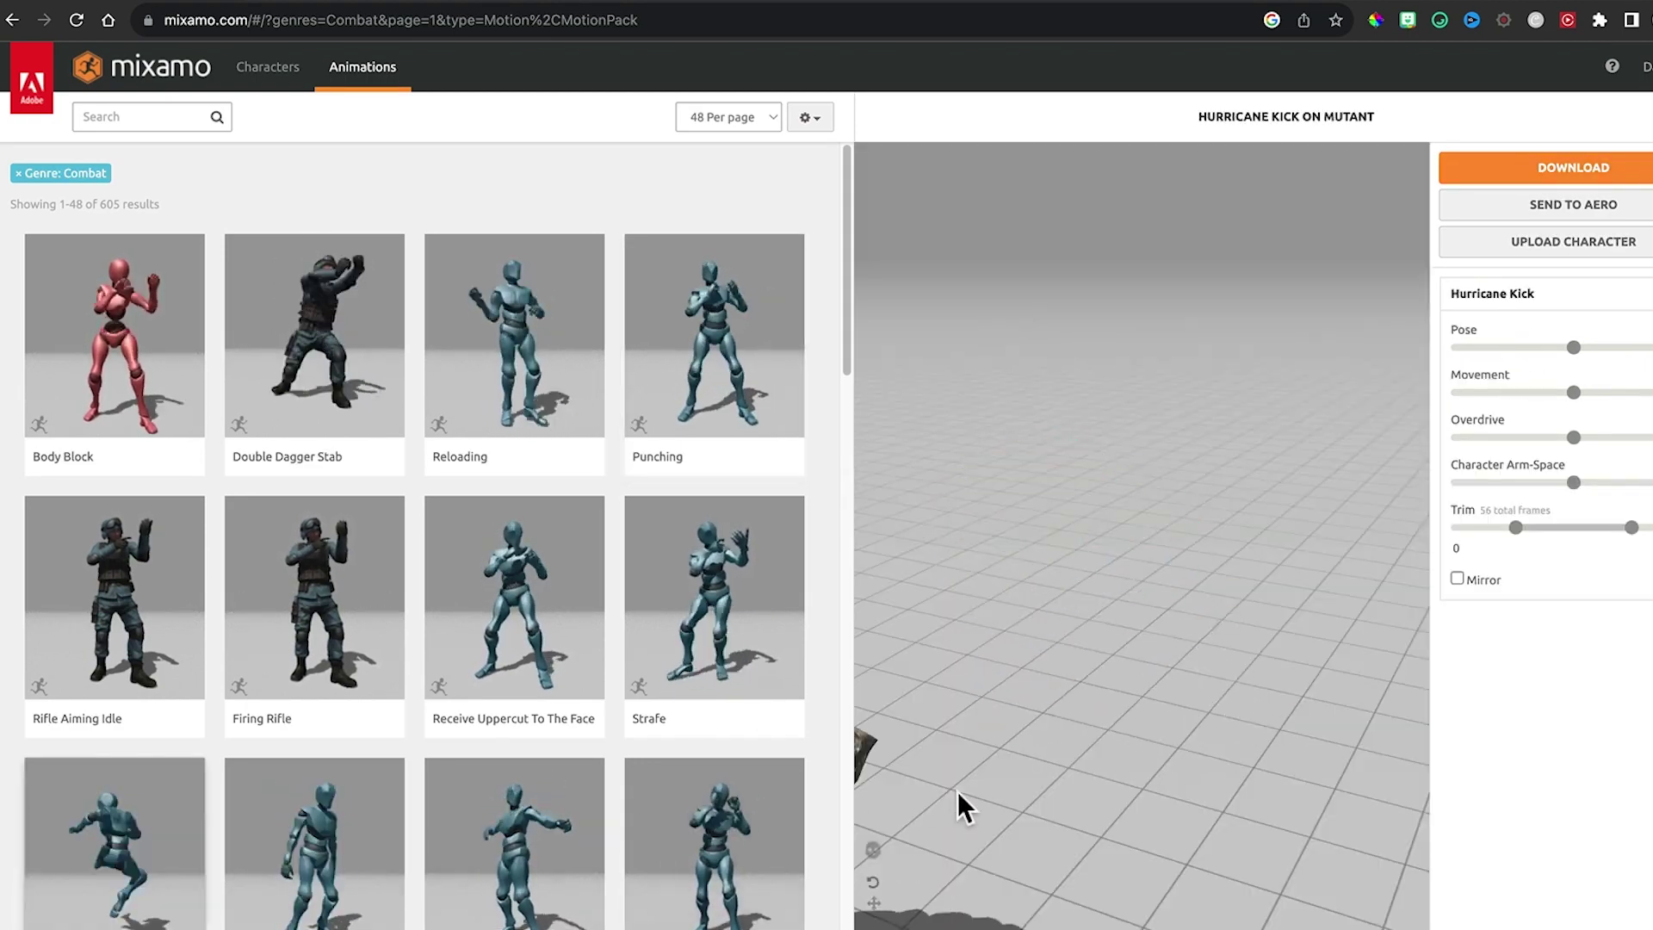
pyautogui.click(353, 883)
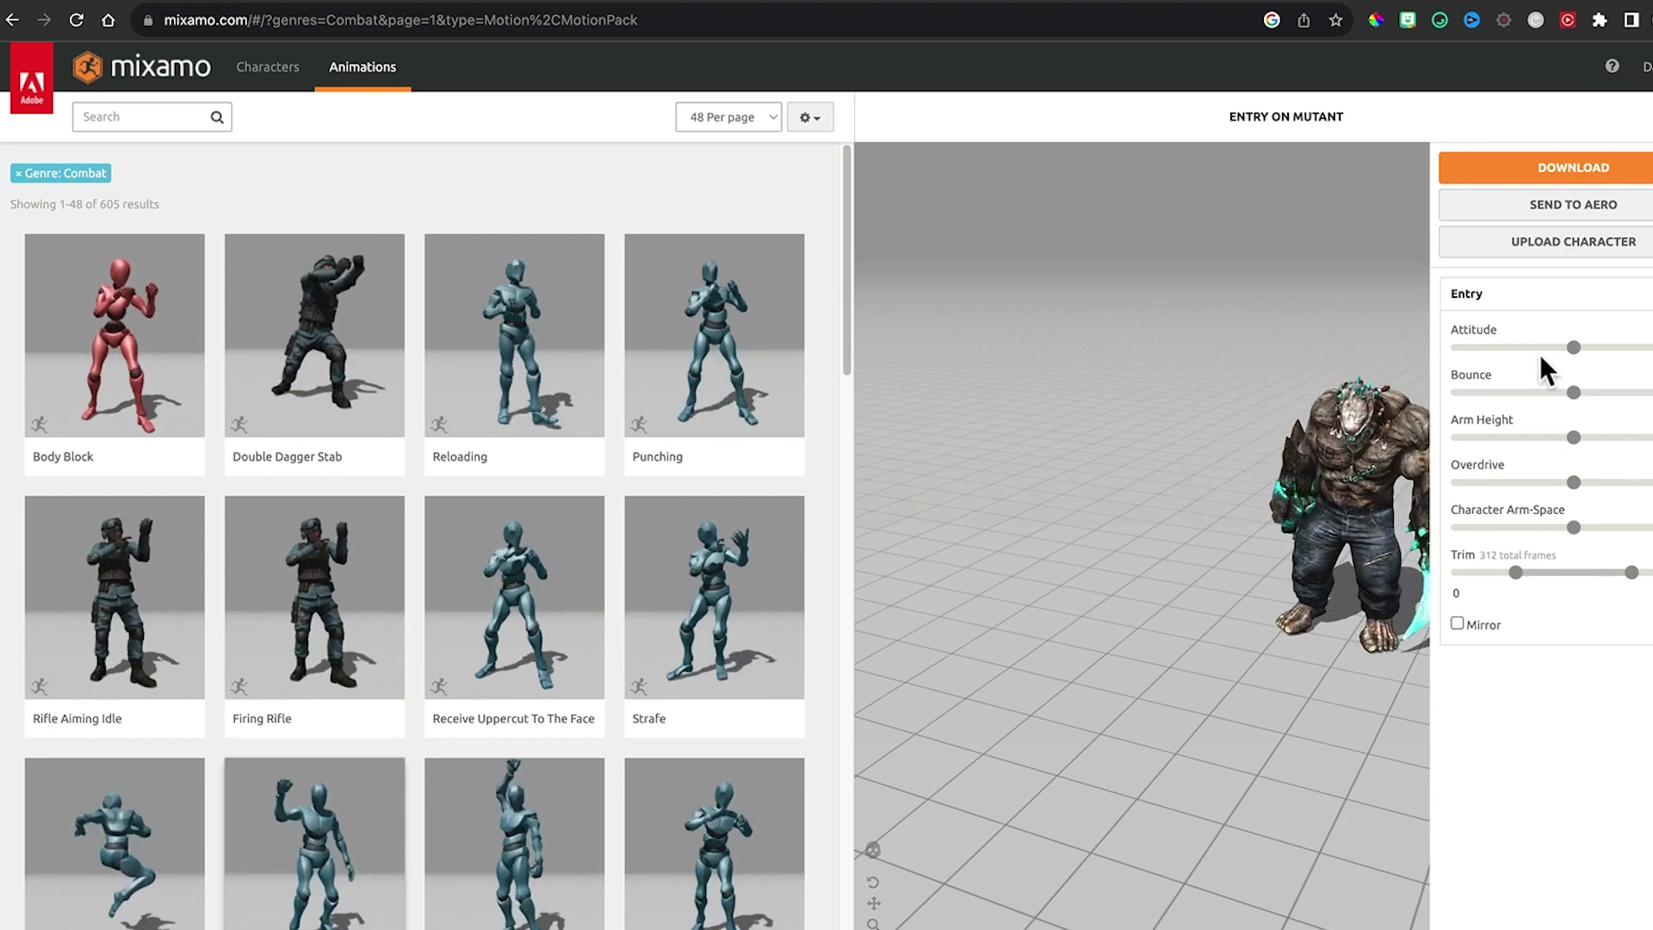
pyautogui.click(1533, 250)
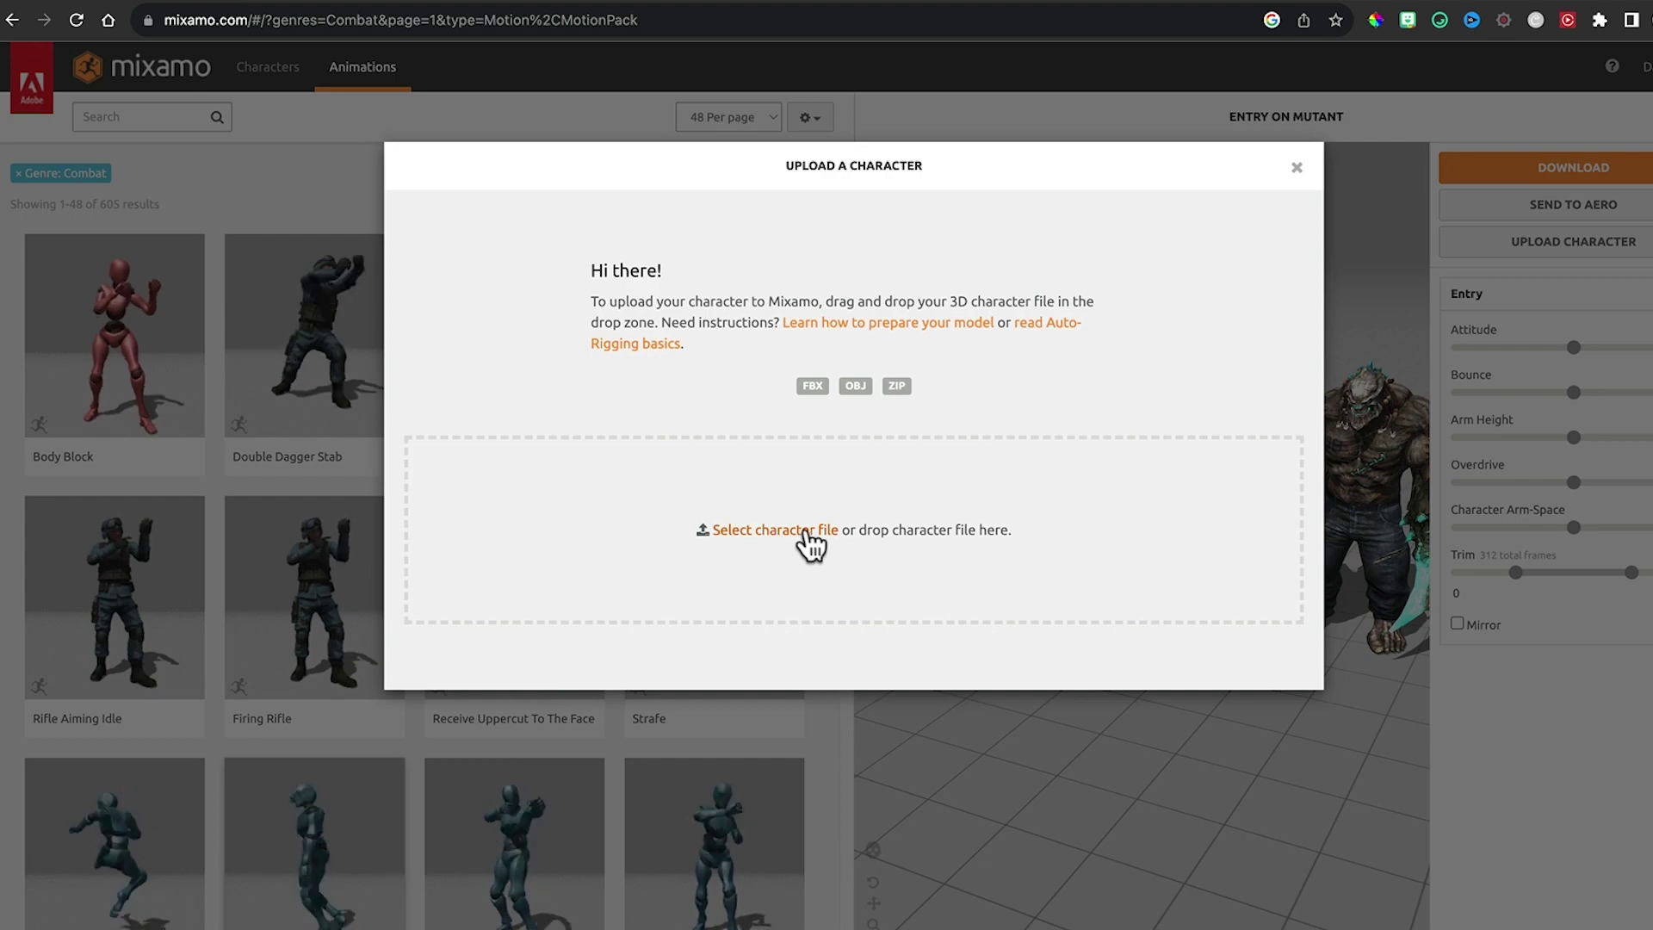
pyautogui.click(1297, 167)
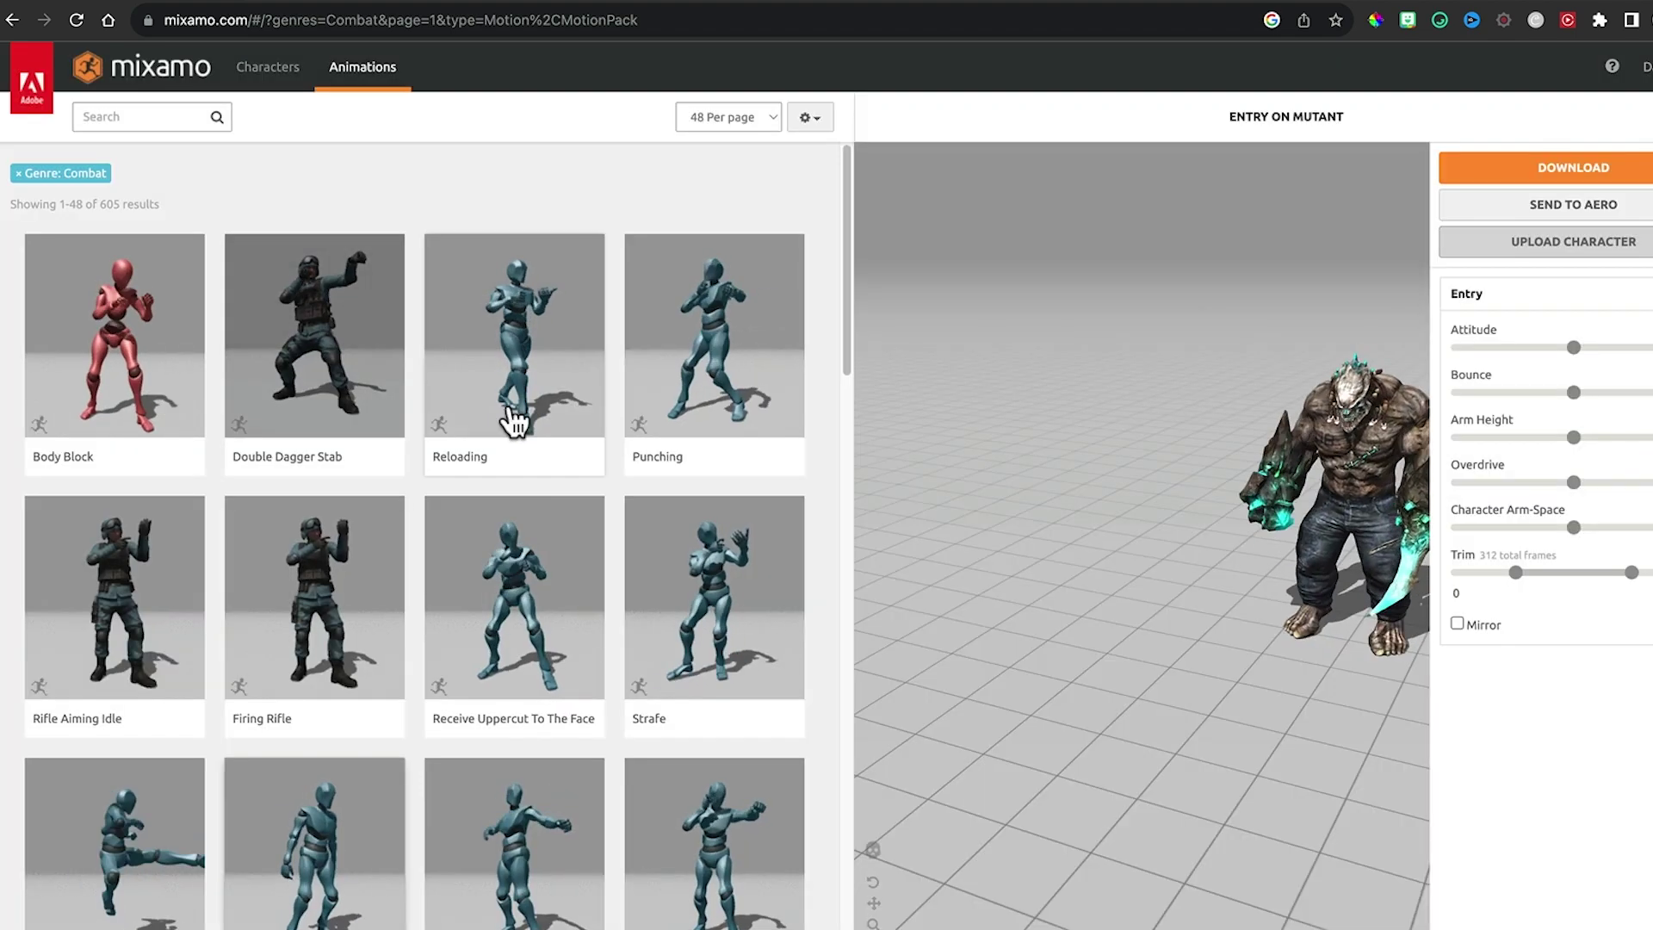
# Browse the rest of the first page of Combat animations and pick Standing React Large From
pyautogui.scroll(-18, 641, 693)
pyautogui.scroll(-10, 642, 693)
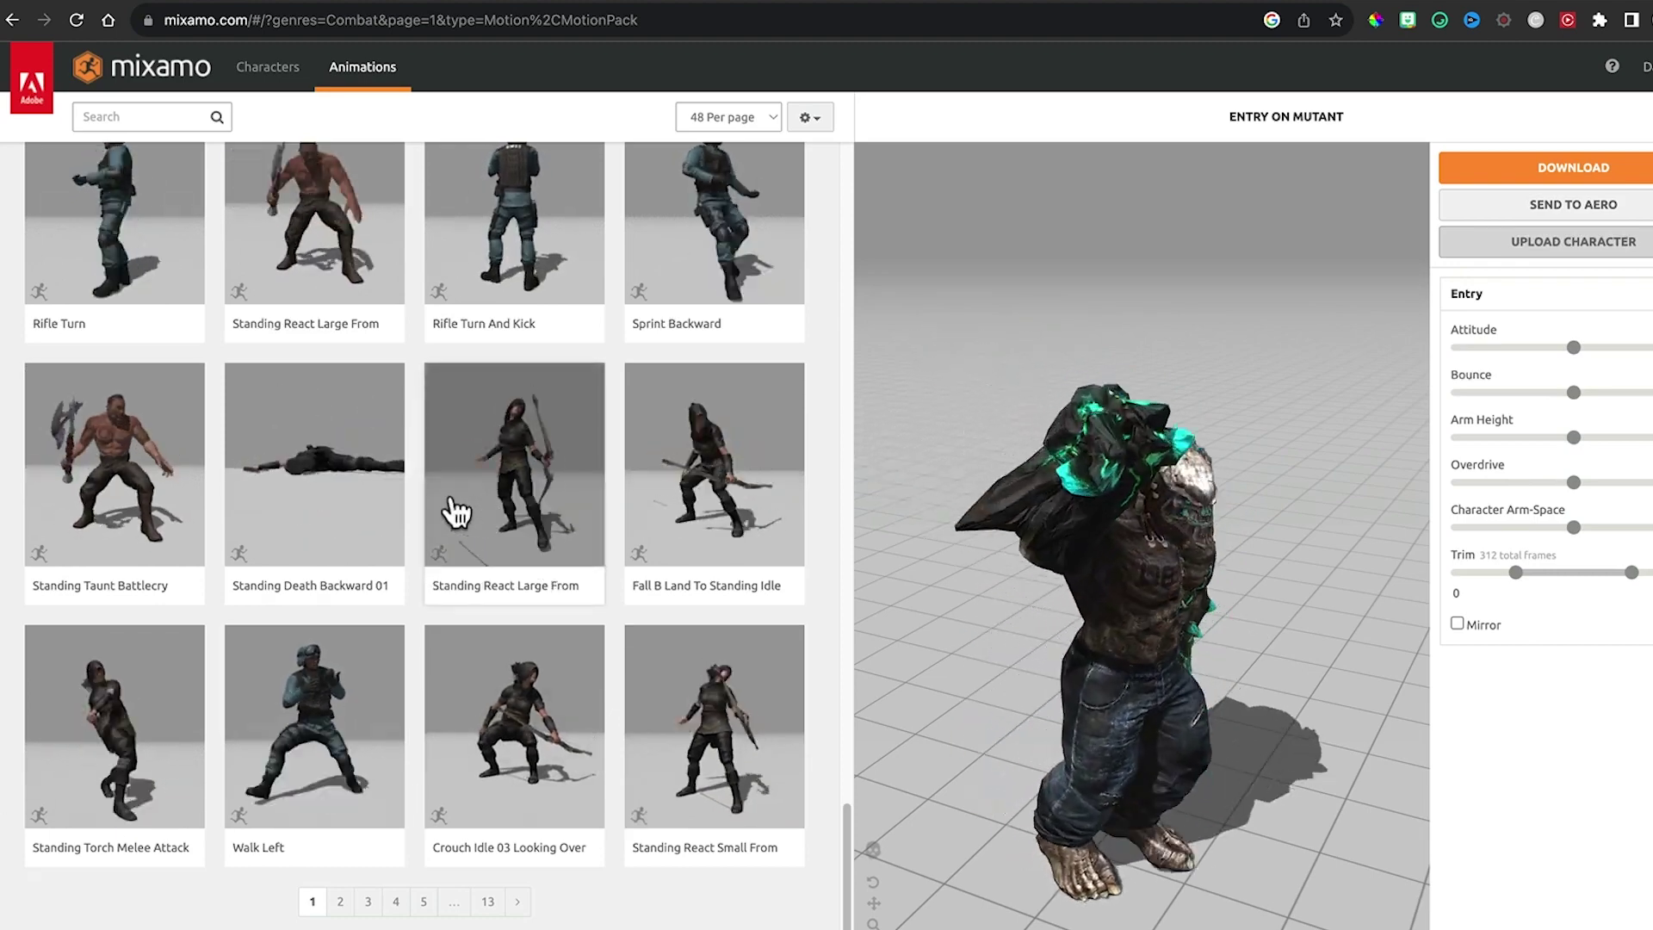
pyautogui.click(547, 514)
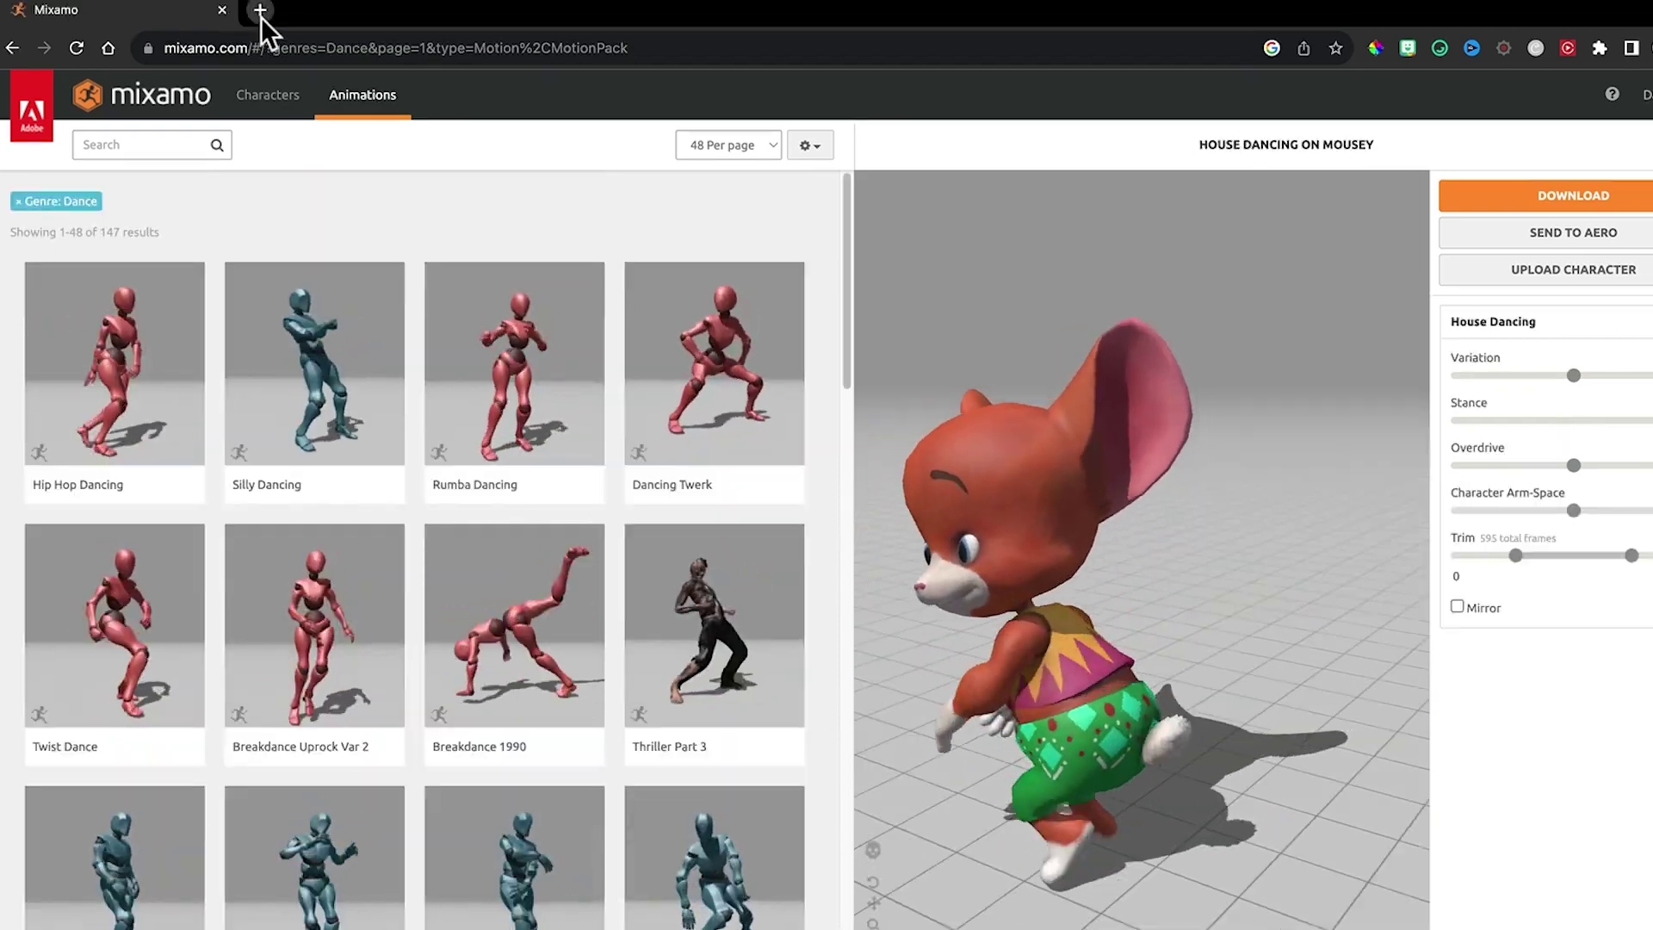
# Search for "werewolf 3d model" in a new browser tab and open the Baruk the Werewolf model on CGTrader
pyautogui.click(261, 18)
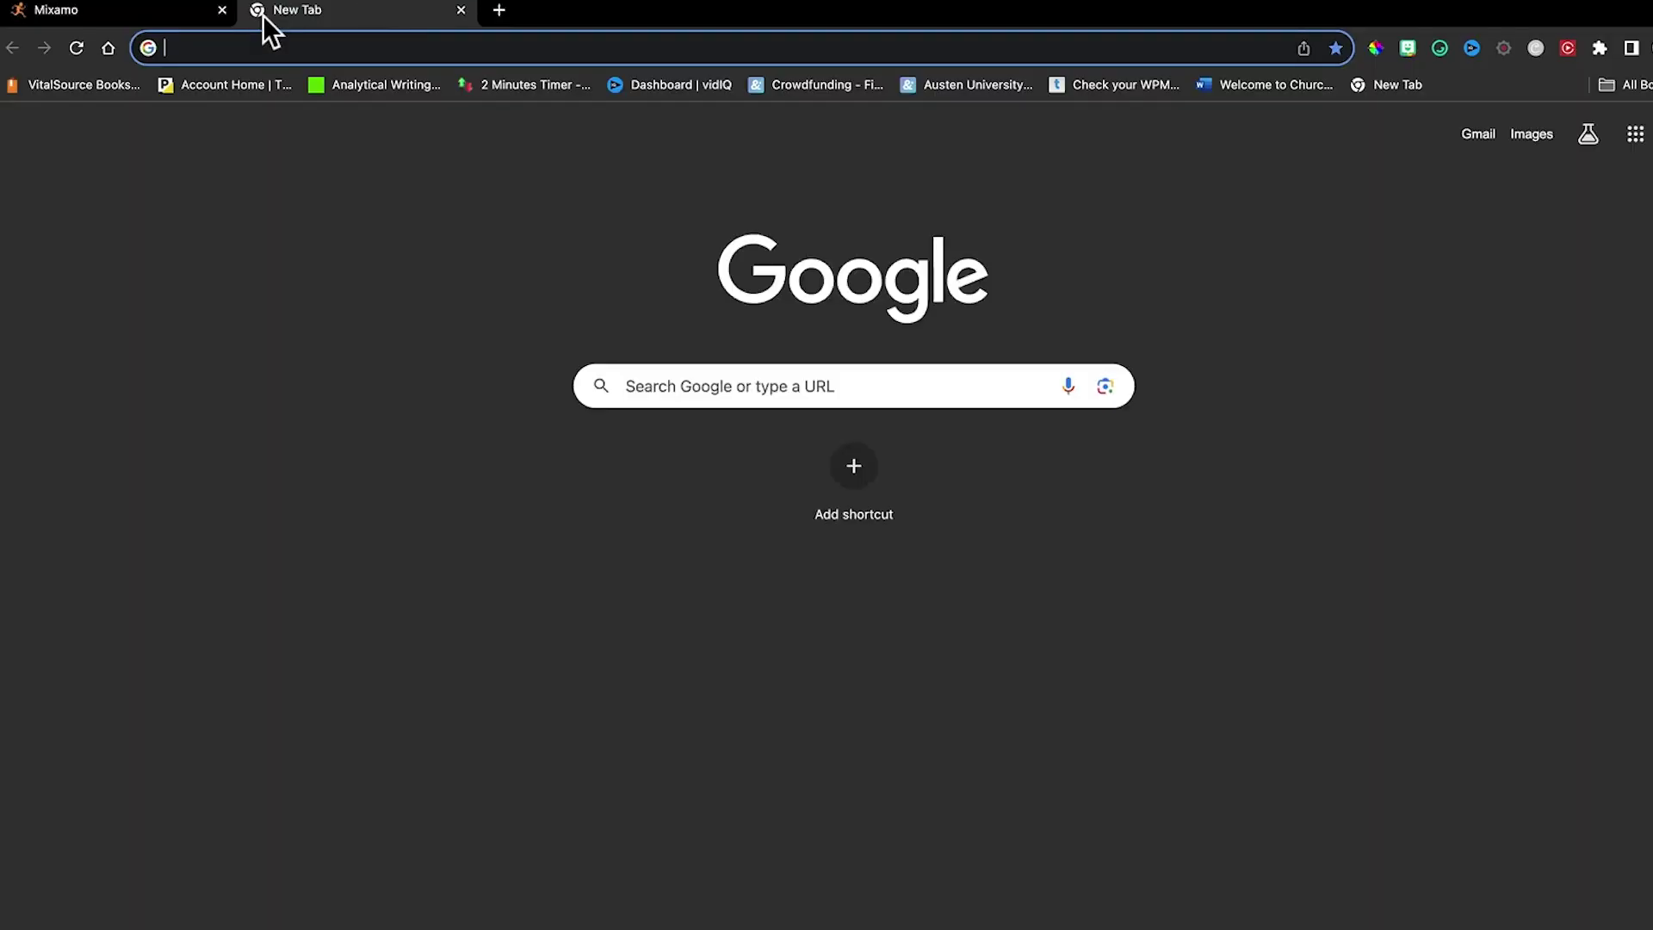
pyautogui.write('werew')
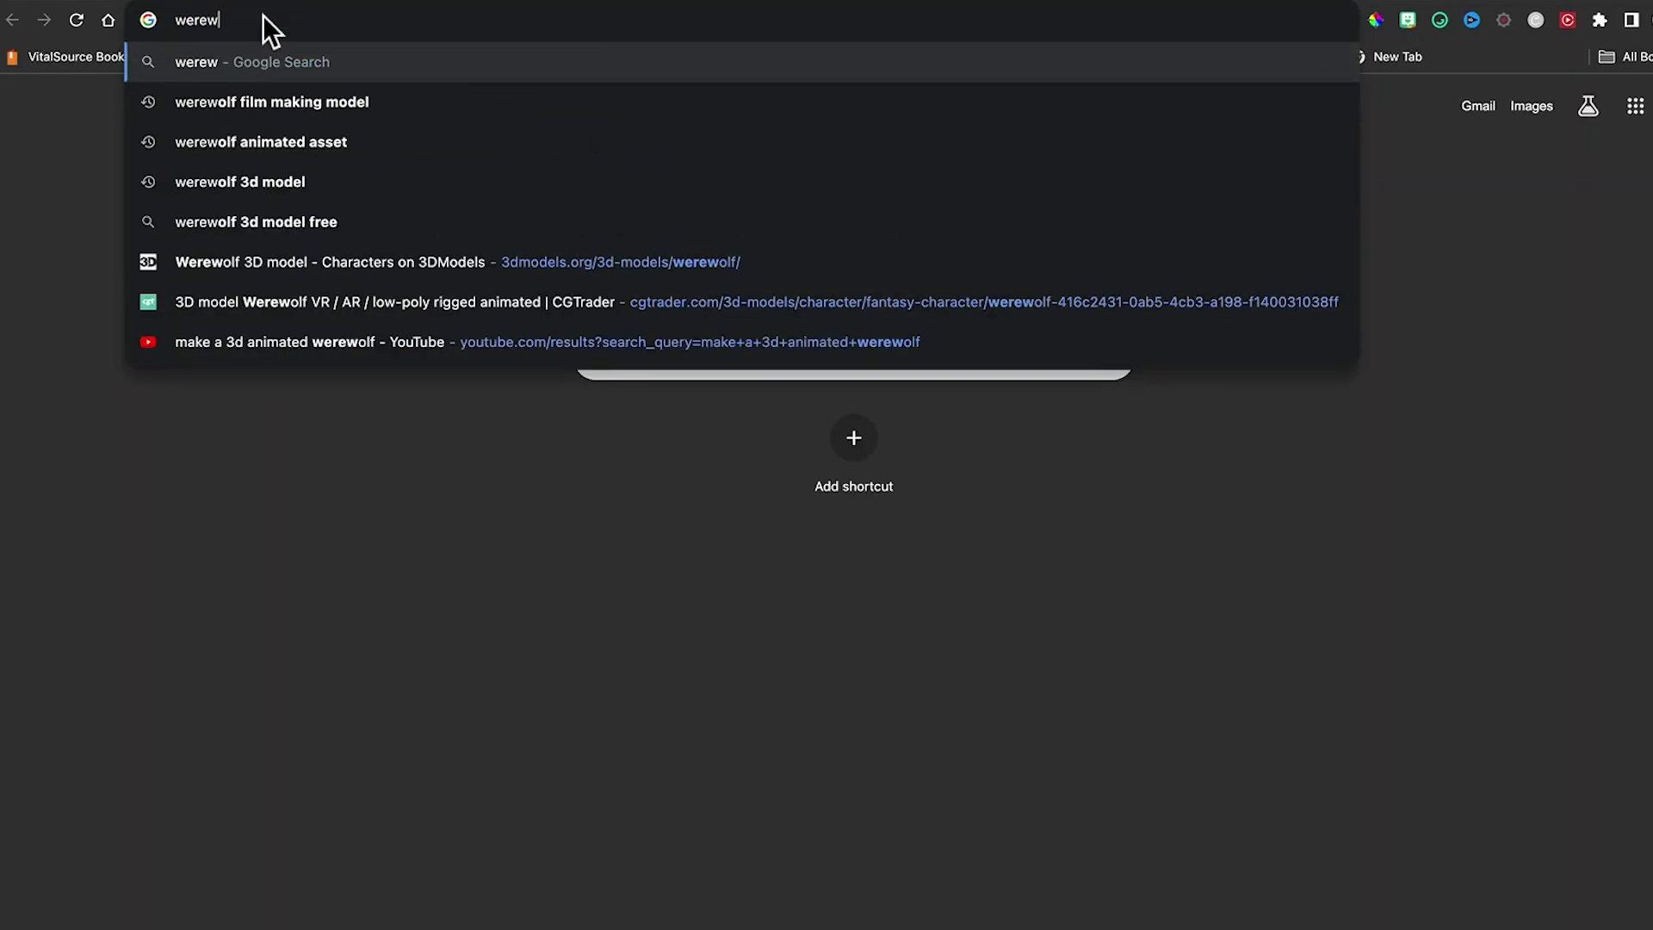
pyautogui.write('olf')
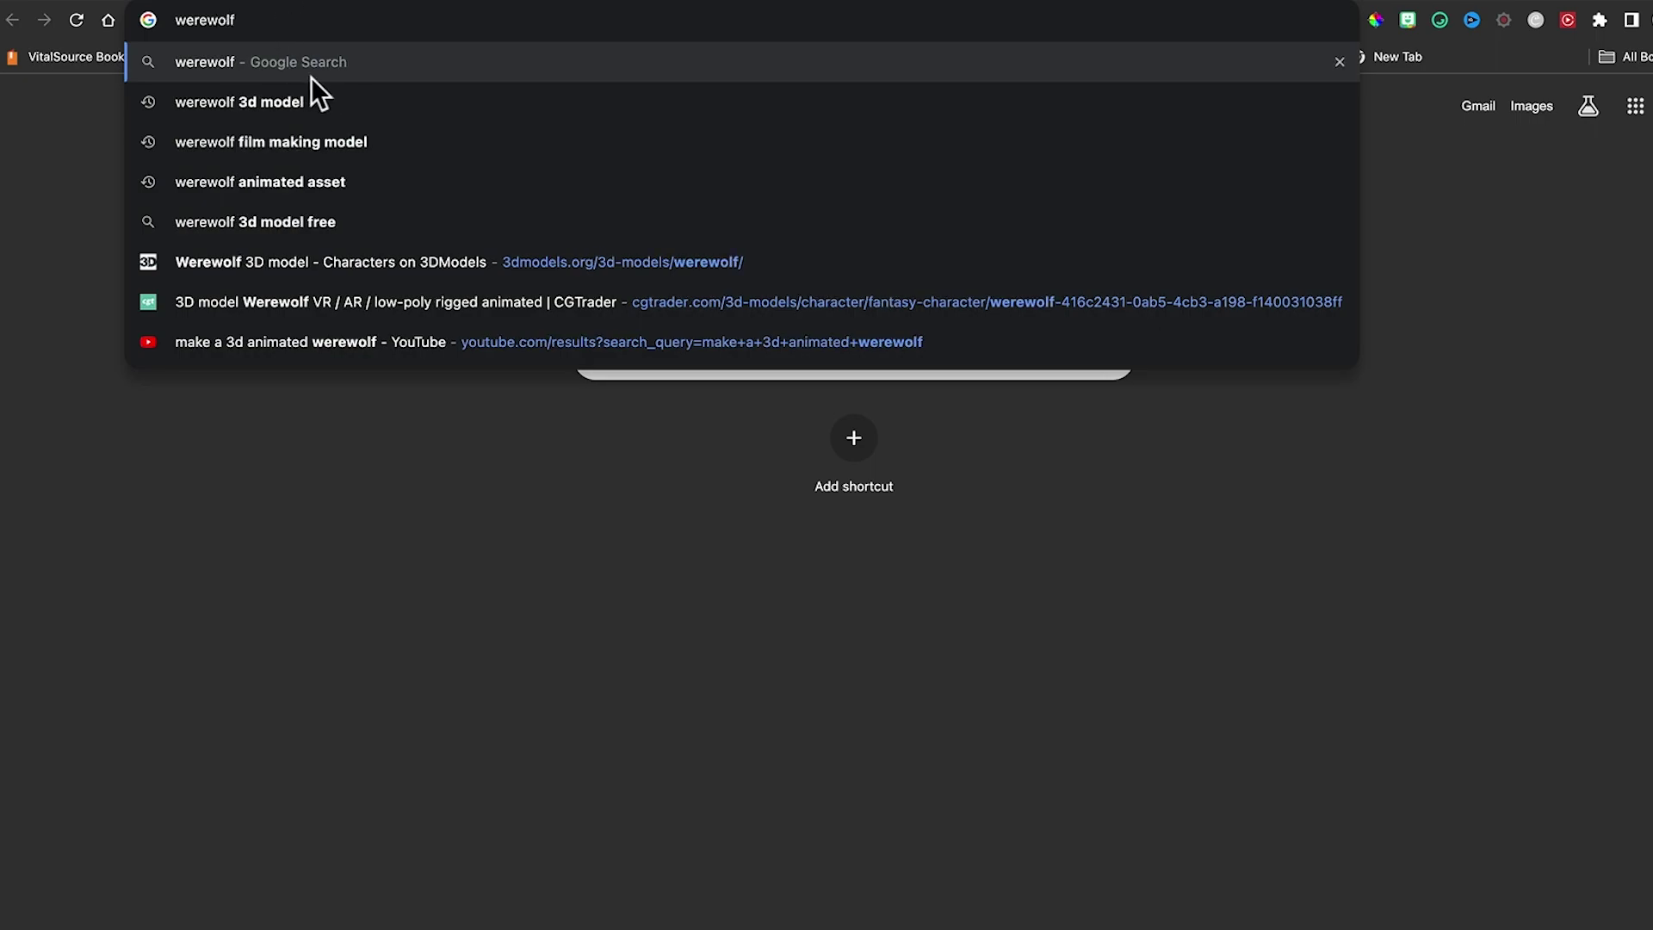
pyautogui.click(259, 99)
pyautogui.scroll(-5, 933, 258)
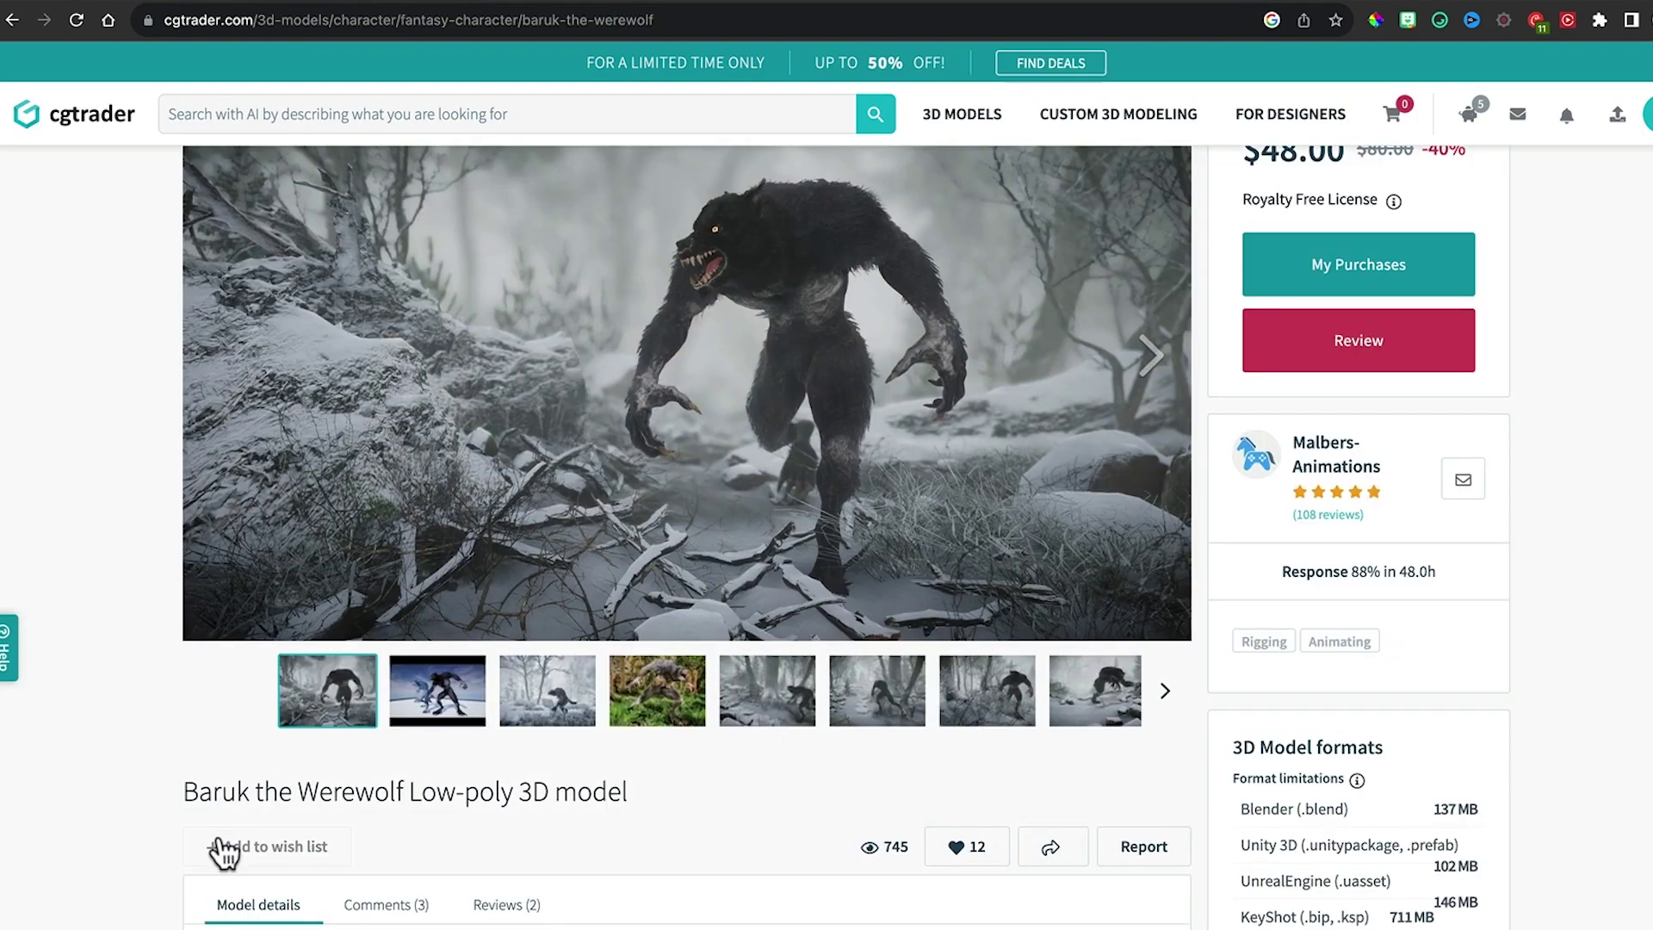
# Examine the Baruk the Werewolf model's price and its list of 3D formats, looking for Blender (.blend) support
pyautogui.scroll(2, 741, 766)
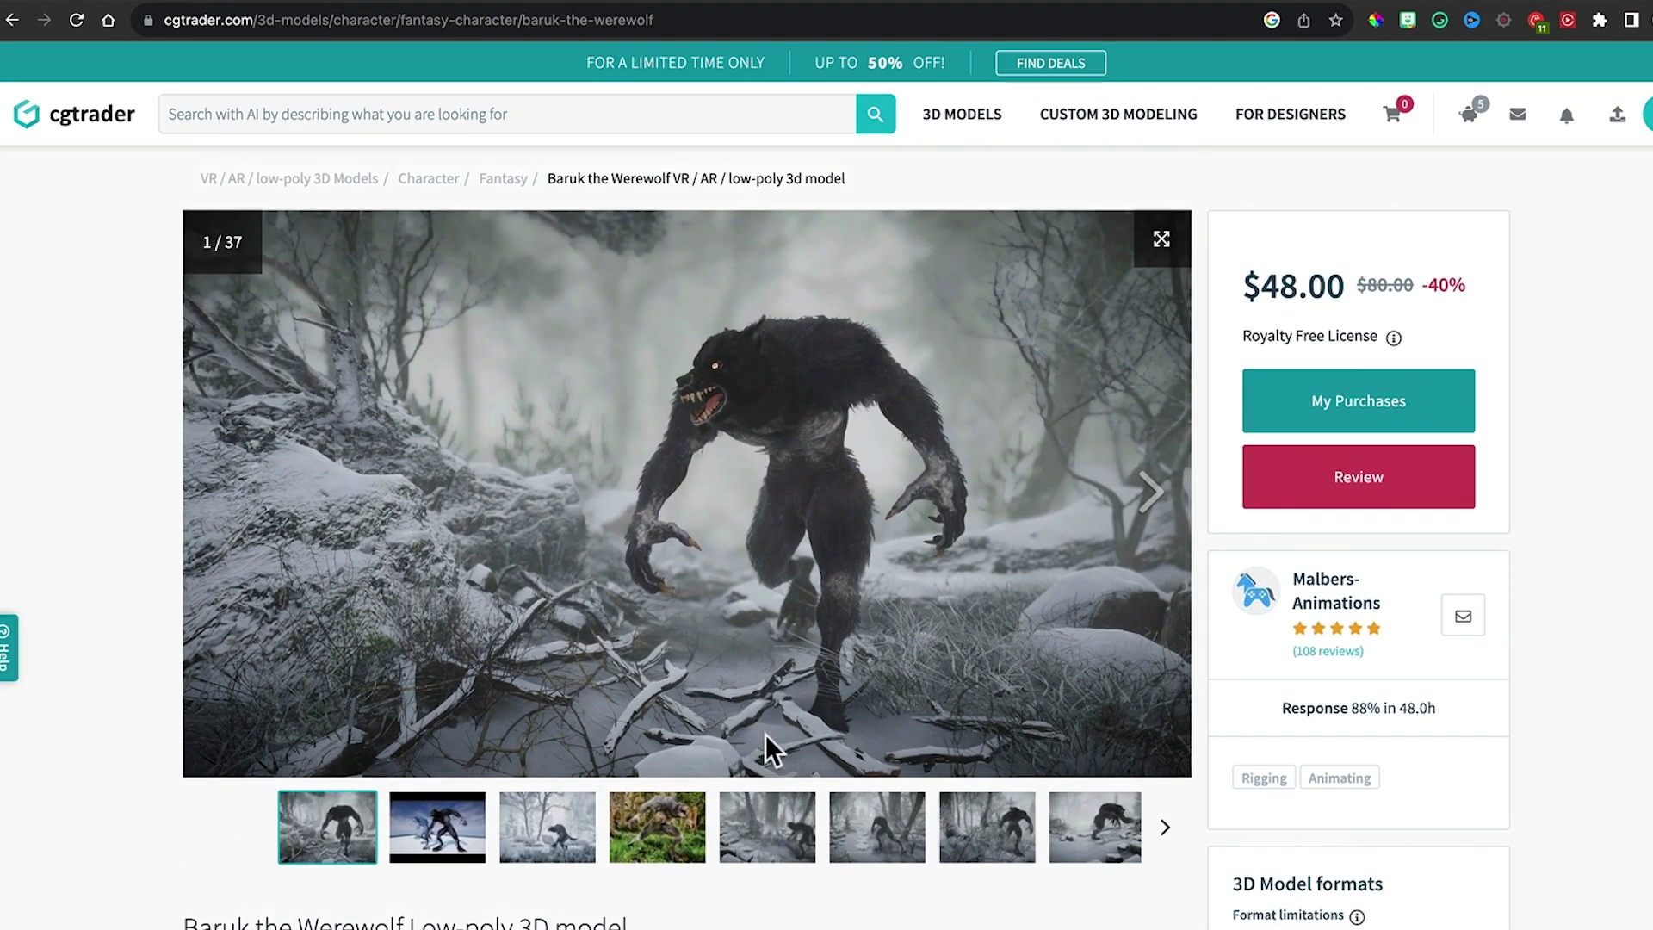
pyautogui.moveTo(1253, 285); pyautogui.dragTo(1414, 281)
pyautogui.scroll(-5, 953, 492)
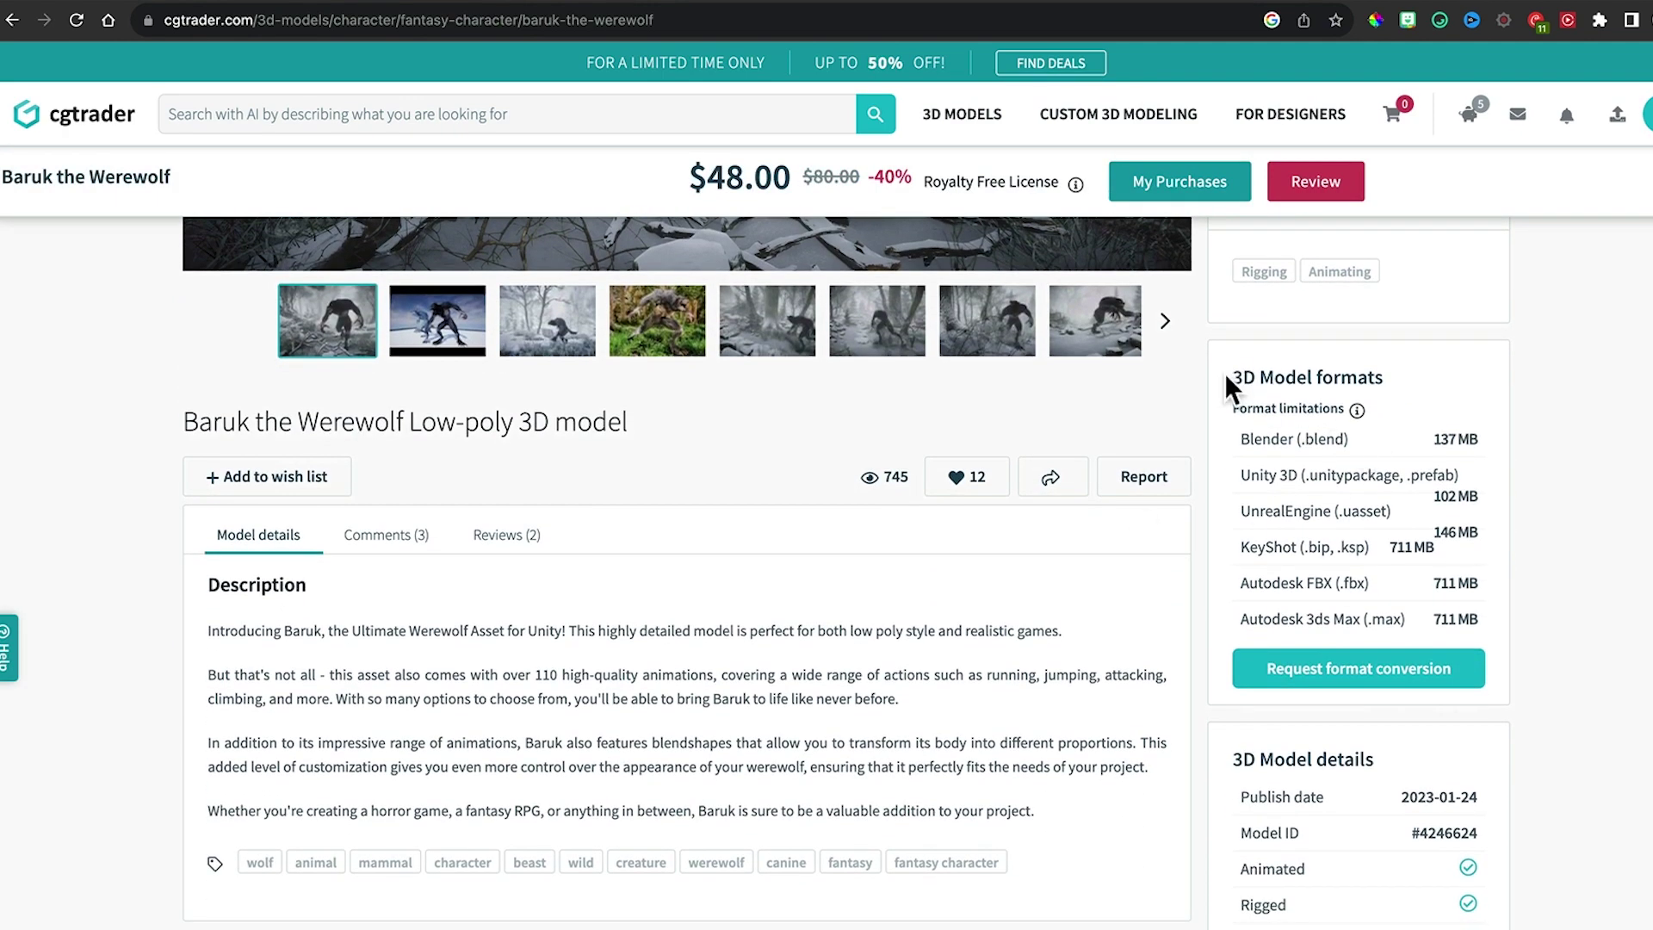
pyautogui.moveTo(1229, 388); pyautogui.dragTo(1422, 388)
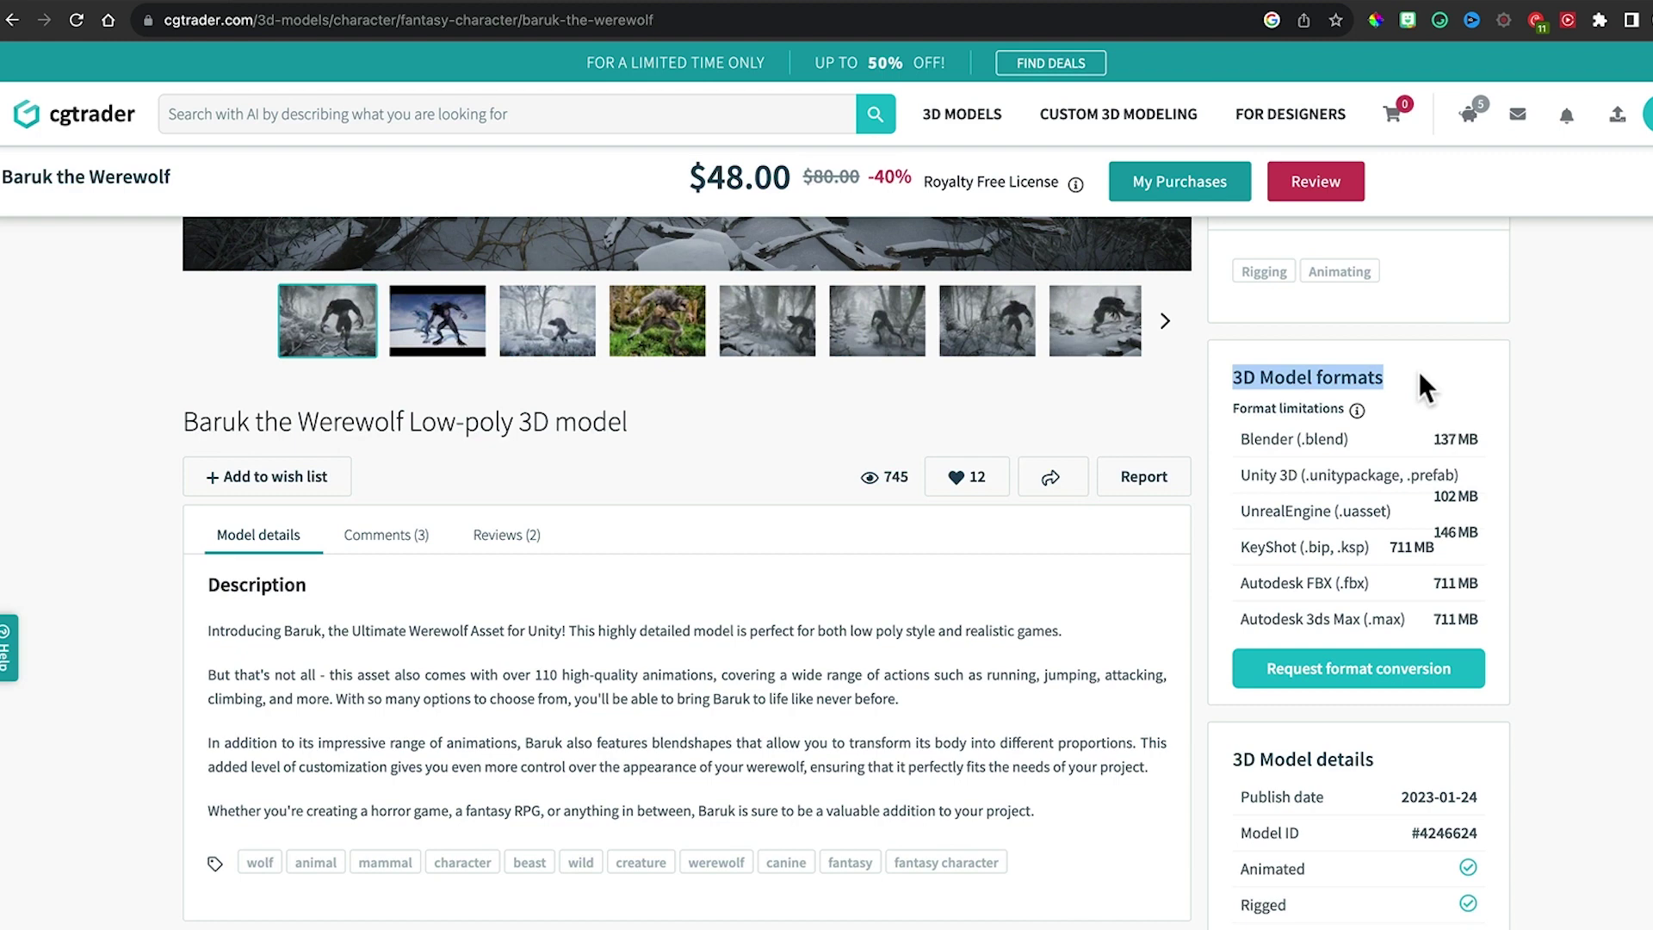
pyautogui.moveTo(1243, 470); pyautogui.dragTo(1416, 625)
pyautogui.click(1465, 607)
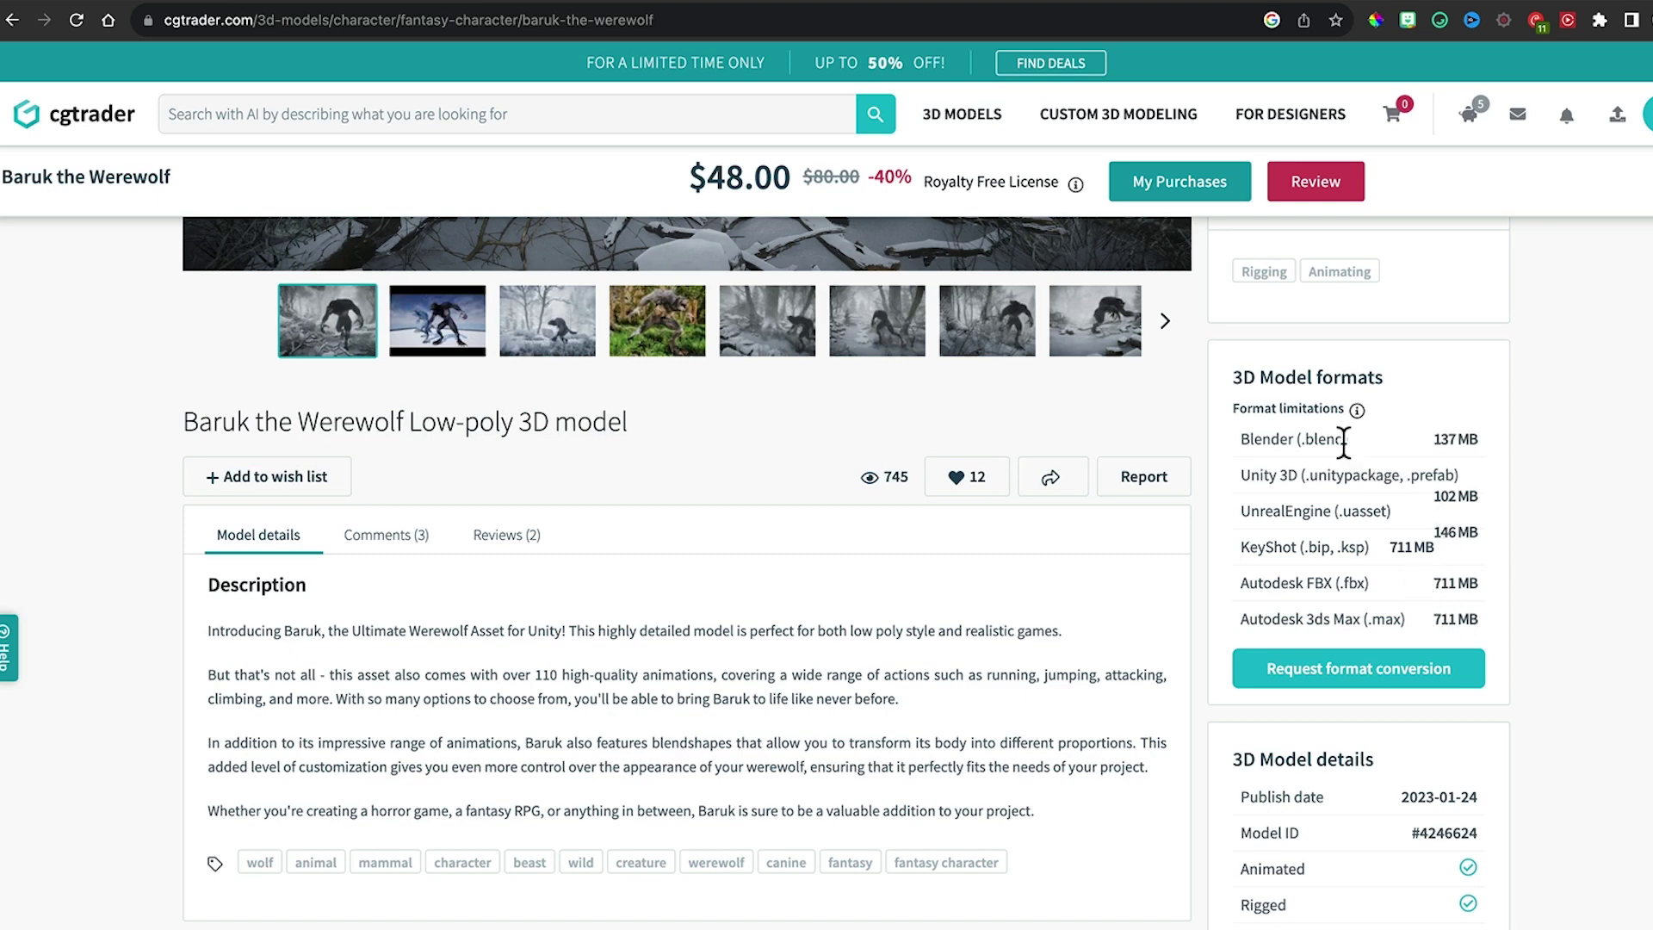
pyautogui.moveTo(1306, 439); pyautogui.dragTo(1371, 439)
pyautogui.click(1365, 593)
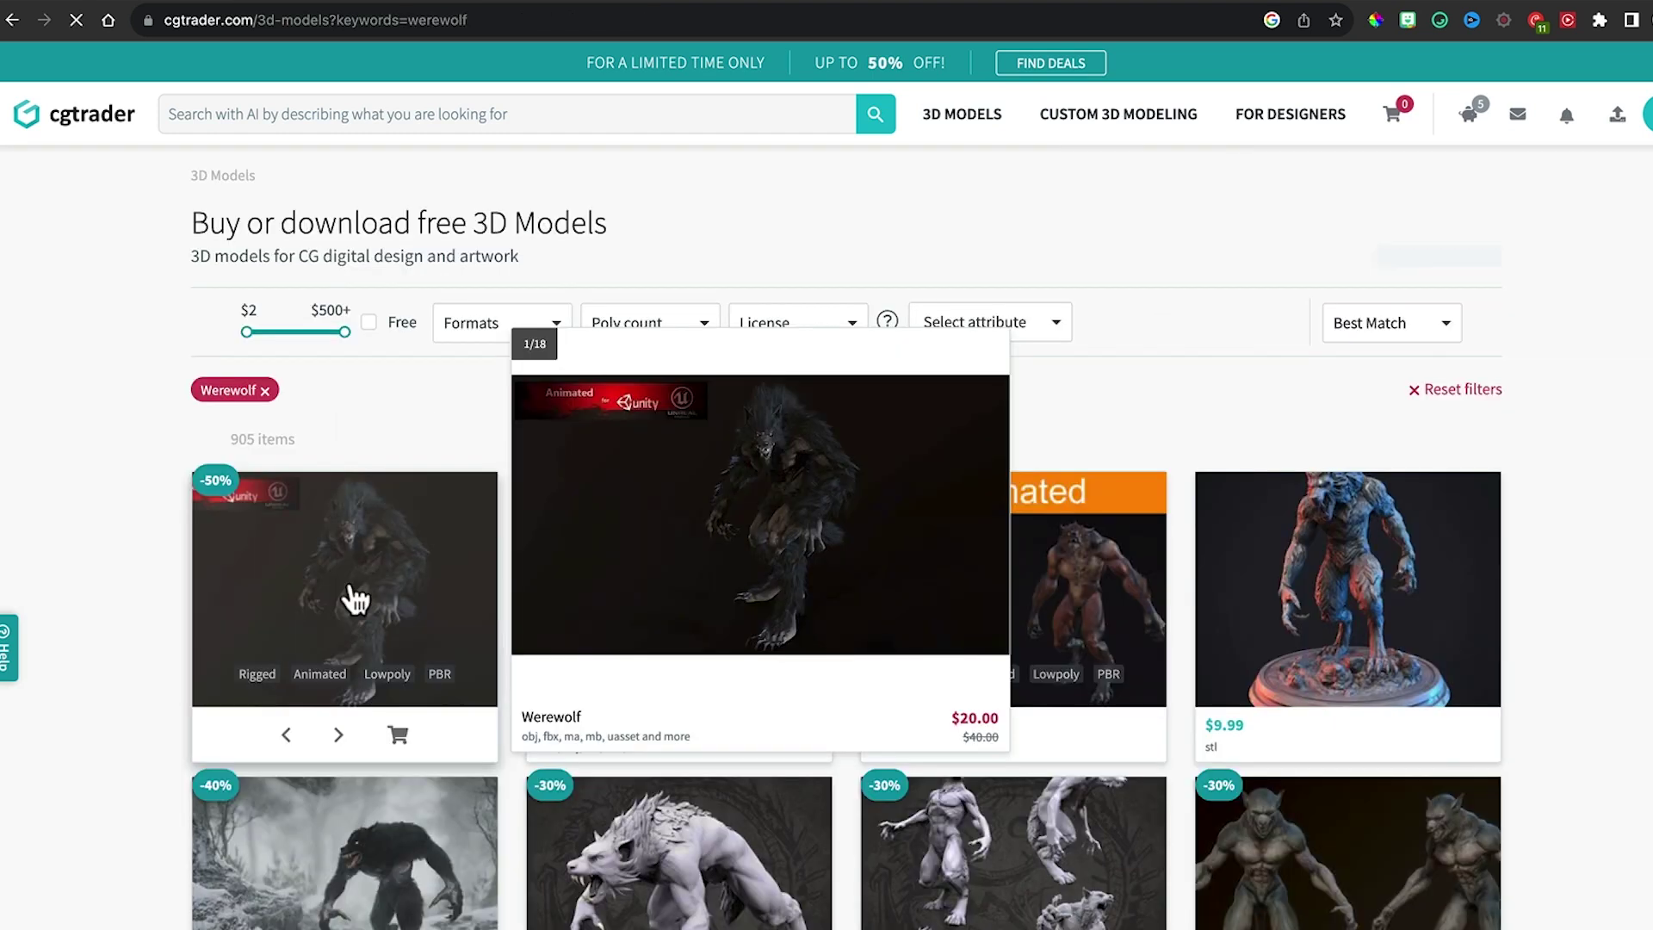
# Open the $20.00 animated Werewolf model, add it to the cart and proceed to checkout
pyautogui.click(351, 598)
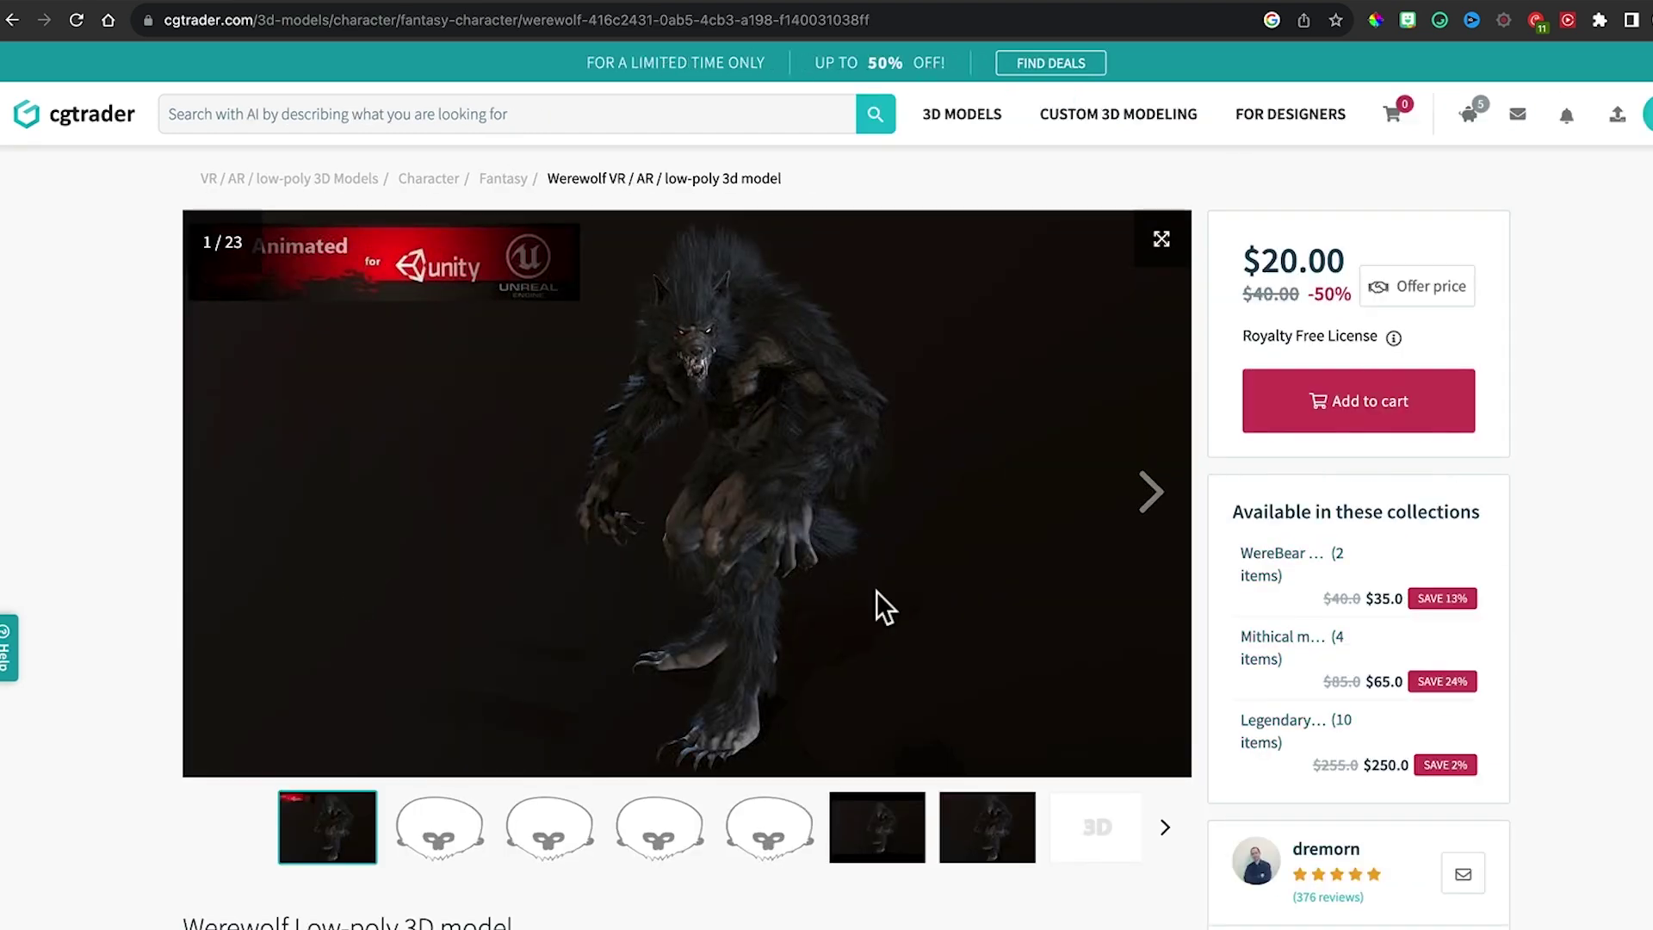
pyautogui.click(1393, 423)
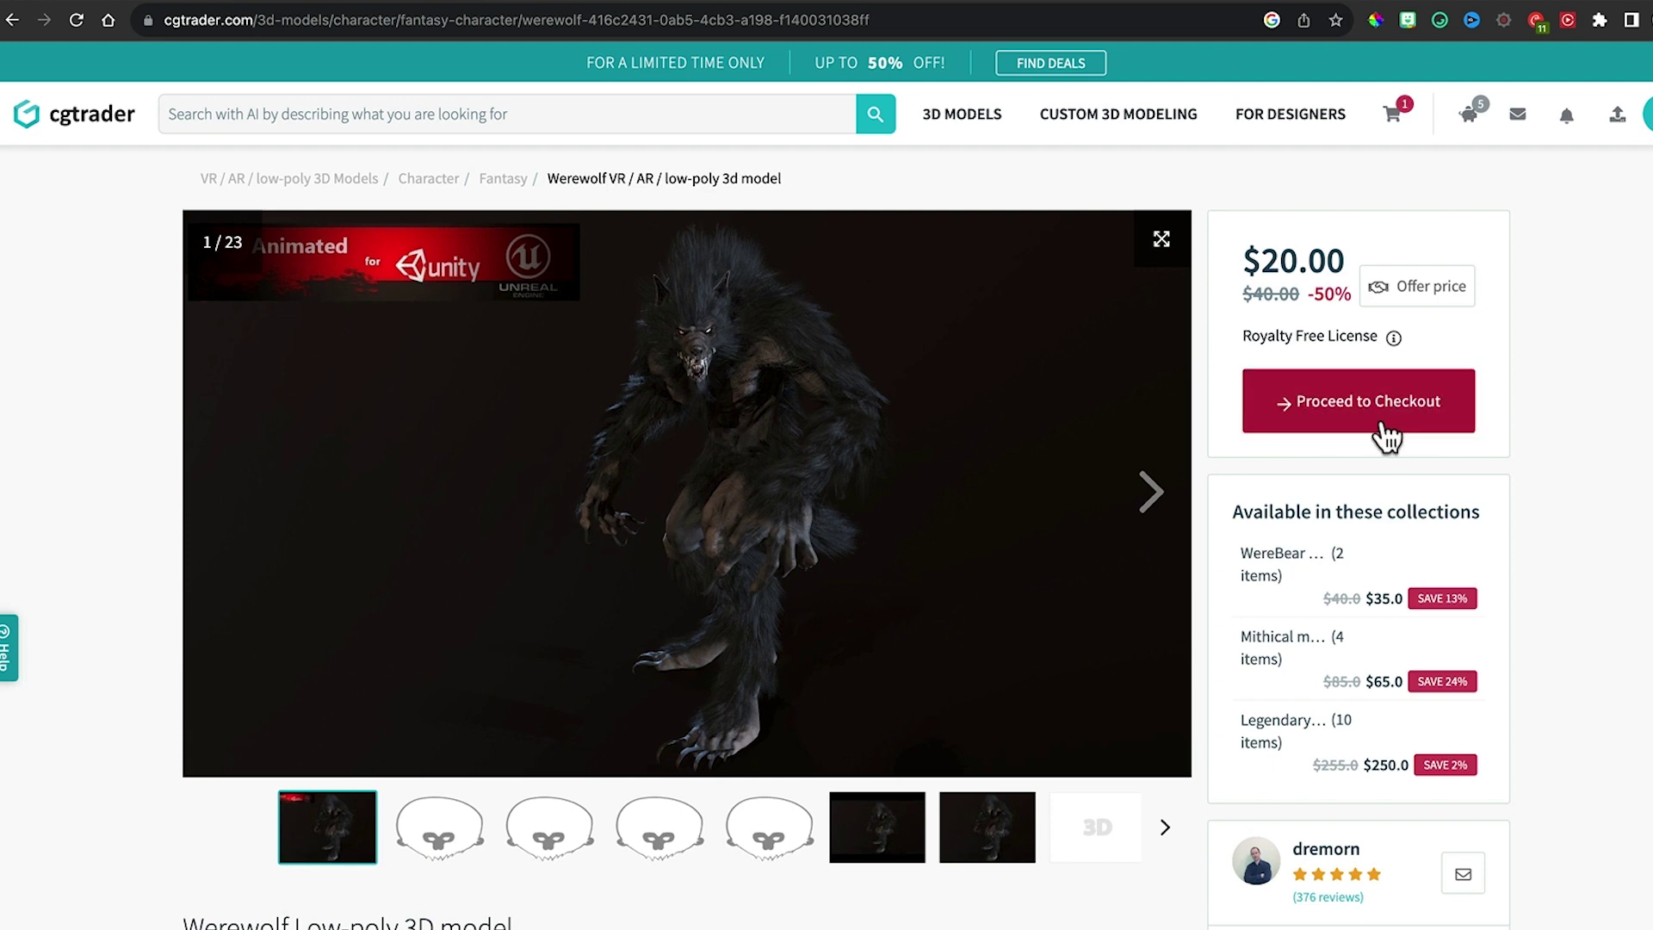
pyautogui.click(1382, 429)
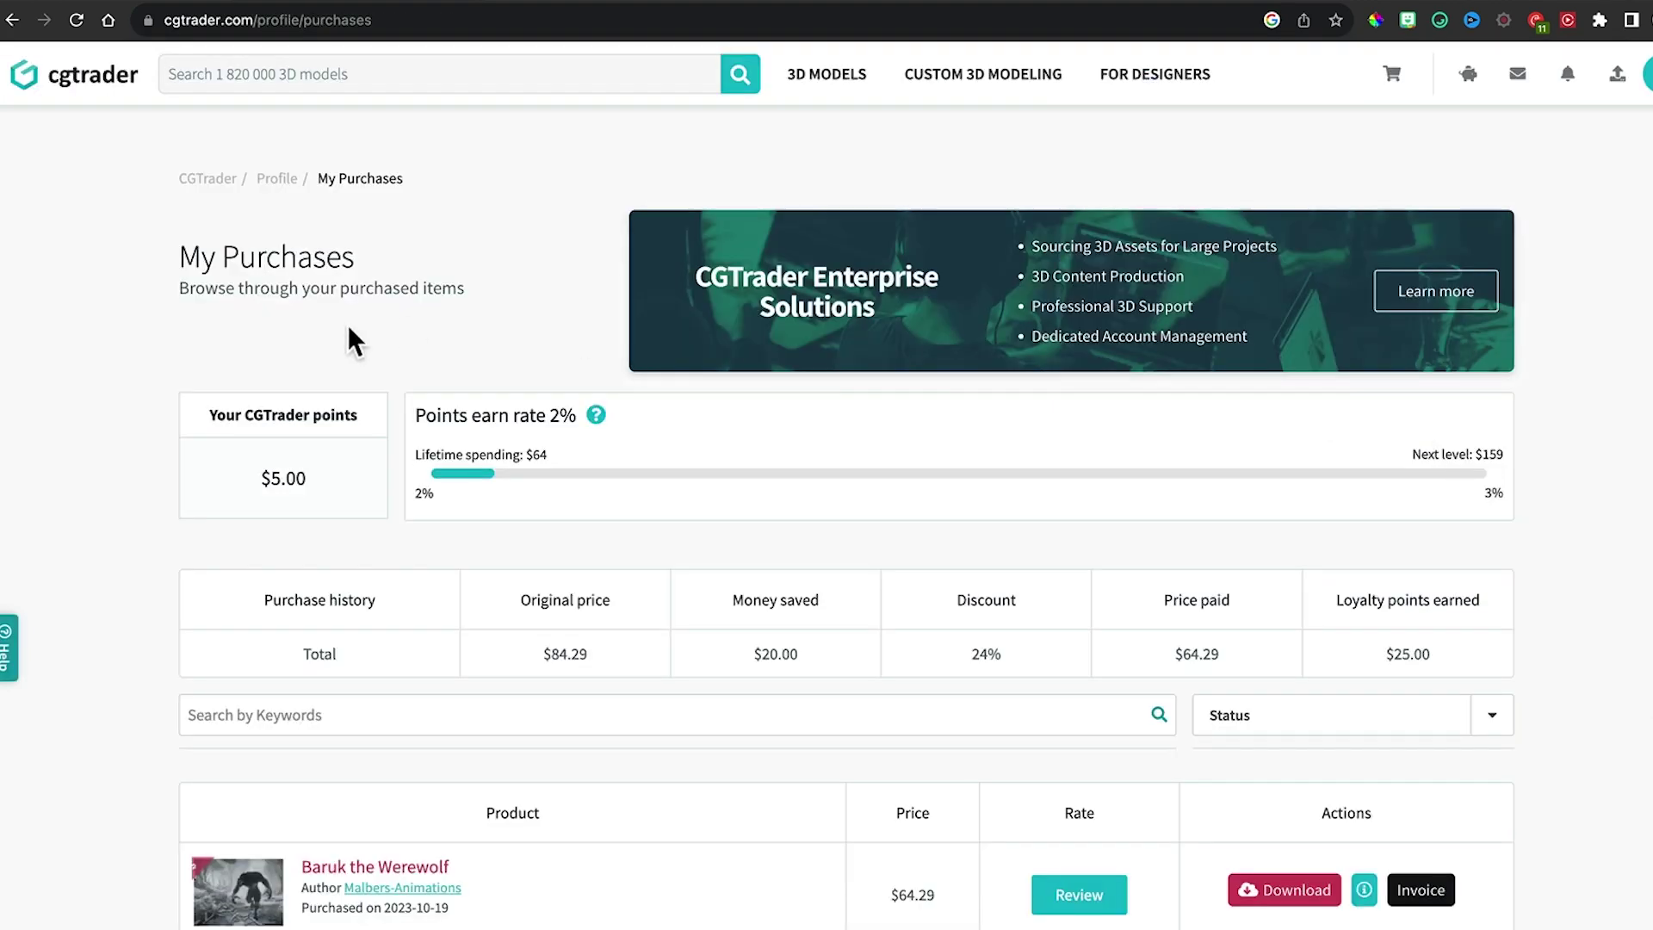
# Open the download files of the purchased Baruk the Werewolf and save the Blender.rar archive to the Downloads folder
pyautogui.scroll(-3, 680, 360)
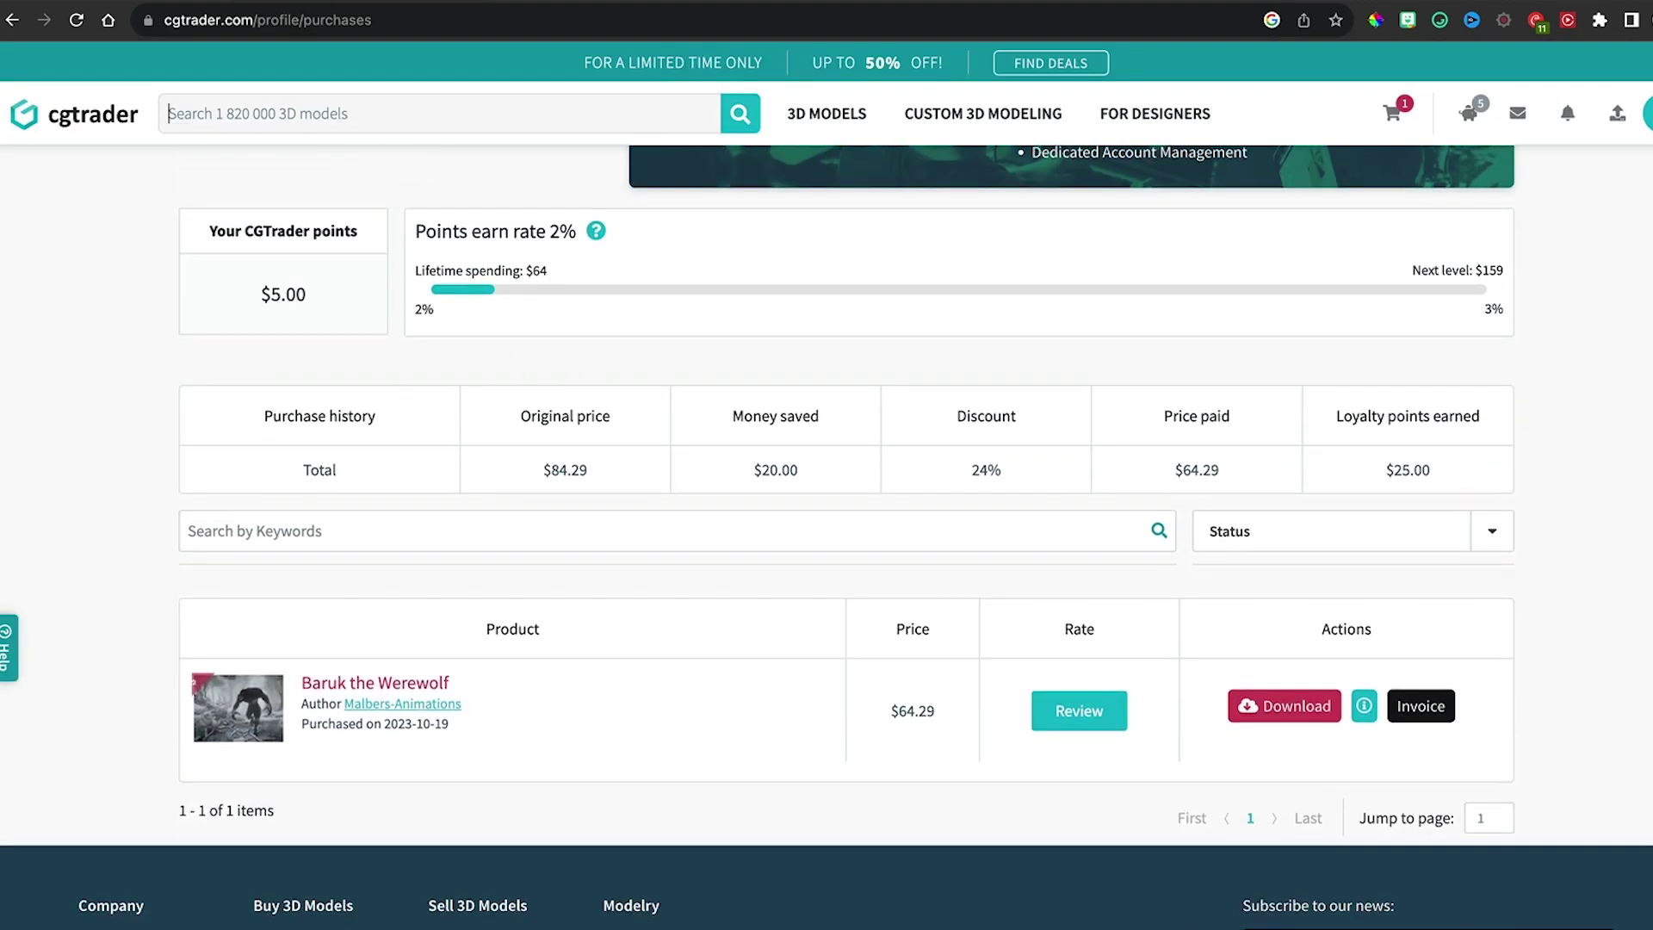
pyautogui.scroll(-2, 1300, 502)
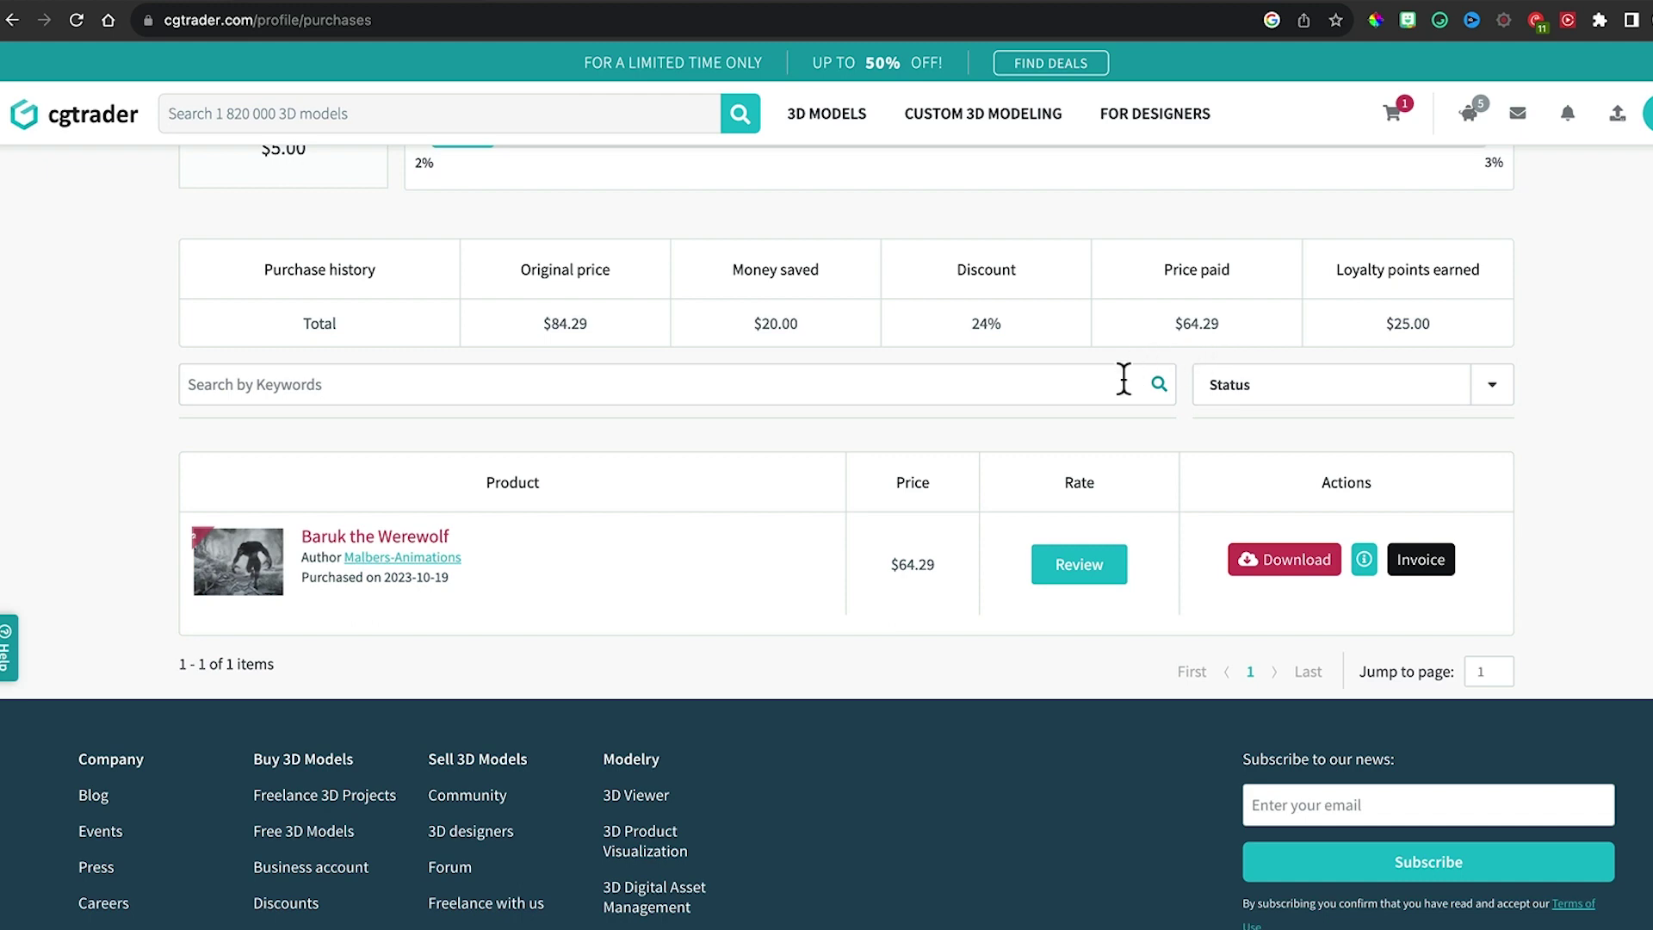
pyautogui.scroll(-1, 1110, 414)
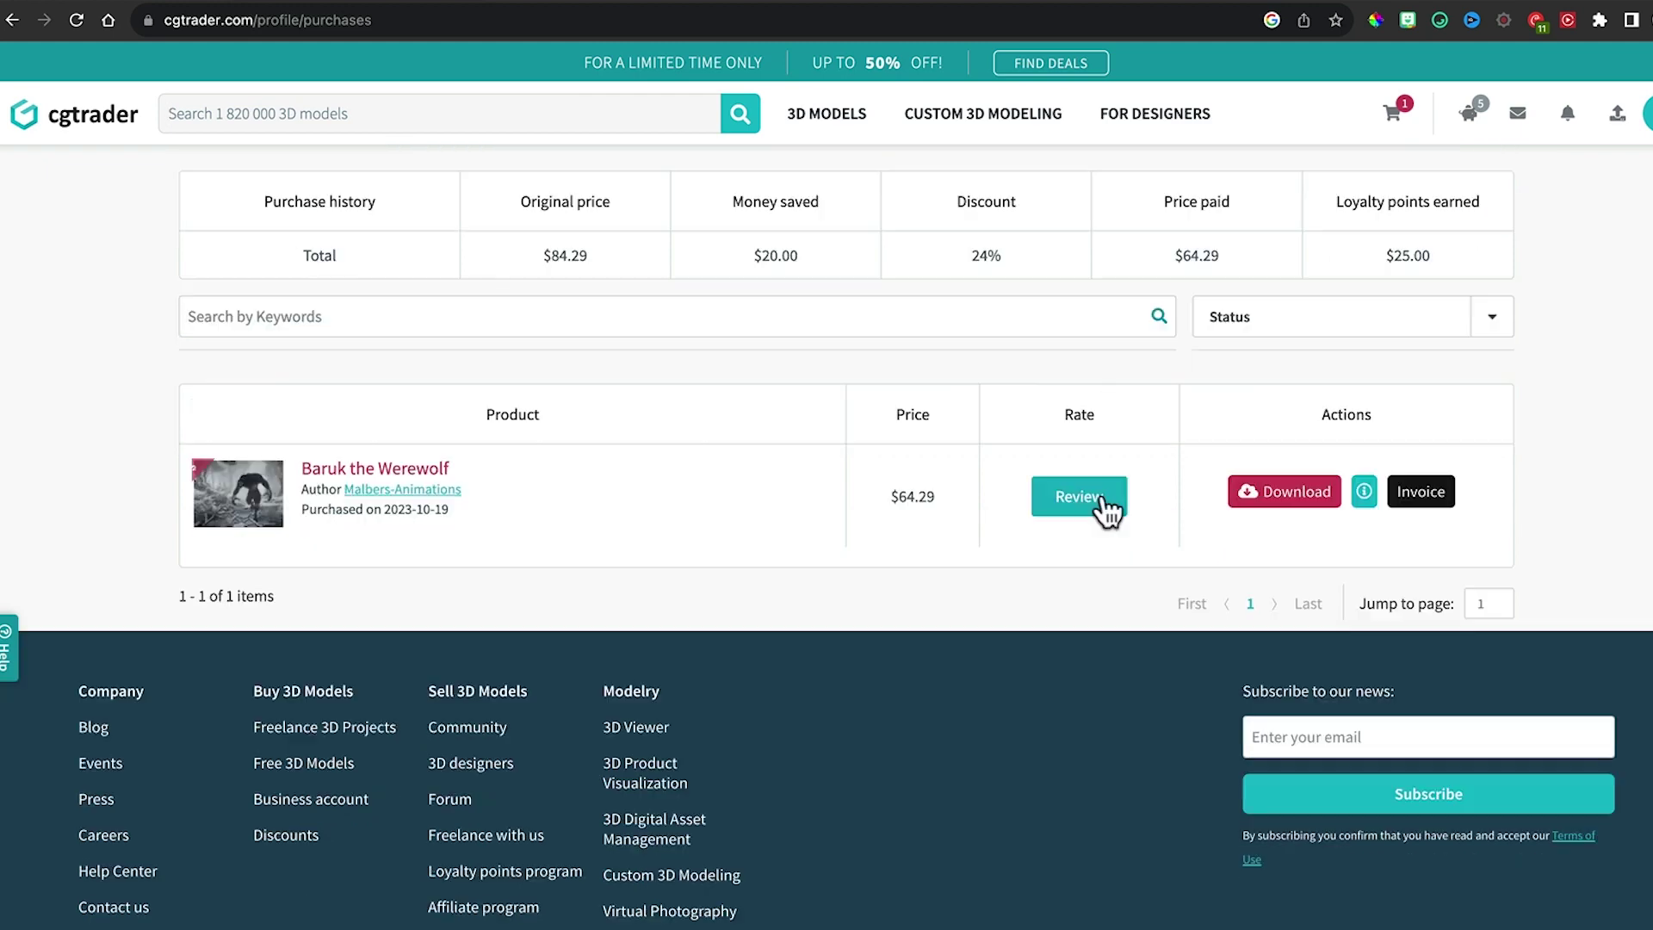
pyautogui.click(1301, 495)
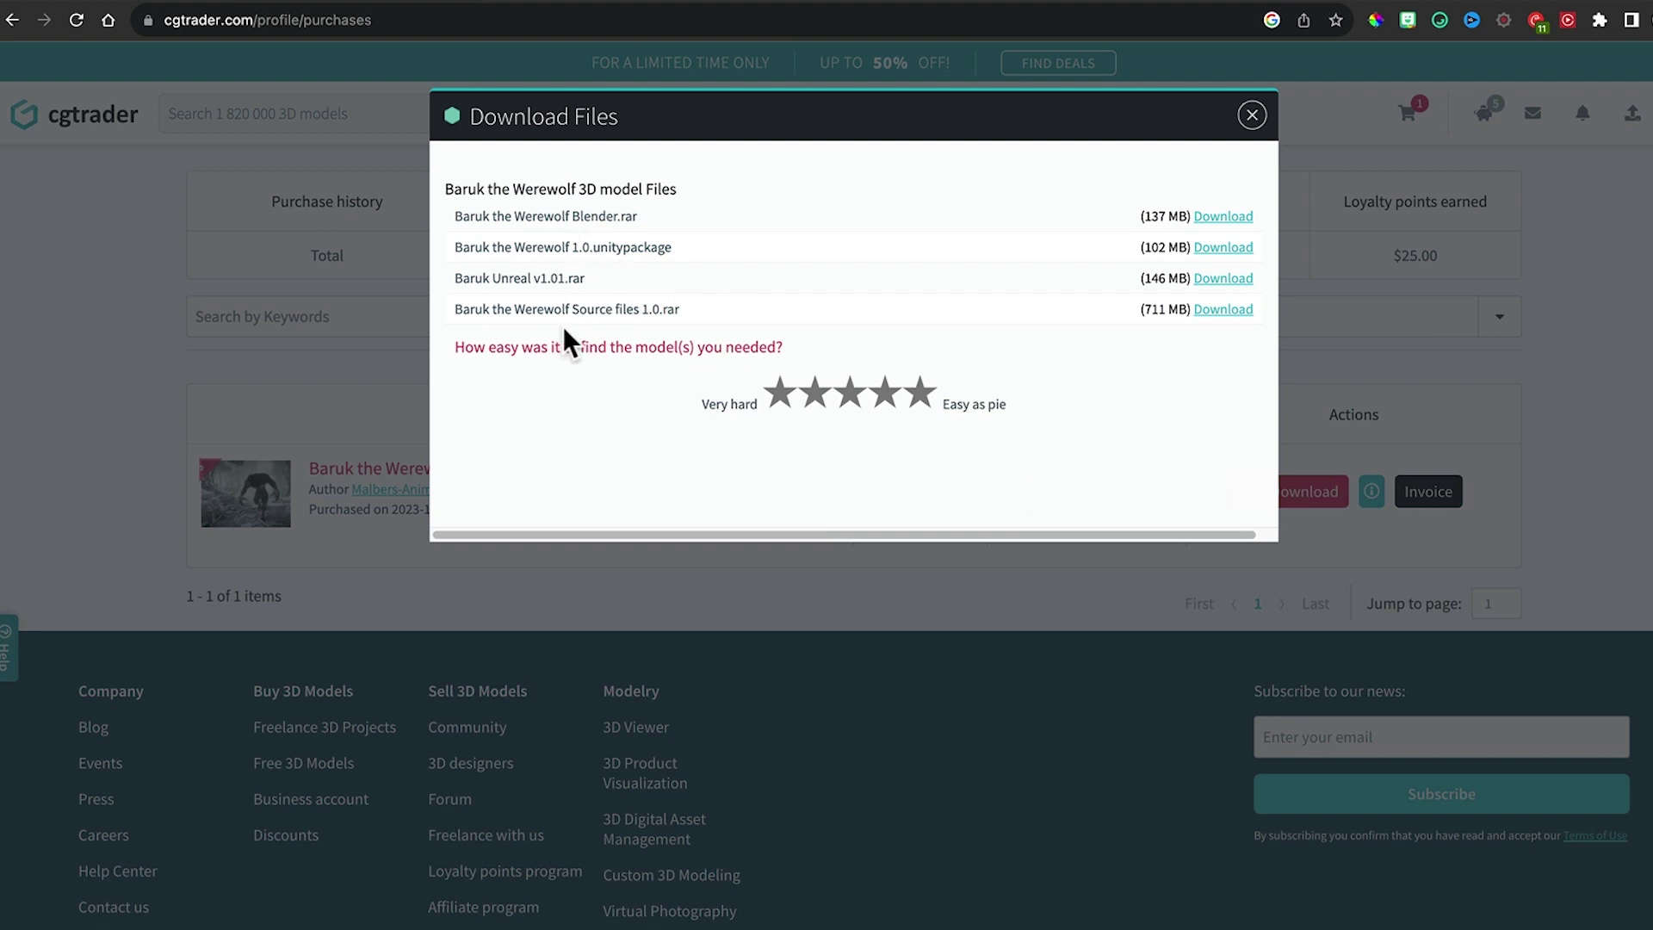
pyautogui.doubleClick(612, 248)
pyautogui.click(572, 281)
pyautogui.doubleClick(671, 310)
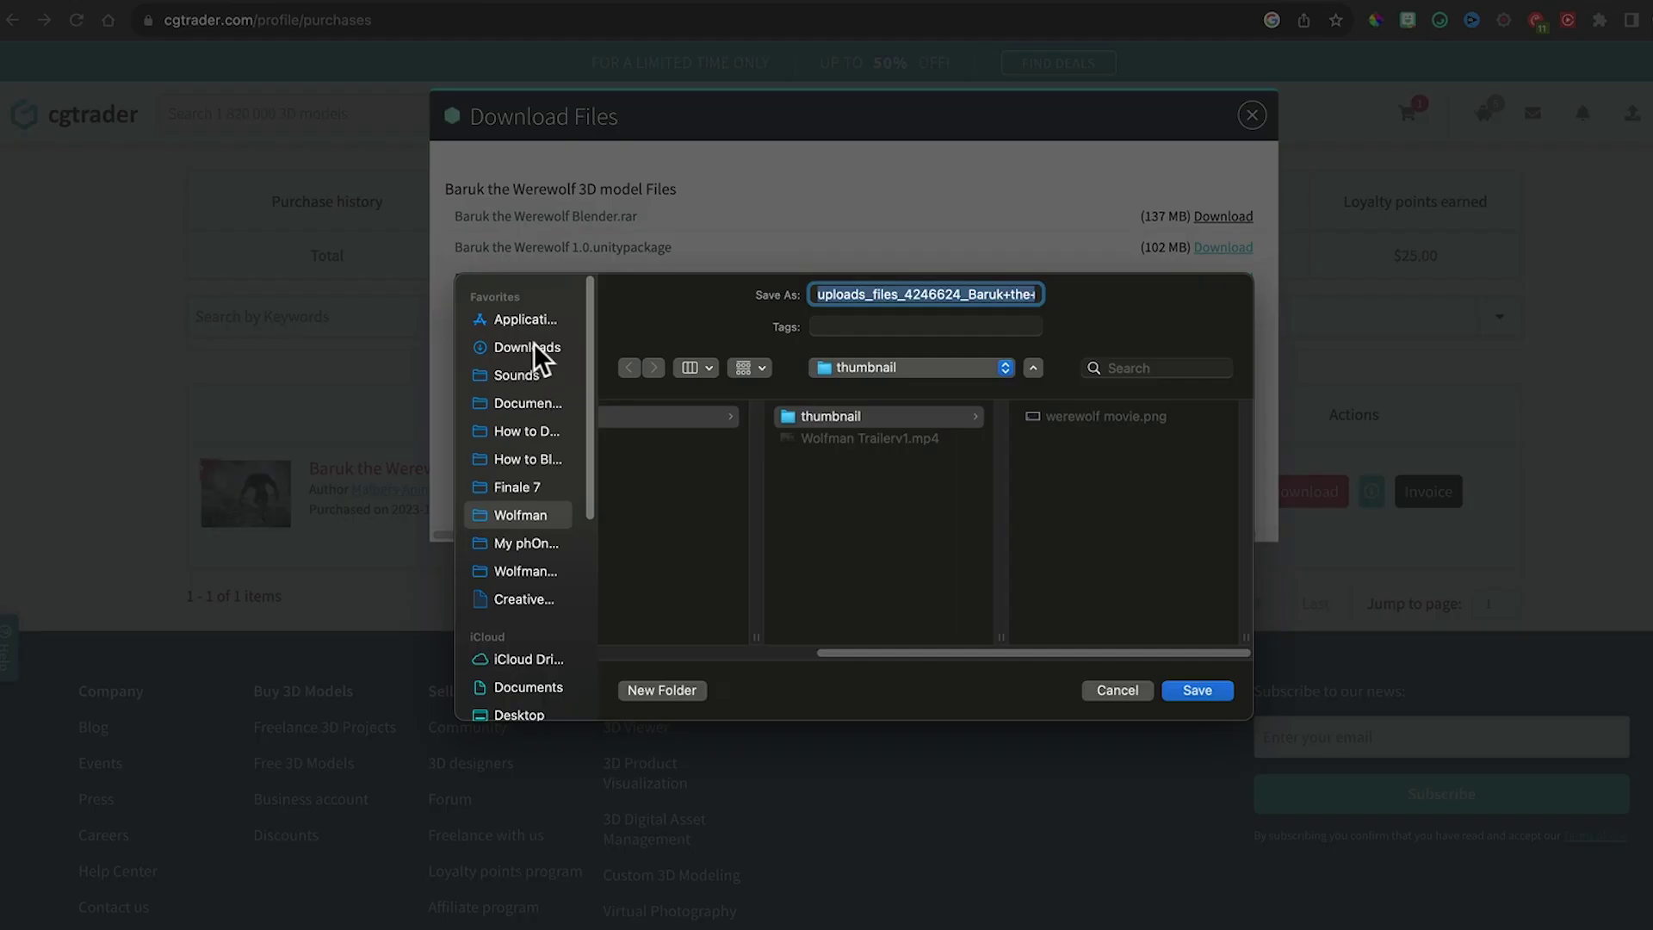
pyautogui.click(527, 347)
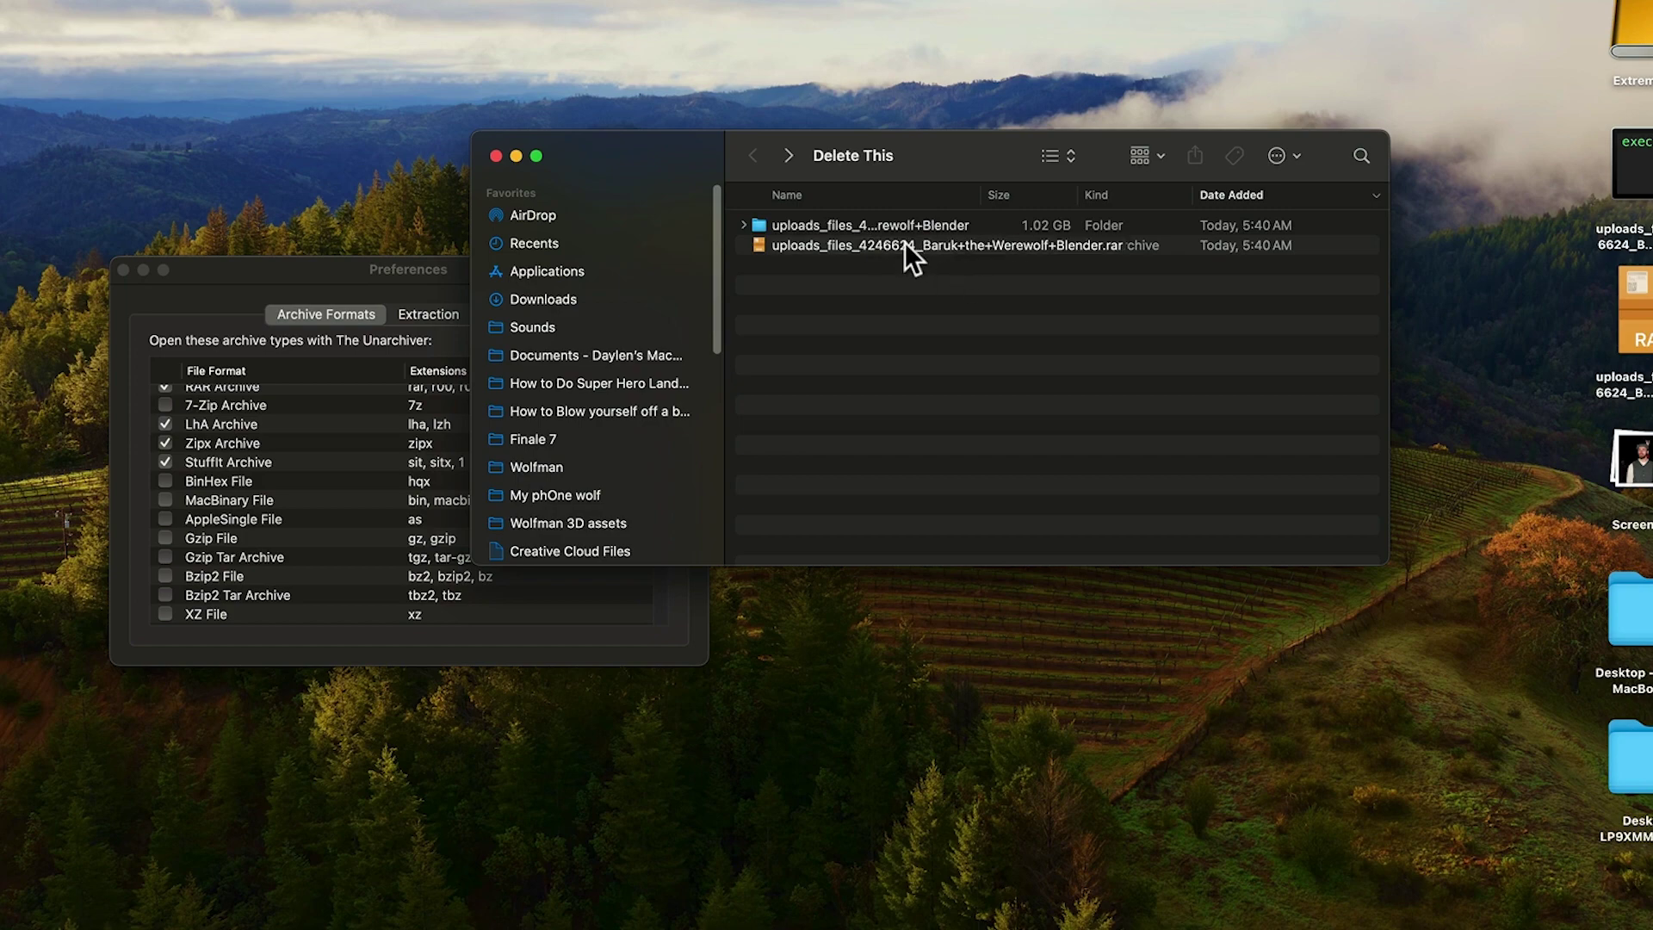
# Quit The Unarchiver and open the App Store
pyautogui.click(886, 226)
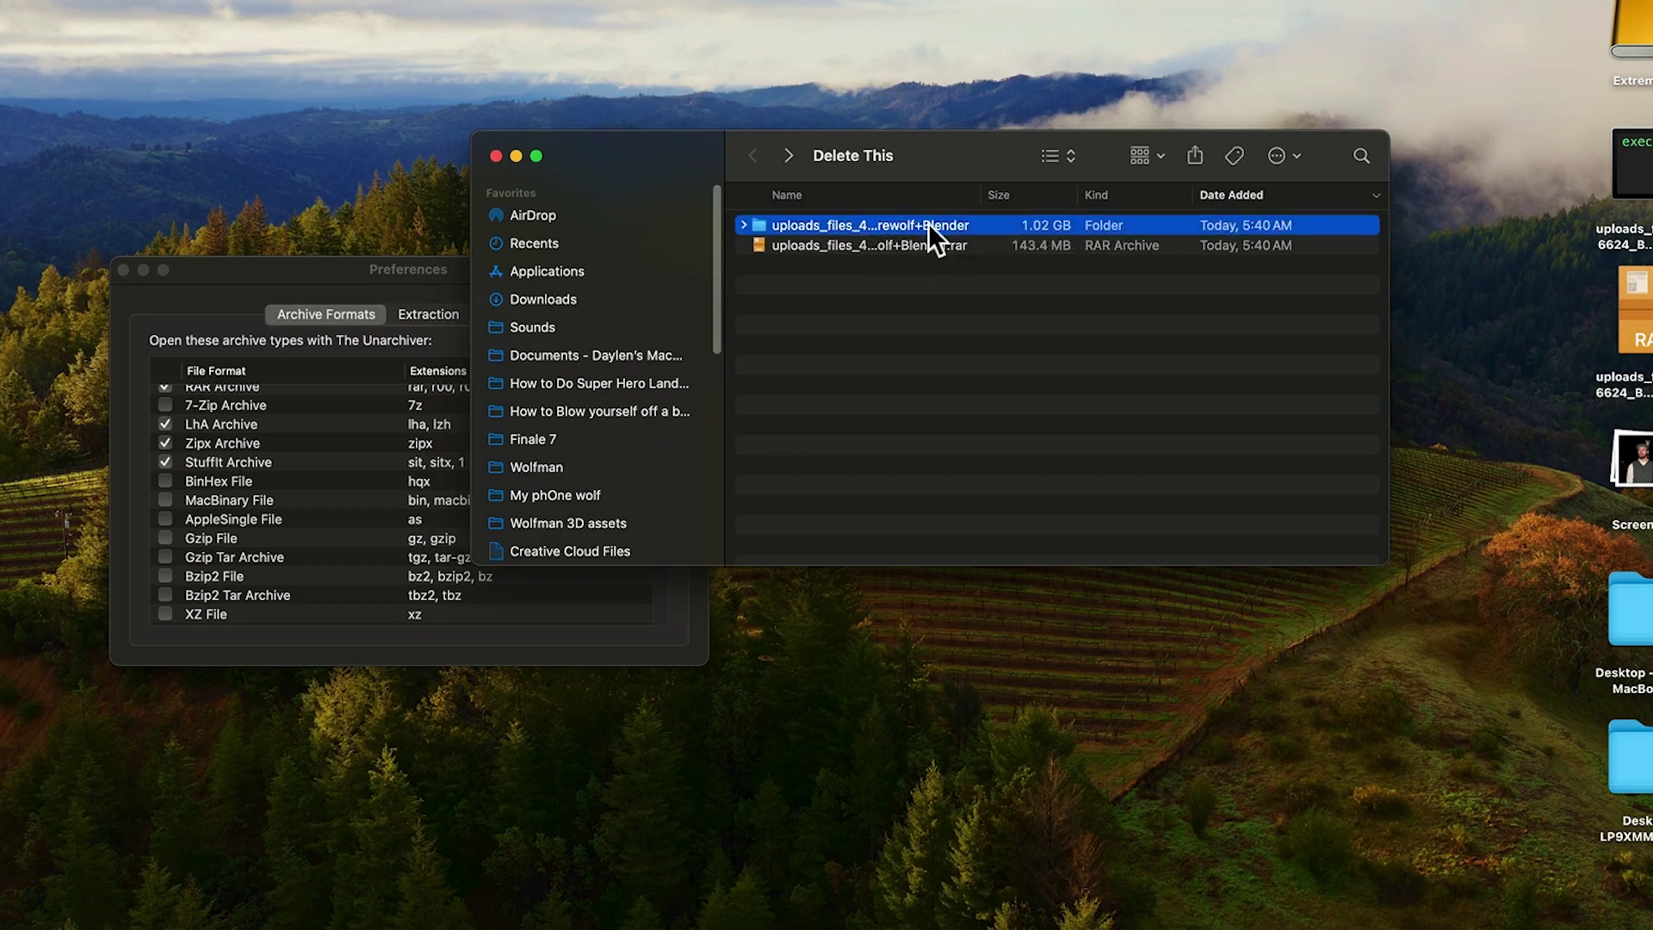
pyautogui.click(157, 286)
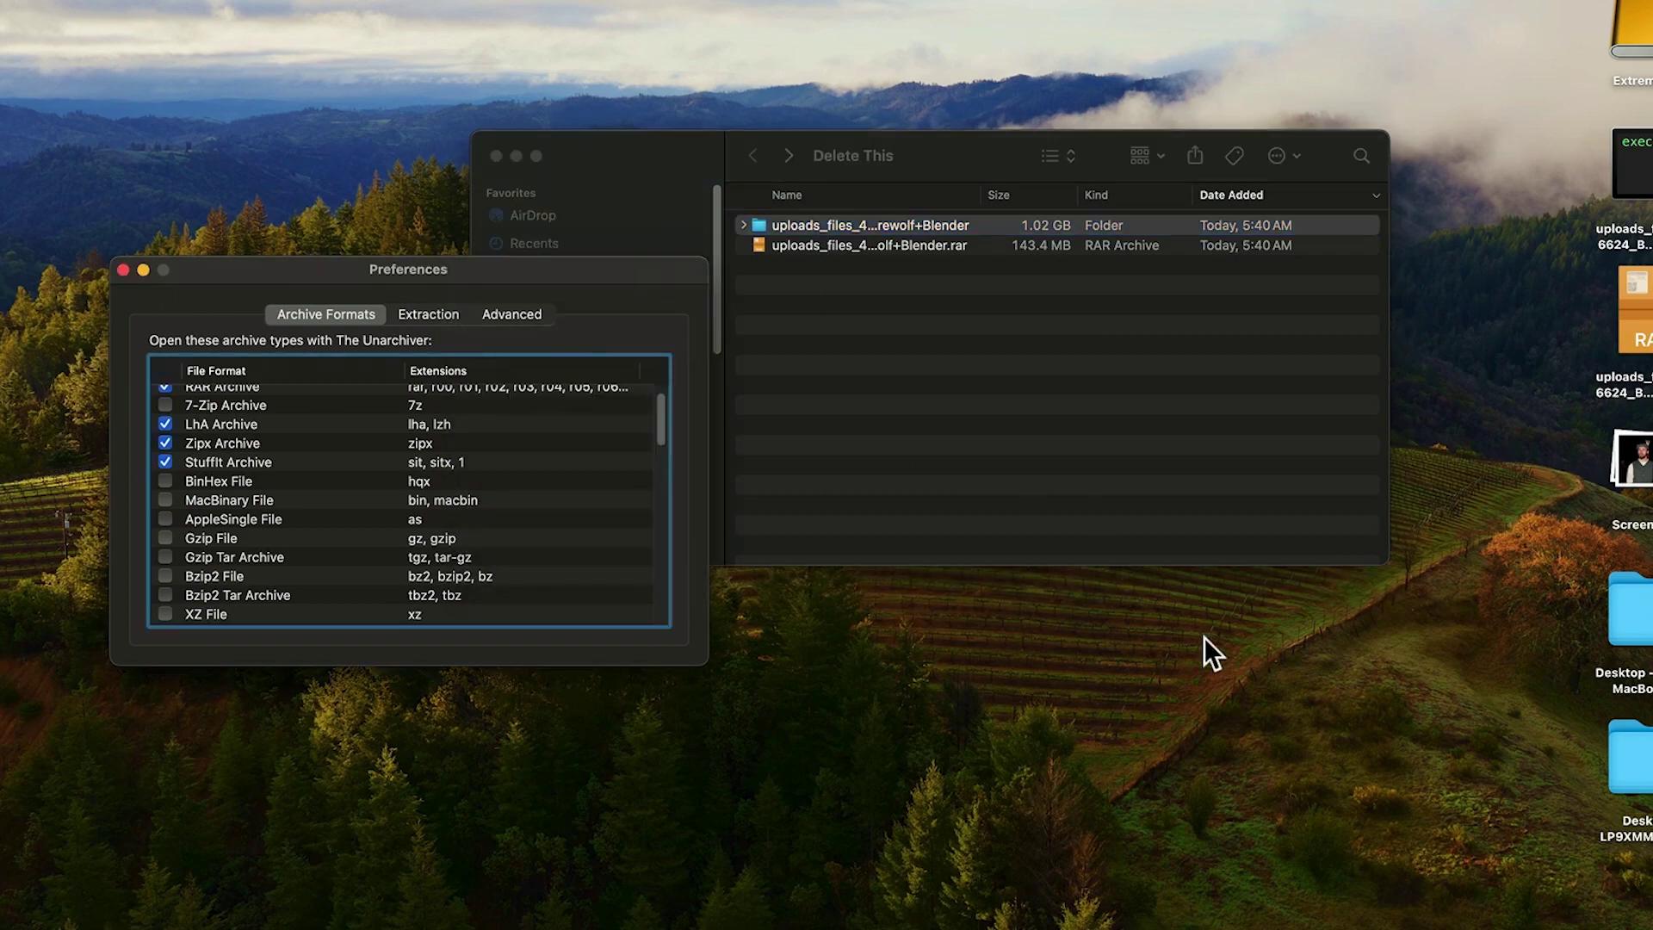
pyautogui.press('super+q')
pyautogui.press('super+space')
pyautogui.write('app Store')
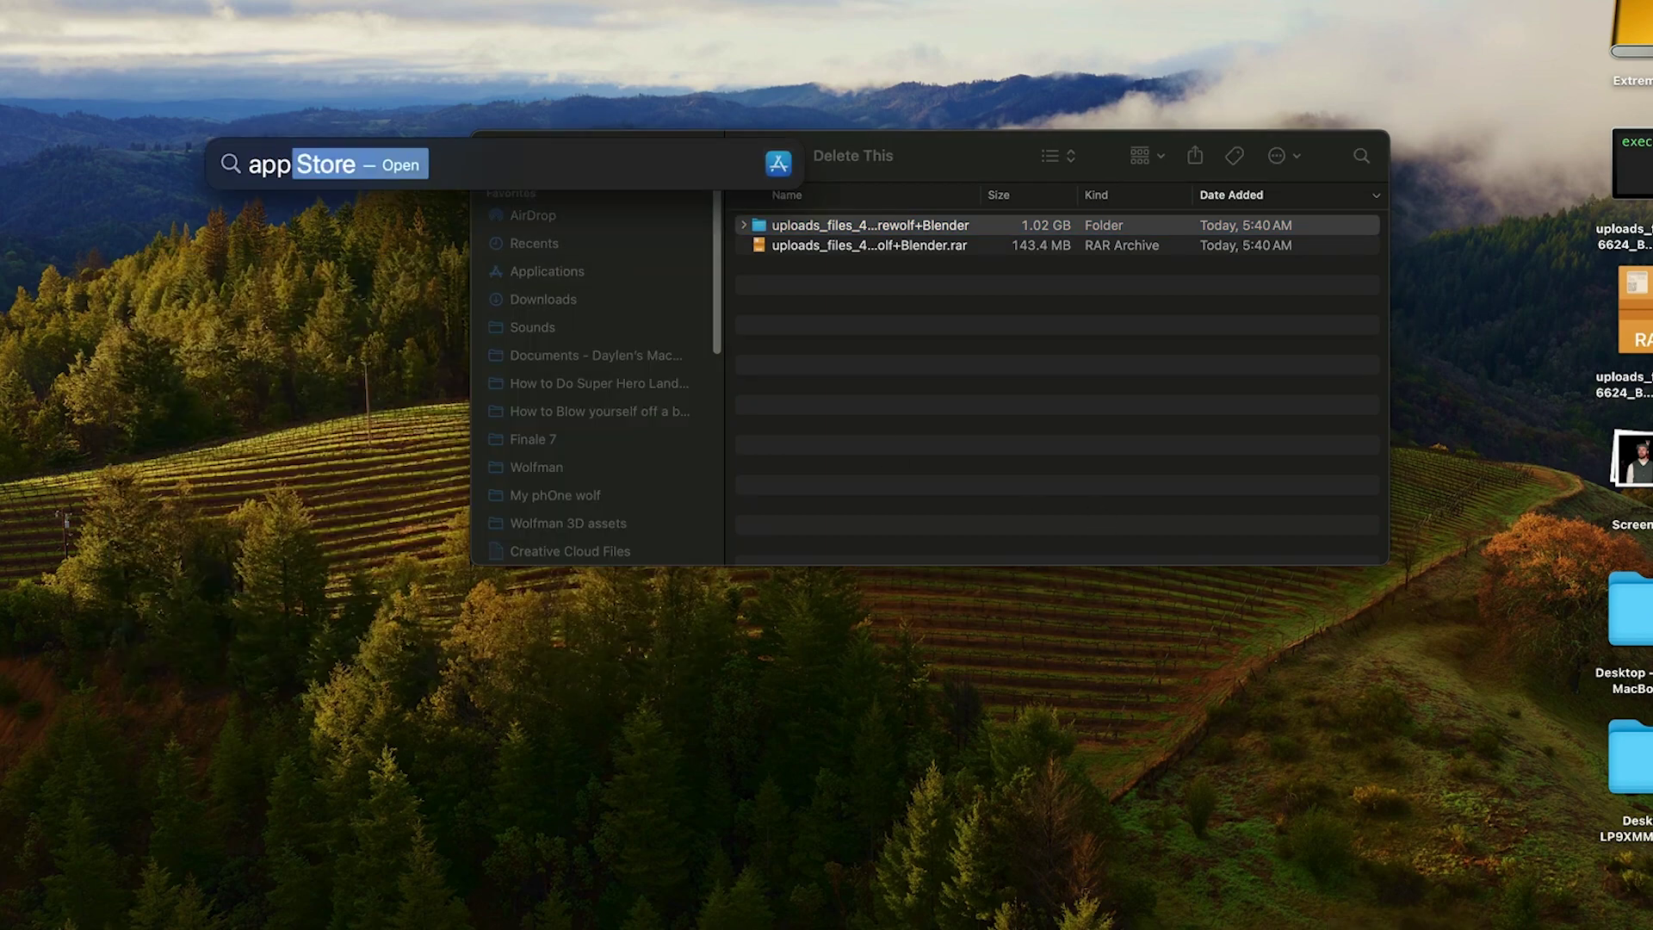
pyautogui.press('Return')
# Find The Unarchiver among the Mac app results, open it and go past its welcome page
pyautogui.click(358, 86)
pyautogui.write('un')
pyautogui.click(397, 125)
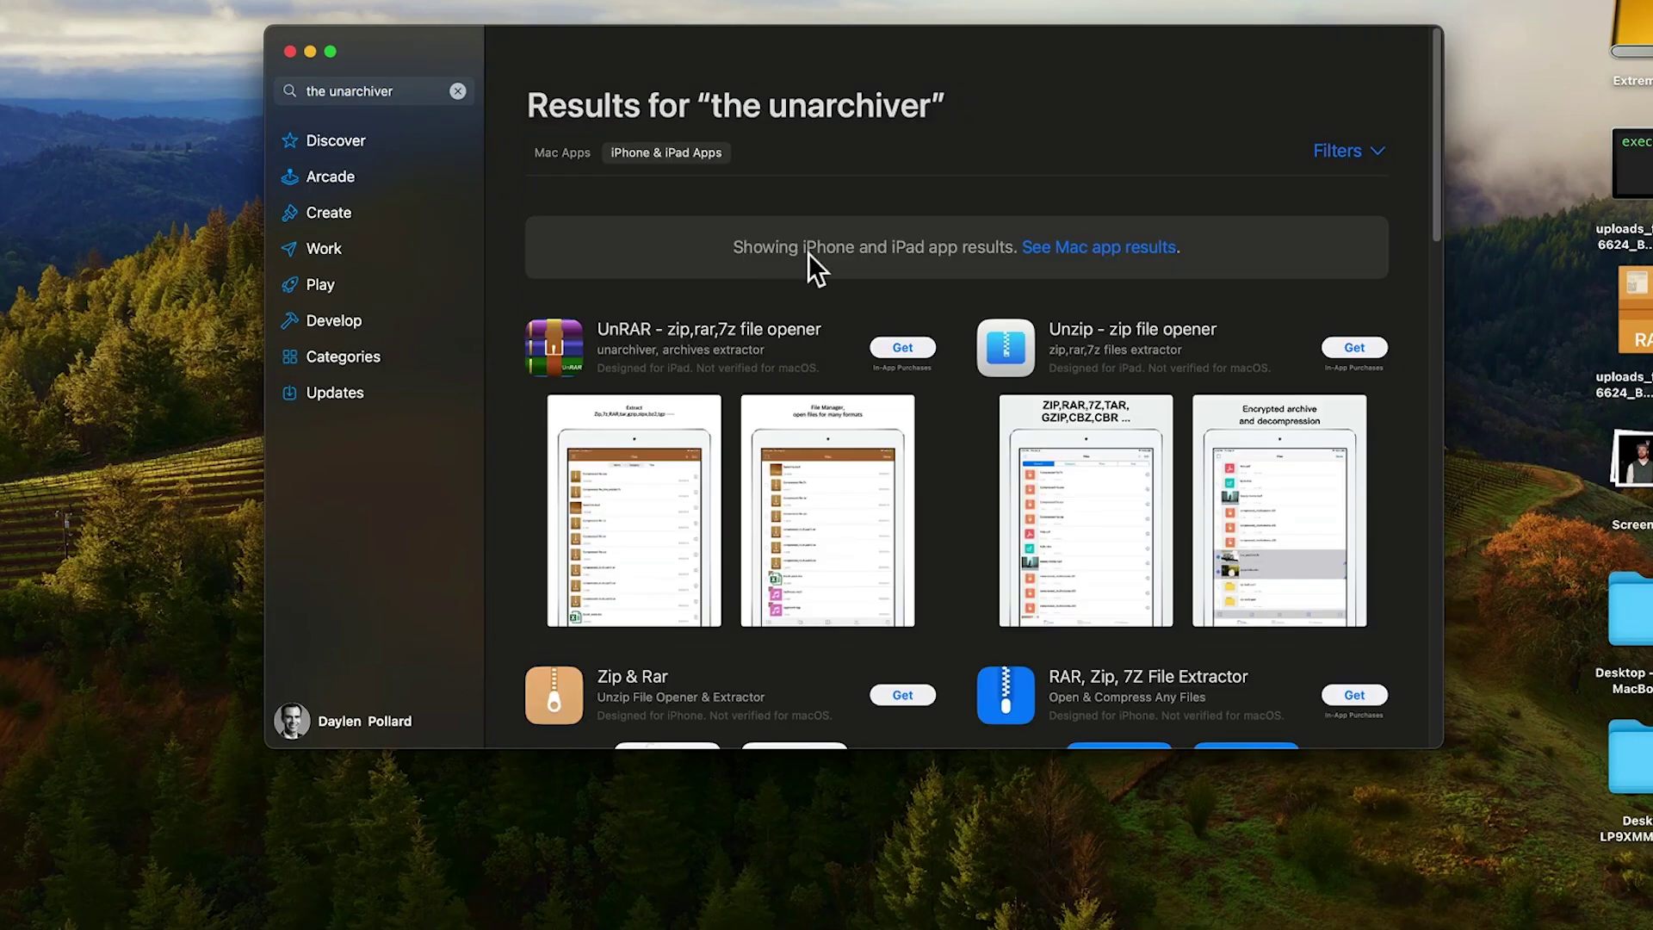
pyautogui.click(1110, 247)
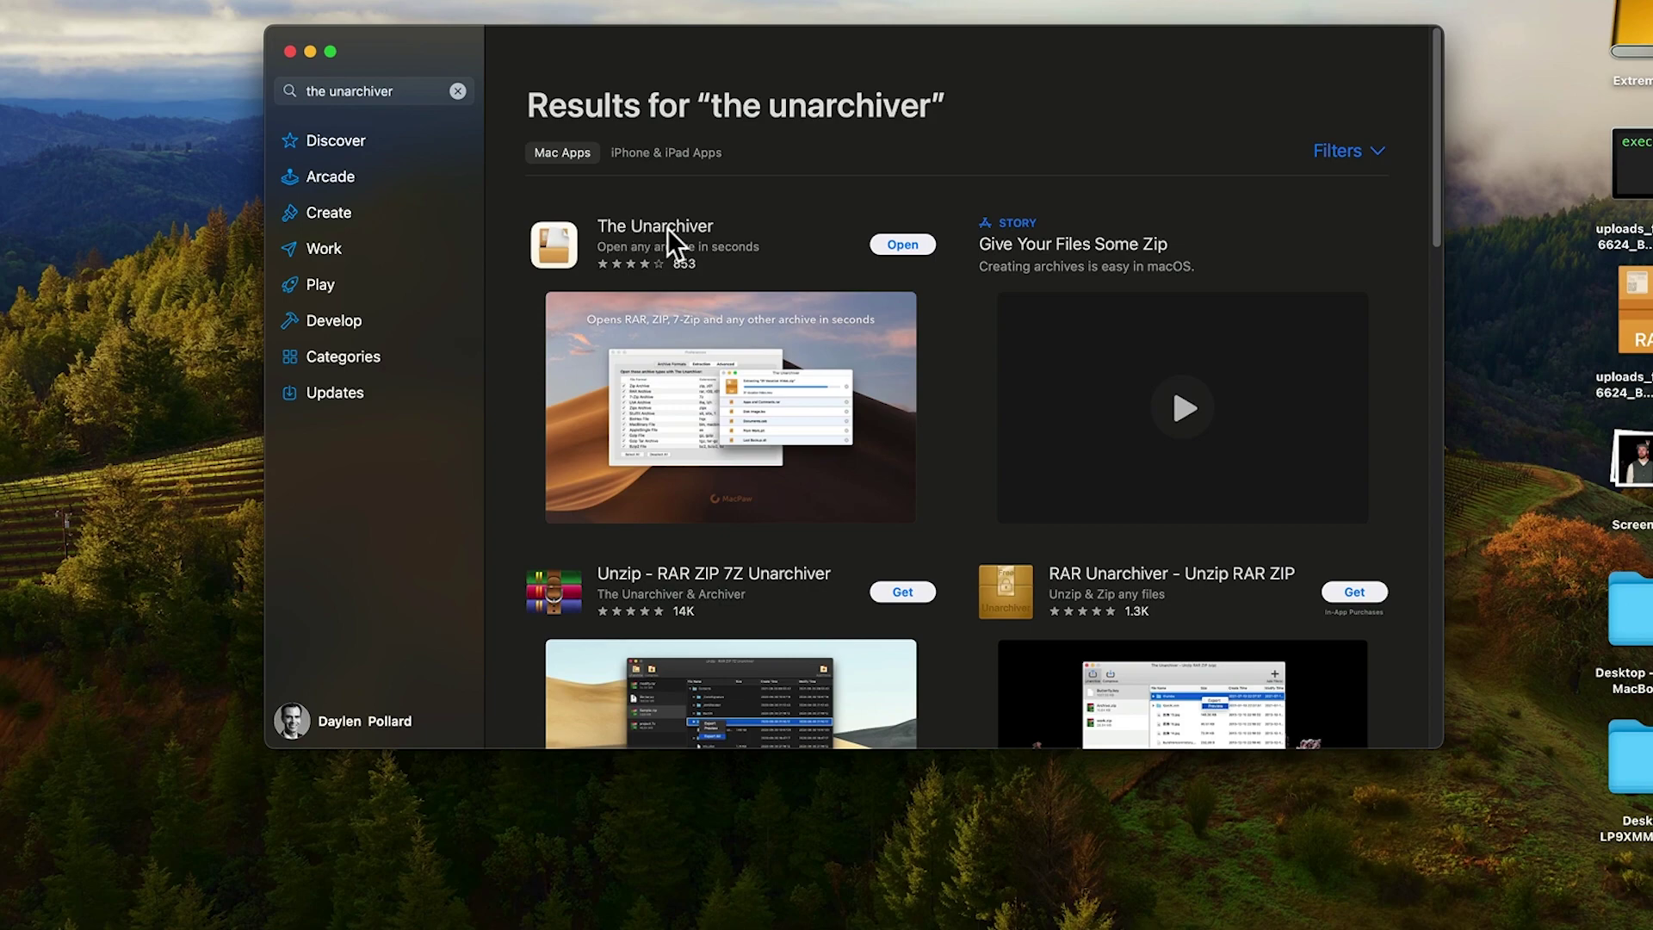
pyautogui.click(900, 245)
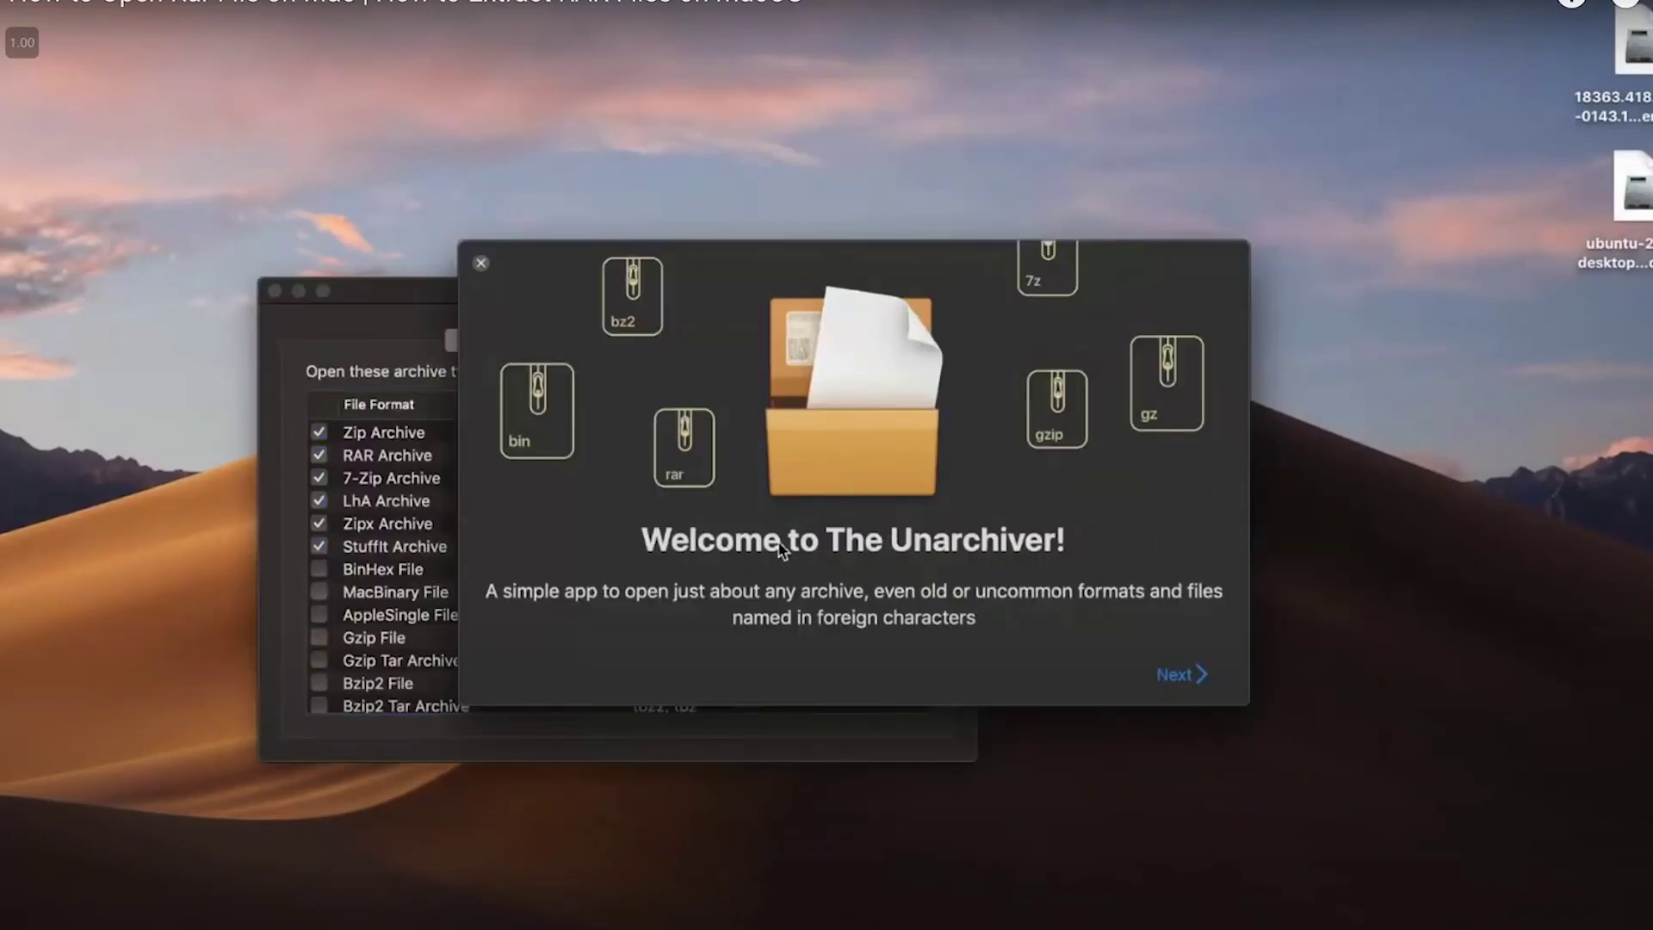
pyautogui.click(1176, 675)
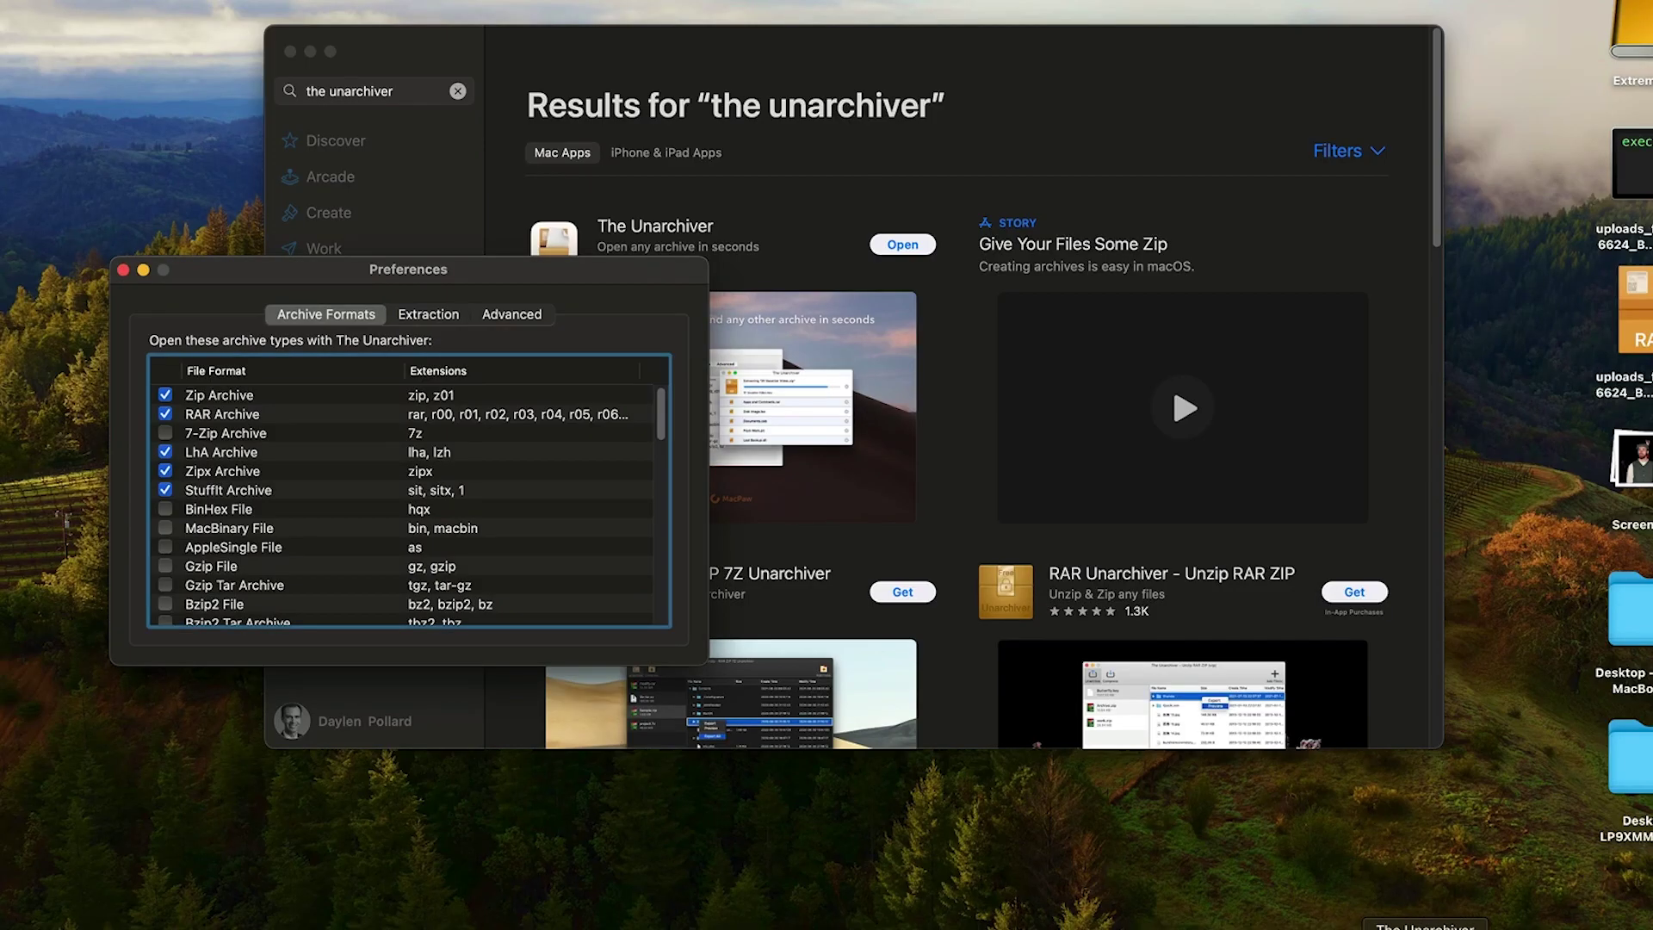
# Unarchive sample.rar with The Unarchiver and extract its files to the Desktop
pyautogui.click(181, 2)
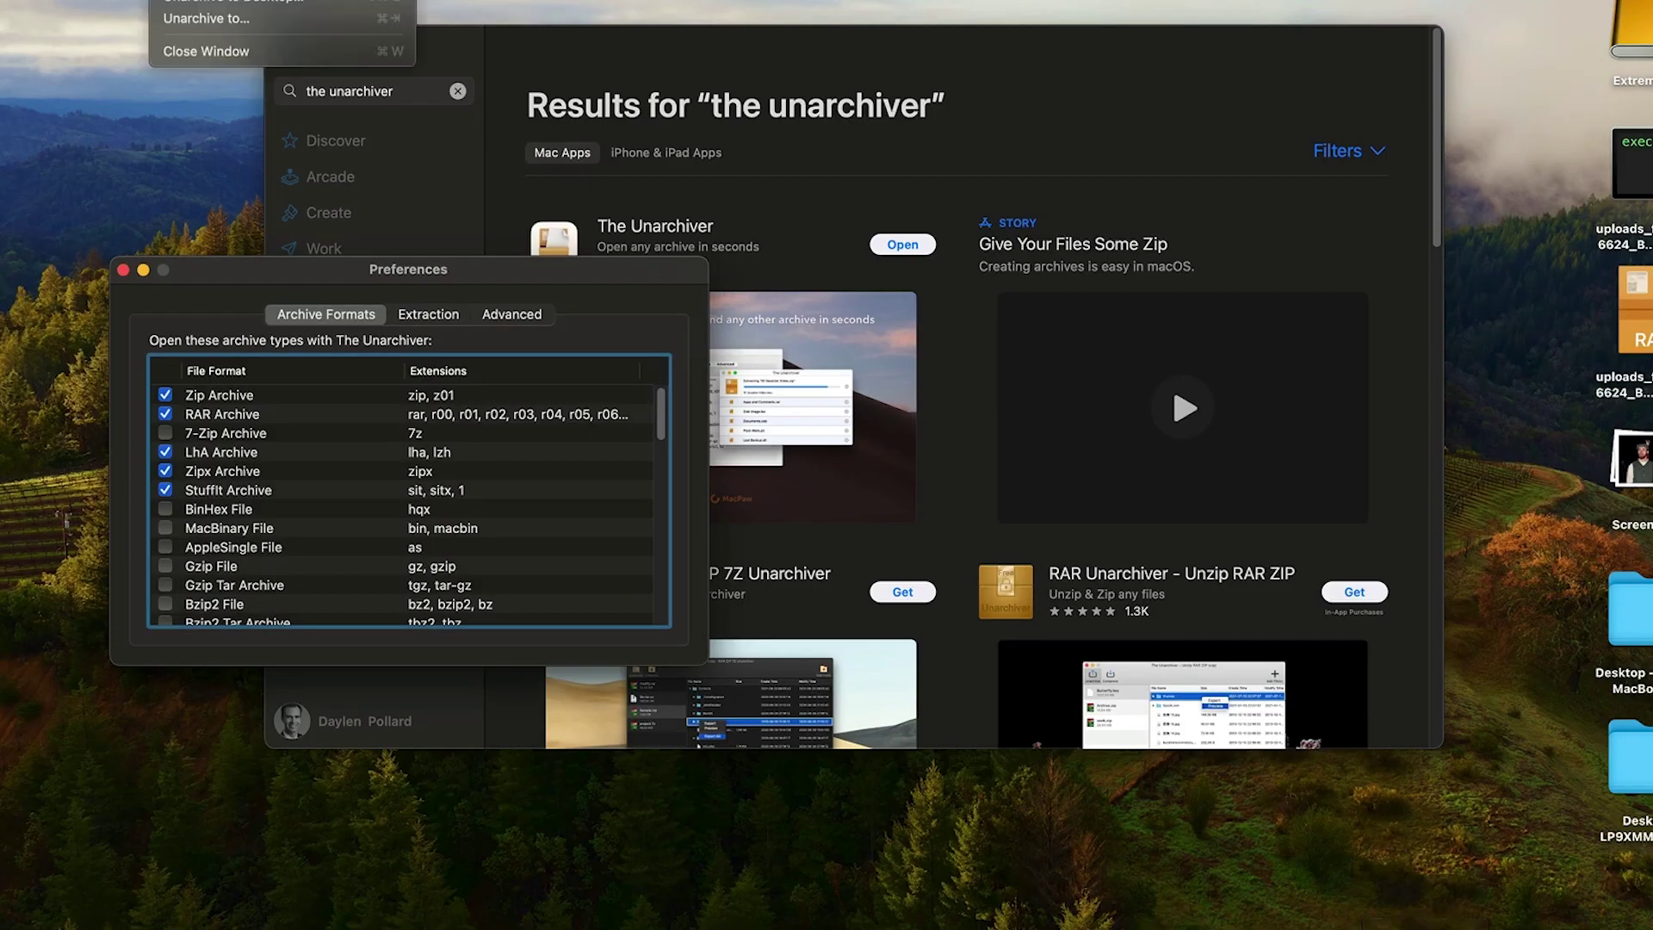
pyautogui.click(219, 19)
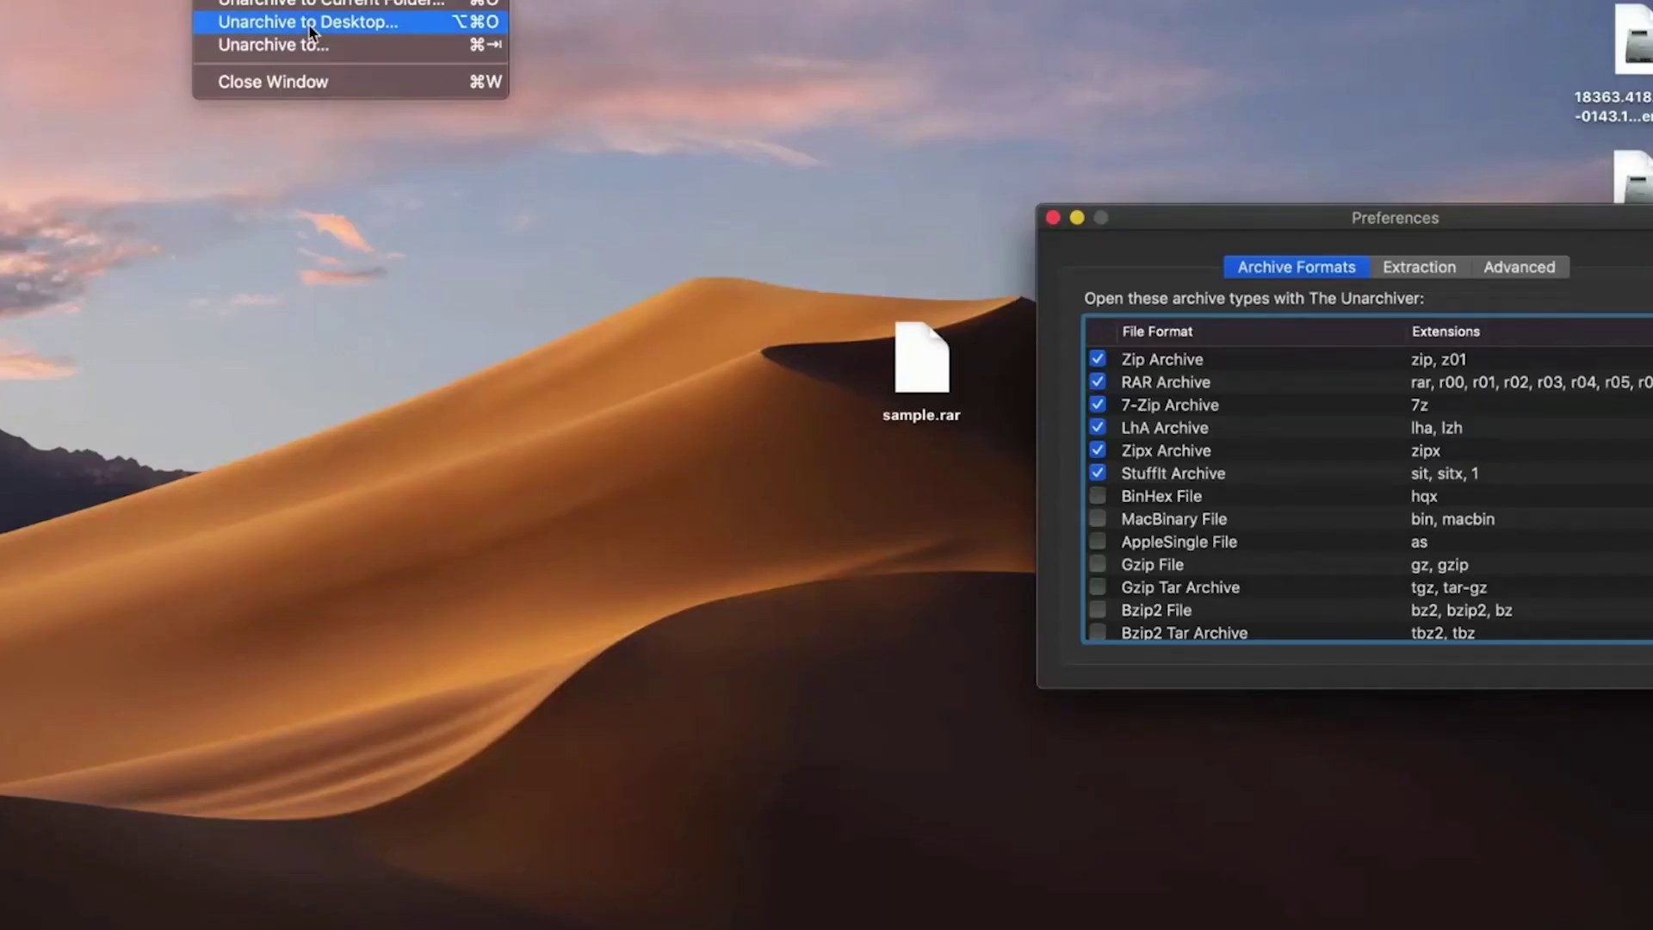
pyautogui.click(310, 24)
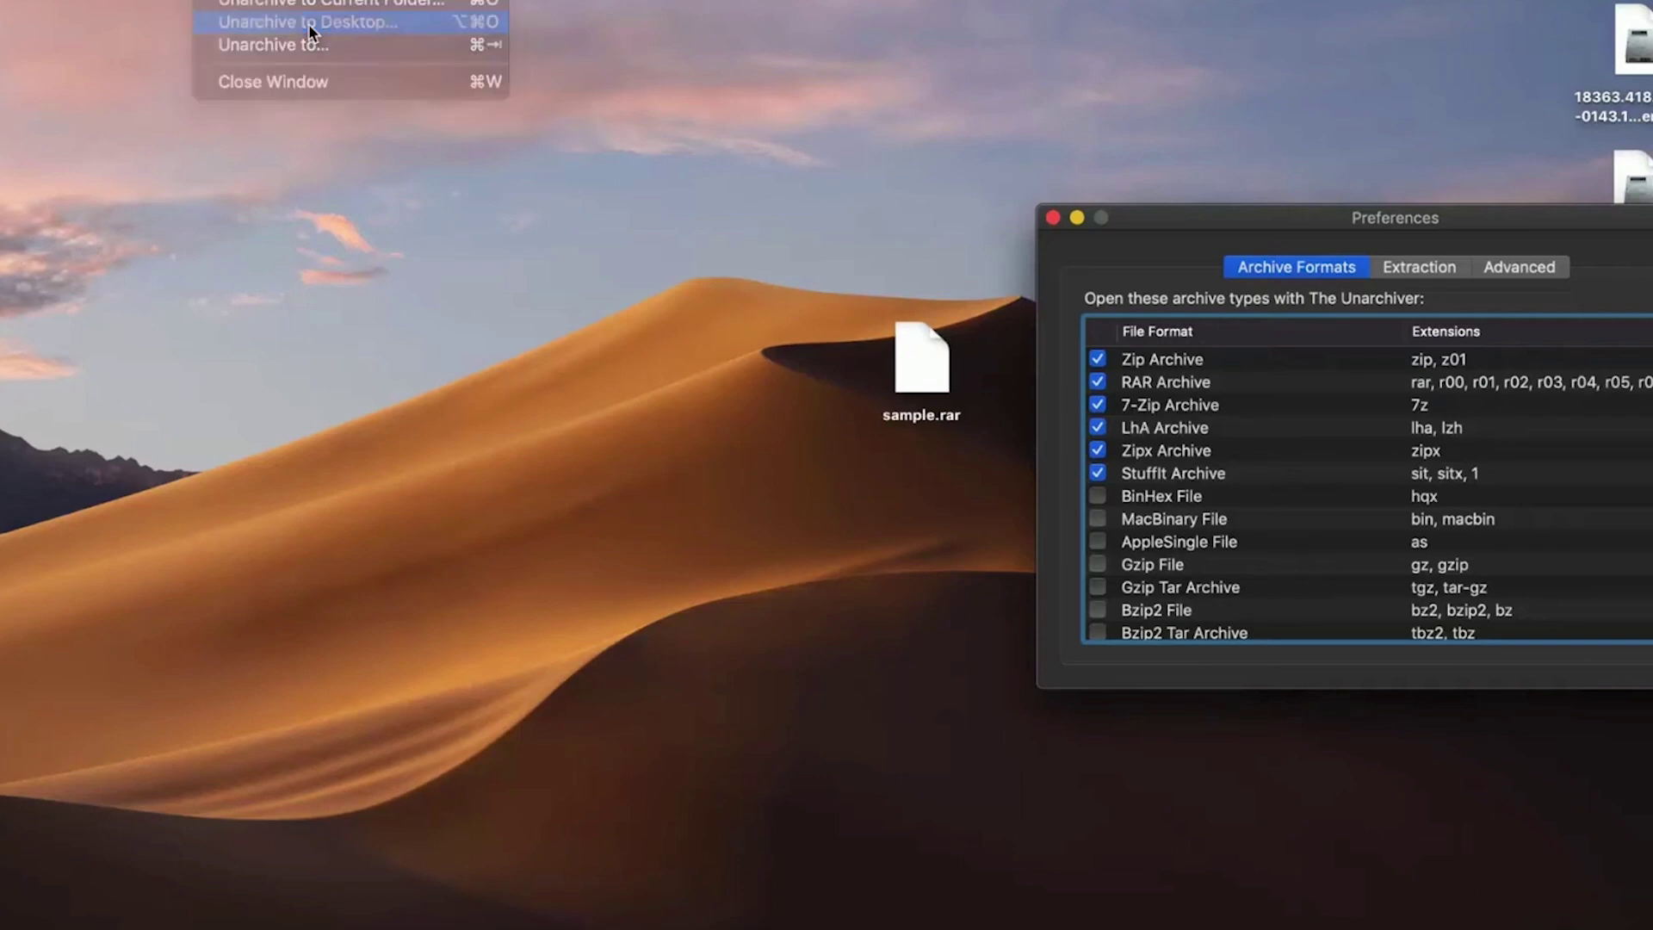
pyautogui.click(654, 191)
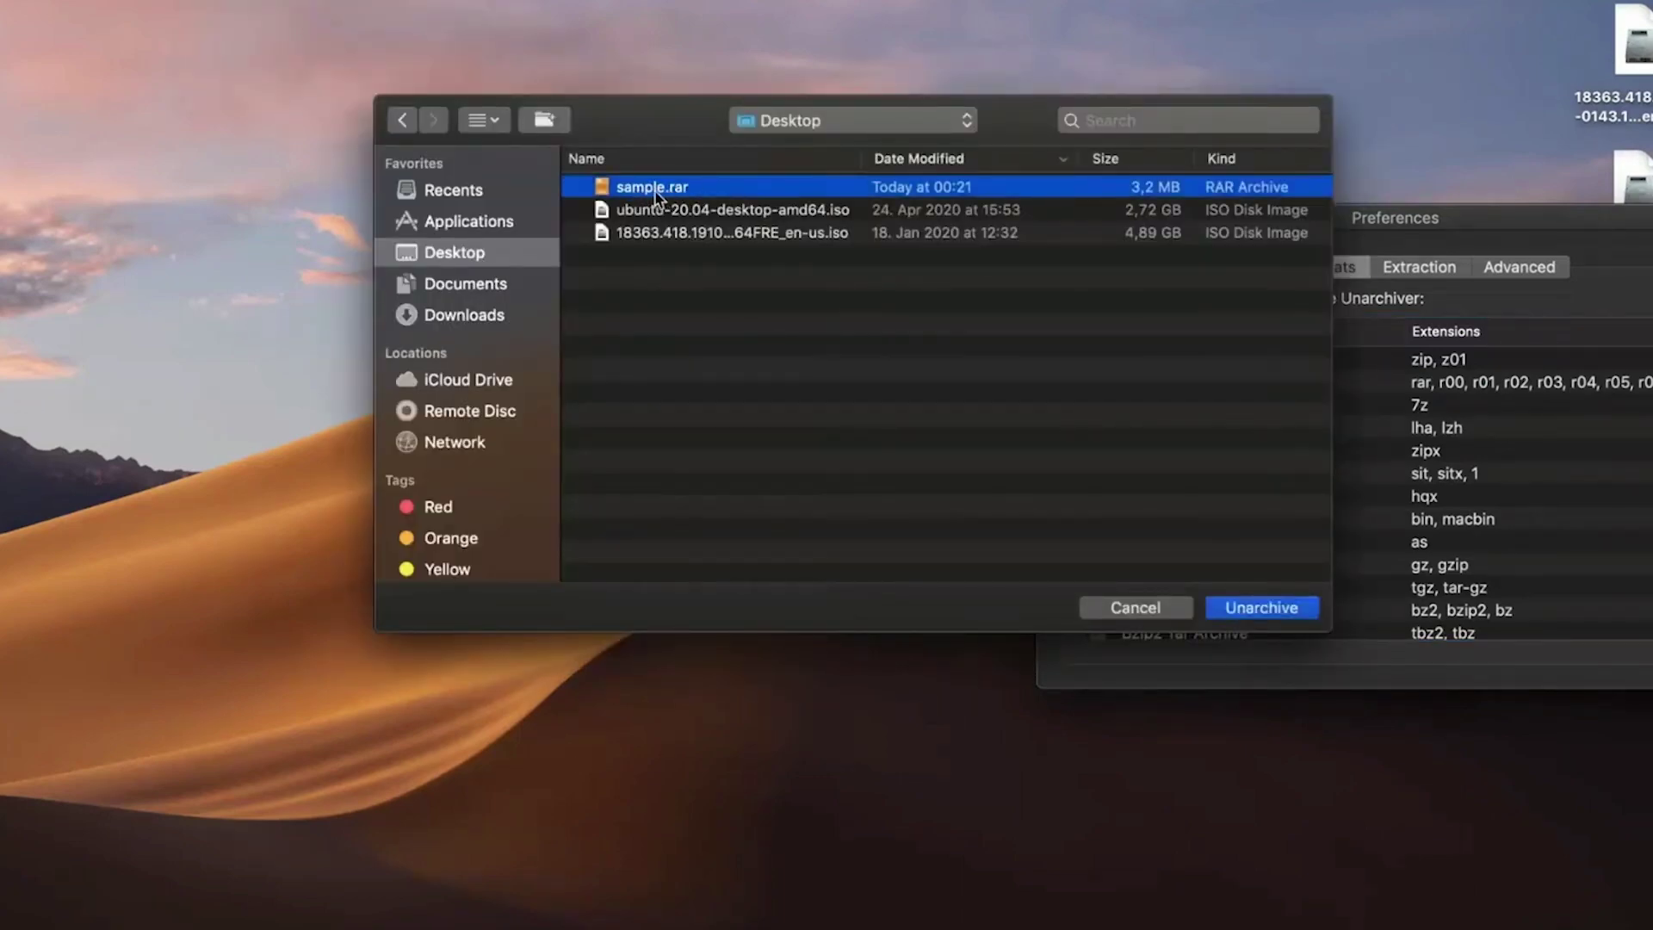
pyautogui.click(1256, 610)
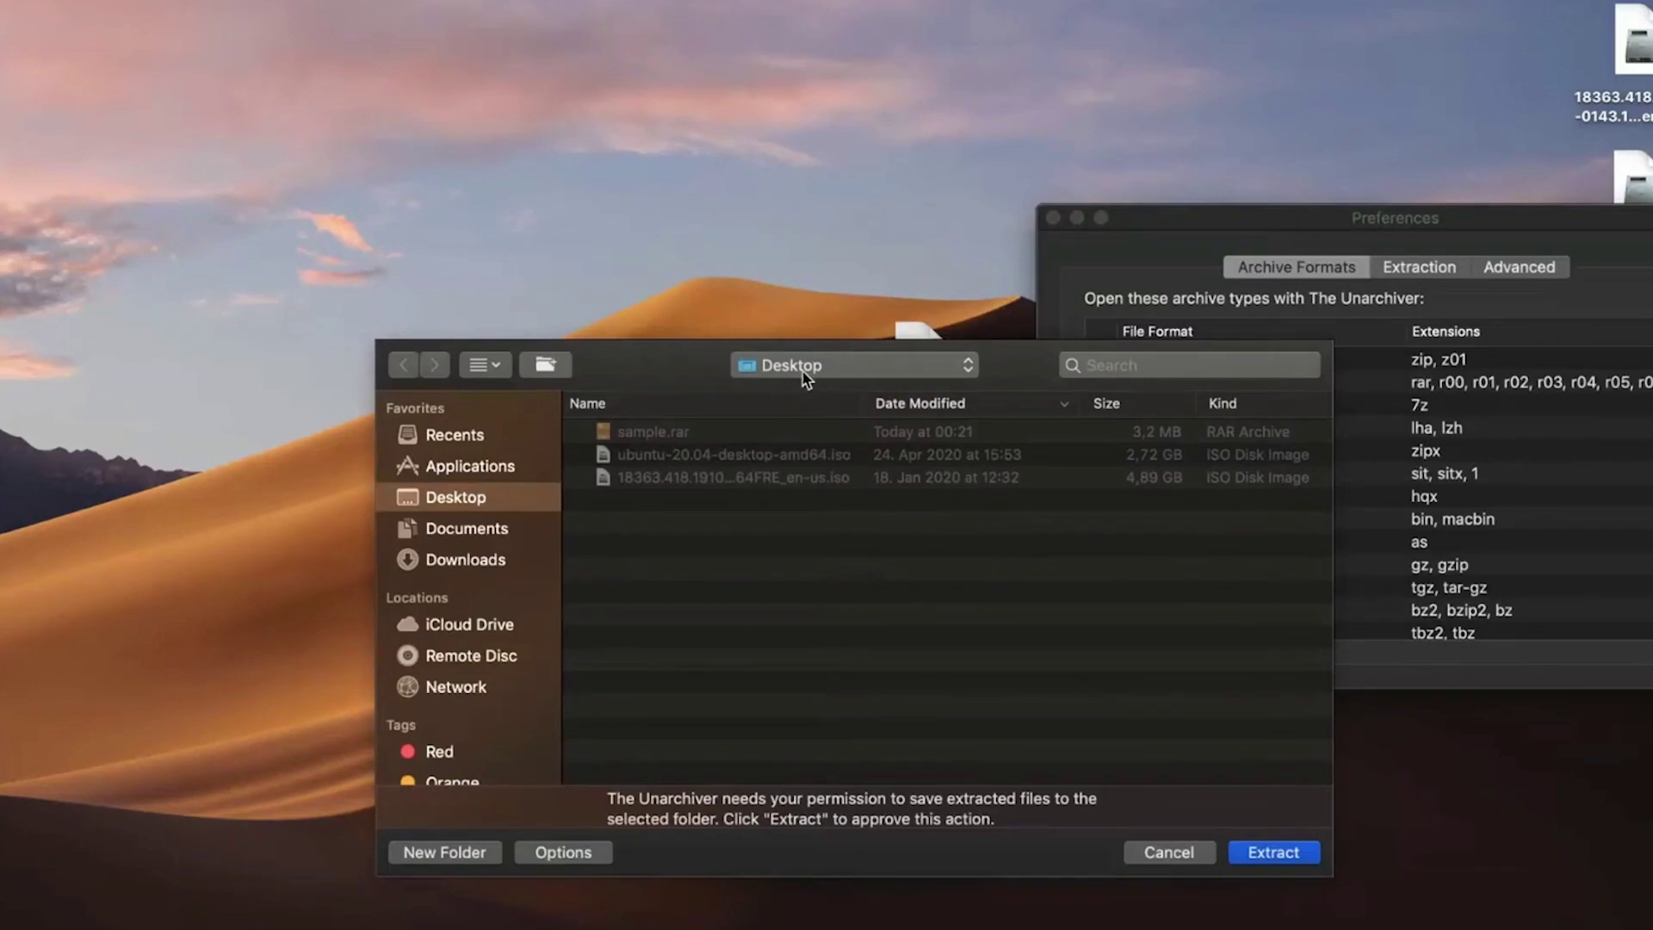
pyautogui.click(1274, 854)
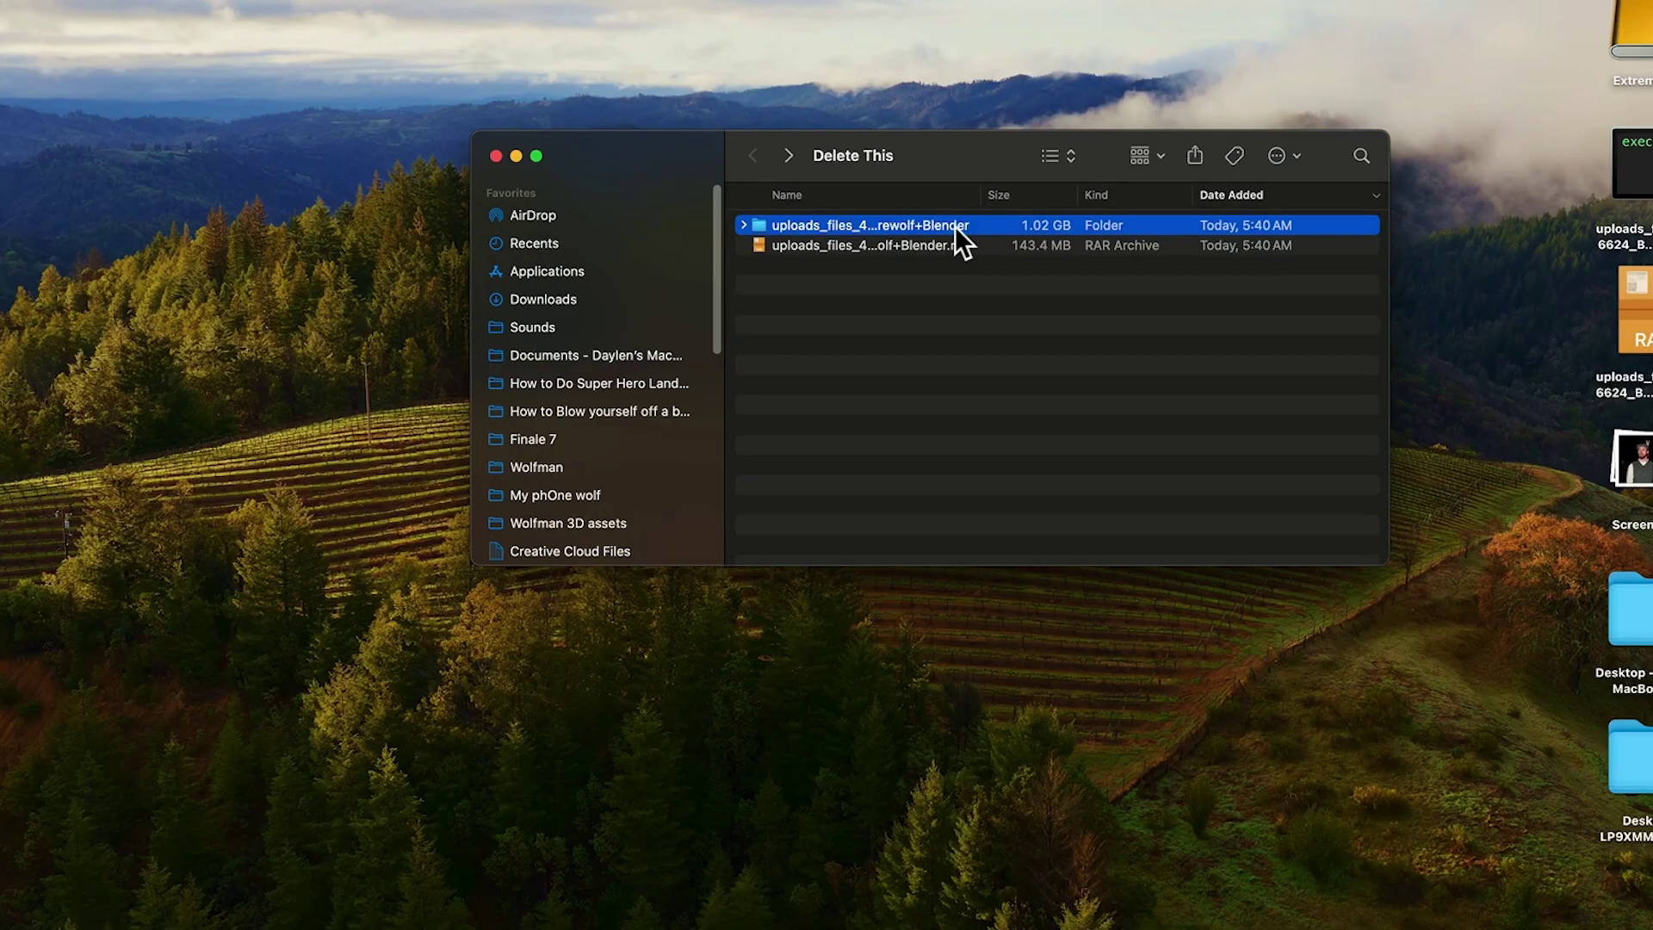
# Open the extracted Baruk the Werewolf Blender folder in Finder and check its .blend files
pyautogui.doubleClick(954, 226)
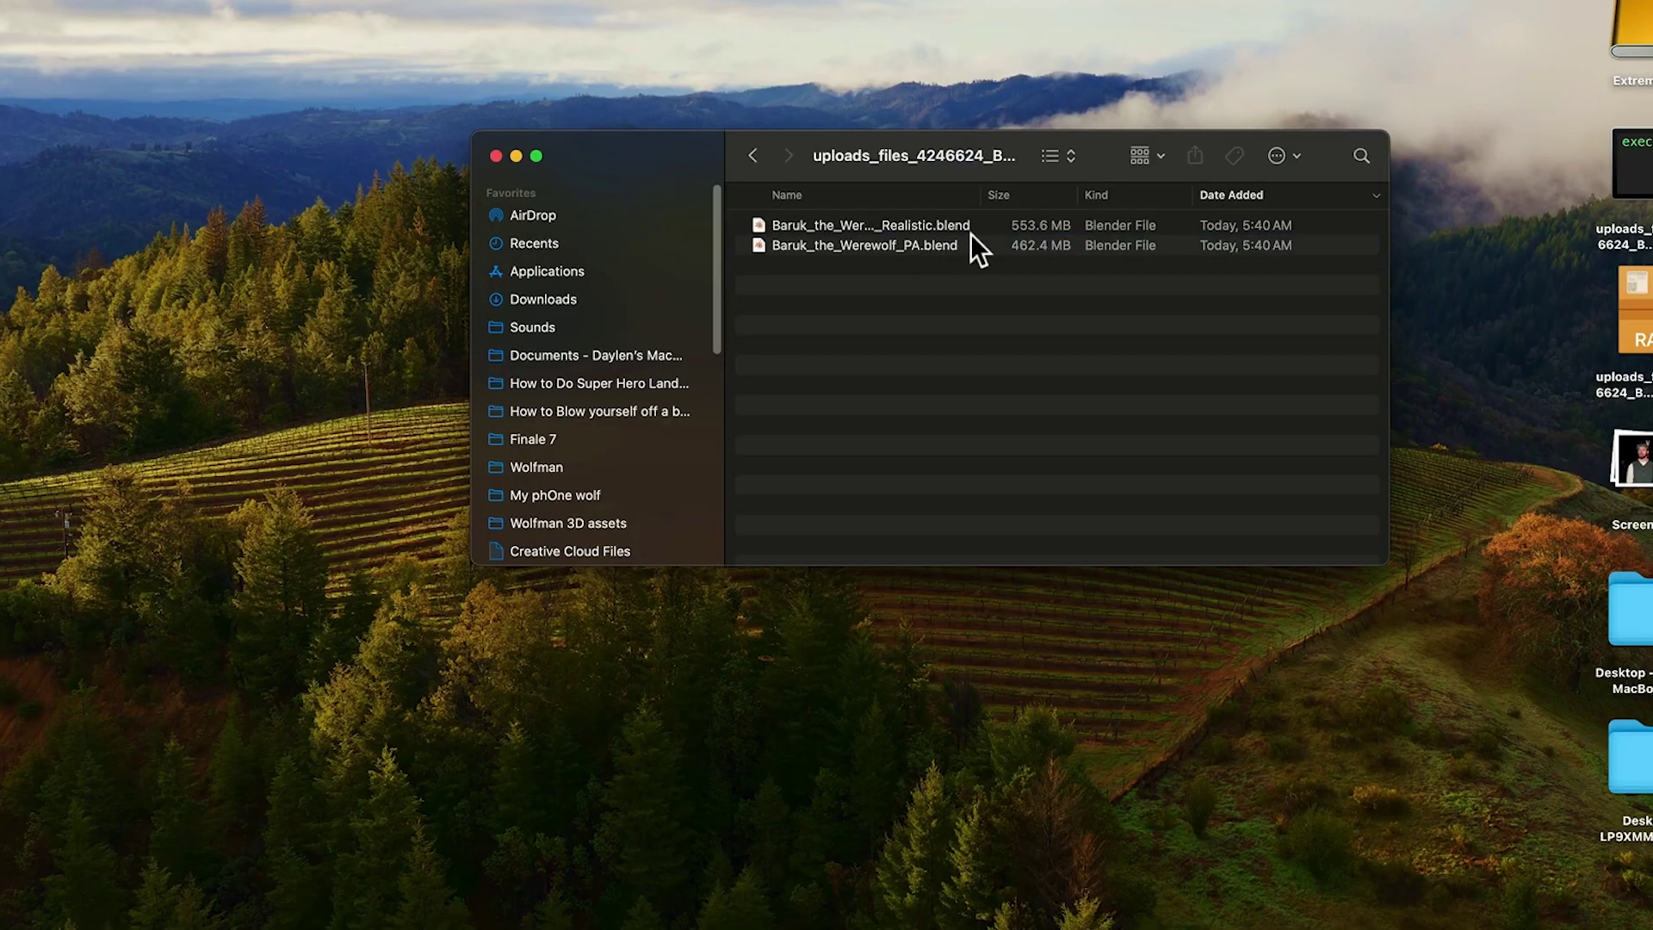
pyautogui.click(921, 249)
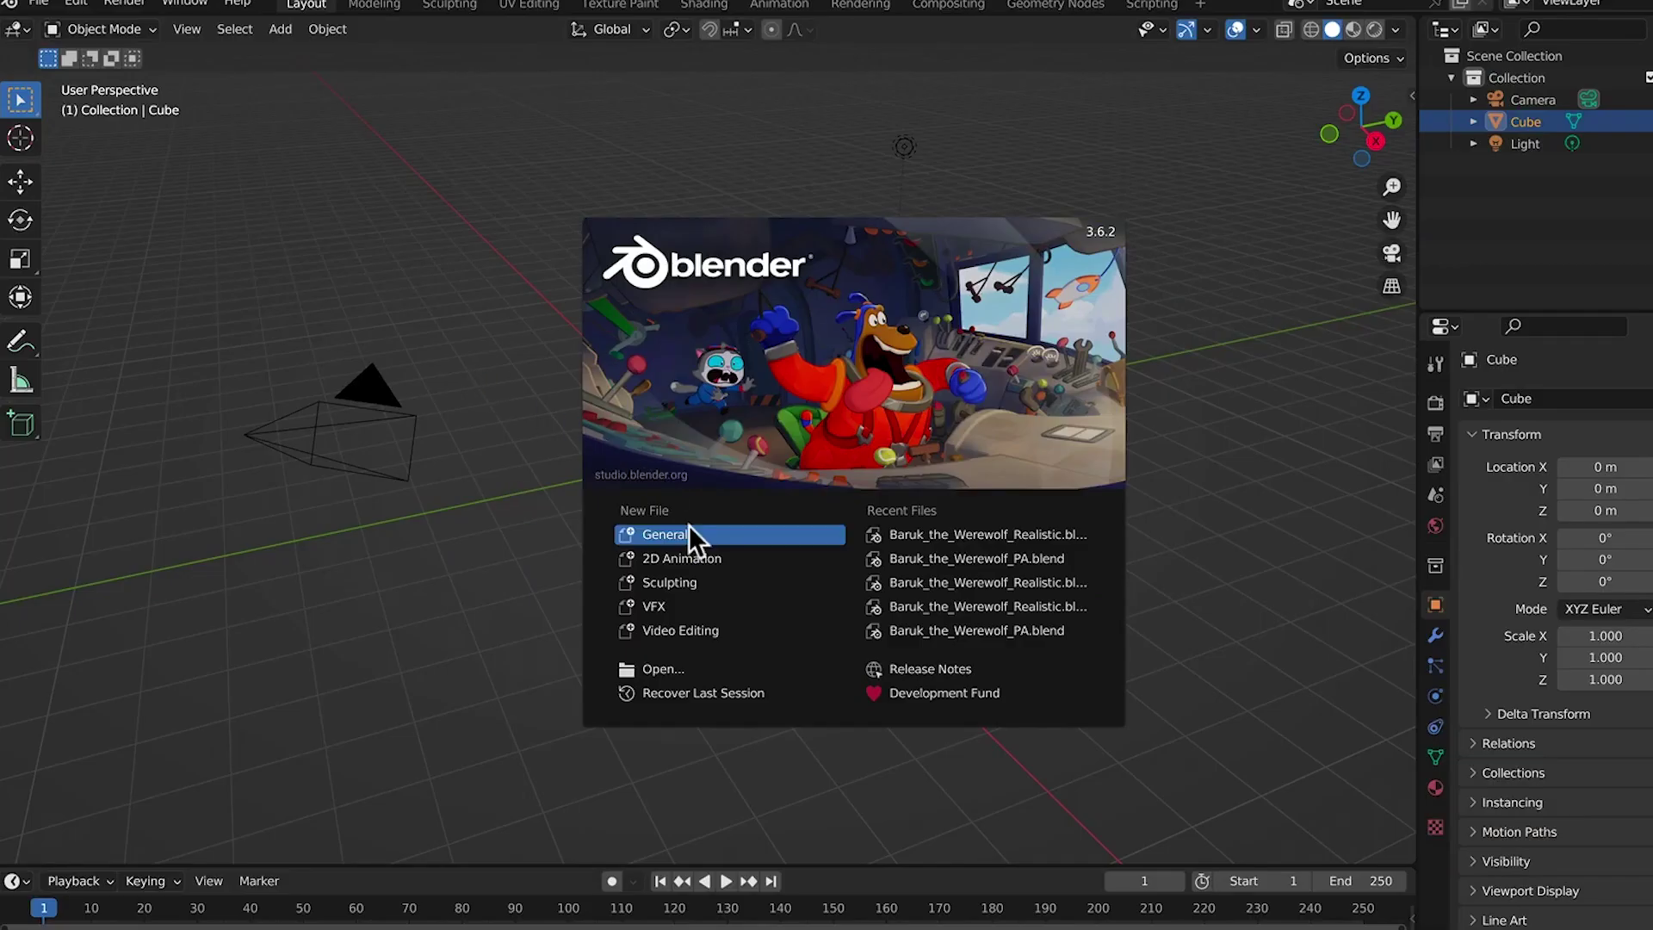
# Switch to Blender, start a General file and open Baruk_the_Werewolf_Realistic.blend
pyautogui.click(689, 527)
pyautogui.click(35, 4)
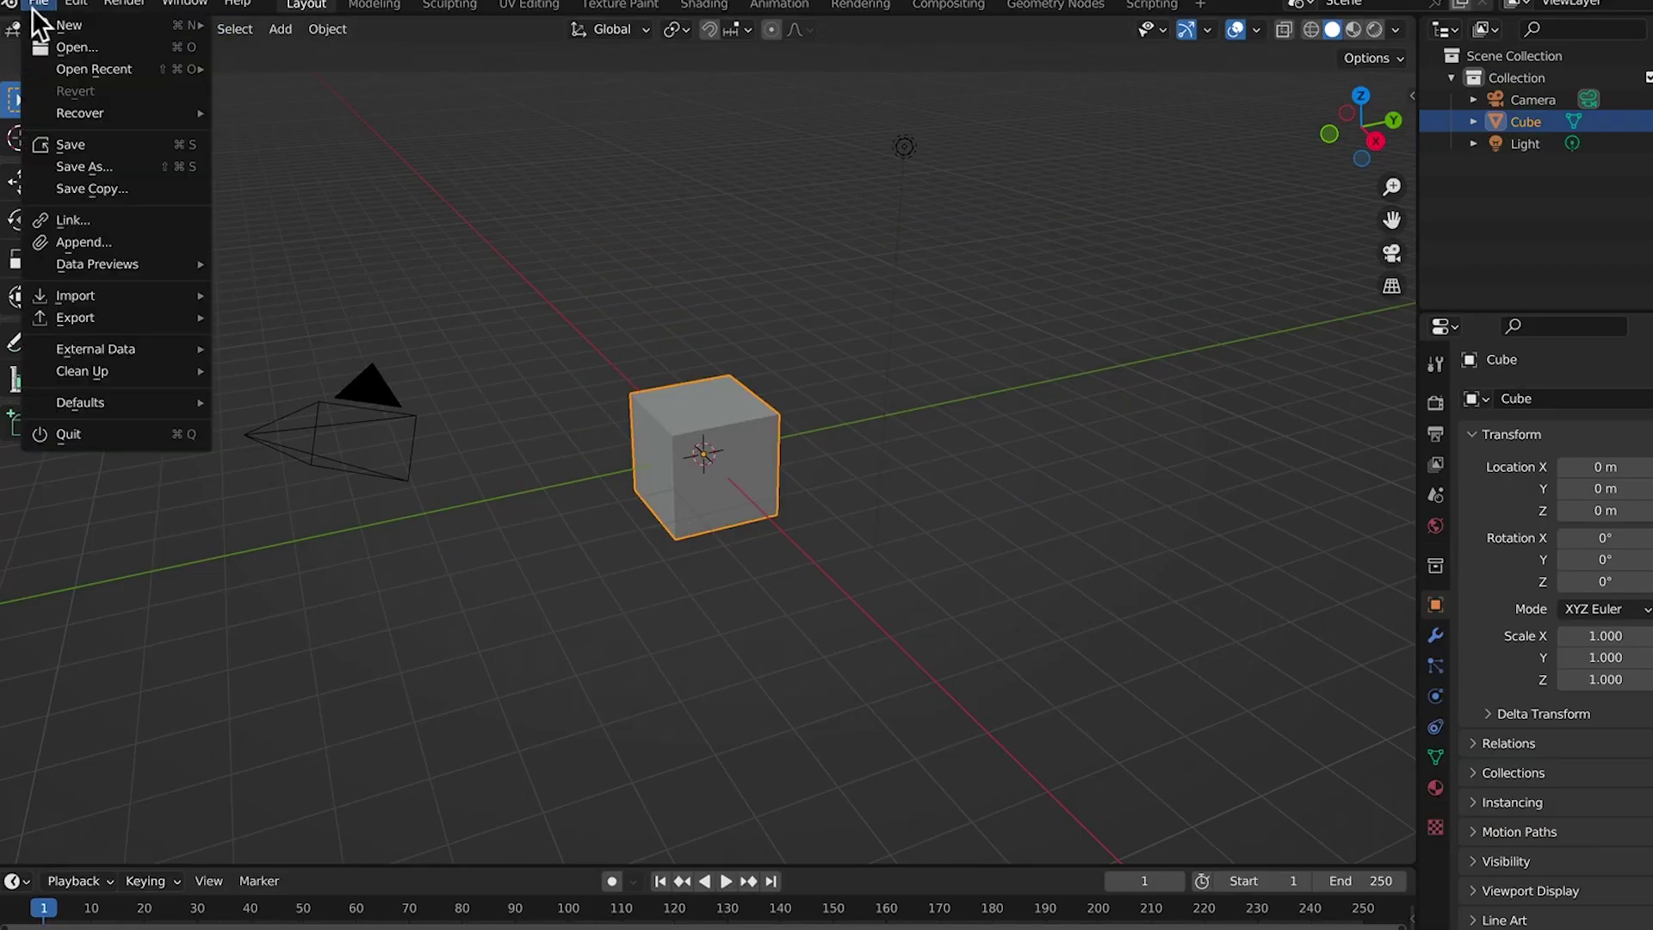
pyautogui.click(55, 41)
pyautogui.click(401, 371)
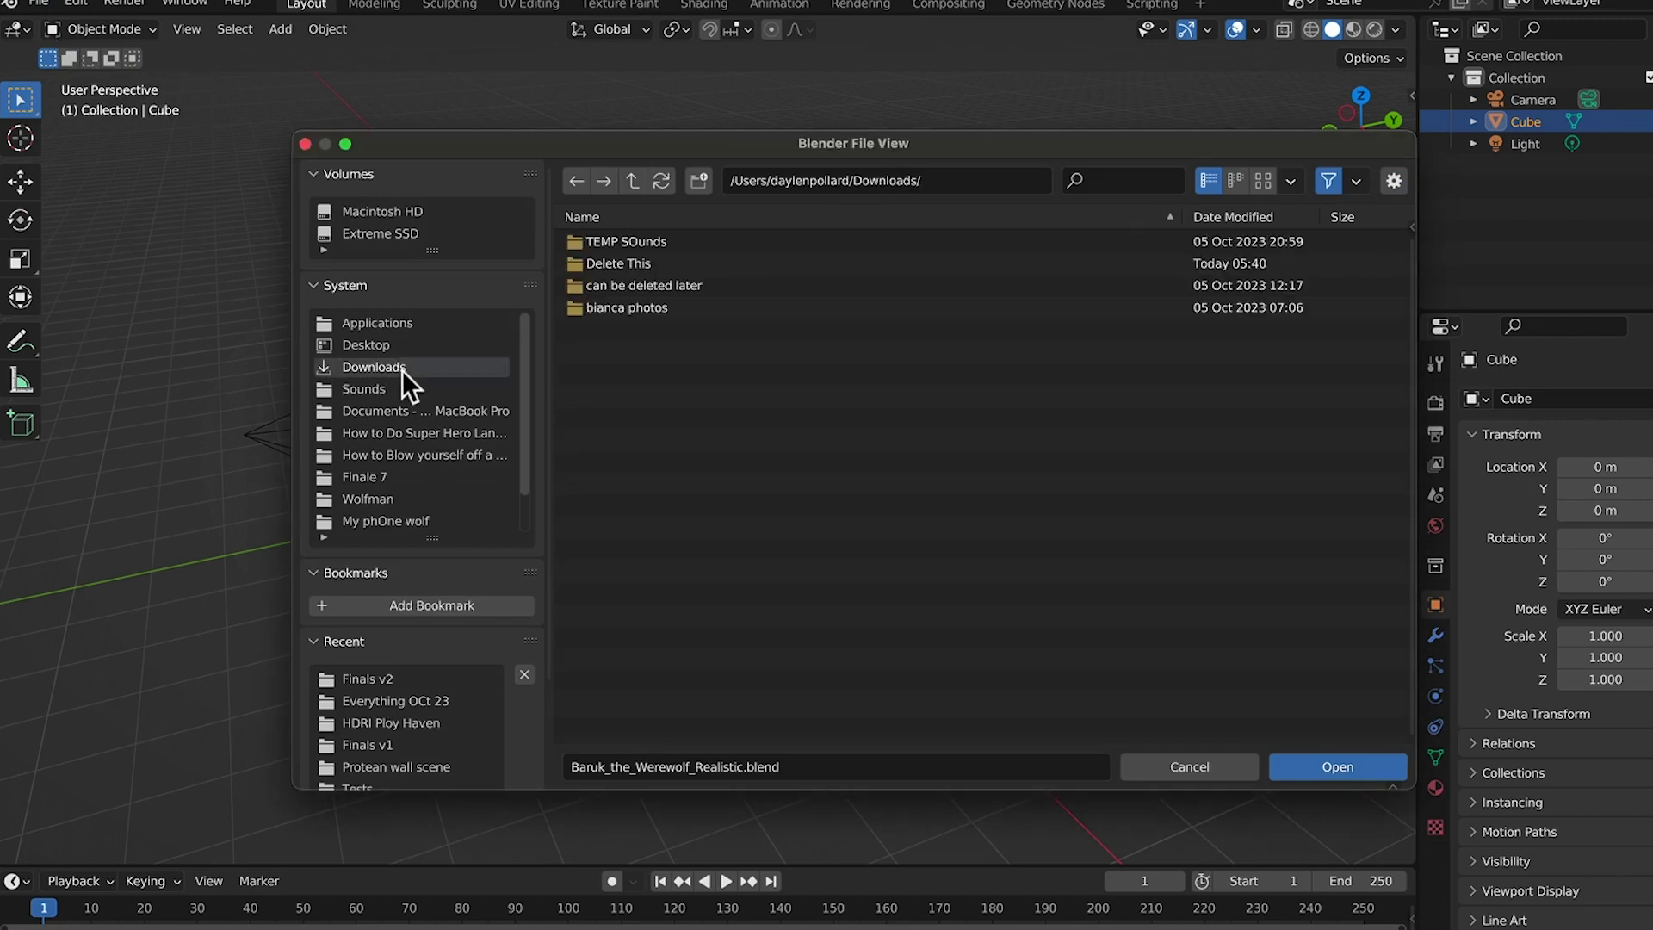
pyautogui.click(634, 312)
pyautogui.click(1393, 774)
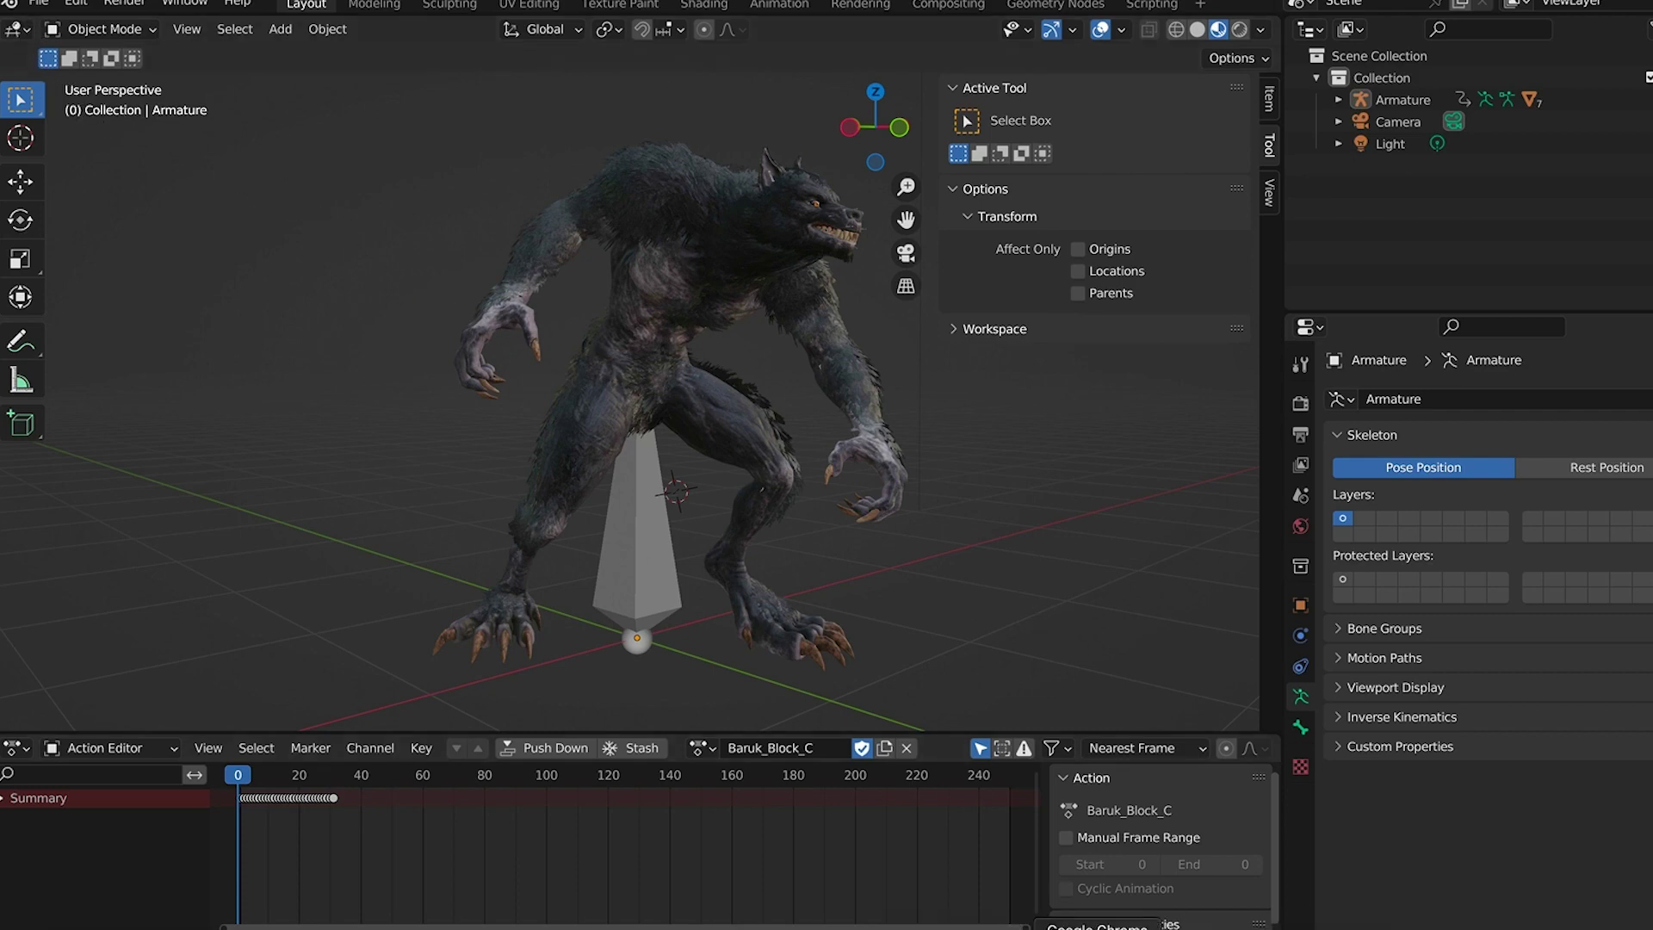
# Switch to Chrome, open the Mixamo site and select the Mutant from its characters
pyautogui.click(1098, 927)
pyautogui.click(789, 405)
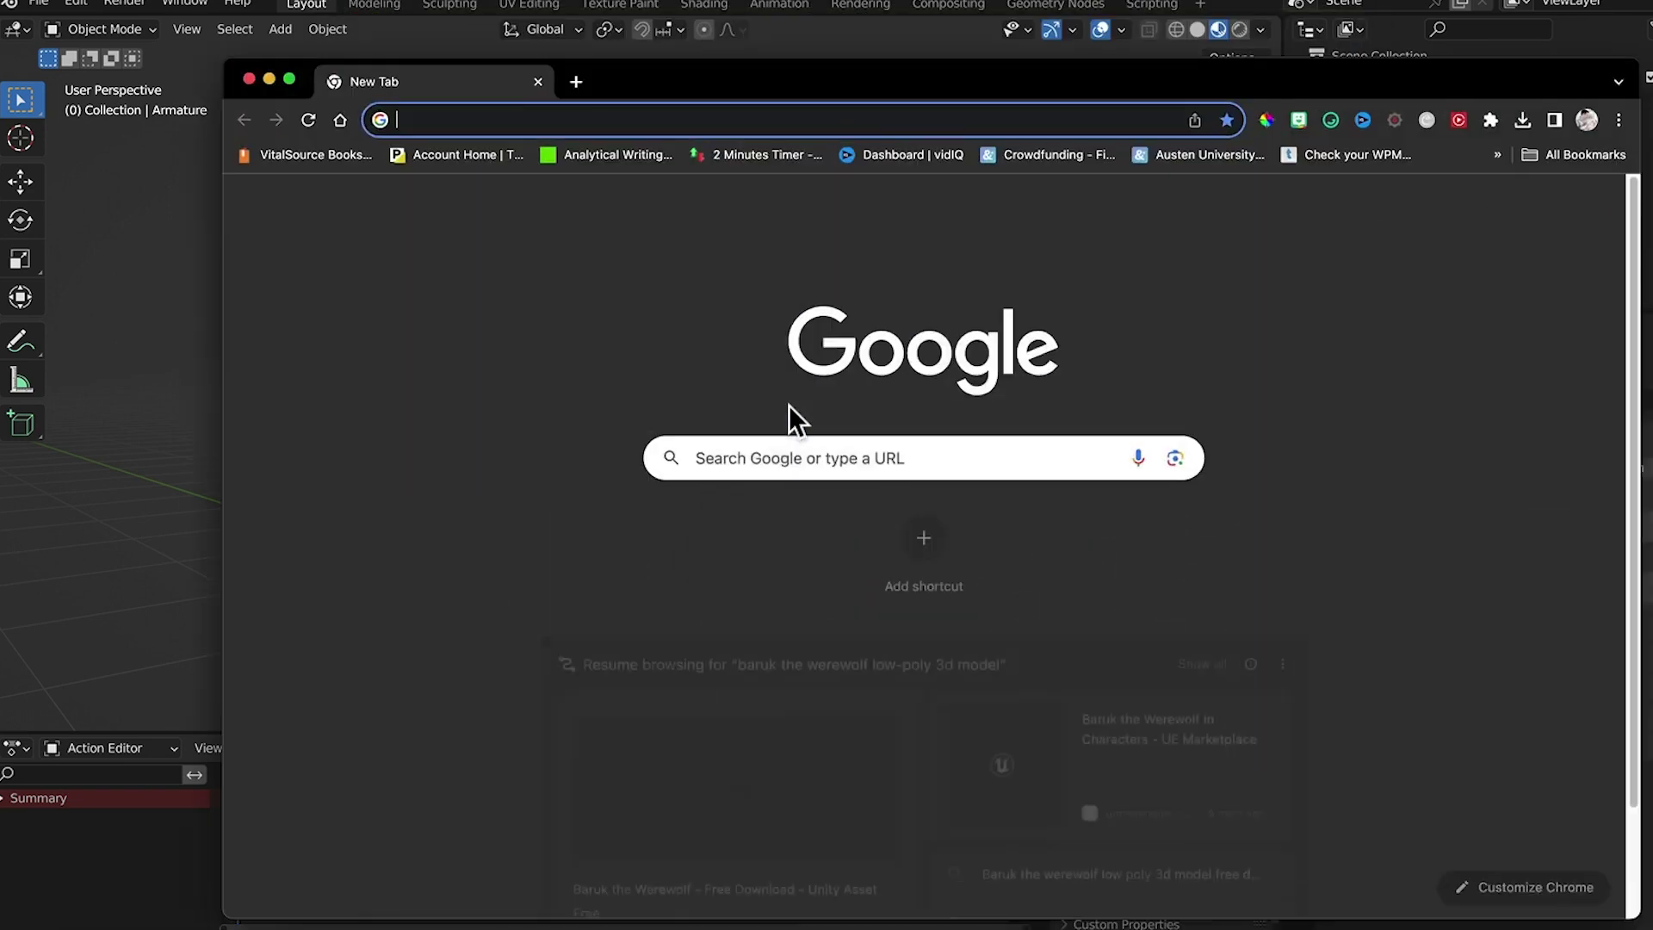
pyautogui.write('mixa')
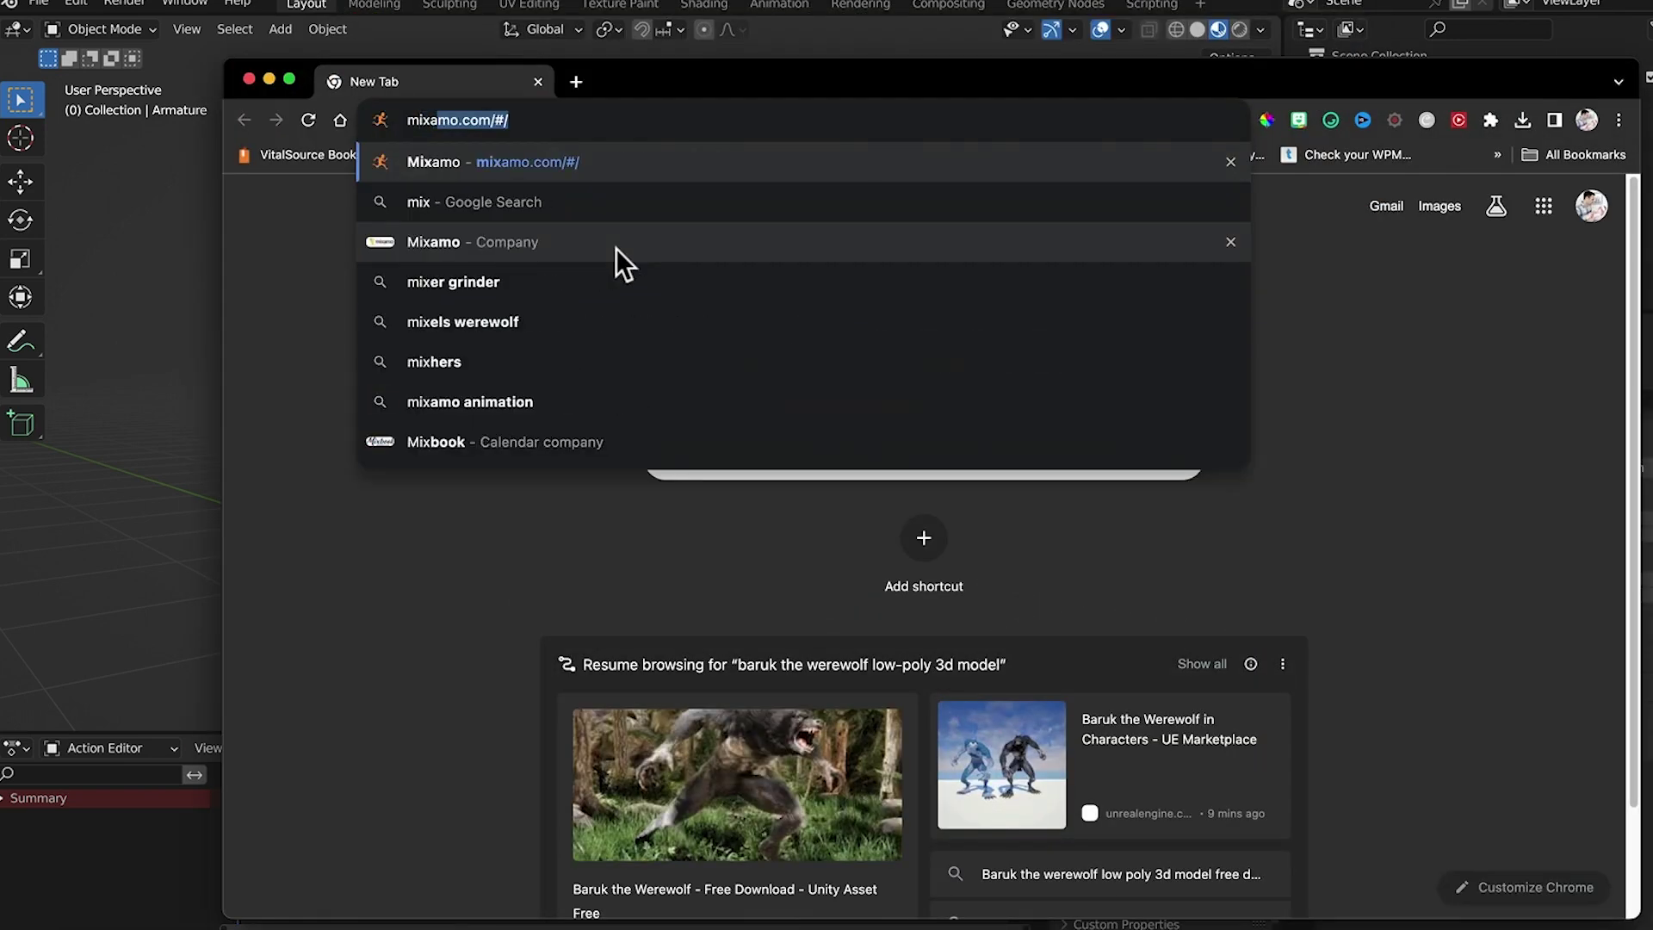
pyautogui.click(408, 160)
pyautogui.click(523, 177)
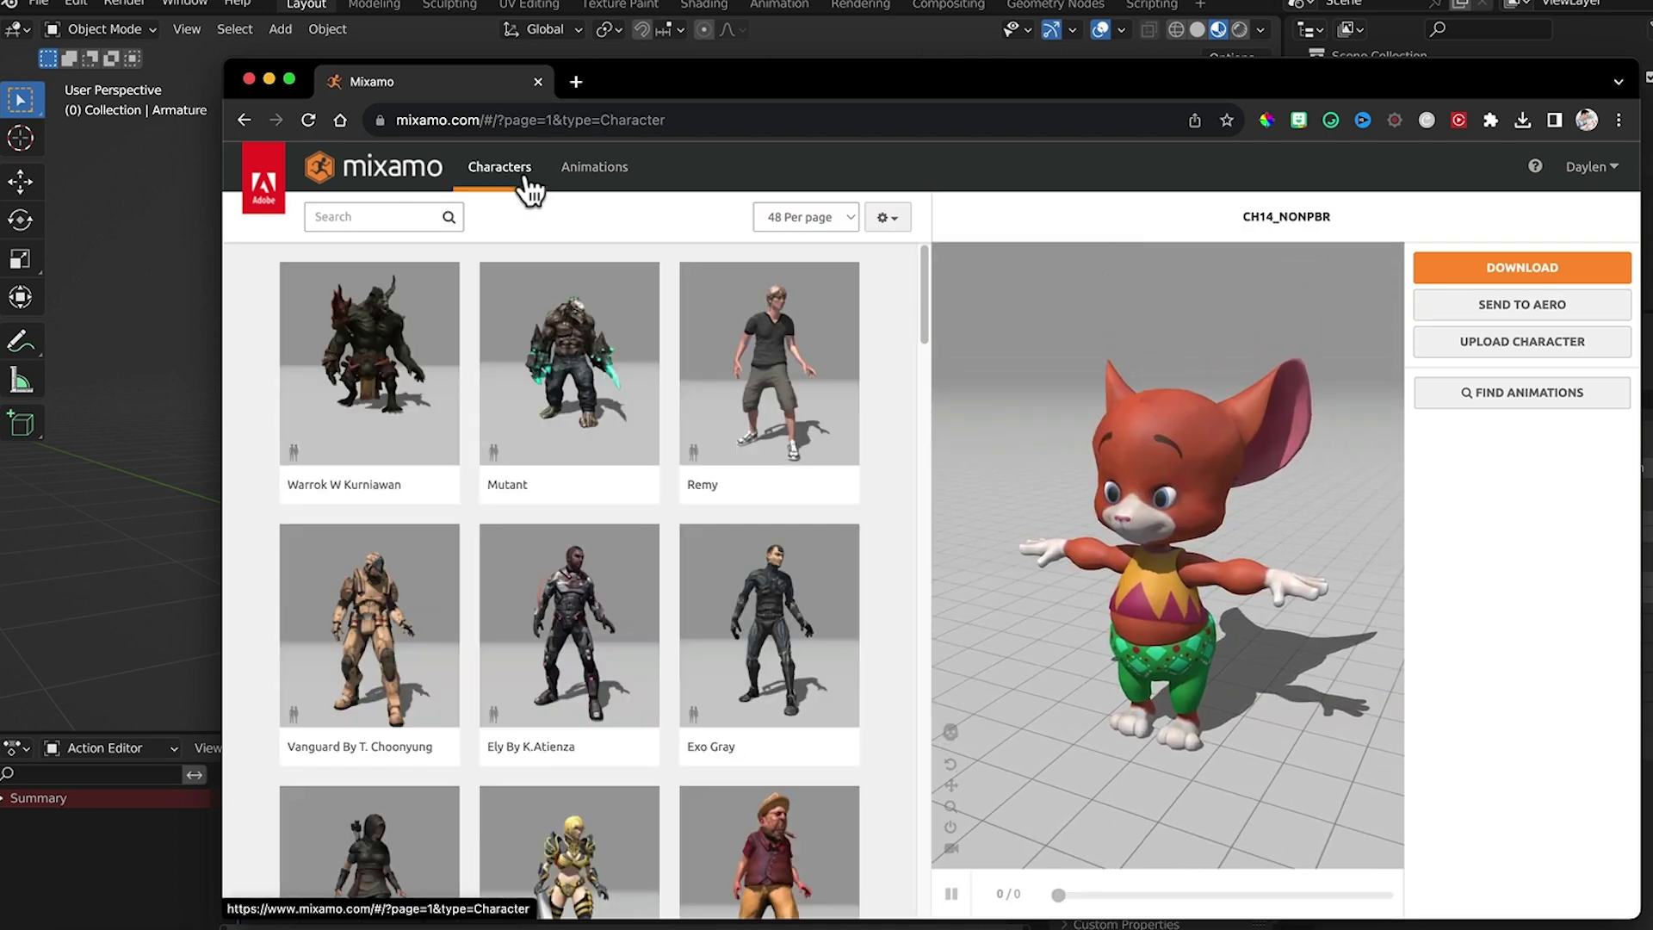
pyautogui.click(586, 379)
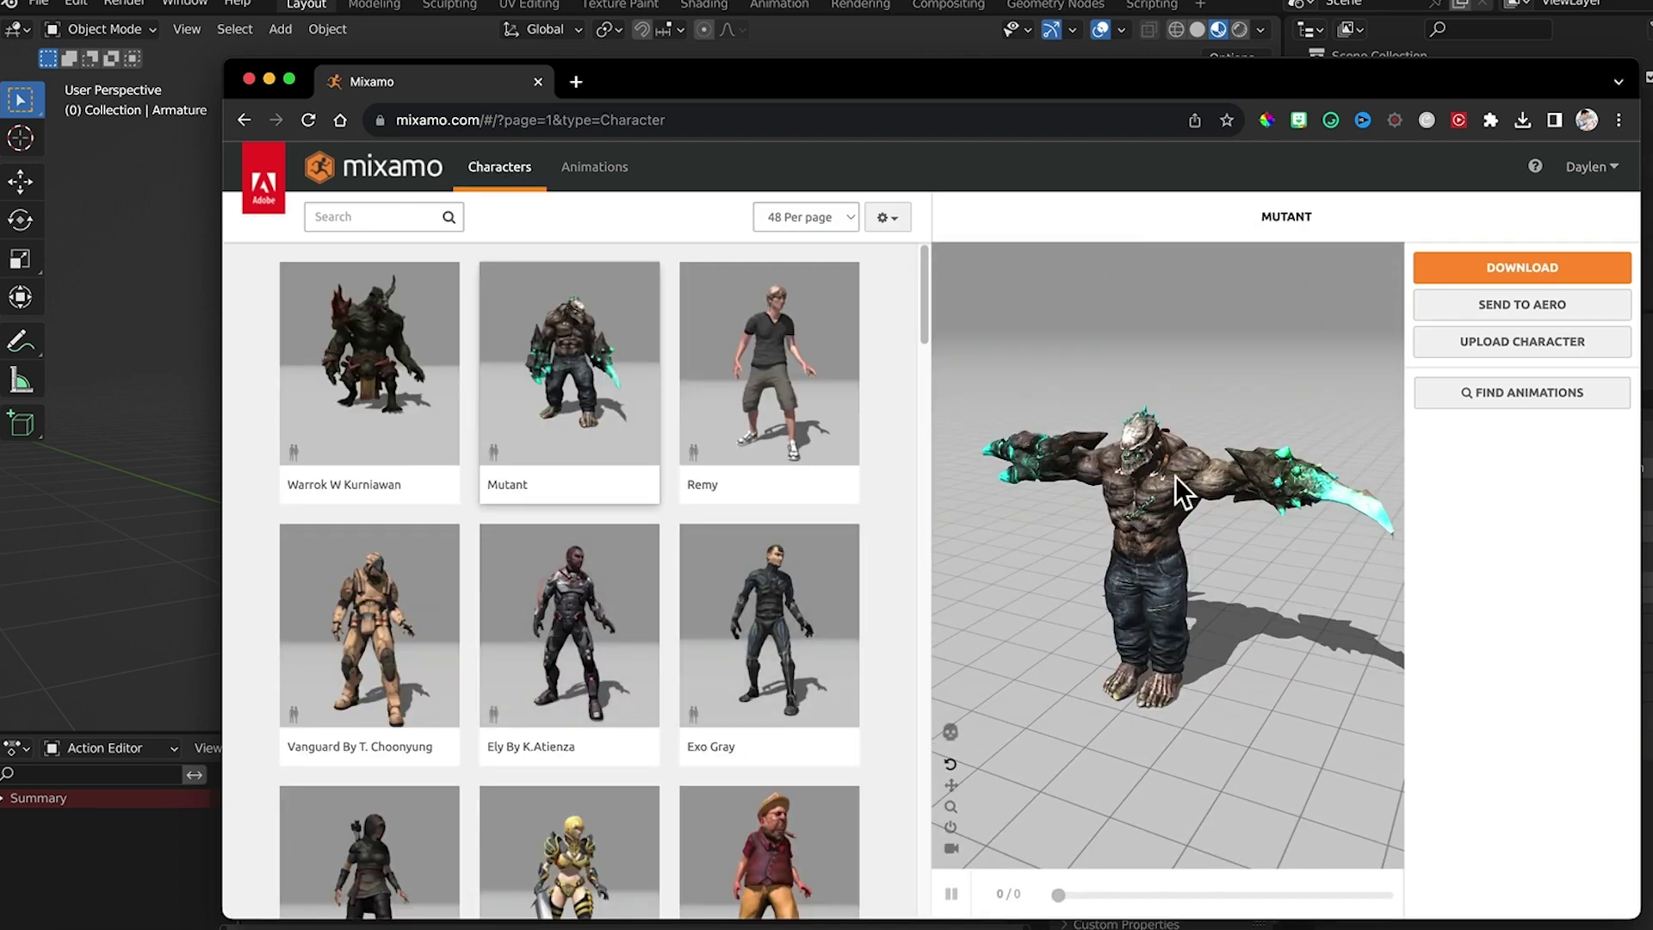
# Open the Mutant's Back Flip To Uppercut animation and set its download to FBX Binary, With Skin, 24 frames per second
pyautogui.click(595, 168)
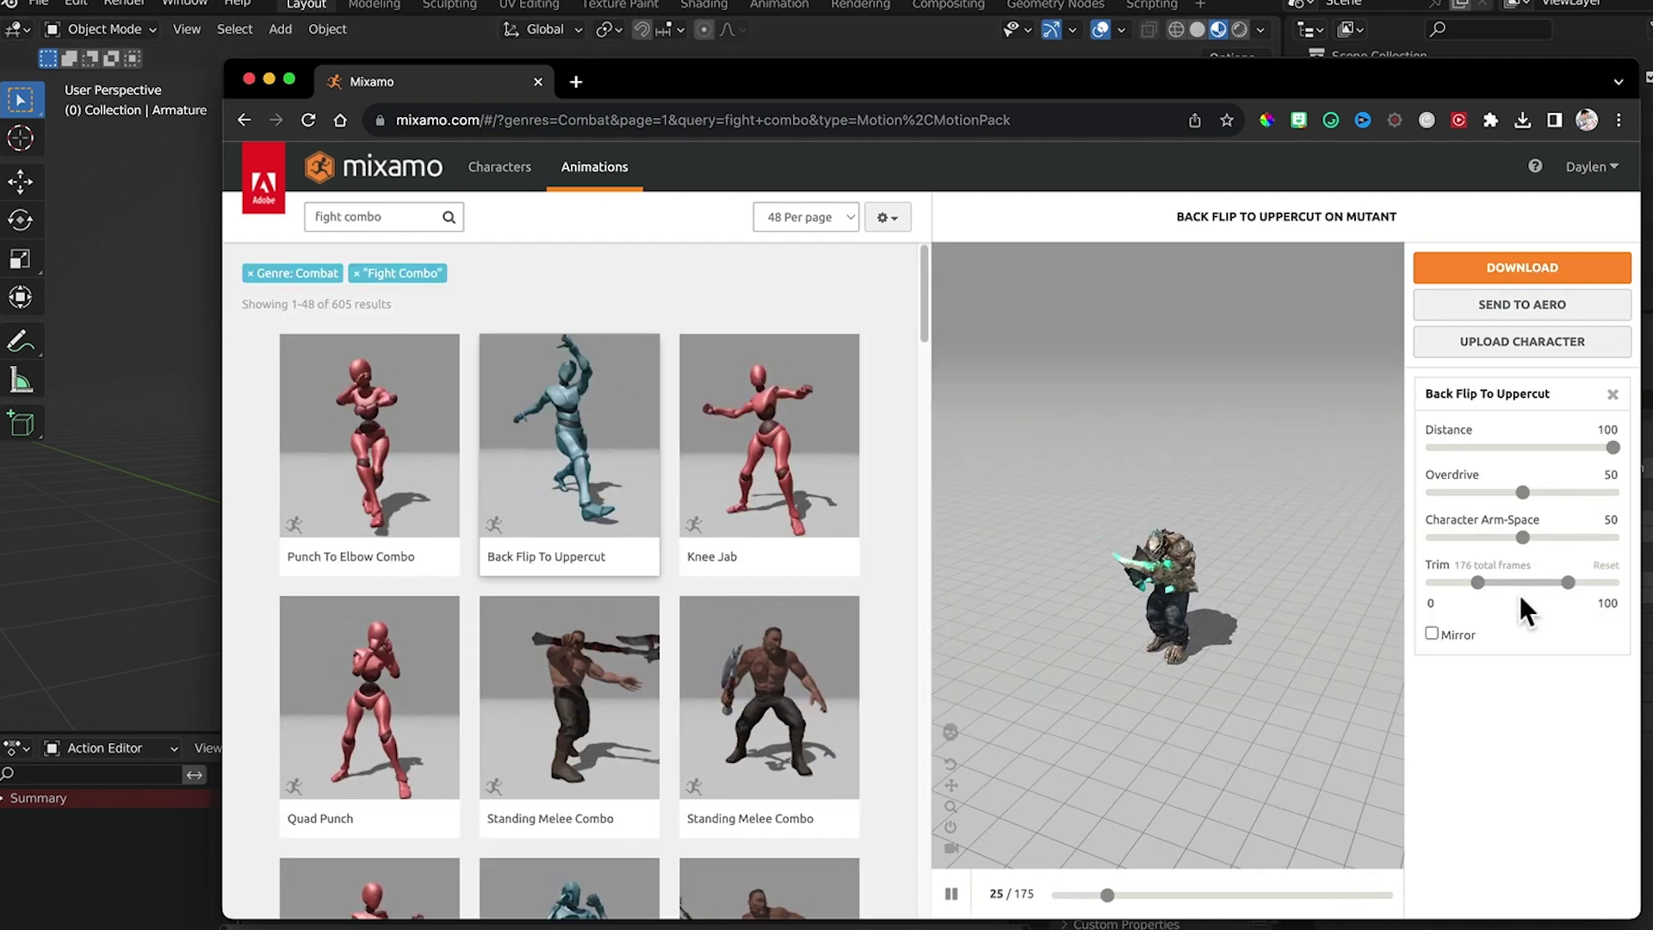
pyautogui.click(1523, 267)
pyautogui.click(796, 350)
pyautogui.click(795, 351)
pyautogui.click(1017, 350)
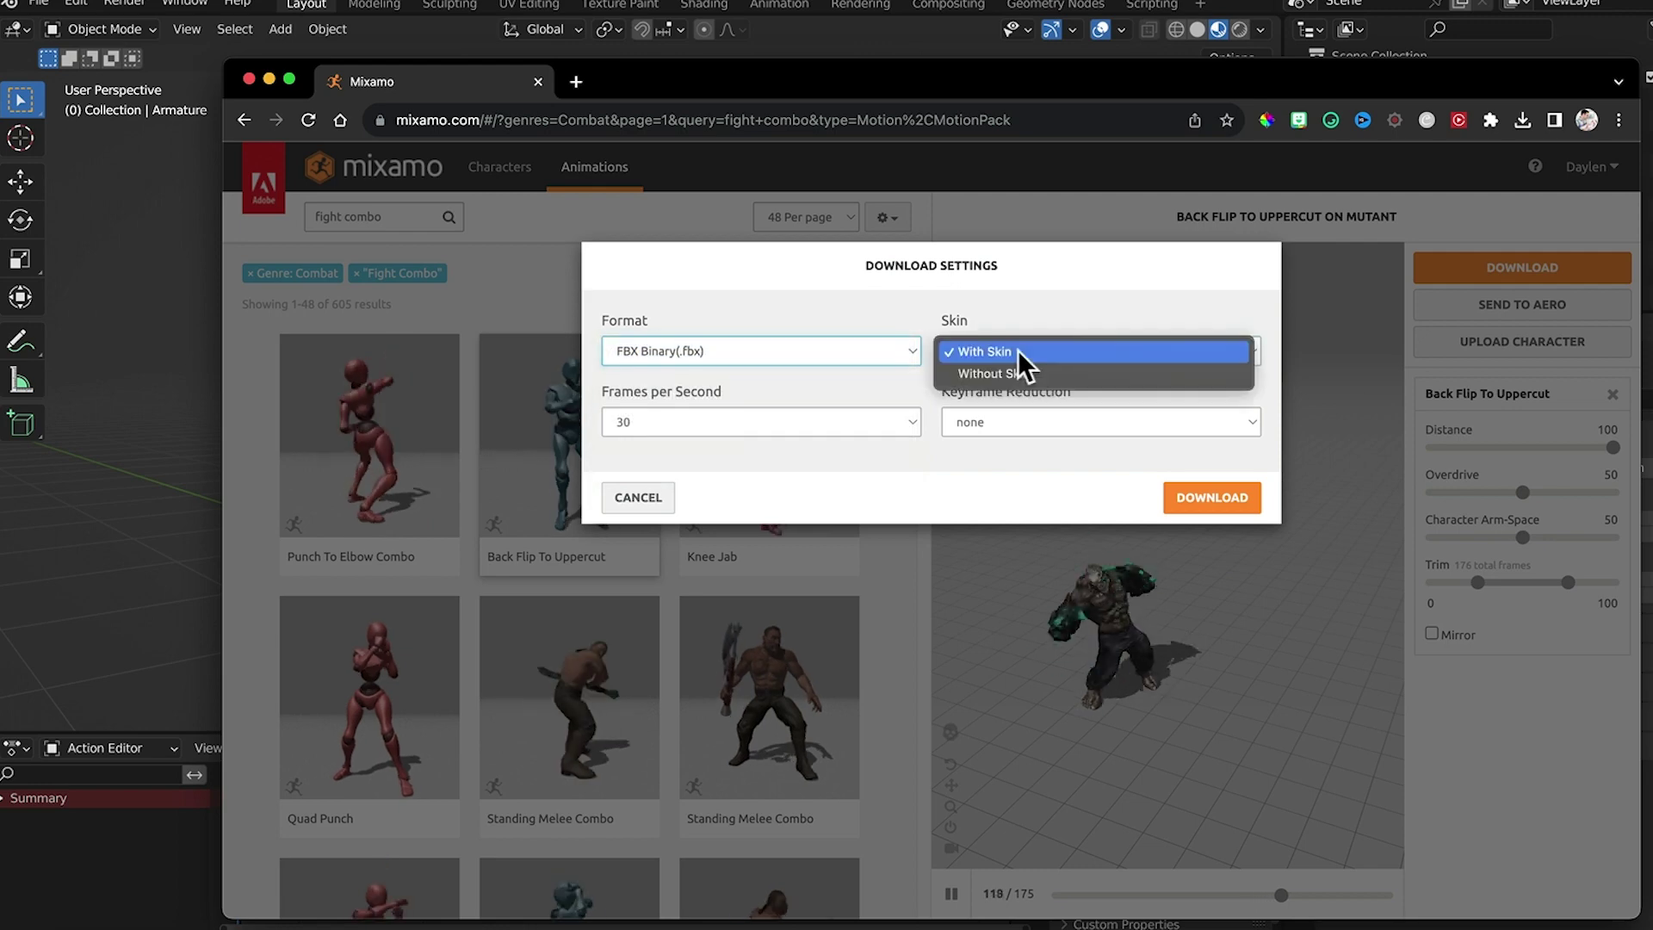
pyautogui.click(1019, 353)
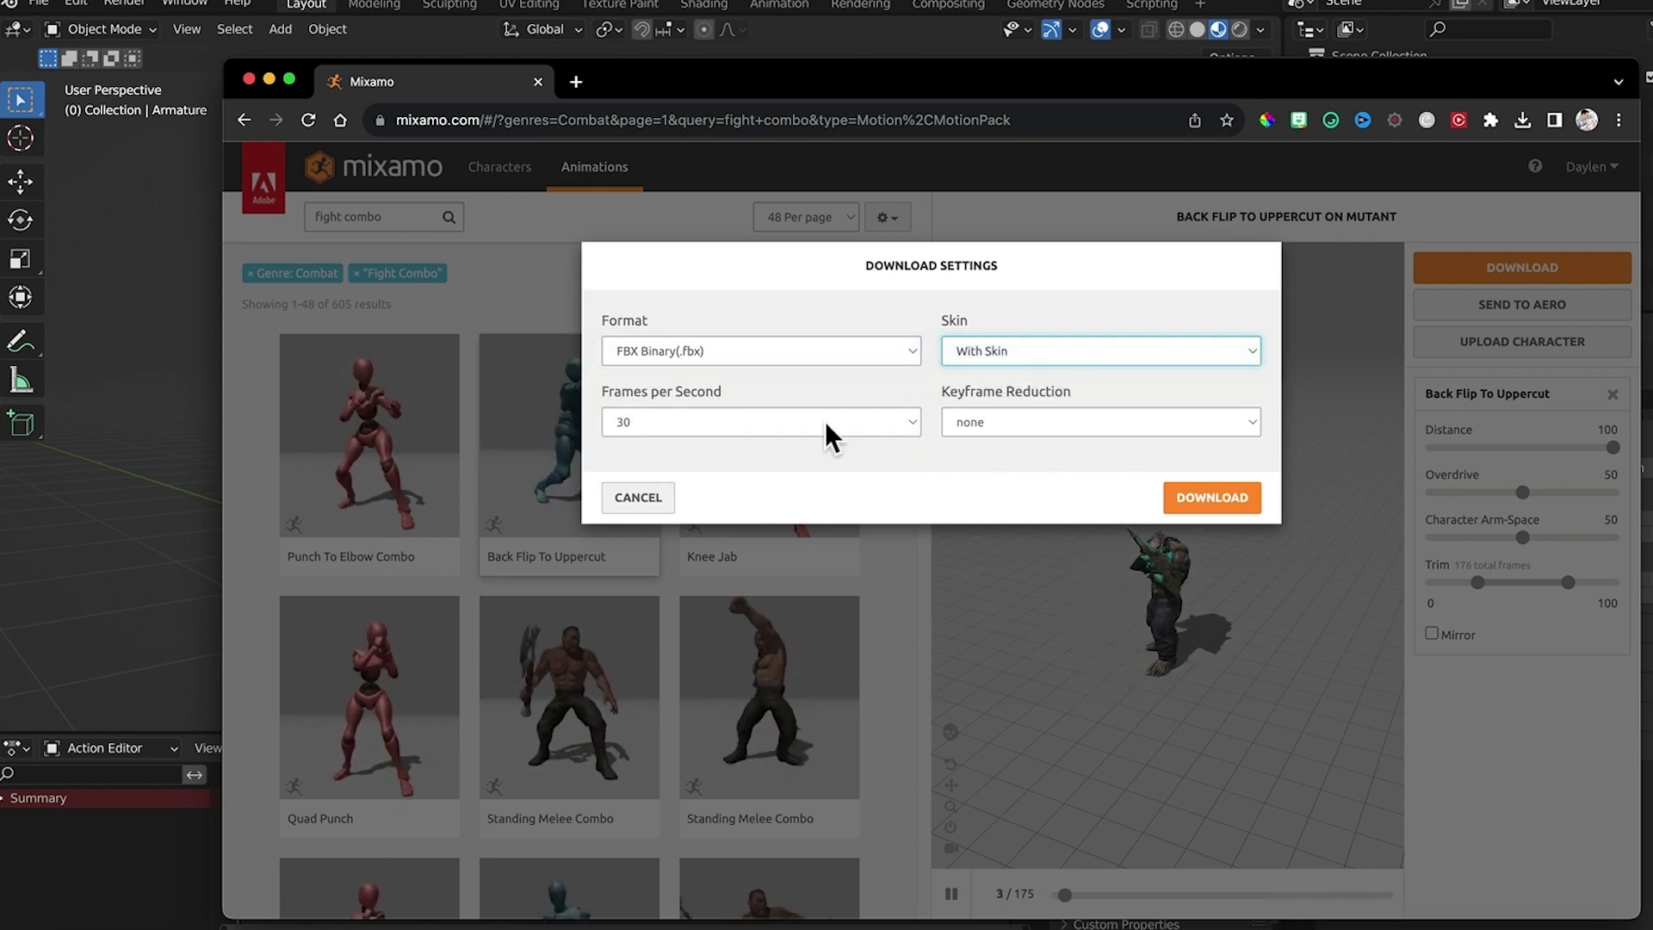
pyautogui.click(818, 422)
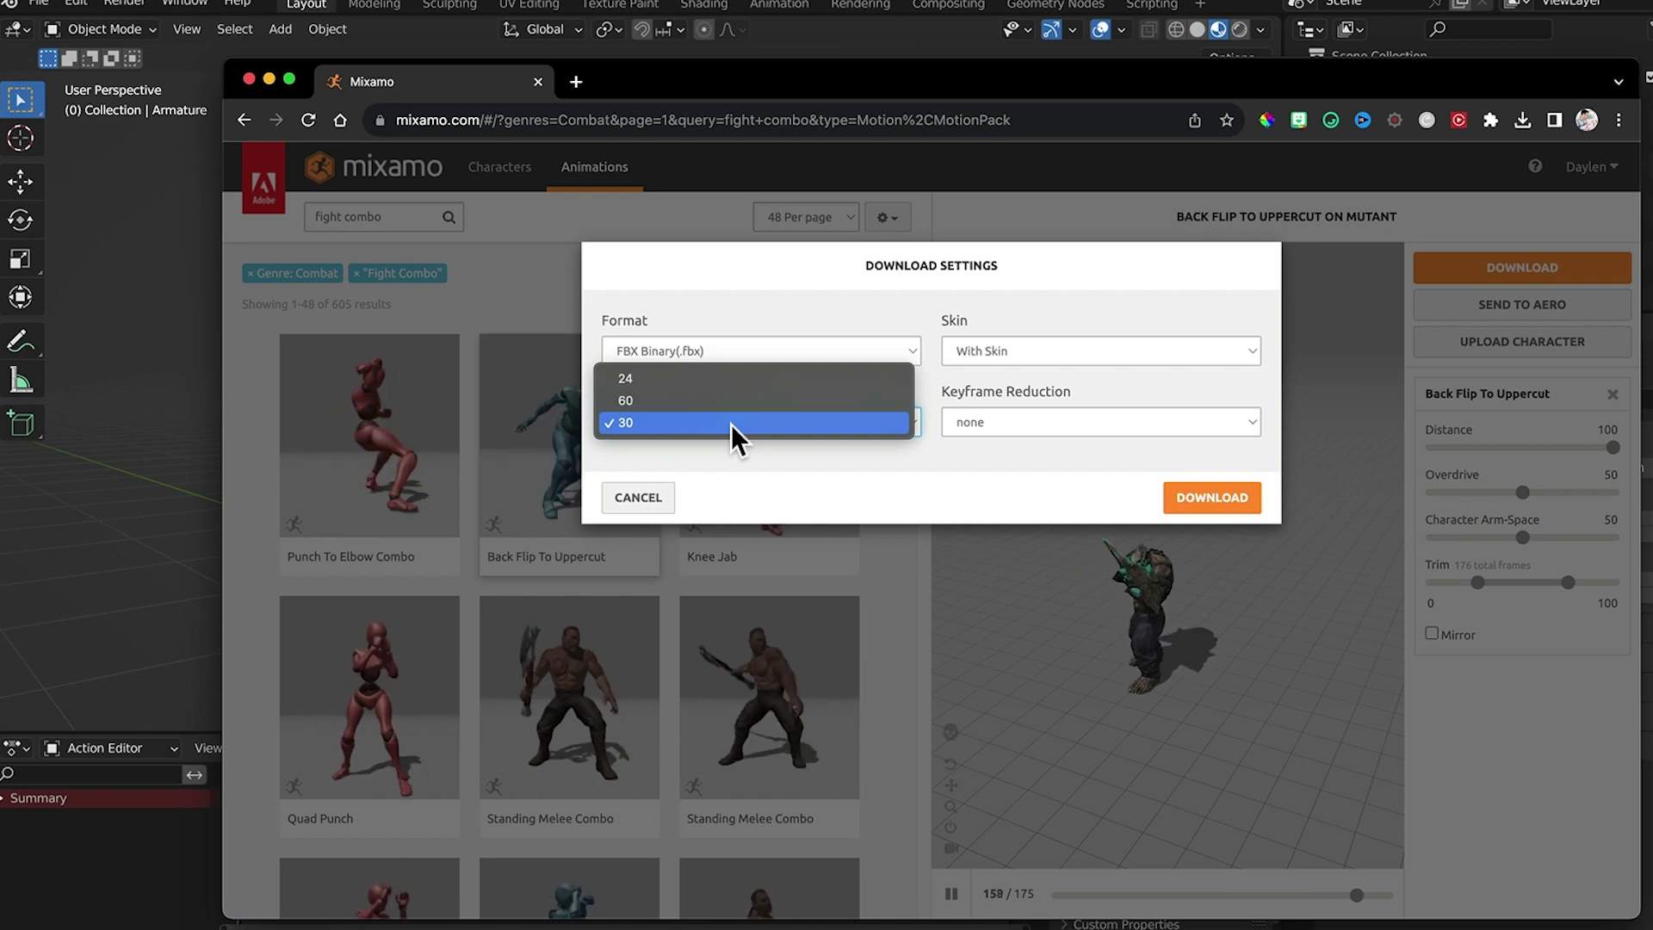
pyautogui.click(685, 382)
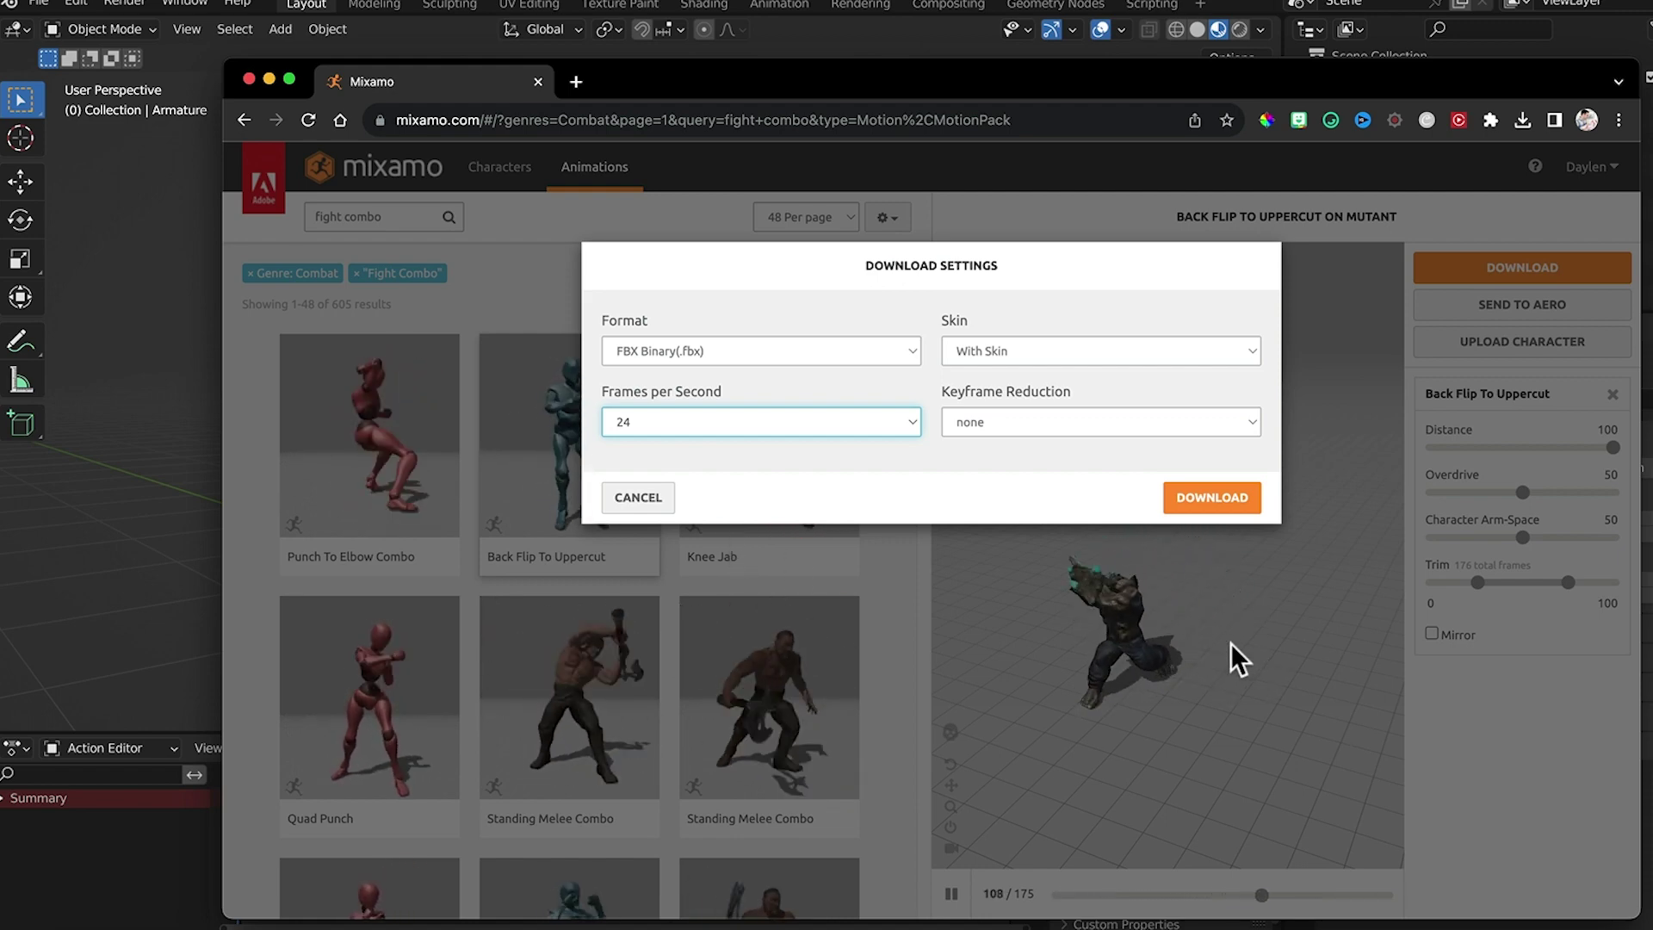
# Keep keyframe reduction at none and download the animation as Back Flip To Uppercut into the Delete This folder
pyautogui.click(1077, 423)
pyautogui.click(1068, 423)
pyautogui.click(1214, 499)
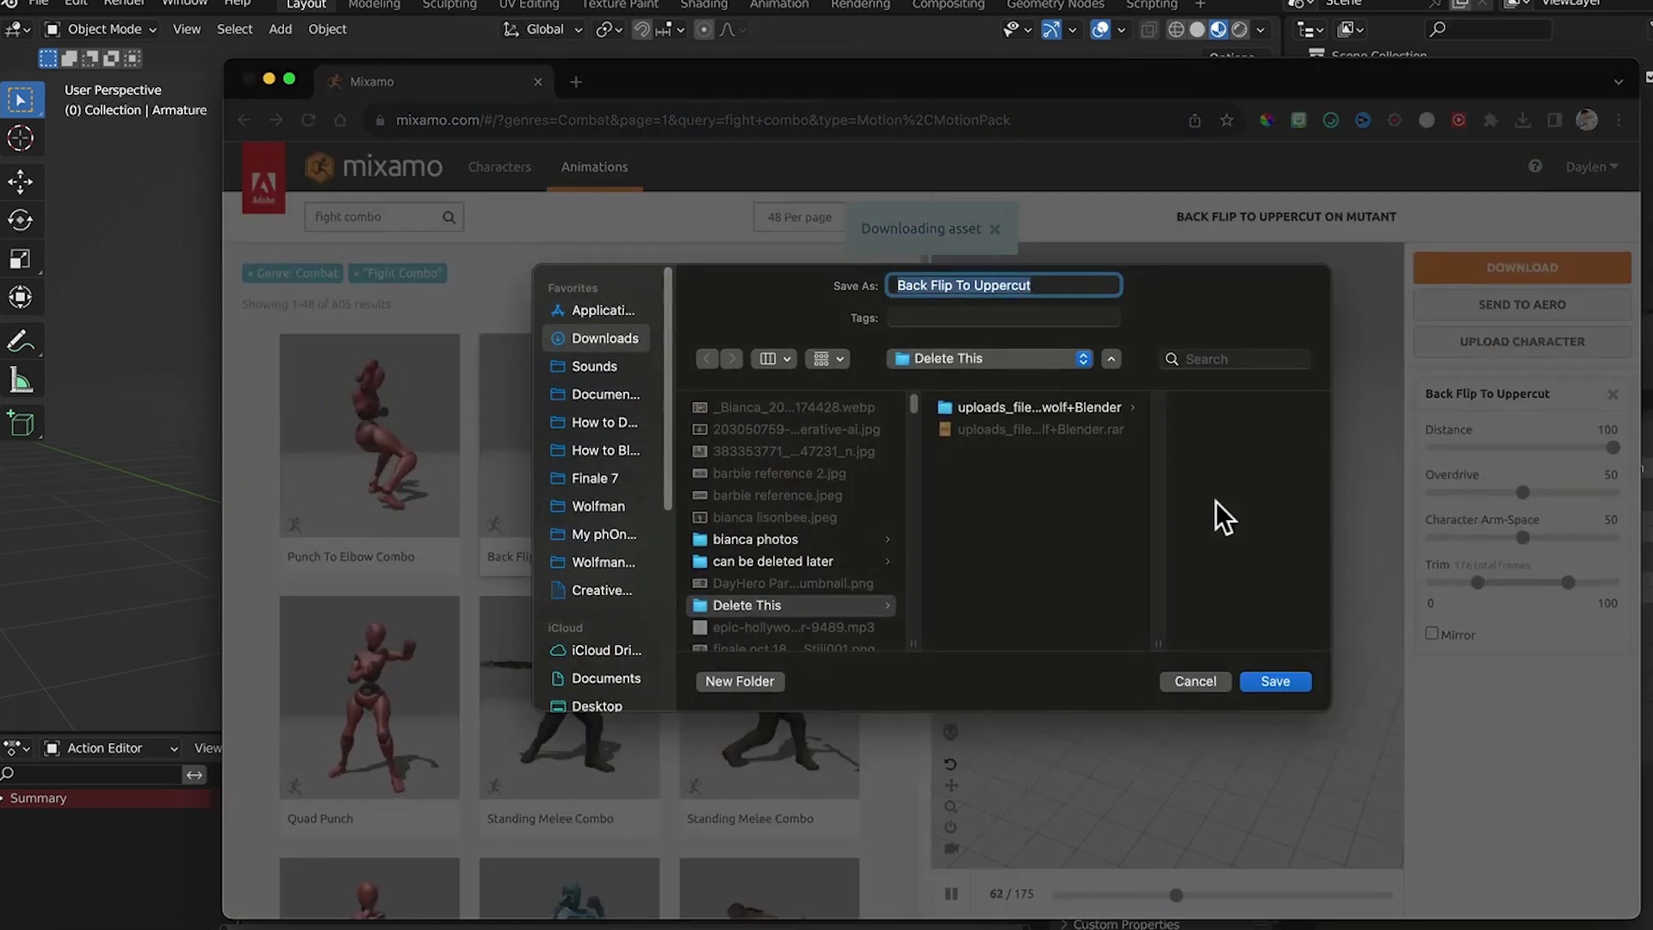
pyautogui.click(1276, 681)
# Switch to Blender and import Back Flip To Uppercut.fbx from the Delete This folder inside Downloads
pyautogui.press('super+m')
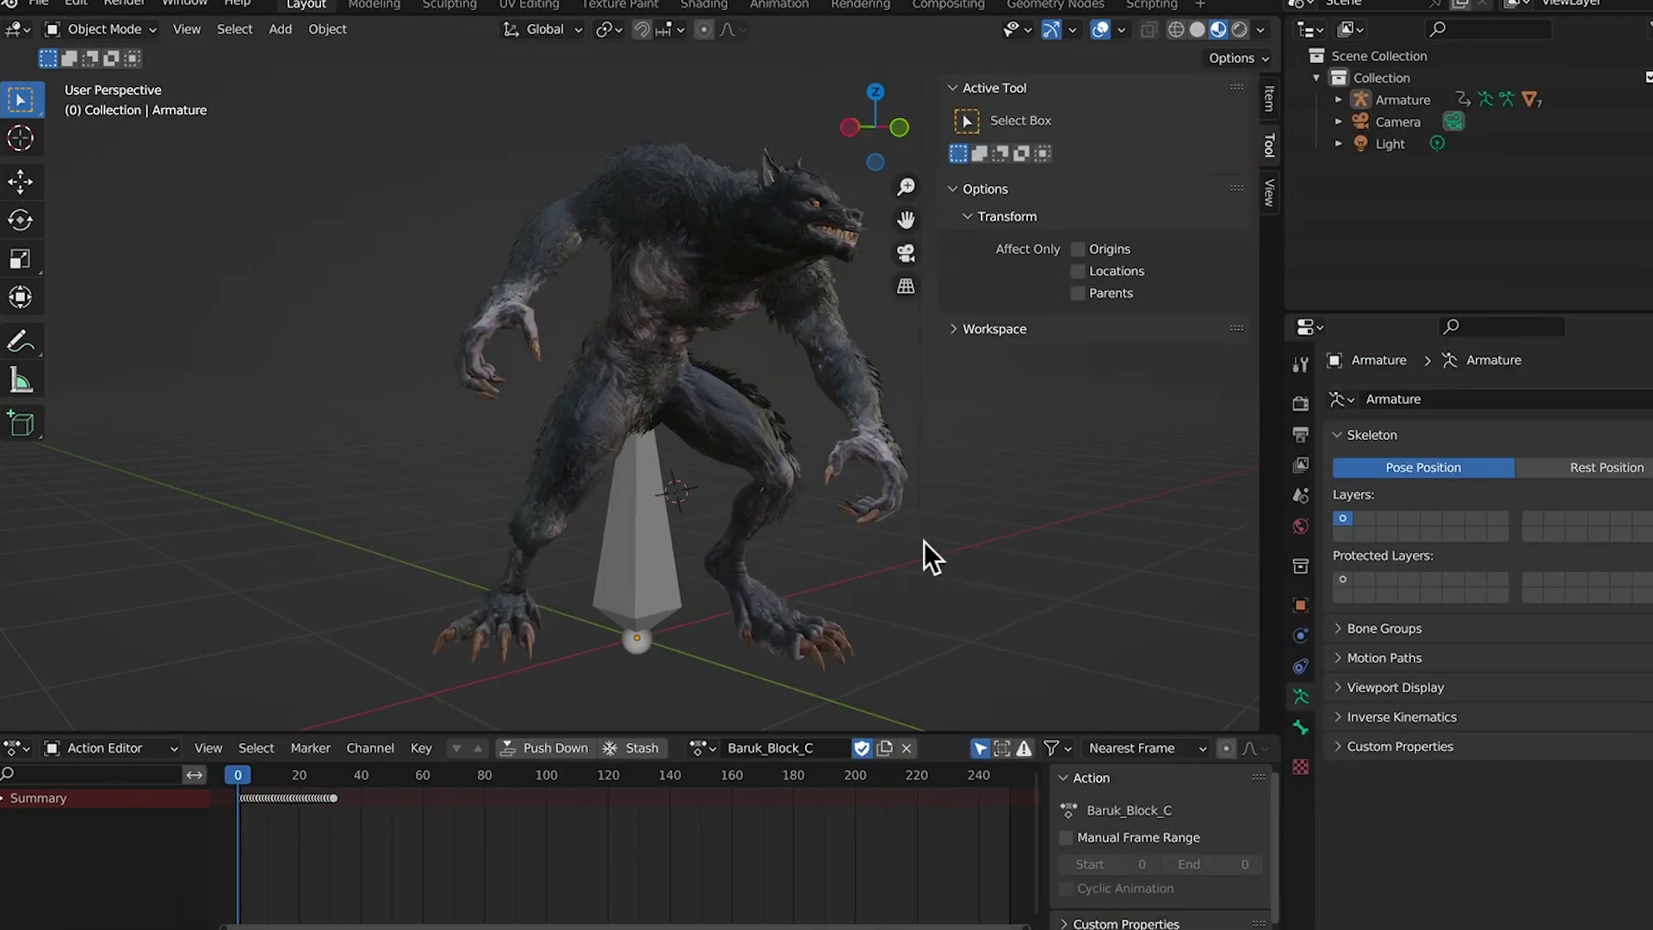
pyautogui.moveTo(927, 534)
pyautogui.mouseDown(button='middle')
pyautogui.moveTo(634, 541)
pyautogui.moveTo(1023, 561)
pyautogui.moveTo(844, 560)
pyautogui.moveTo(1070, 509)
pyautogui.moveTo(924, 526)
pyautogui.mouseUp(button='middle')
pyautogui.scroll(-8, 980, 557)
pyautogui.scroll(5, 884, 505)
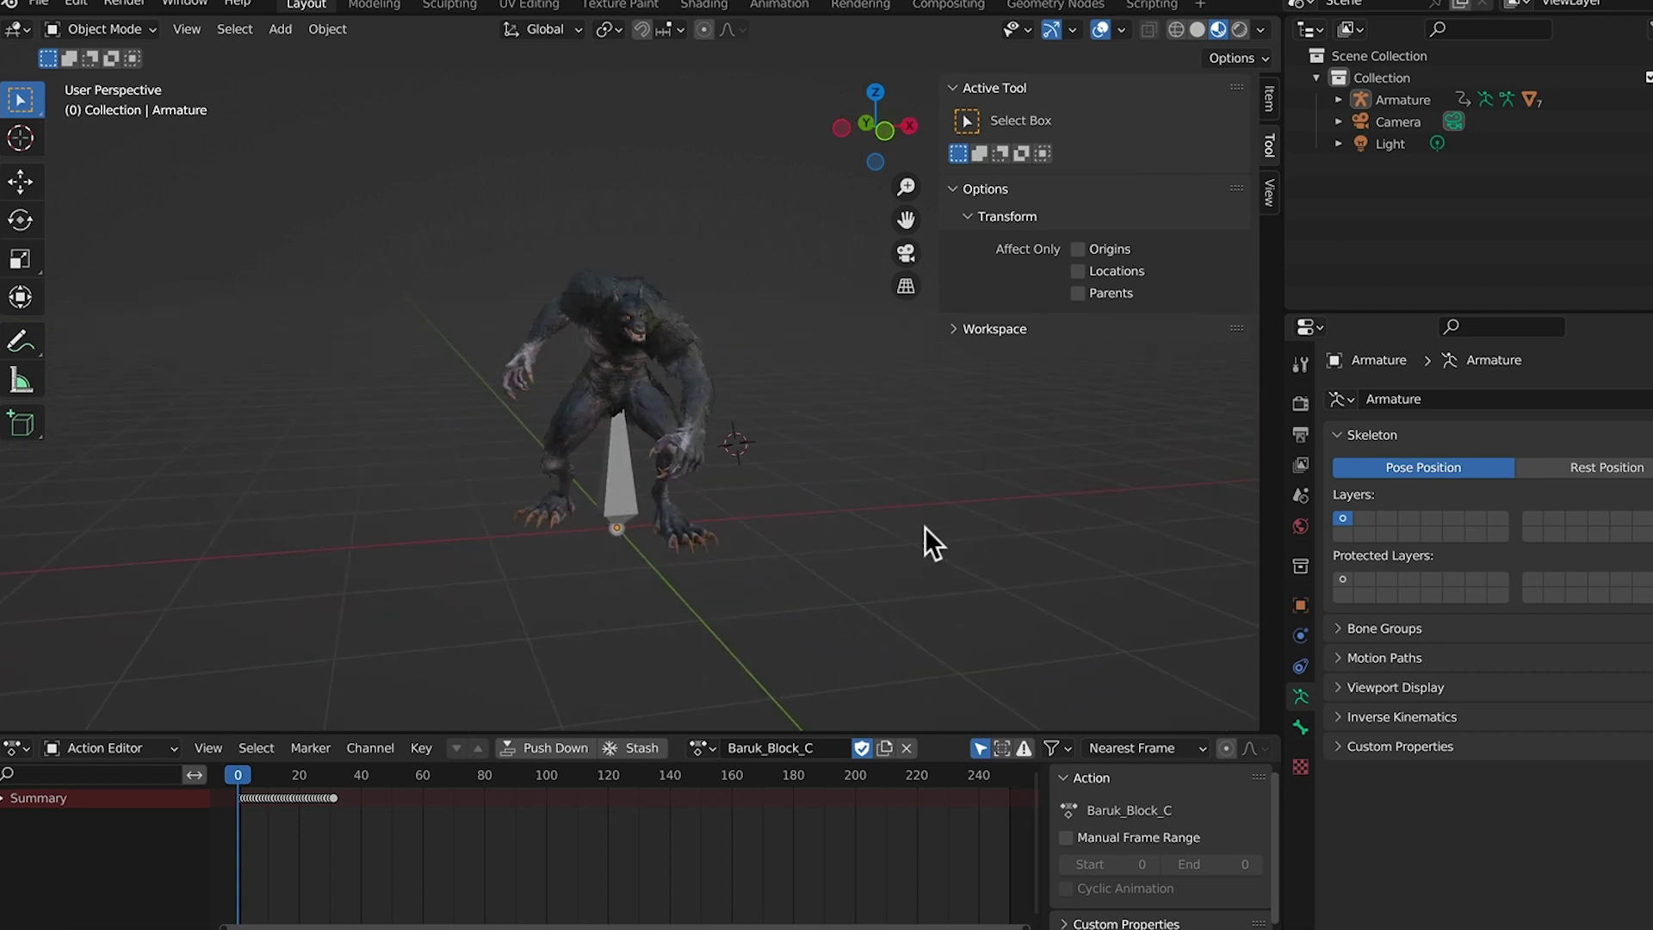
pyautogui.click(42, 5)
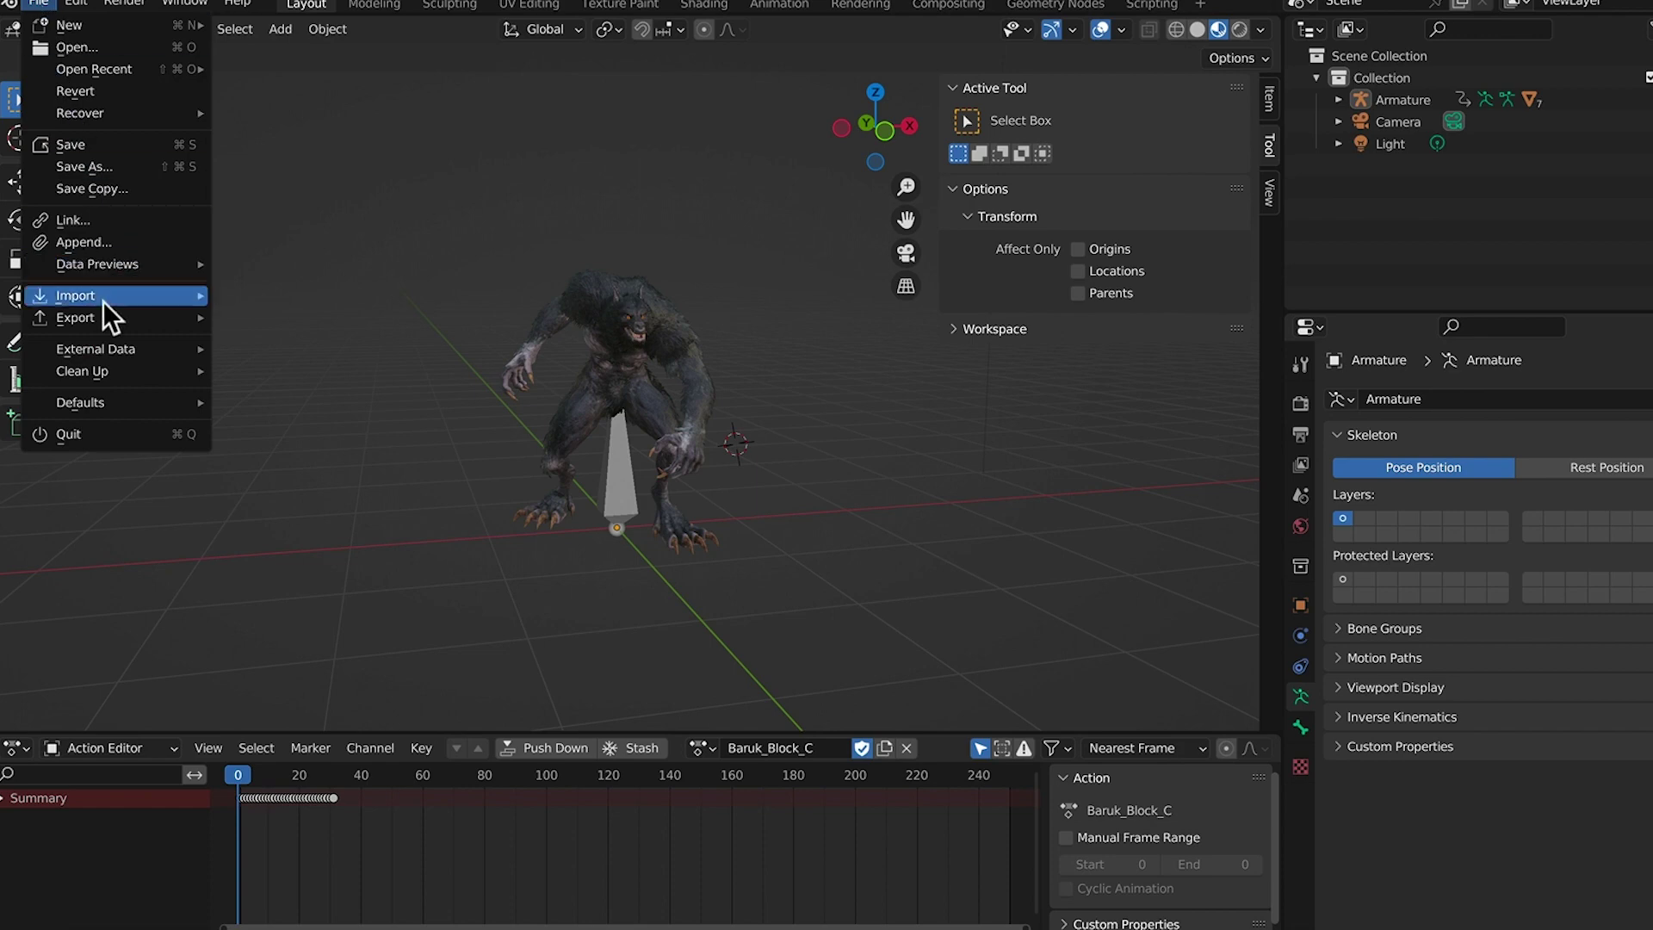
pyautogui.moveTo(103, 300)
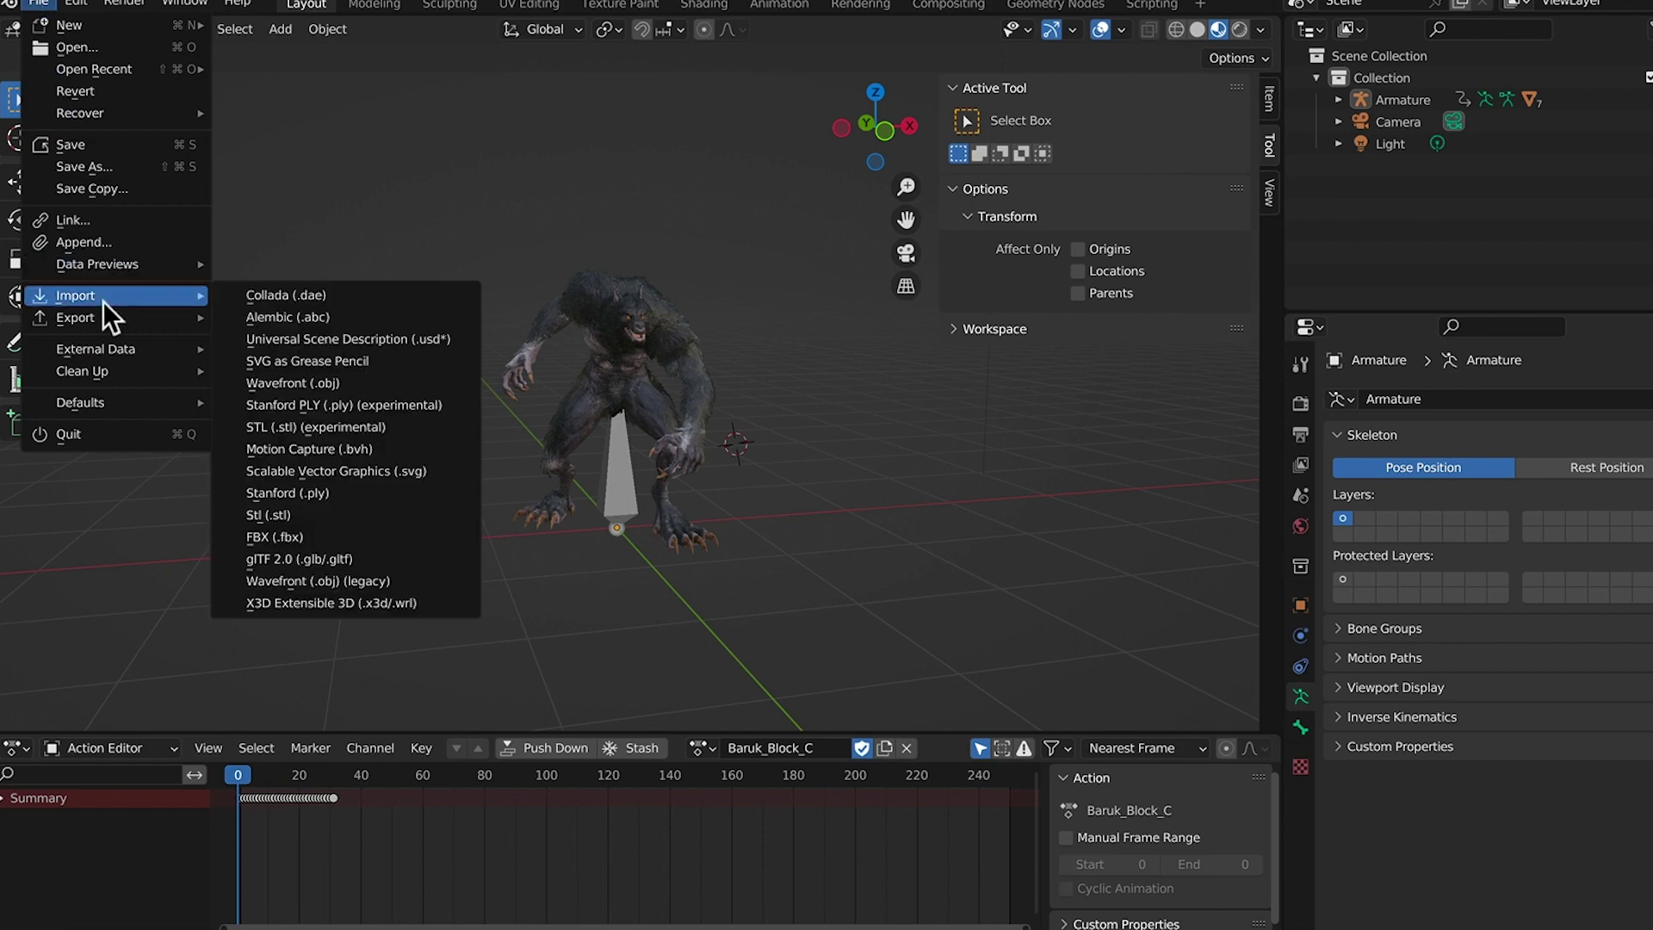
pyautogui.click(312, 538)
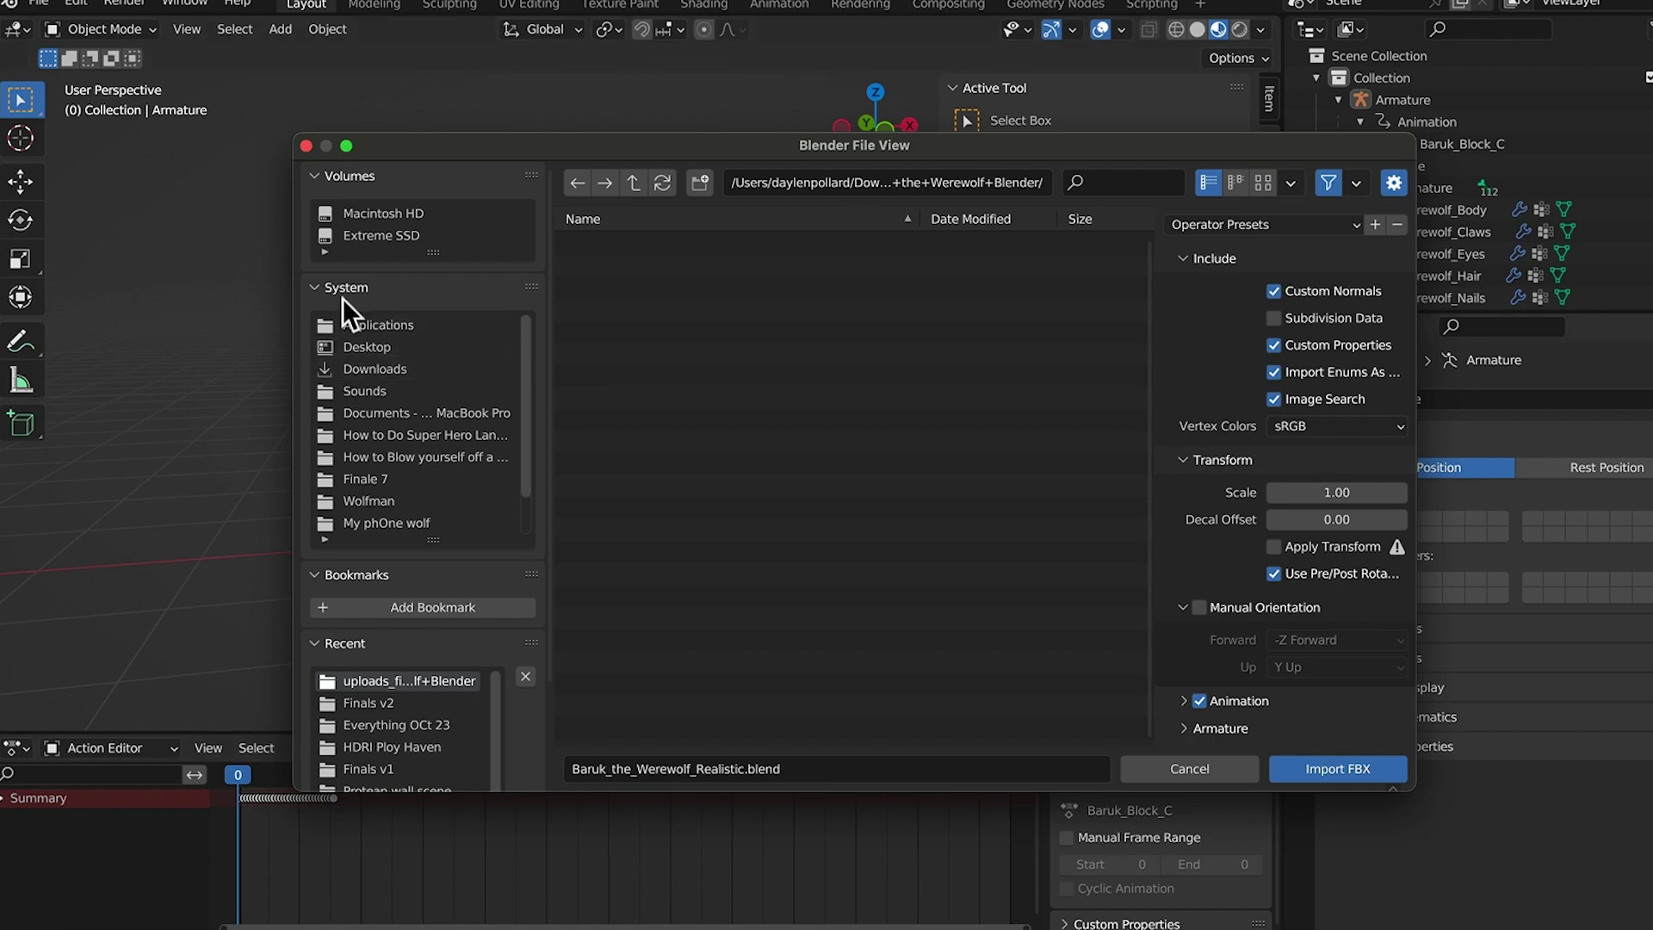
pyautogui.click(389, 390)
pyautogui.click(410, 370)
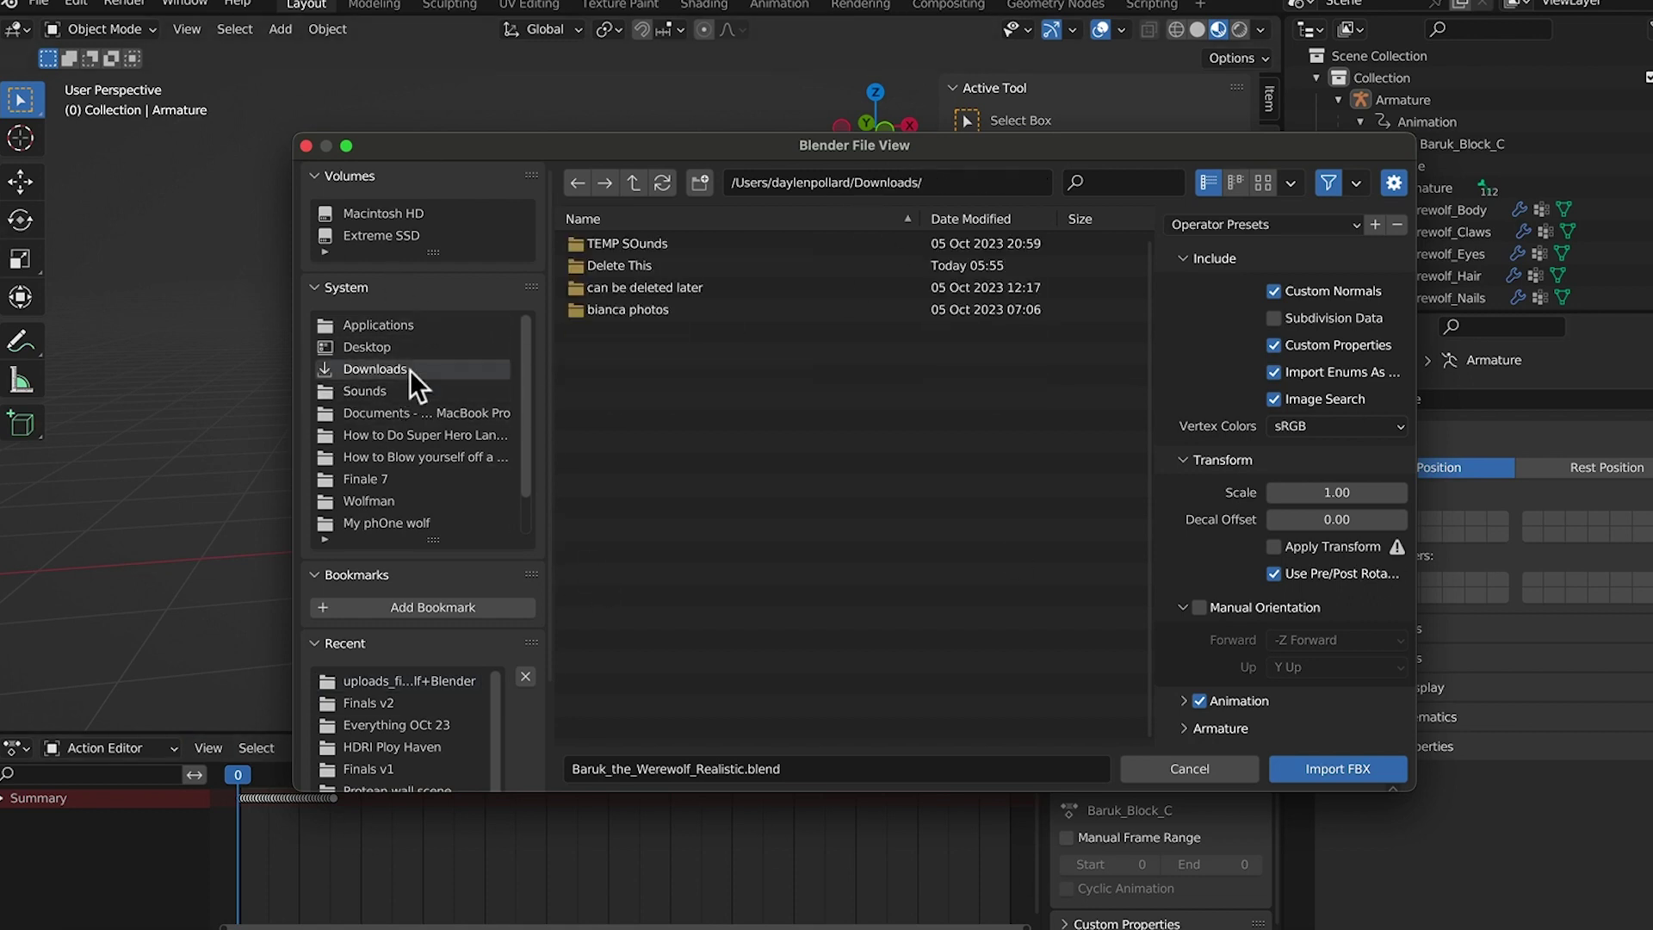
pyautogui.click(656, 262)
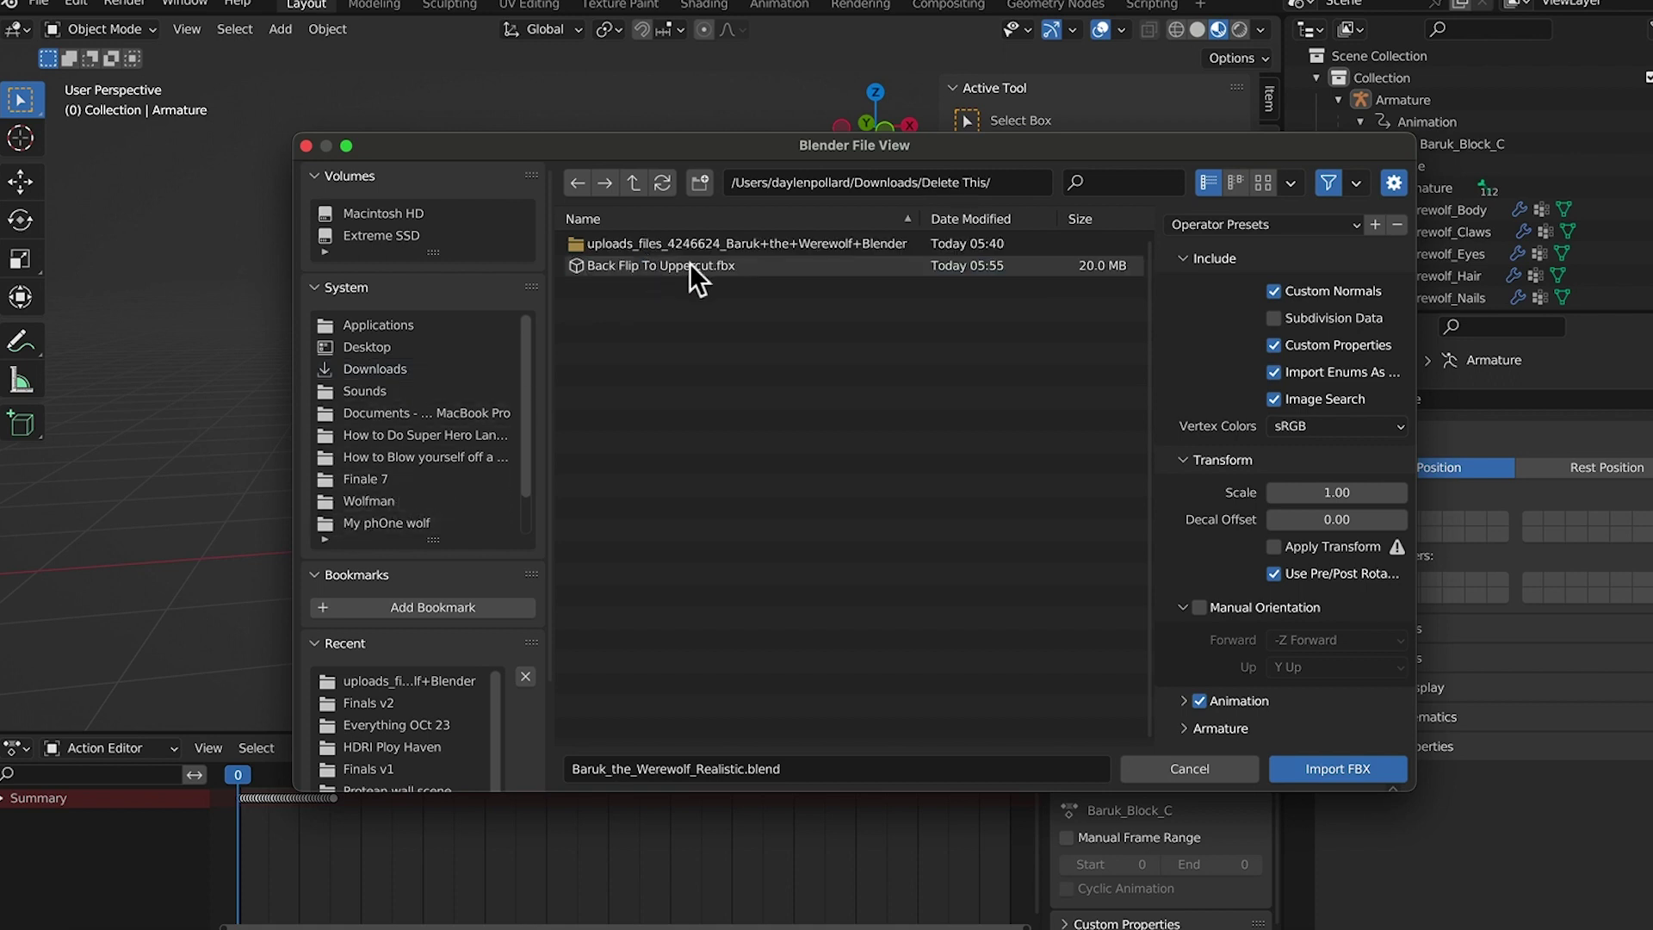
pyautogui.click(779, 265)
pyautogui.click(1367, 775)
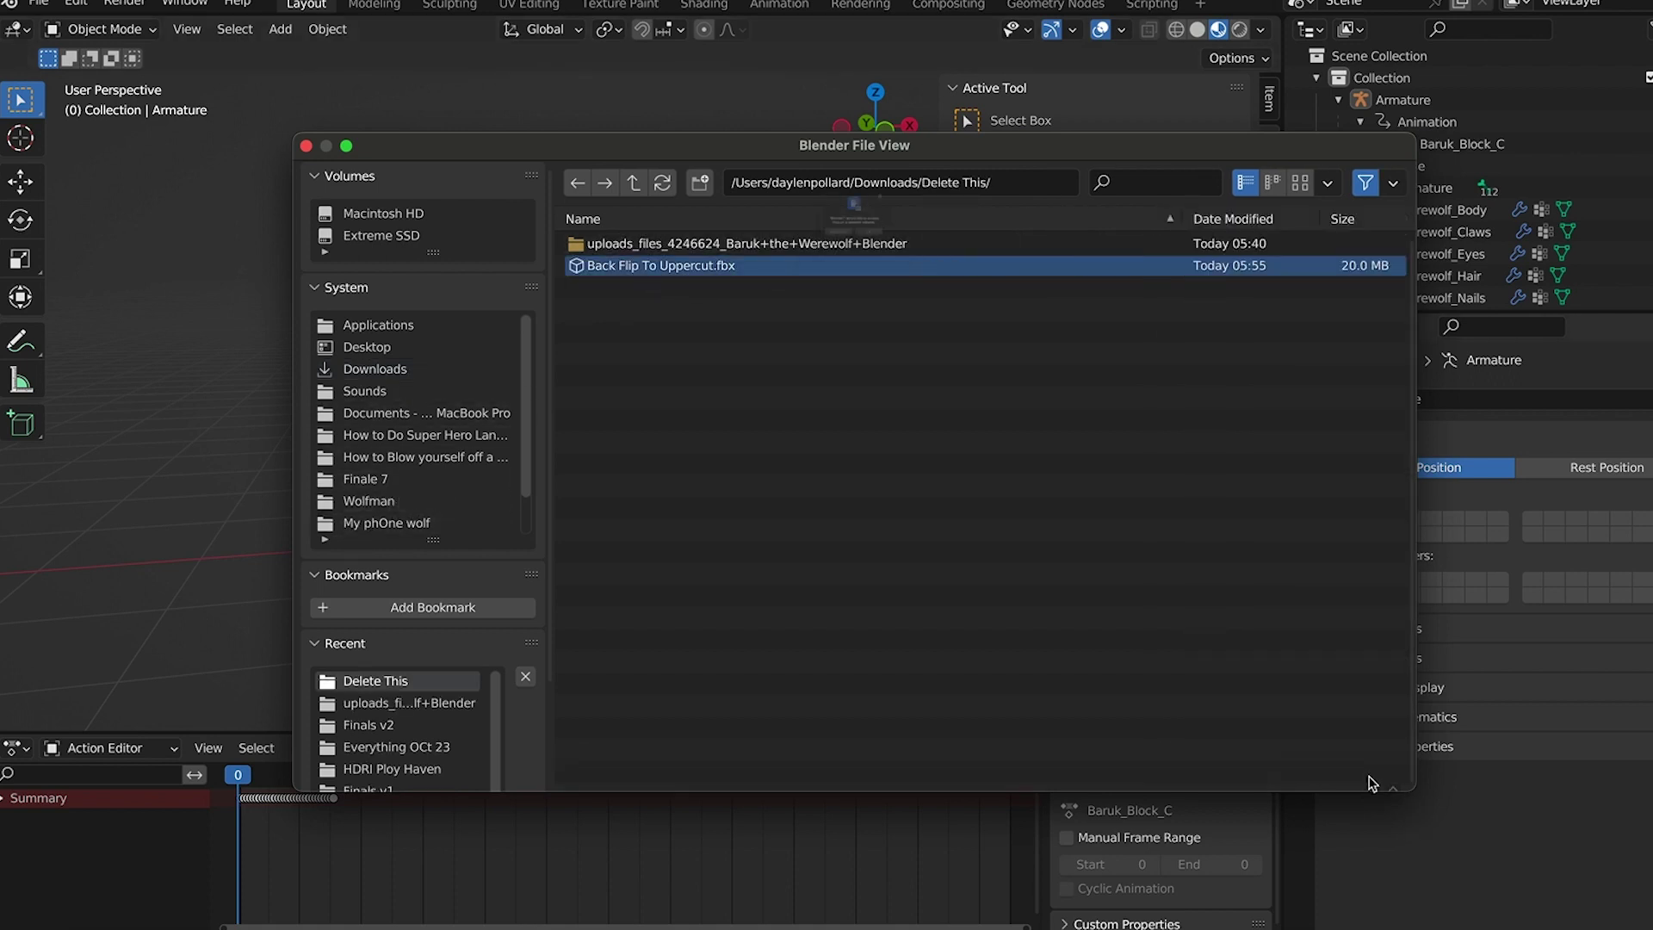
pyautogui.click(918, 281)
# Move the imported Mutant armature about 3.3 m away from the werewolf, mainly along the Y axis
pyautogui.moveTo(956, 582)
pyautogui.mouseDown(button='middle')
pyautogui.moveTo(1019, 596)
pyautogui.moveTo(974, 602)
pyautogui.mouseUp(button='middle')
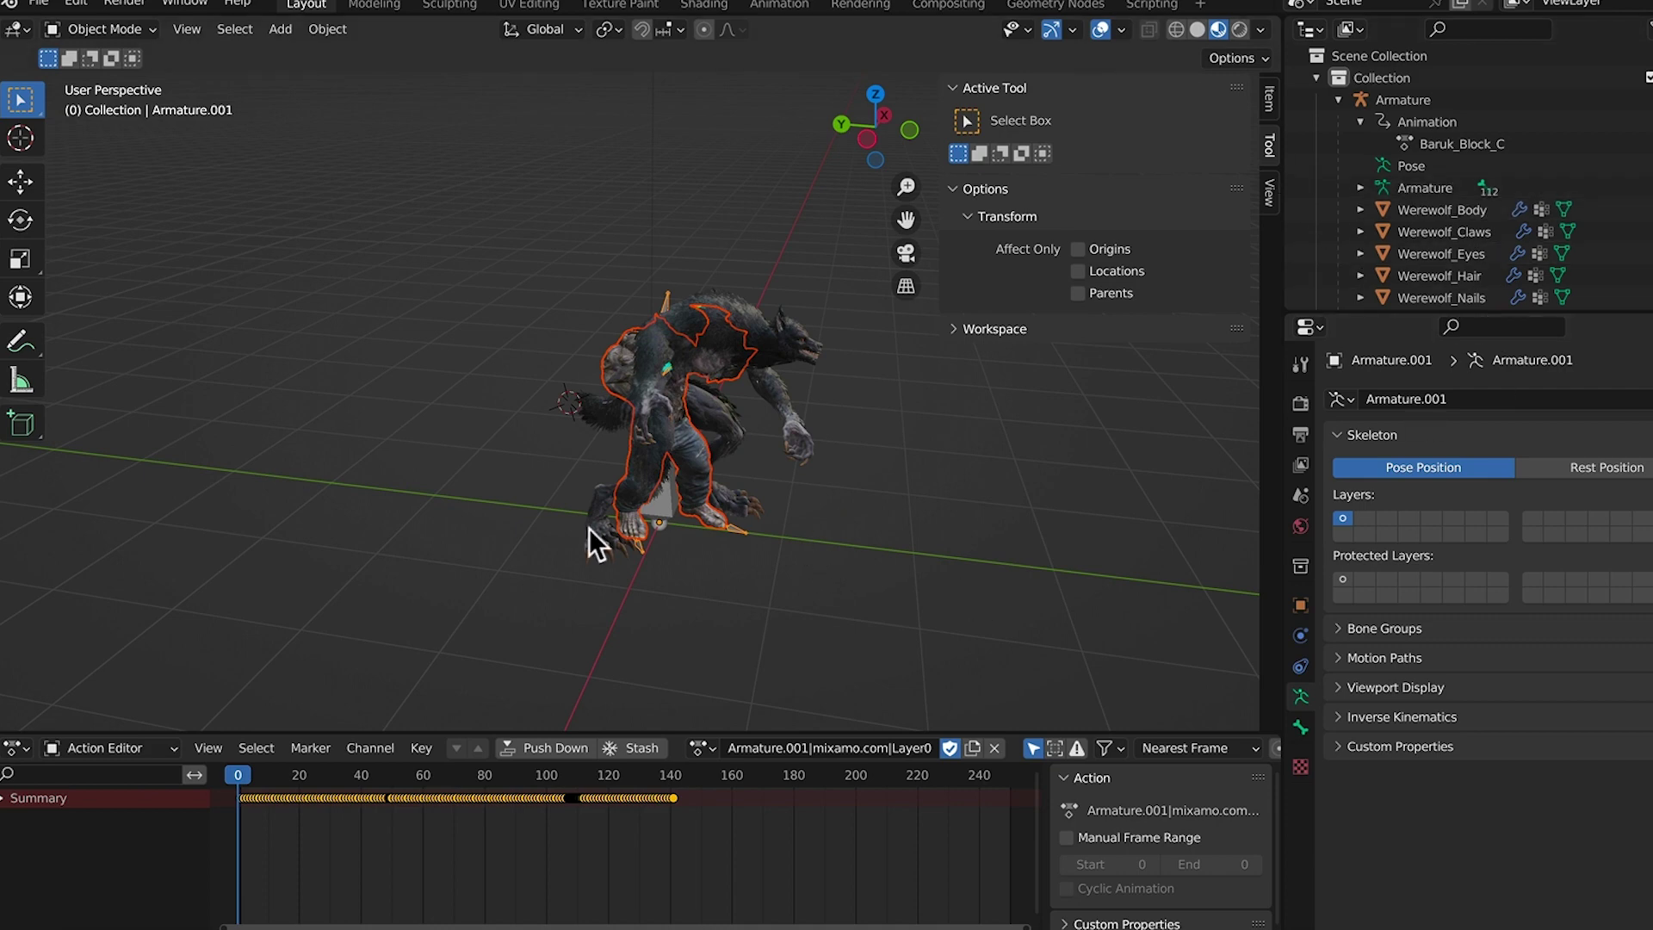
pyautogui.press('g')
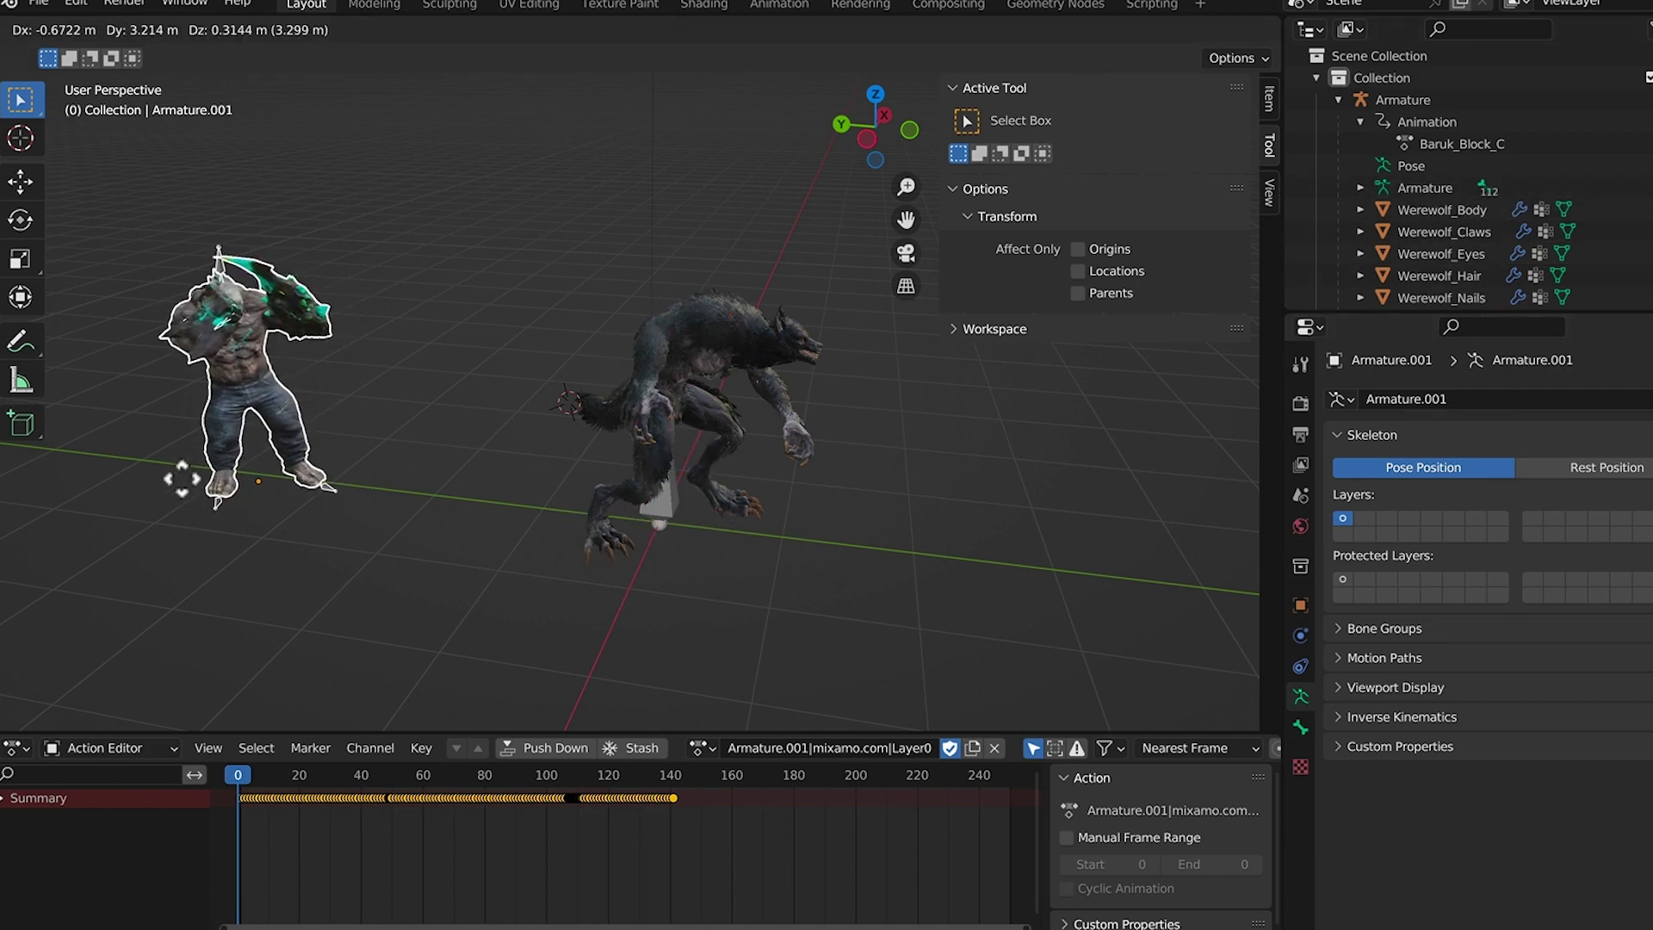
pyautogui.click(168, 480)
pyautogui.moveTo(365, 551); pyautogui.dragTo(460, 566, button='middle')
# Assign the Baruk_Attack_Bite_Front_C action to the werewolf's armature and preview its pose at frame 18
pyautogui.click(1414, 101)
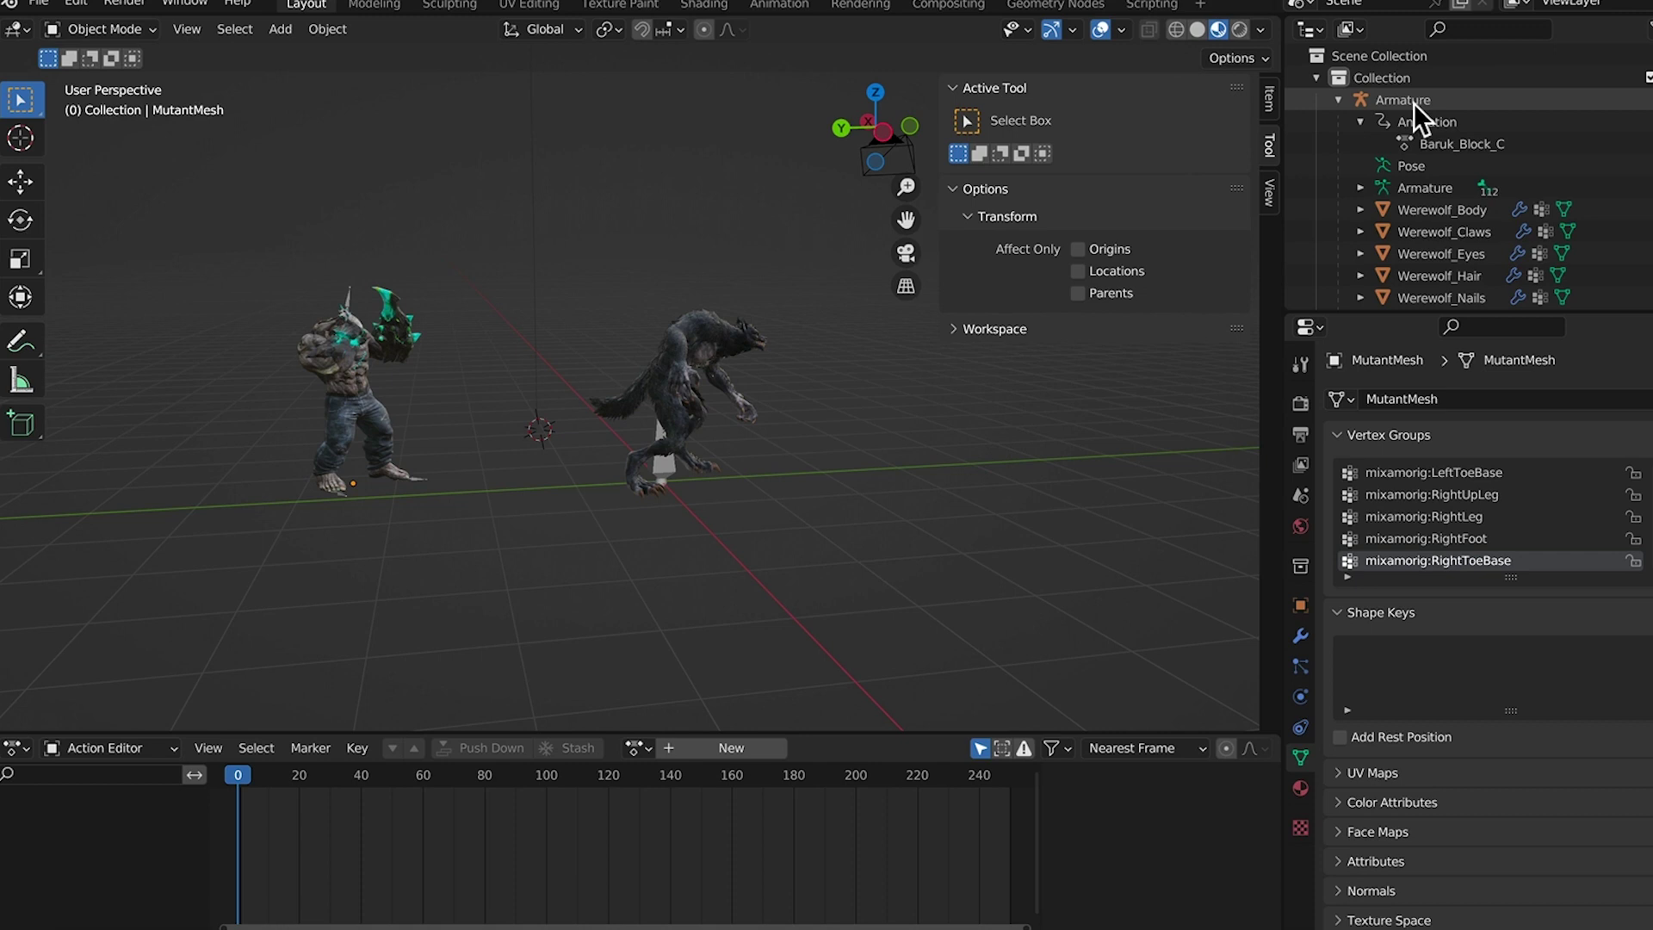
pyautogui.click(1414, 101)
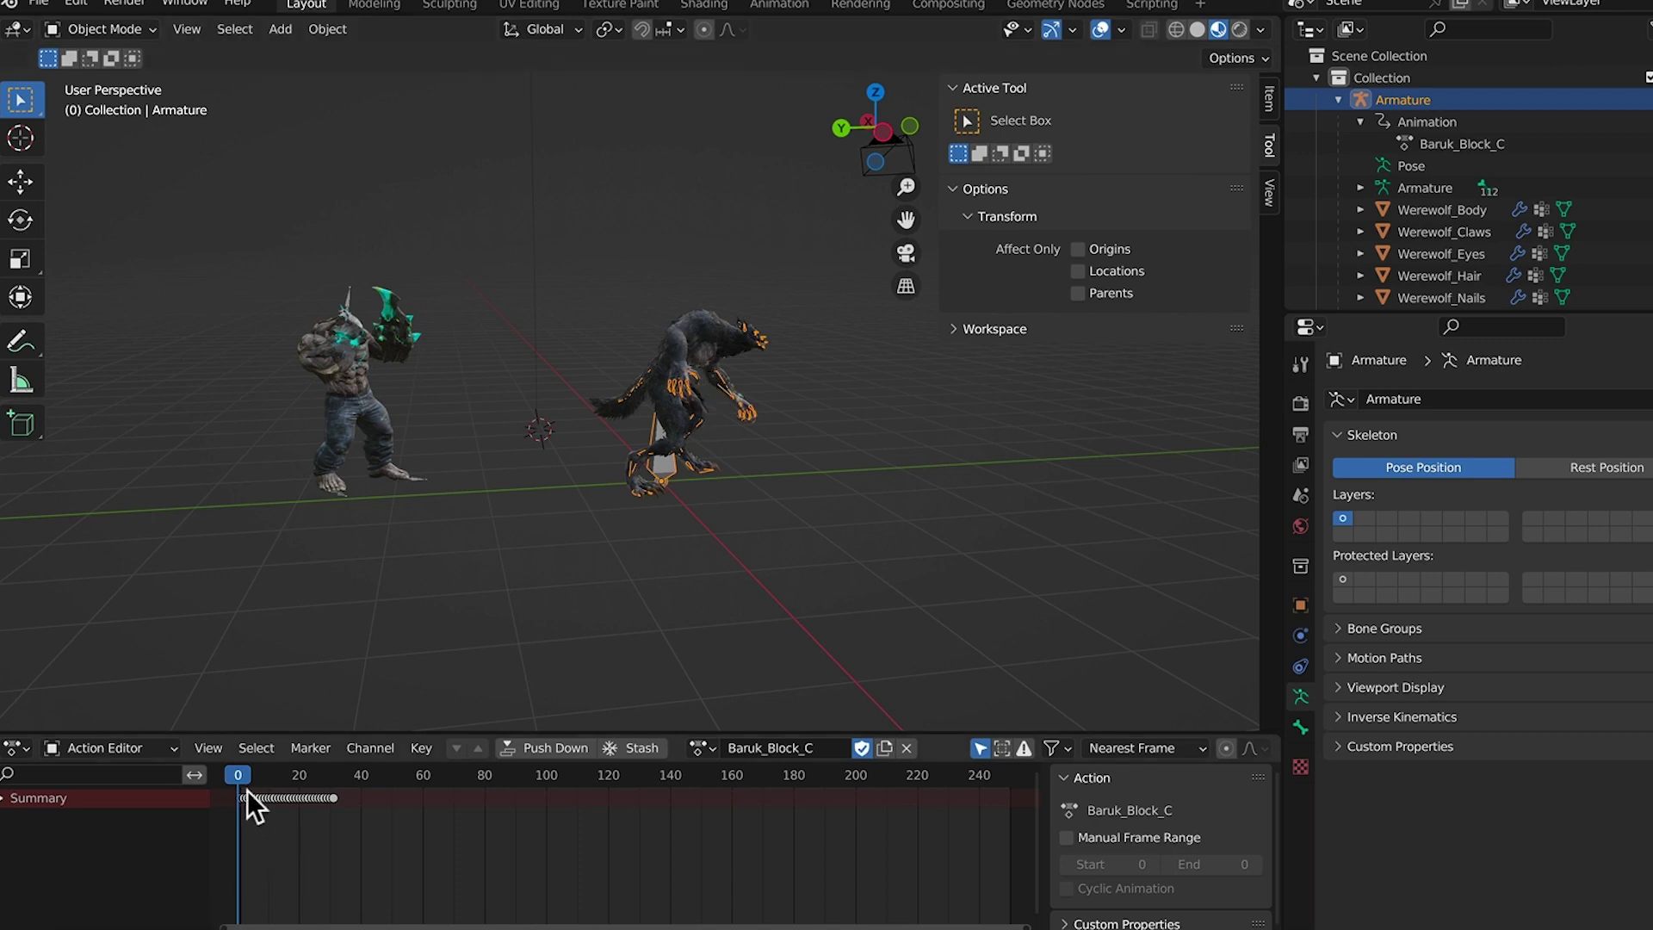
pyautogui.moveTo(250, 777)
pyautogui.mouseDown()
pyautogui.moveTo(312, 779)
pyautogui.moveTo(240, 788)
pyautogui.mouseUp()
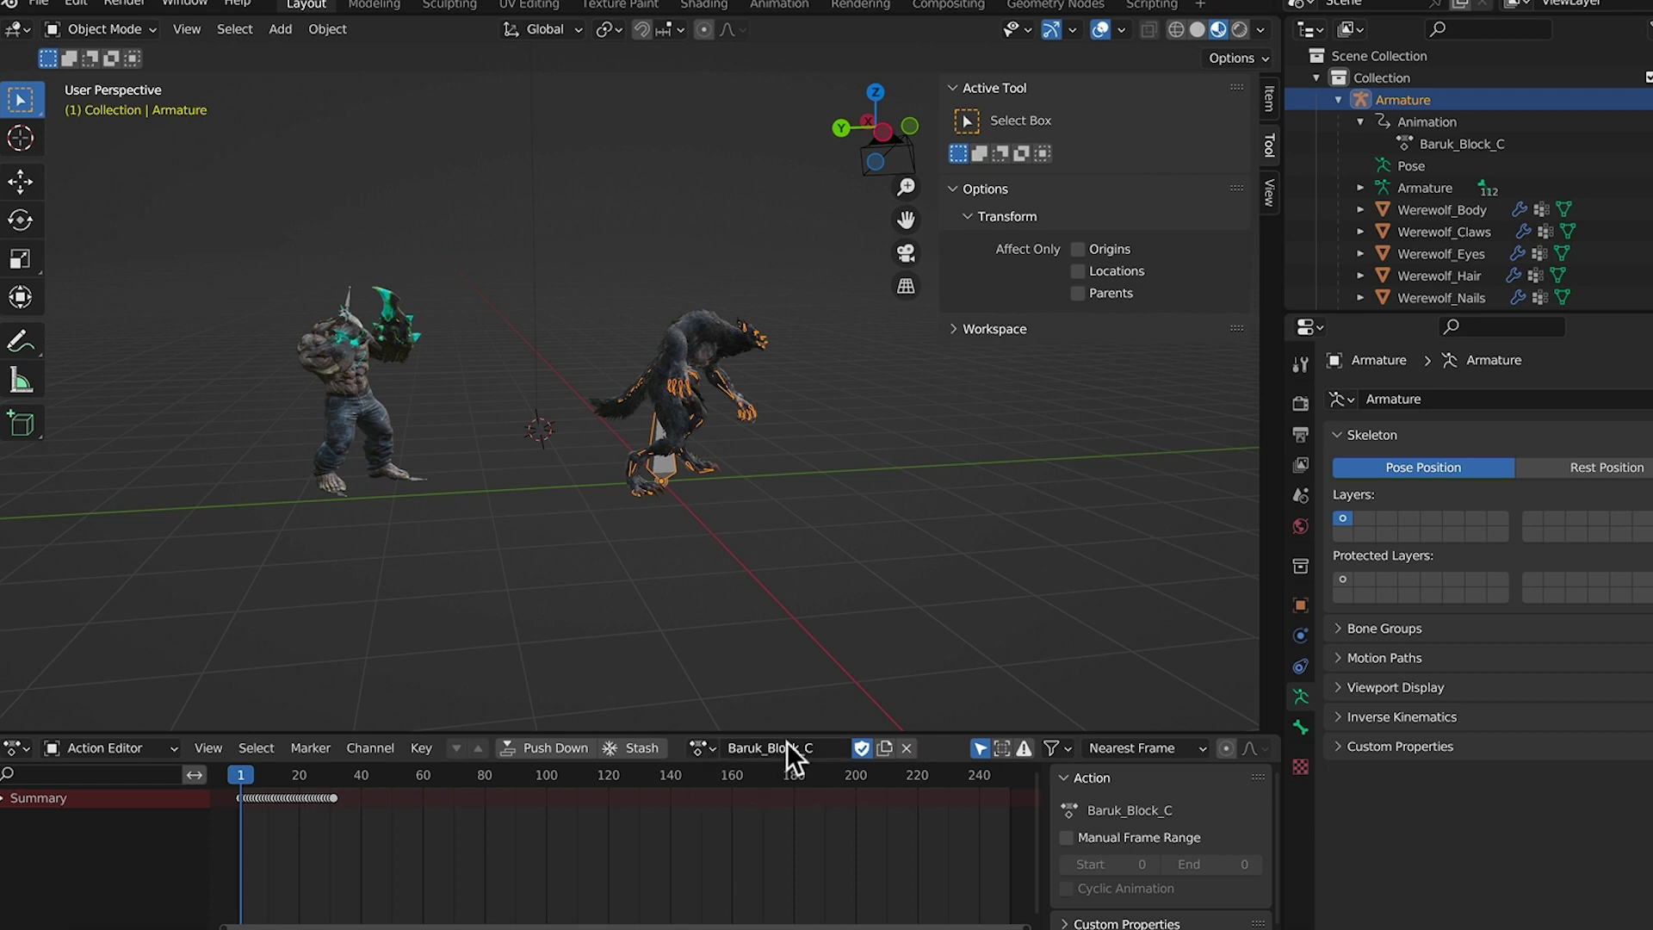
pyautogui.click(699, 747)
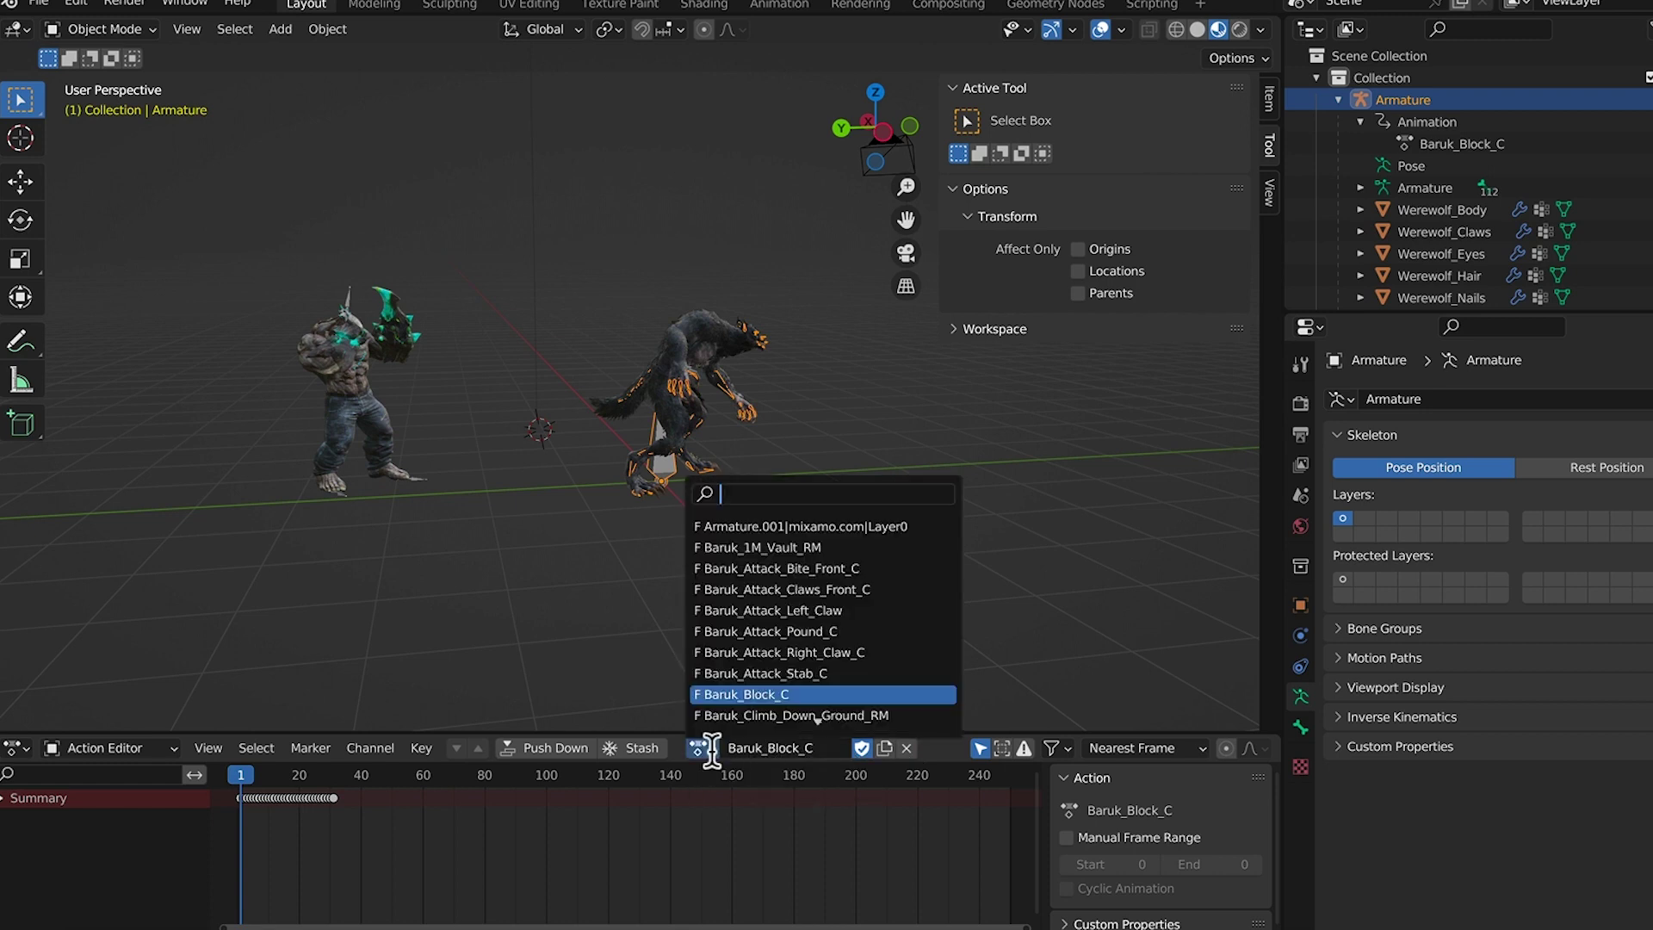
pyautogui.click(812, 569)
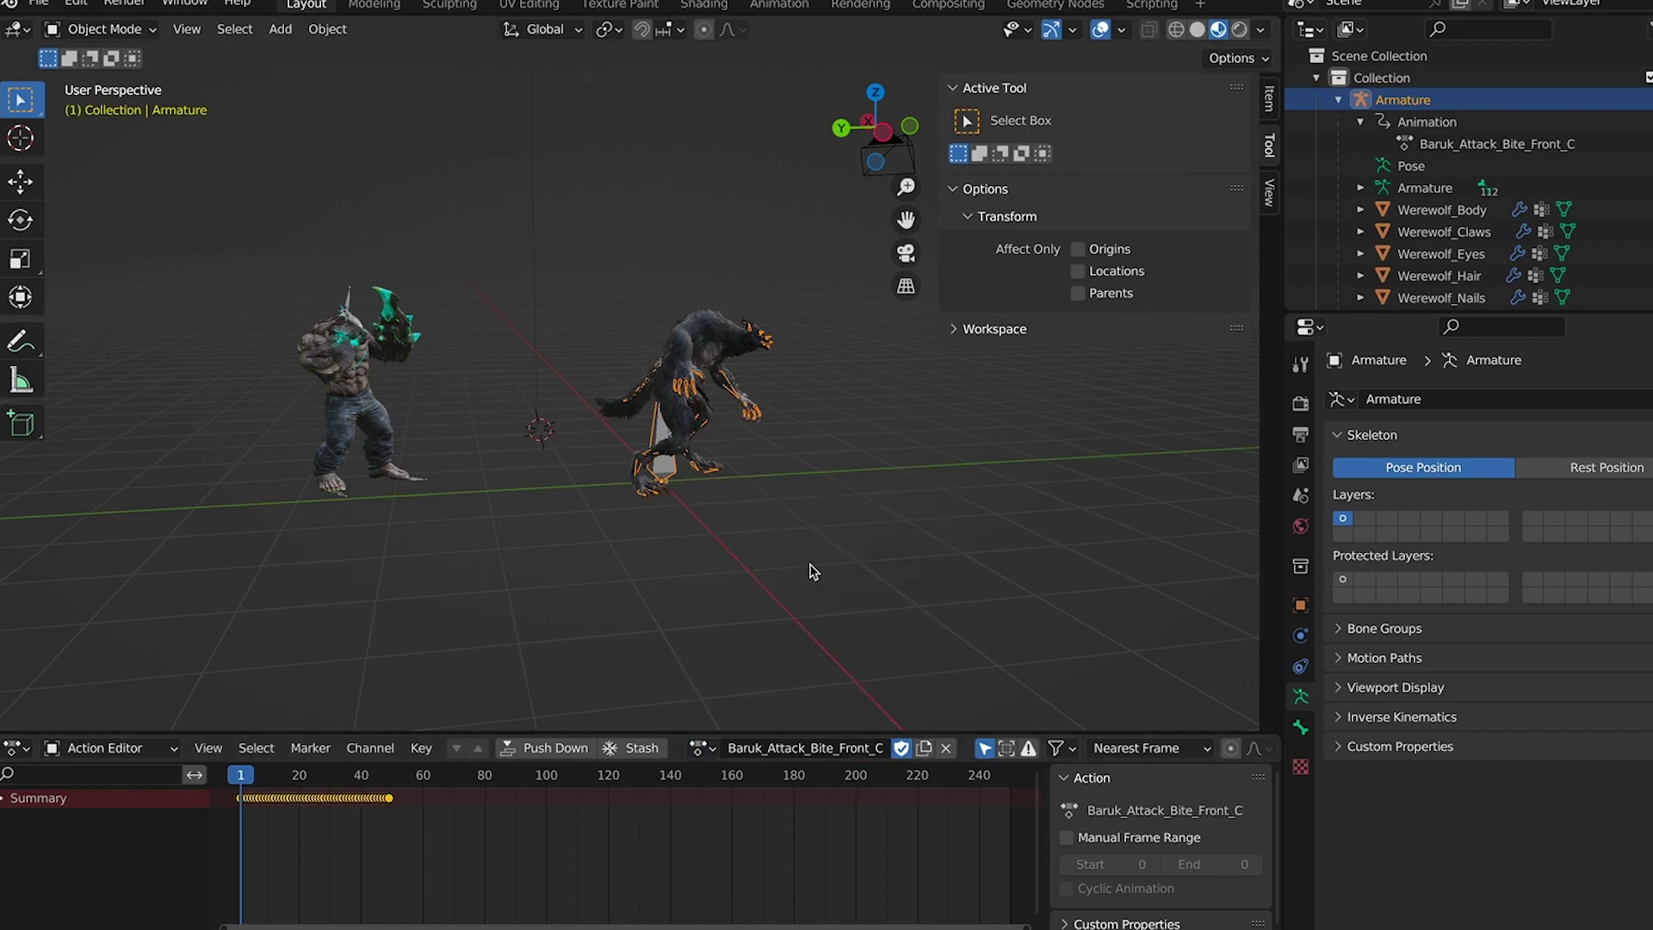
pyautogui.moveTo(230, 768); pyautogui.dragTo(293, 773)
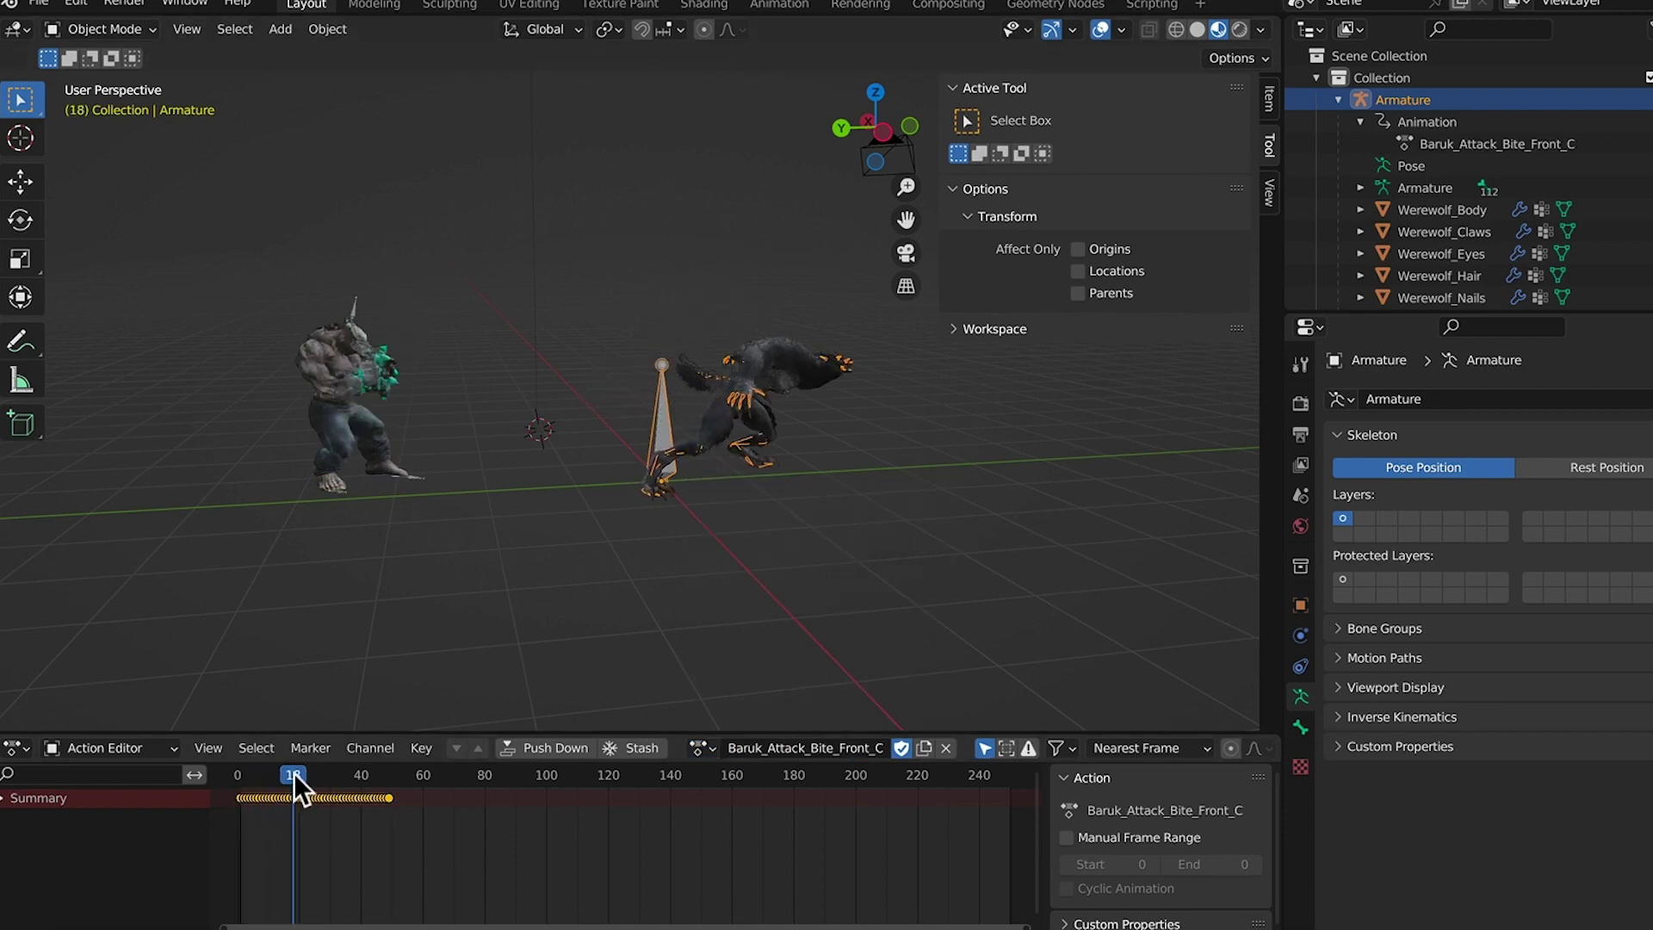
pyautogui.moveTo(907, 538); pyautogui.dragTo(653, 535, button='middle')
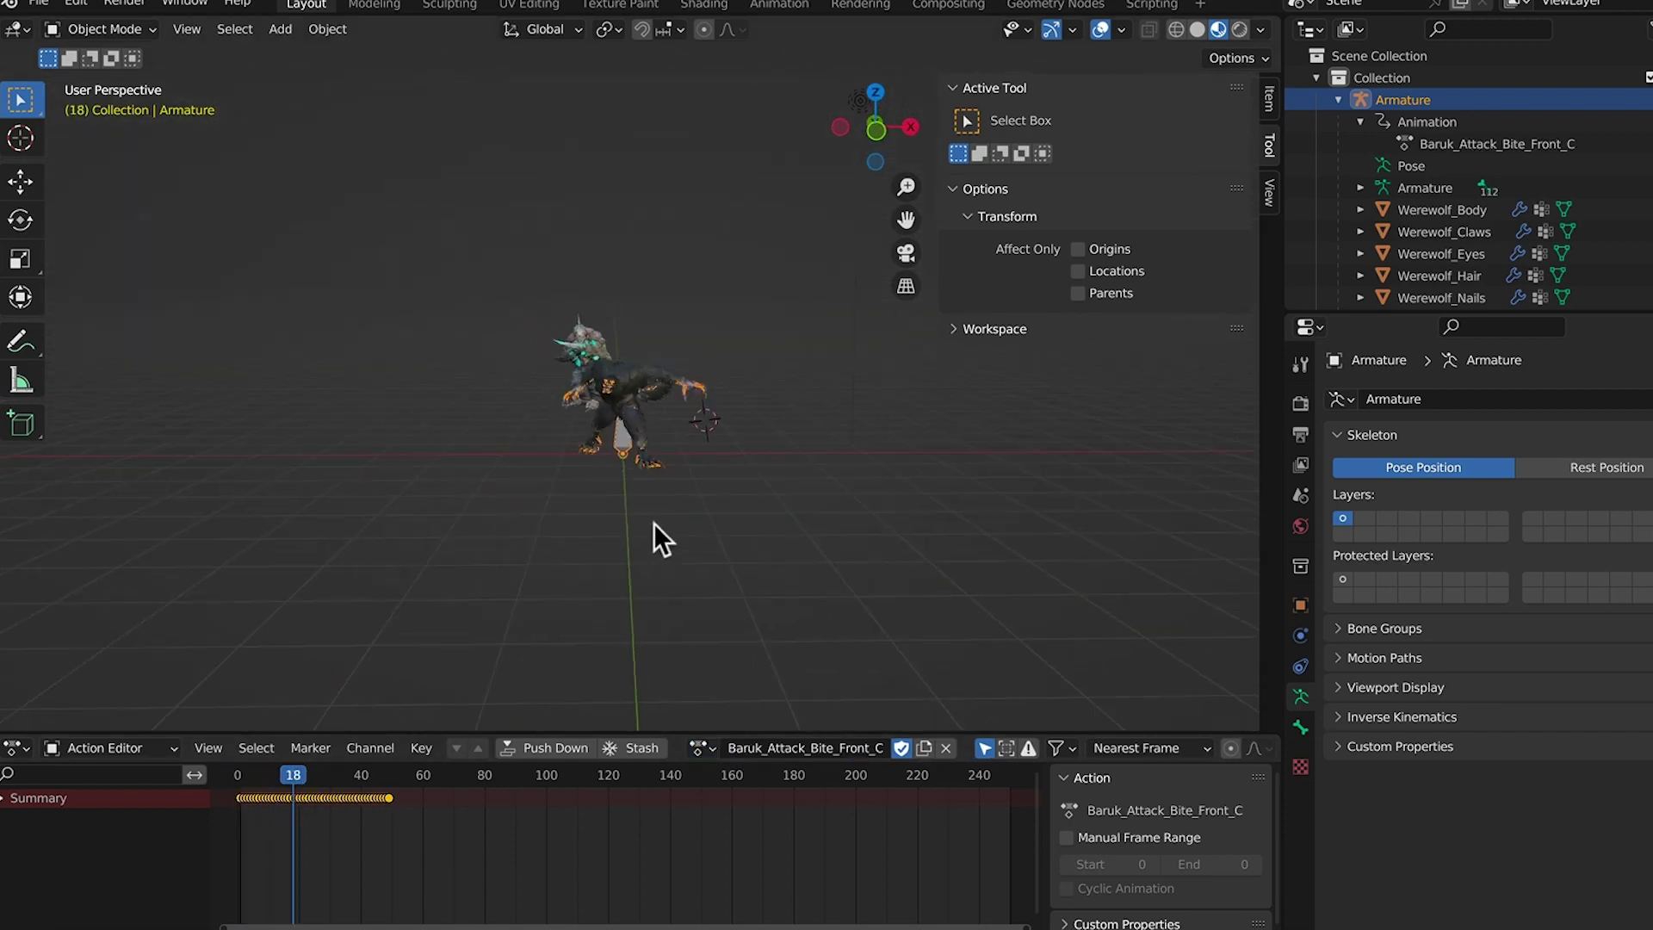
pyautogui.scroll(5, 675, 557)
pyautogui.moveTo(821, 572); pyautogui.dragTo(847, 546, button='middle')
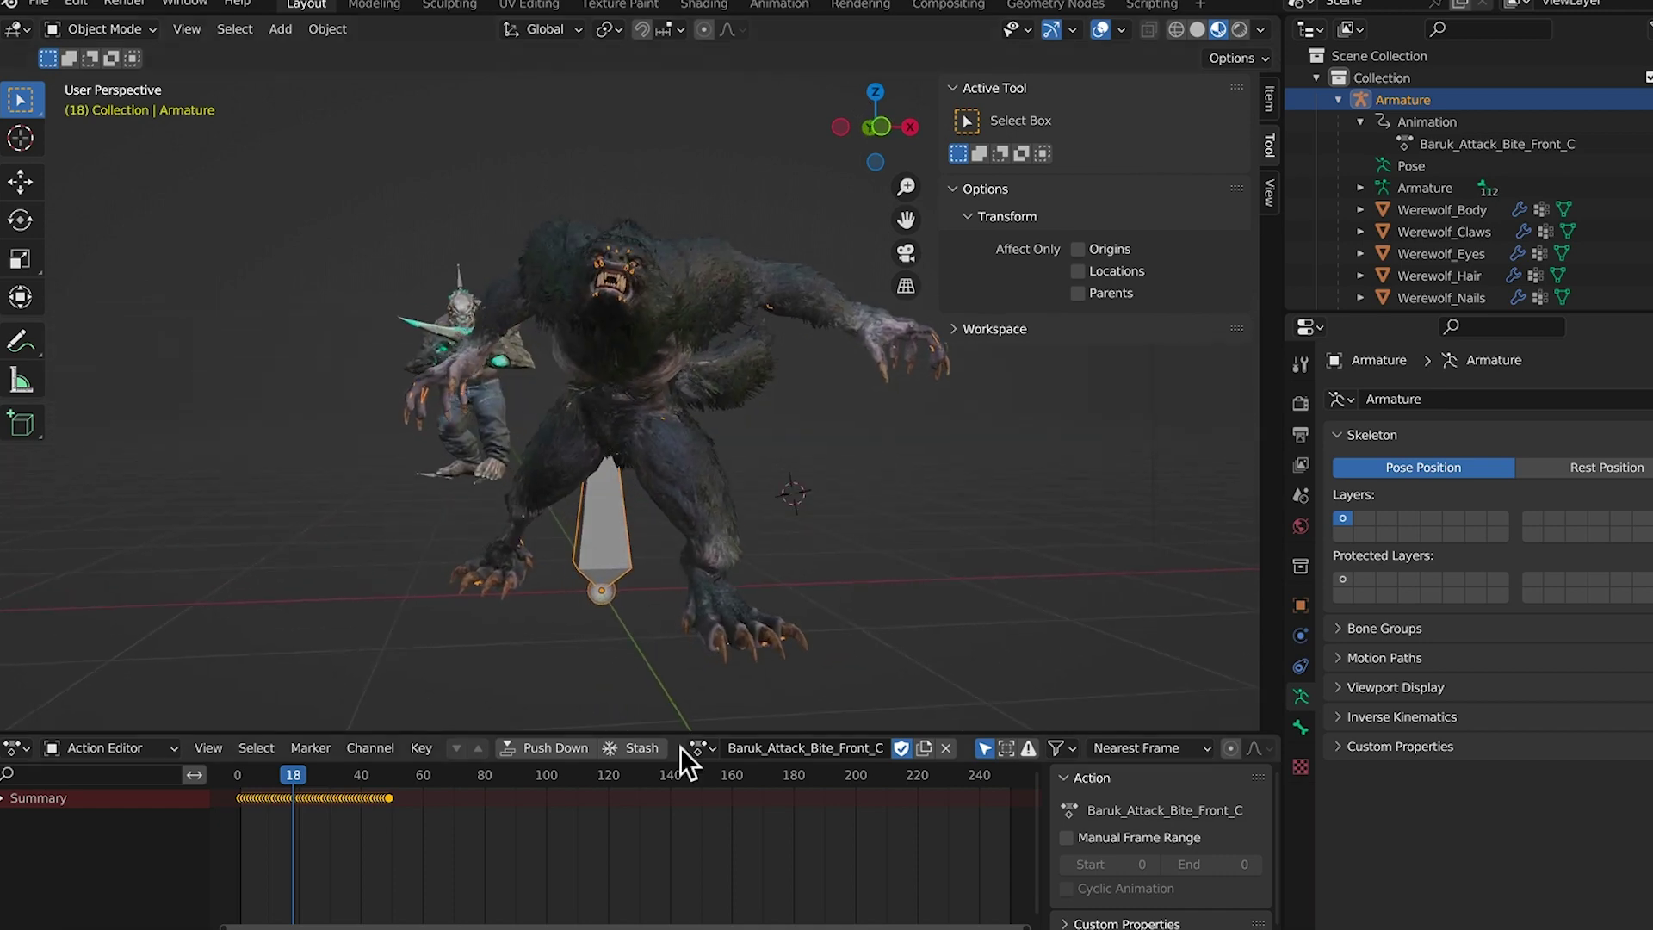
# Switch the werewolf's action to Baruk_Attack_Claws_Front_C and scrub the timeline to preview it
pyautogui.click(720, 746)
pyautogui.click(813, 590)
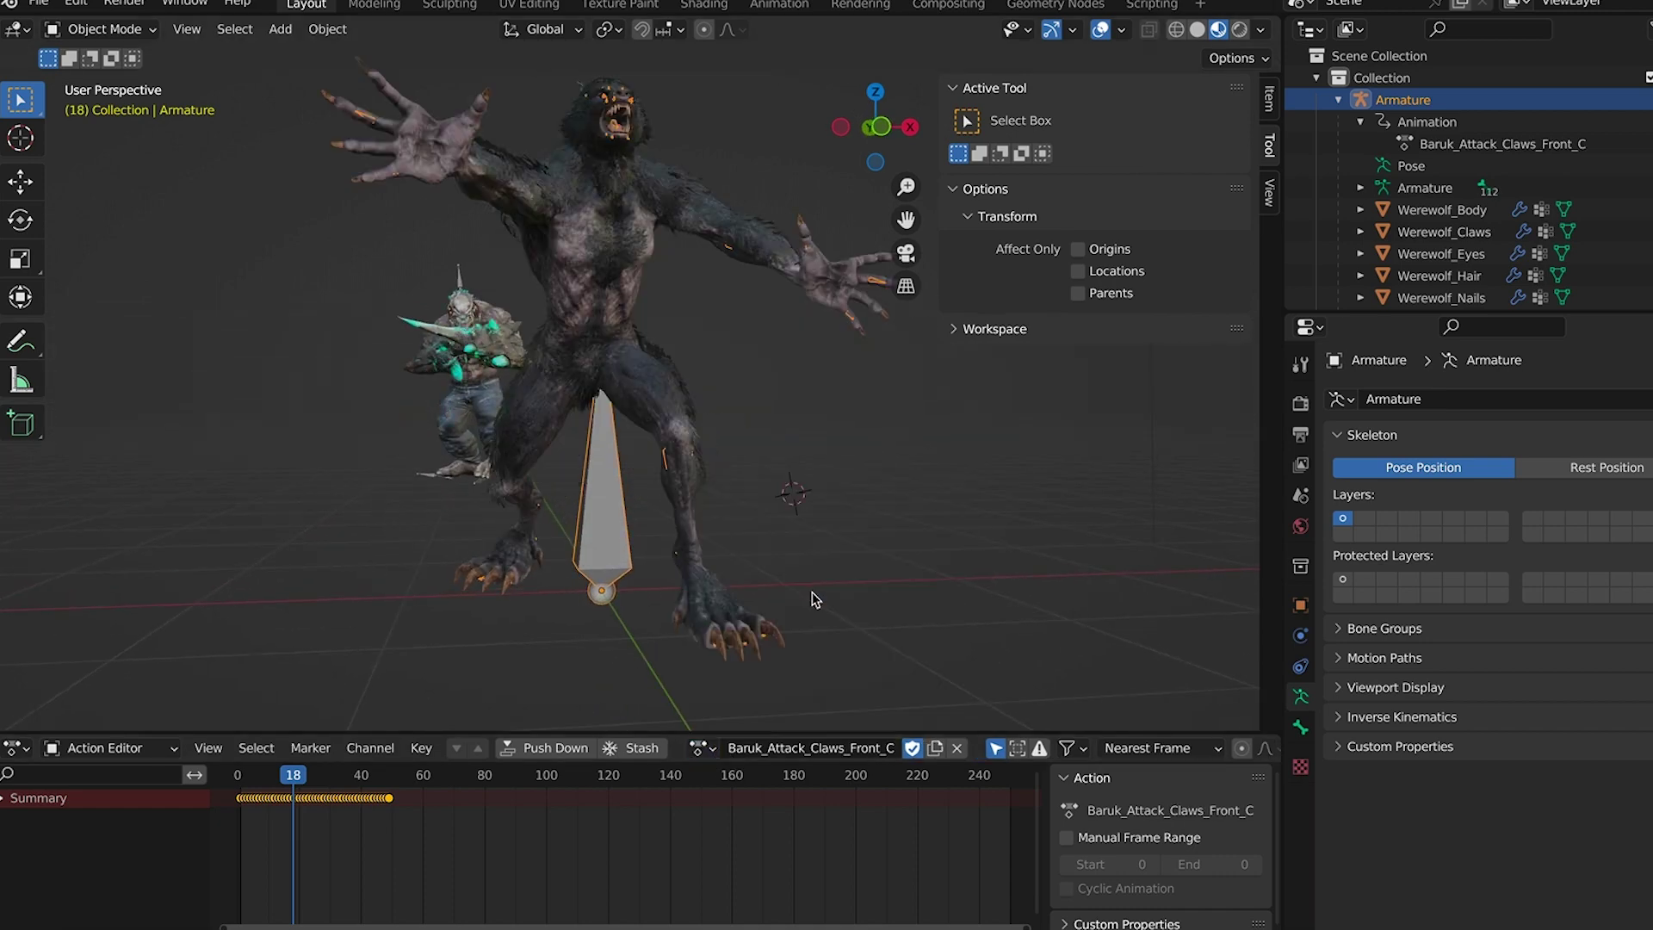
pyautogui.moveTo(294, 774); pyautogui.dragTo(317, 768)
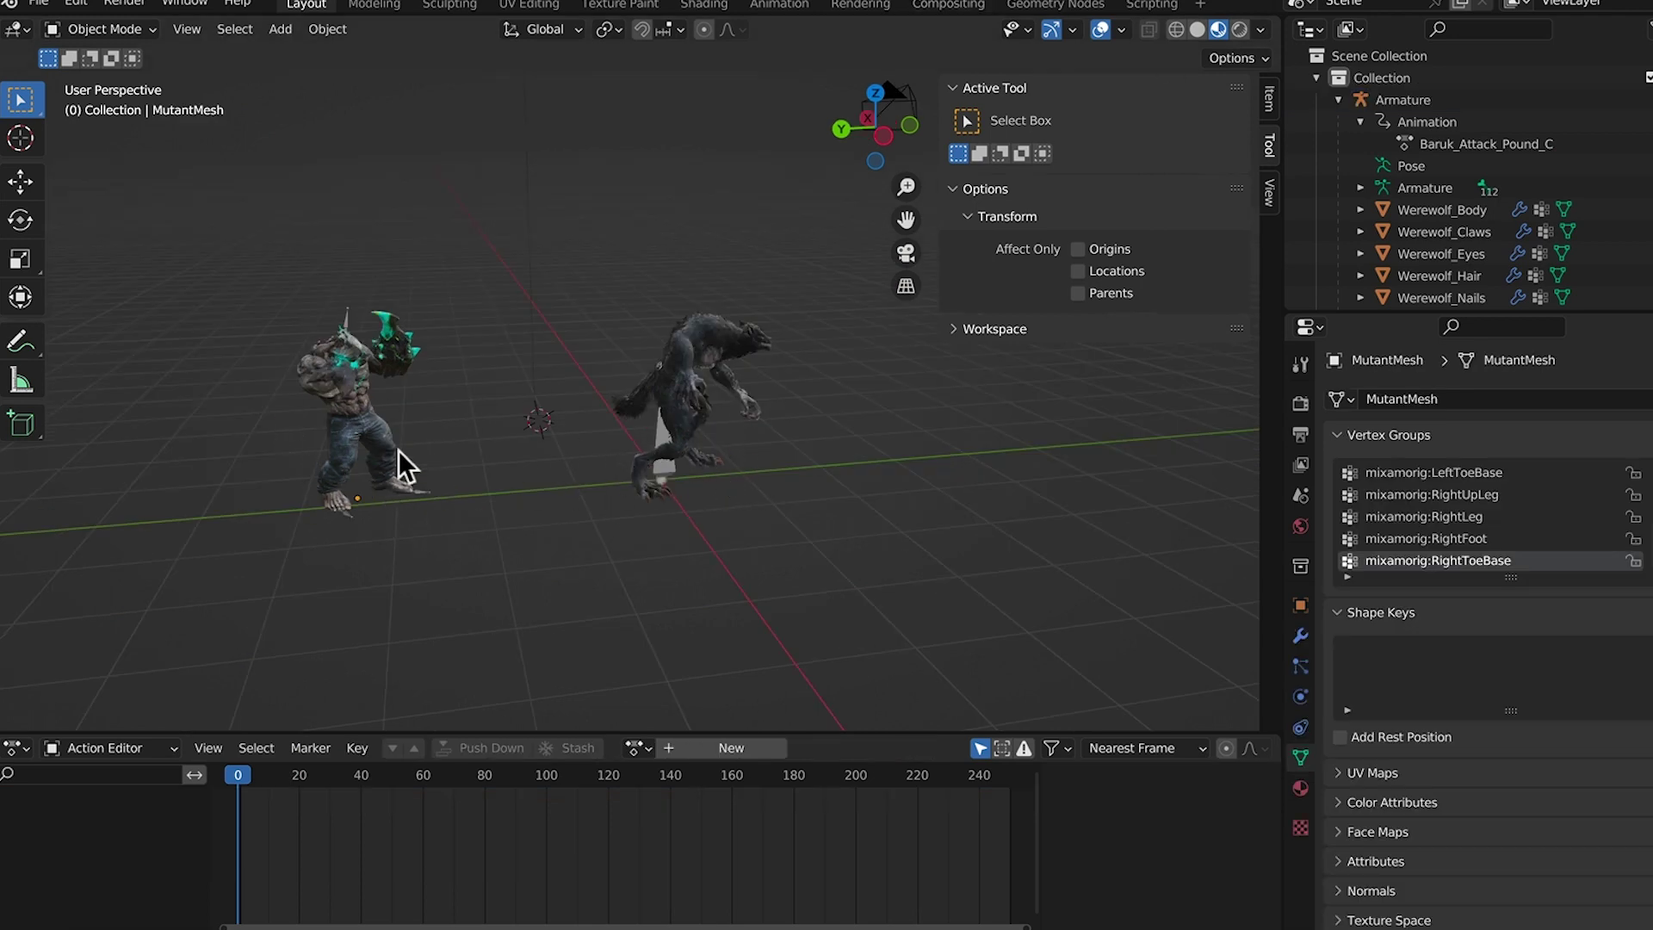
# Hide the werewolf's armature and make it visible again
pyautogui.click(700, 502)
pyautogui.scroll(4, 741, 522)
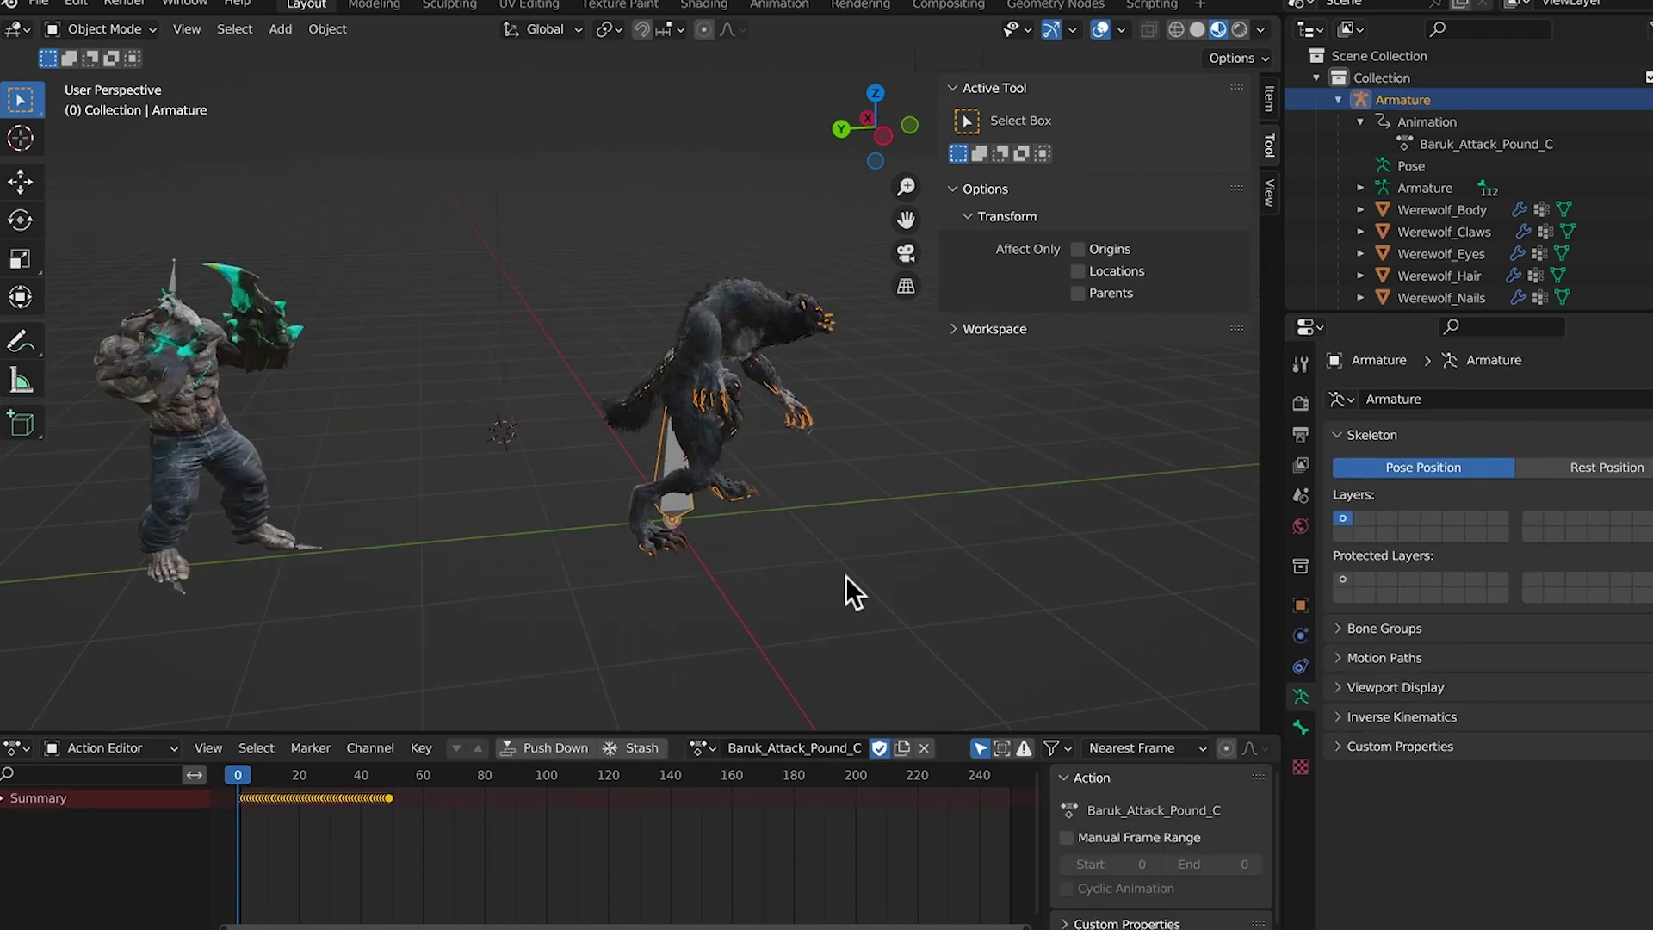
pyautogui.moveTo(778, 574); pyautogui.dragTo(675, 545, button='middle')
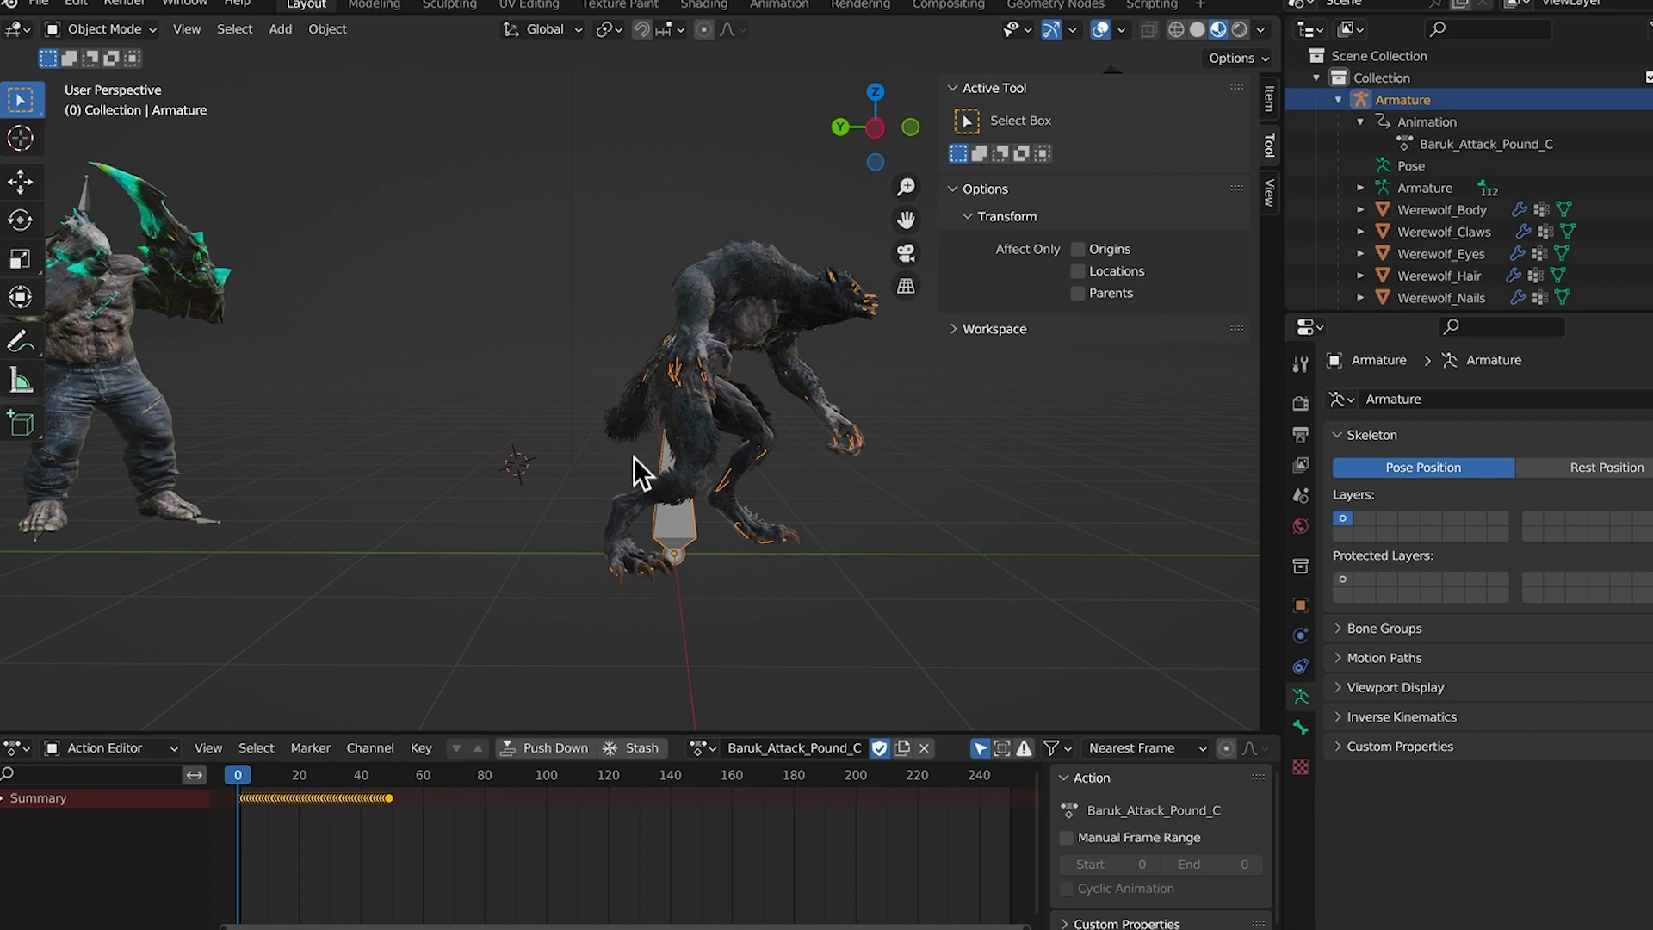
pyautogui.press('h')
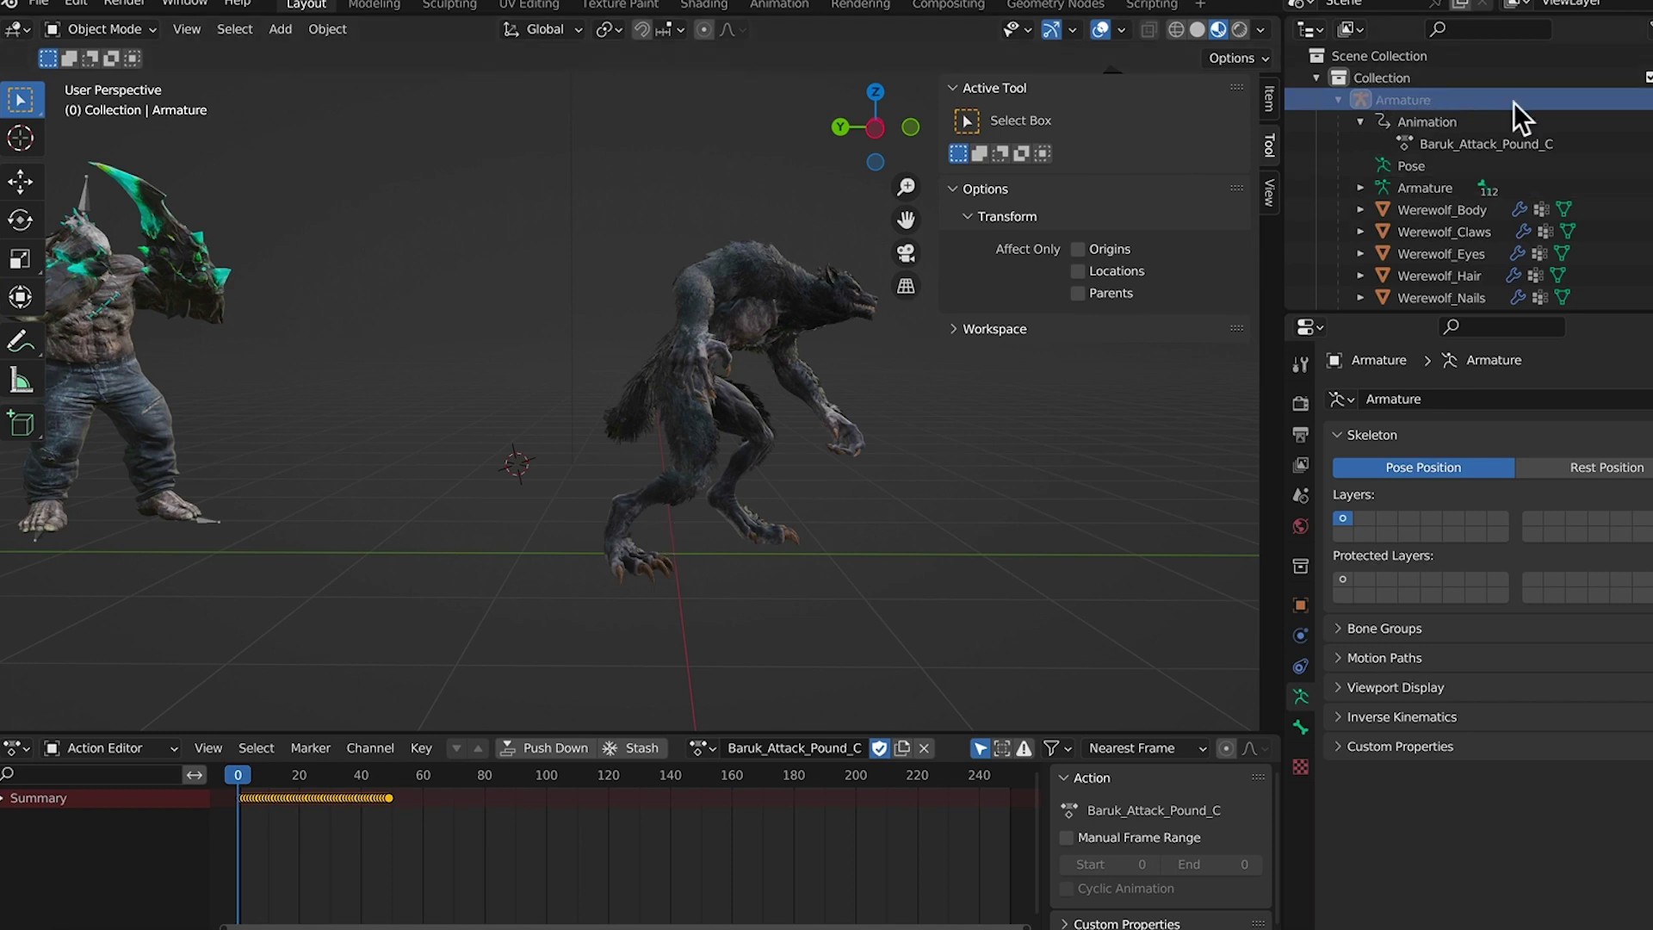
pyautogui.click(1404, 99)
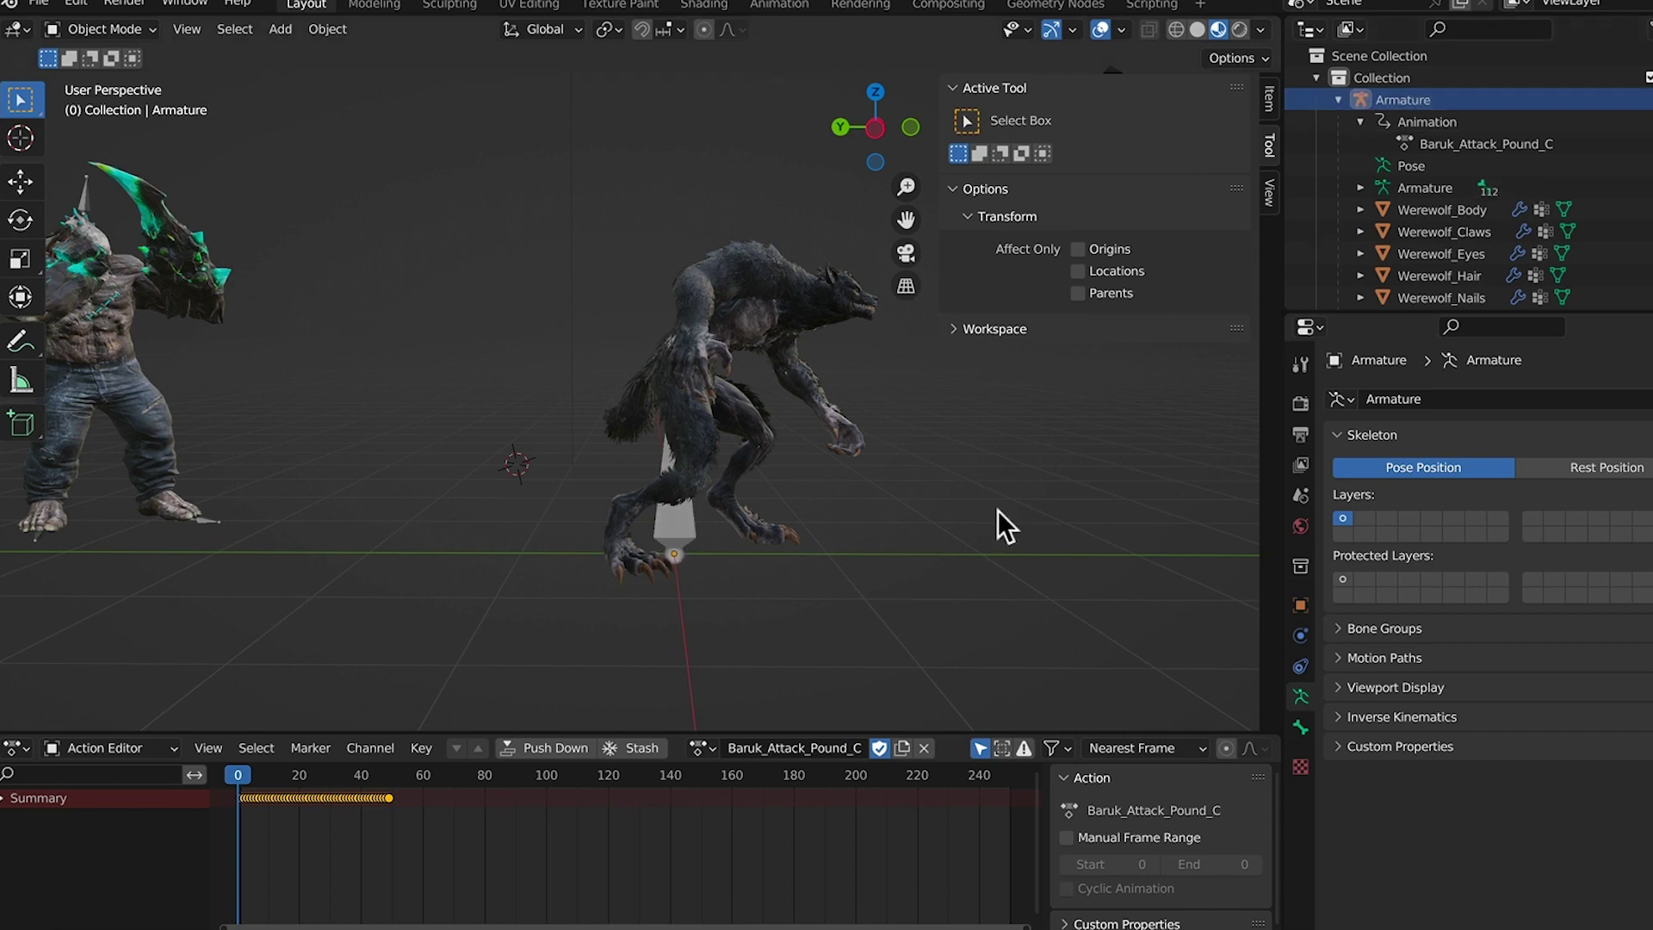
# Rotate the werewolf by its armature about the vertical axis so that it faces the Mutant
pyautogui.click(685, 532)
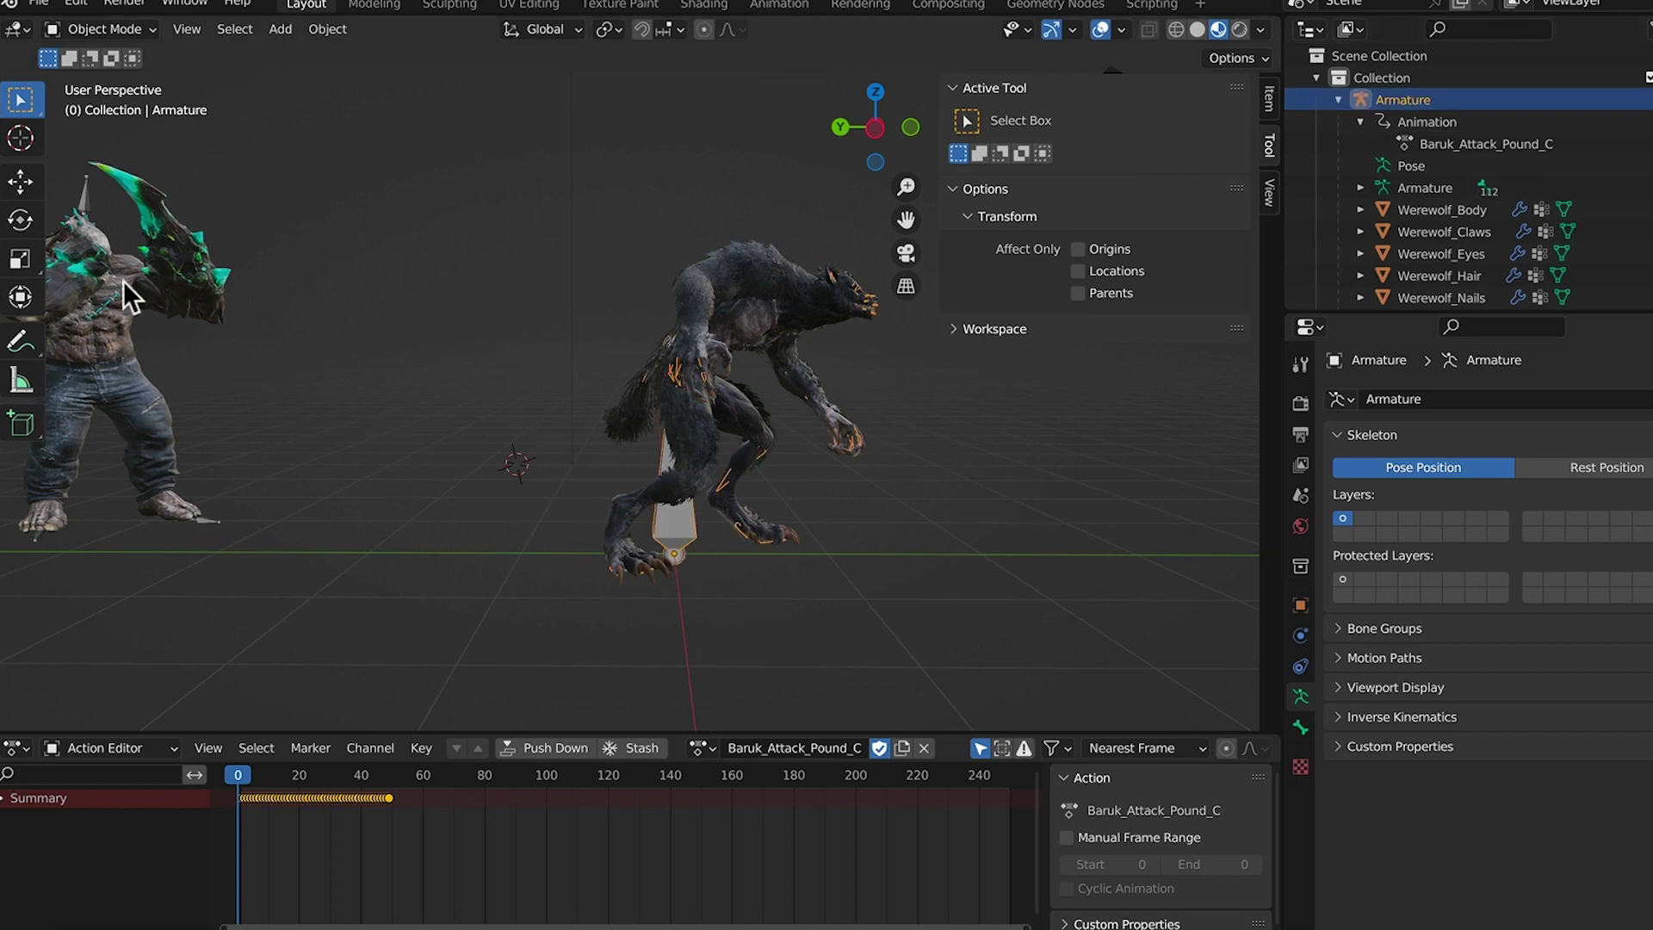
pyautogui.click(25, 220)
pyautogui.moveTo(675, 569); pyautogui.dragTo(678, 577)
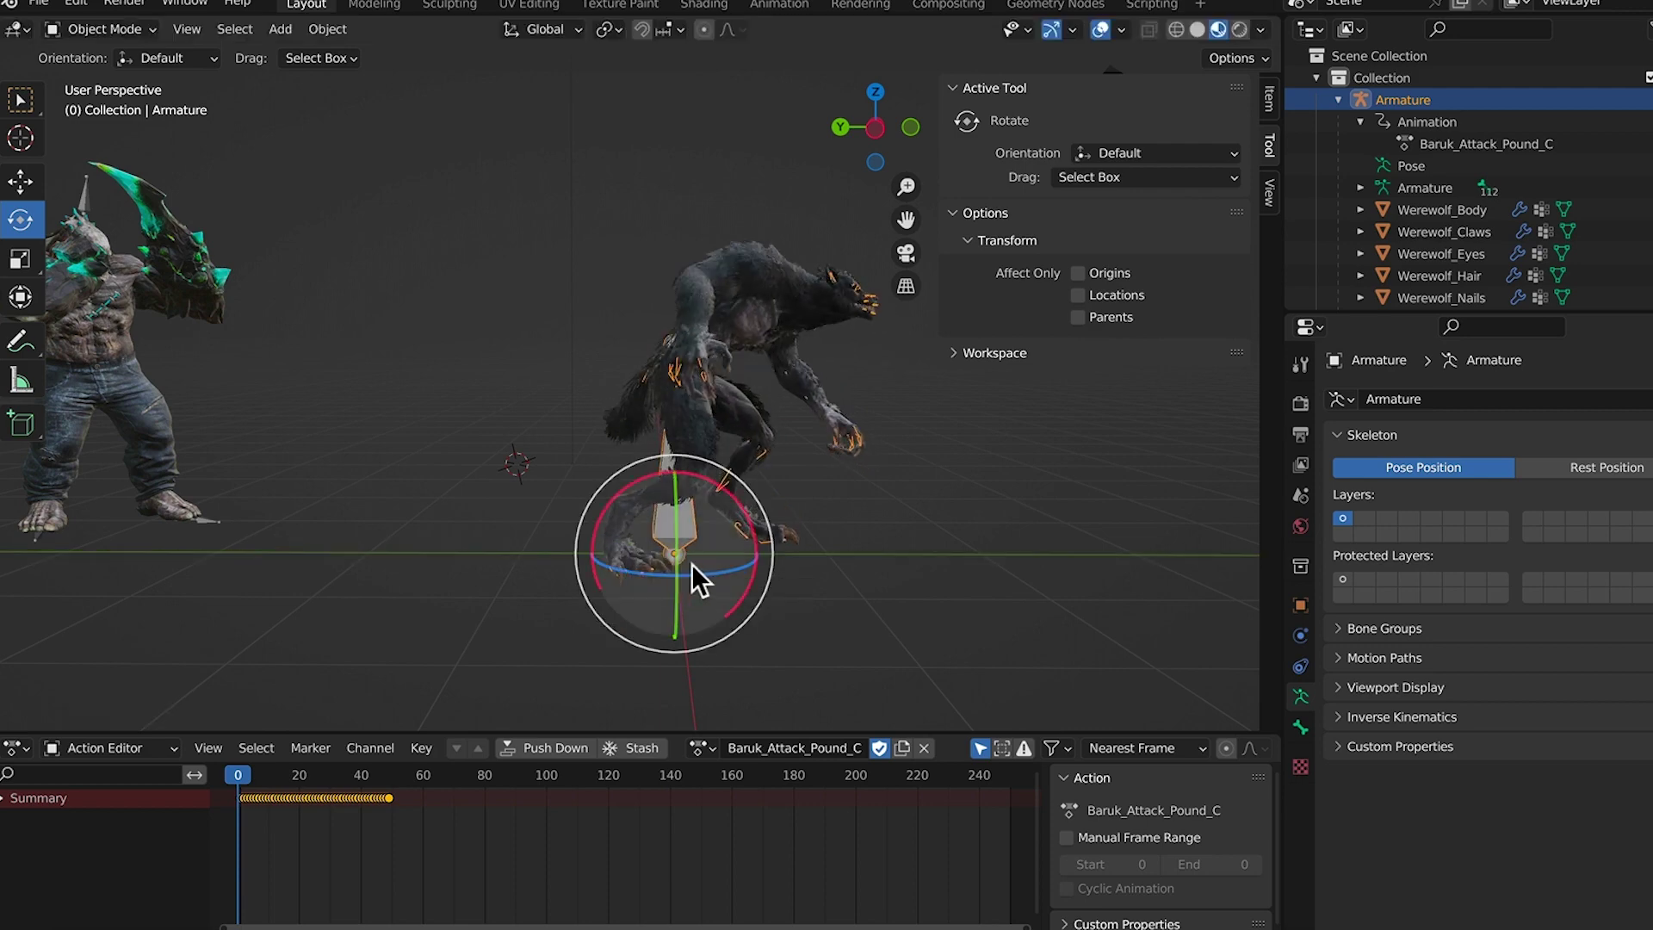
pyautogui.moveTo(738, 508); pyautogui.dragTo(731, 498)
pyautogui.hotkey('ctrl', 'Tab')
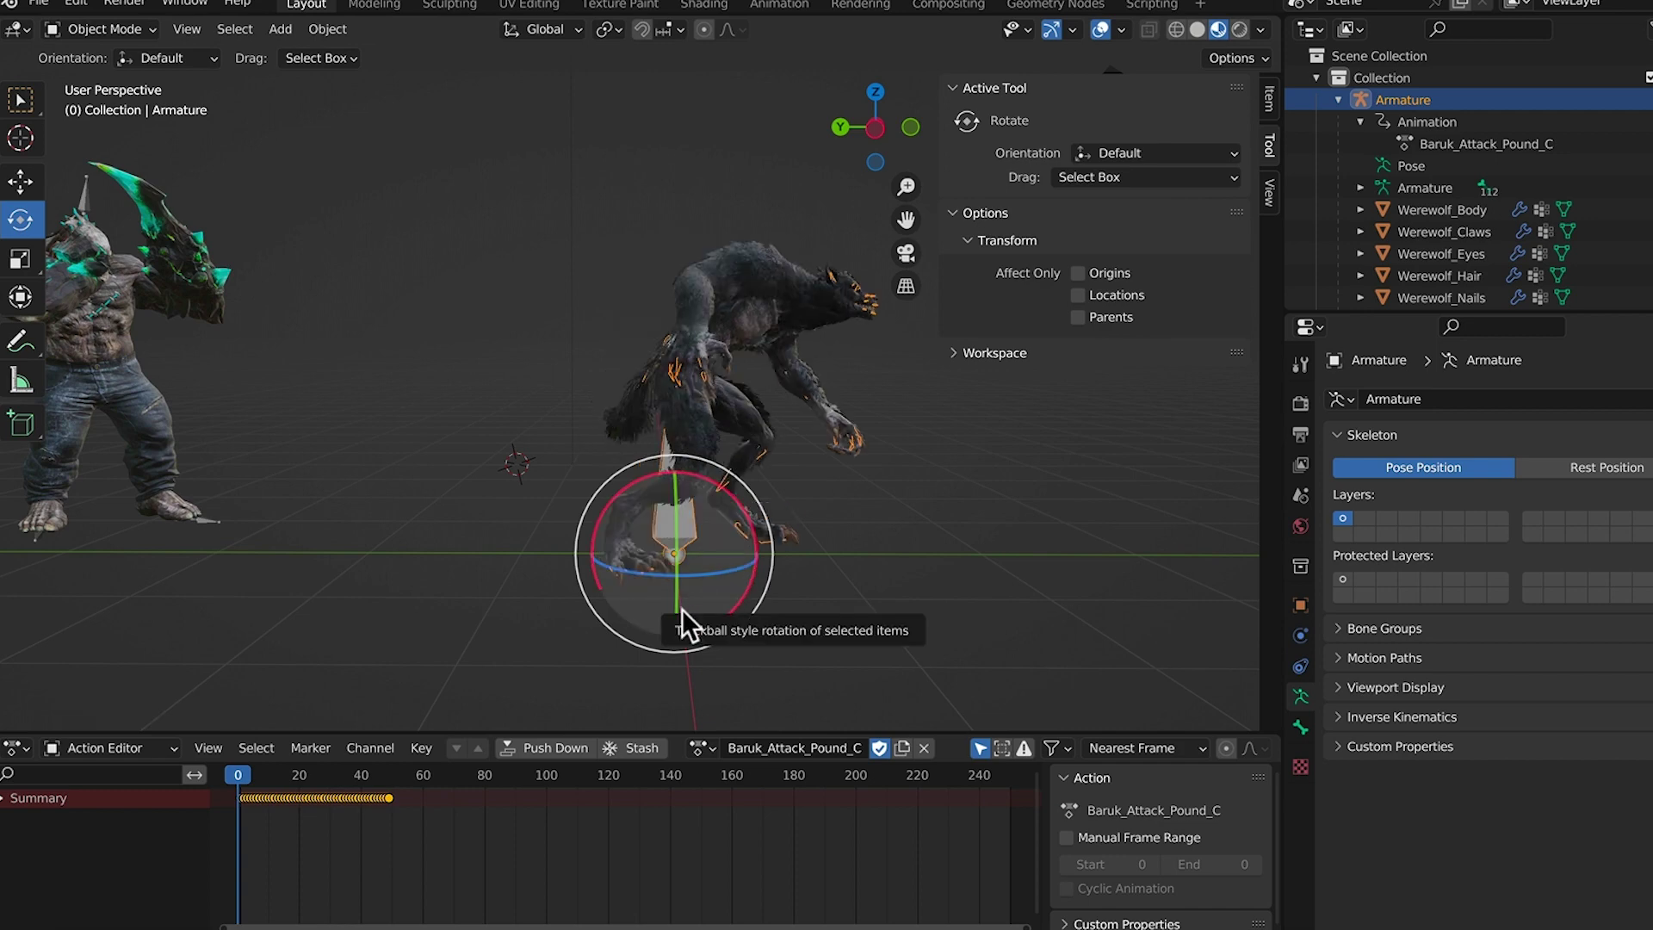
pyautogui.moveTo(686, 626); pyautogui.dragTo(951, 627)
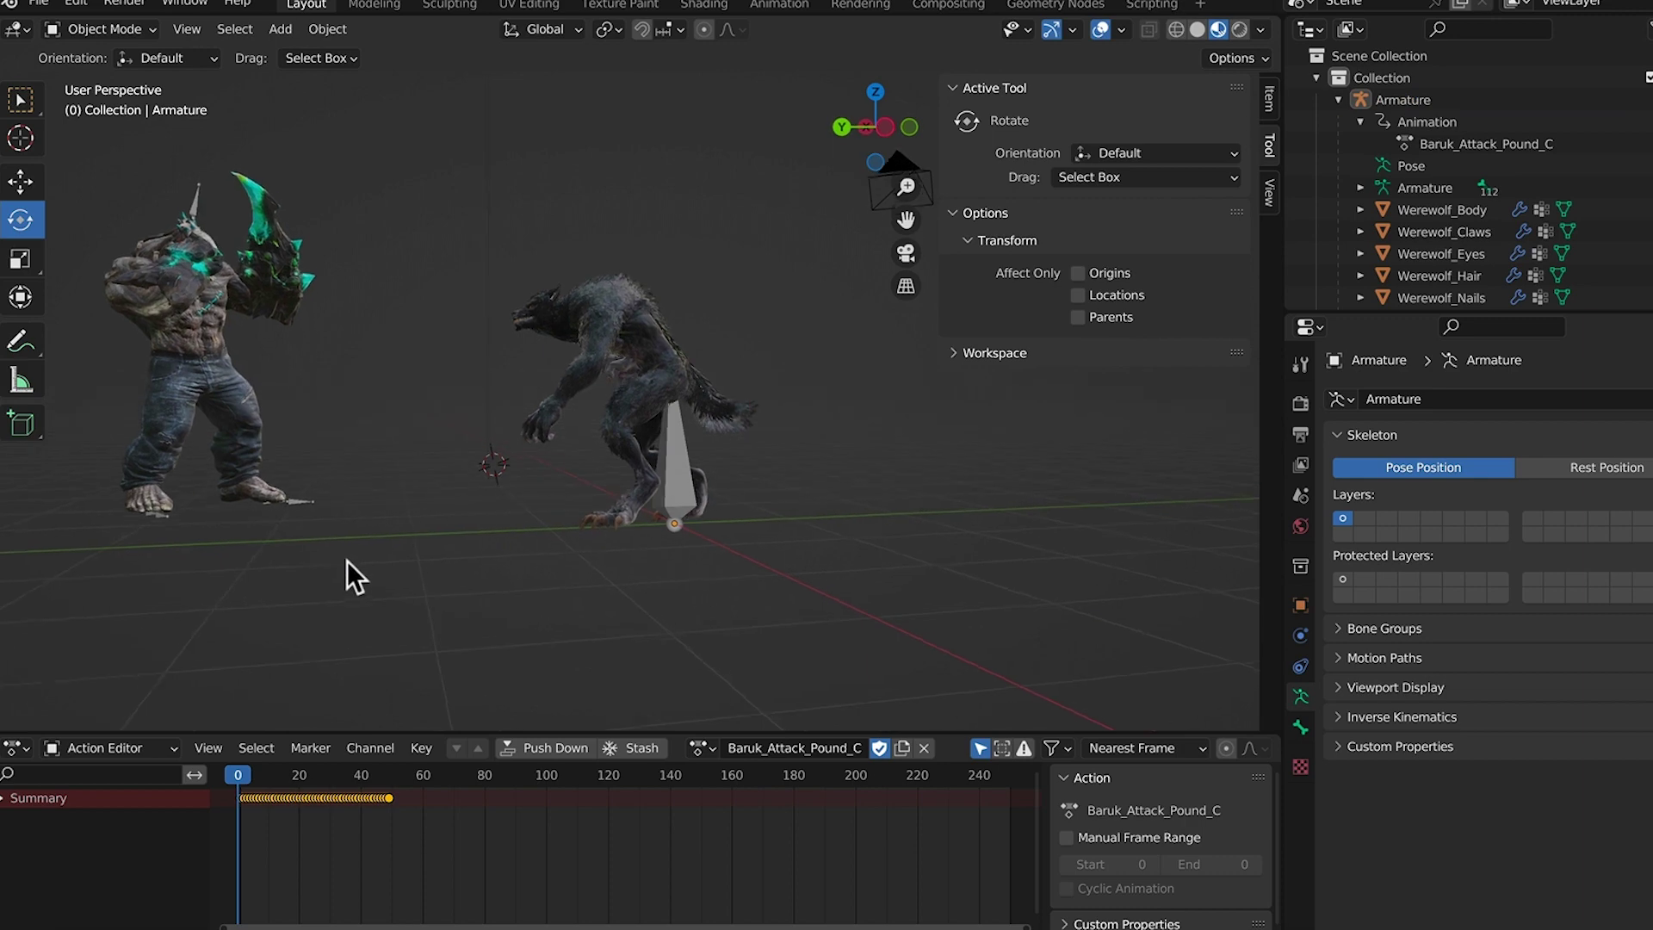
# Try to move the Mutant by its mesh alone, then undo the move
pyautogui.moveTo(348, 561)
pyautogui.mouseDown(button='middle')
pyautogui.moveTo(324, 504)
pyautogui.moveTo(331, 553)
pyautogui.mouseUp(button='middle')
pyautogui.click(217, 380)
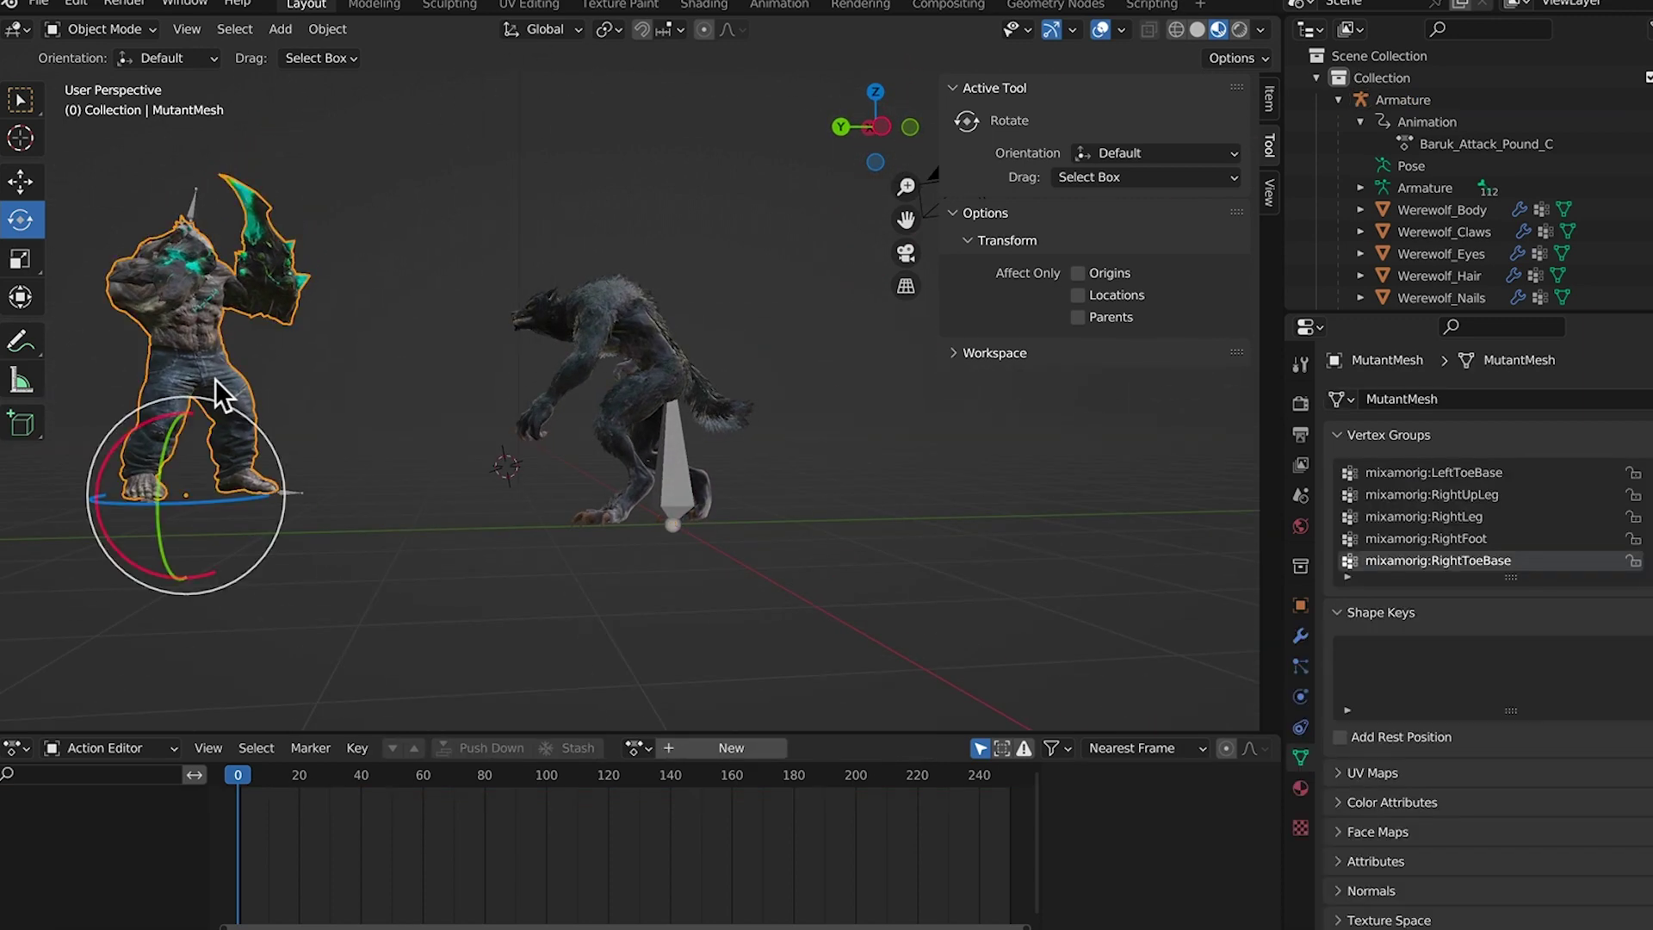
pyautogui.press('g')
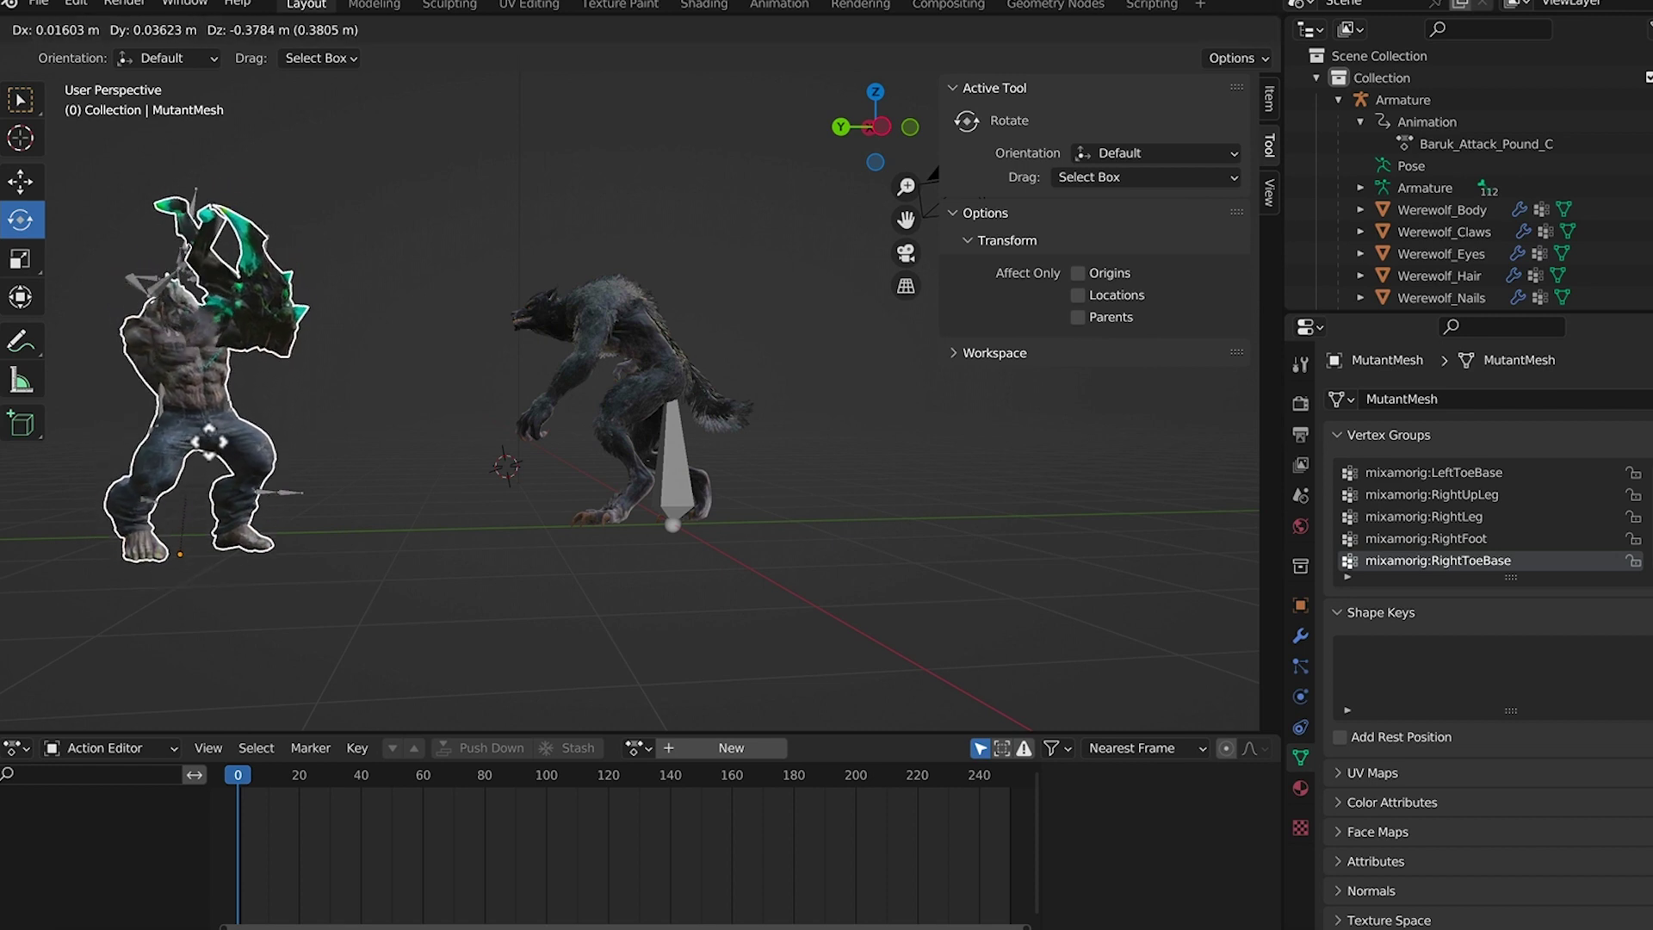
pyautogui.click(204, 471)
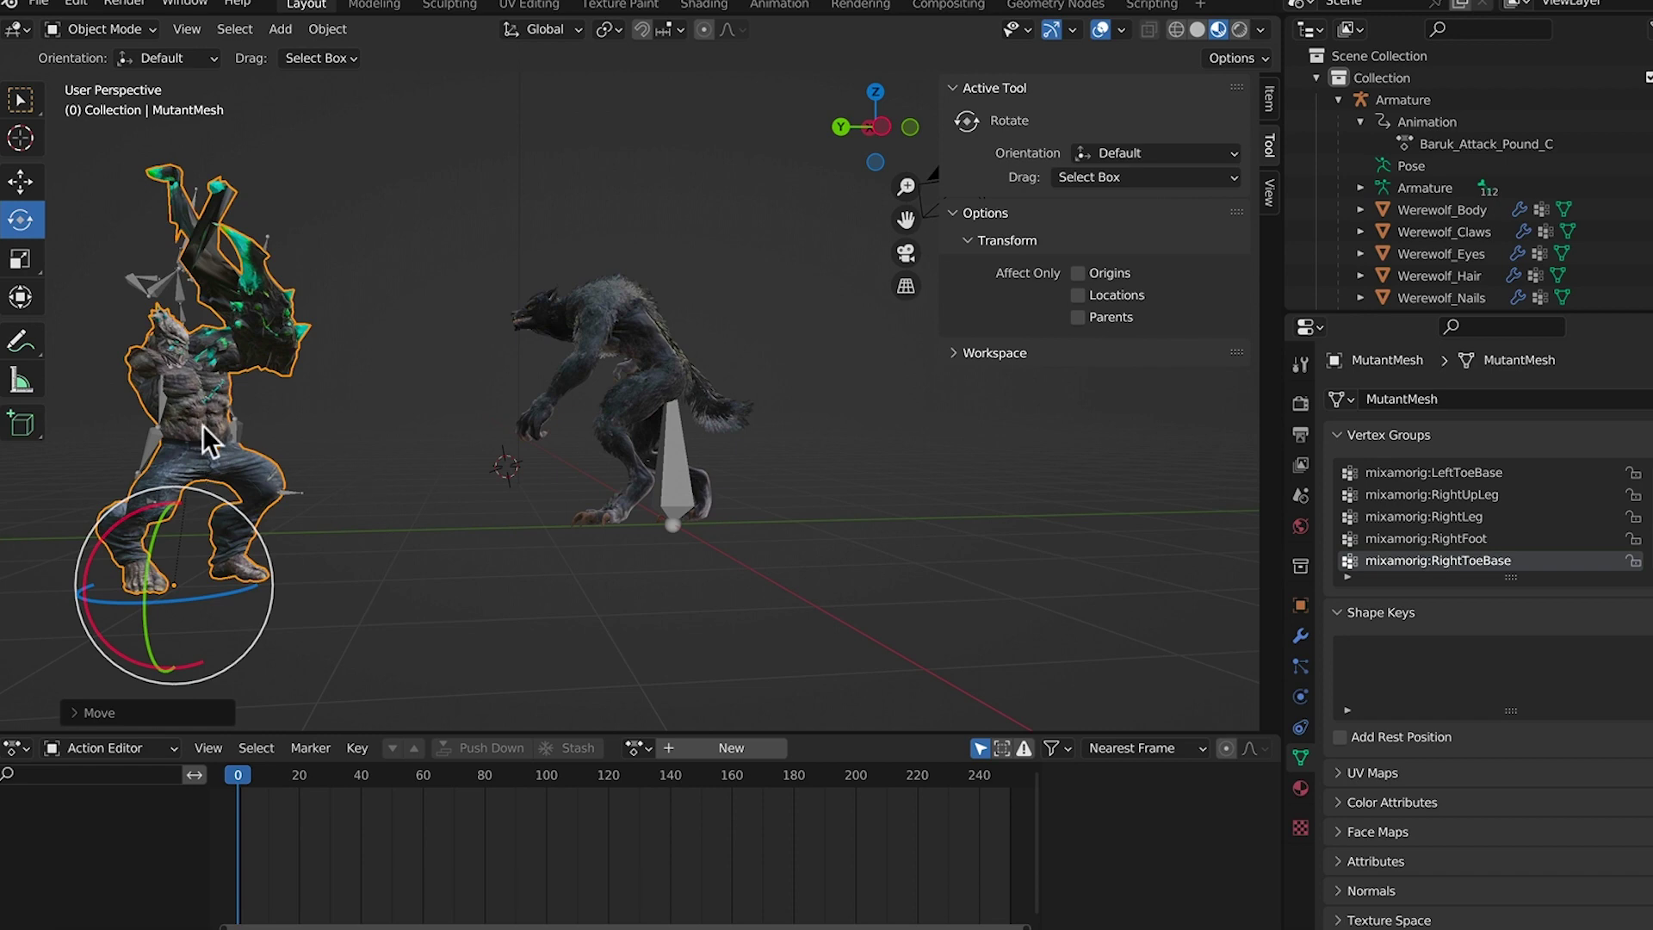
pyautogui.hotkey('ctrl', 'z')
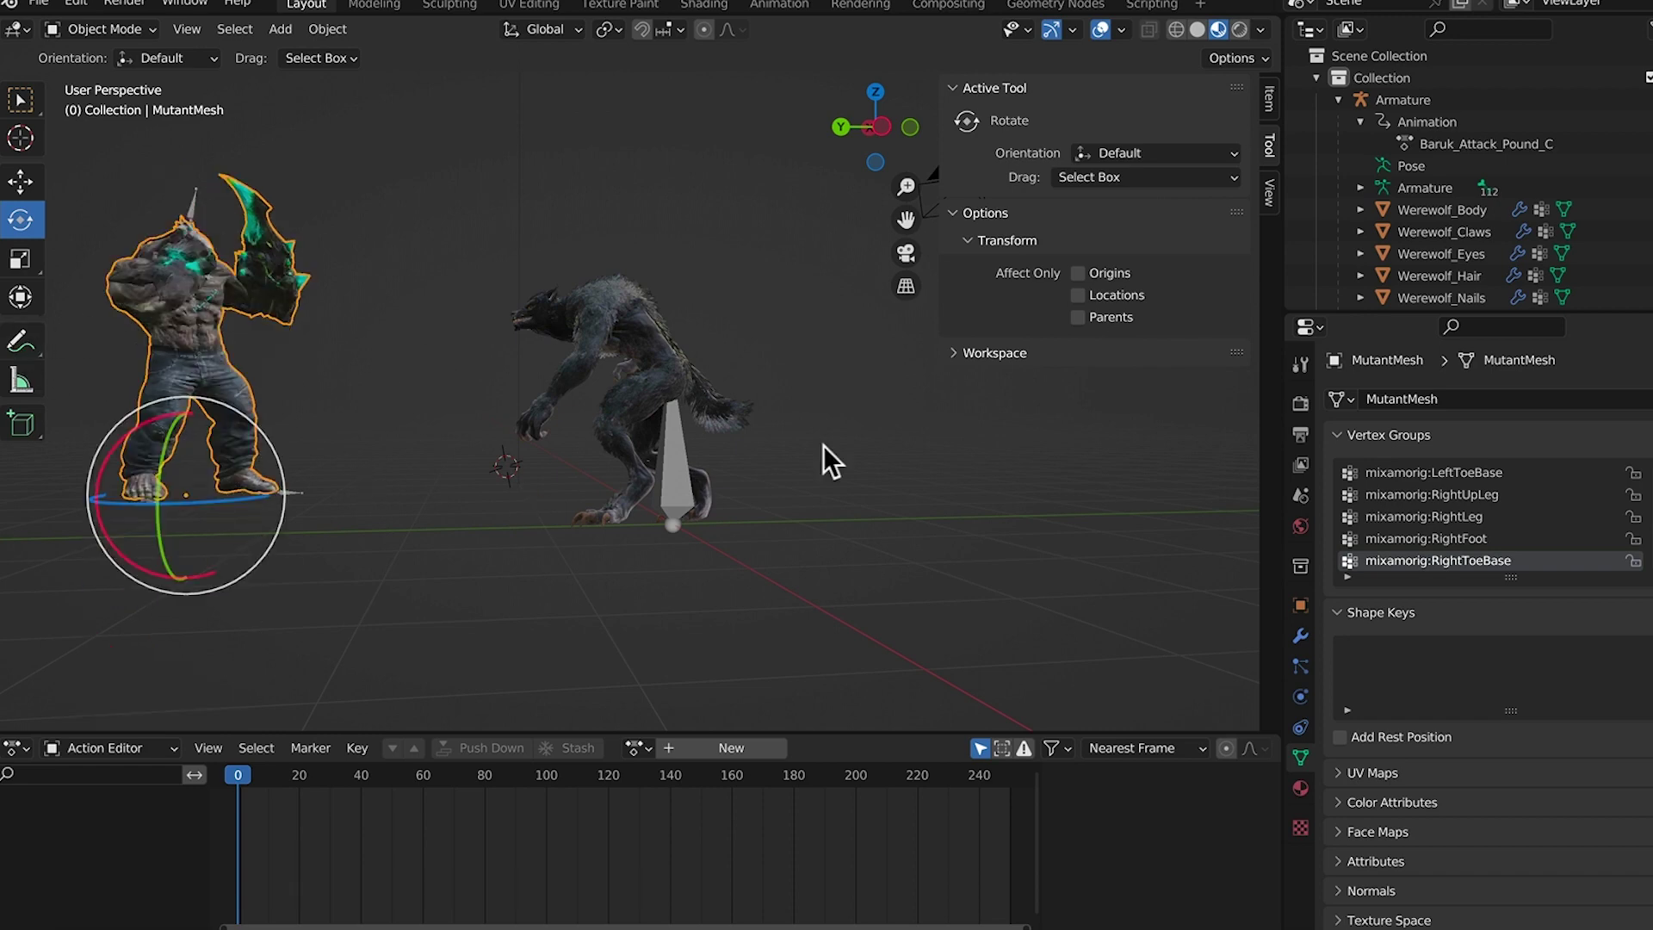
# Select the Mutant's armature, Armature.001, and move it onto the Y axis in front of the werewolf
pyautogui.scroll(-4, 1542, 163)
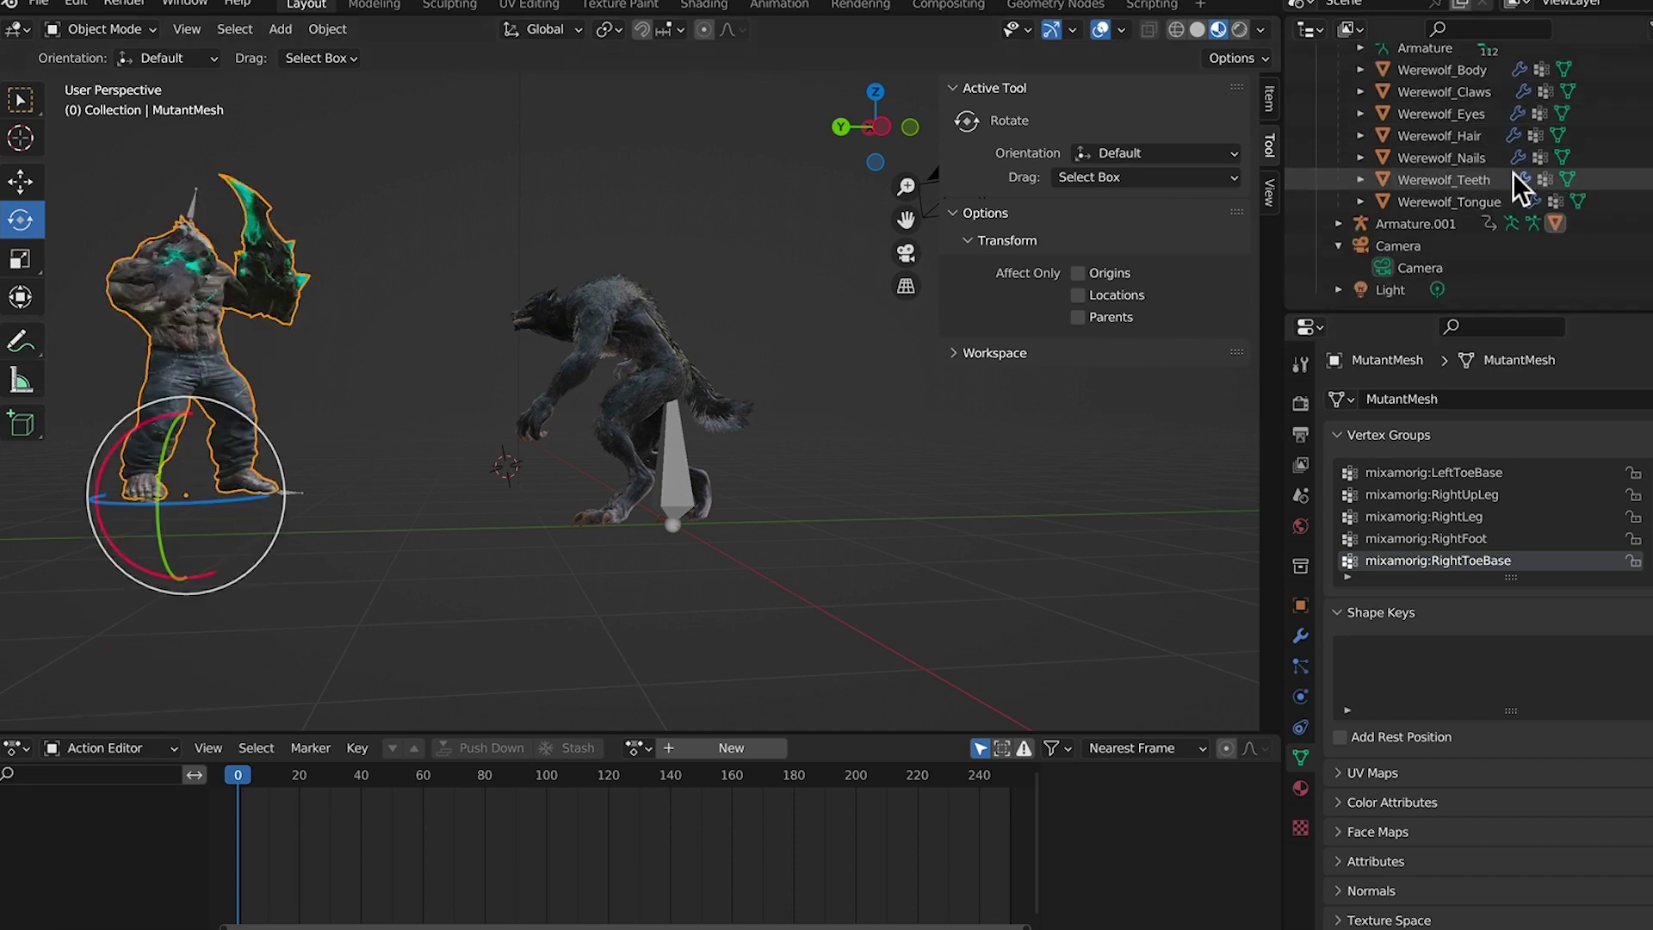
pyautogui.click(1433, 223)
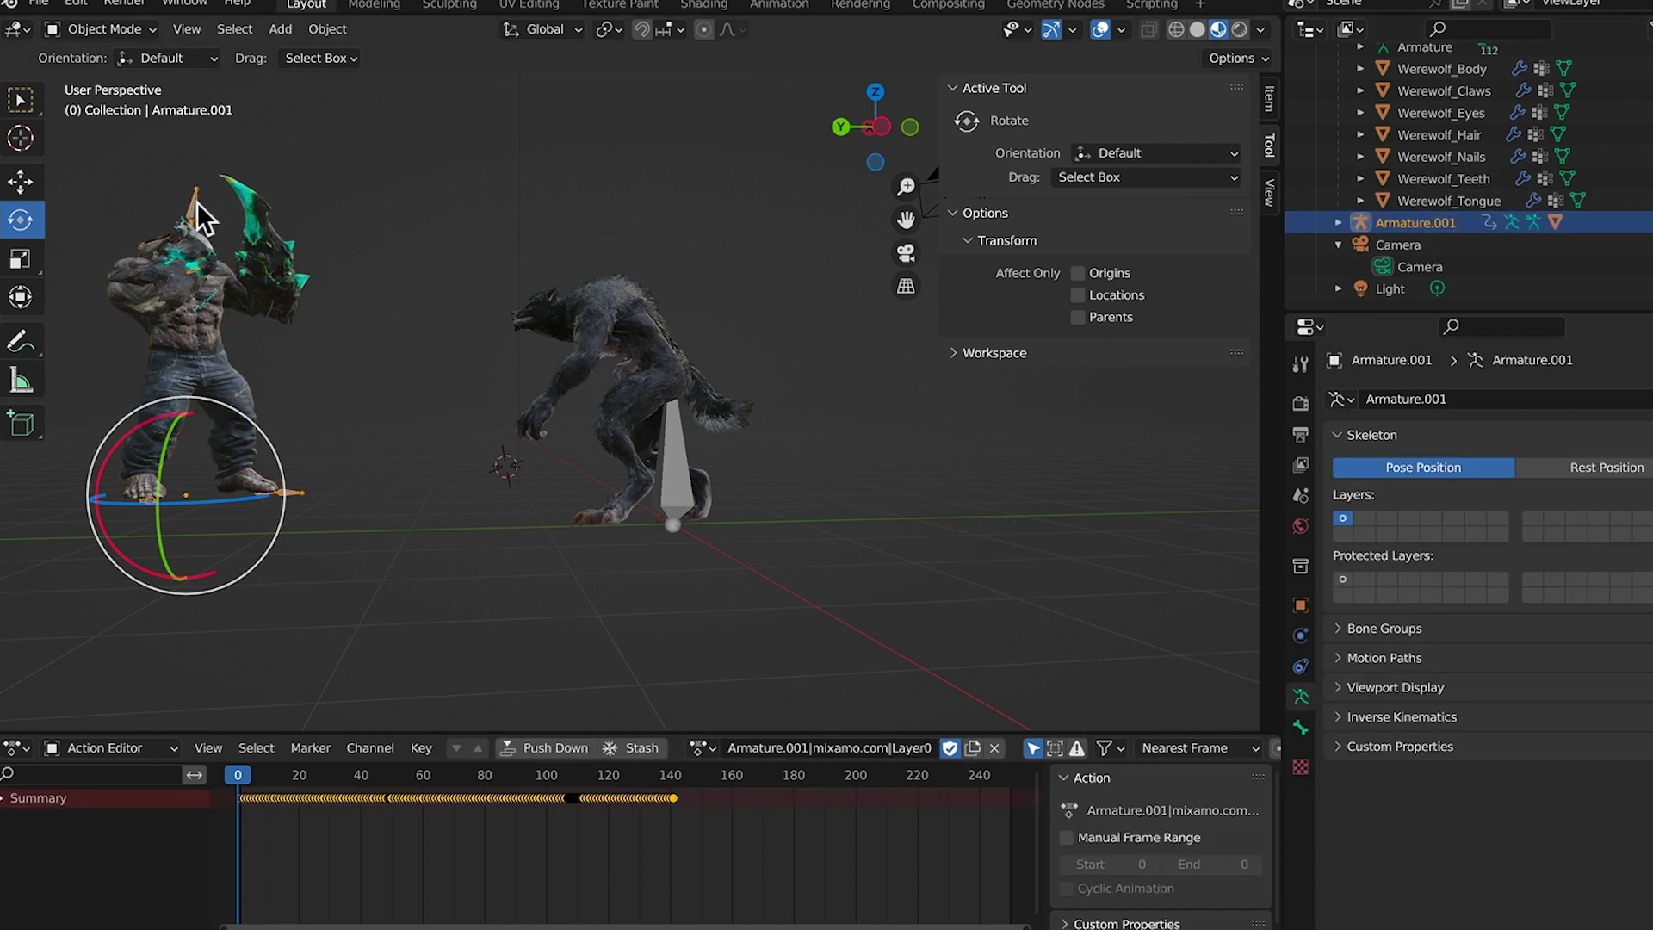
pyautogui.press('g')
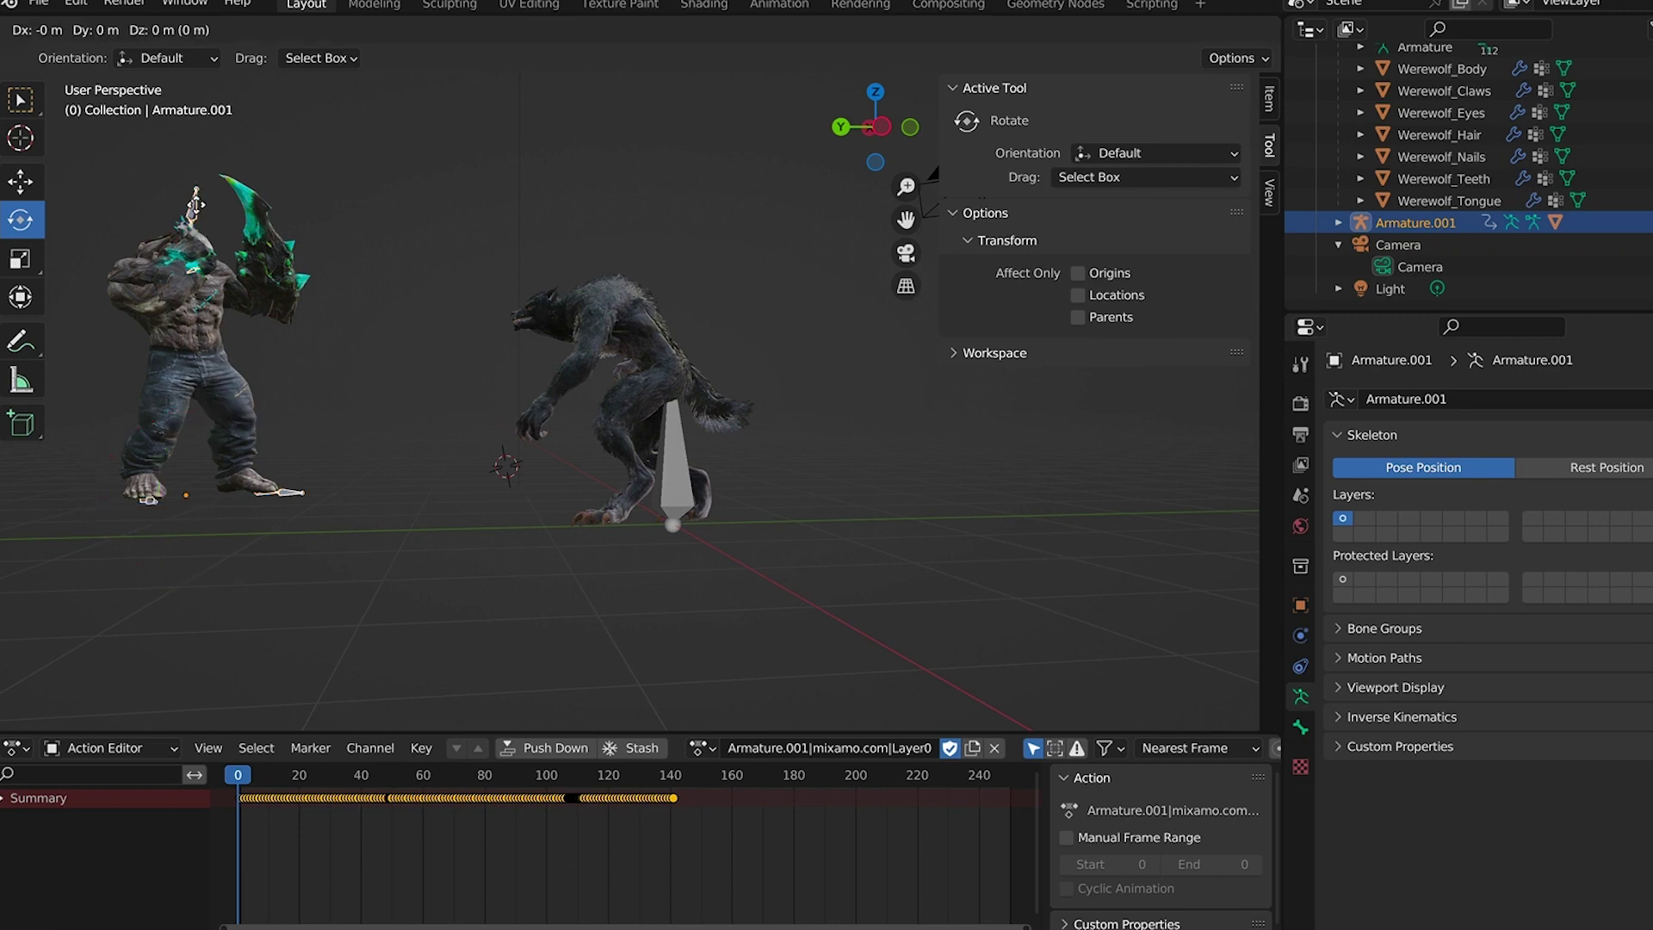
pyautogui.click(199, 261)
pyautogui.moveTo(199, 261); pyautogui.dragTo(759, 598, button='middle')
pyautogui.moveTo(798, 323)
pyautogui.mouseDown(button='middle')
pyautogui.moveTo(841, 380)
pyautogui.moveTo(767, 328)
pyautogui.mouseUp(button='middle')
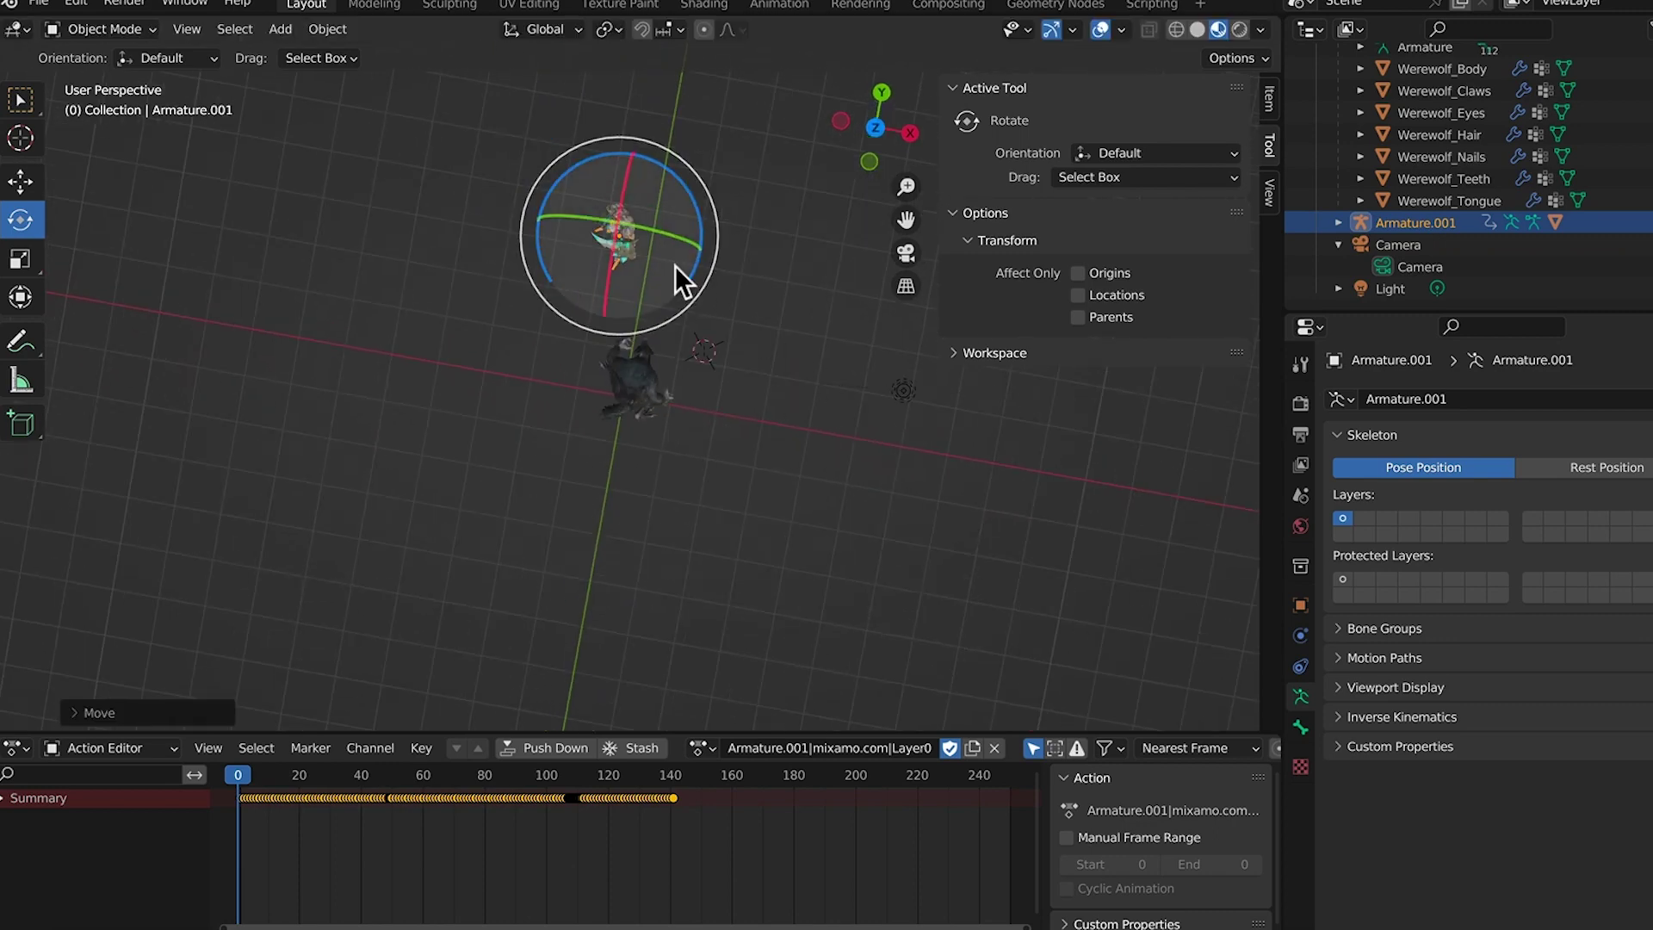
pyautogui.press('w')
pyautogui.press('g')
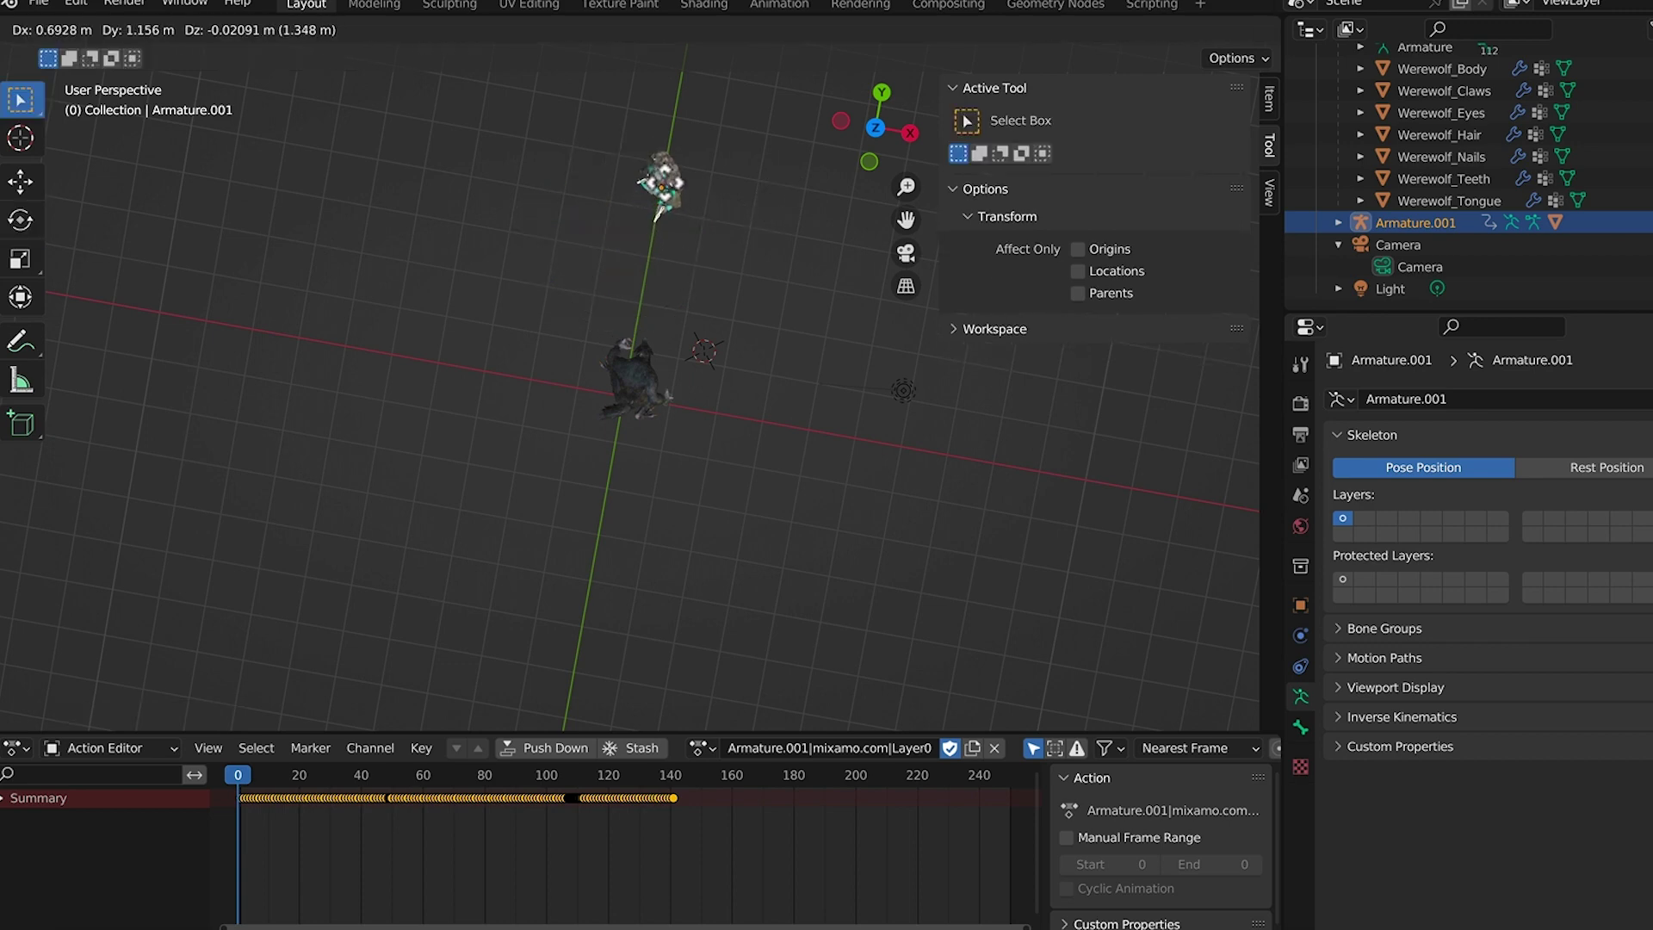
pyautogui.click(553, 236)
pyautogui.moveTo(746, 446); pyautogui.dragTo(932, 451, button='middle')
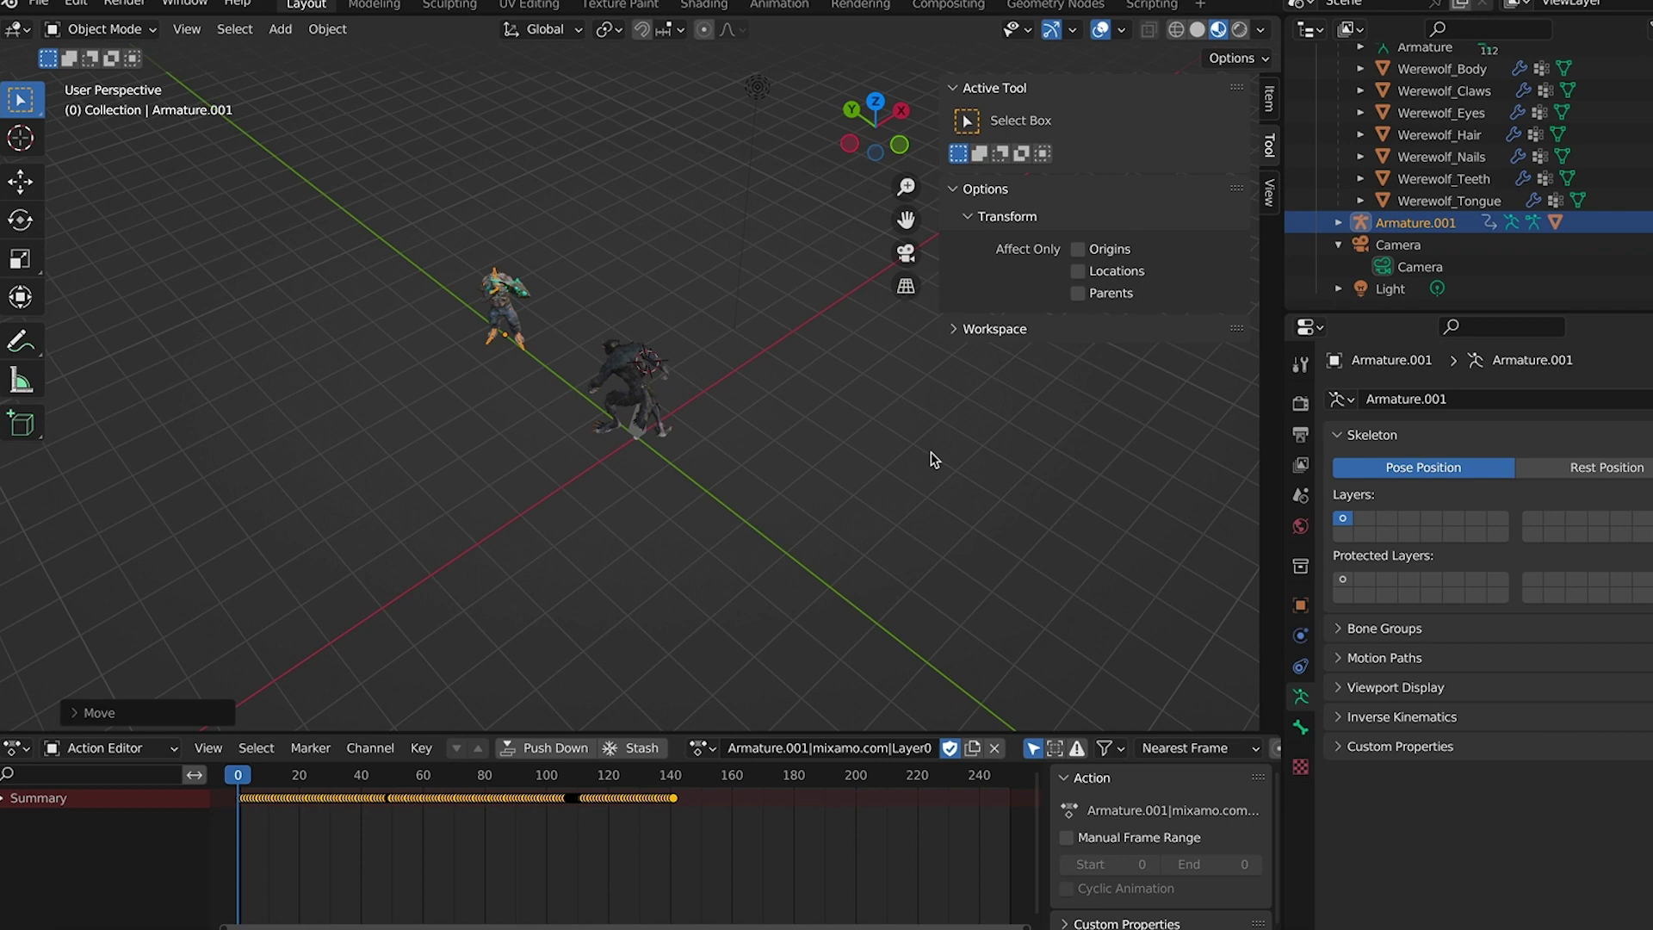
# Examine the spacing and facing of the two characters from the front, side, top, camera and perspective views
pyautogui.press('KP_1')
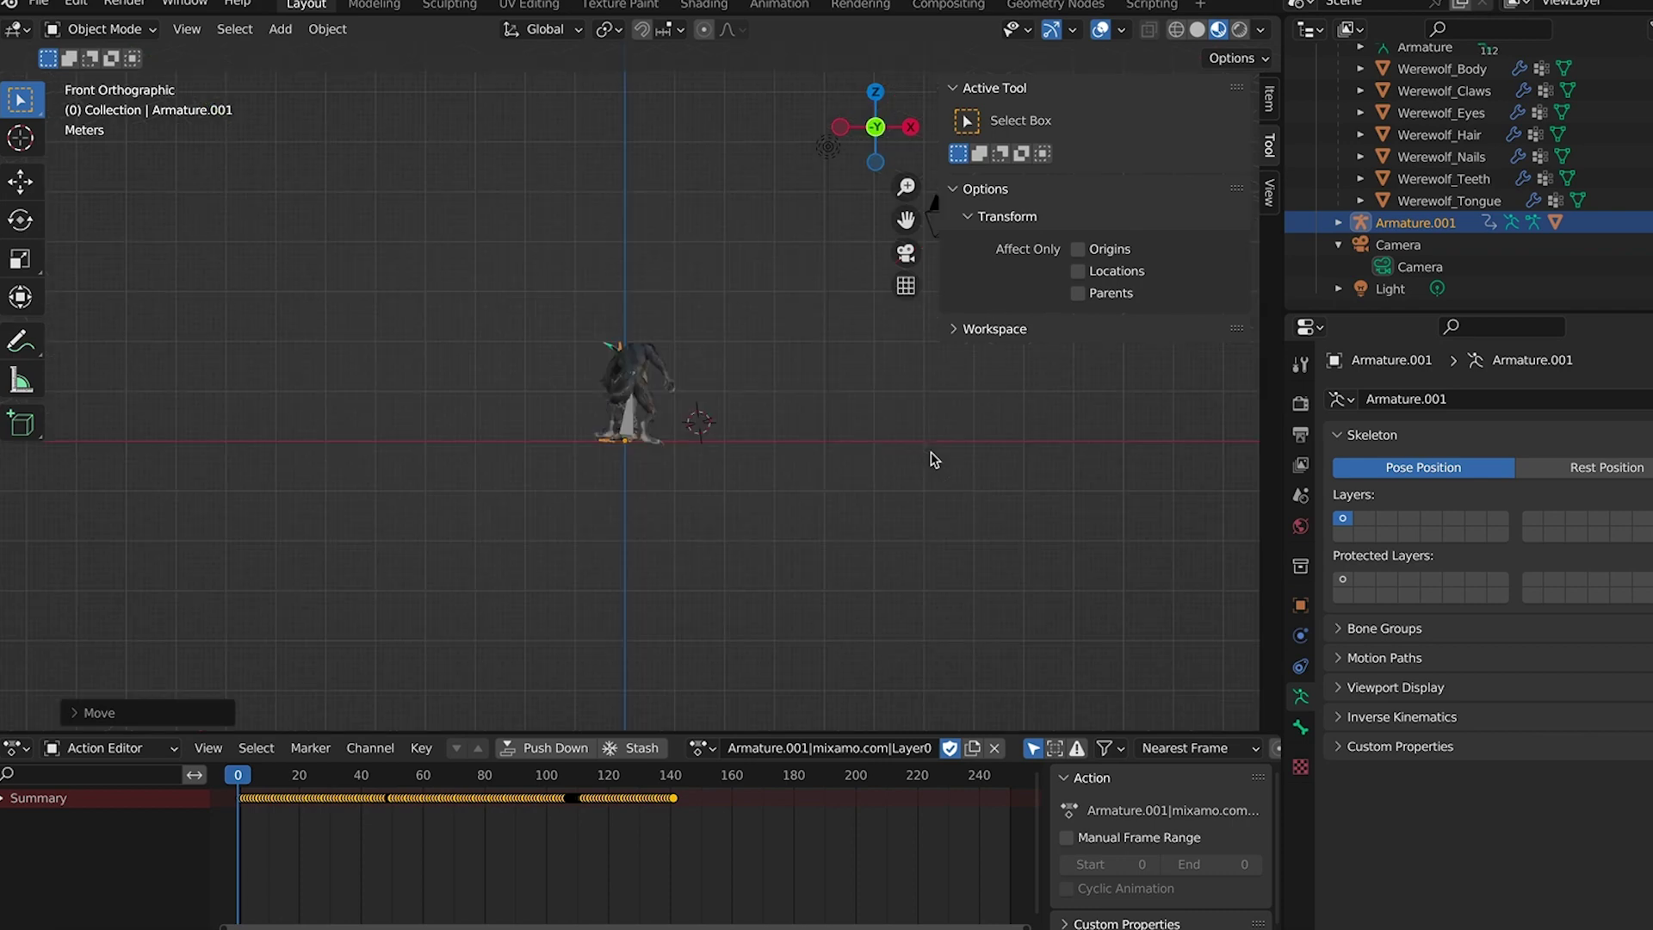
pyautogui.press('KP_3')
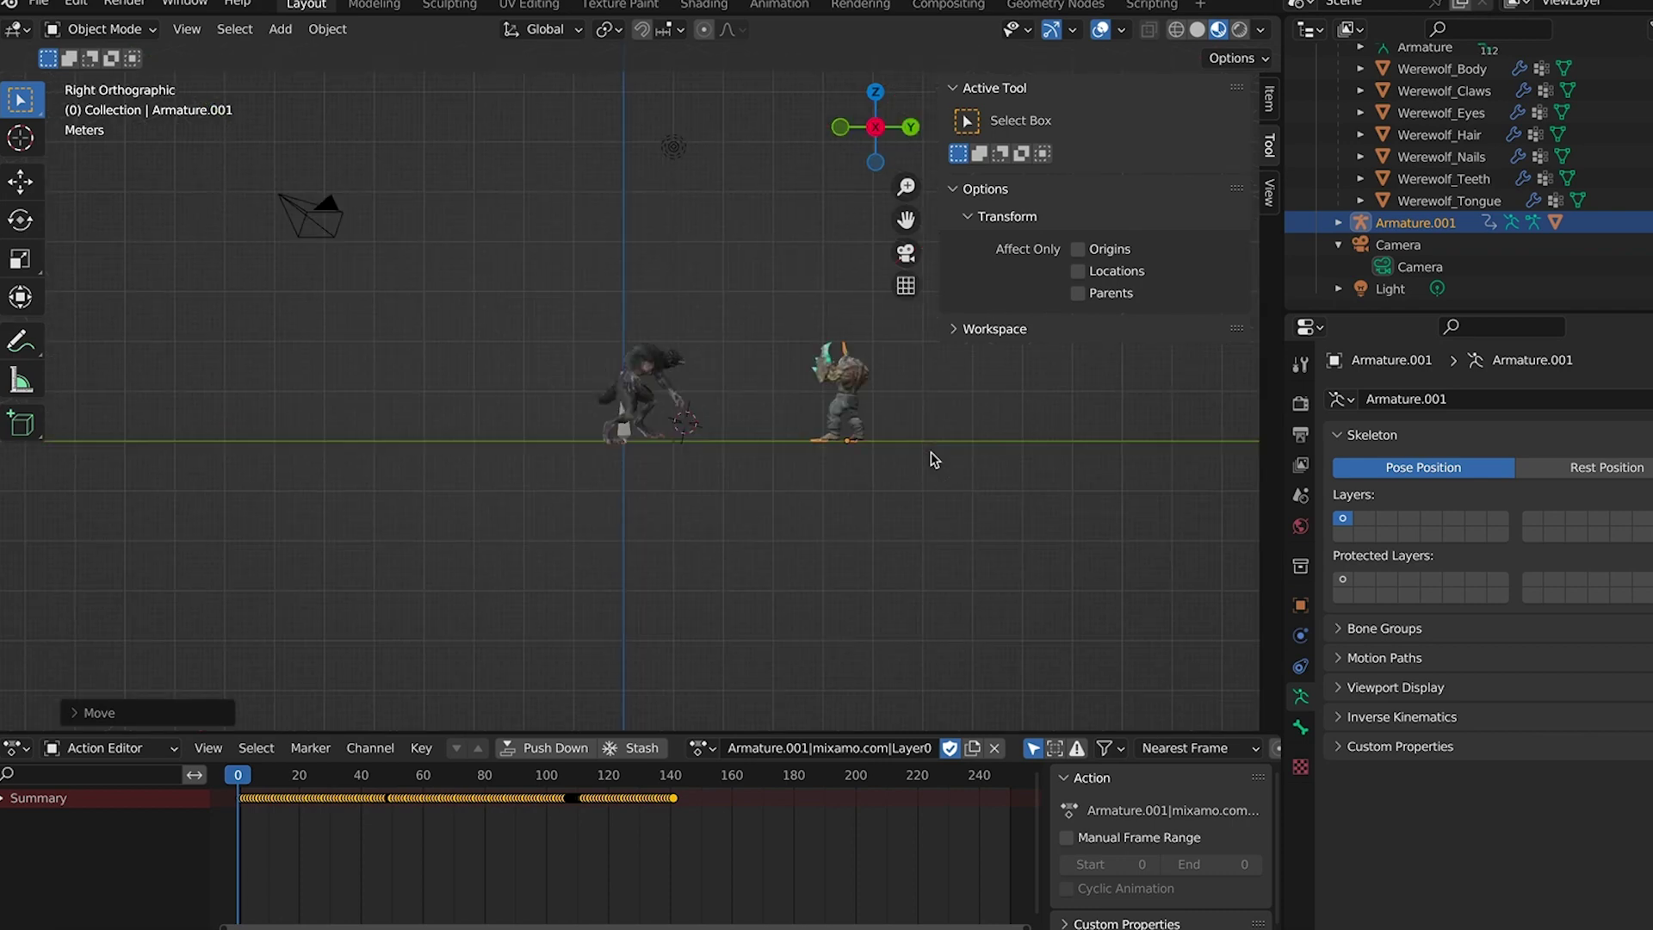
pyautogui.scroll(-2, 875, 494)
pyautogui.scroll(4, 871, 497)
pyautogui.press('KP_7')
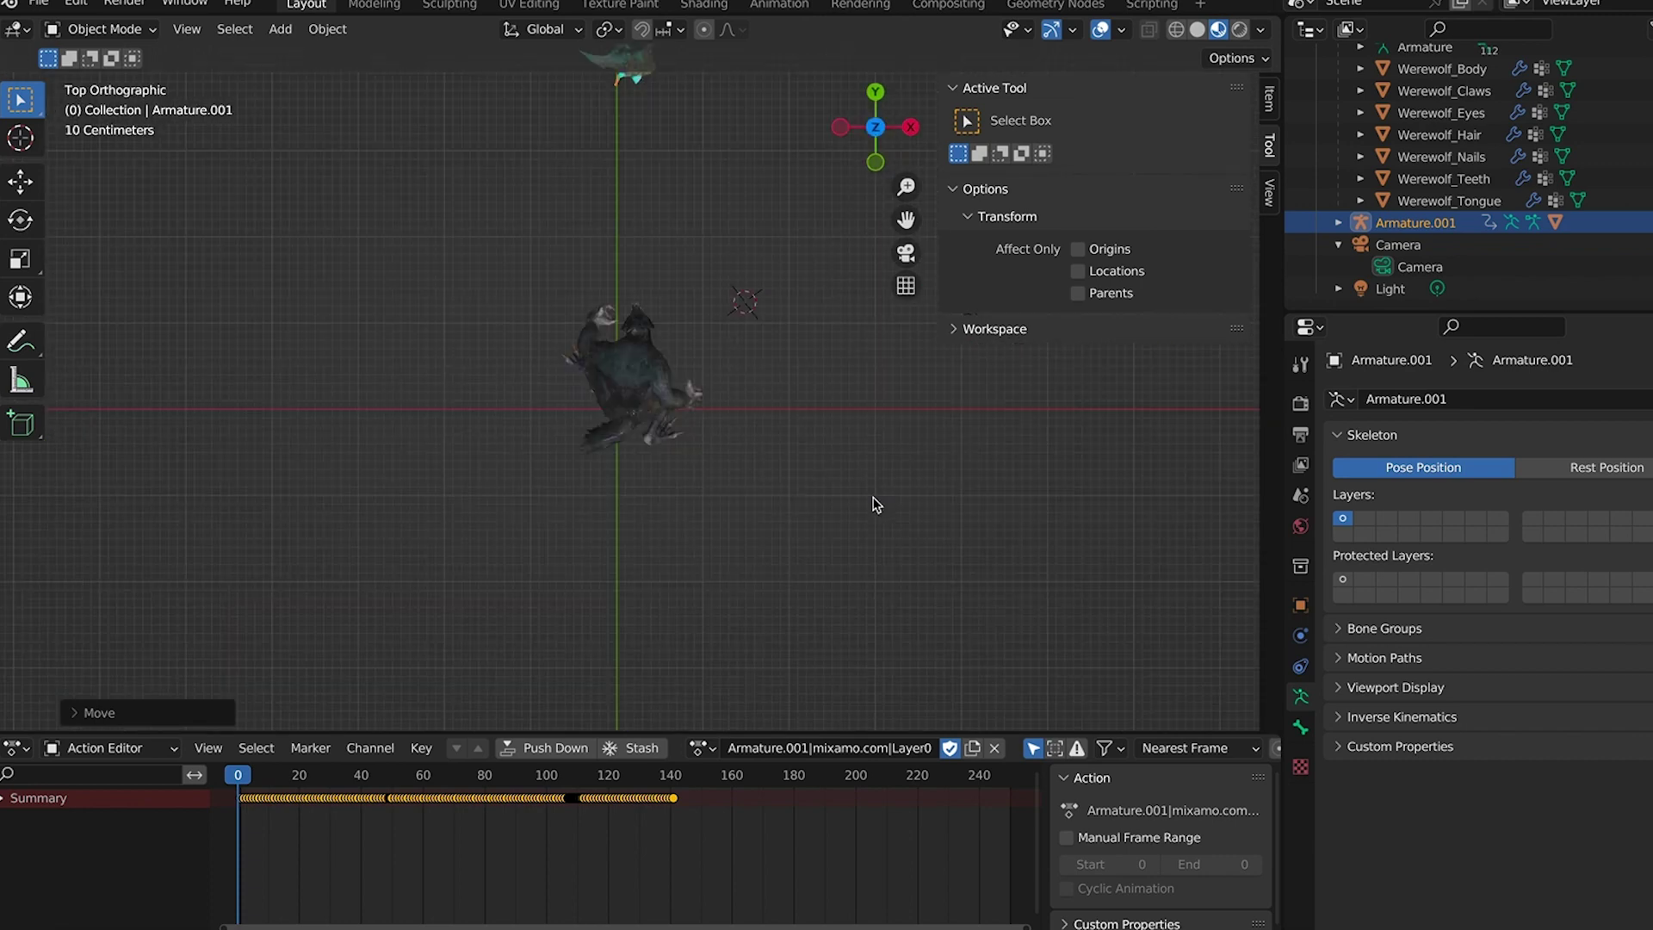
pyautogui.press('KP_0')
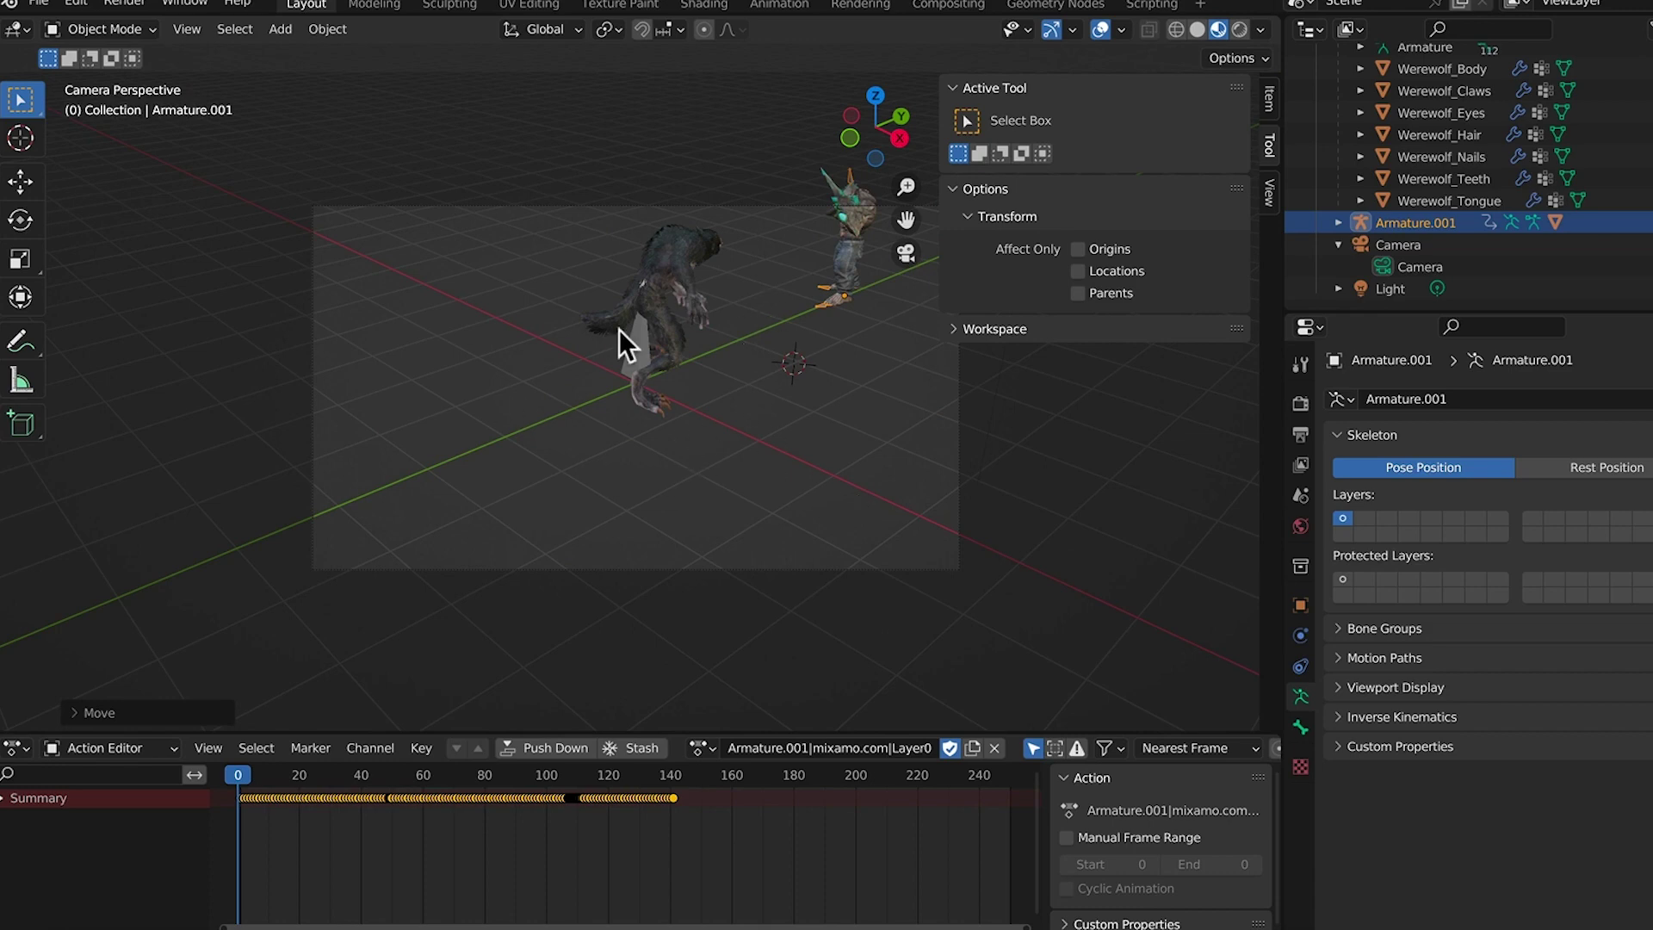
pyautogui.moveTo(618, 329); pyautogui.dragTo(503, 517, button='middle')
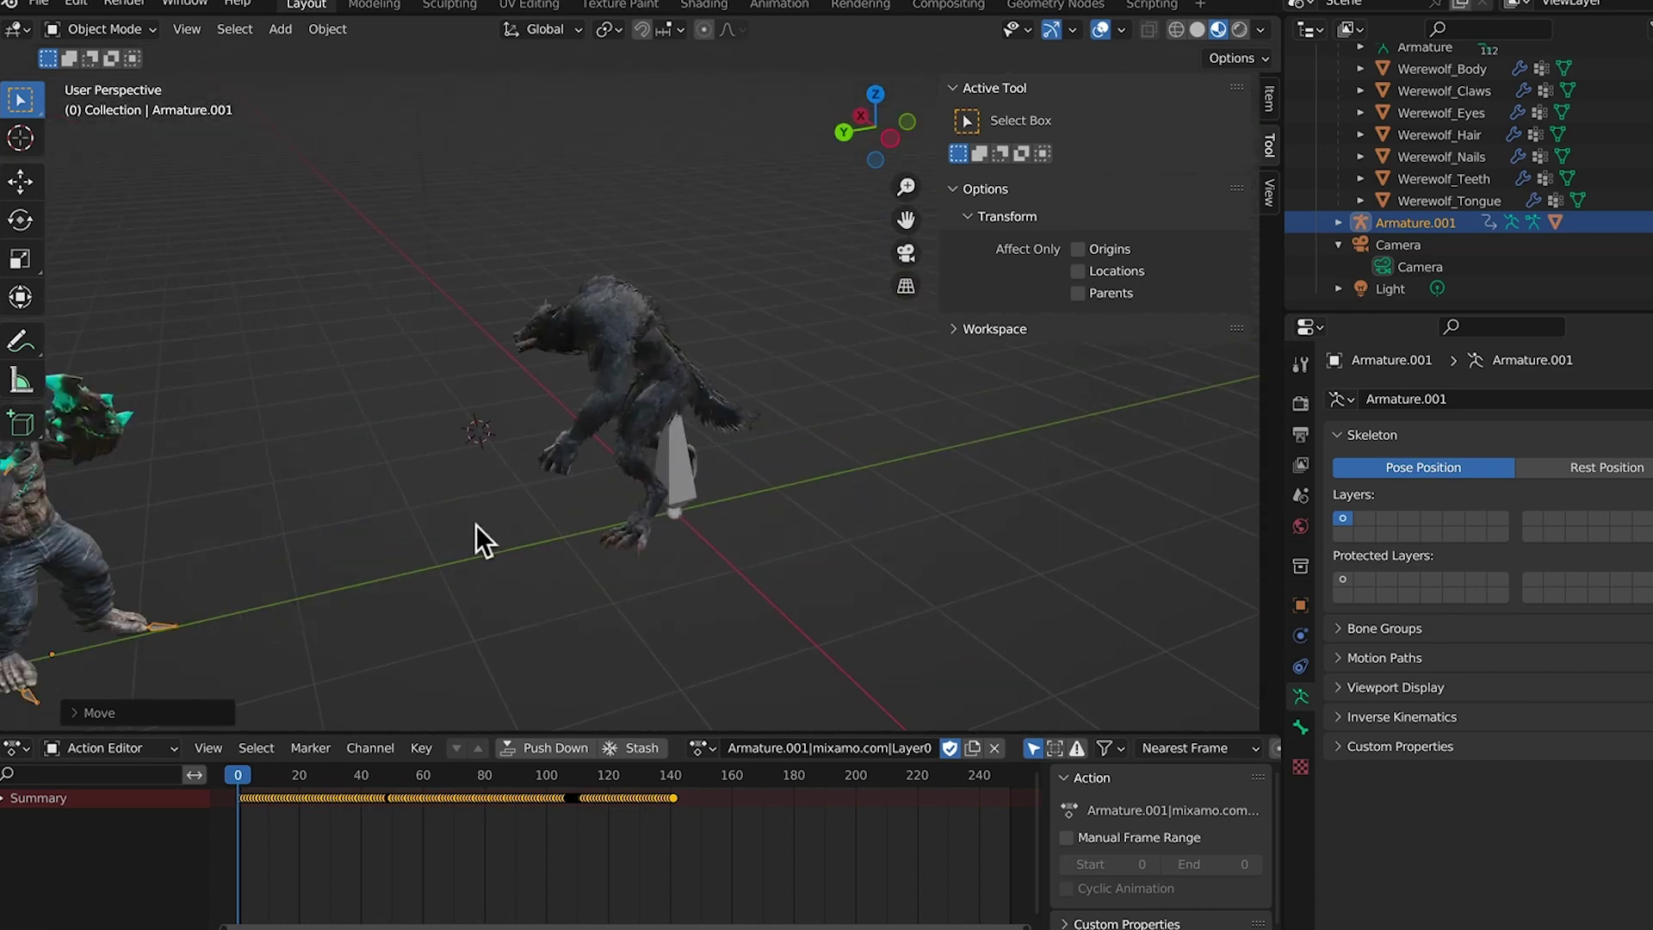
pyautogui.moveTo(405, 551); pyautogui.dragTo(323, 538, button='middle')
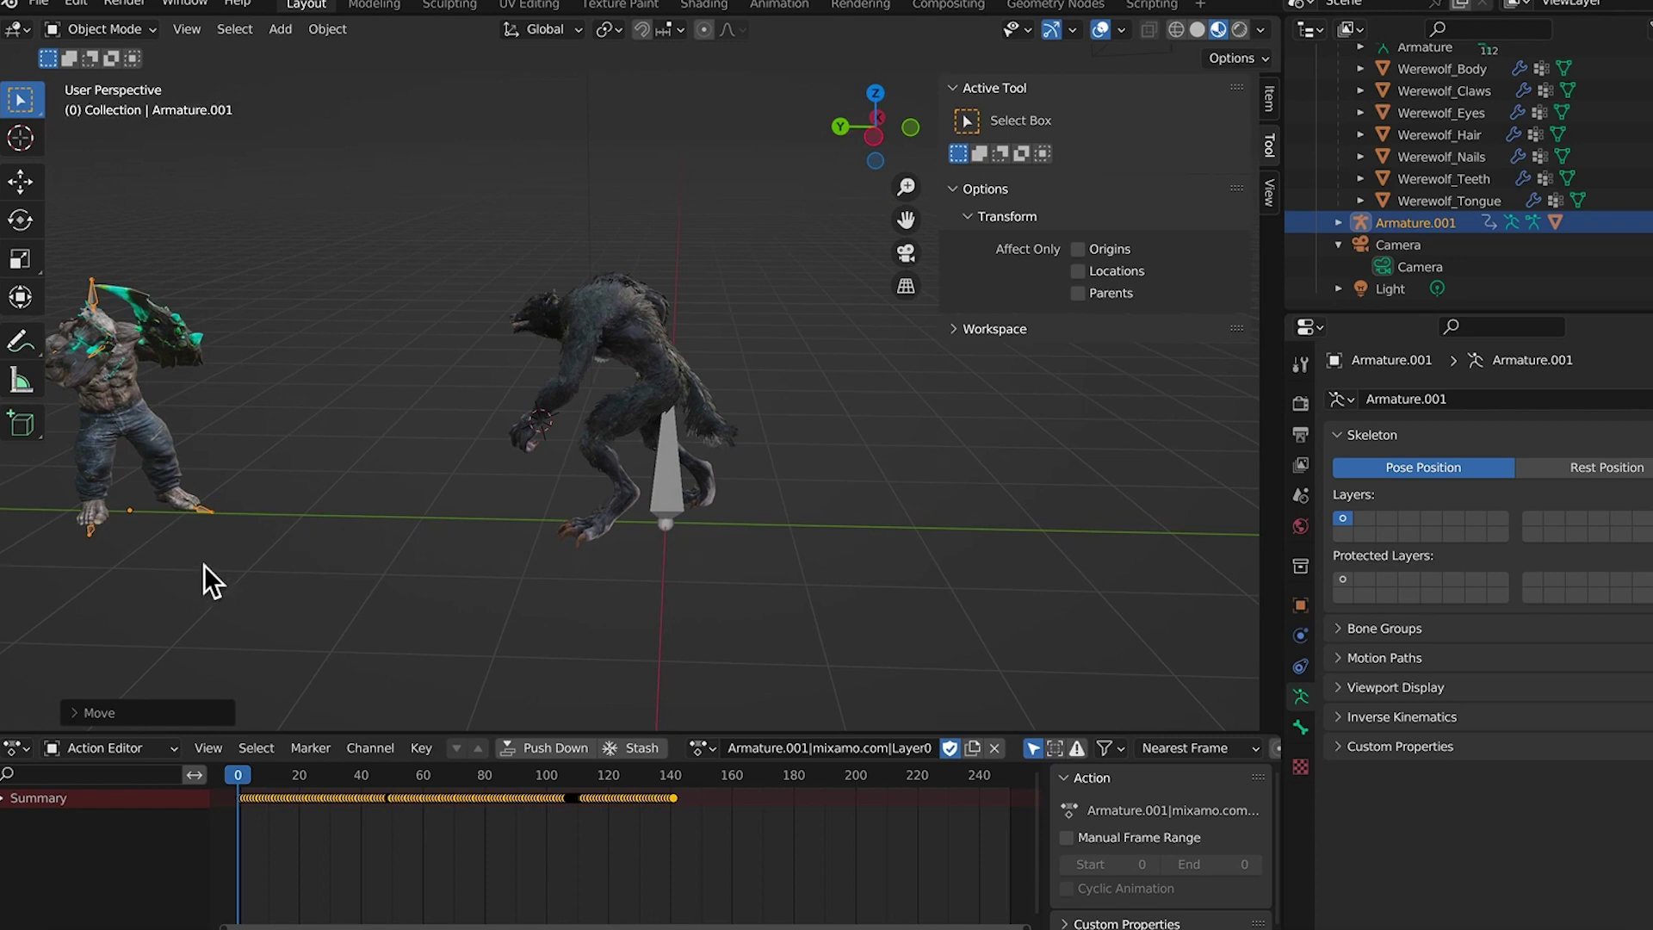
pyautogui.moveTo(216, 586); pyautogui.dragTo(647, 595, button='middle')
pyautogui.scroll(2, 648, 596)
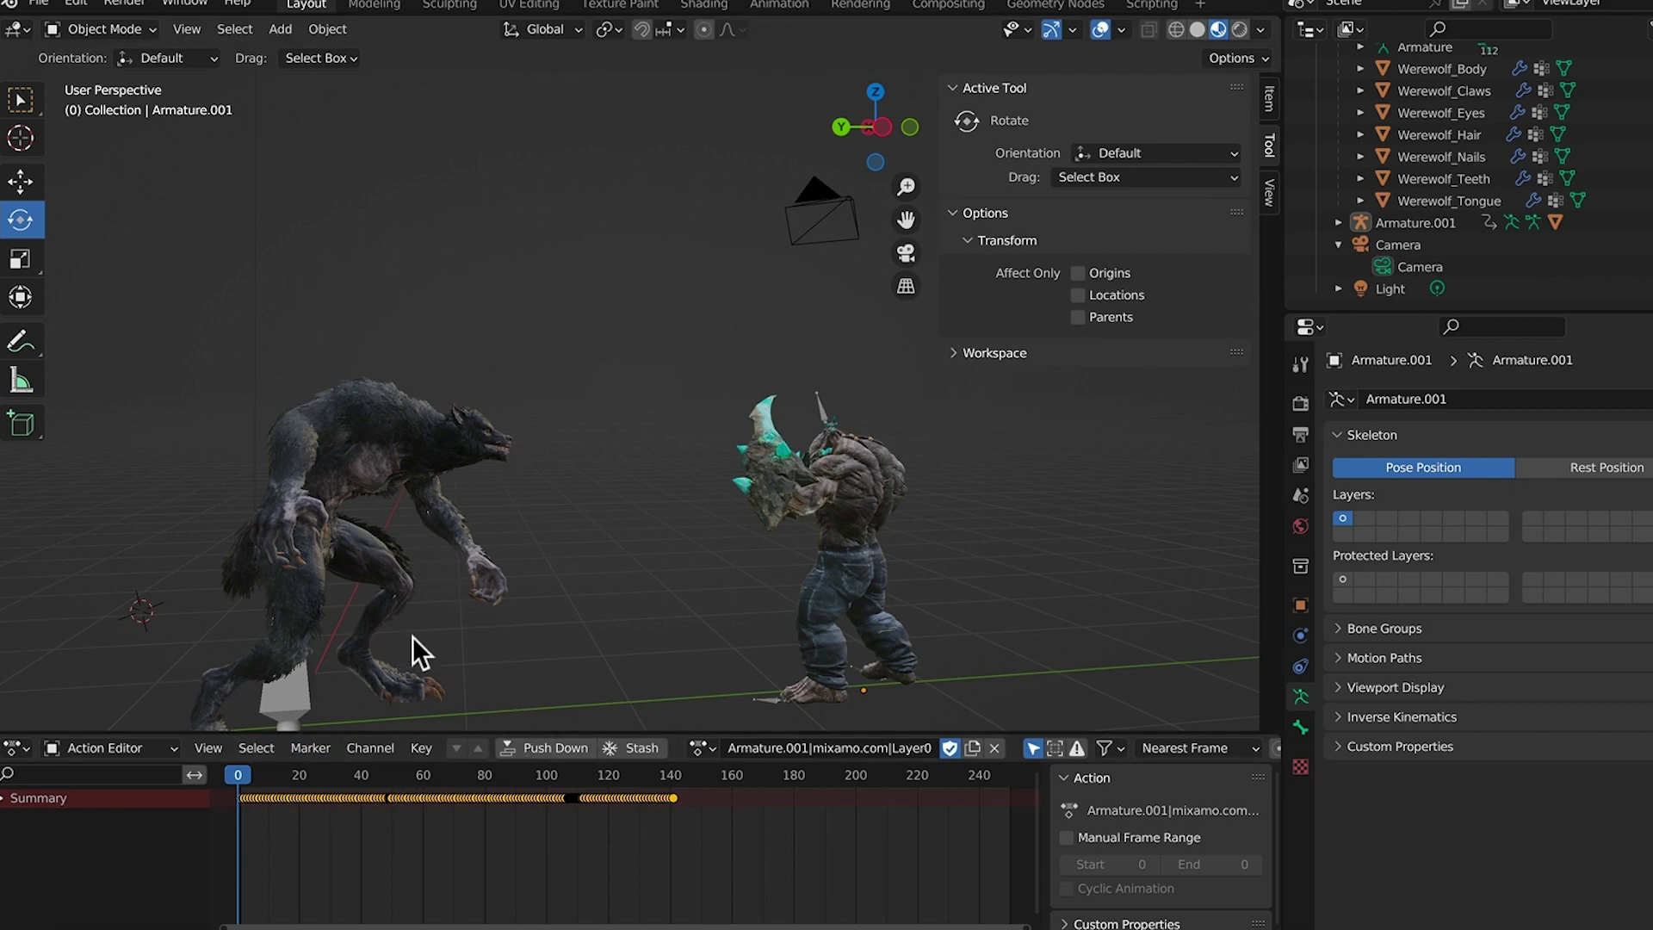
# Undo the latest placement changes made to the Mutant's armature
pyautogui.hotkey('ctrl', 'z')
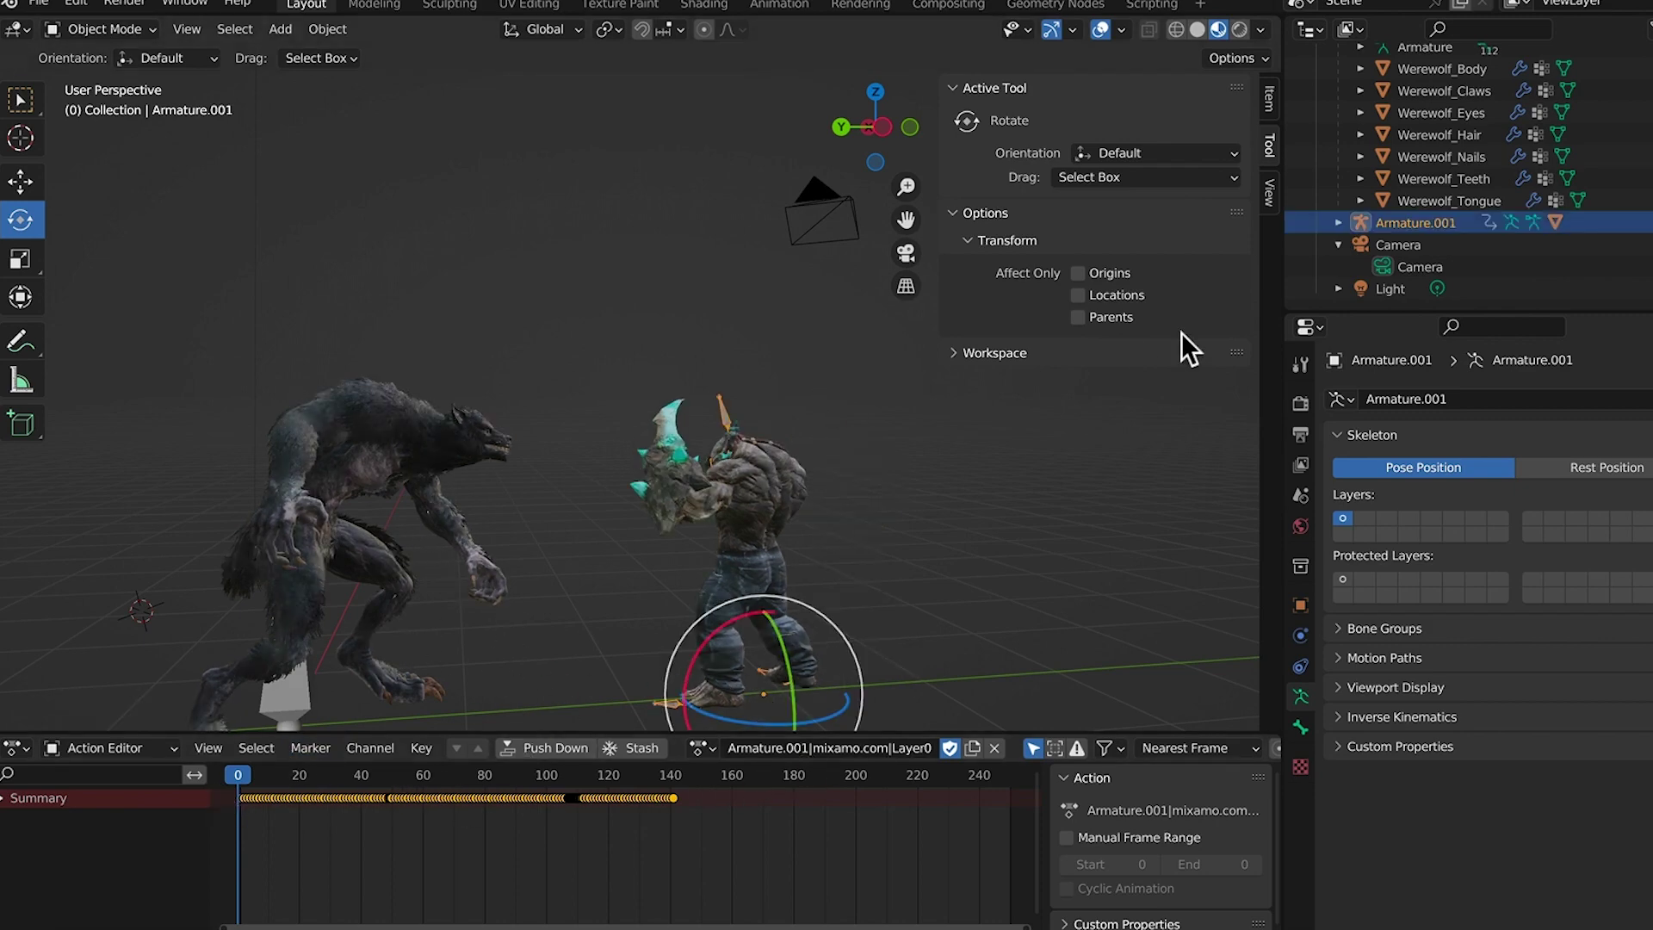
pyautogui.scroll(3, 1464, 172)
pyautogui.hotkey('ctrl', 'z')
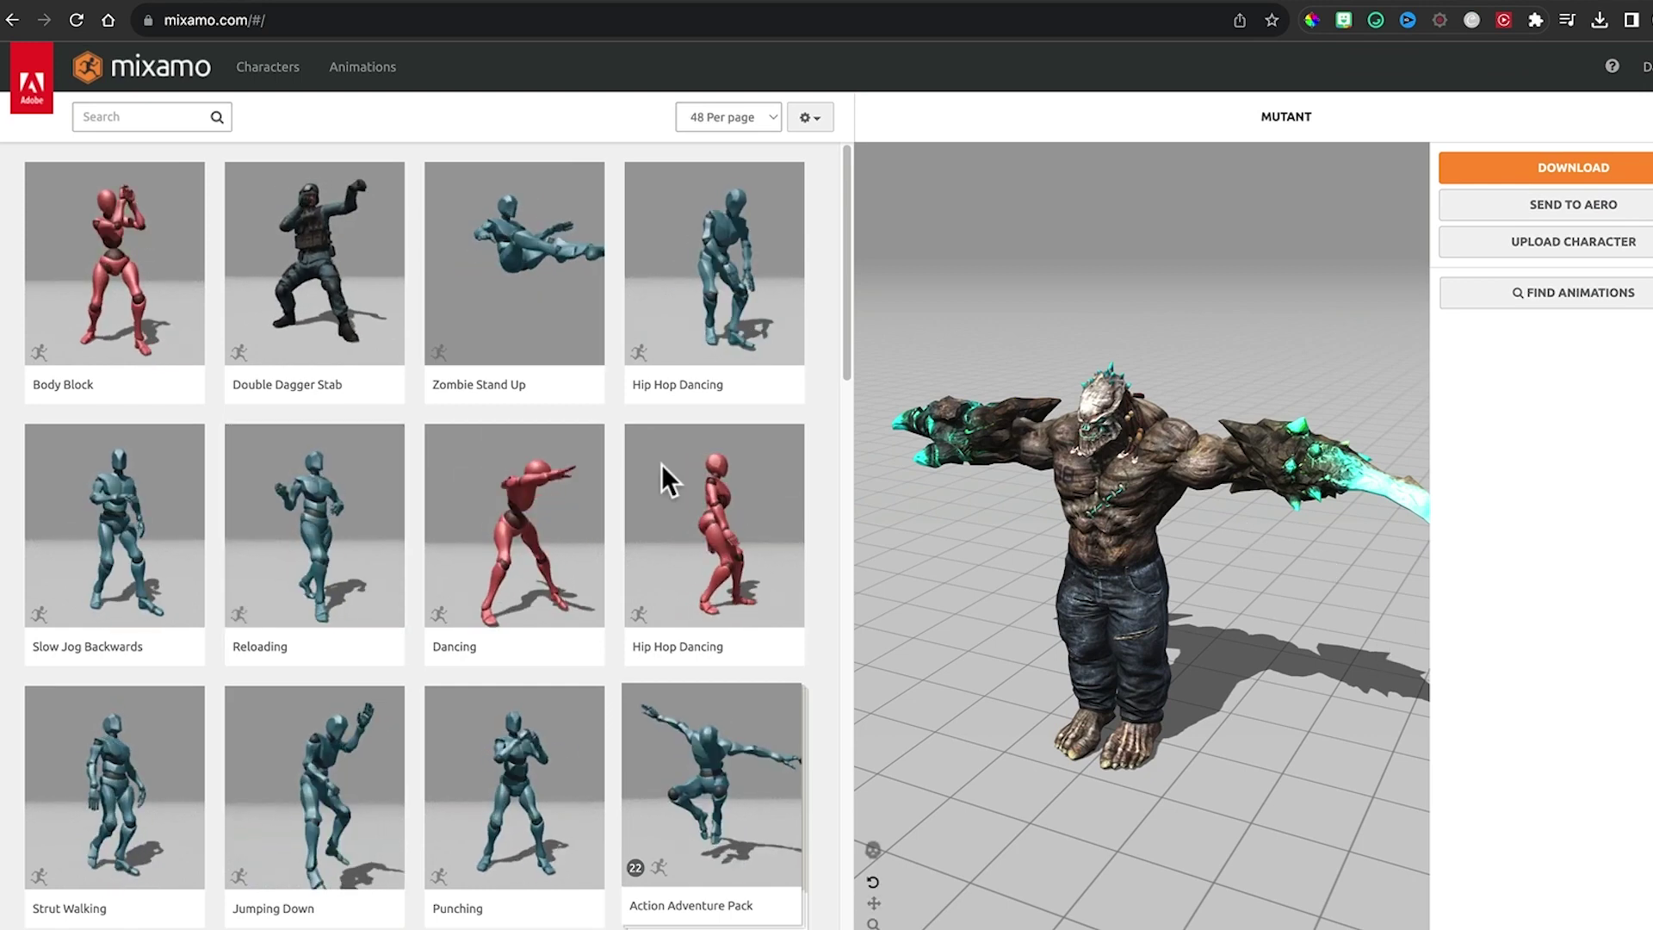
# Switch to Mixamo and search its animations for "hit"
pyautogui.click(362, 66)
pyautogui.click(129, 119)
pyautogui.write('hit')
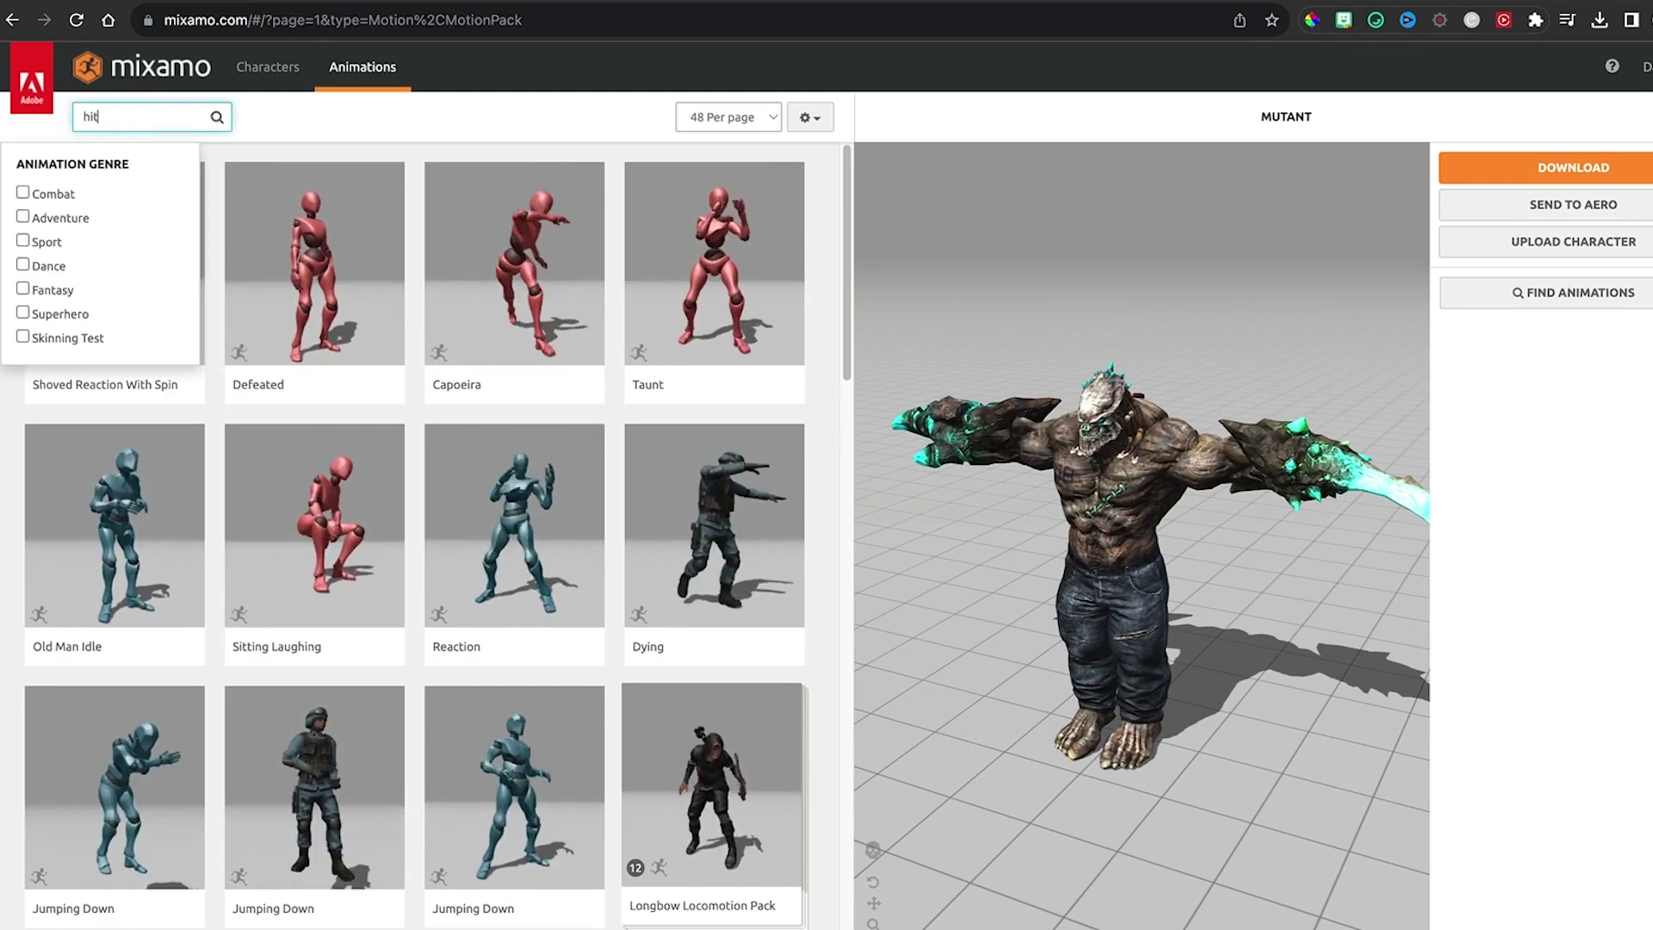
pyautogui.press('Return')
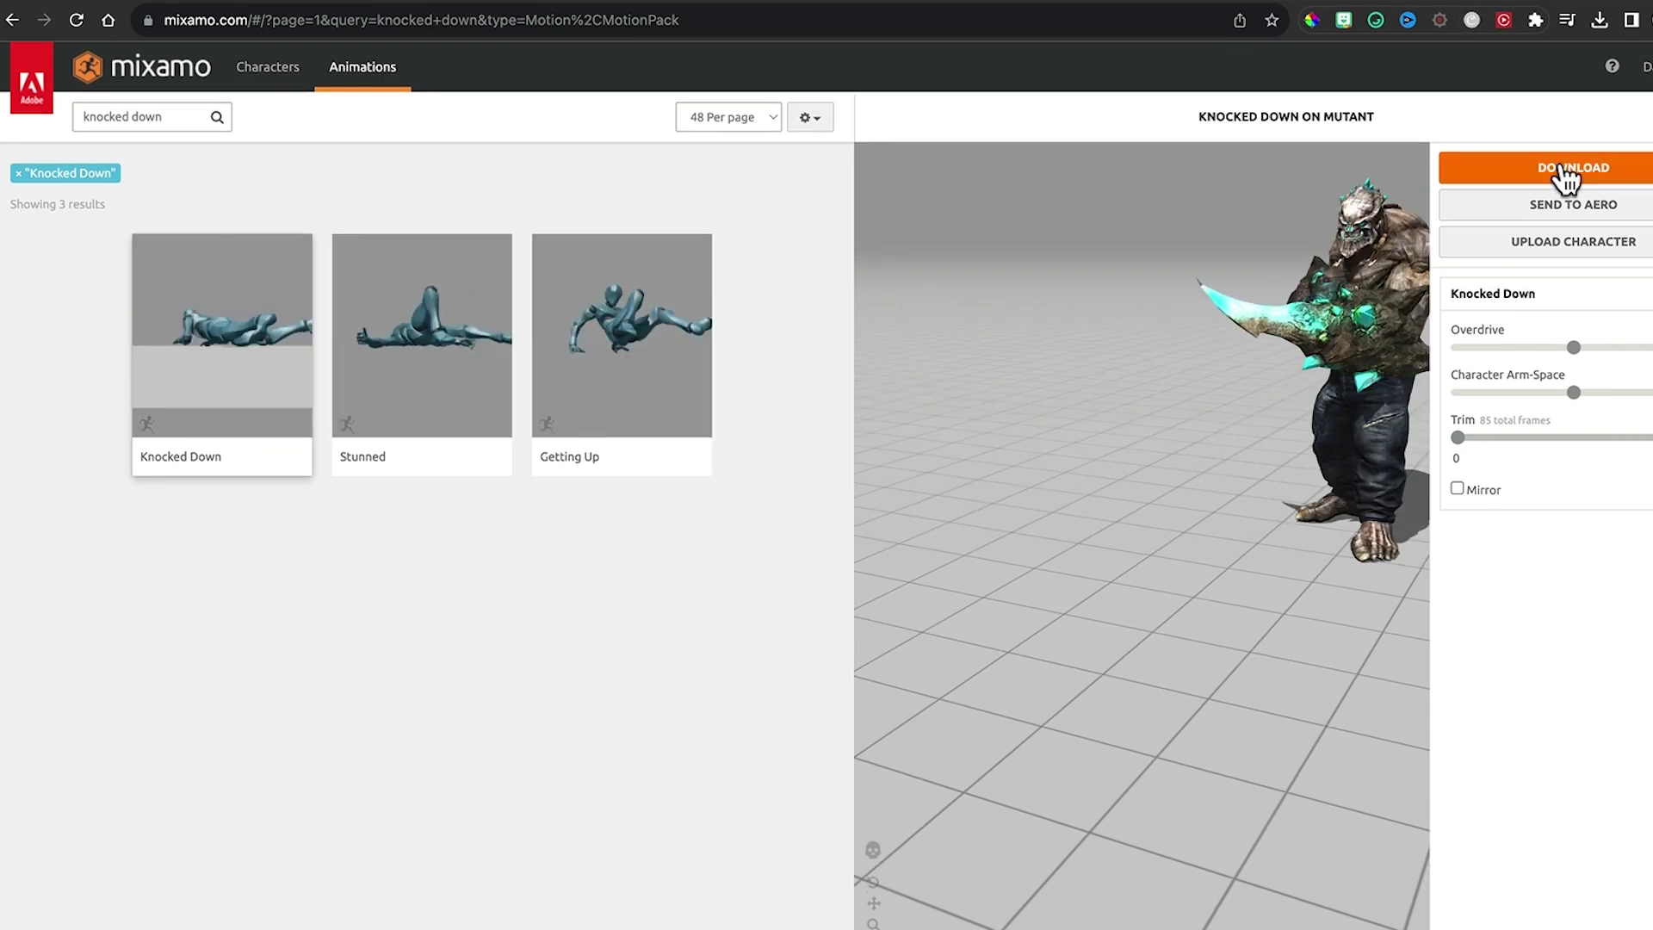
# Download the Knocked Down animation as FBX Binary without skin at 24 frames per second into the Delete This folder
pyautogui.click(1567, 170)
pyautogui.click(985, 250)
pyautogui.click(971, 272)
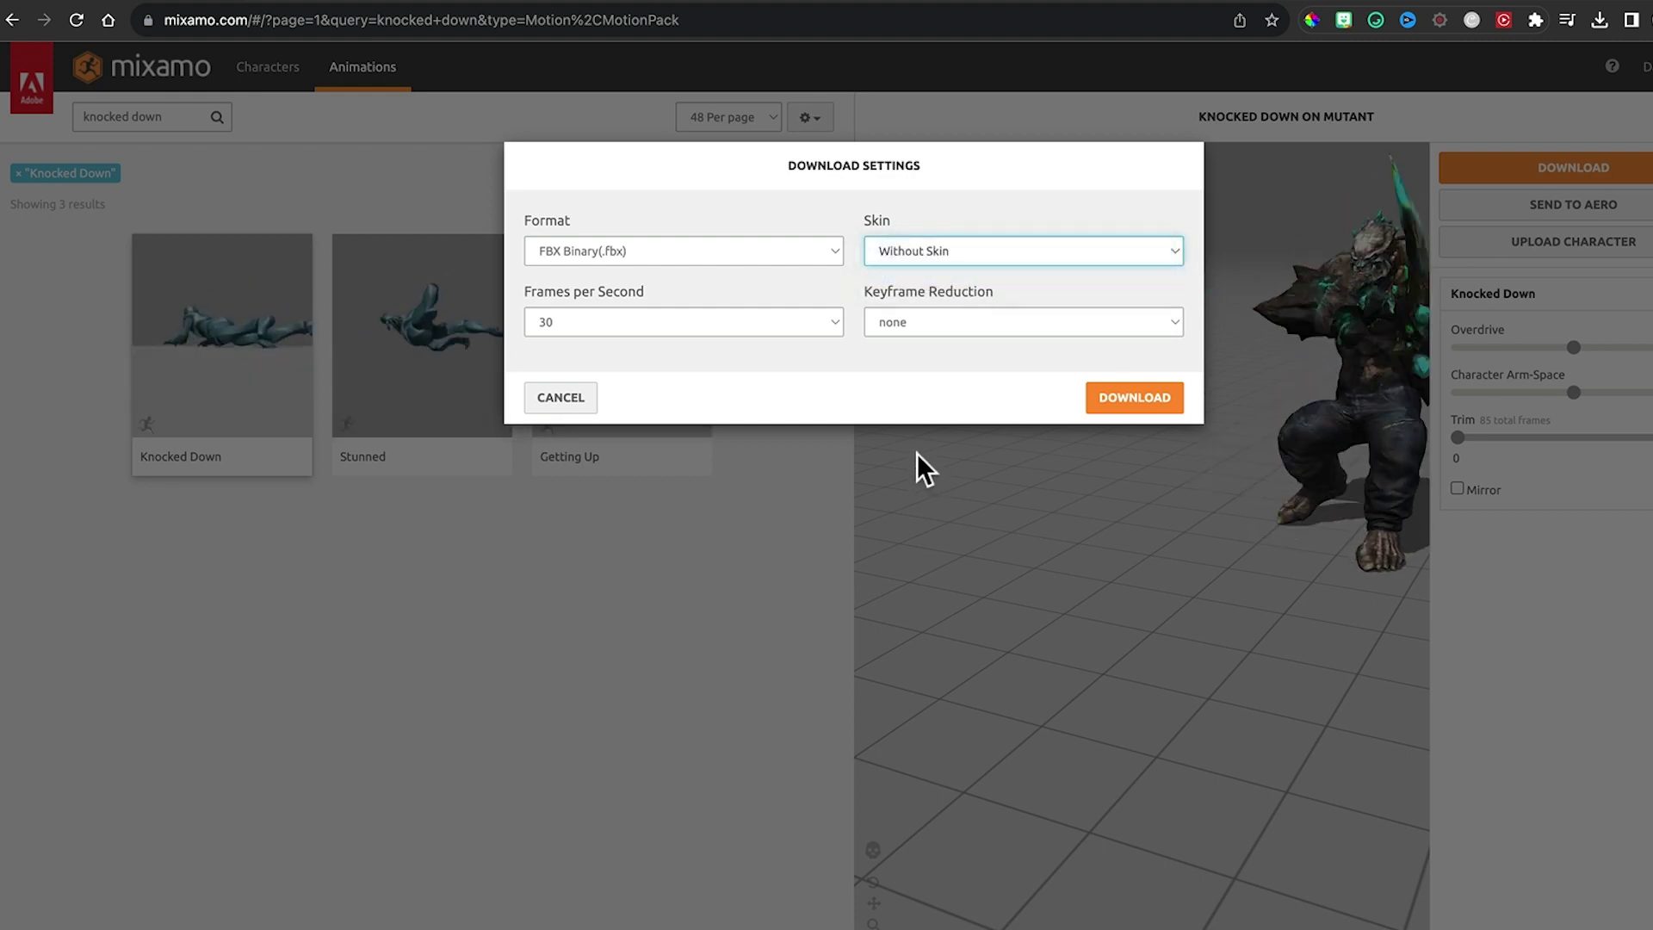
pyautogui.click(775, 326)
pyautogui.click(700, 272)
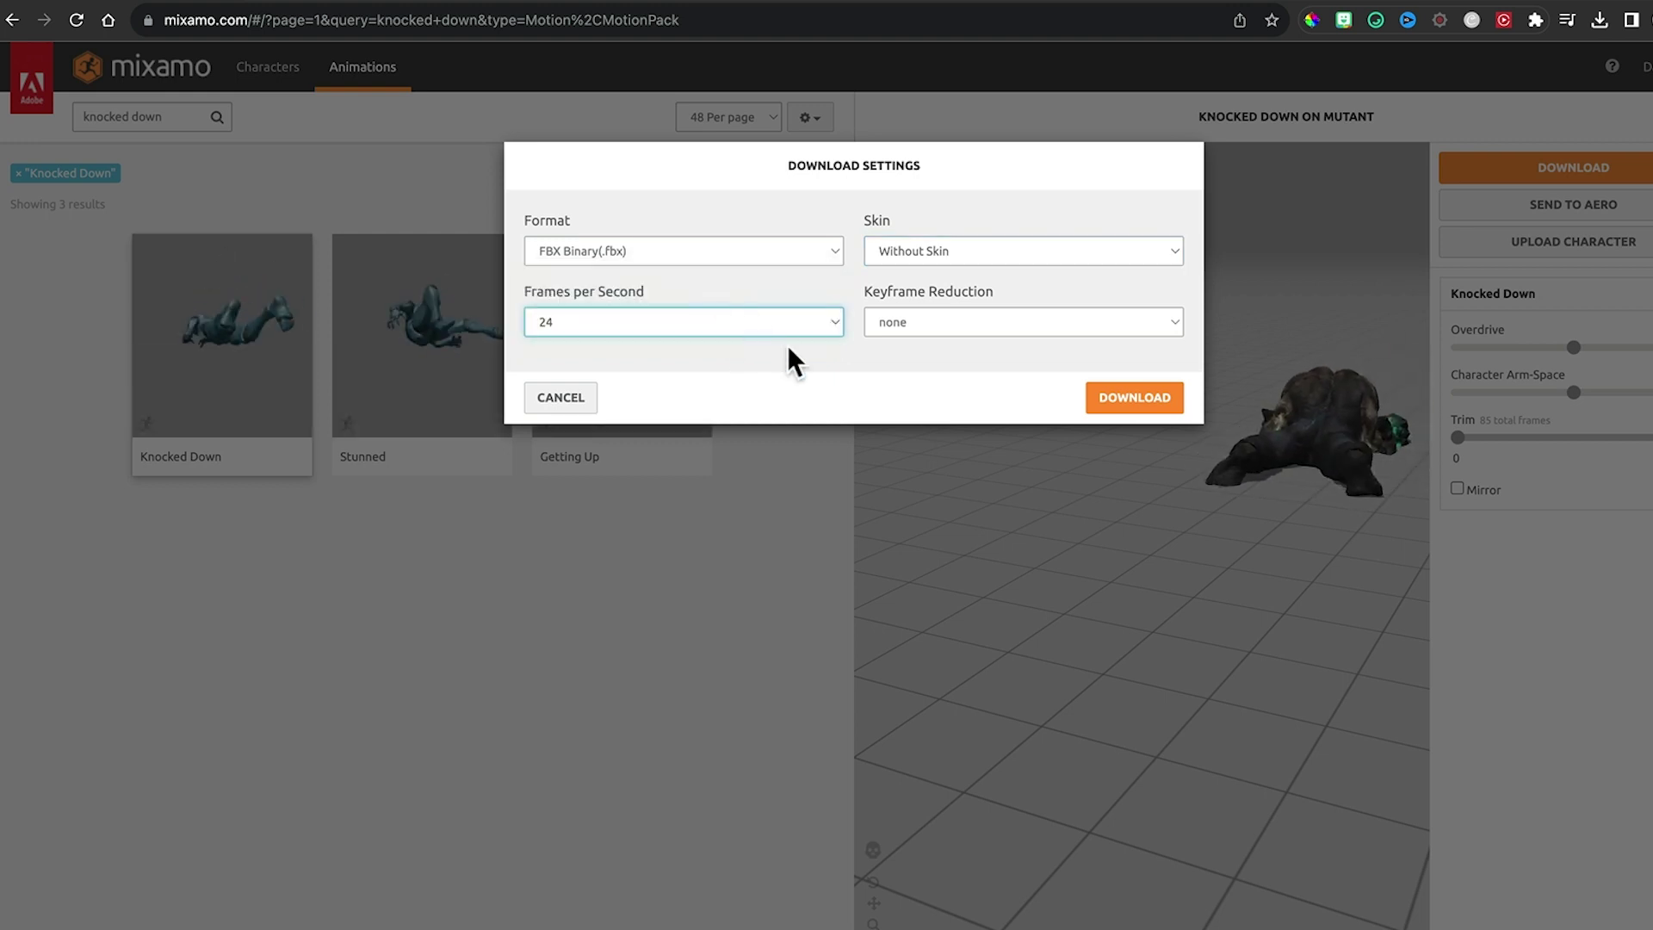
pyautogui.click(1140, 398)
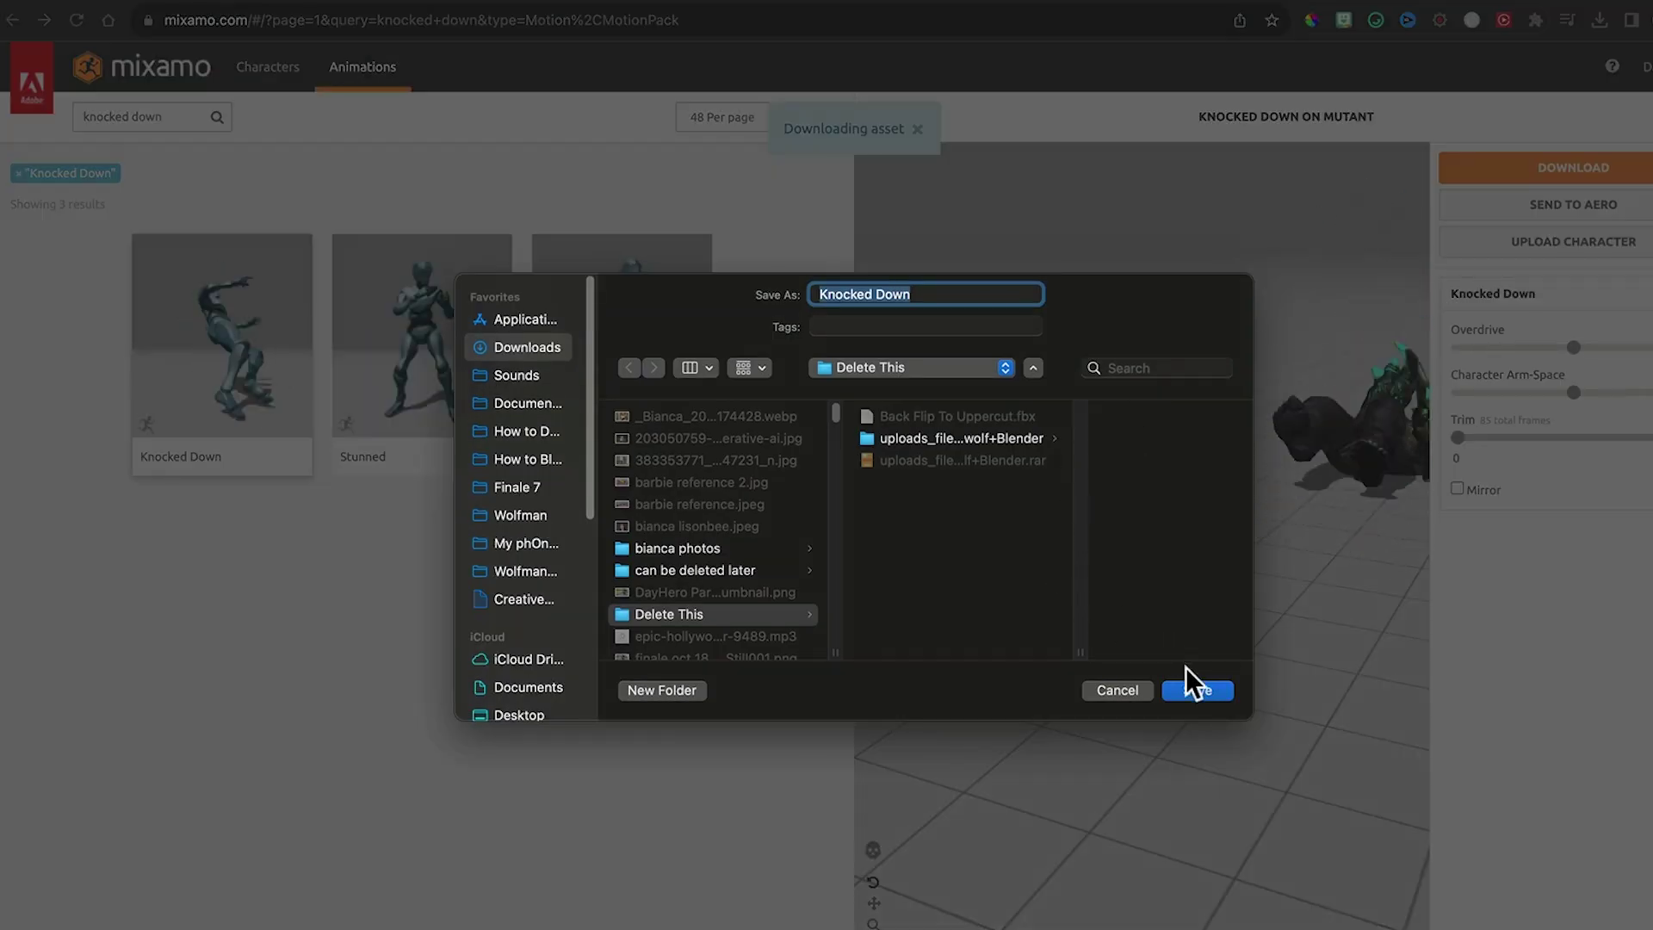
pyautogui.click(1192, 684)
# Return to Blender and set the animation editor area to the Dope Sheet in Action Editor mode
pyautogui.click(1331, 9)
pyautogui.click(1333, 16)
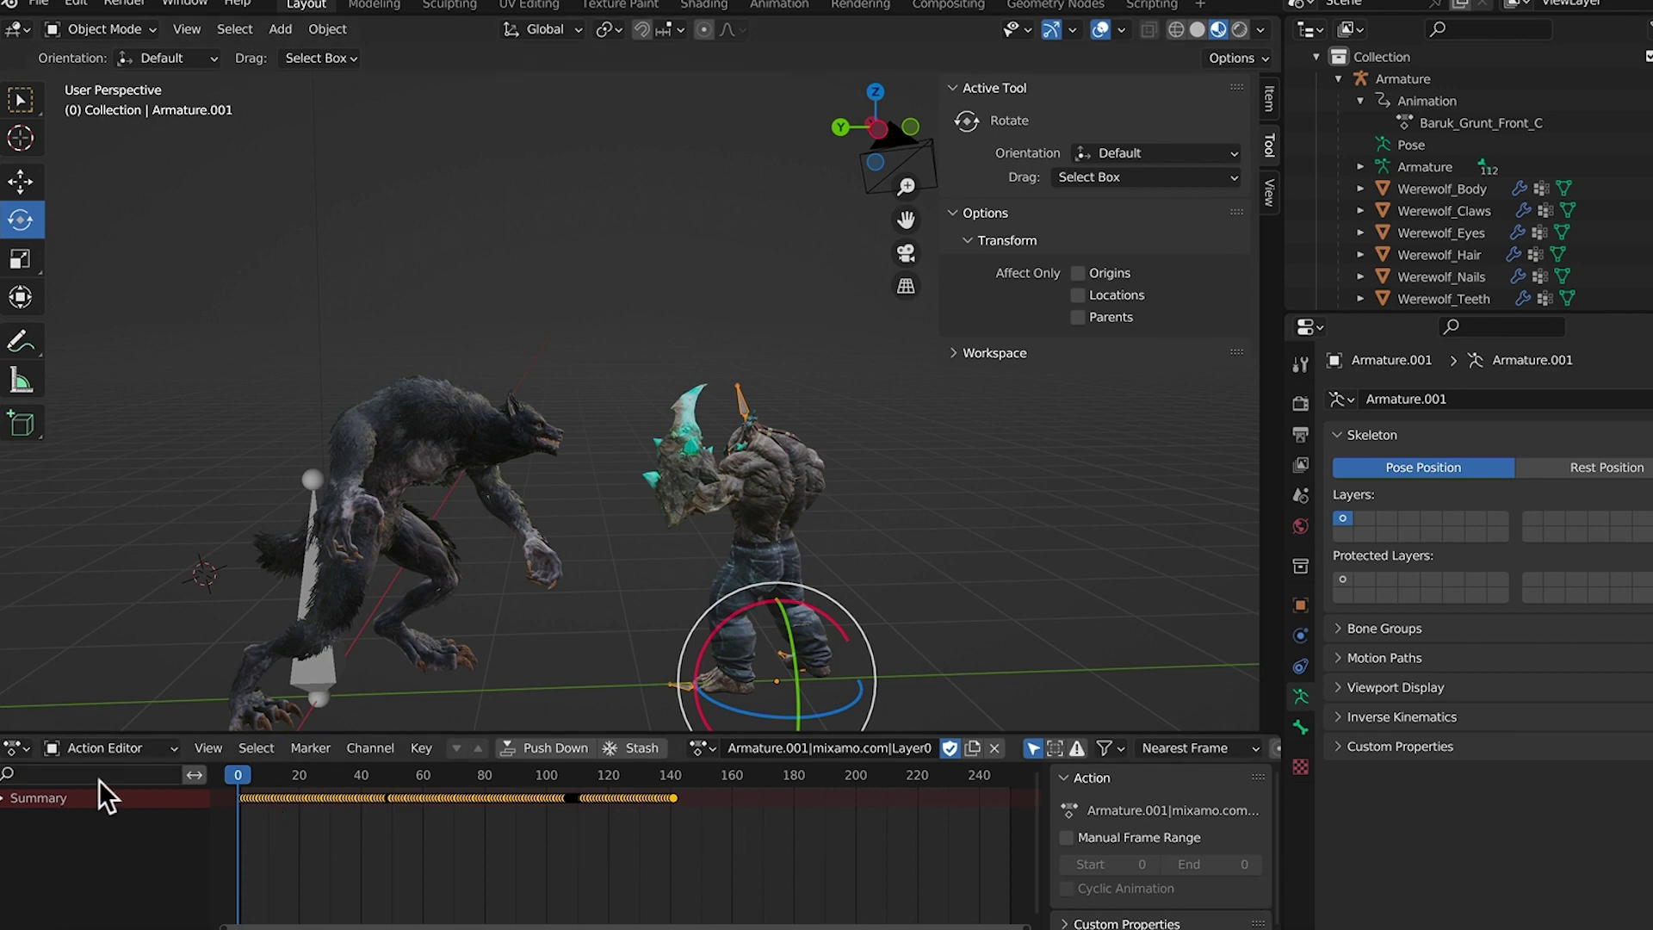
pyautogui.click(22, 751)
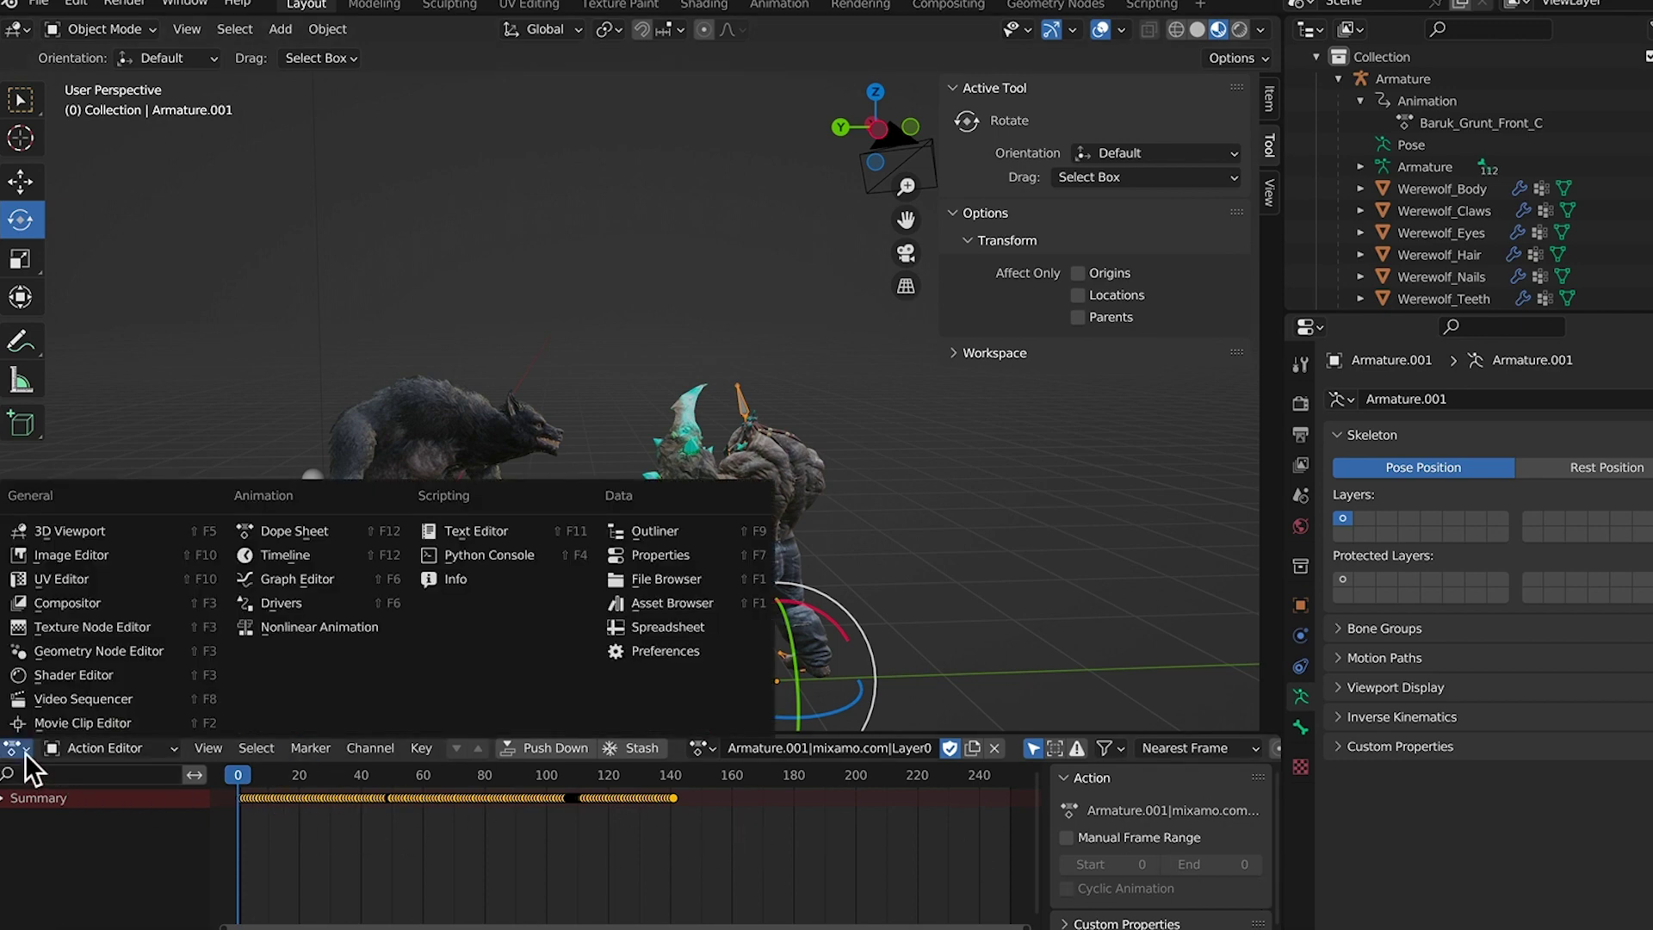
pyautogui.click(24, 751)
pyautogui.click(24, 751)
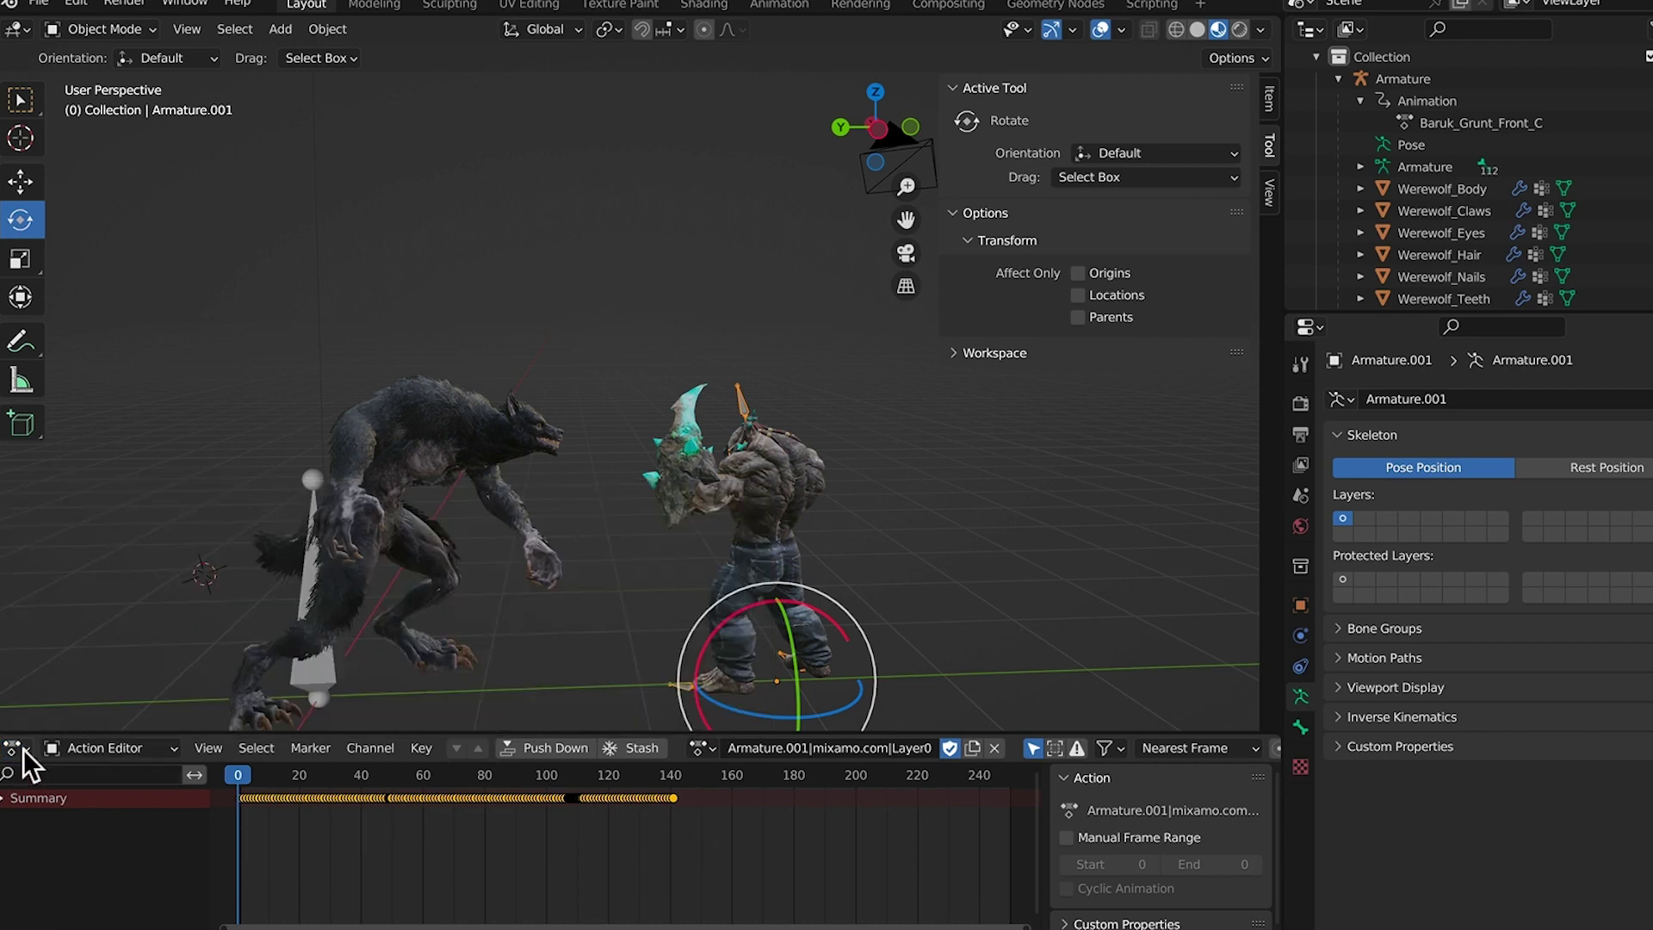
pyautogui.click(25, 749)
pyautogui.click(24, 749)
pyautogui.click(294, 536)
pyautogui.click(169, 749)
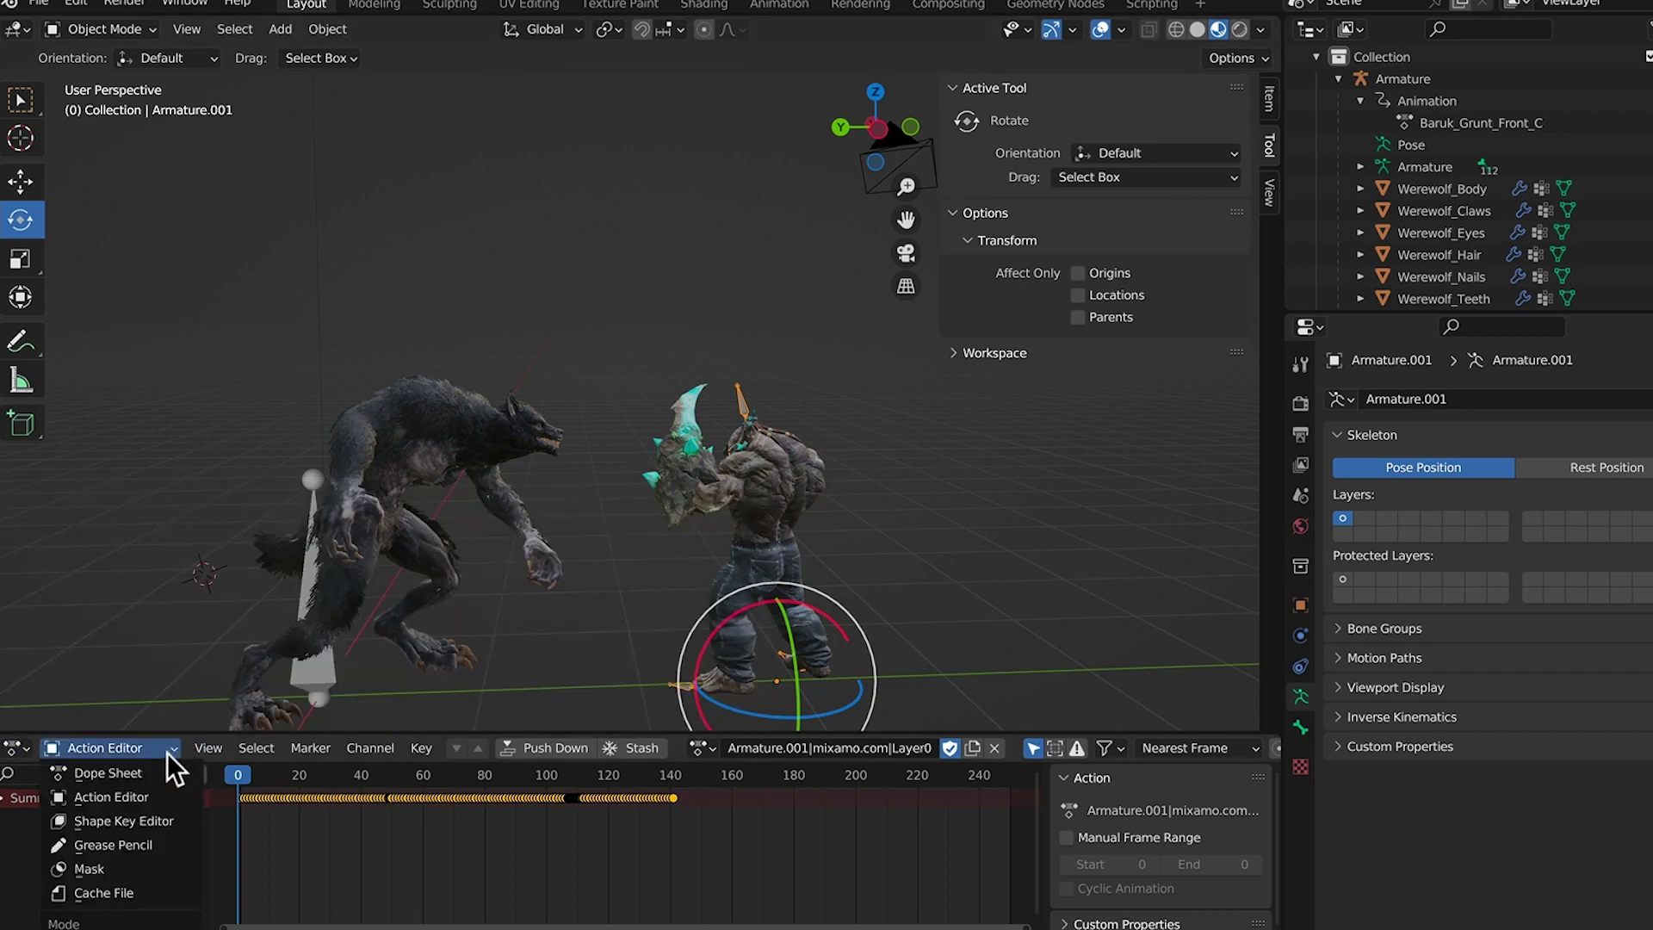
pyautogui.click(129, 799)
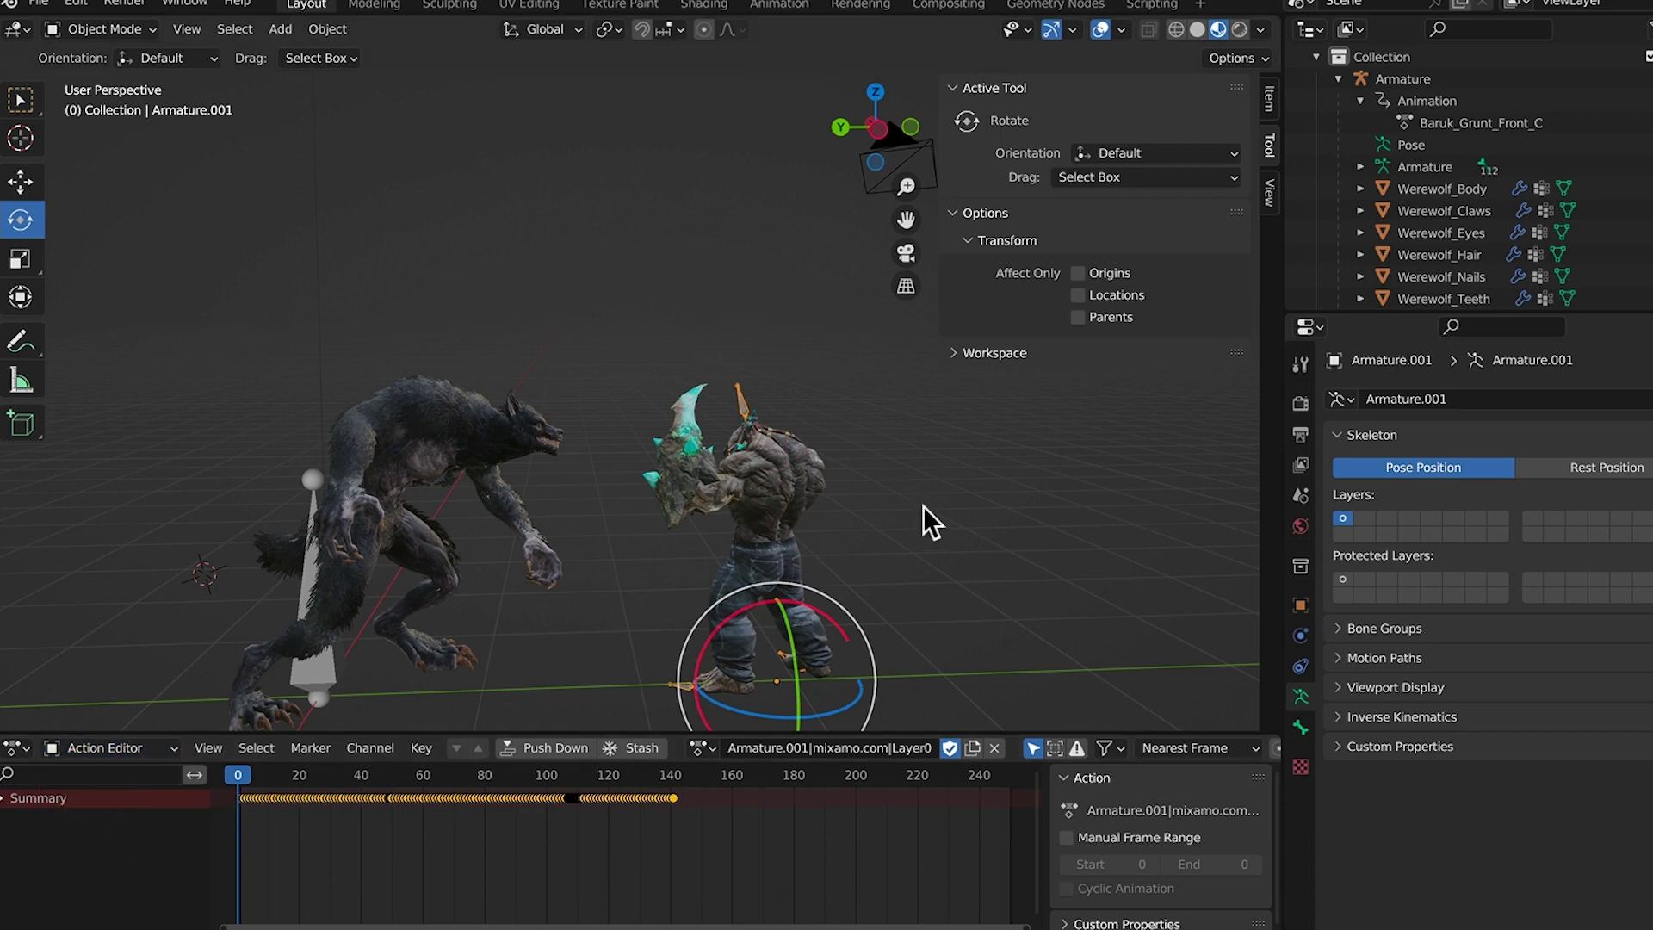
# Import Knocked Down.fbx from the Delete This folder into the scene
pyautogui.press('w')
pyautogui.moveTo(772, 572); pyautogui.dragTo(944, 559, button='middle')
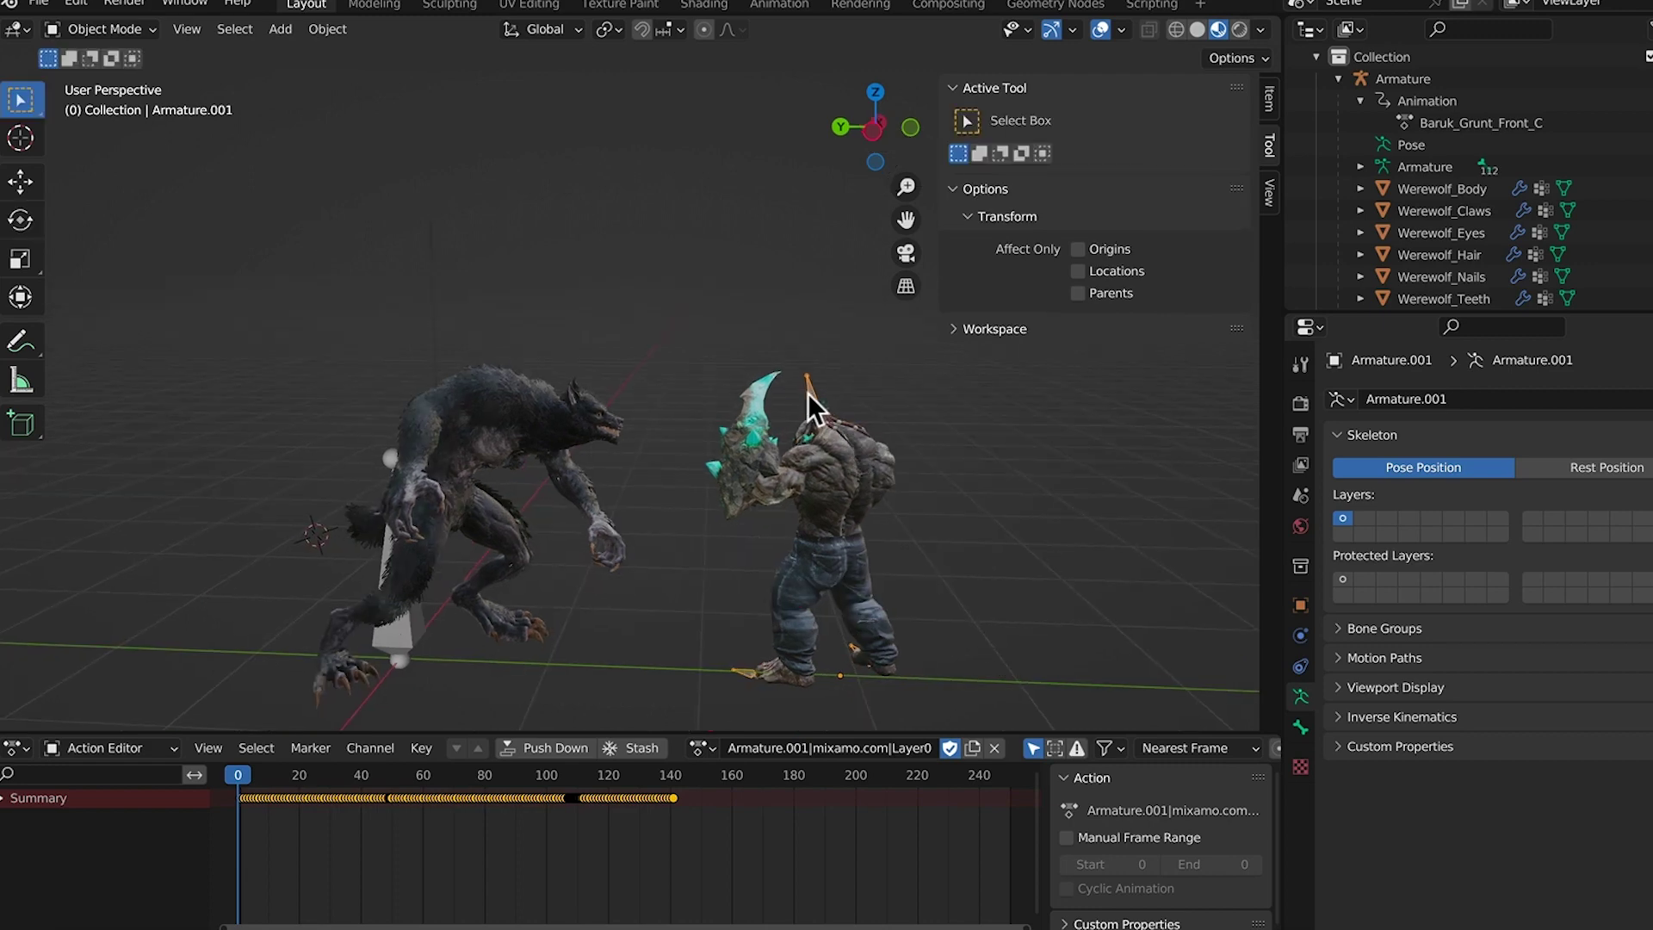
pyautogui.click(40, 4)
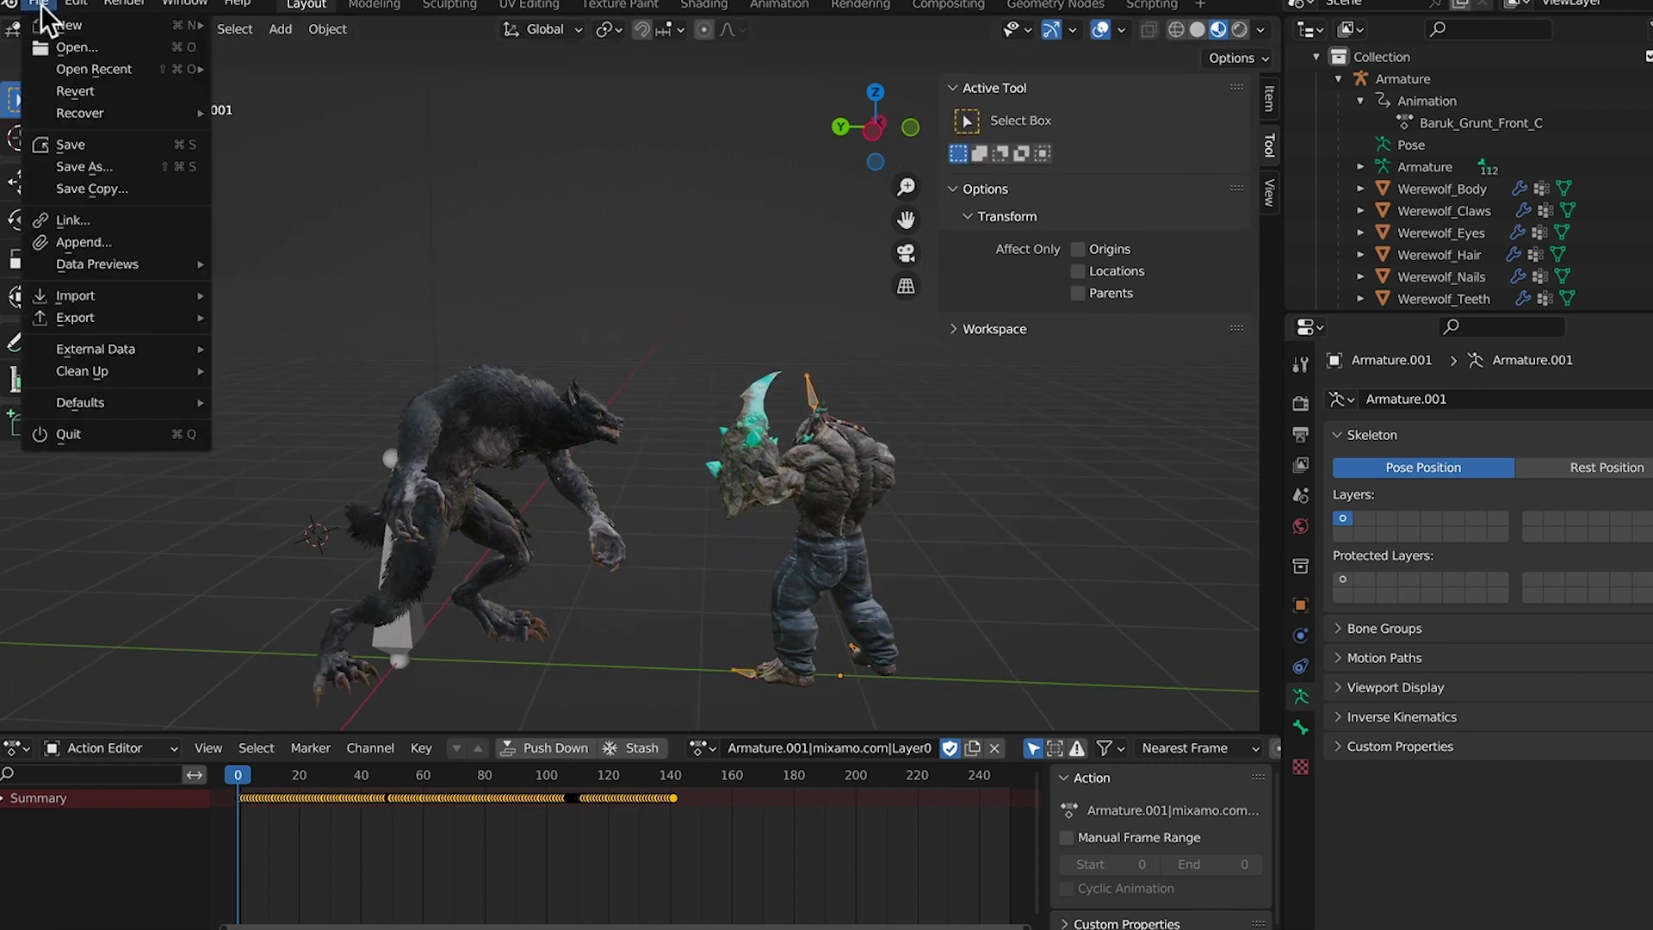
pyautogui.moveTo(116, 293)
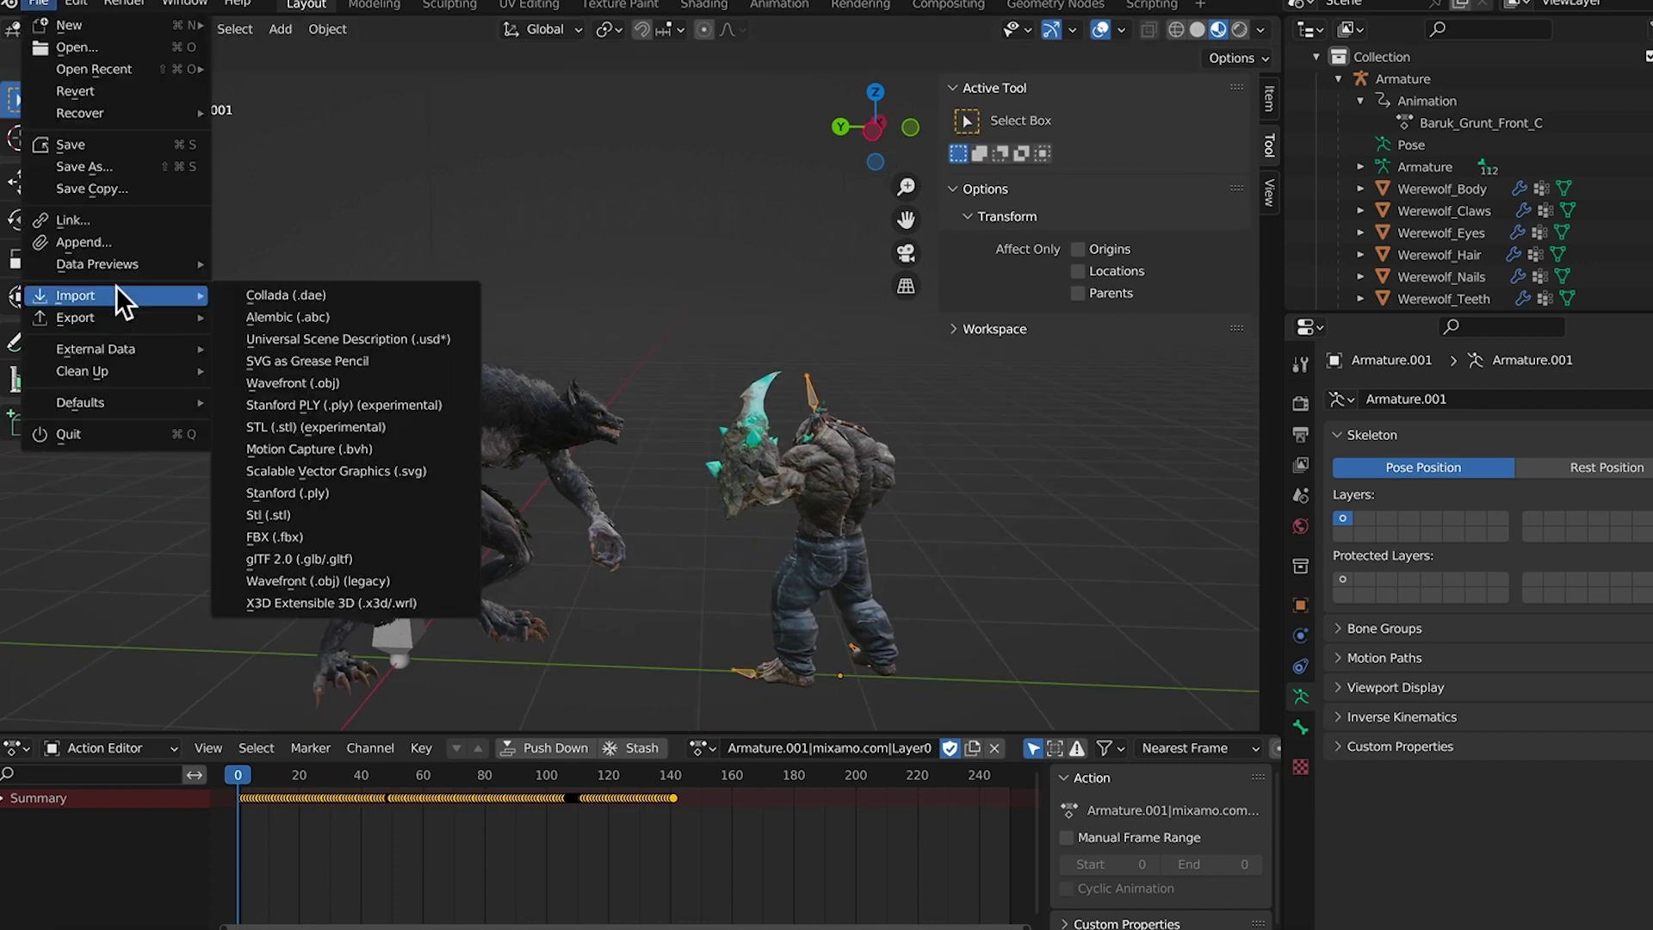
pyautogui.click(298, 534)
pyautogui.click(670, 264)
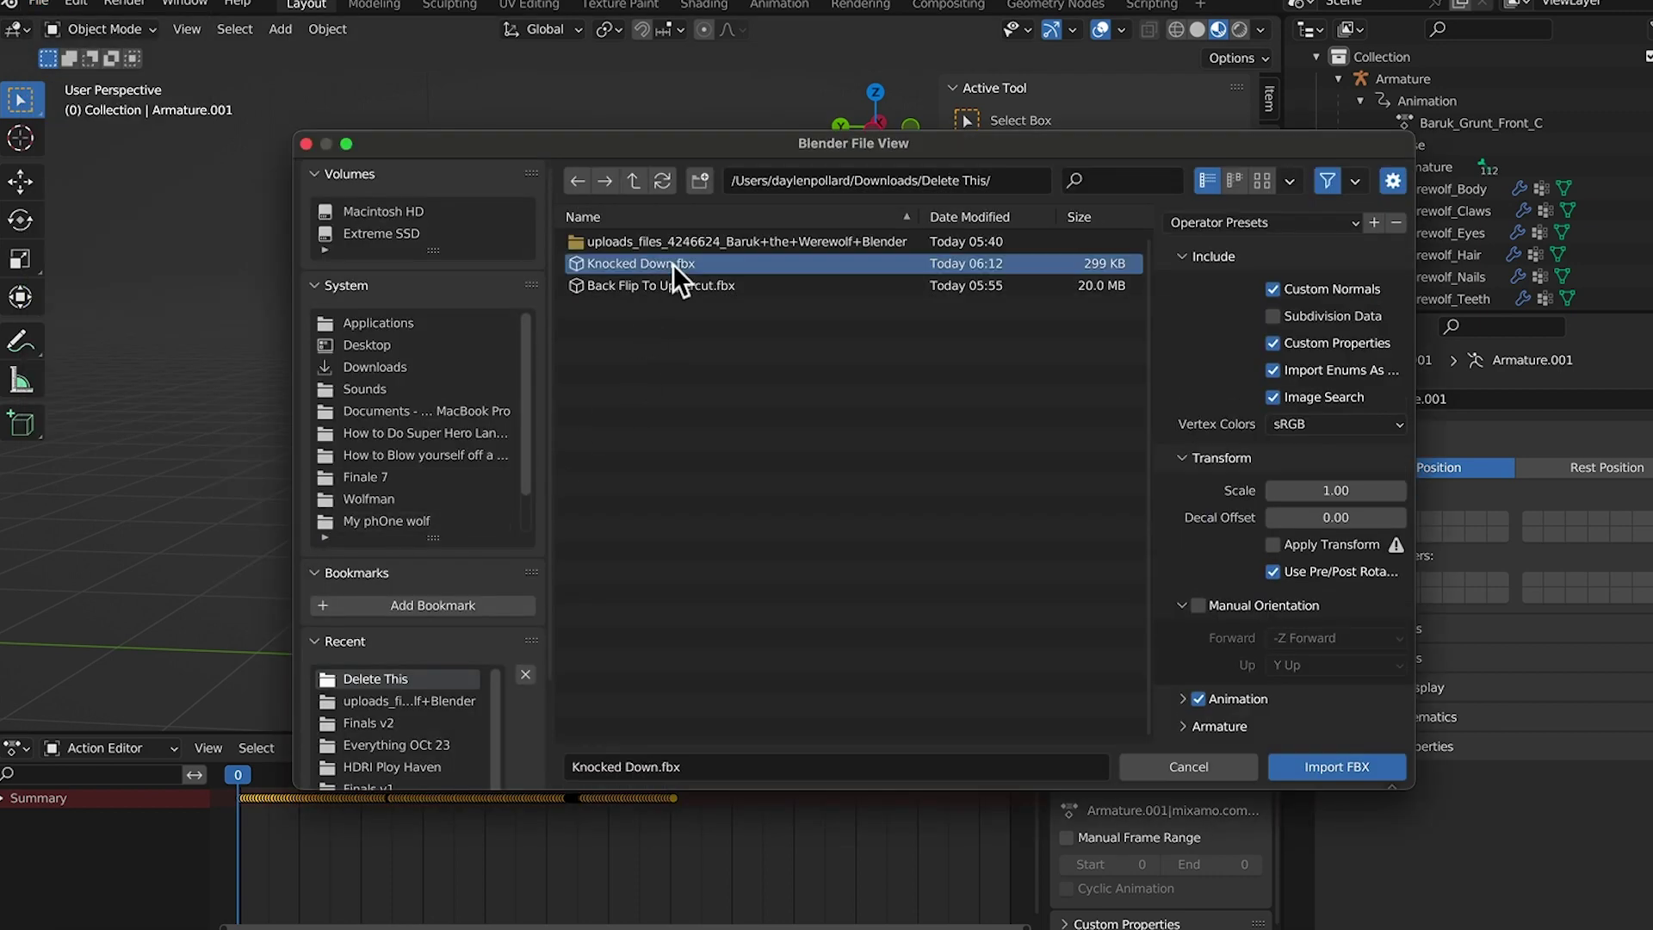
pyautogui.click(1357, 766)
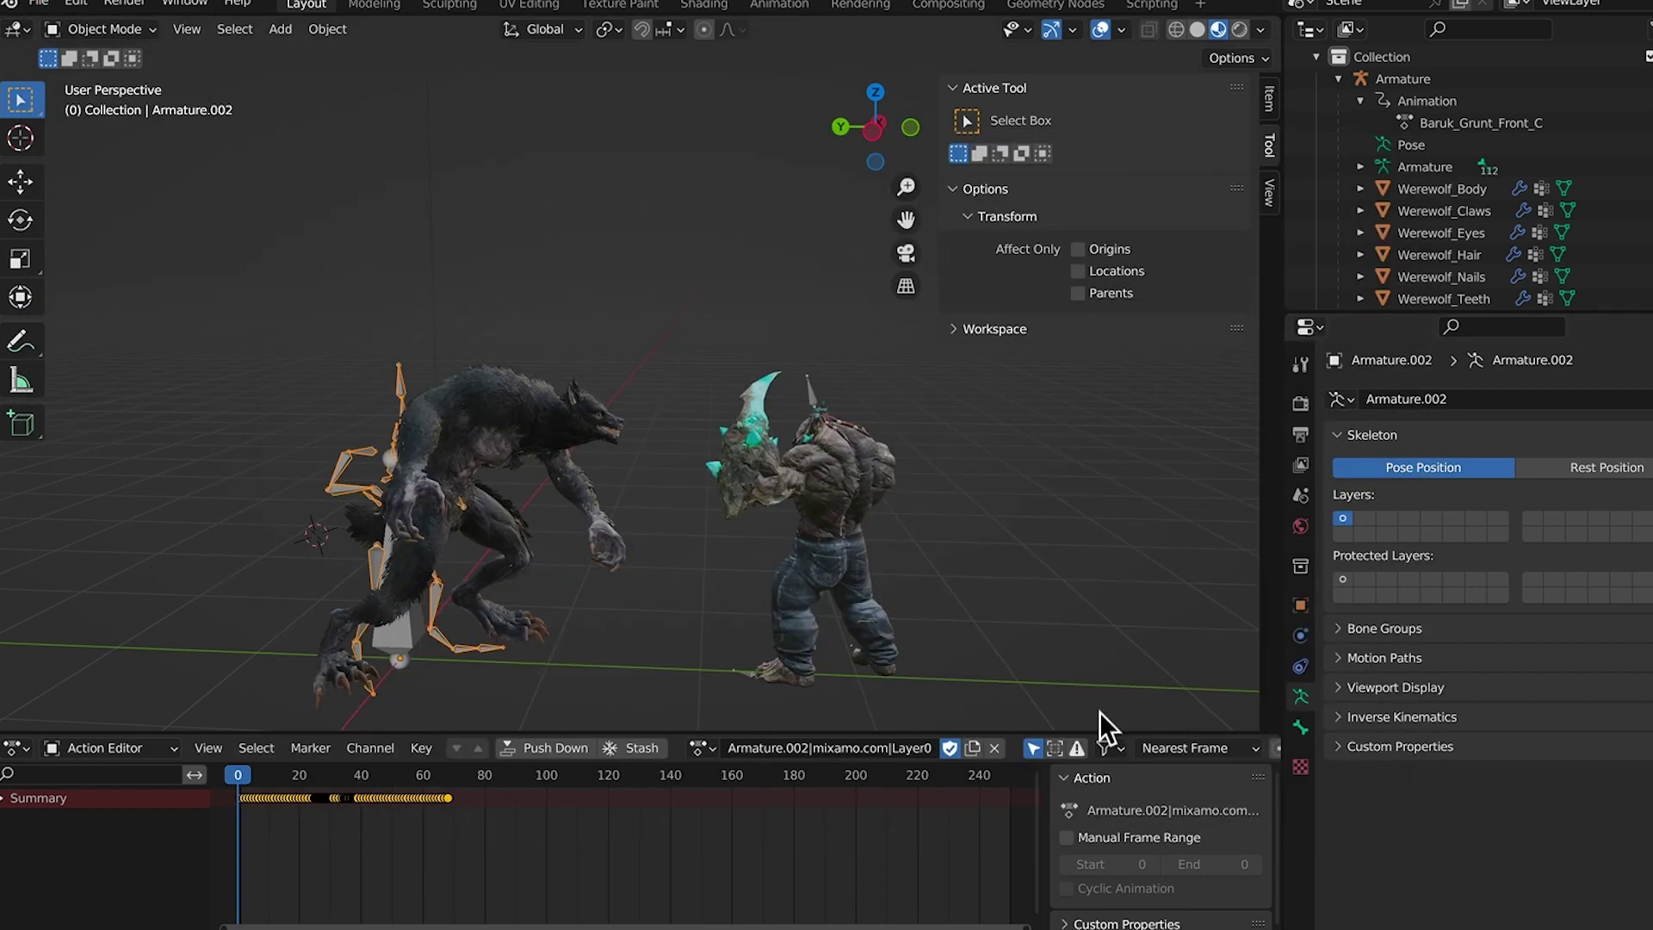
# Rename the imported Armature.002's action as Fall Down and delete that armature from the scene
pyautogui.moveTo(236, 777)
pyautogui.mouseDown()
pyautogui.moveTo(458, 777)
pyautogui.moveTo(238, 778)
pyautogui.moveTo(297, 773)
pyautogui.moveTo(414, 788)
pyautogui.moveTo(228, 794)
pyautogui.moveTo(301, 773)
pyautogui.moveTo(247, 777)
pyautogui.mouseUp()
pyautogui.click(231, 777)
pyautogui.click(825, 748)
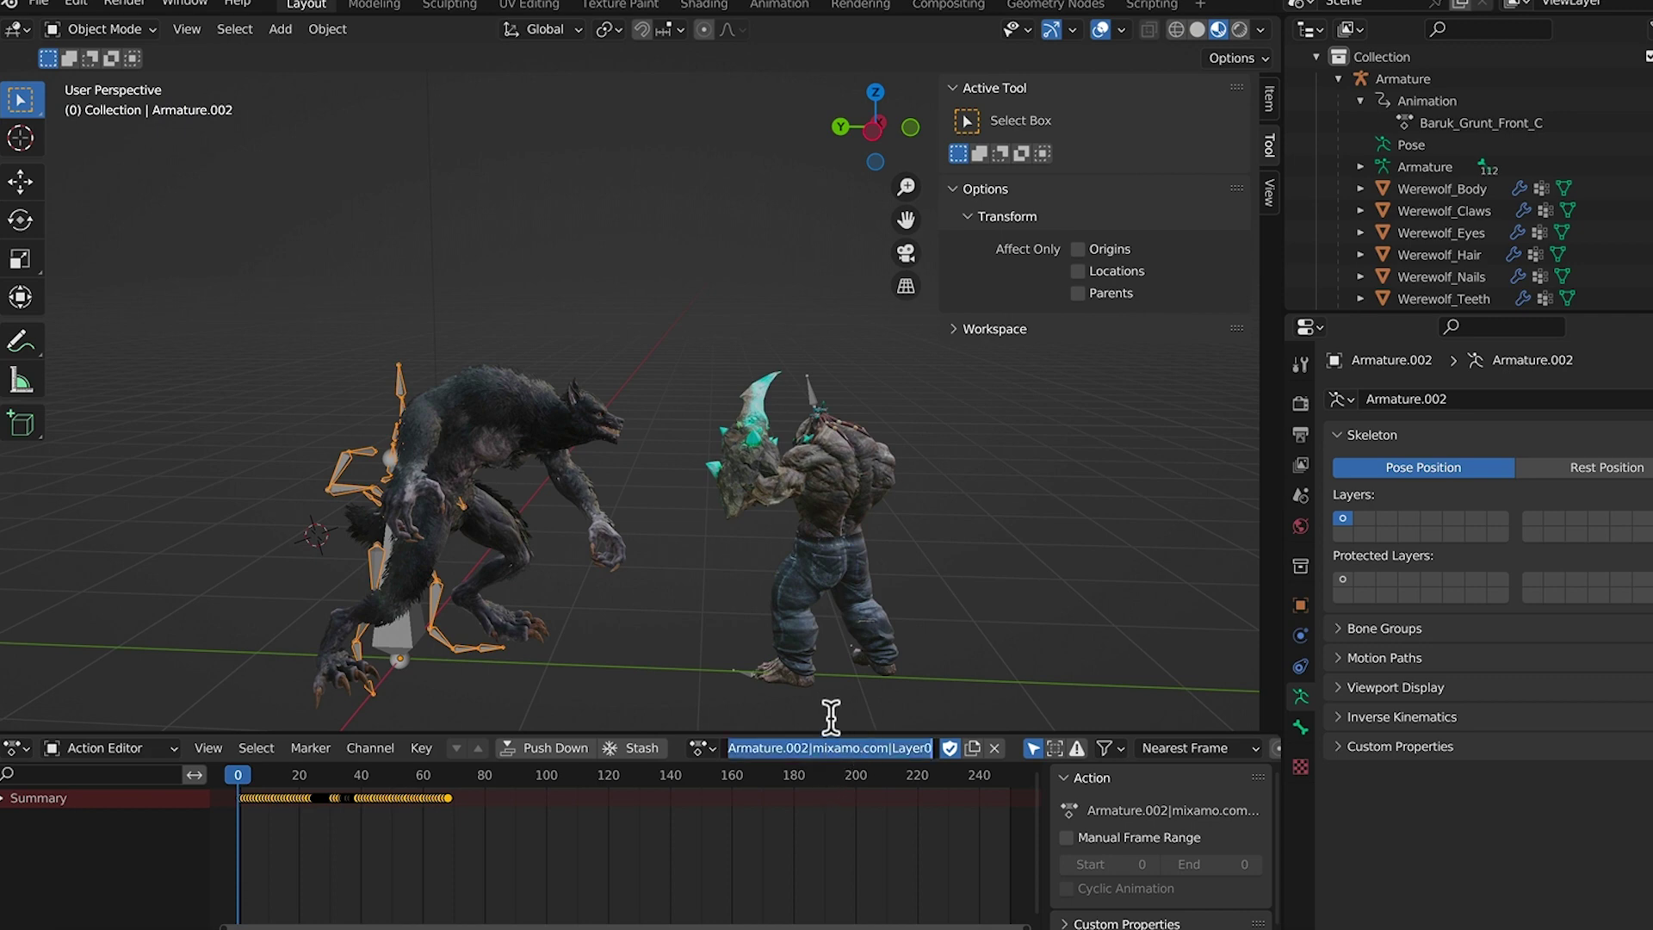
pyautogui.write('Fall Down')
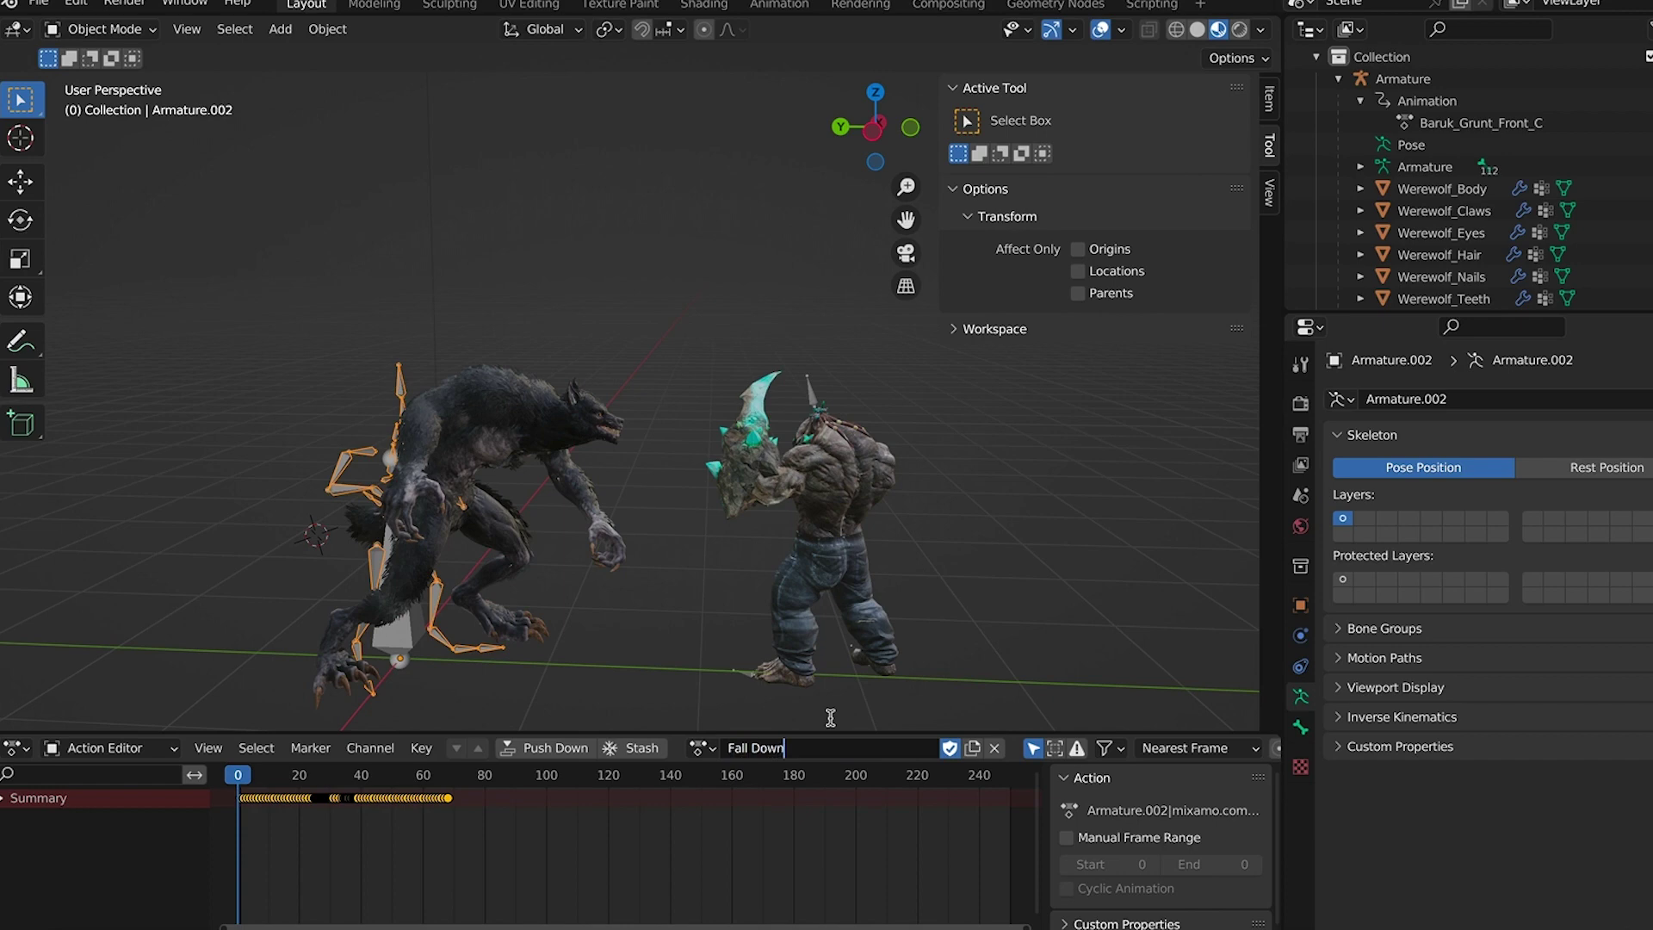
pyautogui.press('Return')
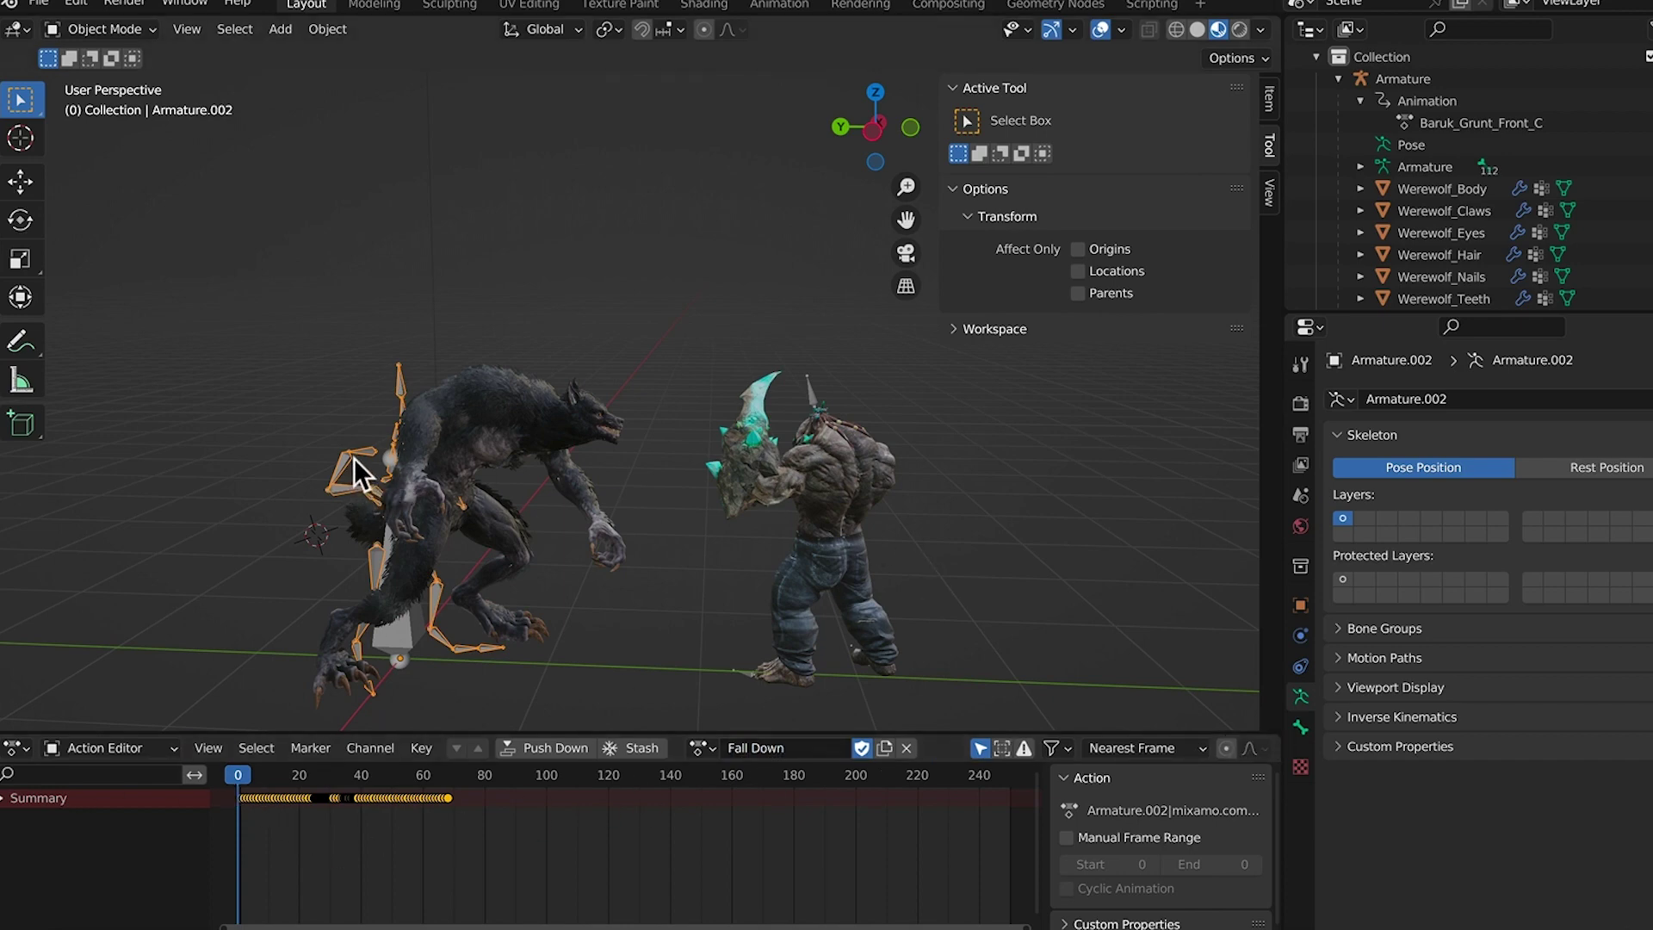
pyautogui.press('x')
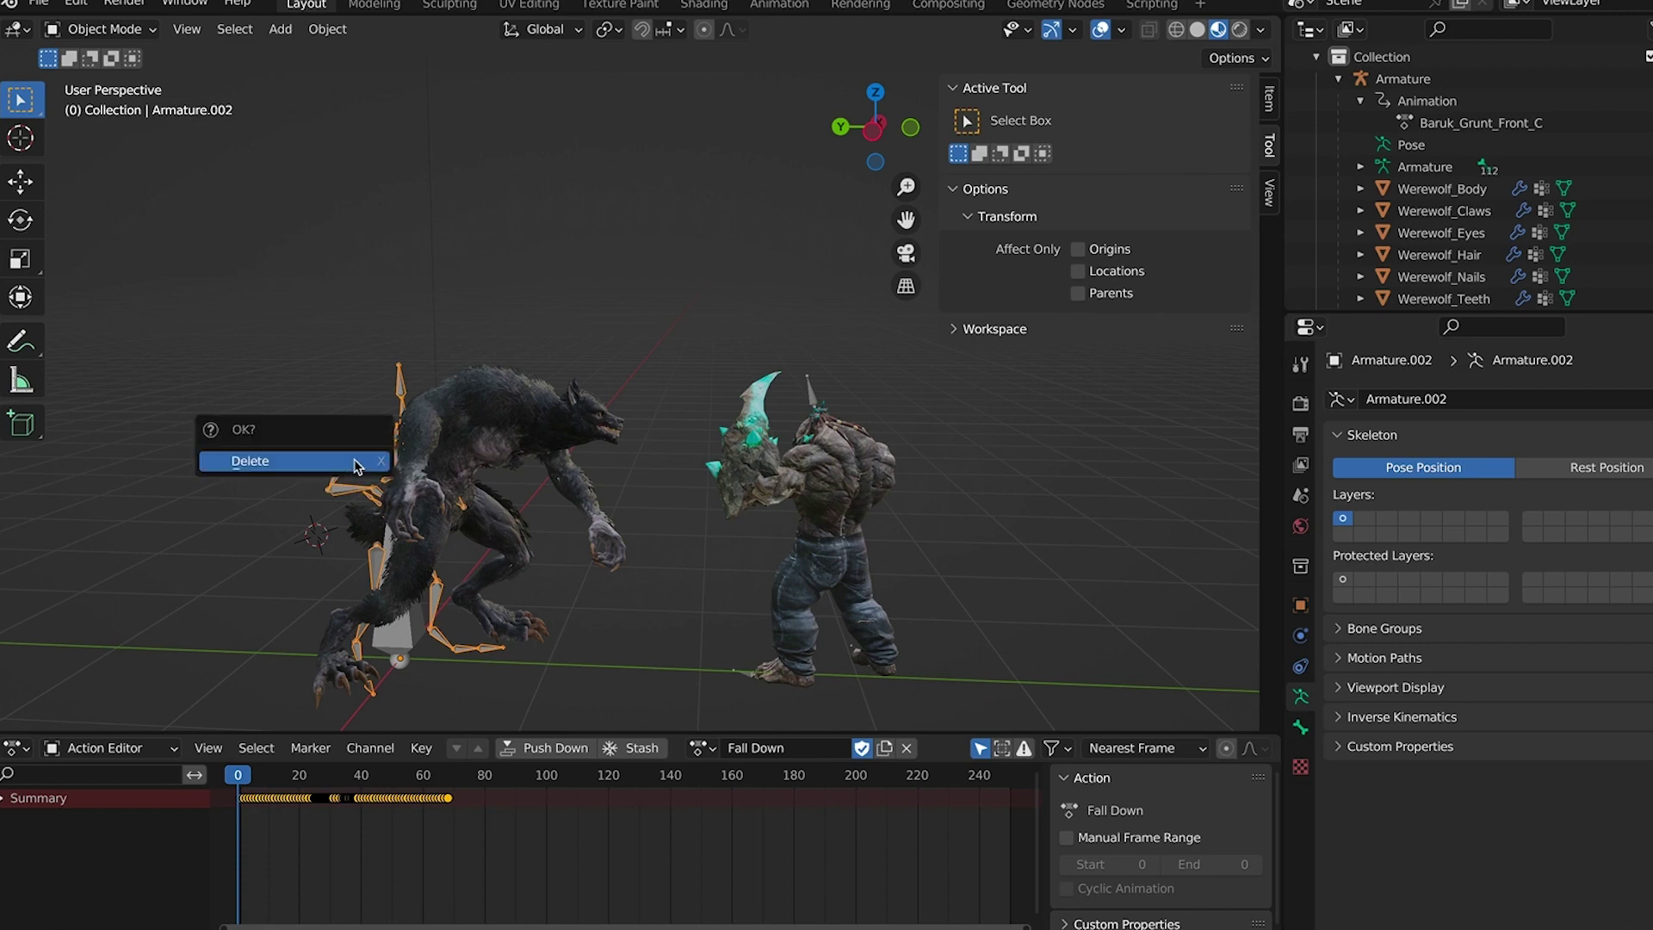
pyautogui.click(357, 466)
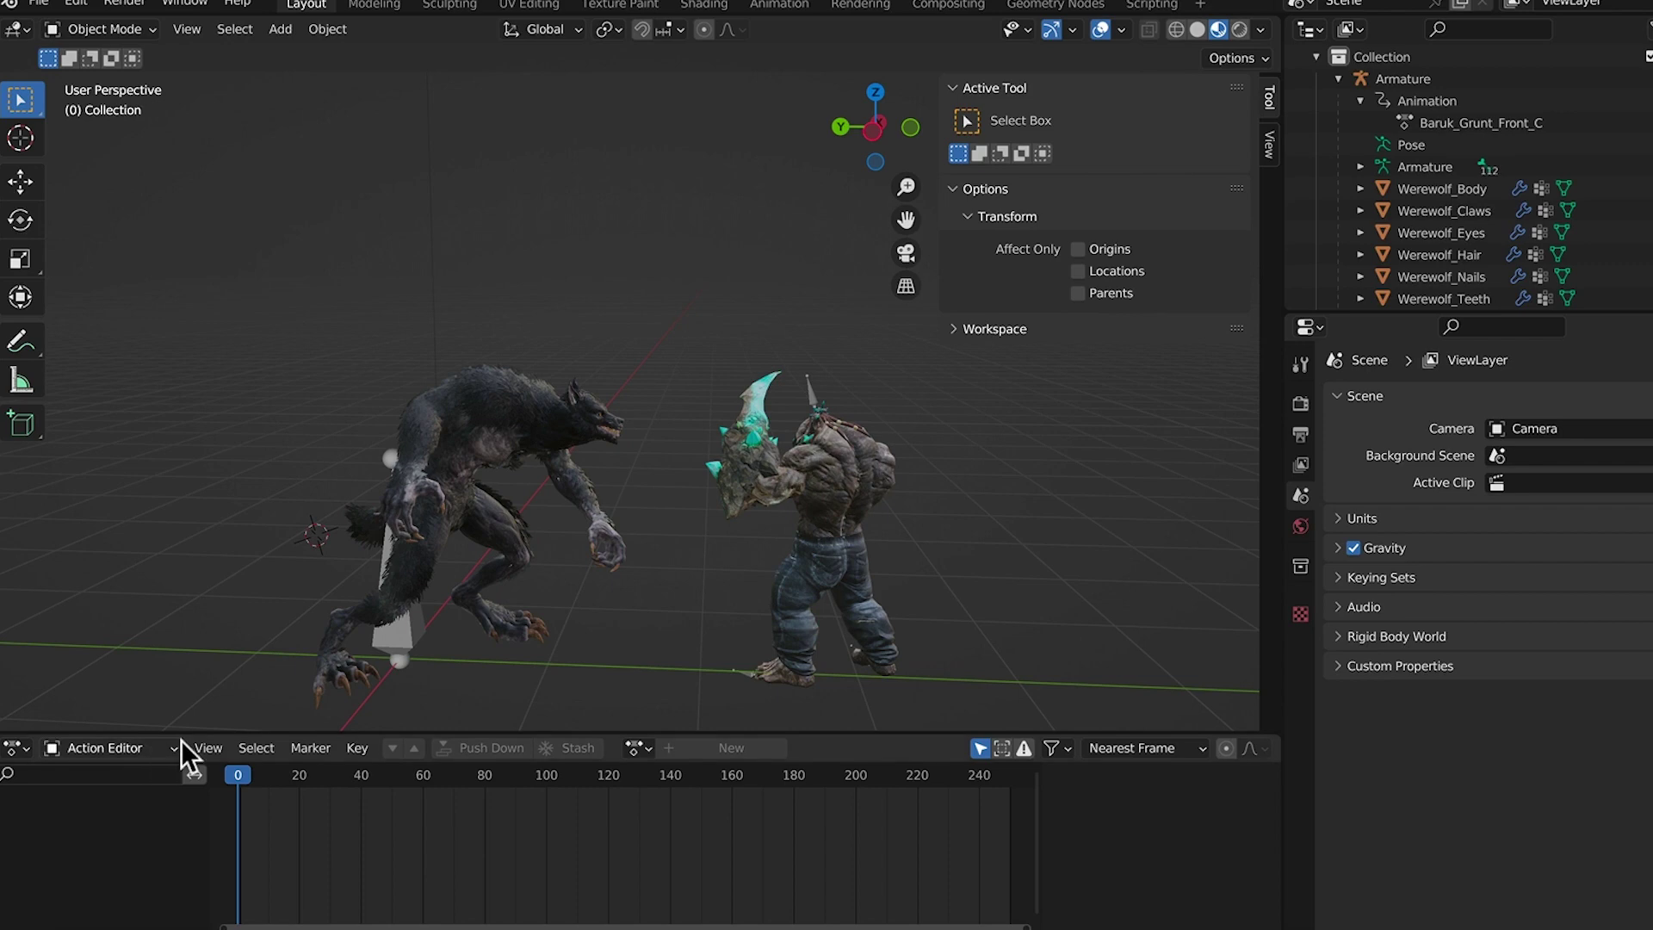
# Switch the animation area to the Nonlinear Animation editor and push Armature.001's mixamo action down into an NLA strip
pyautogui.click(28, 749)
pyautogui.press('Escape')
pyautogui.click(30, 748)
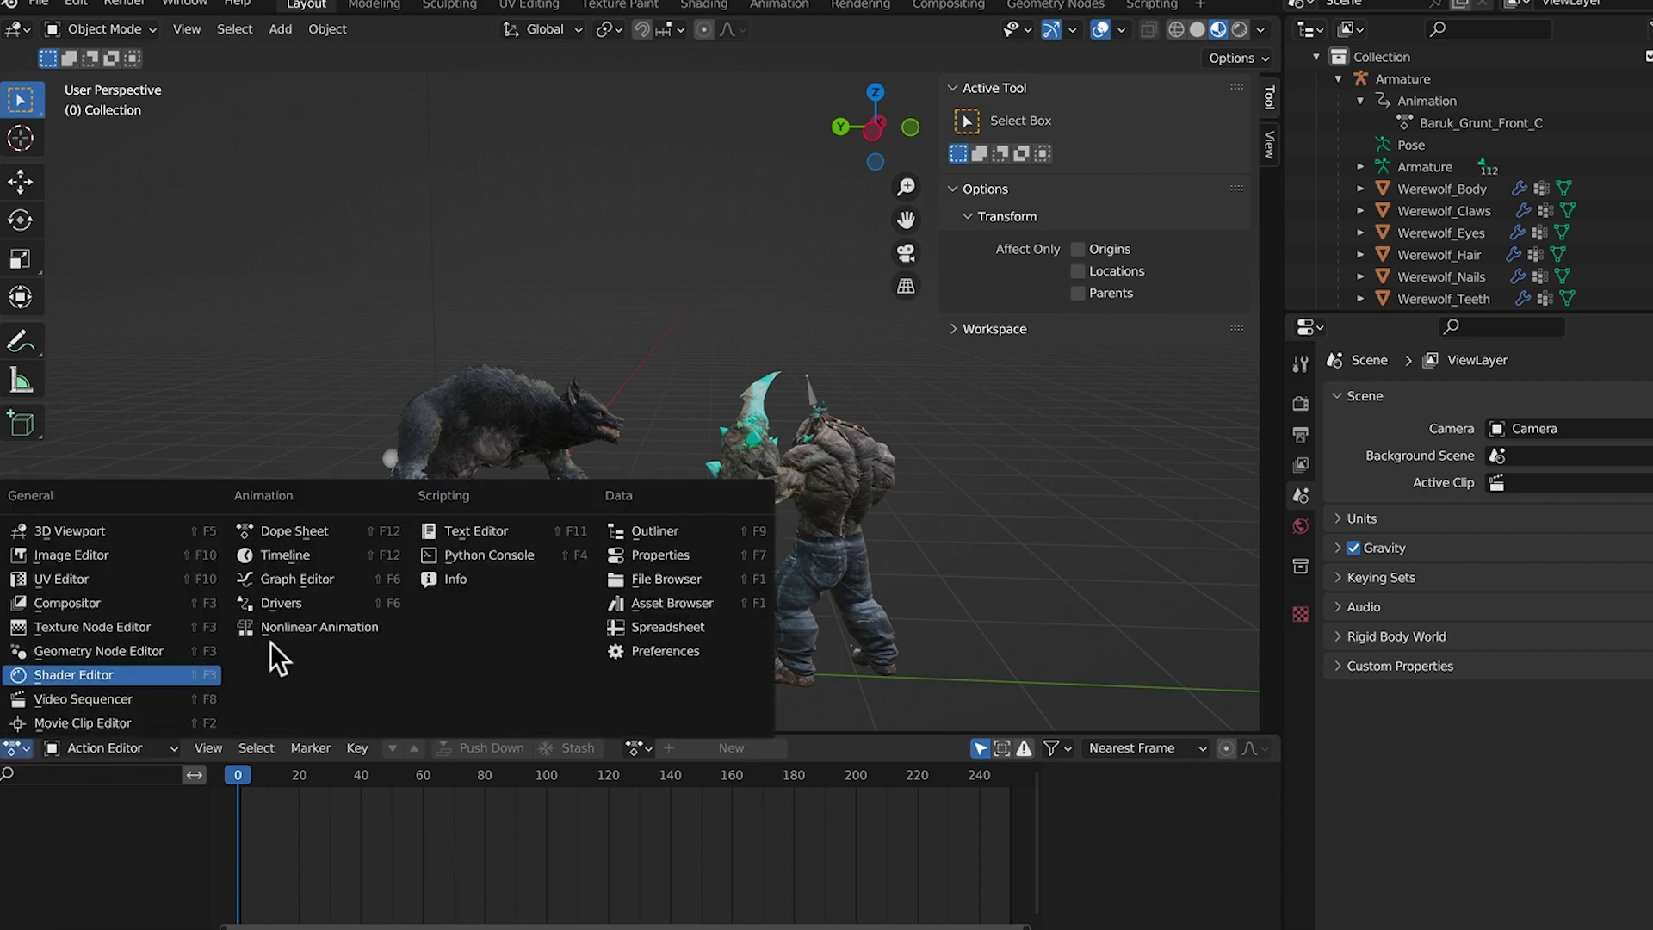
pyautogui.click(316, 627)
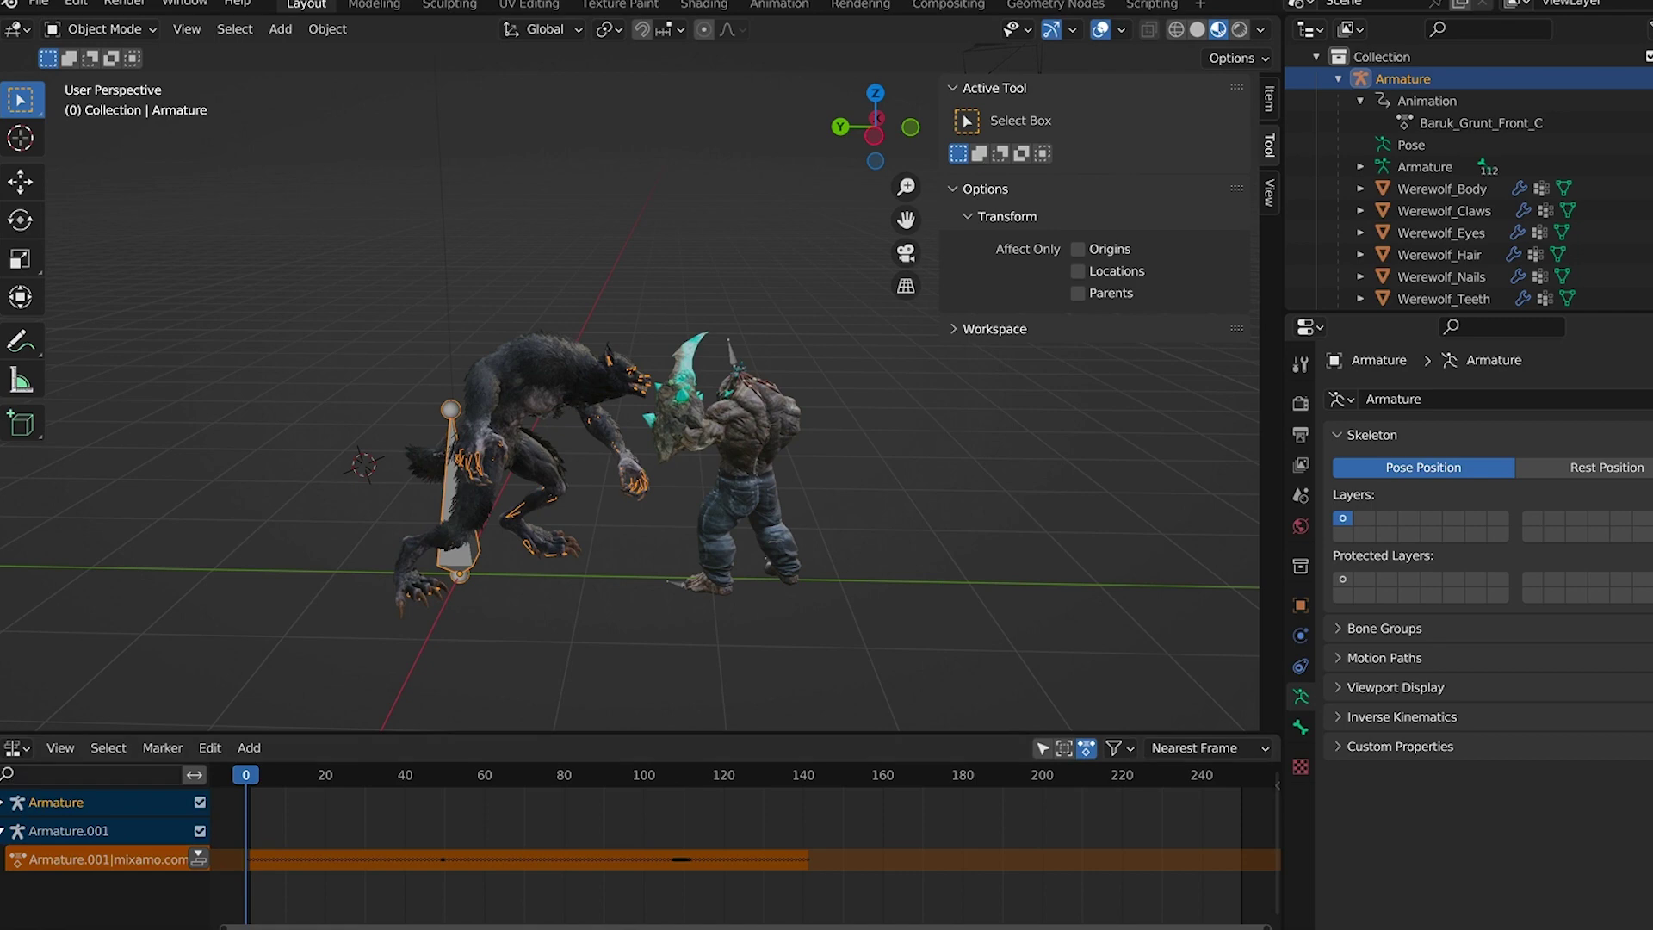
pyautogui.moveTo(272, 766); pyautogui.dragTo(215, 800)
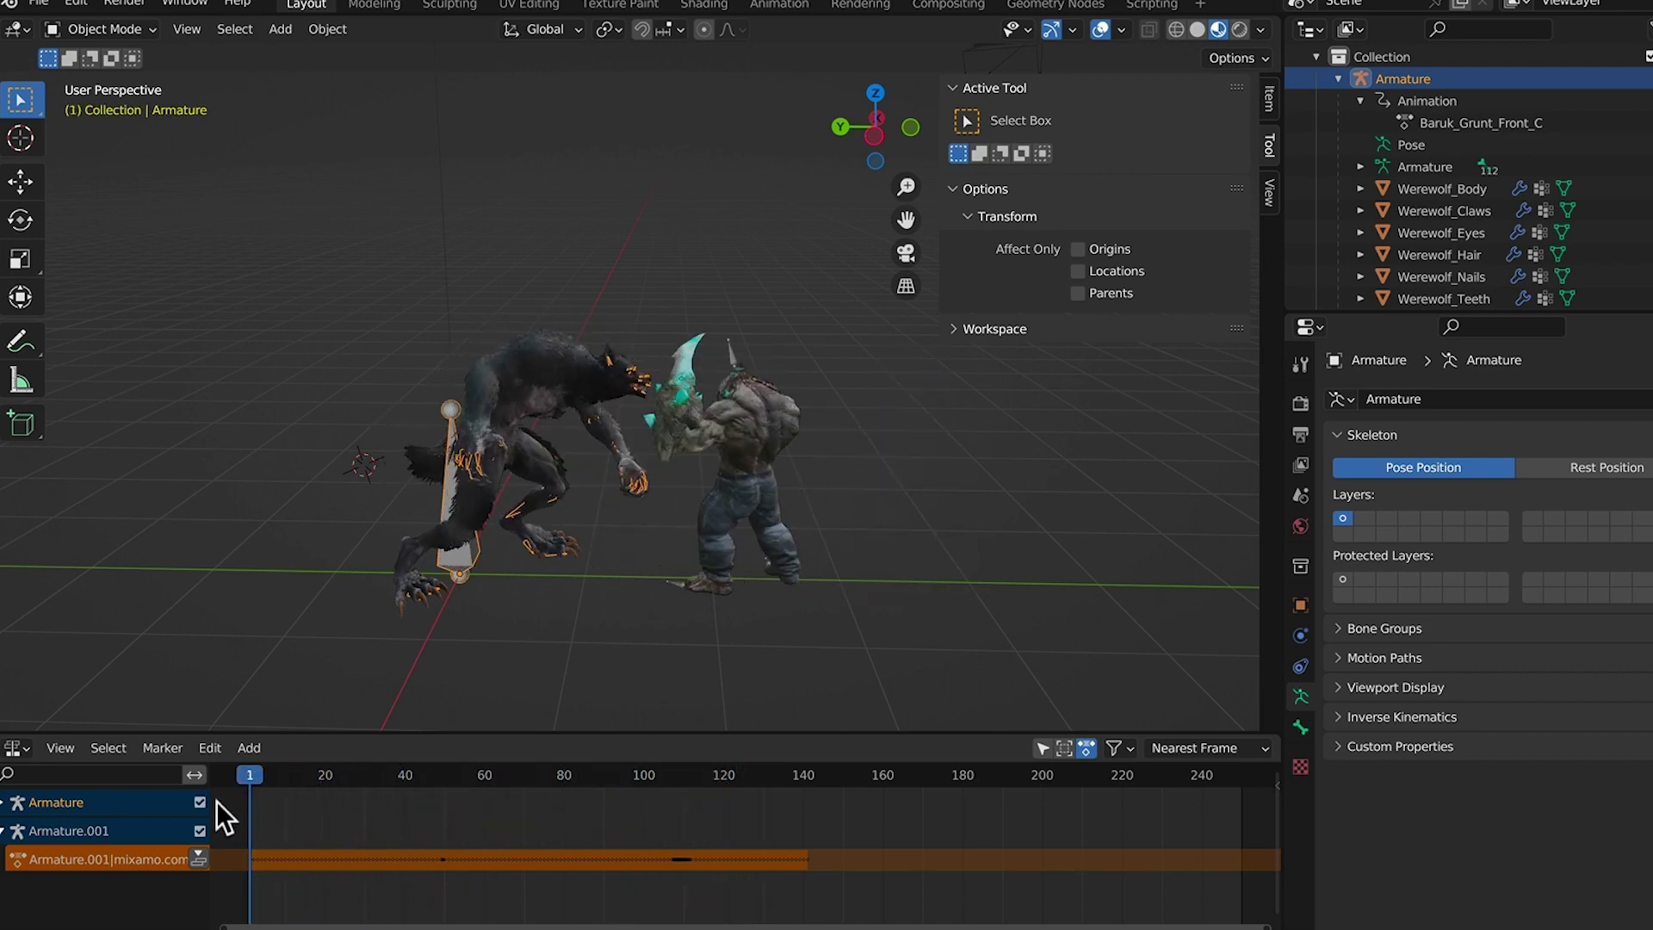
pyautogui.click(199, 859)
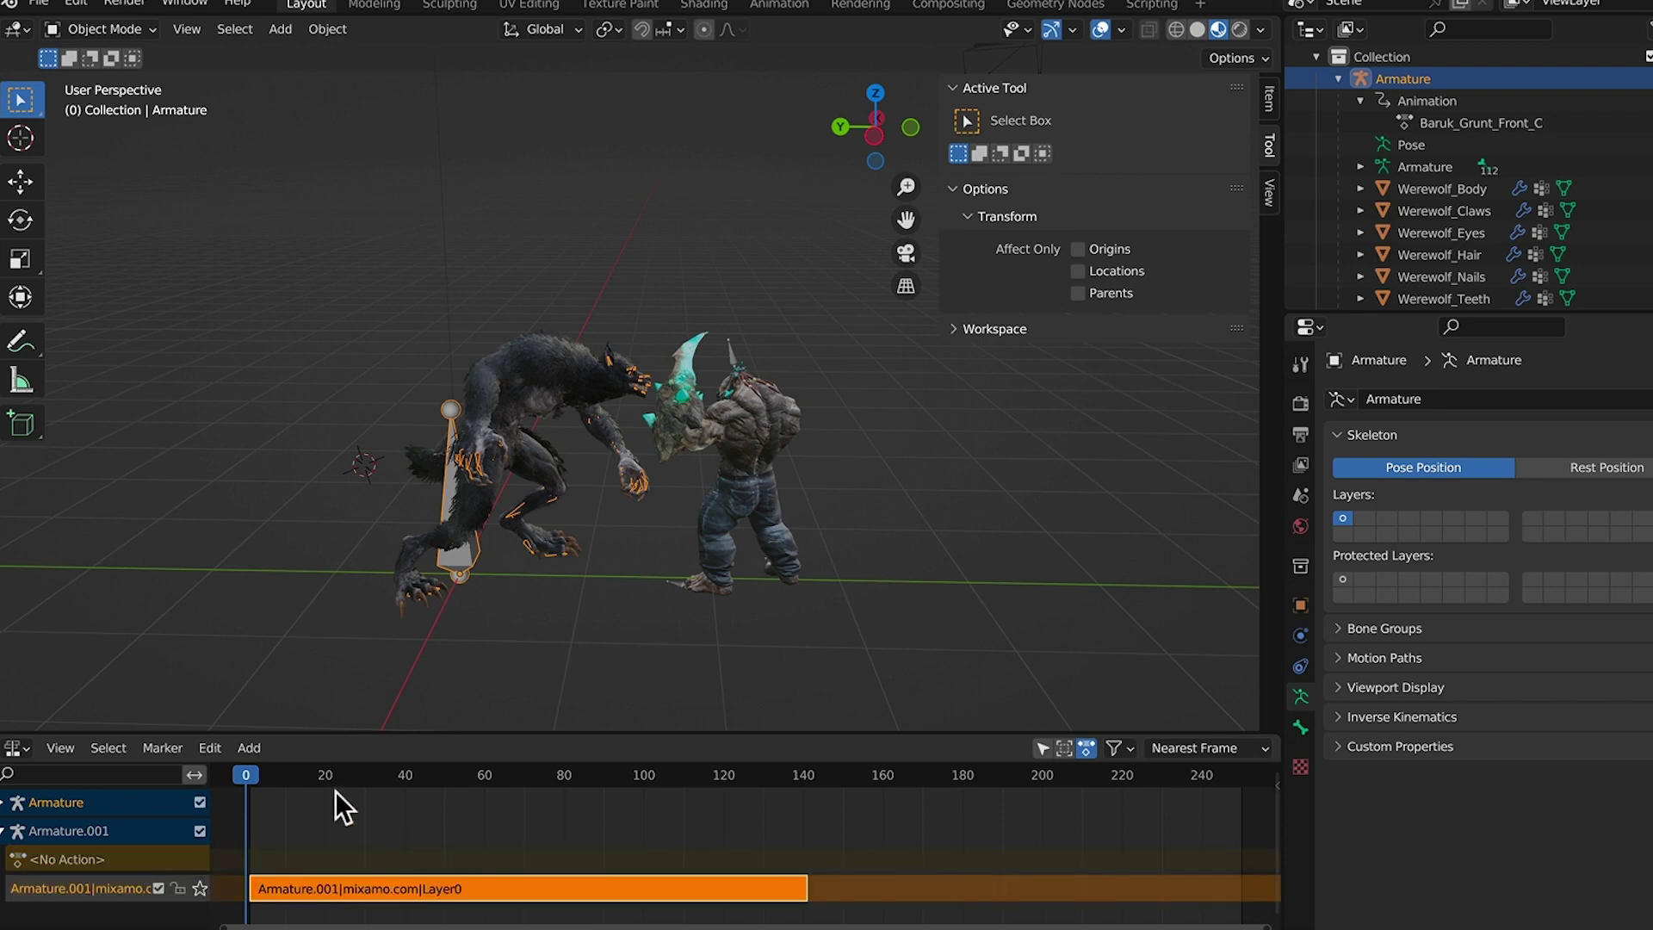
# Add a Fall Down action strip for the Mutant's Armature.001 starting at frame 130
pyautogui.moveTo(247, 772); pyautogui.dragTo(763, 807)
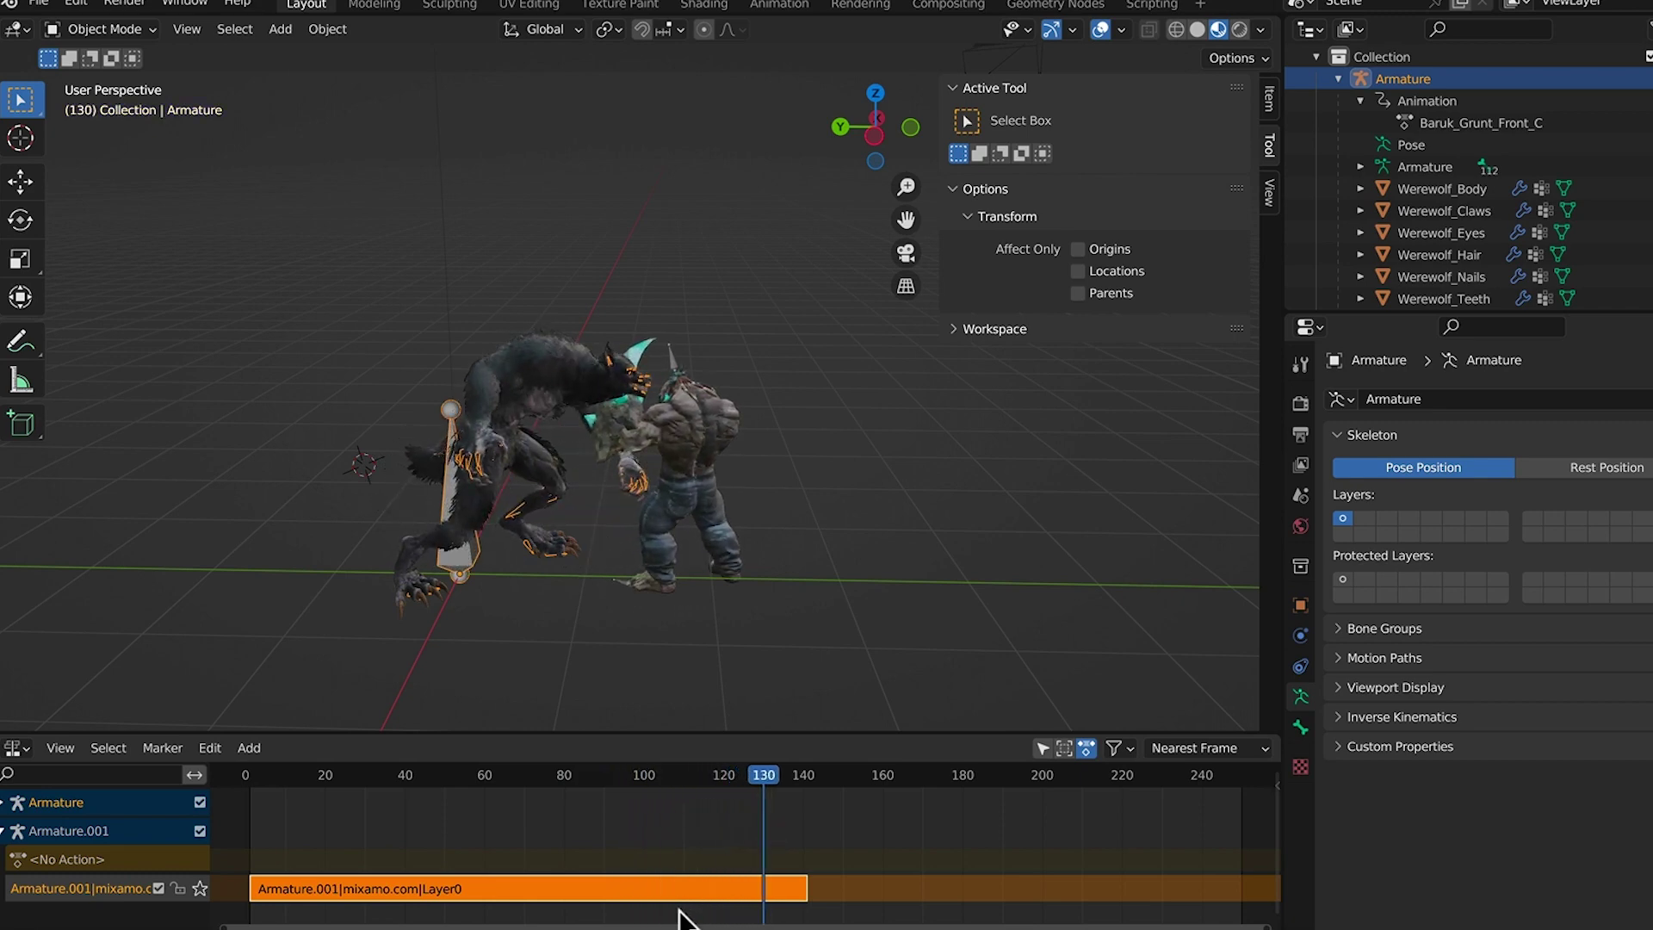
pyautogui.click(780, 911)
pyautogui.click(725, 896)
pyautogui.click(255, 751)
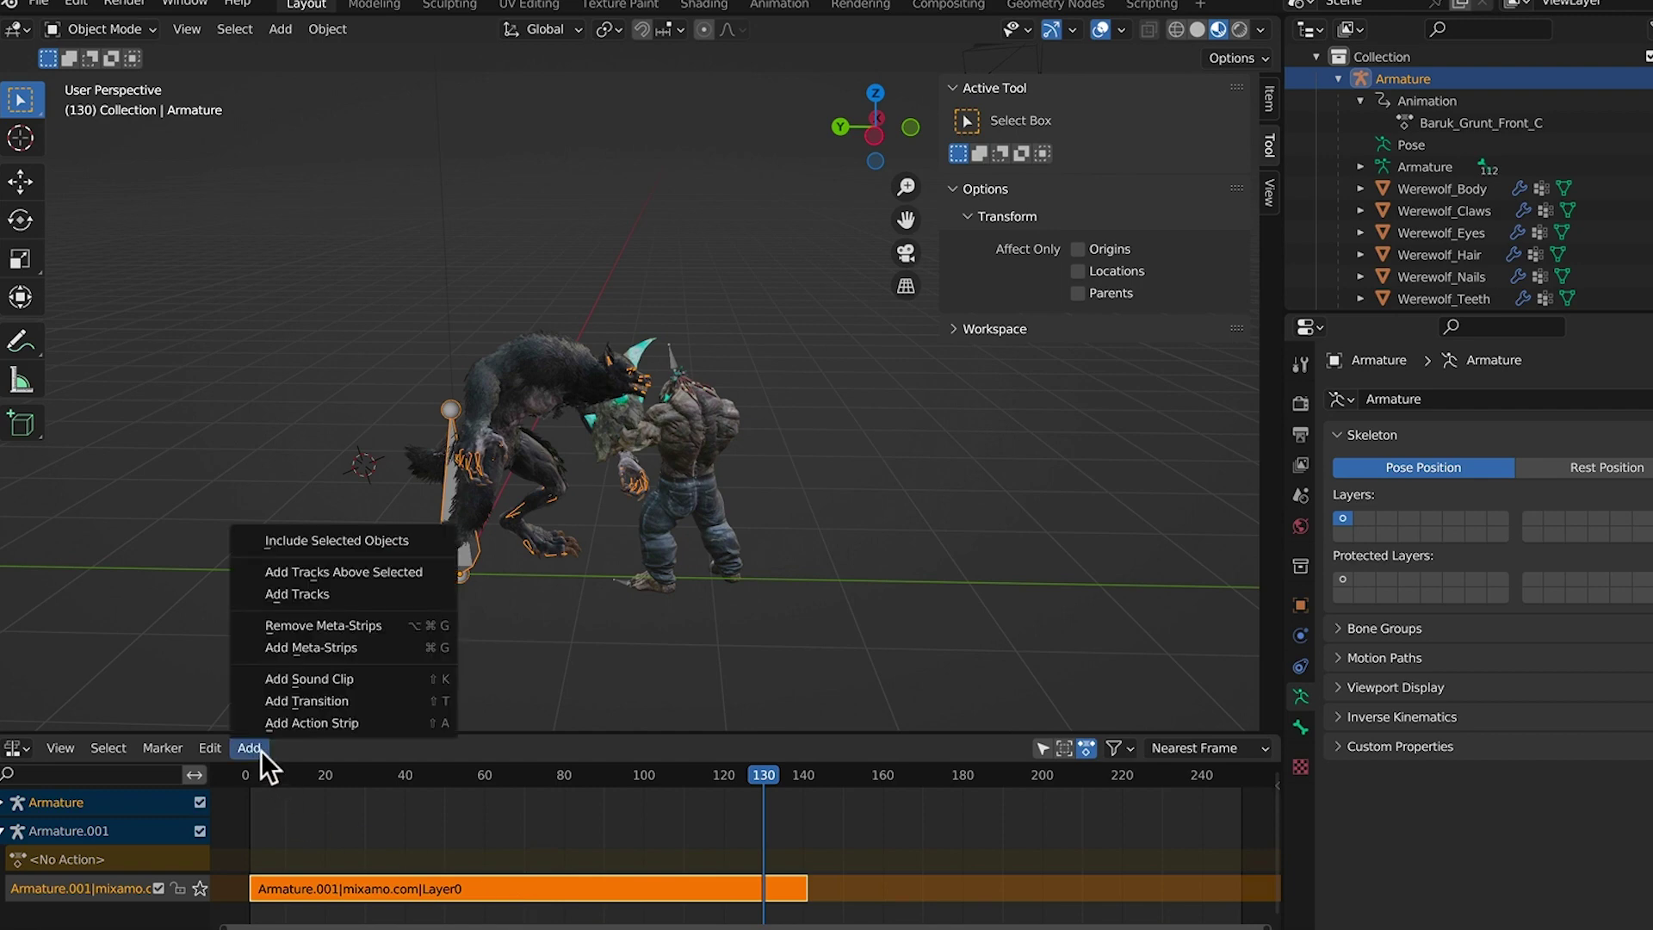
pyautogui.click(331, 724)
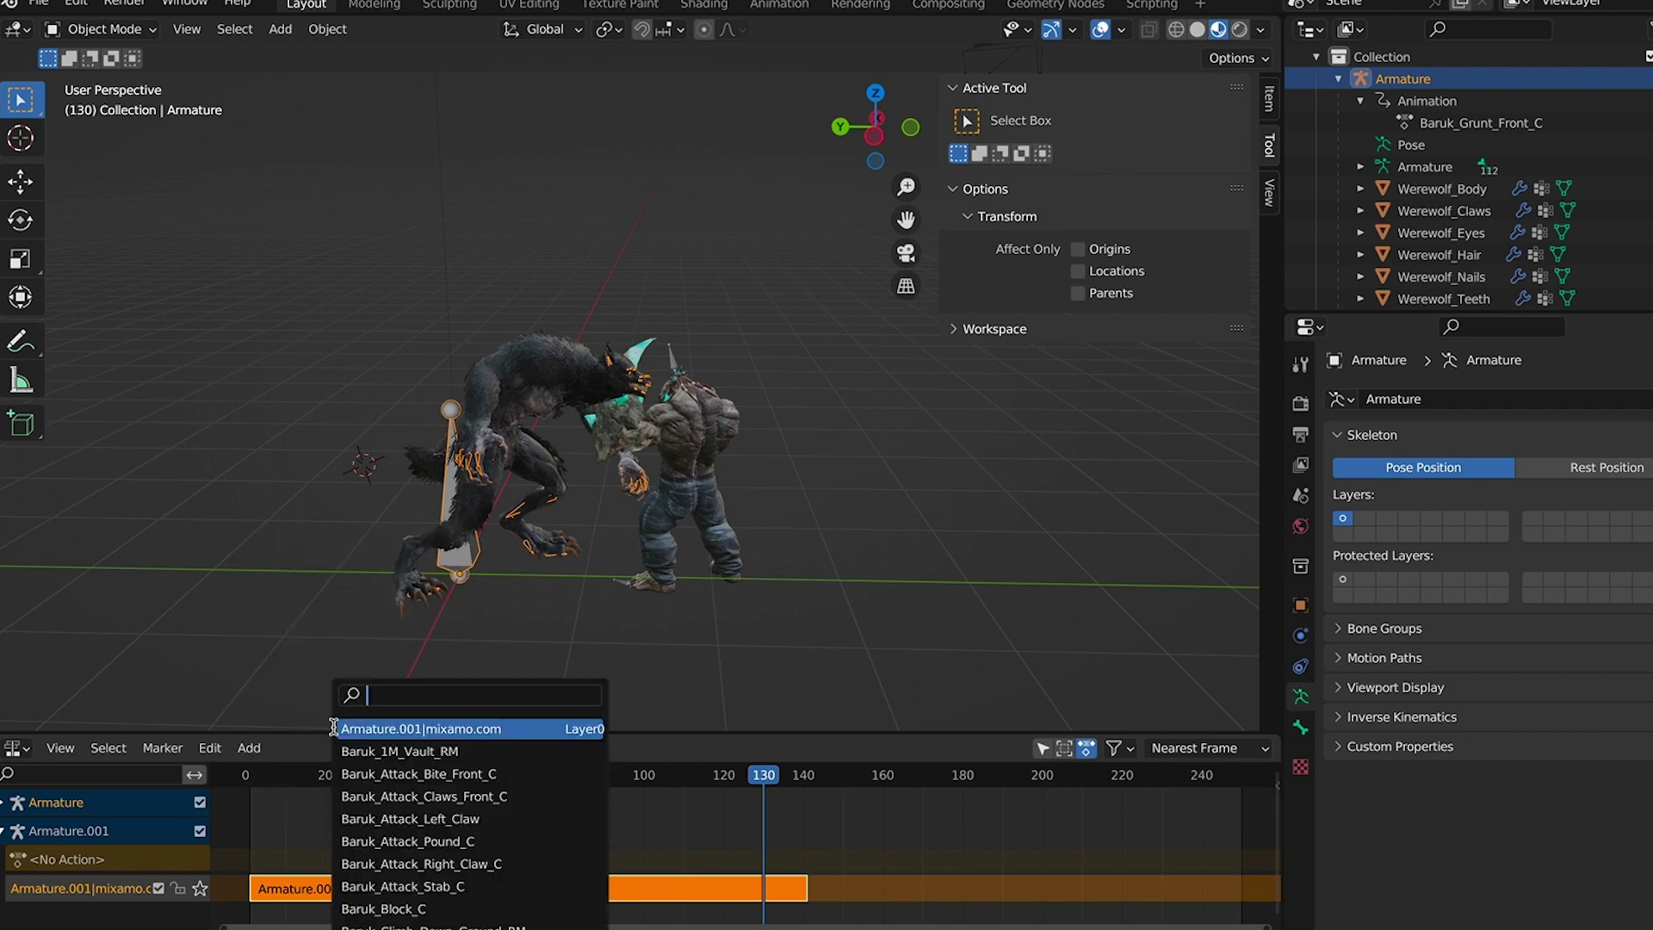
pyautogui.write('fall')
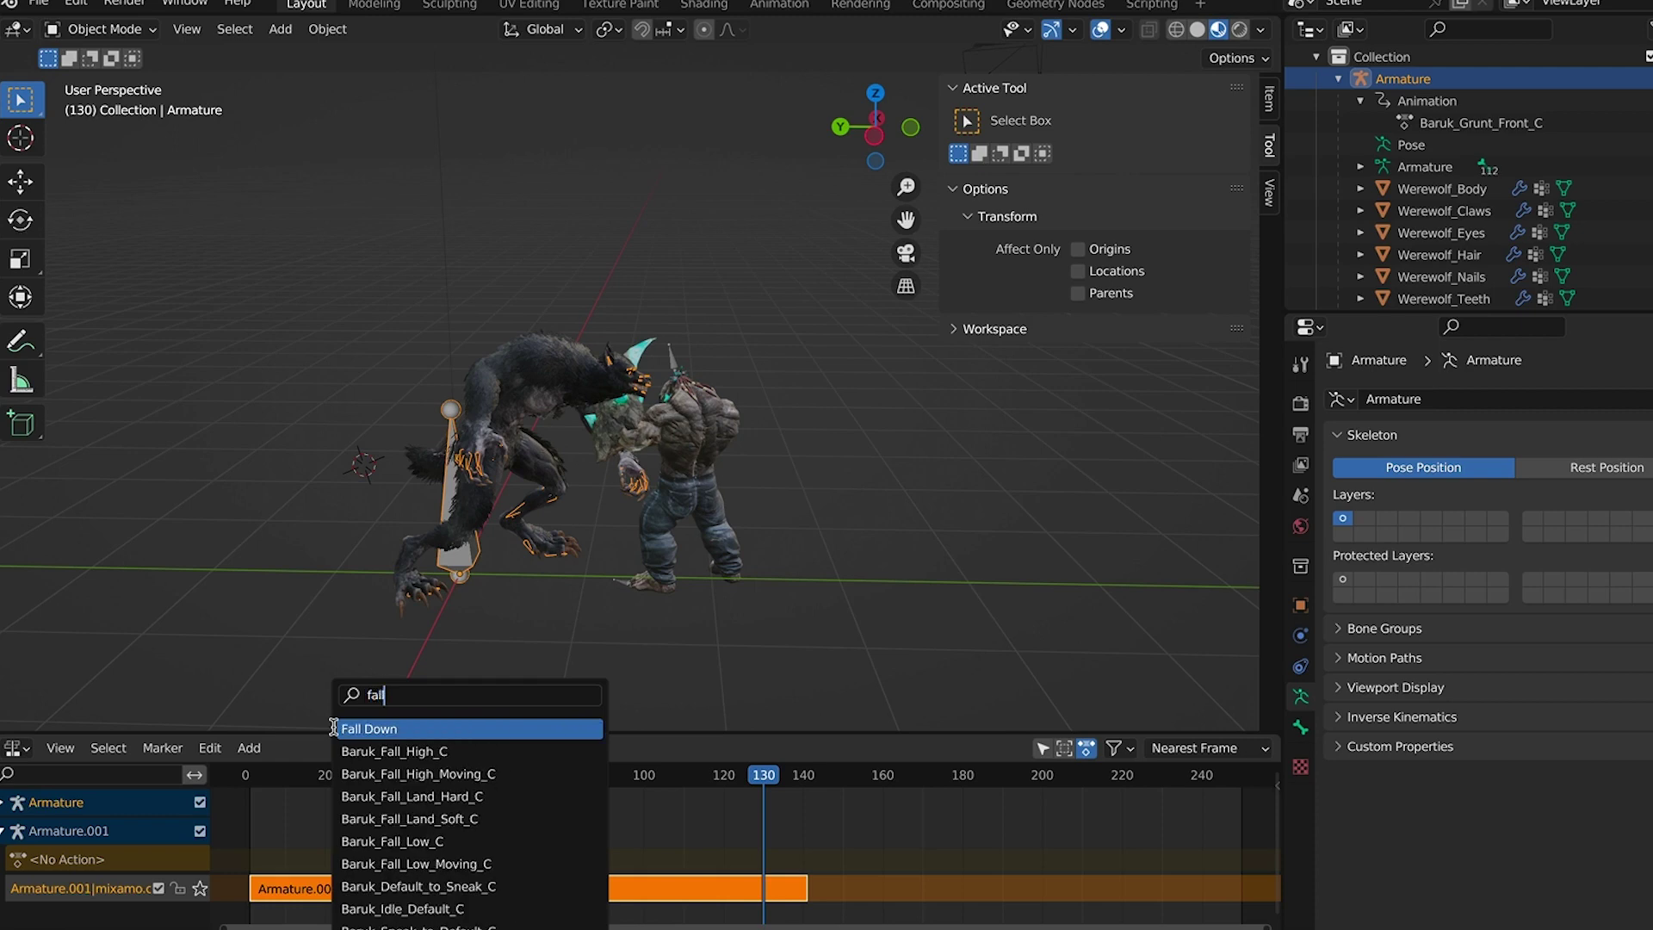
pyautogui.click(362, 728)
# Add a marker at frame 142 and set the Fall Down strip's extrapolation to Nothing
pyautogui.moveTo(759, 780); pyautogui.dragTo(814, 874)
pyautogui.click(861, 888)
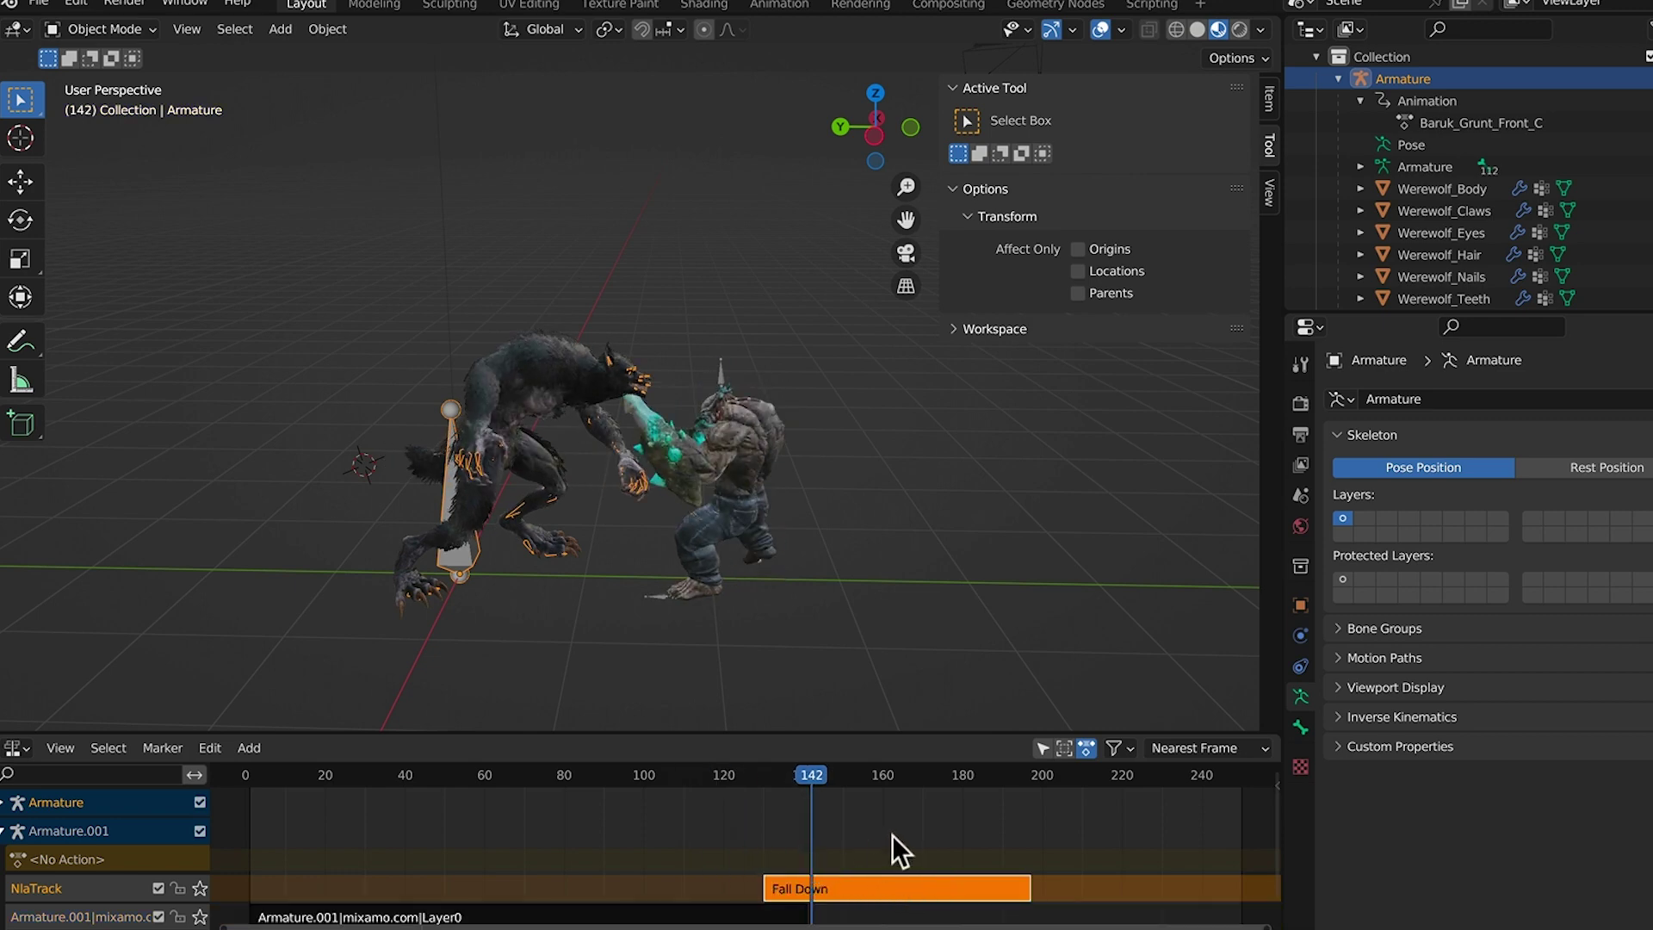
pyautogui.press('m')
pyautogui.press('n')
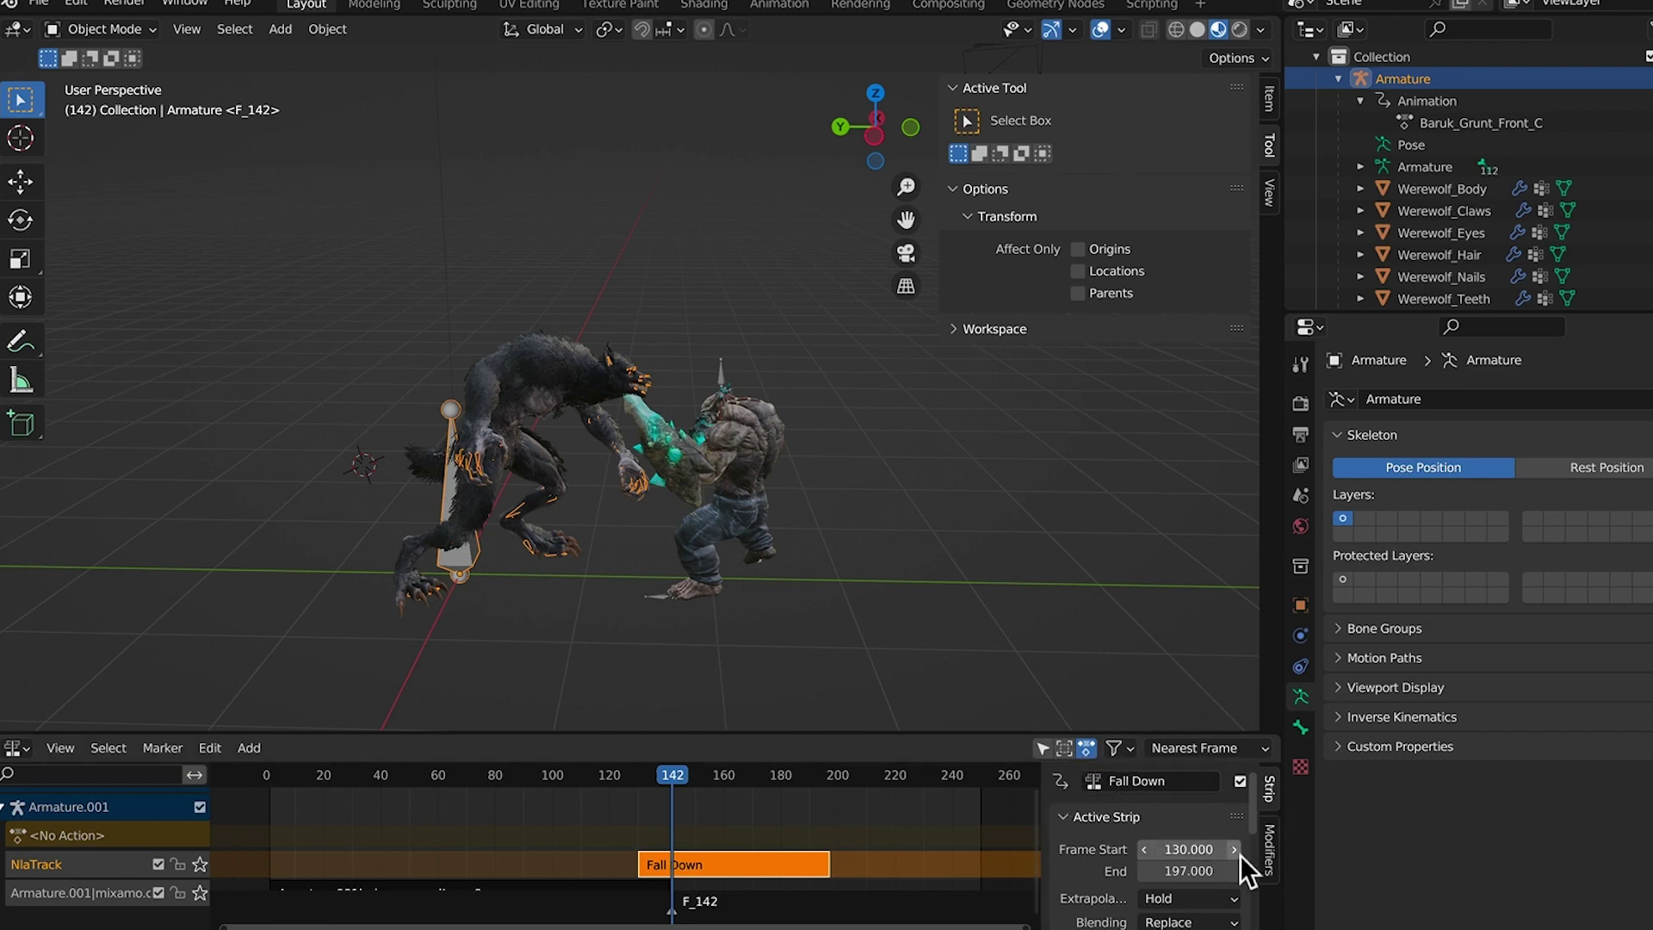
pyautogui.scroll(-3, 1249, 814)
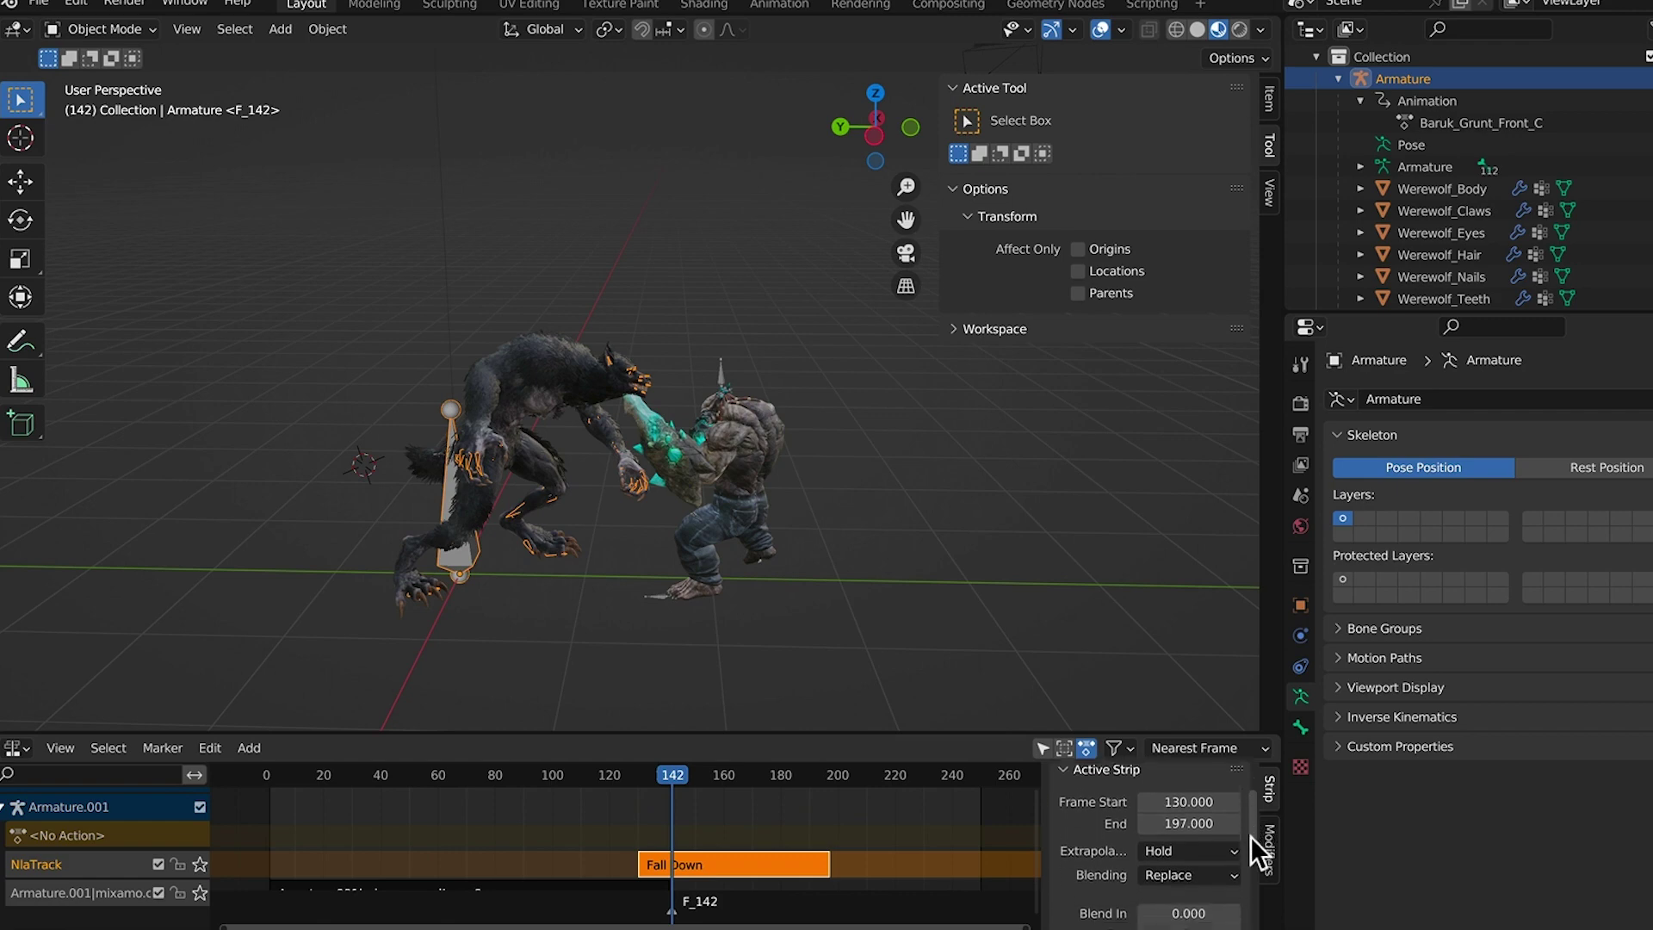
pyautogui.click(1175, 837)
pyautogui.click(1185, 809)
# Enter tweak mode on the Fall Down strip at frame 146 and set the Mutant's armature to display in front
pyautogui.moveTo(653, 773)
pyautogui.mouseDown()
pyautogui.moveTo(505, 770)
pyautogui.moveTo(684, 766)
pyautogui.mouseUp()
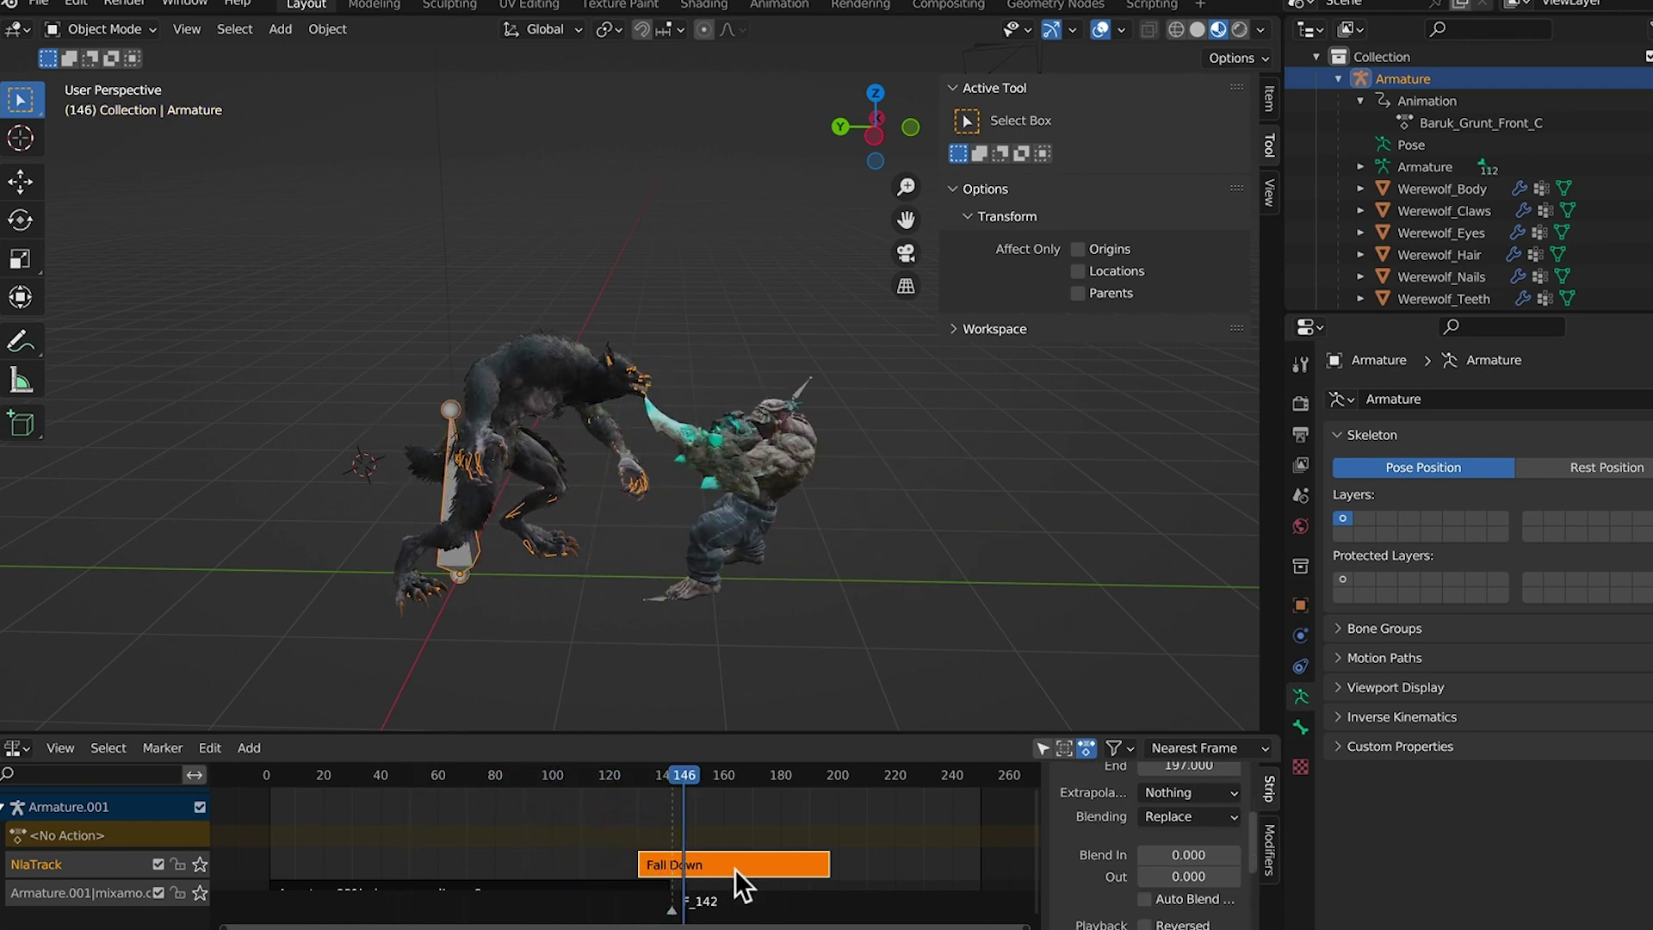
pyautogui.press('Tab')
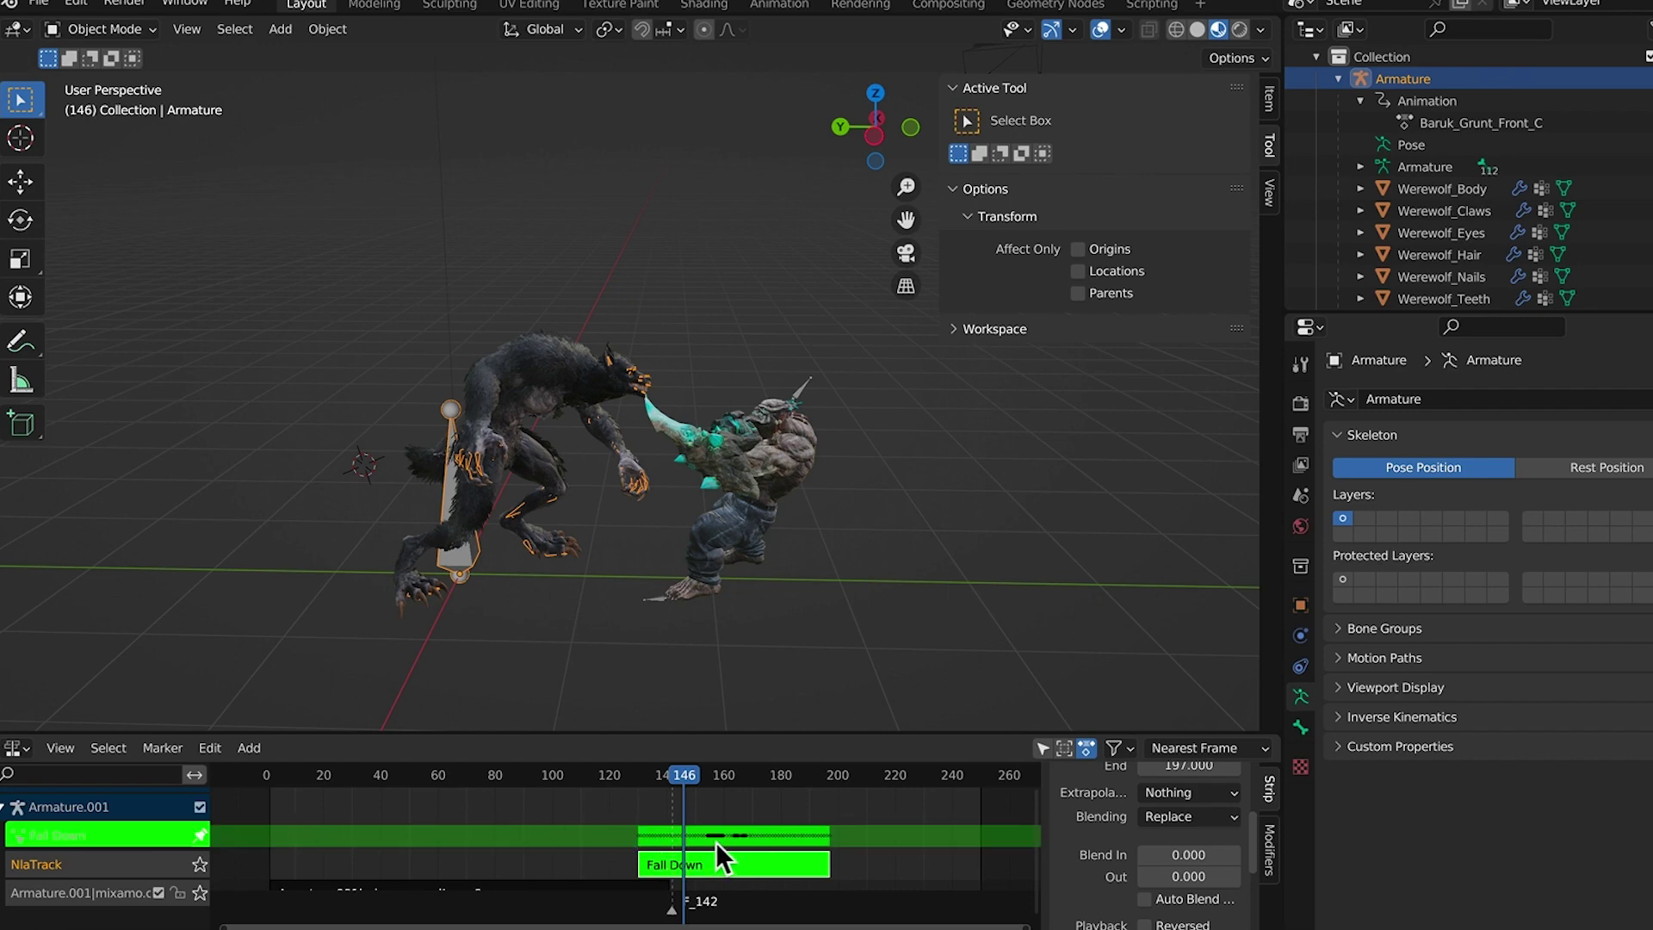
pyautogui.click(806, 385)
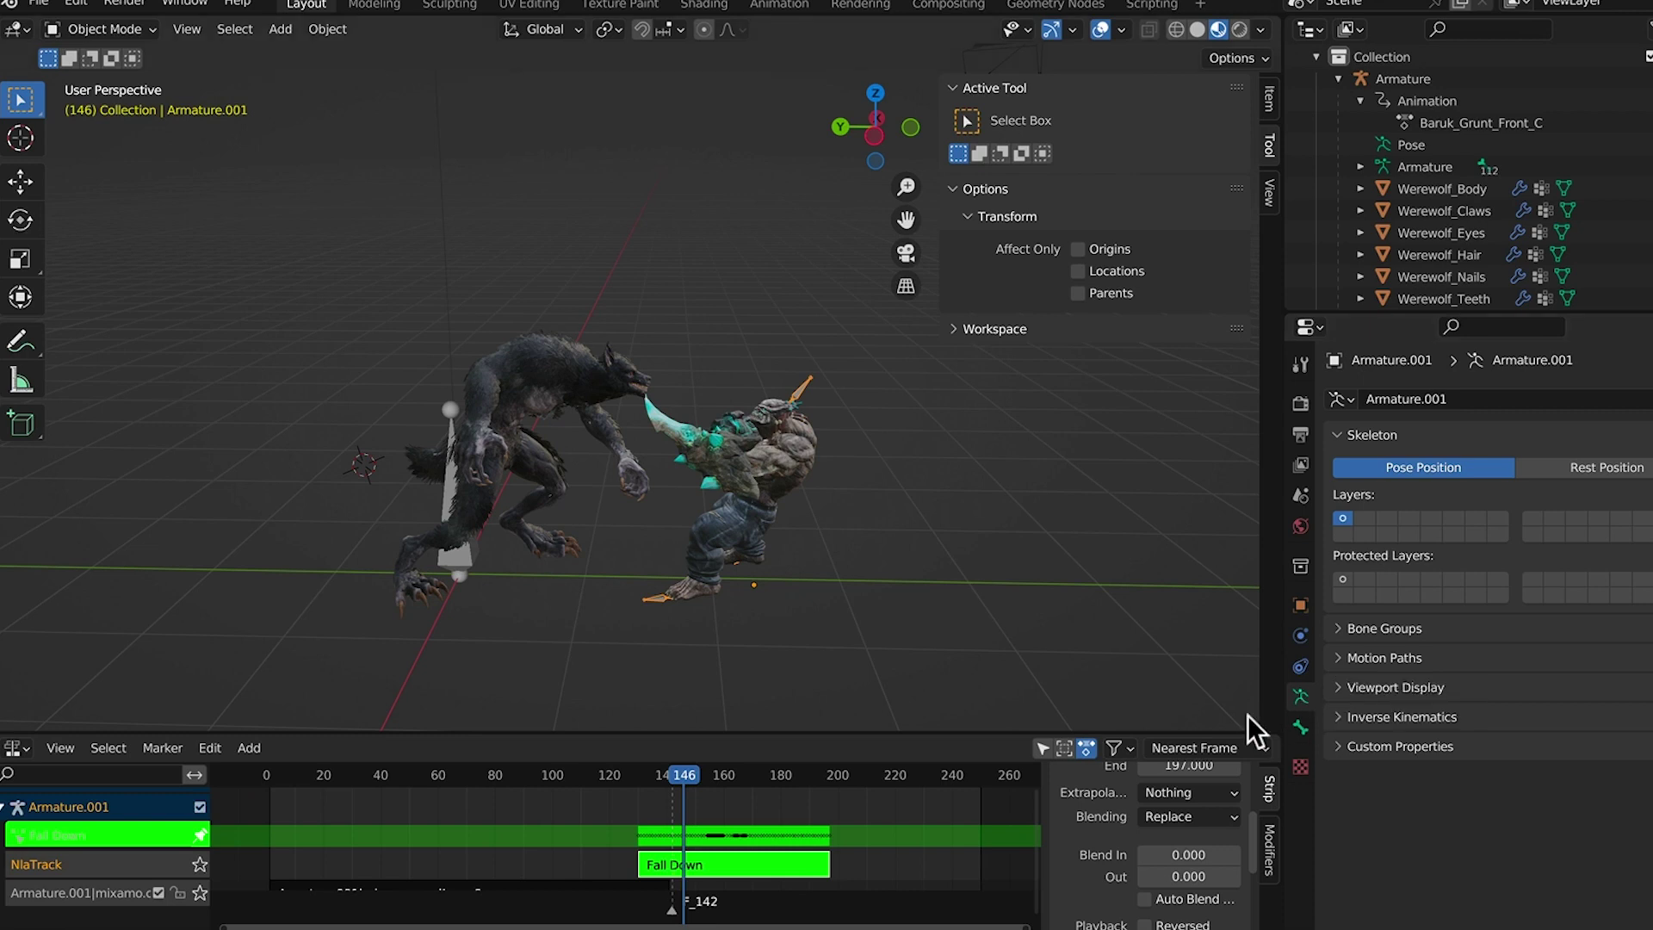
pyautogui.click(1337, 688)
pyautogui.click(1484, 819)
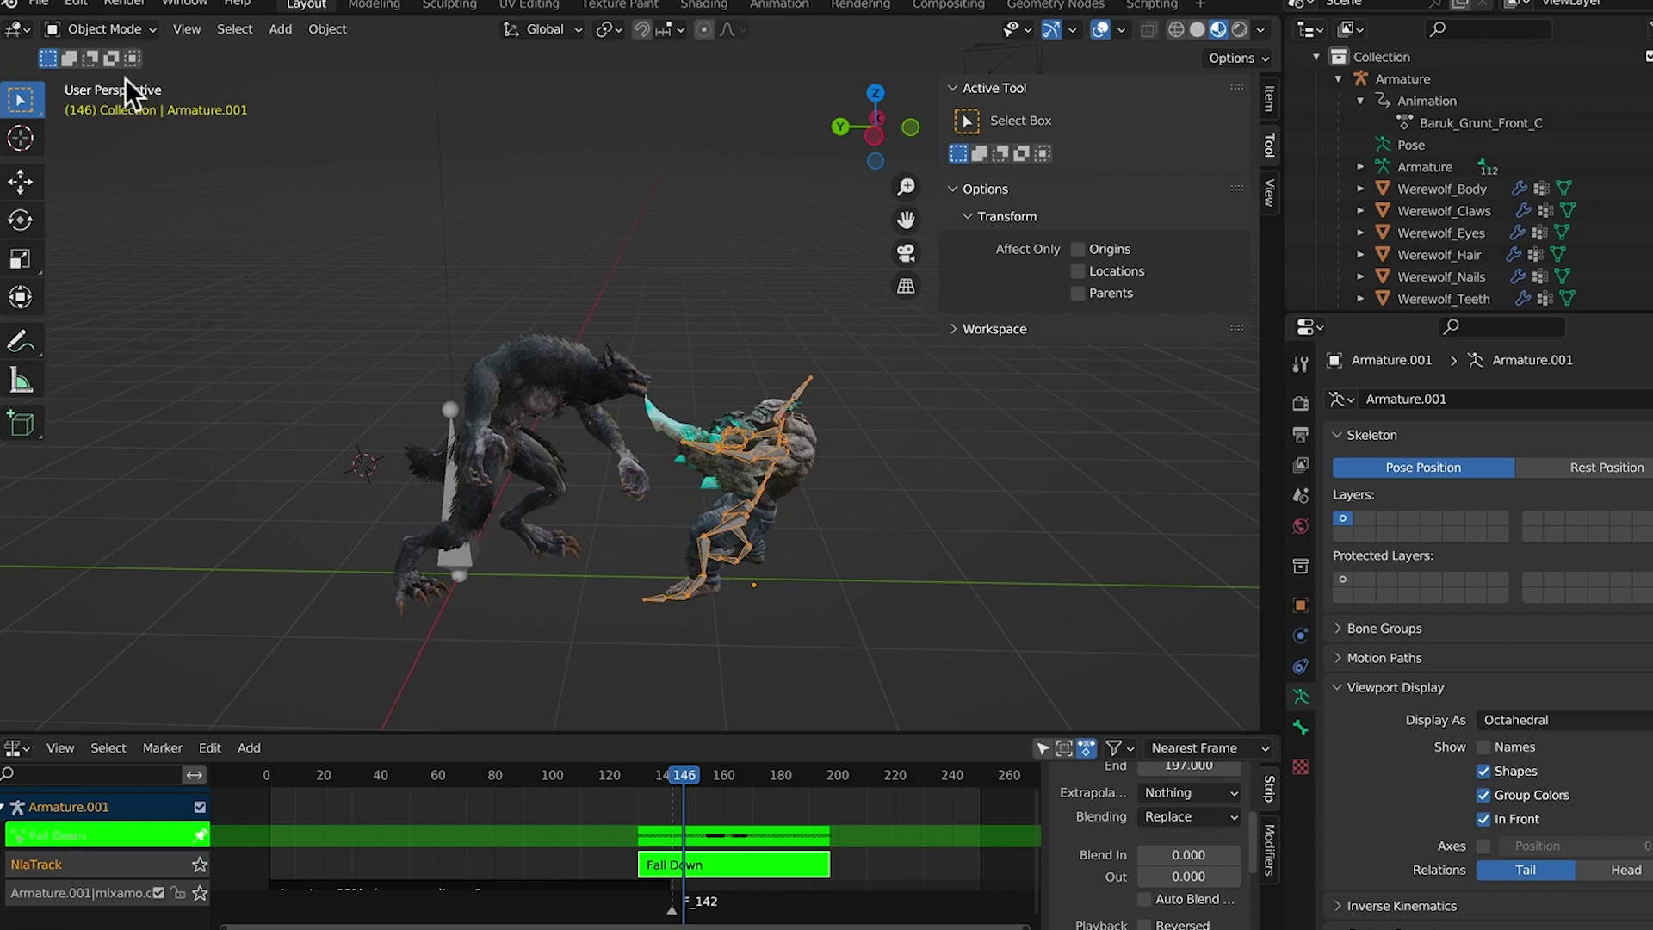
# Switch the Mutant's armature to Pose Mode and try to select its hips bone
pyautogui.click(148, 30)
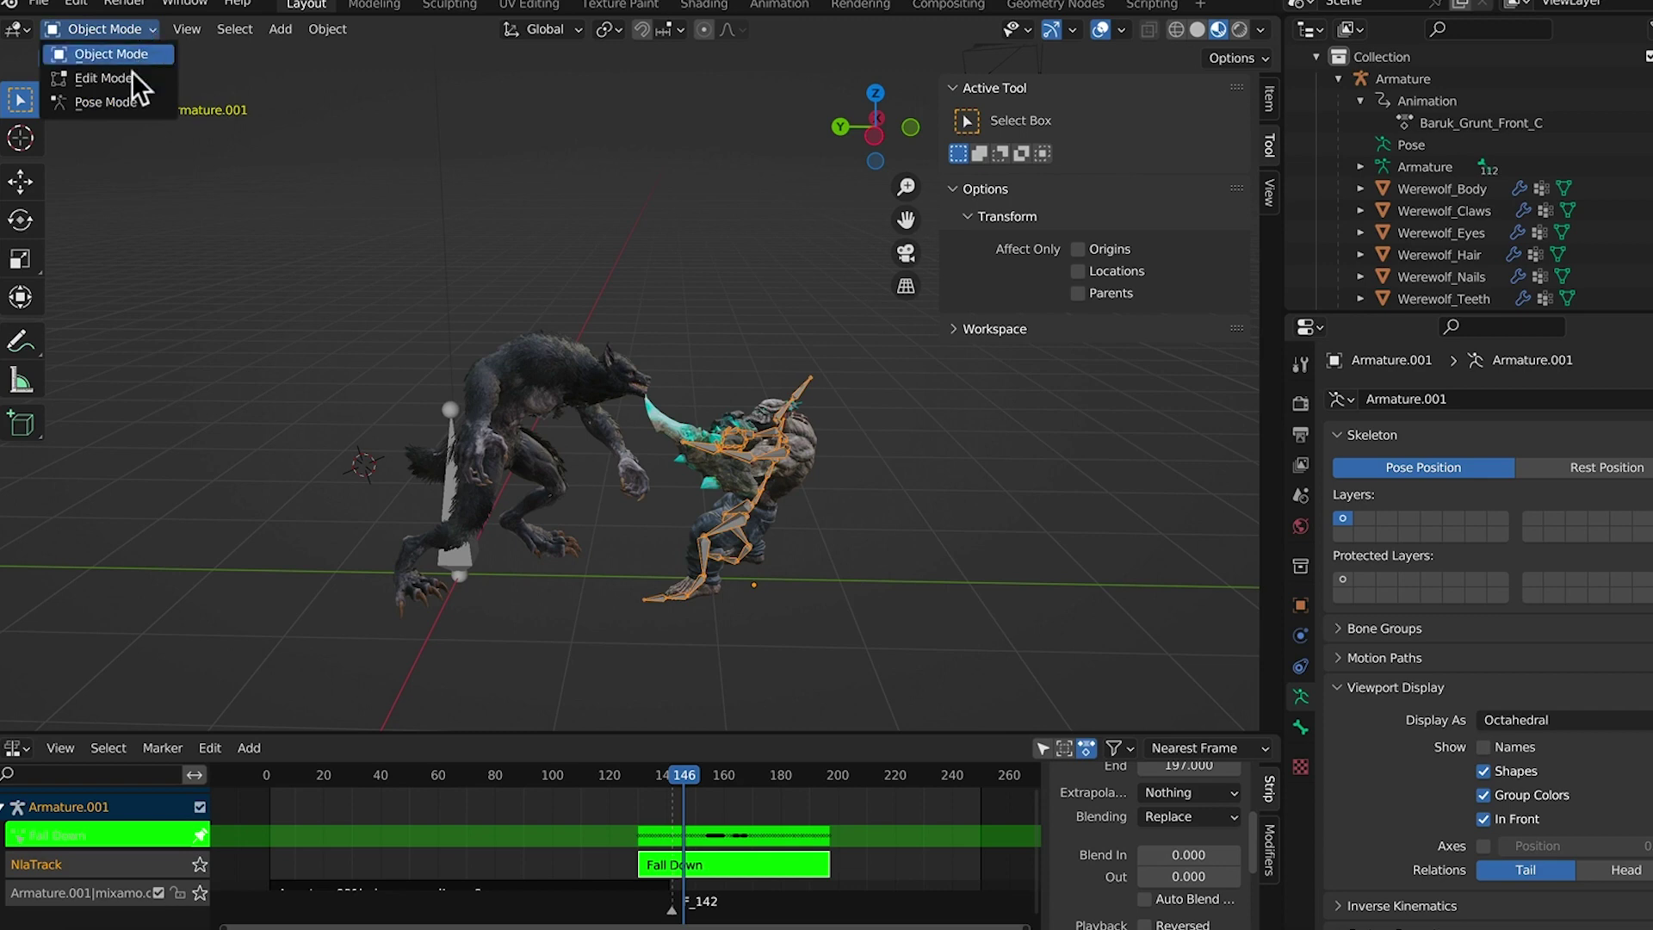
pyautogui.click(122, 97)
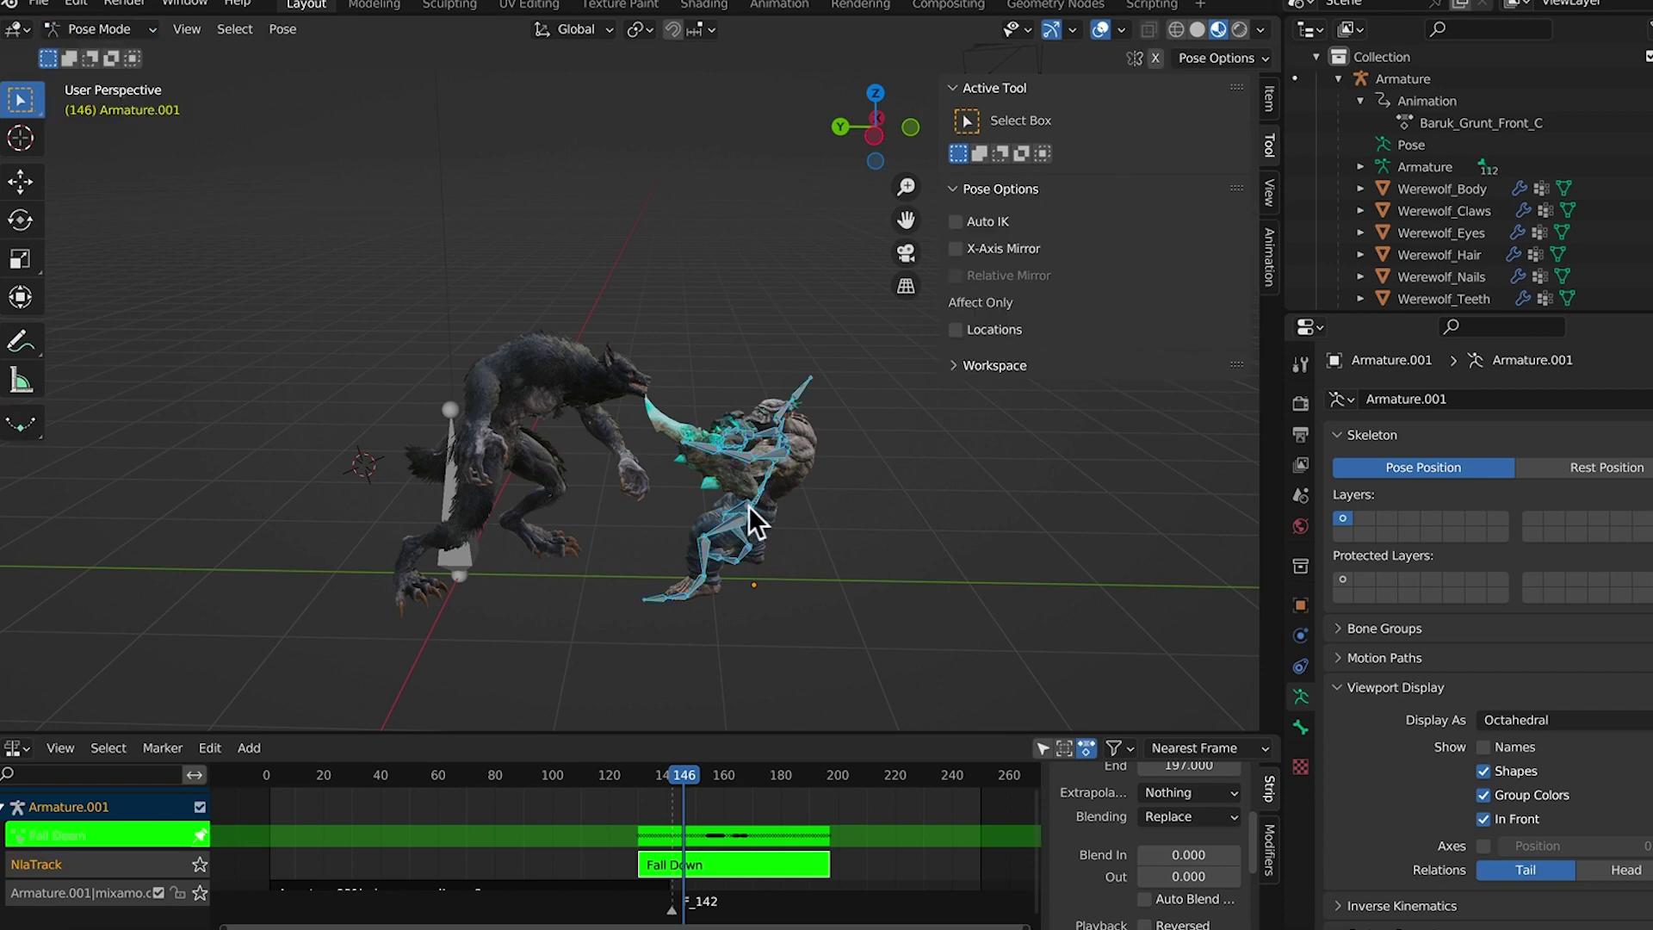
pyautogui.scroll(-3, 752, 534)
pyautogui.scroll(6, 892, 555)
pyautogui.moveTo(1054, 608); pyautogui.dragTo(683, 505, button='middle')
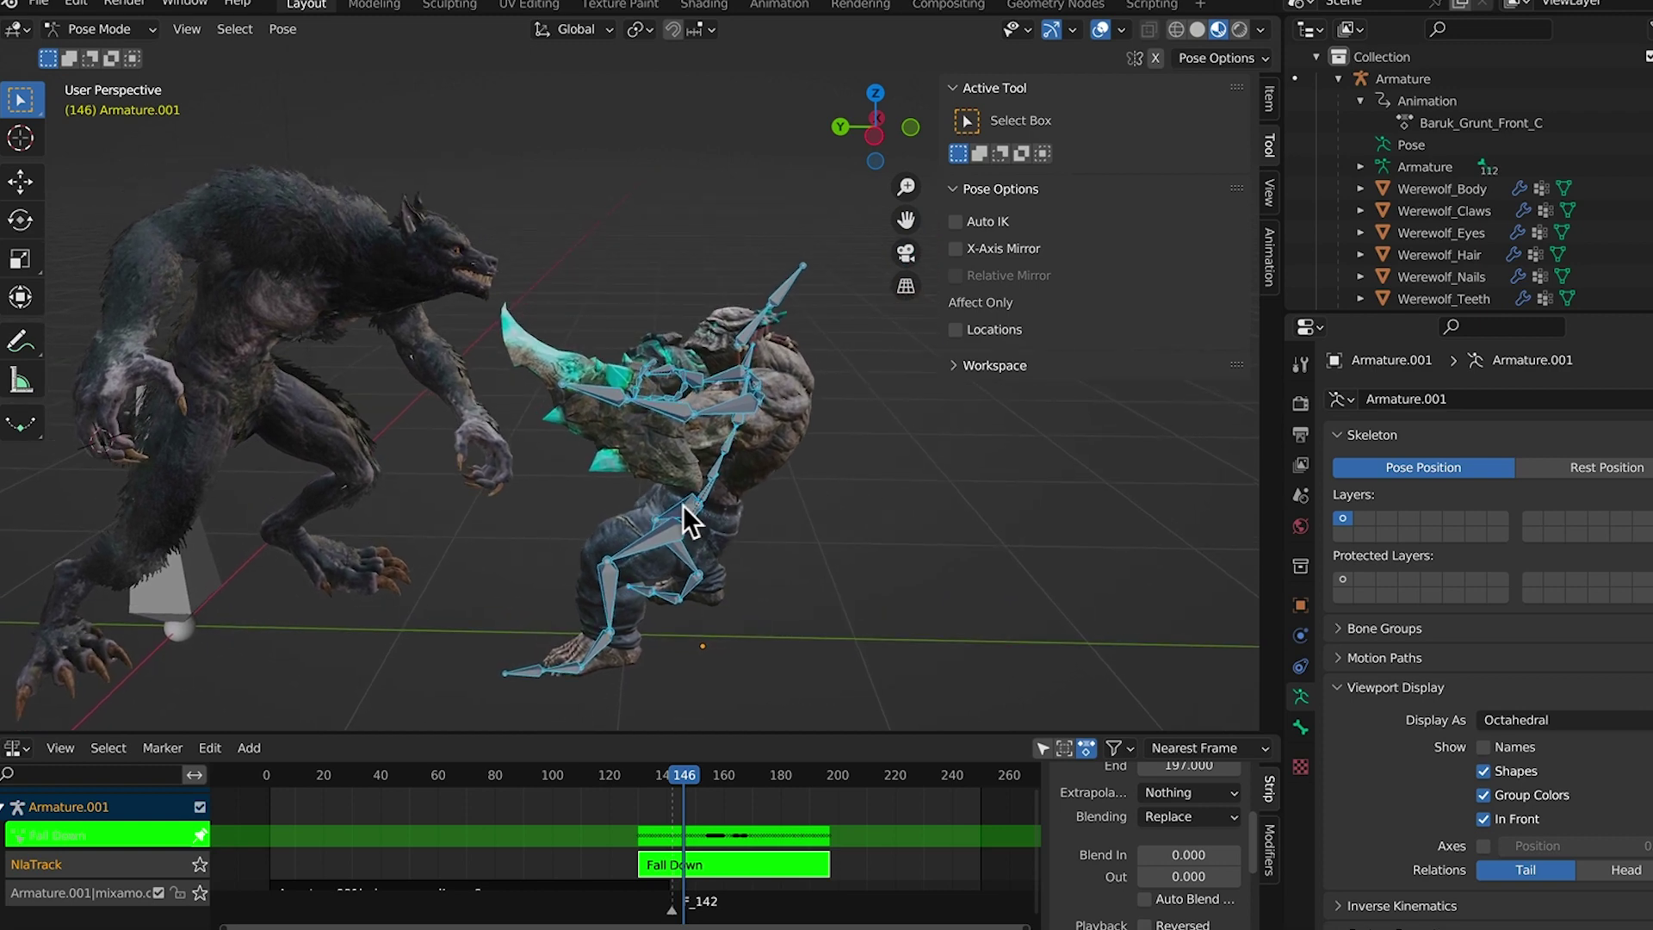
pyautogui.click(684, 507)
# Re-enter tweak mode on the Fall Down strip and show the Mutant's hips bone curves in the Graph Editor
pyautogui.hotkey('ctrl', 'Tab')
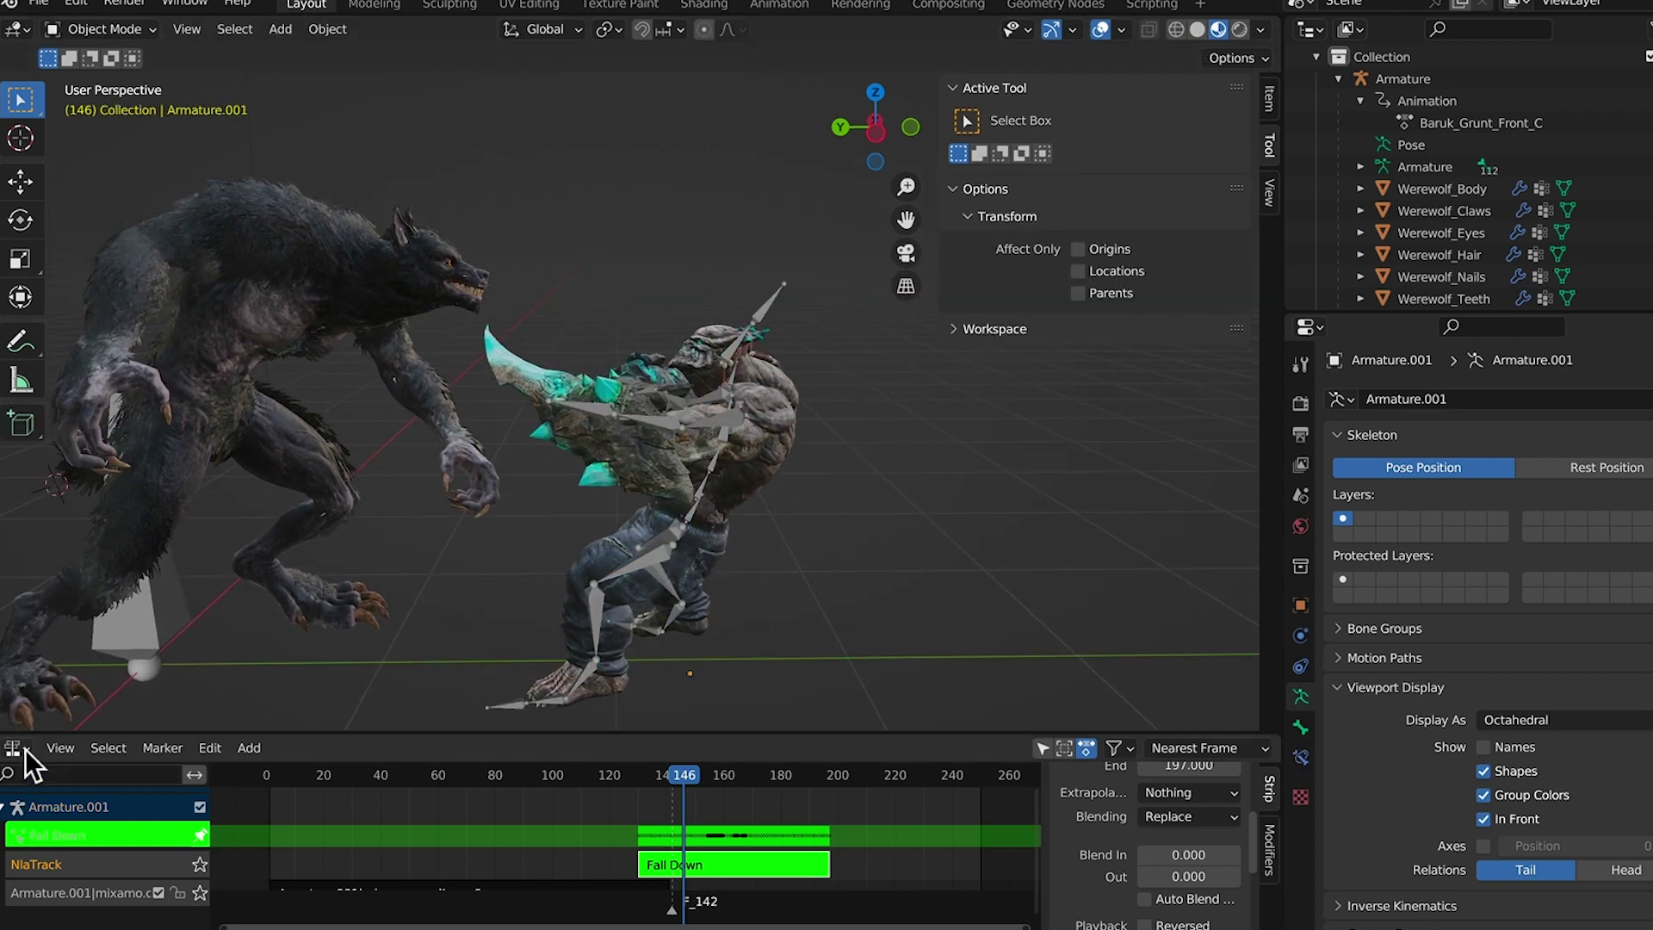
pyautogui.press('Tab')
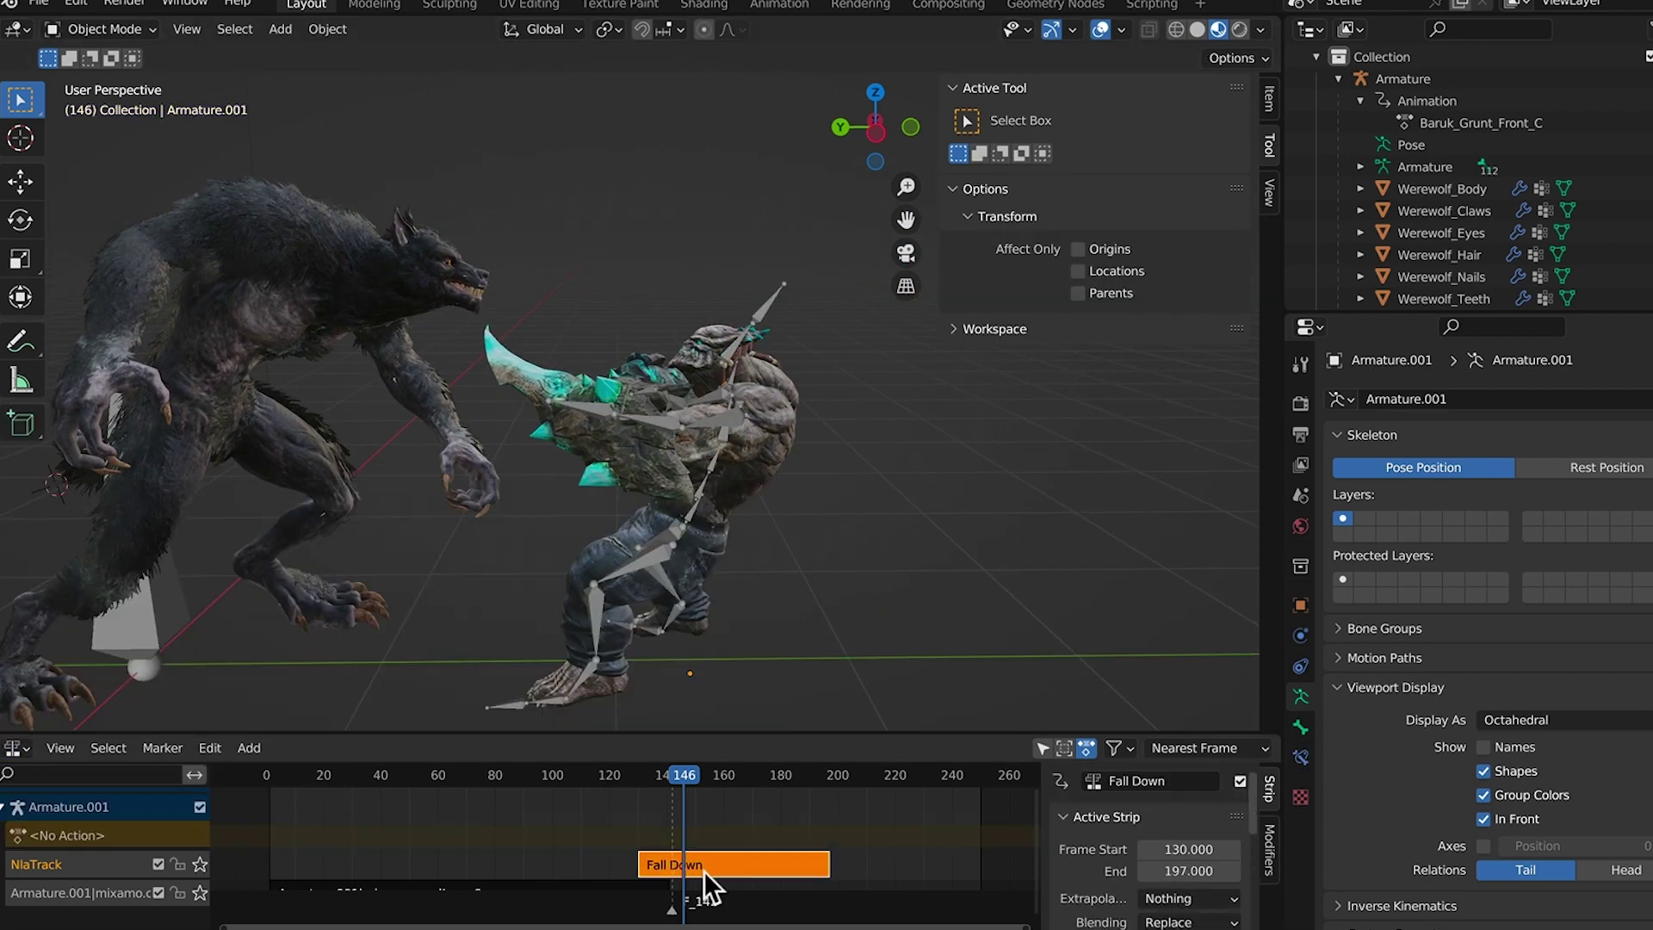
pyautogui.press('Tab')
pyautogui.click(17, 747)
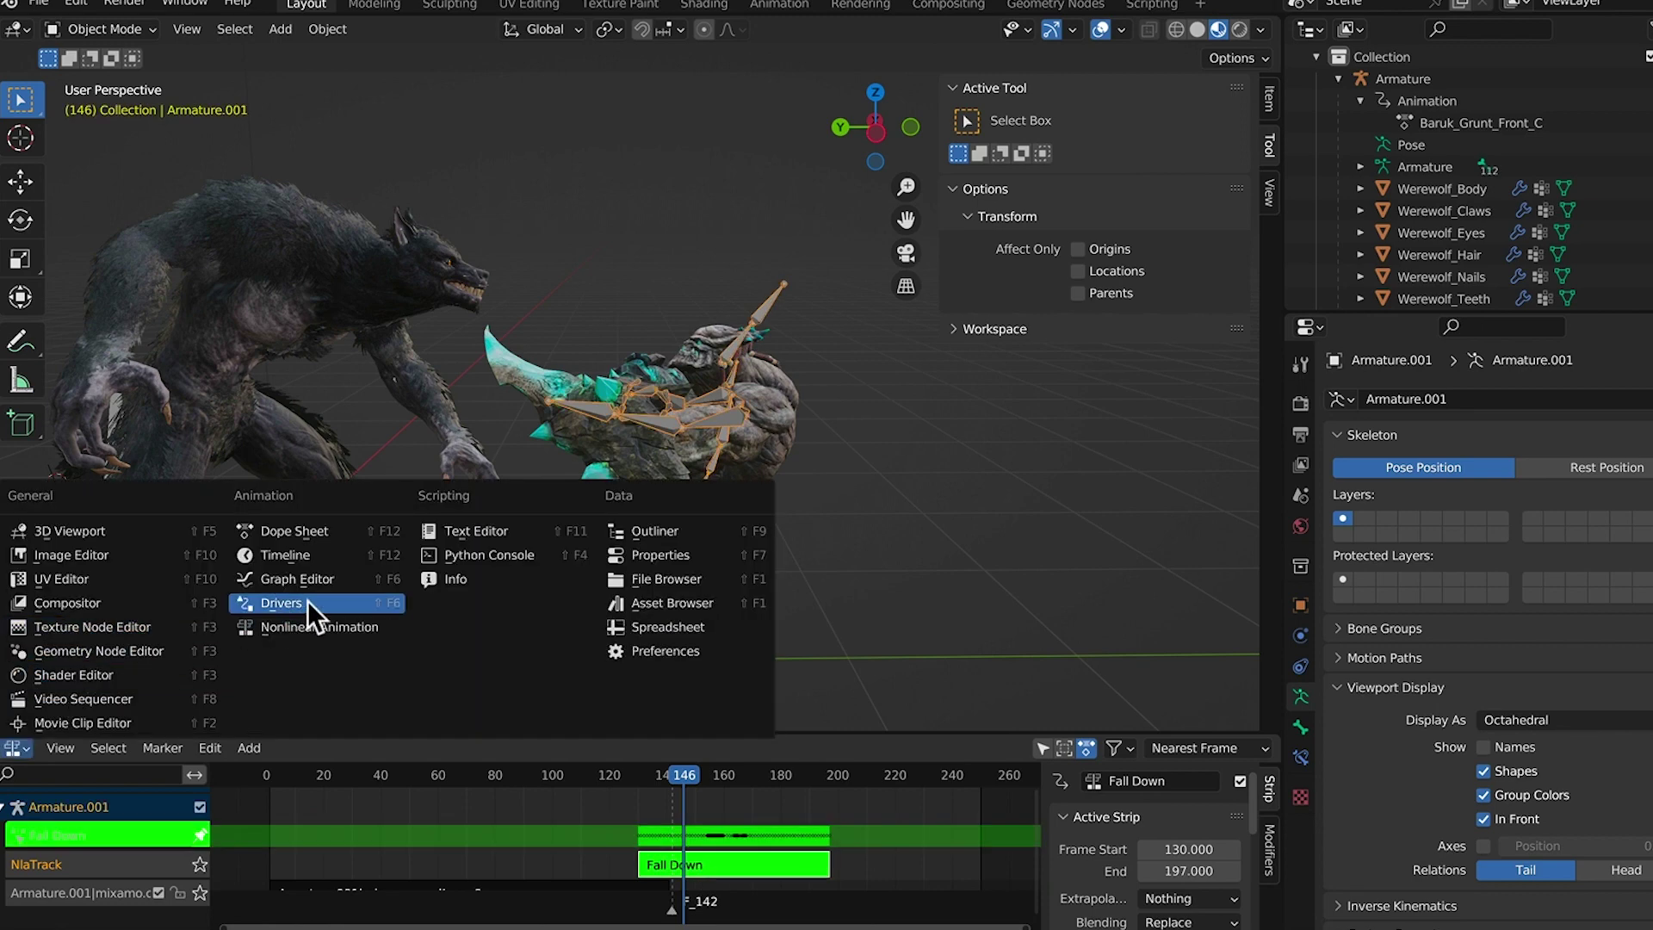
pyautogui.click(323, 578)
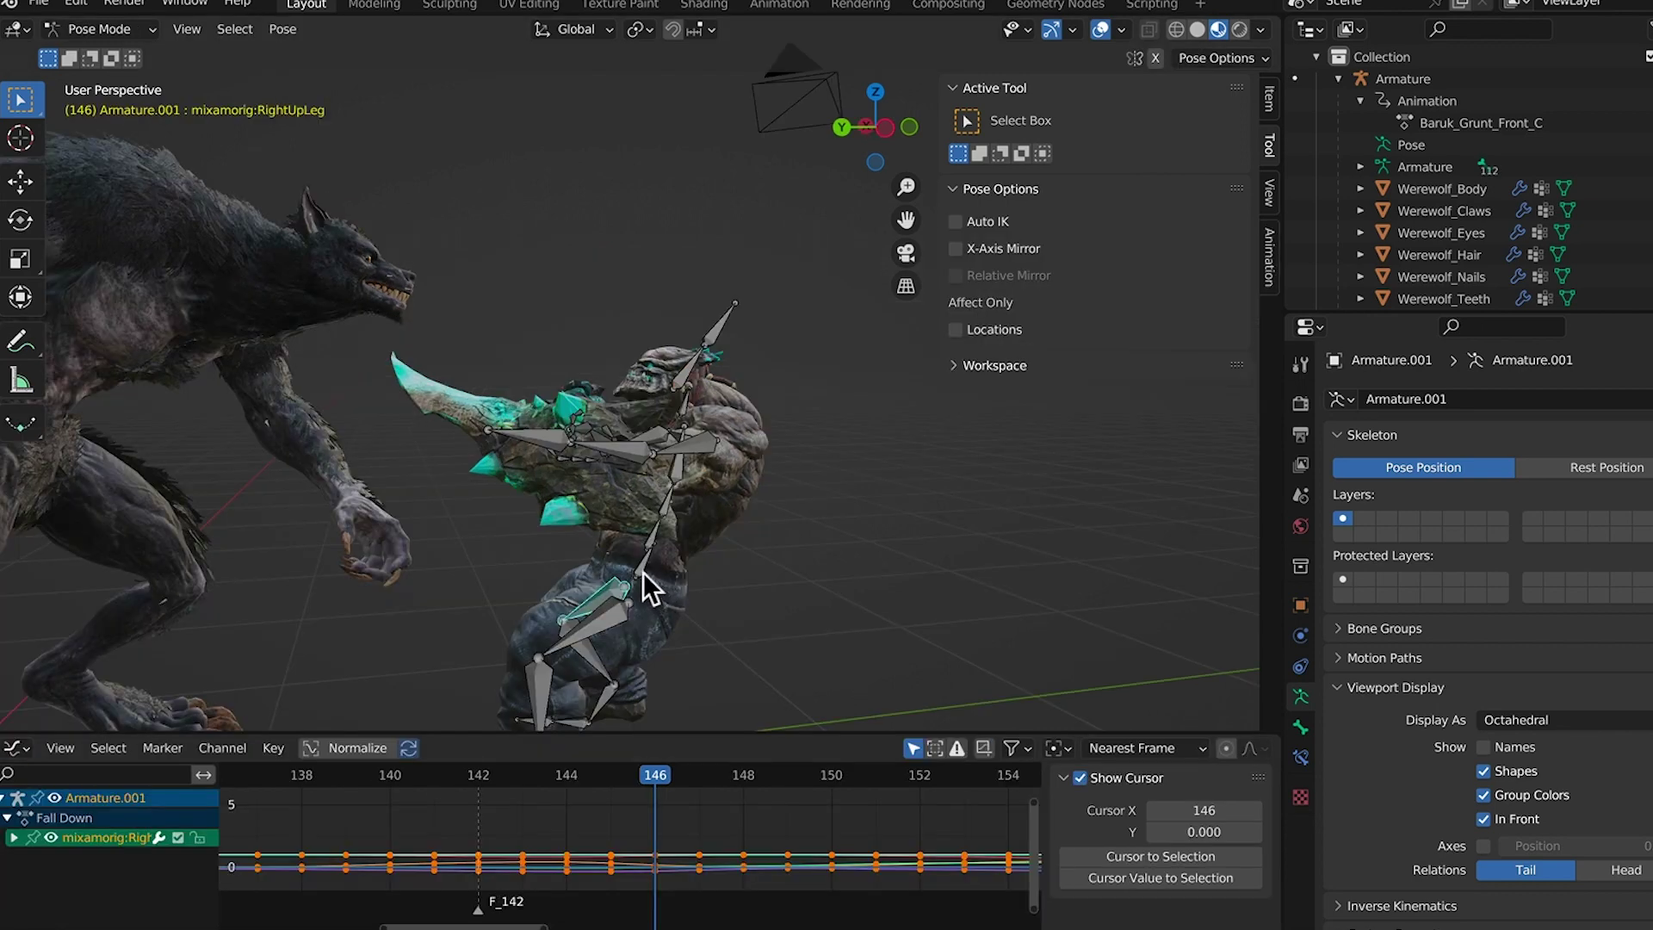
pyautogui.click(644, 573)
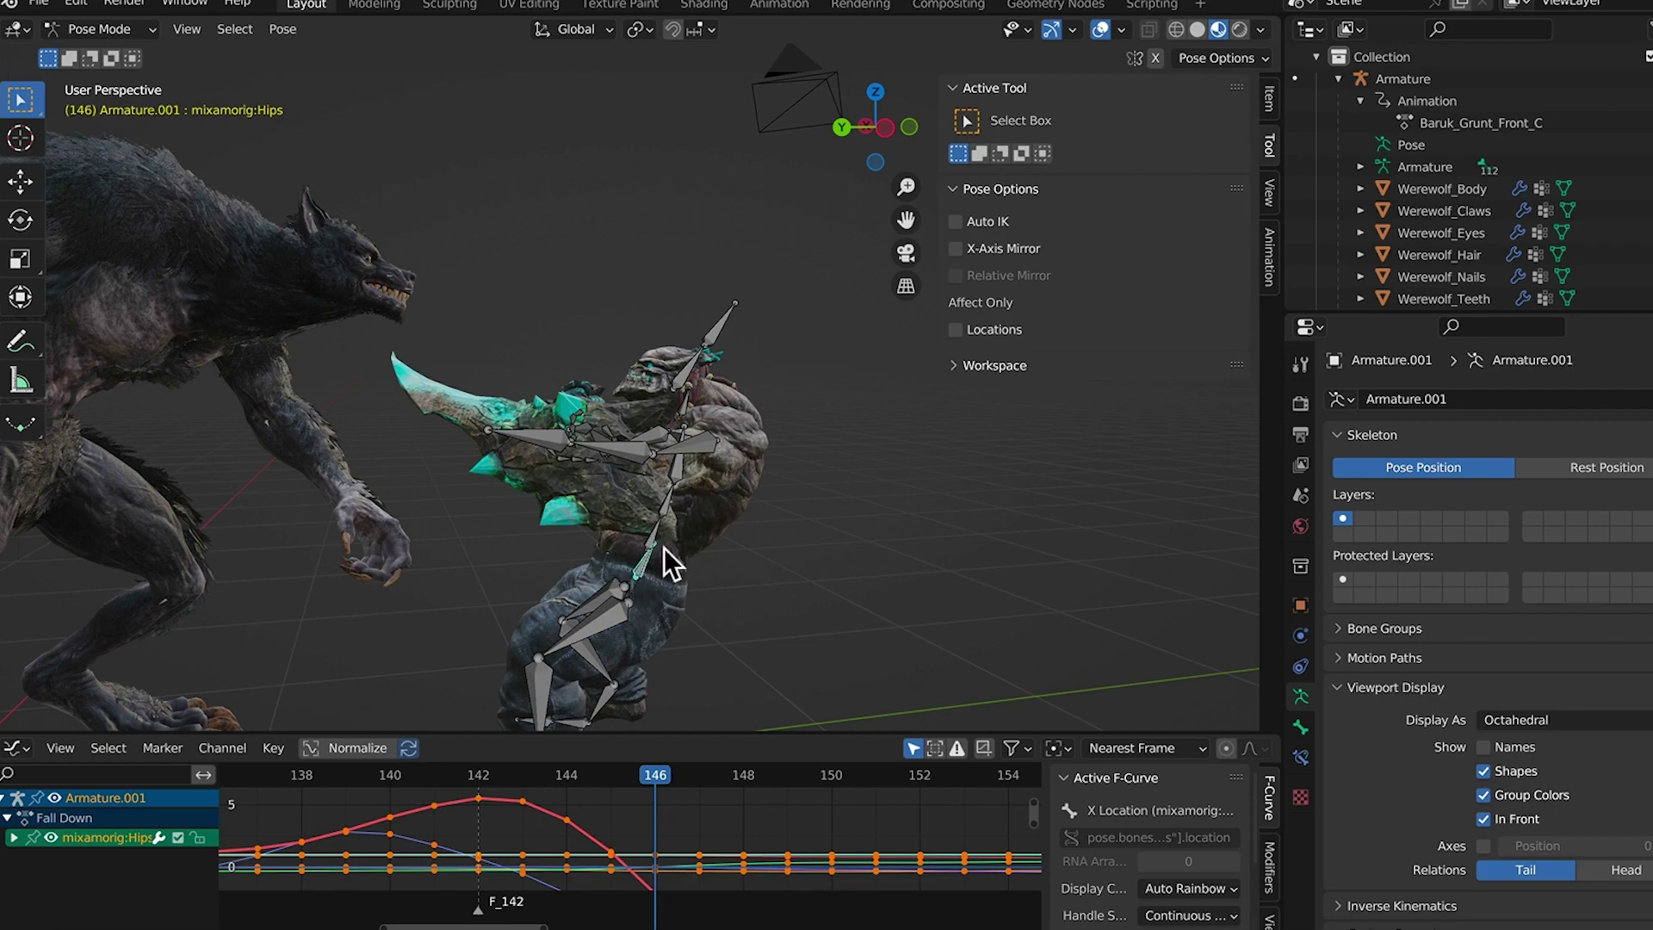
# Hide all animation curves of the Mutant's hips bone except Z Location in the Graph Editor
pyautogui.moveTo(643, 580); pyautogui.dragTo(919, 594, button='middle')
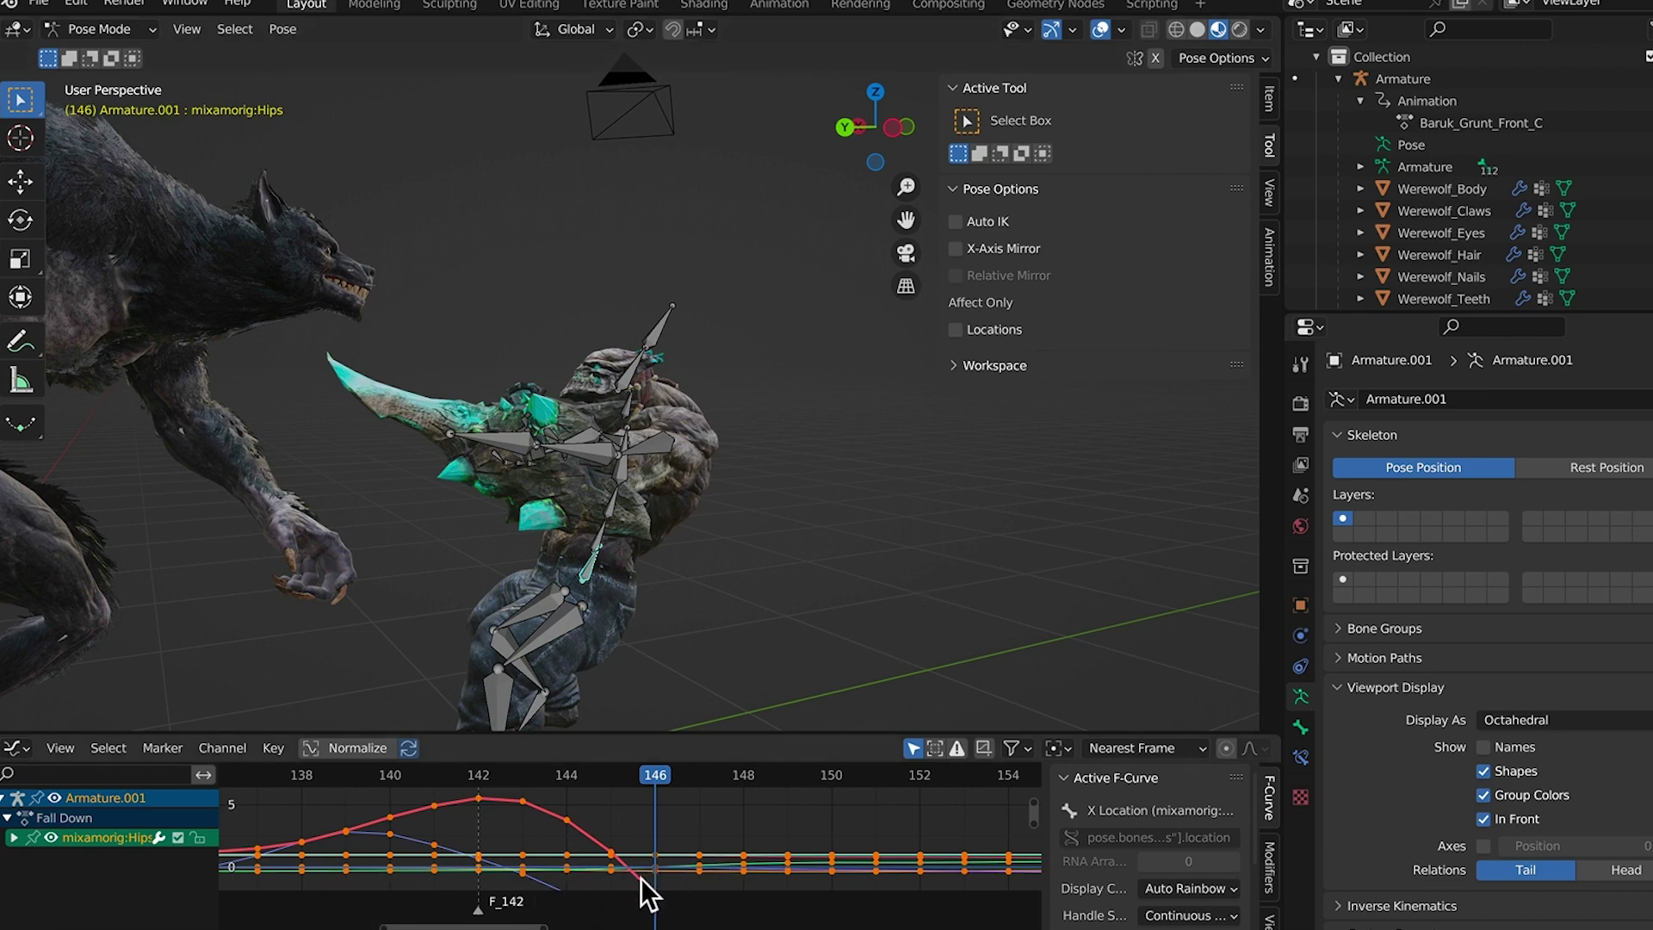
pyautogui.scroll(-4, 561, 876)
pyautogui.scroll(1, 564, 880)
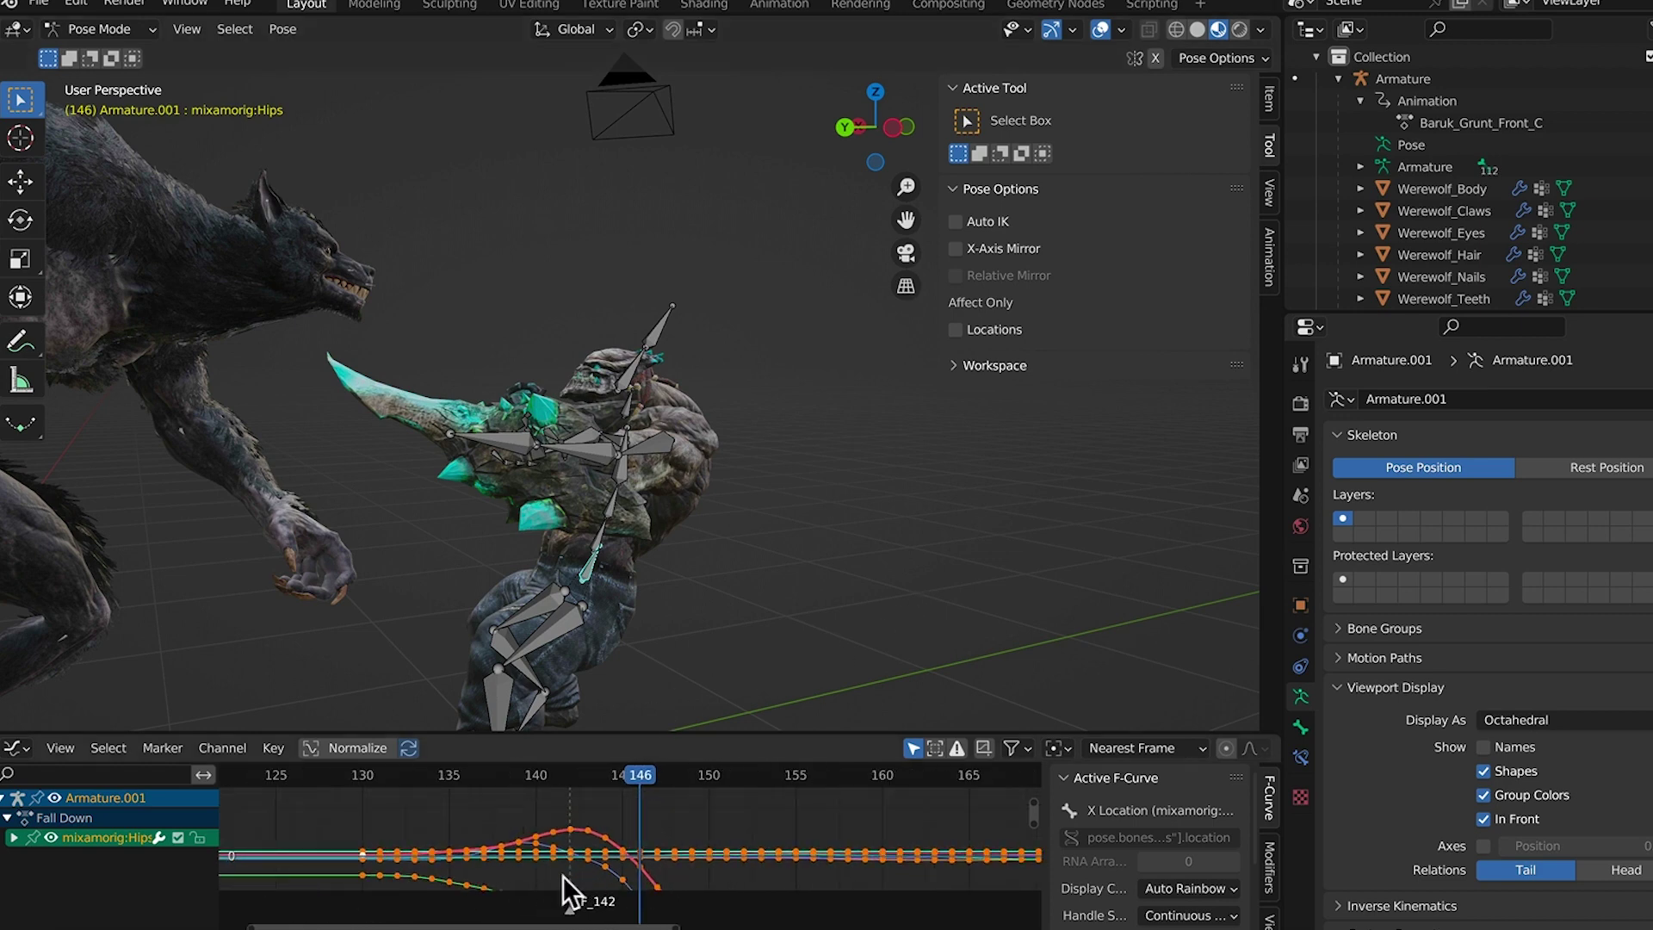
pyautogui.scroll(-1, 763, 872)
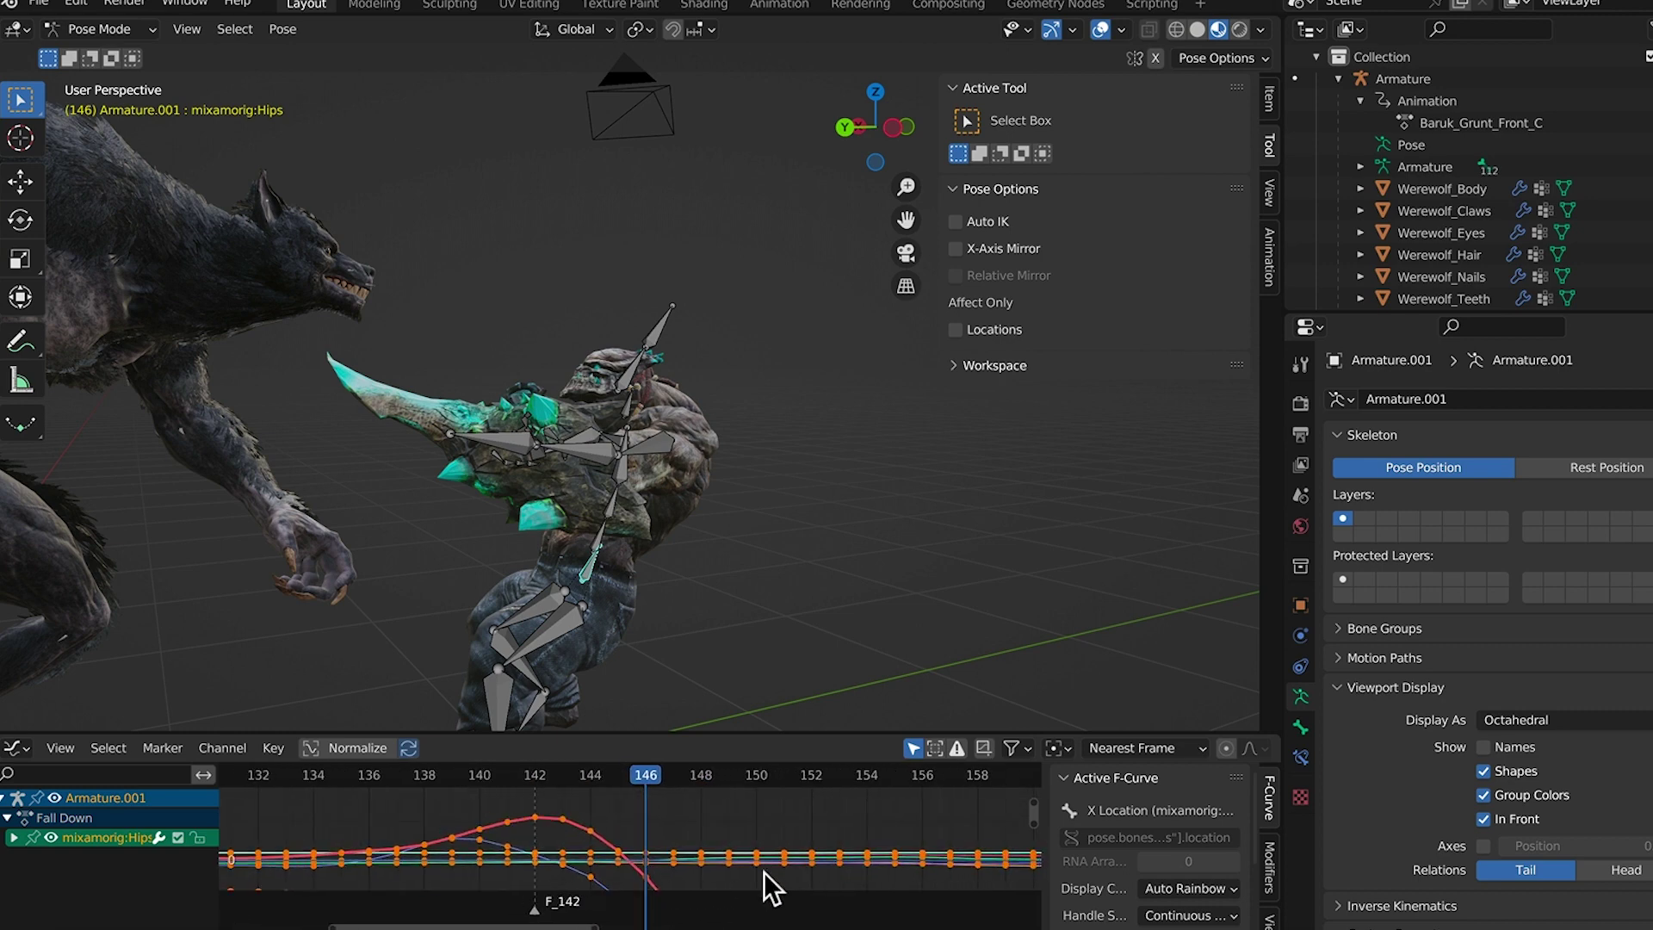
pyautogui.moveTo(722, 856)
pyautogui.keyDown('ctrl'); pyautogui.mouseDown(button='middle')
pyautogui.moveTo(732, 793)
pyautogui.moveTo(757, 896)
pyautogui.moveTo(787, 876)
pyautogui.moveTo(797, 814)
pyautogui.moveTo(749, 875)
pyautogui.moveTo(650, 893)
pyautogui.mouseUp(button='middle'); pyautogui.keyUp('ctrl')
pyautogui.click(13, 838)
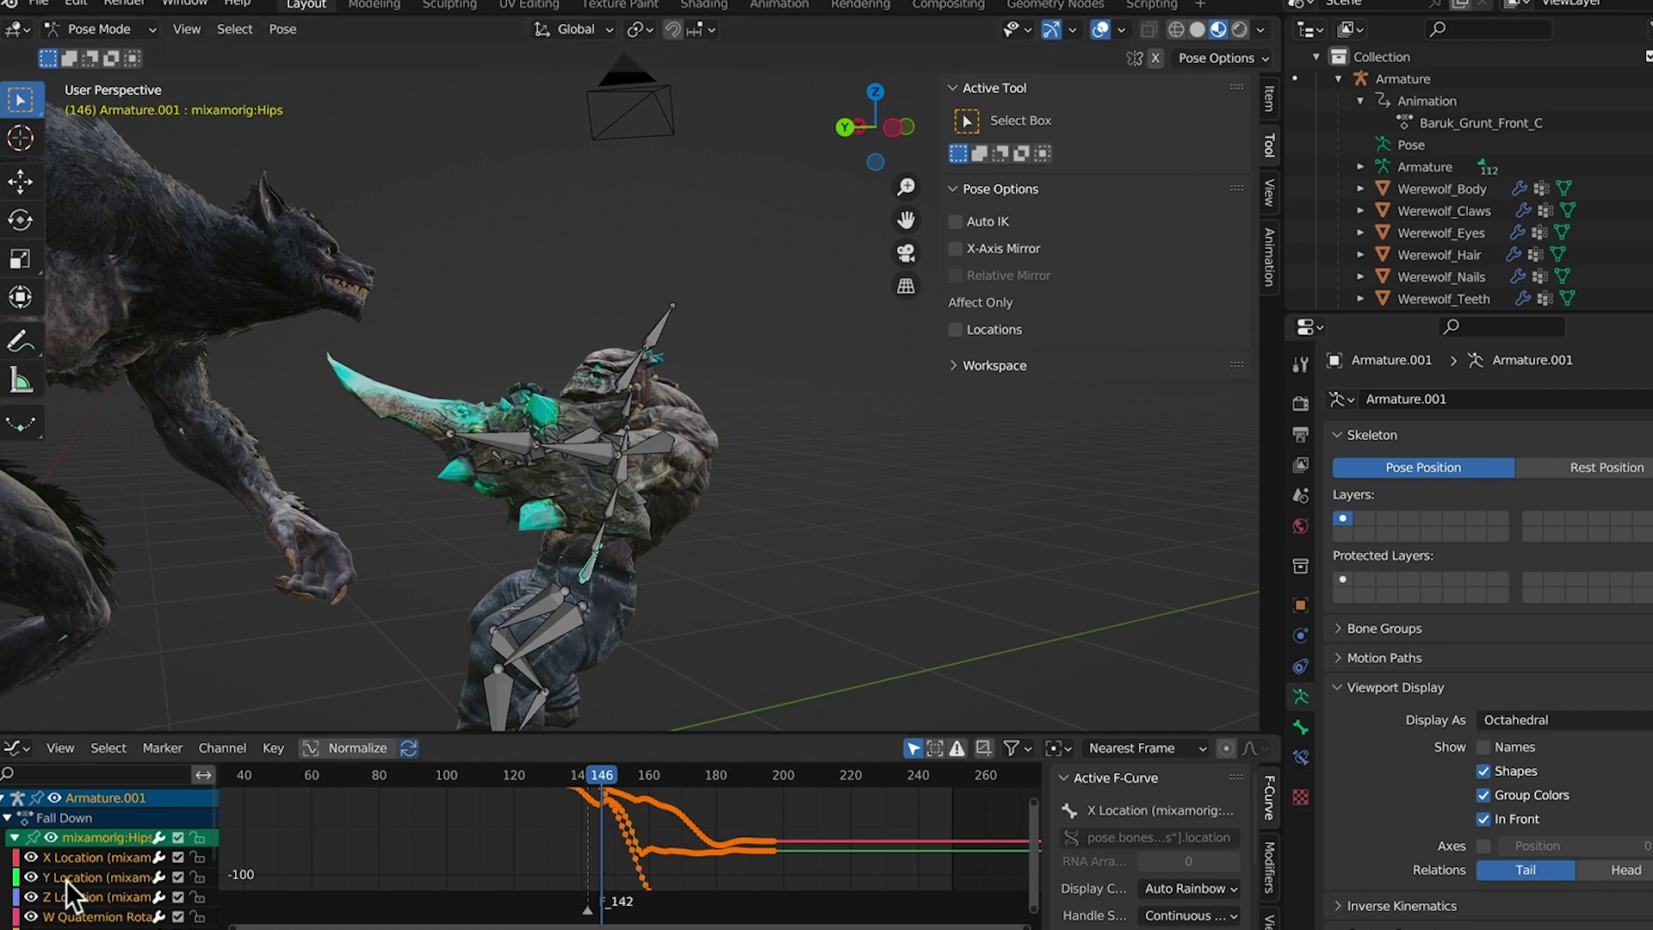
pyautogui.click(50, 838)
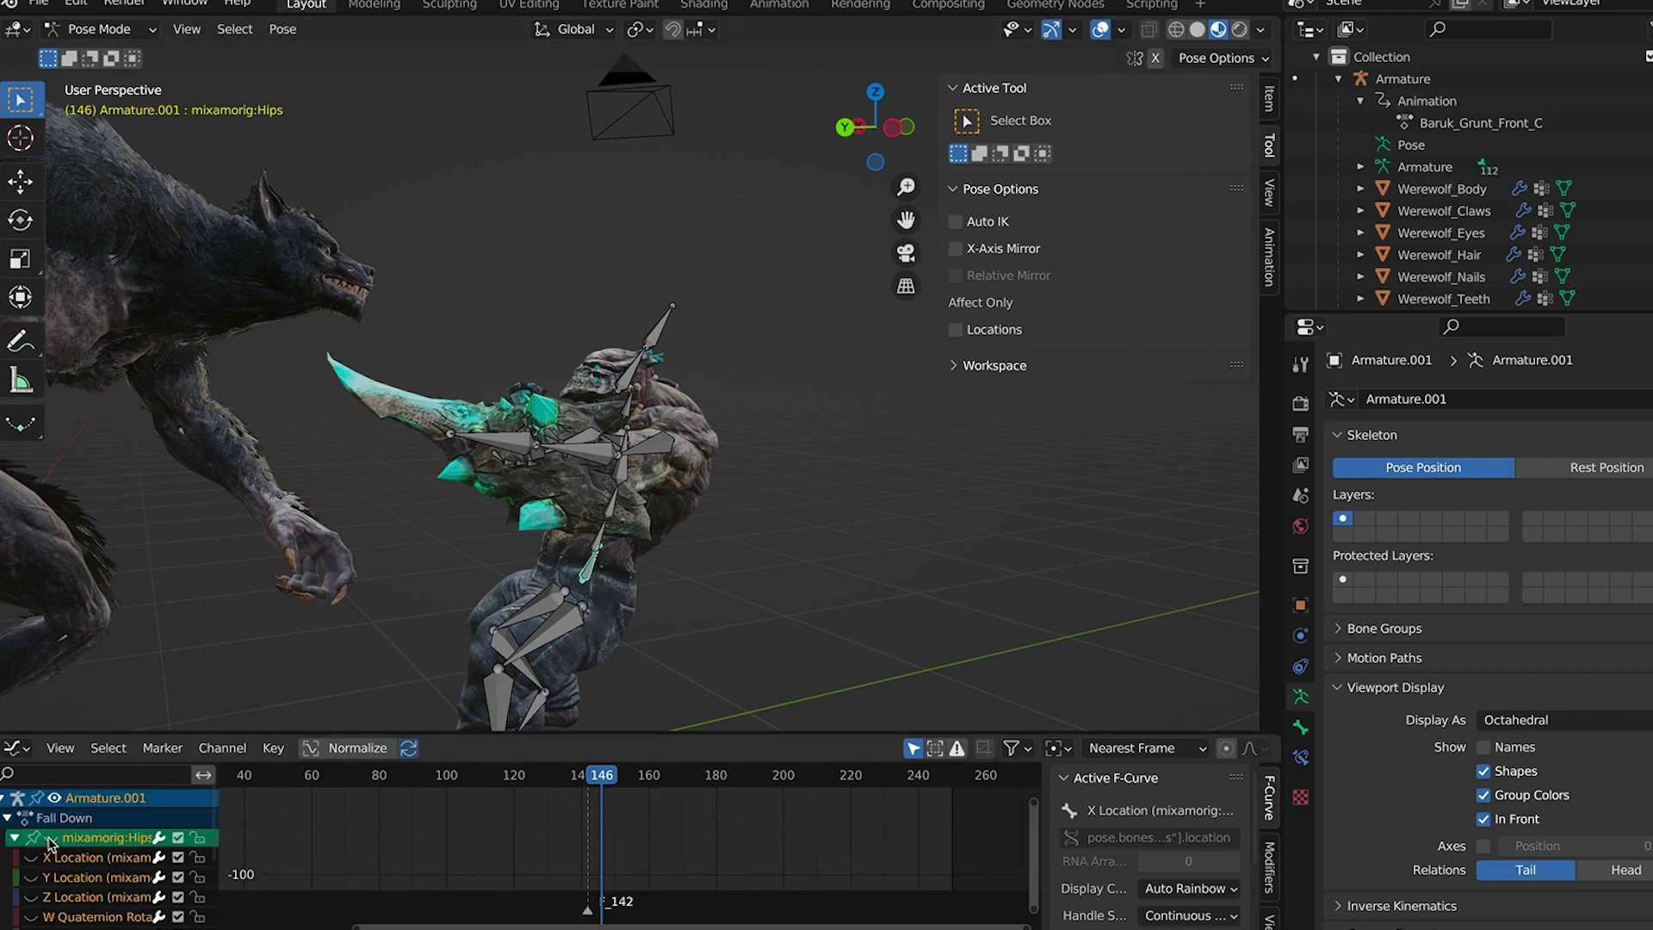
pyautogui.scroll(-3, 152, 869)
pyautogui.click(32, 837)
pyautogui.press('Home')
pyautogui.press('Down')
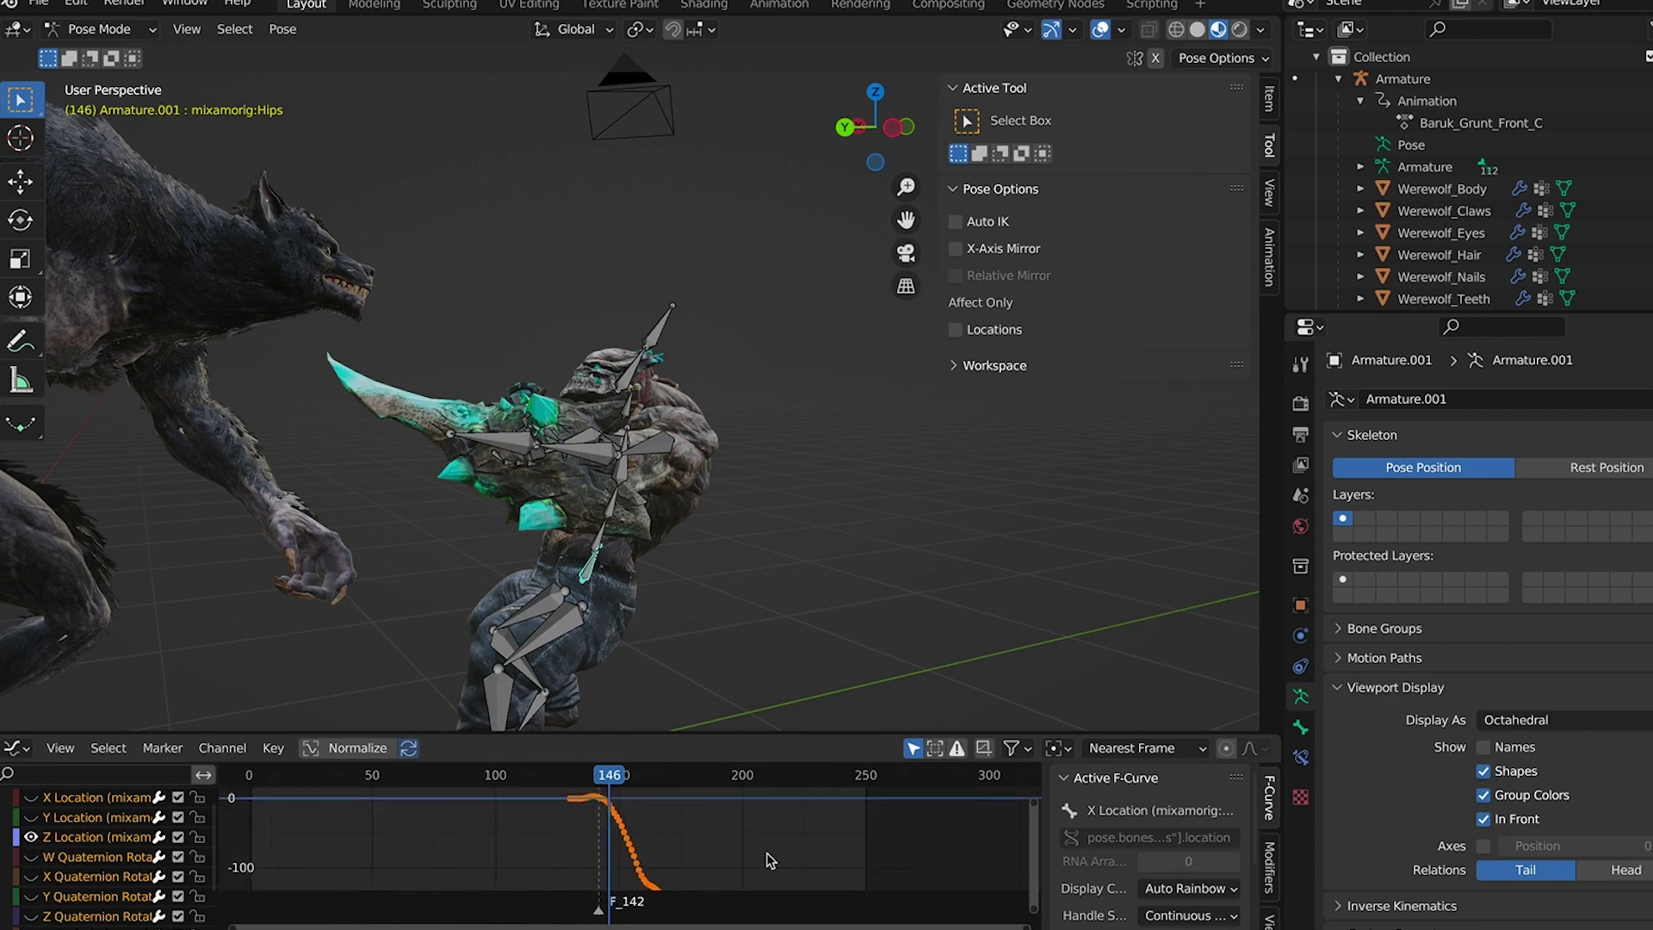
pyautogui.click(758, 646)
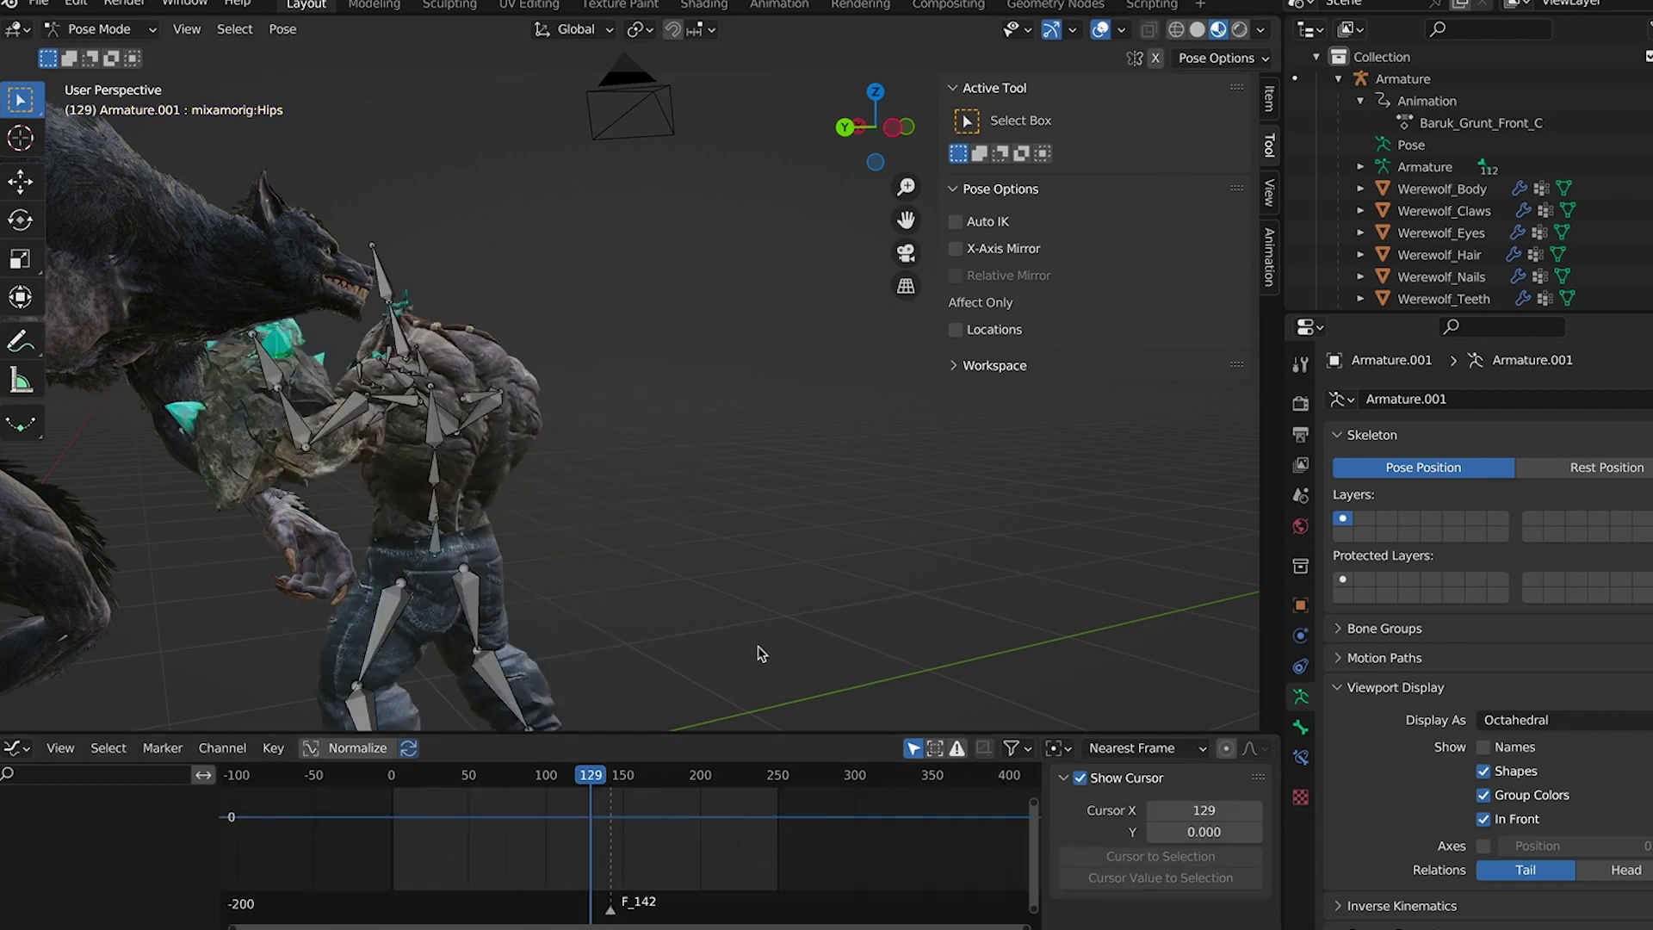
# Restore the hips bone selection by undoing the last changes and mark its frame 129 position with an annotation in right orthographic view
pyautogui.press('KP_3')
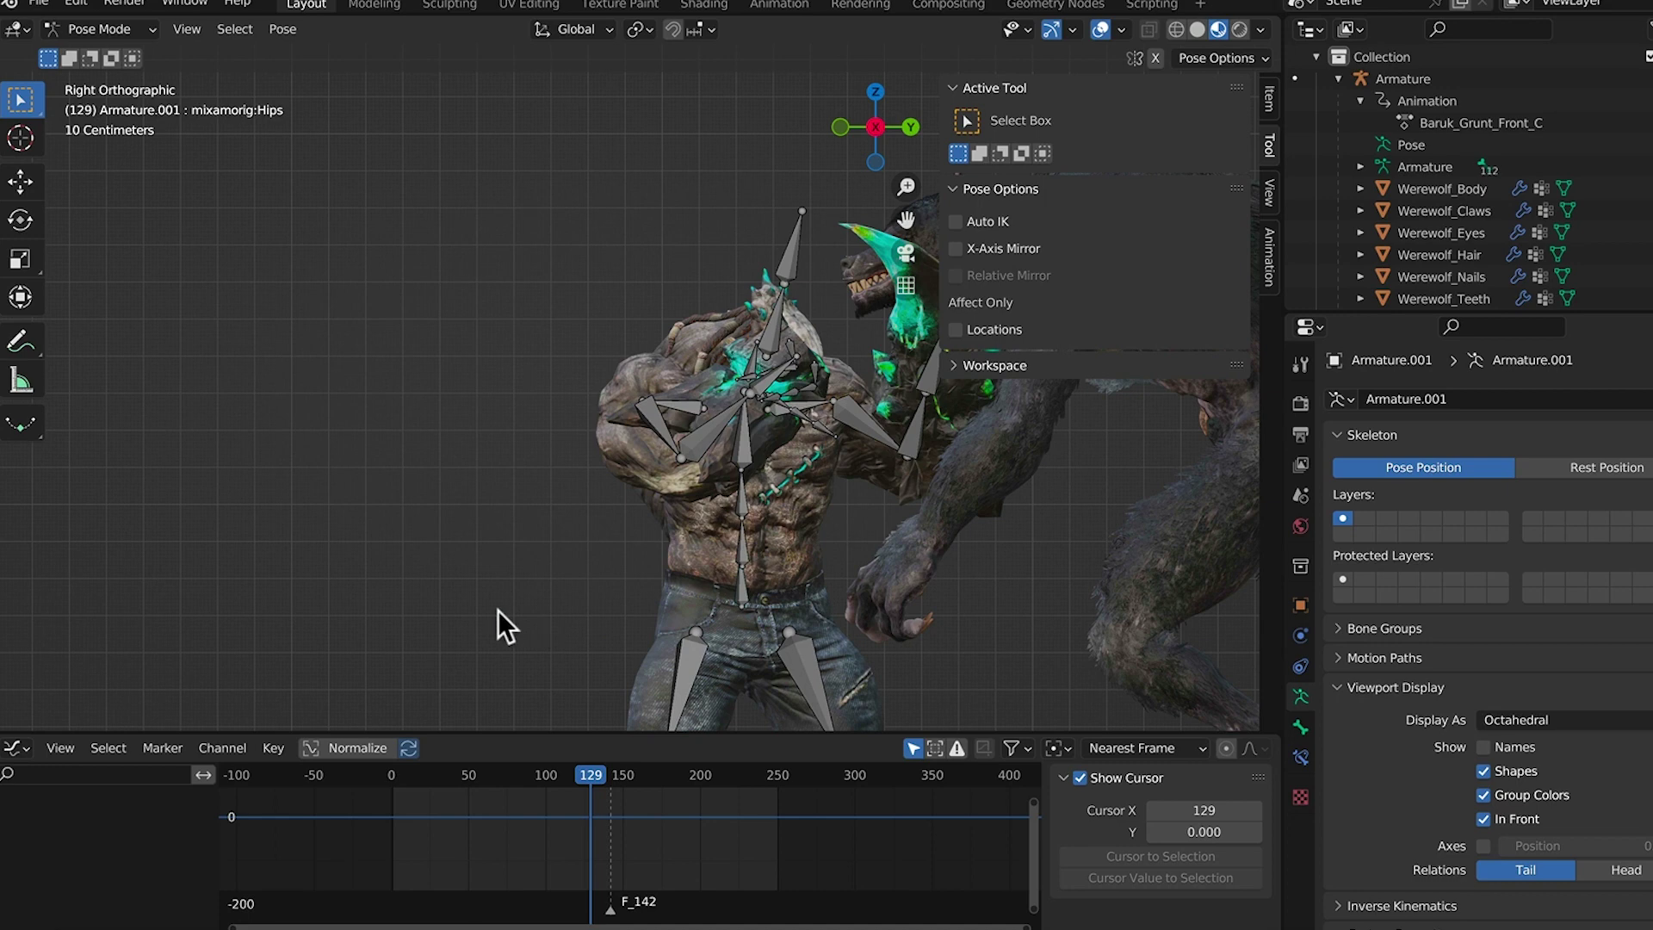
pyautogui.hotkey('ctrl', 'z')
pyautogui.hotkey('ctrl', 'z')
pyautogui.hotkey('ctrl', 'z')
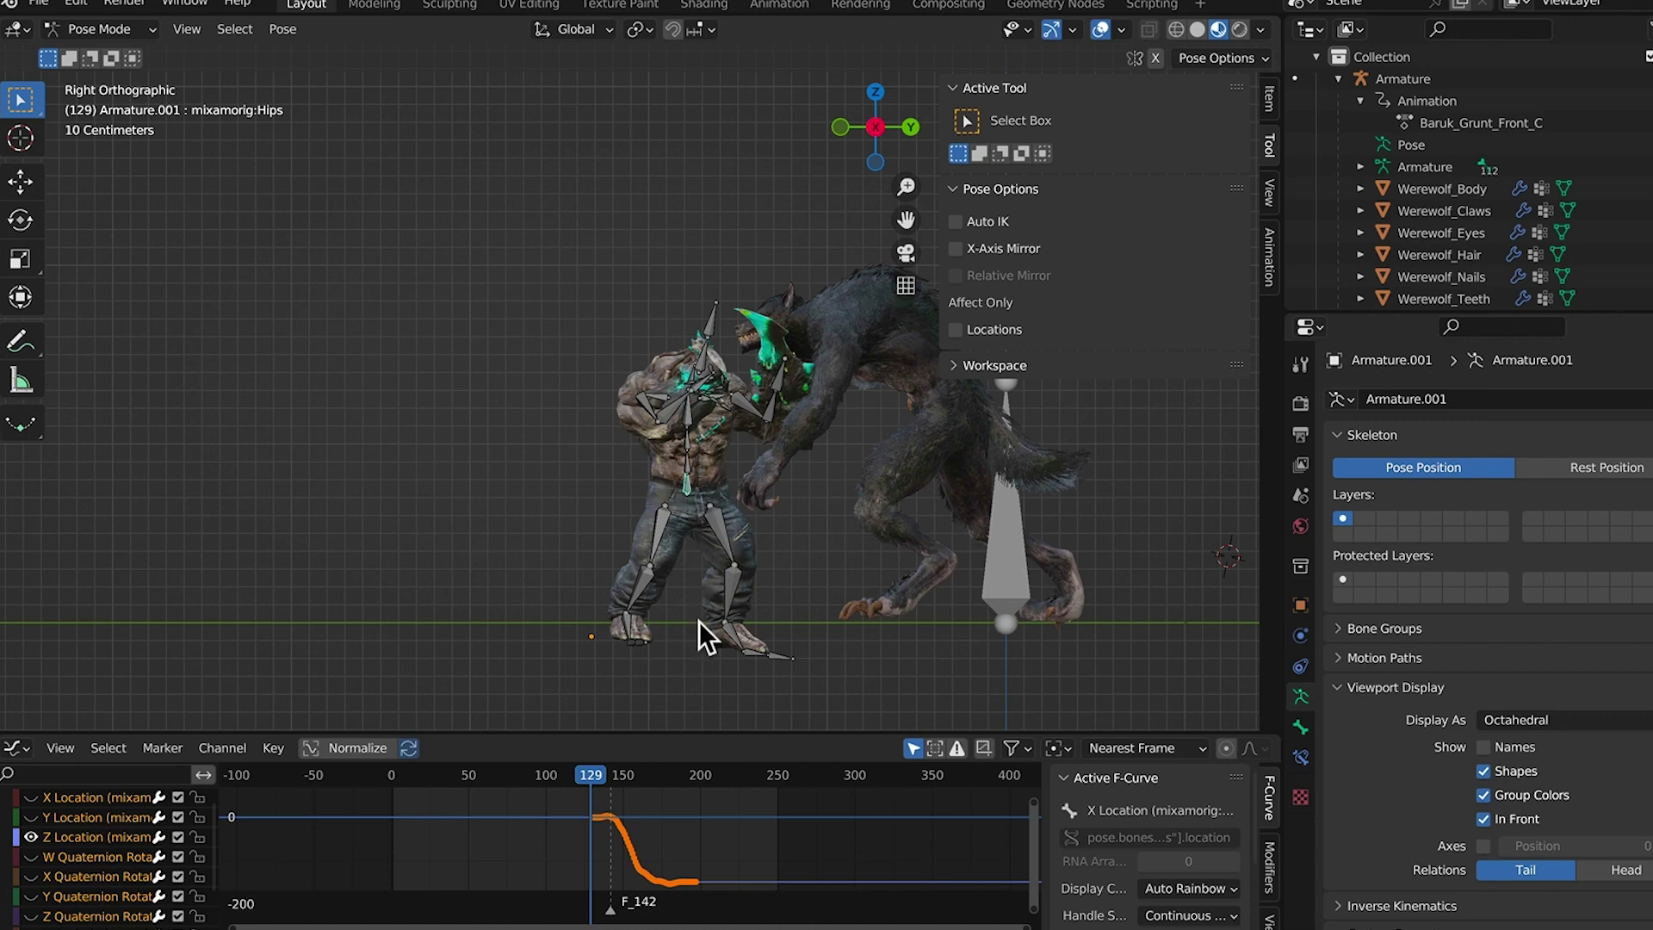
pyautogui.scroll(2, 699, 622)
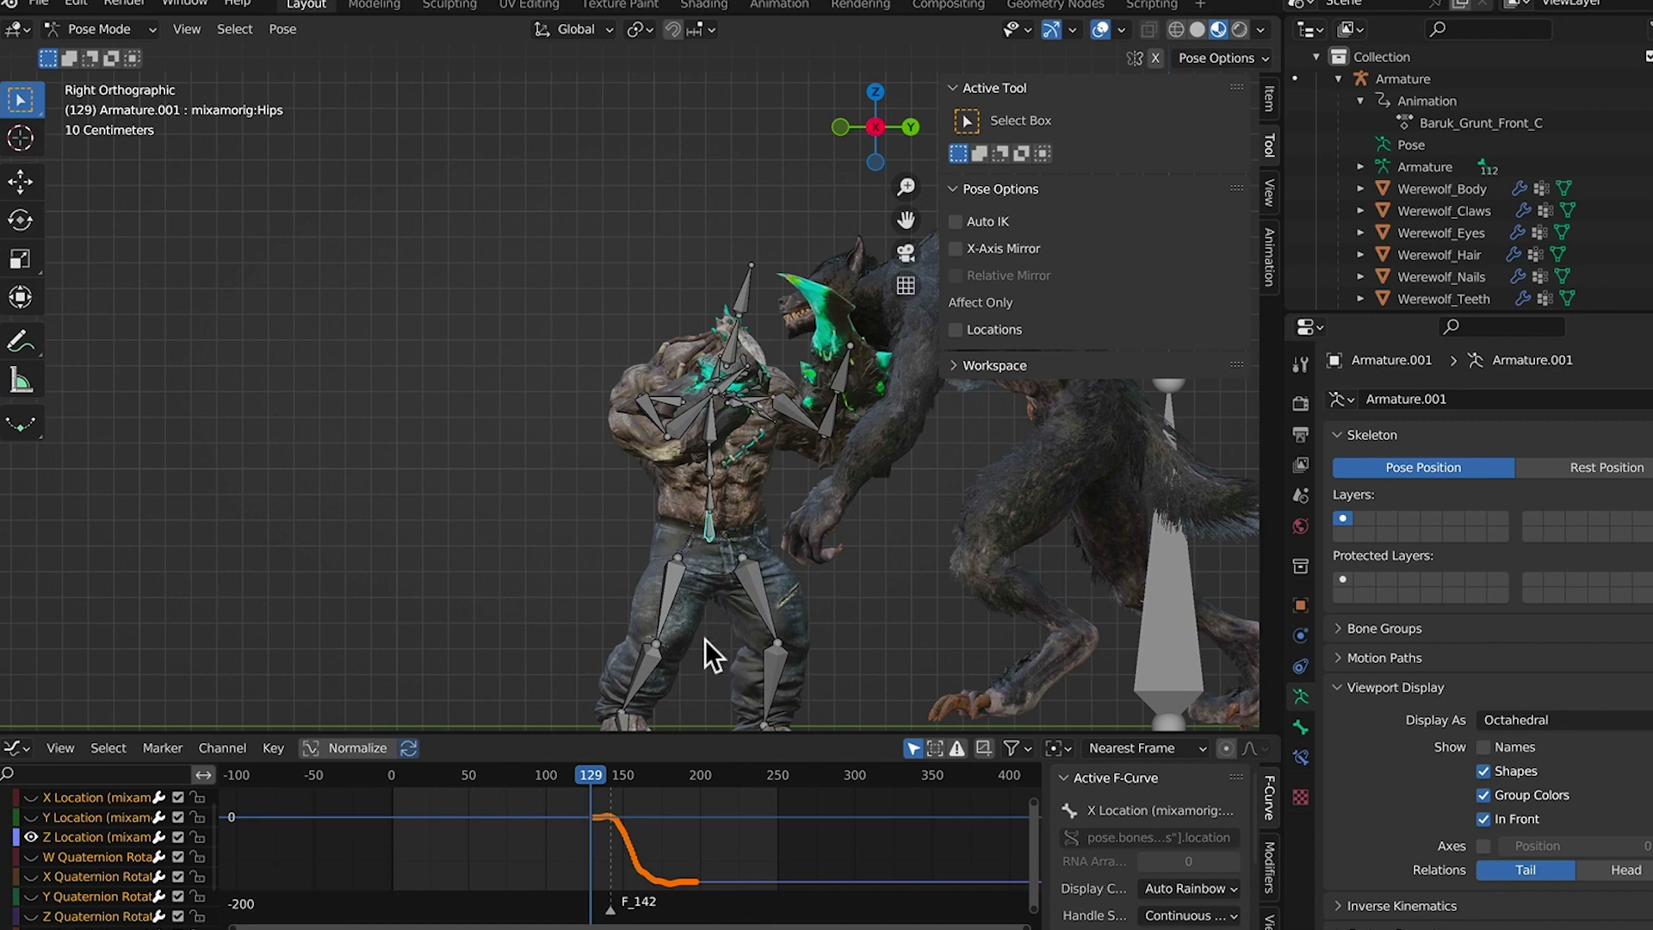
pyautogui.click(21, 341)
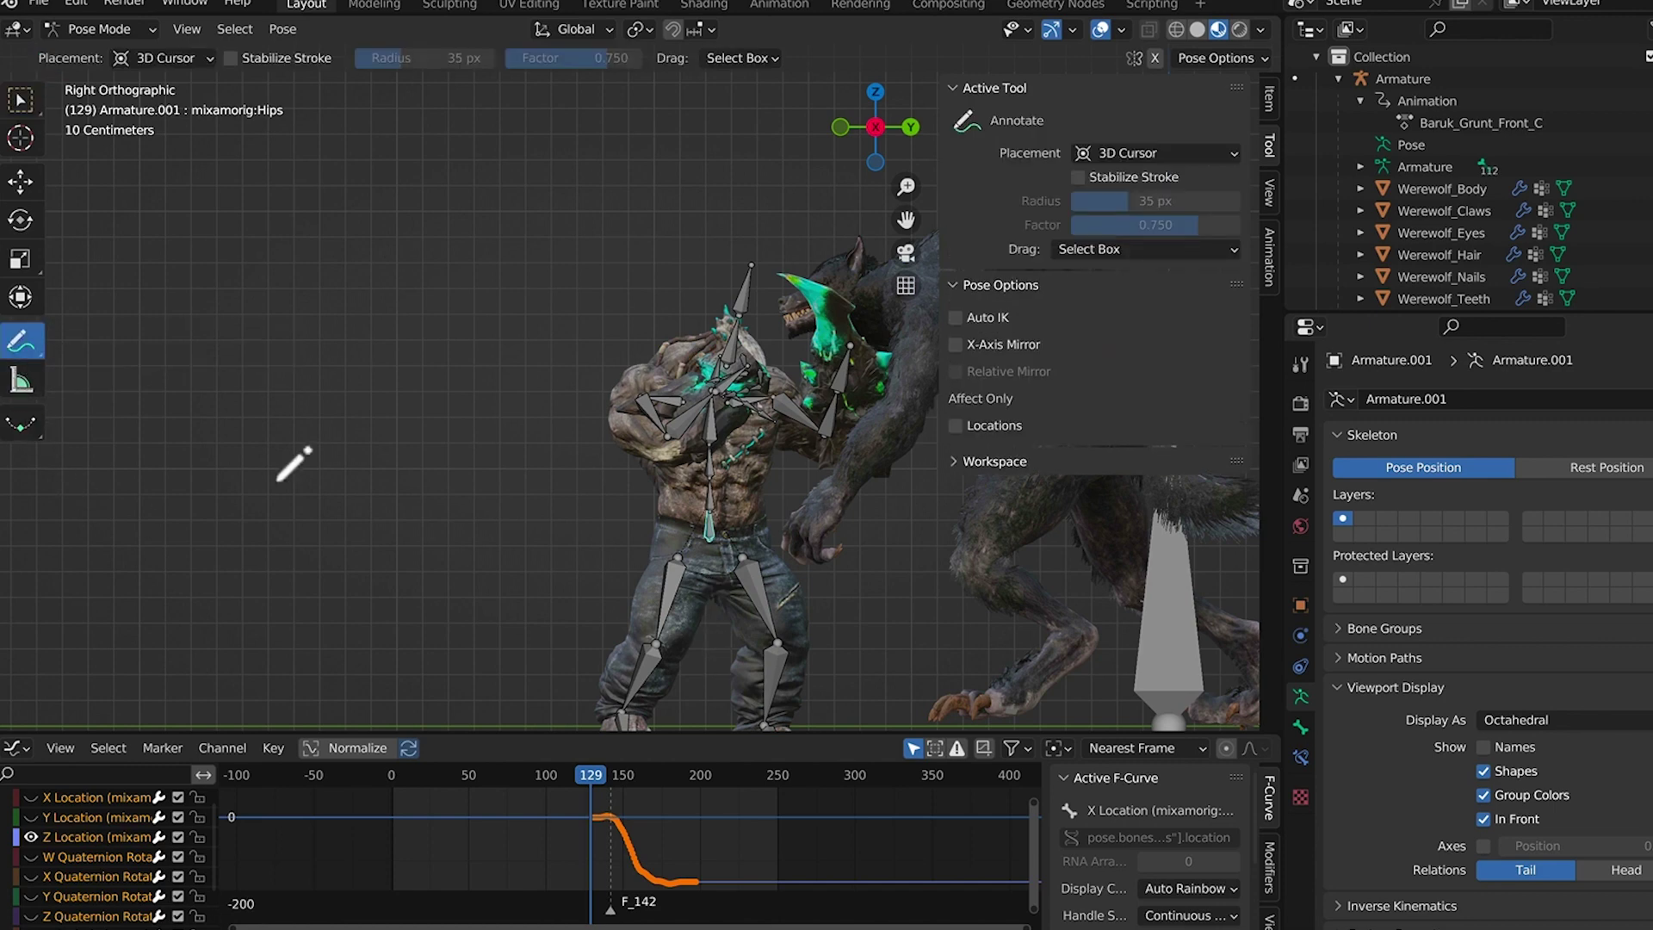
pyautogui.moveTo(715, 595)
pyautogui.mouseDown()
pyautogui.moveTo(710, 662)
pyautogui.moveTo(713, 531)
pyautogui.moveTo(713, 620)
pyautogui.moveTo(712, 560)
pyautogui.moveTo(684, 695)
pyautogui.mouseUp()
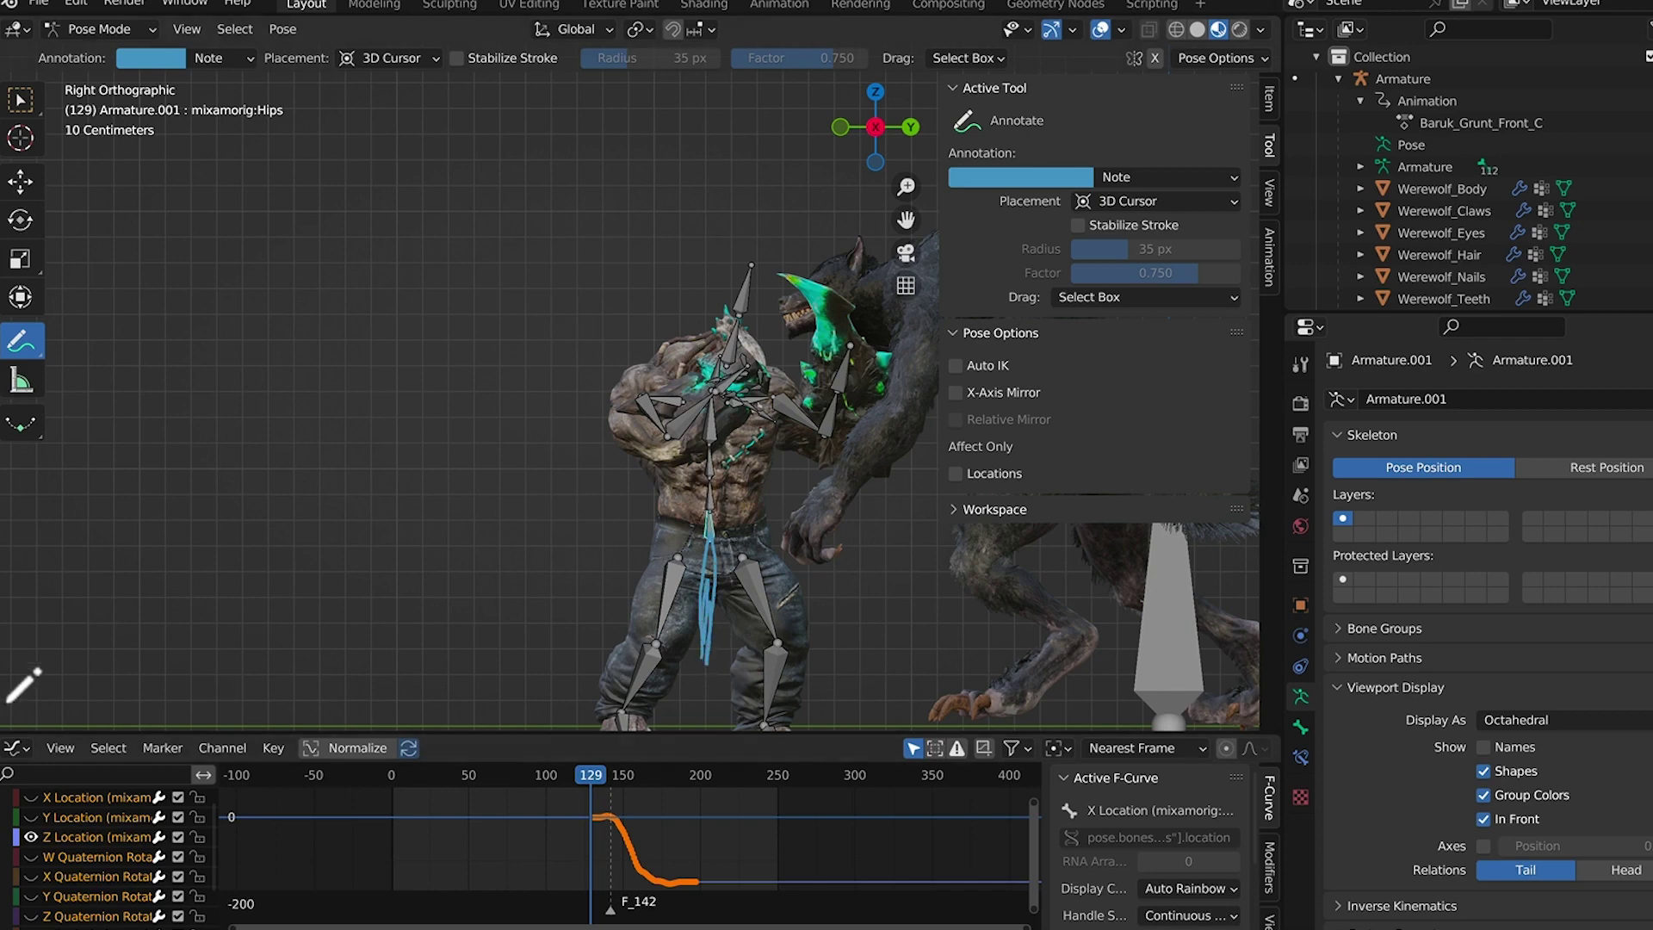
# Raise the hips' Z Location curve by about 41.3 units in the Graph Editor, aligning the frame 136 pose with the annotated mark
pyautogui.moveTo(591, 778); pyautogui.dragTo(592, 786)
pyautogui.click(660, 820)
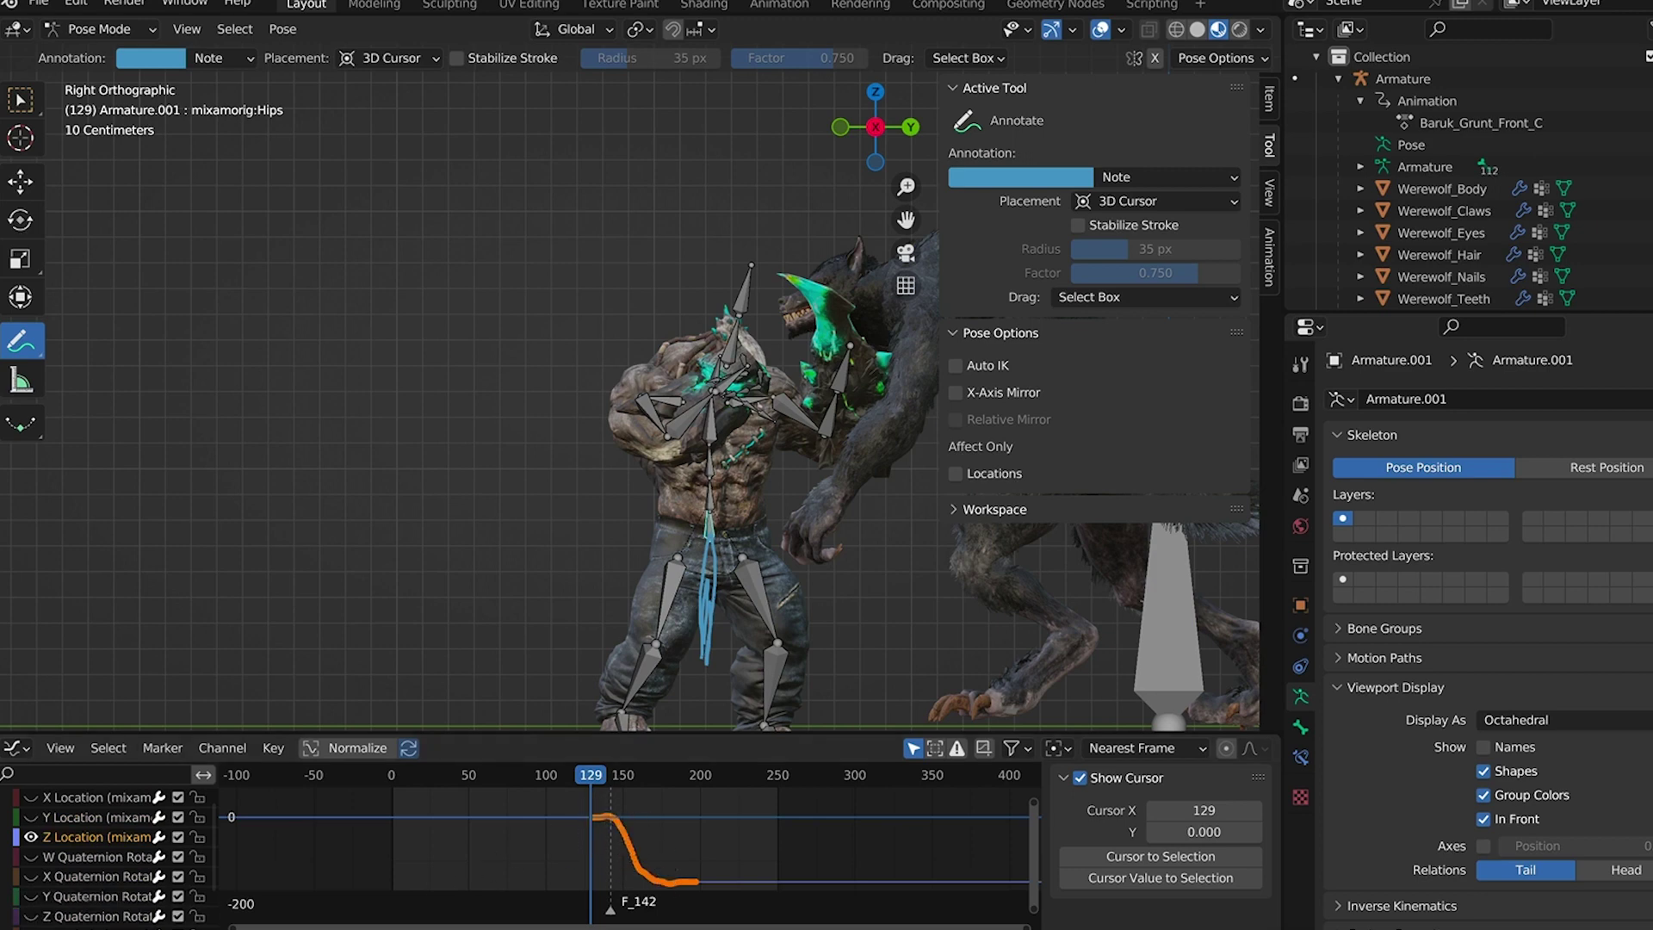
pyautogui.click(586, 775)
pyautogui.moveTo(586, 775); pyautogui.dragTo(601, 777)
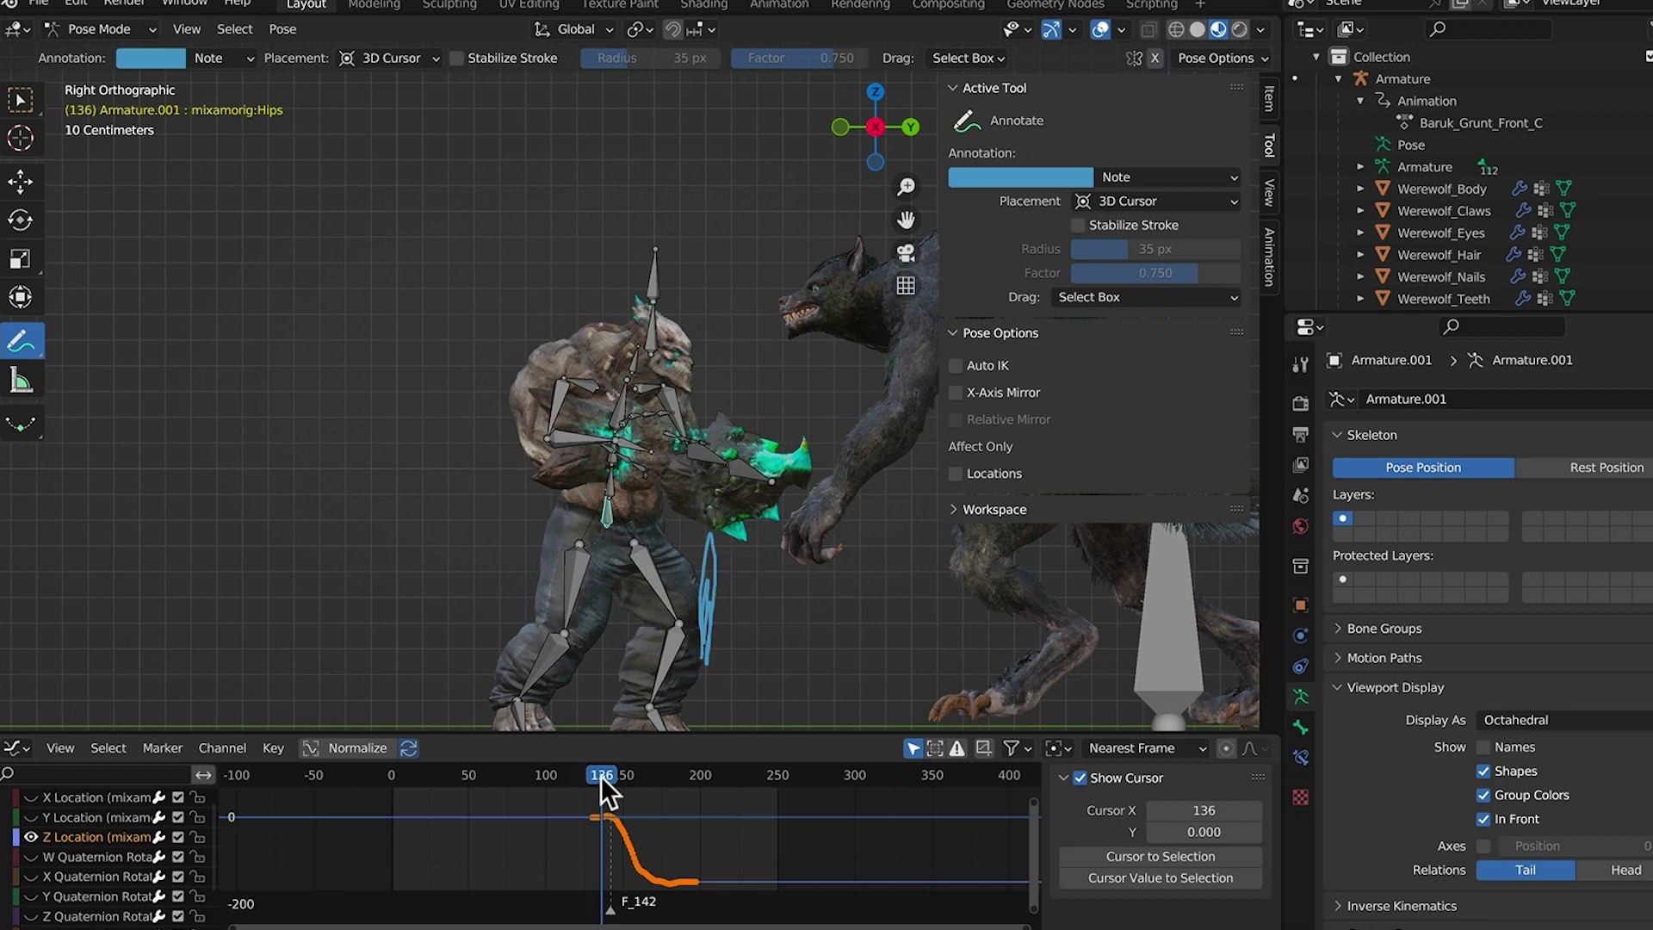
pyautogui.click(608, 817)
pyautogui.press('g')
pyautogui.moveTo(608, 819); pyautogui.dragTo(608, 788)
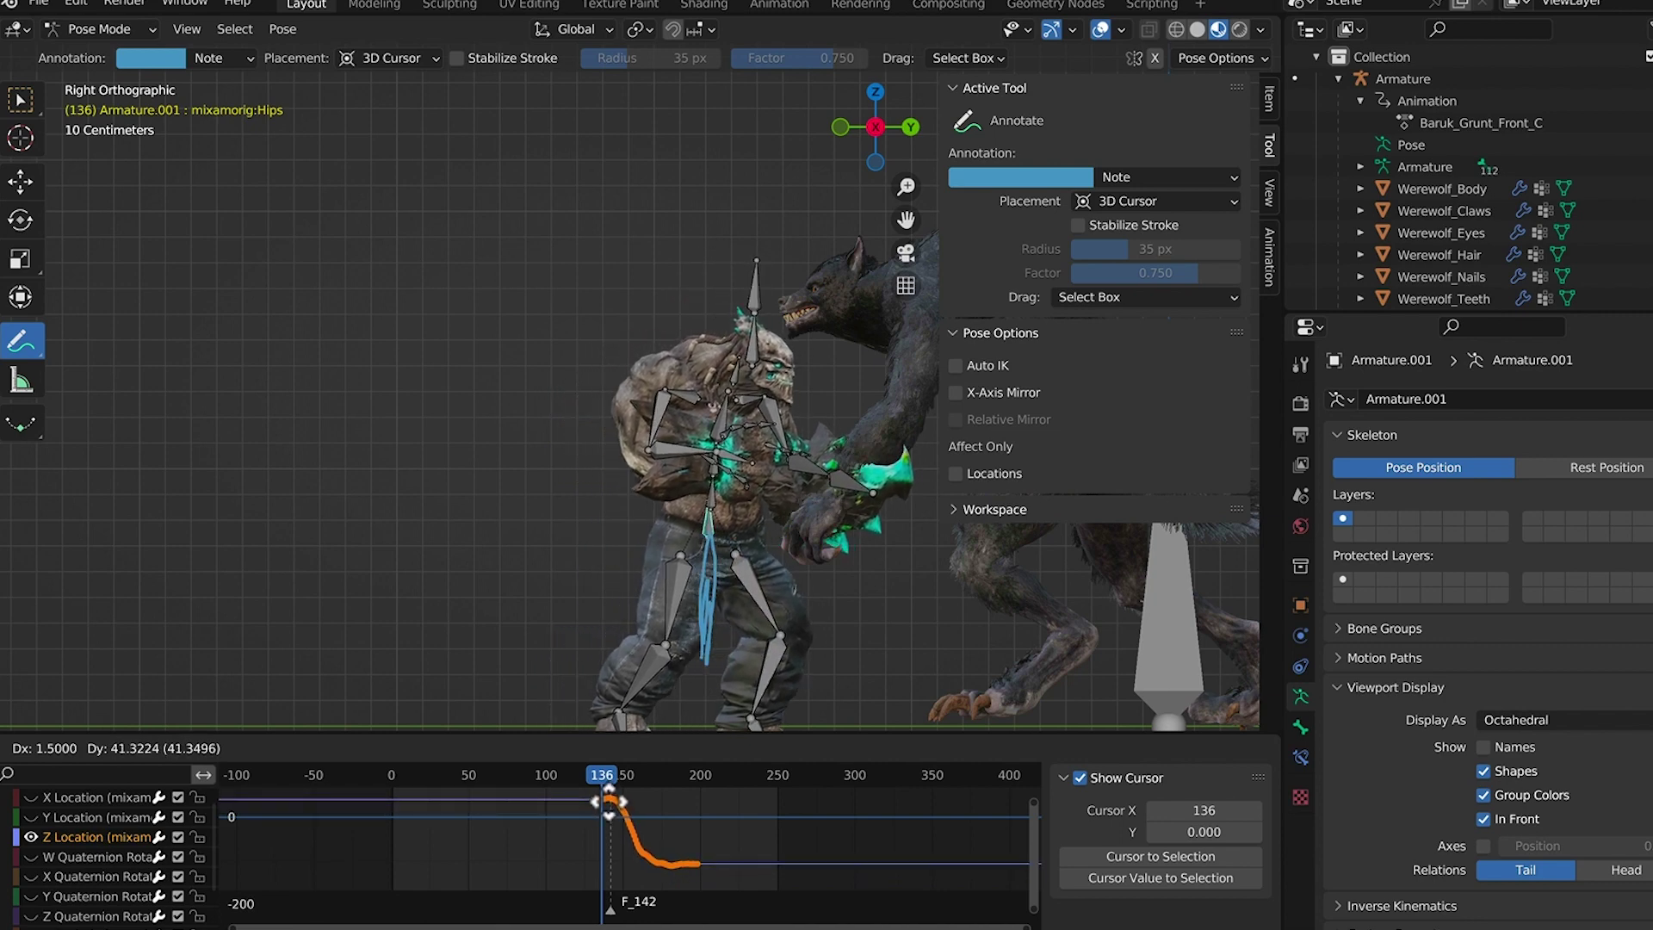
pyautogui.click(609, 788)
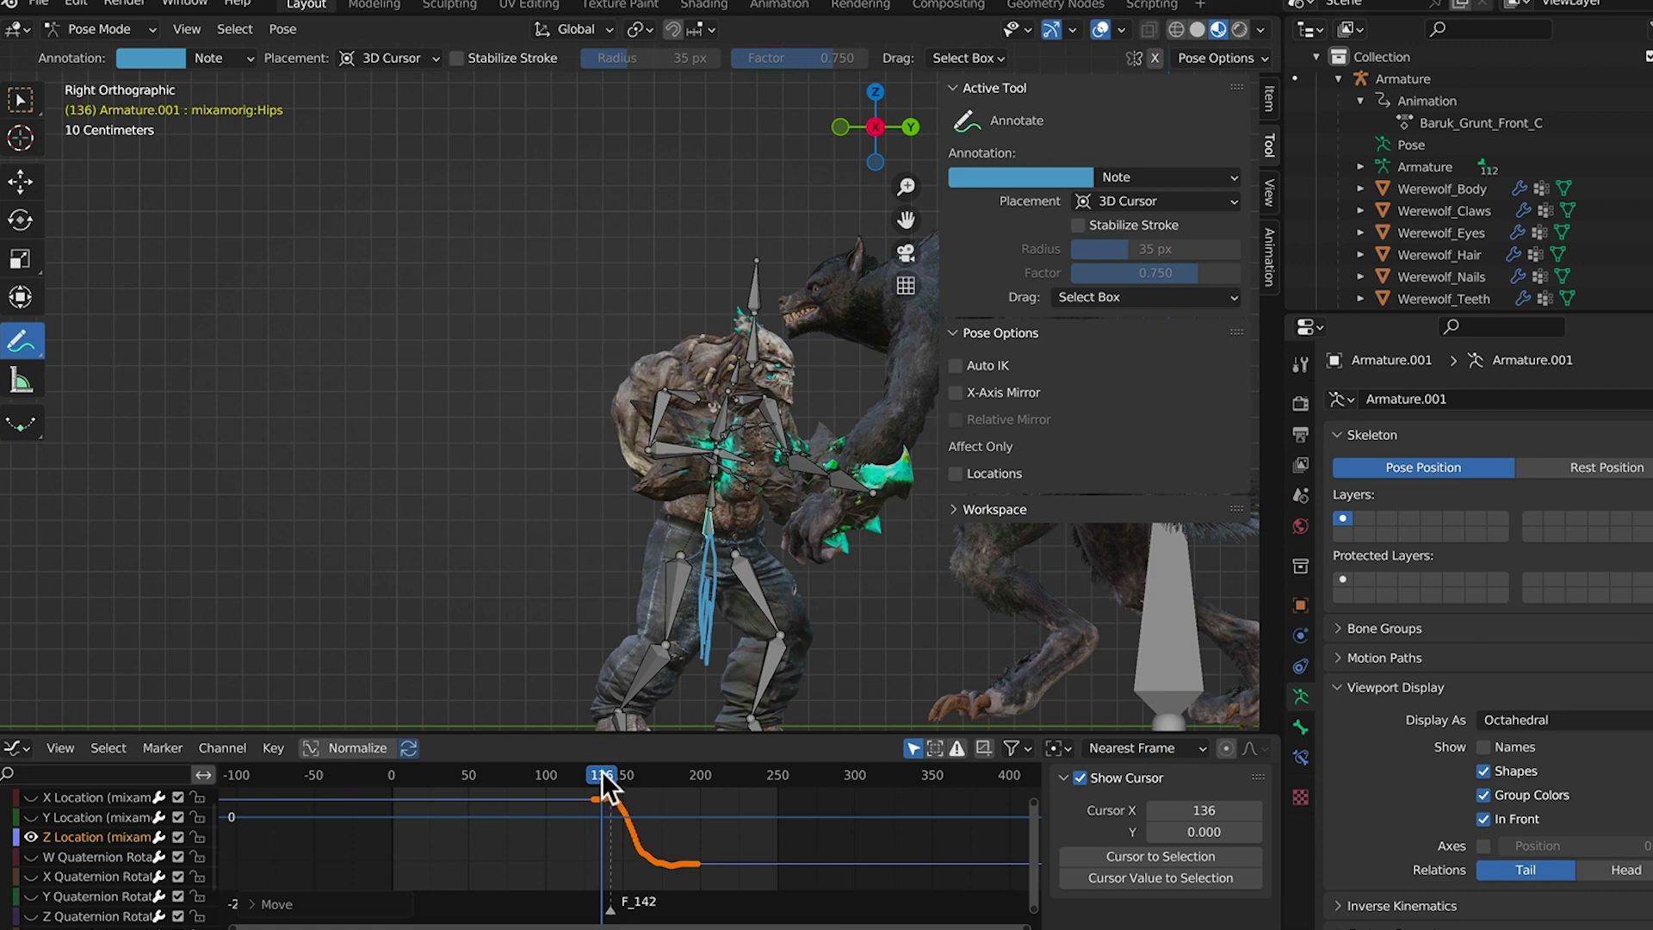
# Scrub the Mutant's fall to frame 146 to check the alignment and erase the annotation drawn at its hips
pyautogui.moveTo(601, 774)
pyautogui.mouseDown()
pyautogui.moveTo(571, 774)
pyautogui.moveTo(617, 782)
pyautogui.mouseUp()
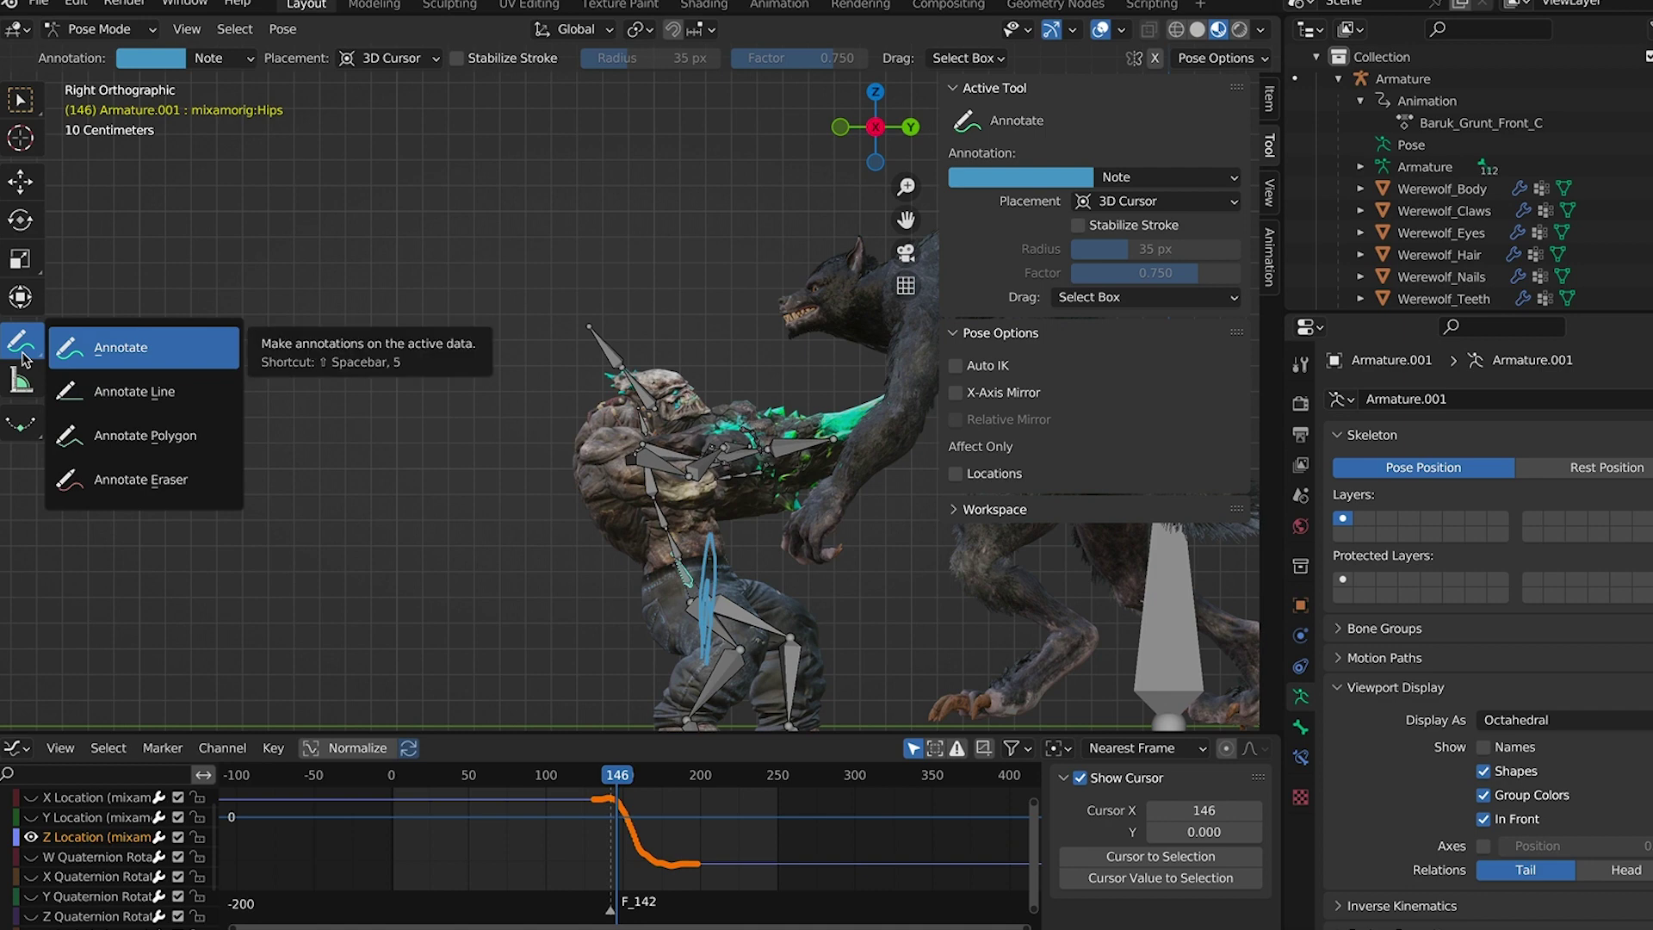
pyautogui.click(145, 479)
pyautogui.moveTo(723, 546)
pyautogui.mouseDown()
pyautogui.moveTo(709, 594)
pyautogui.moveTo(718, 521)
pyautogui.moveTo(715, 650)
pyautogui.mouseUp()
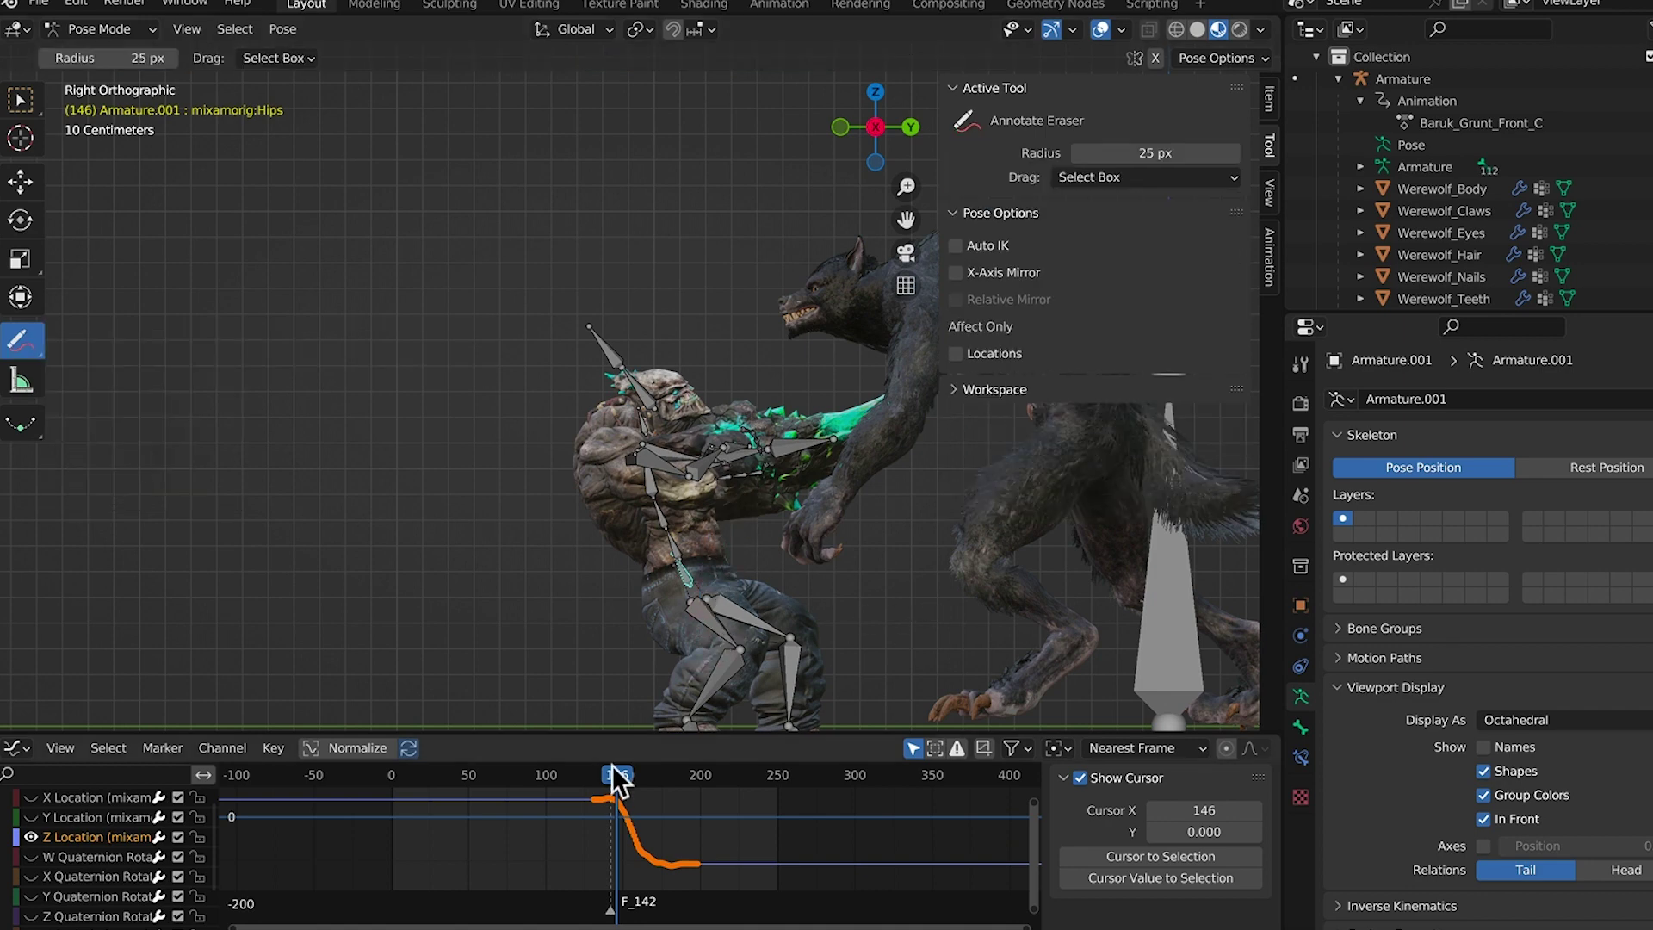
pyautogui.moveTo(616, 779)
pyautogui.mouseDown()
pyautogui.moveTo(528, 781)
pyautogui.moveTo(593, 784)
pyautogui.mouseUp()
# Replace the Graph Editor with the Dope Sheet's Action Editor and return the Mutant's armature to Object Mode
pyautogui.click(15, 747)
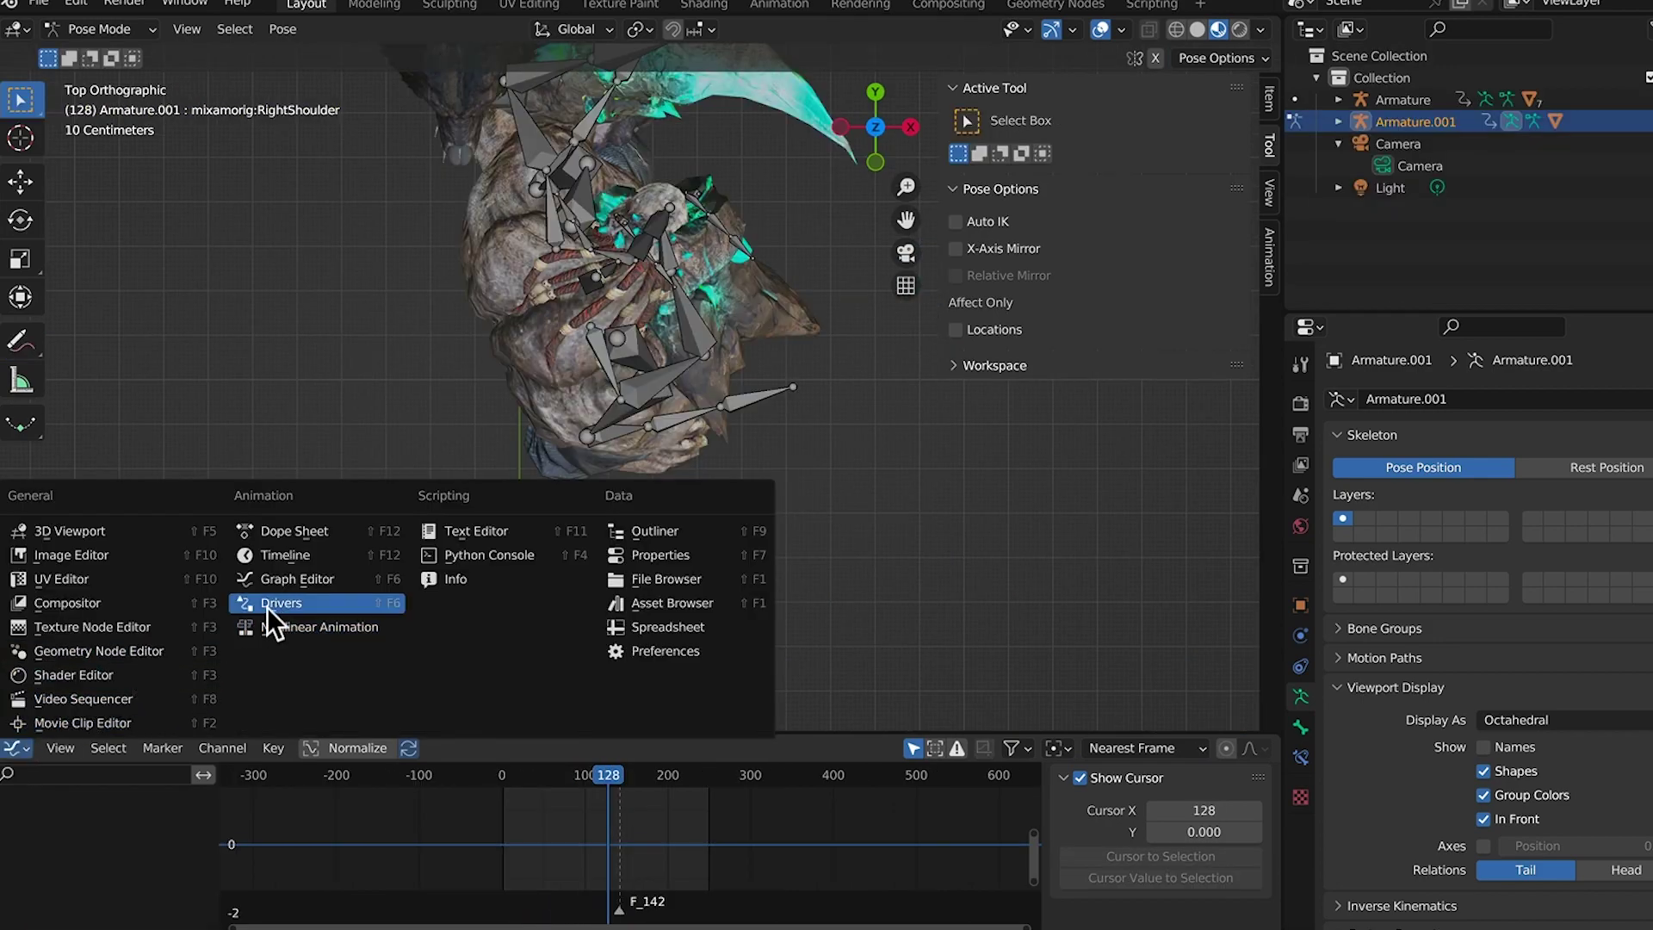
pyautogui.click(332, 534)
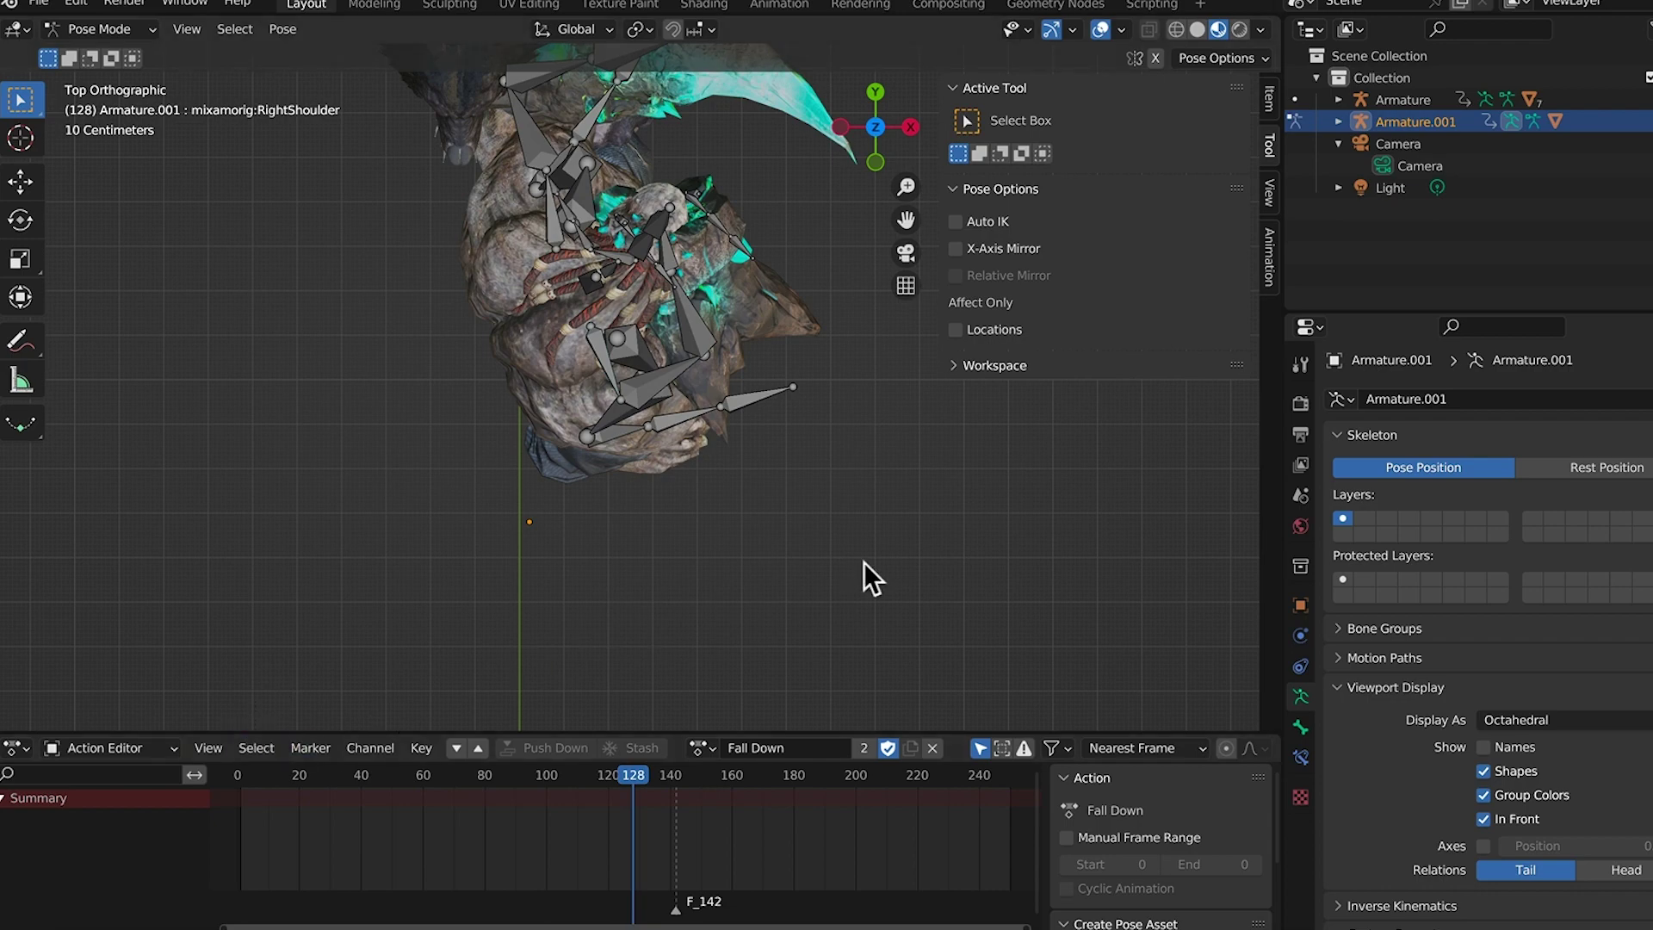
pyautogui.press('KP_3')
pyautogui.scroll(-3, 530, 596)
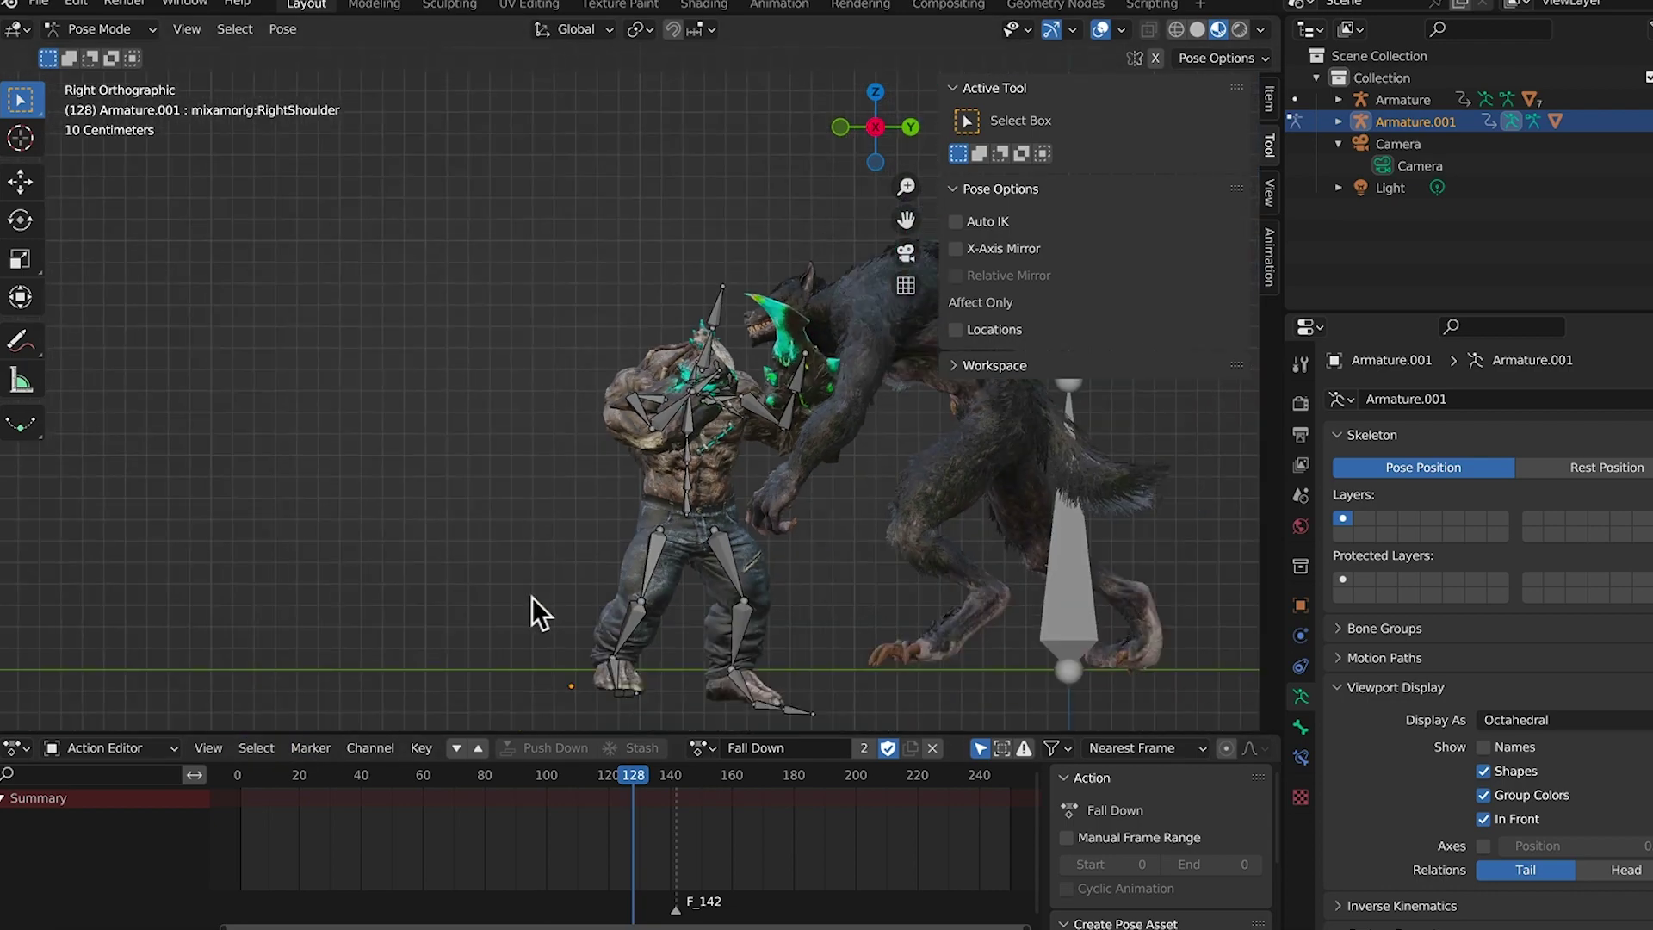
pyautogui.scroll(-1, 530, 596)
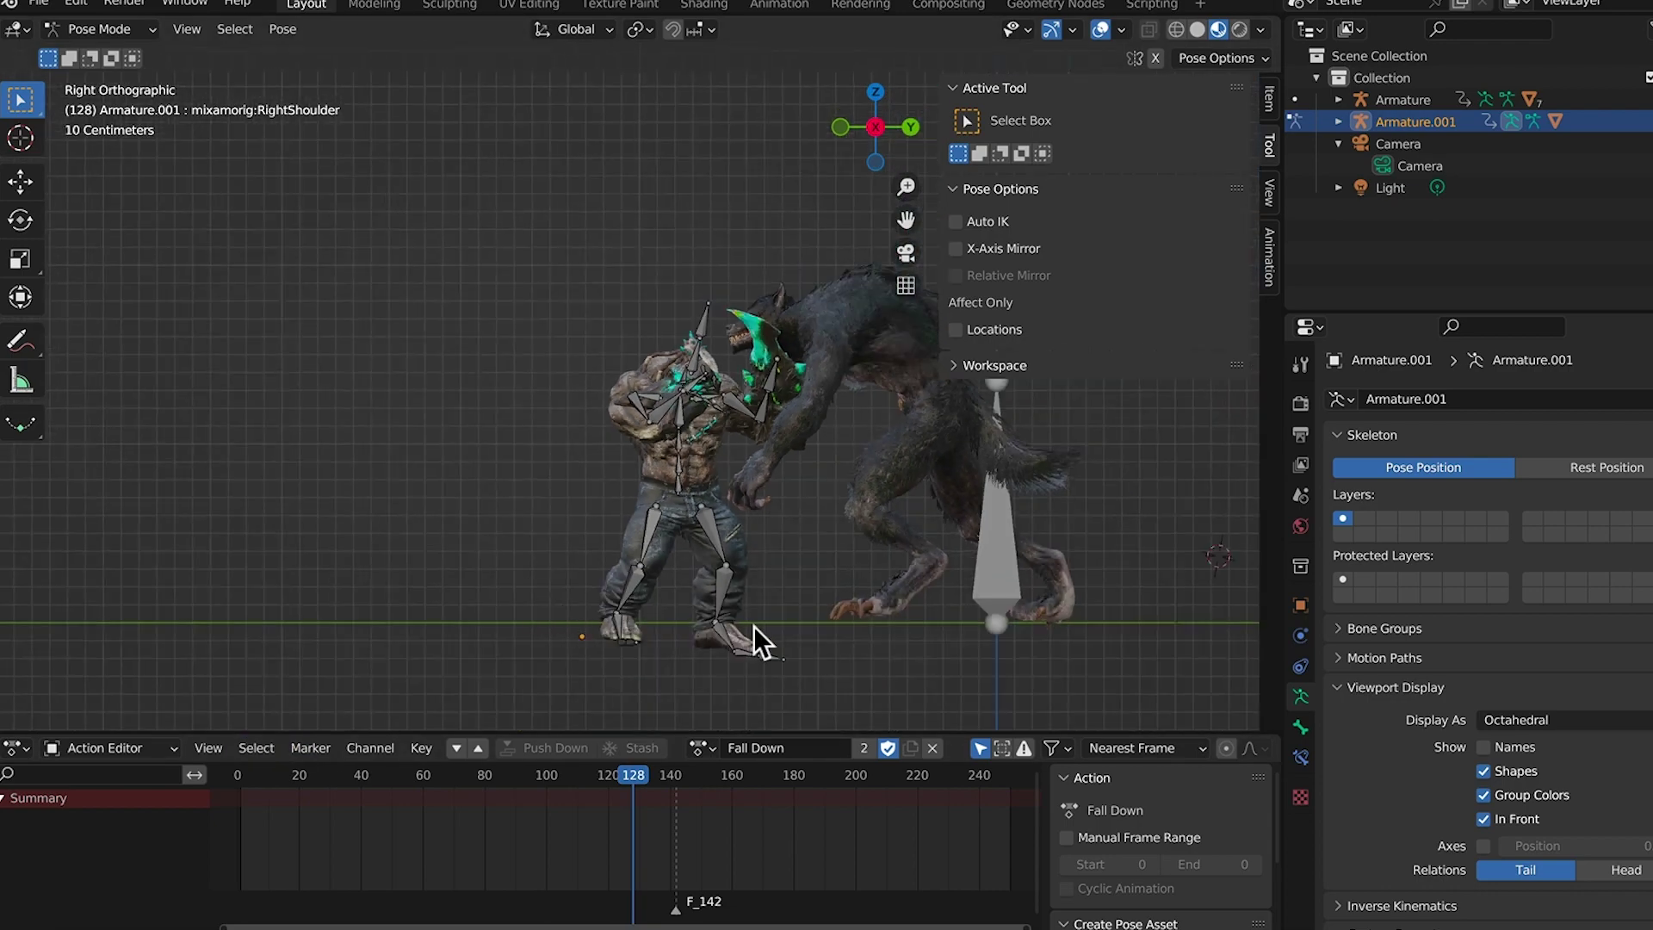
pyautogui.click(136, 35)
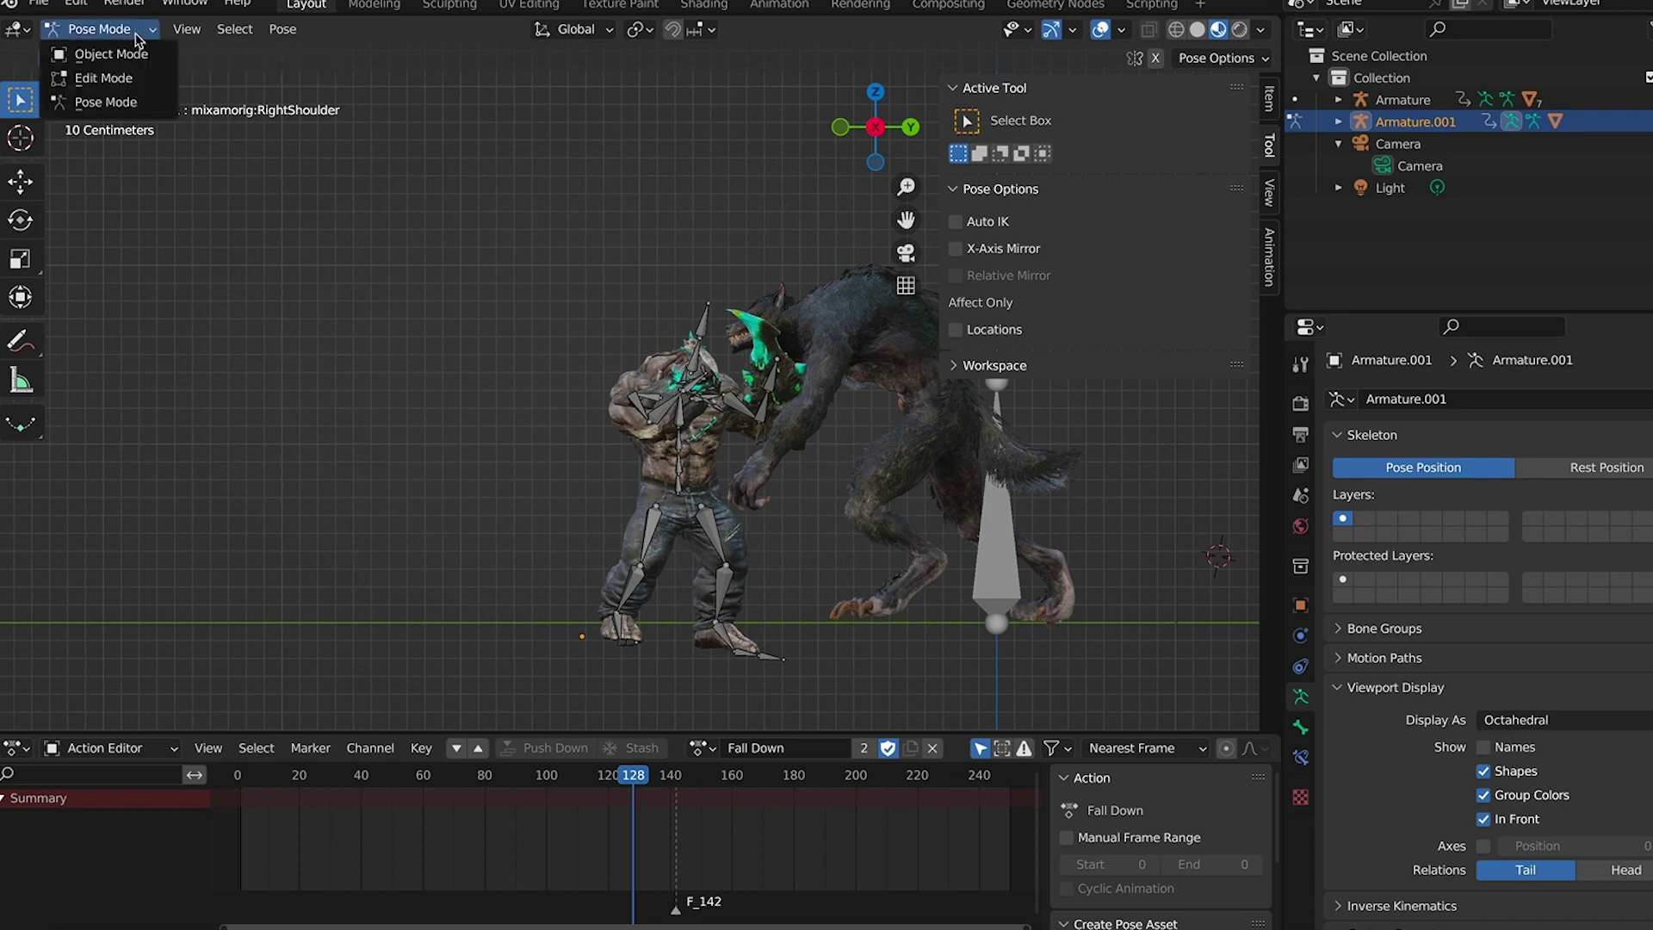
pyautogui.click(131, 52)
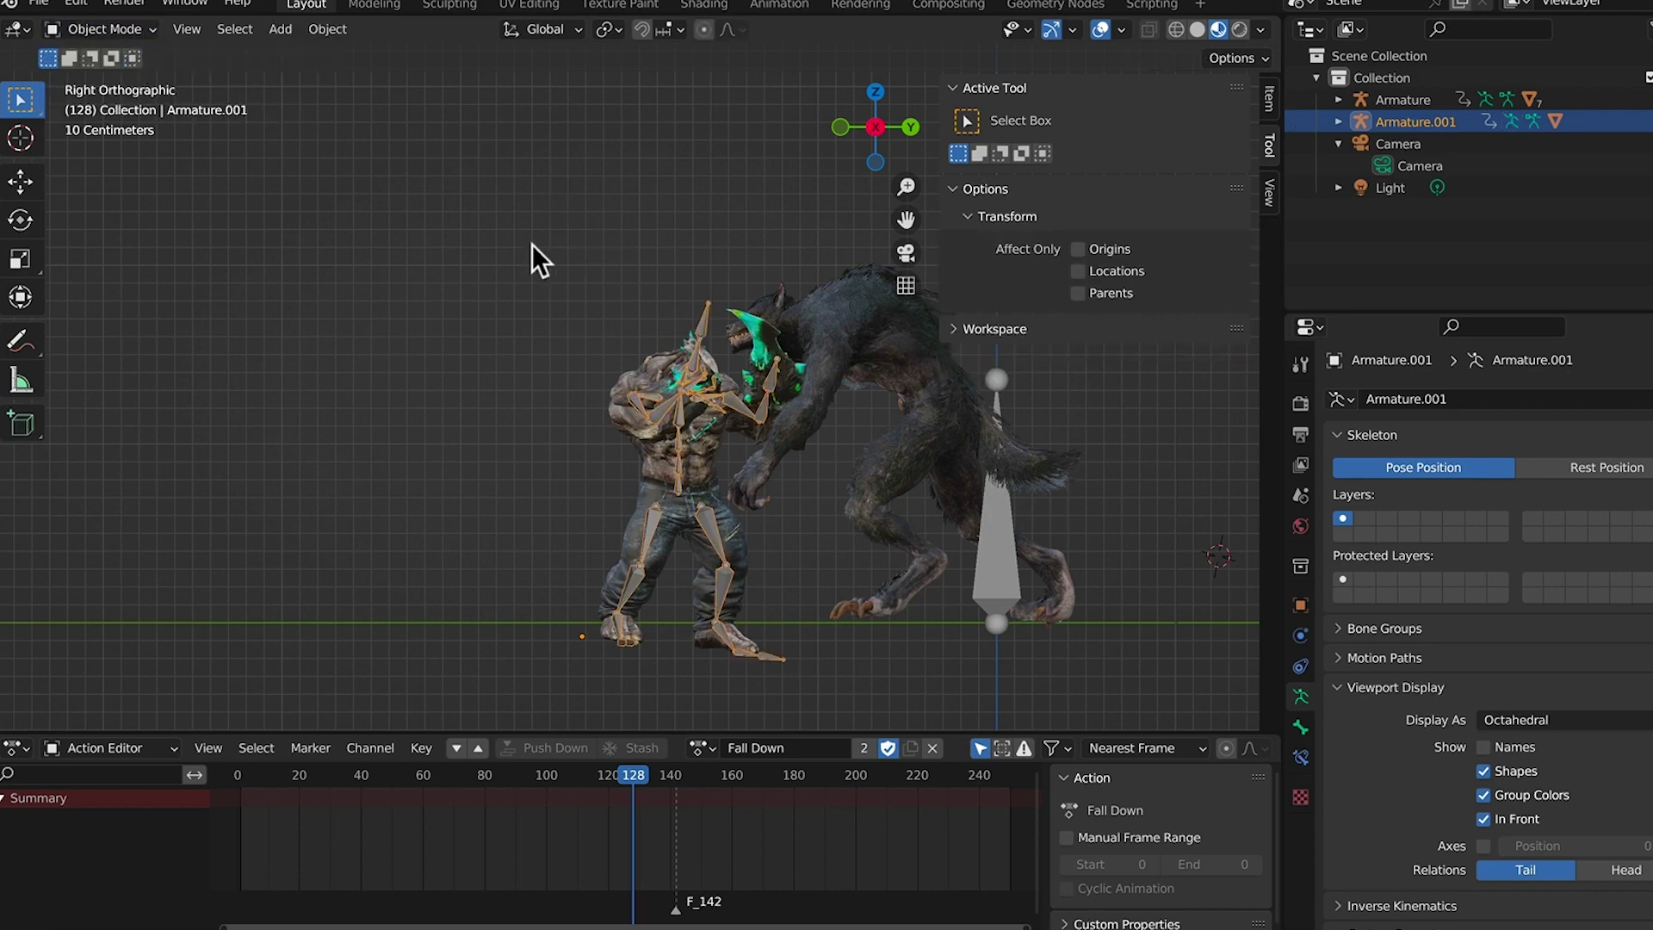
# Push down the werewolf's Baruk_Grunt_Front_C action into an NLA strip and switch to the Nonlinear Animation editor
pyautogui.click(248, 410)
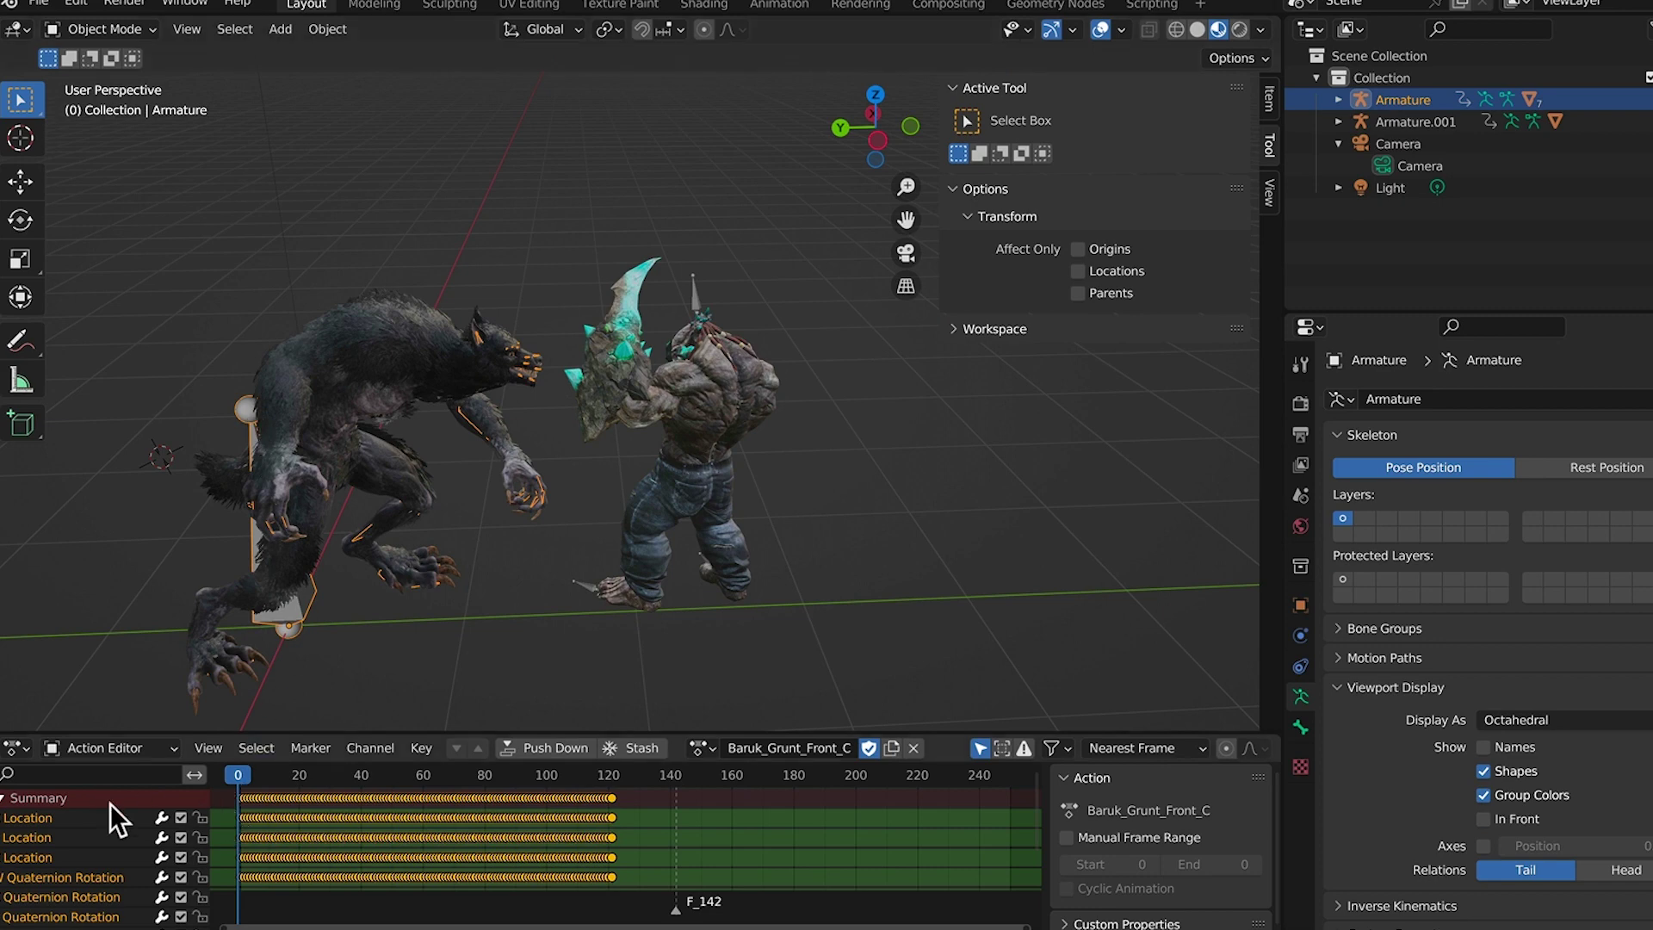
pyautogui.scroll(-3, 74, 849)
pyautogui.scroll(3, 74, 851)
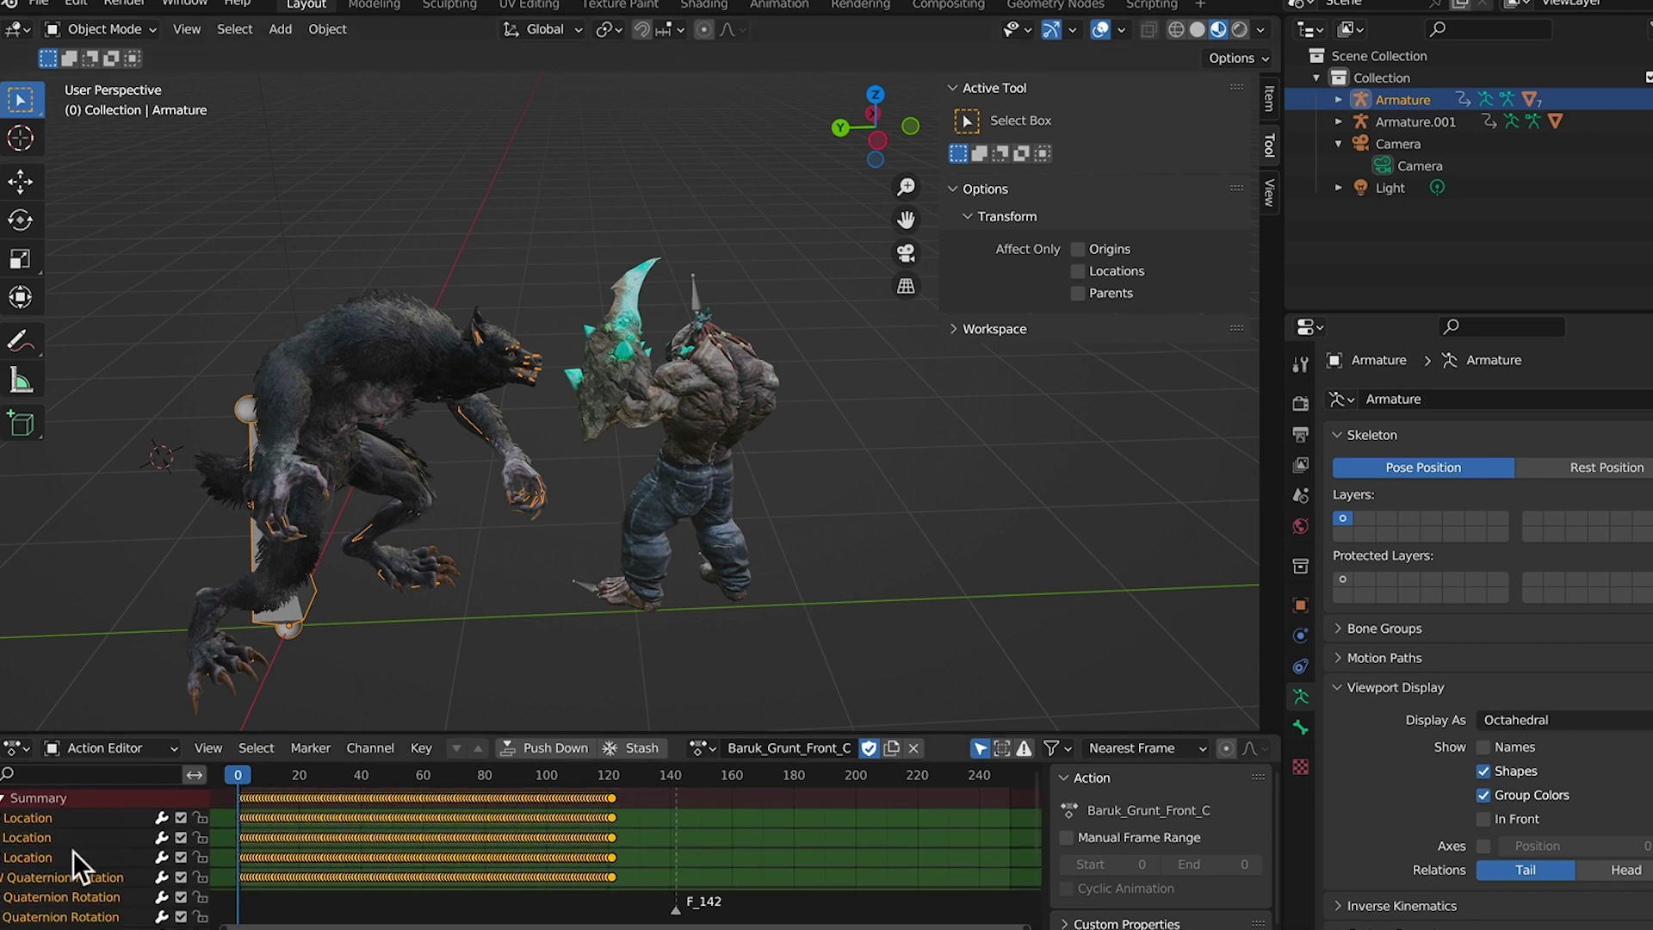
pyautogui.click(2, 799)
pyautogui.moveTo(379, 774); pyautogui.dragTo(594, 776)
pyautogui.hotkey('shift', 'Left')
pyautogui.click(536, 749)
pyautogui.click(24, 749)
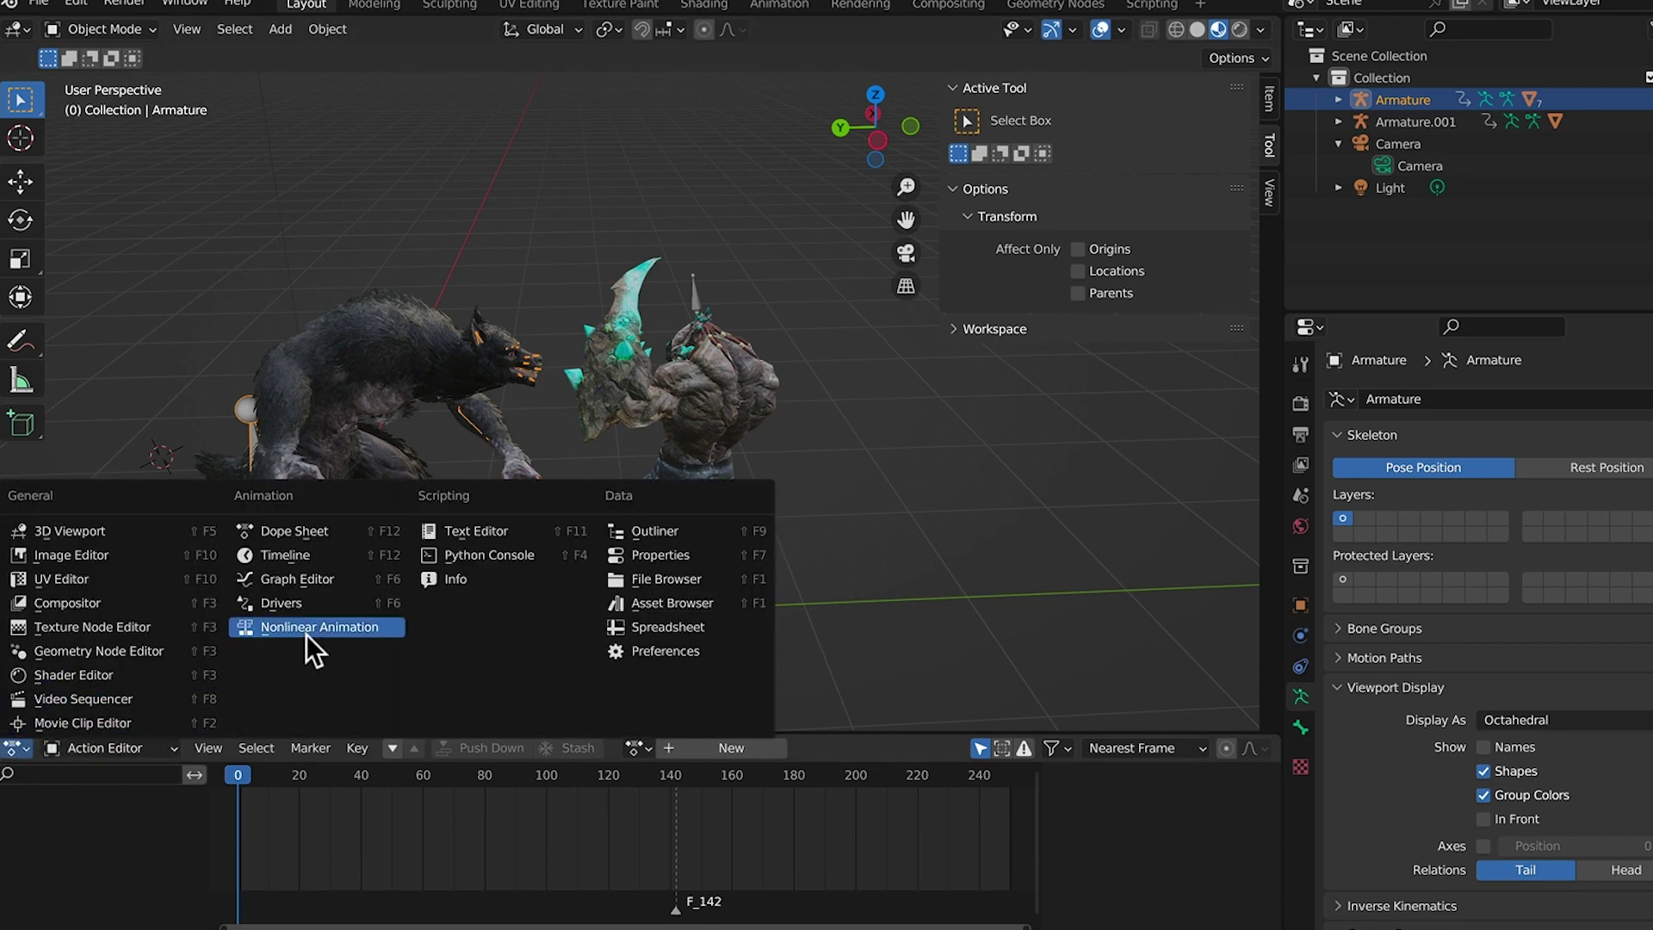
pyautogui.click(306, 634)
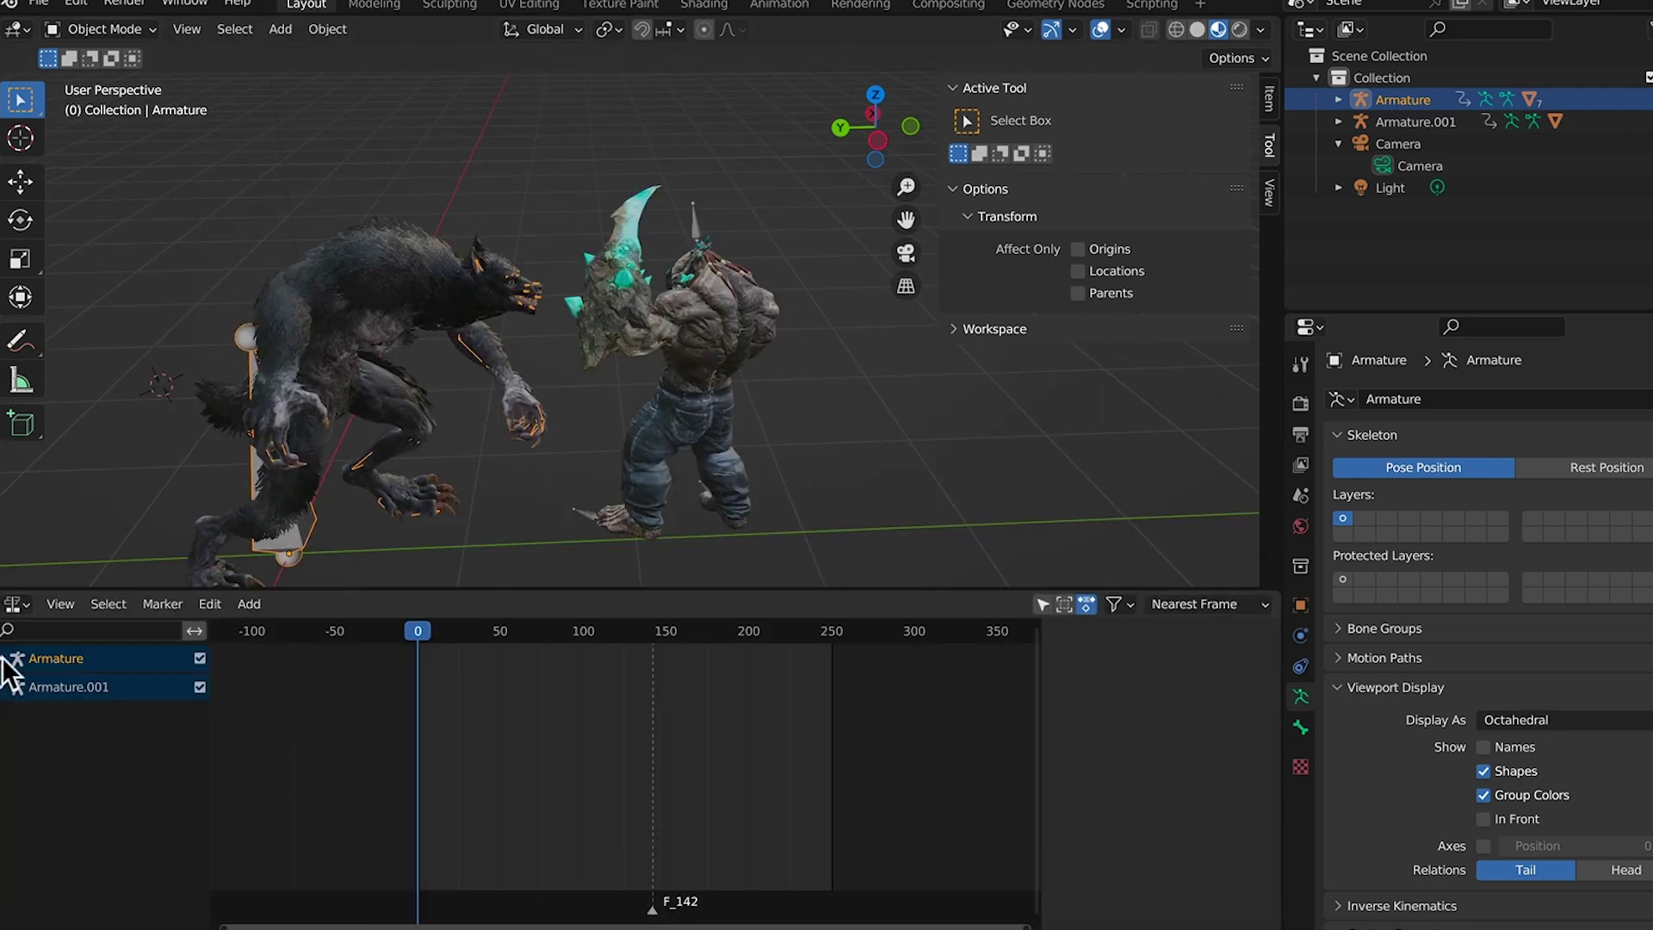
# Inspect the NLA tracks of both armatures and leave only the werewolf's tracks expanded
pyautogui.click(3, 659)
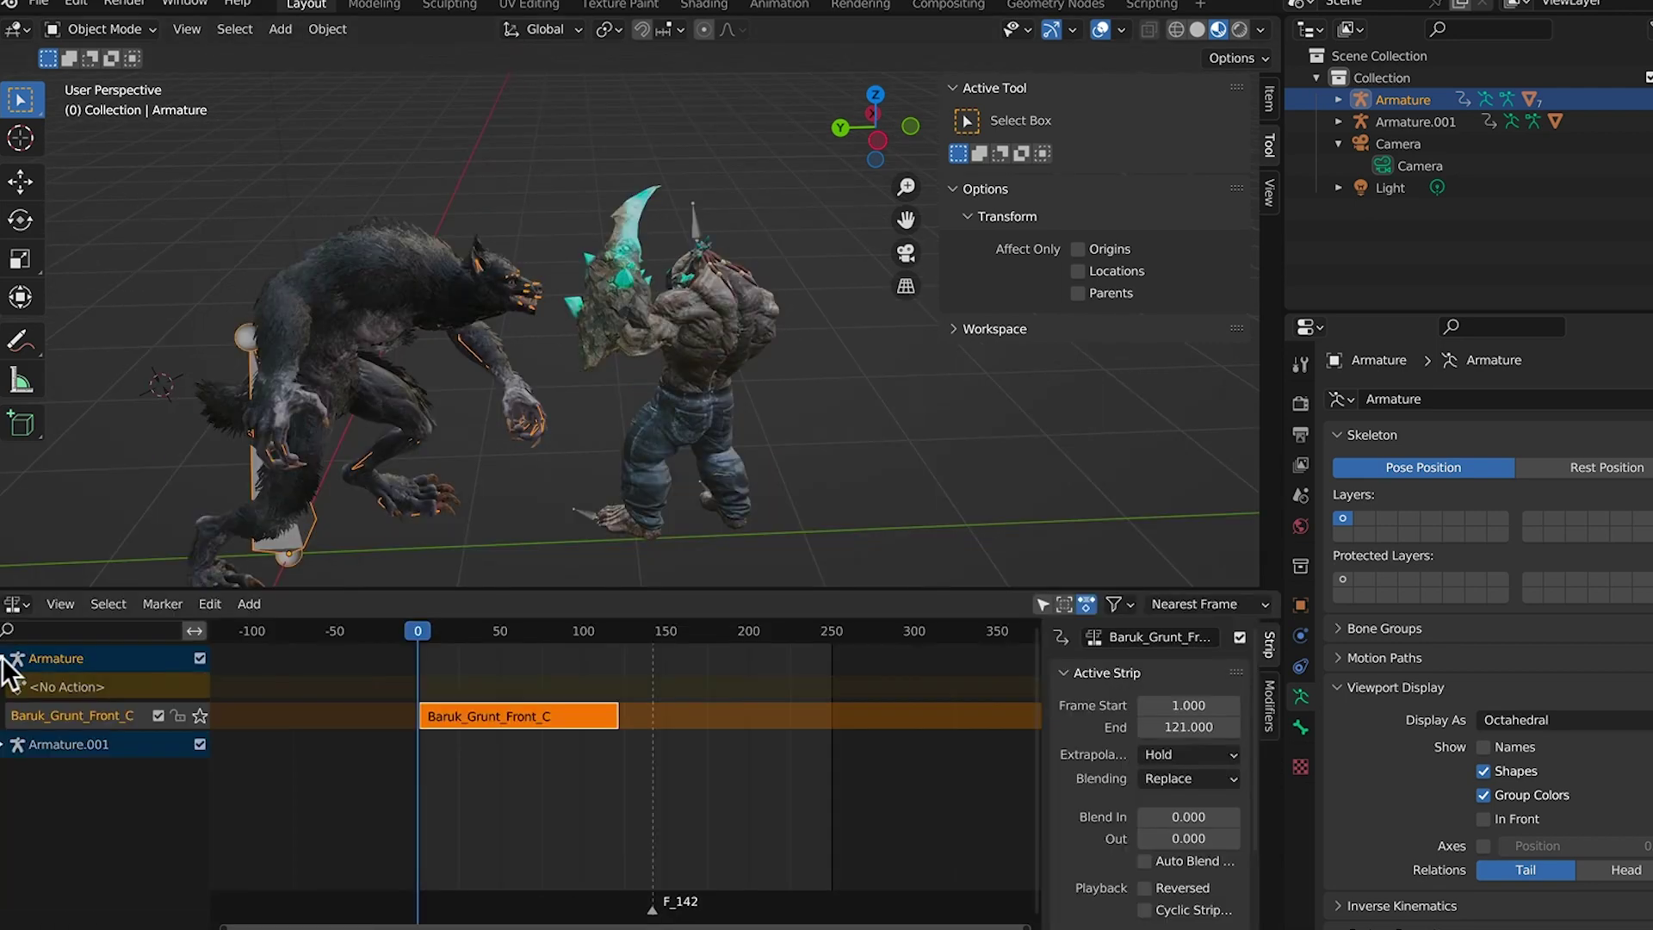
pyautogui.click(3, 659)
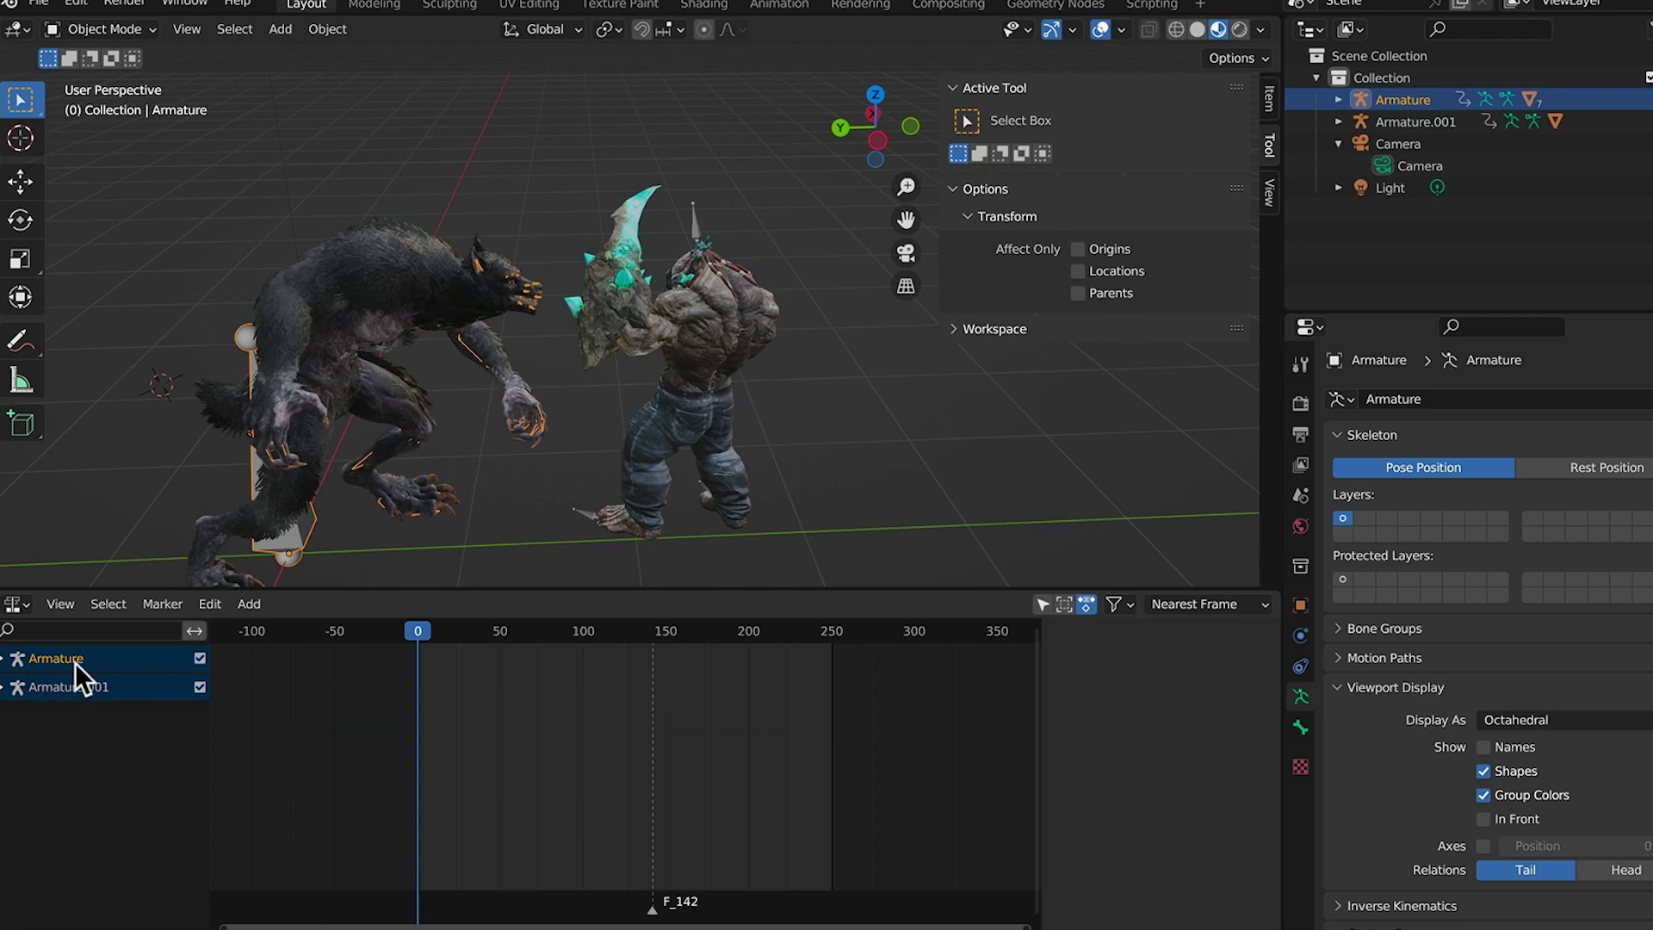
pyautogui.click(4, 659)
pyautogui.click(4, 659)
pyautogui.click(4, 687)
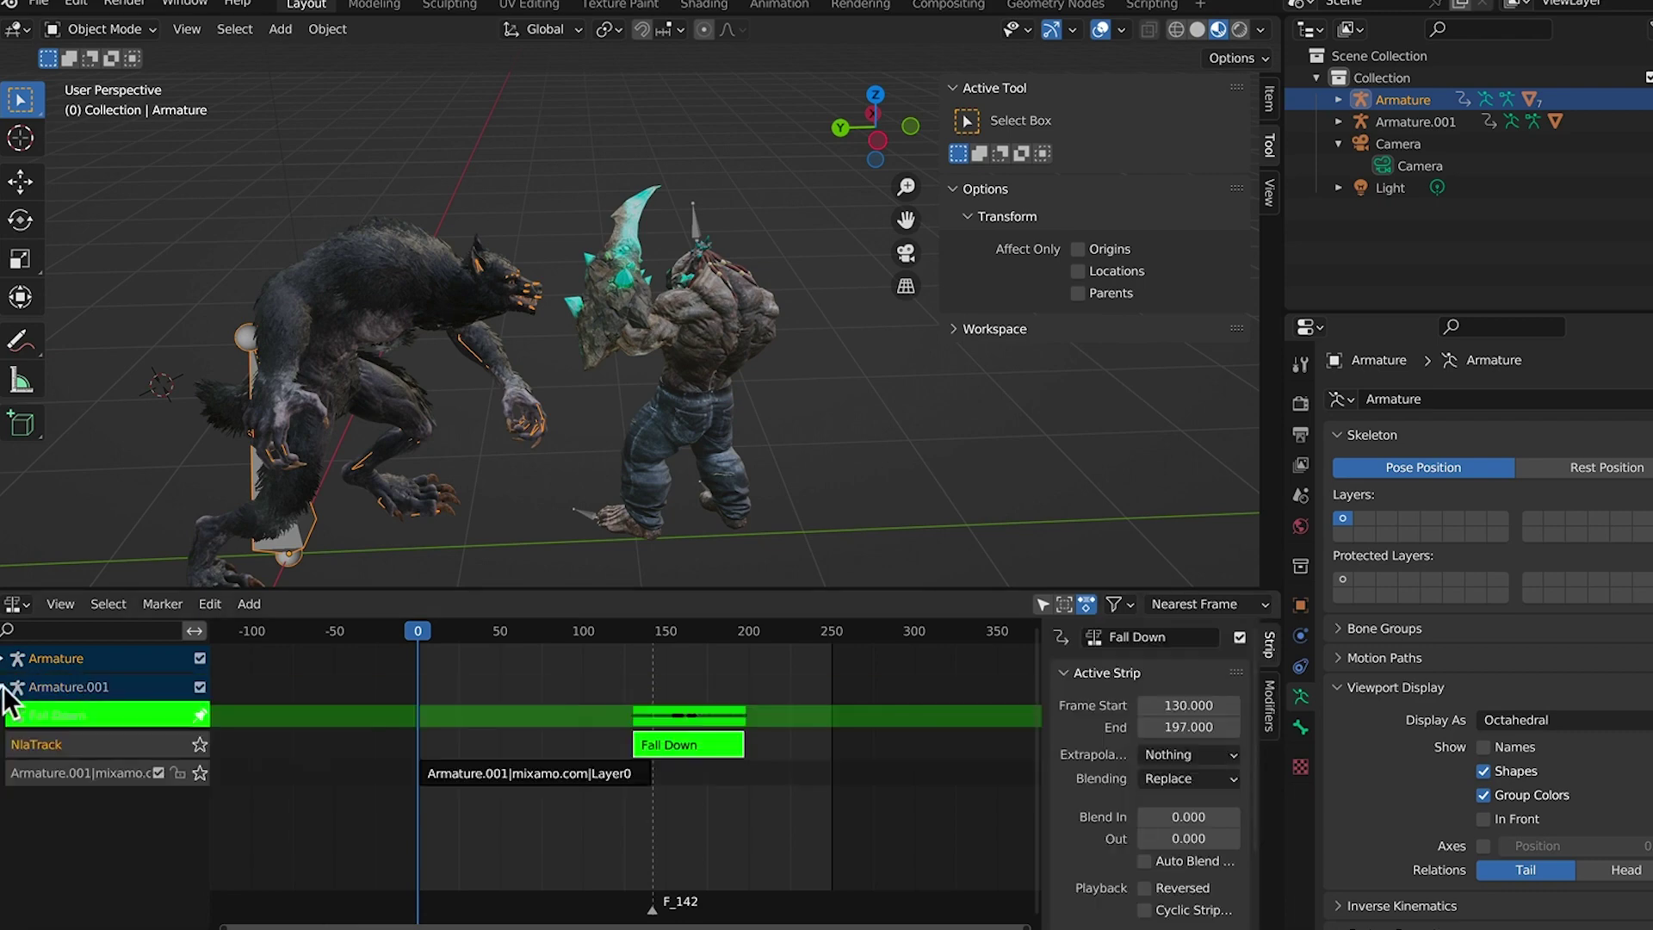
pyautogui.click(5, 687)
pyautogui.click(3, 659)
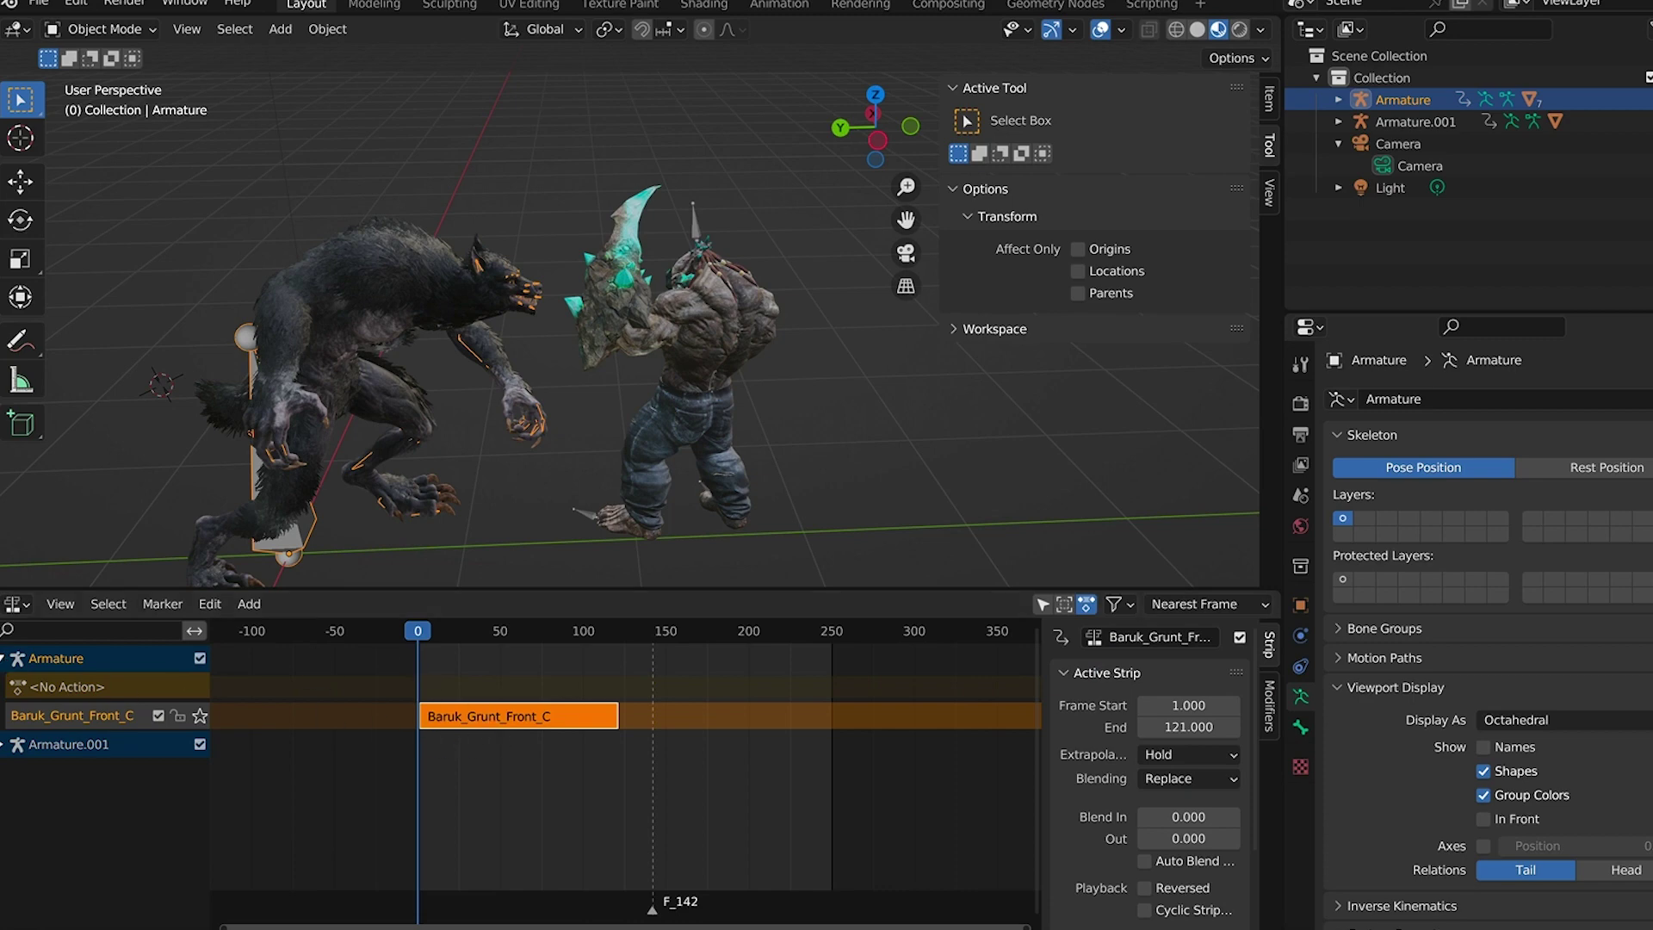
# Add a Baruk_Hit_Left_C action strip to the werewolf's armature at frame 71
pyautogui.moveTo(418, 638); pyautogui.dragTo(535, 646)
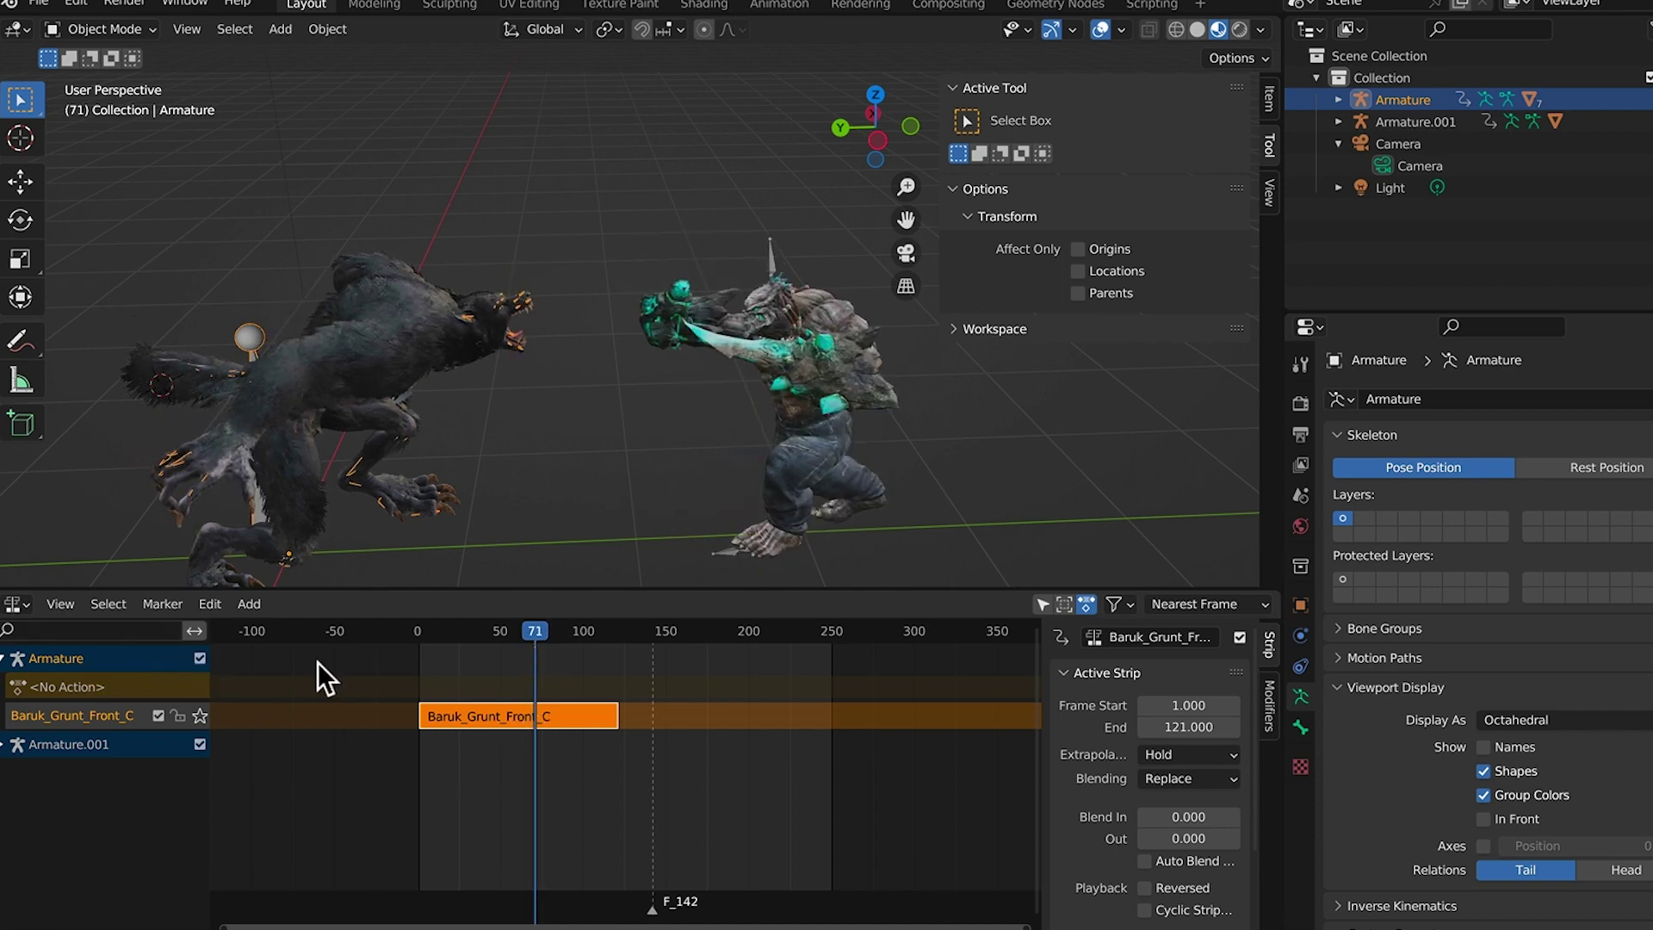
pyautogui.click(250, 605)
pyautogui.click(326, 626)
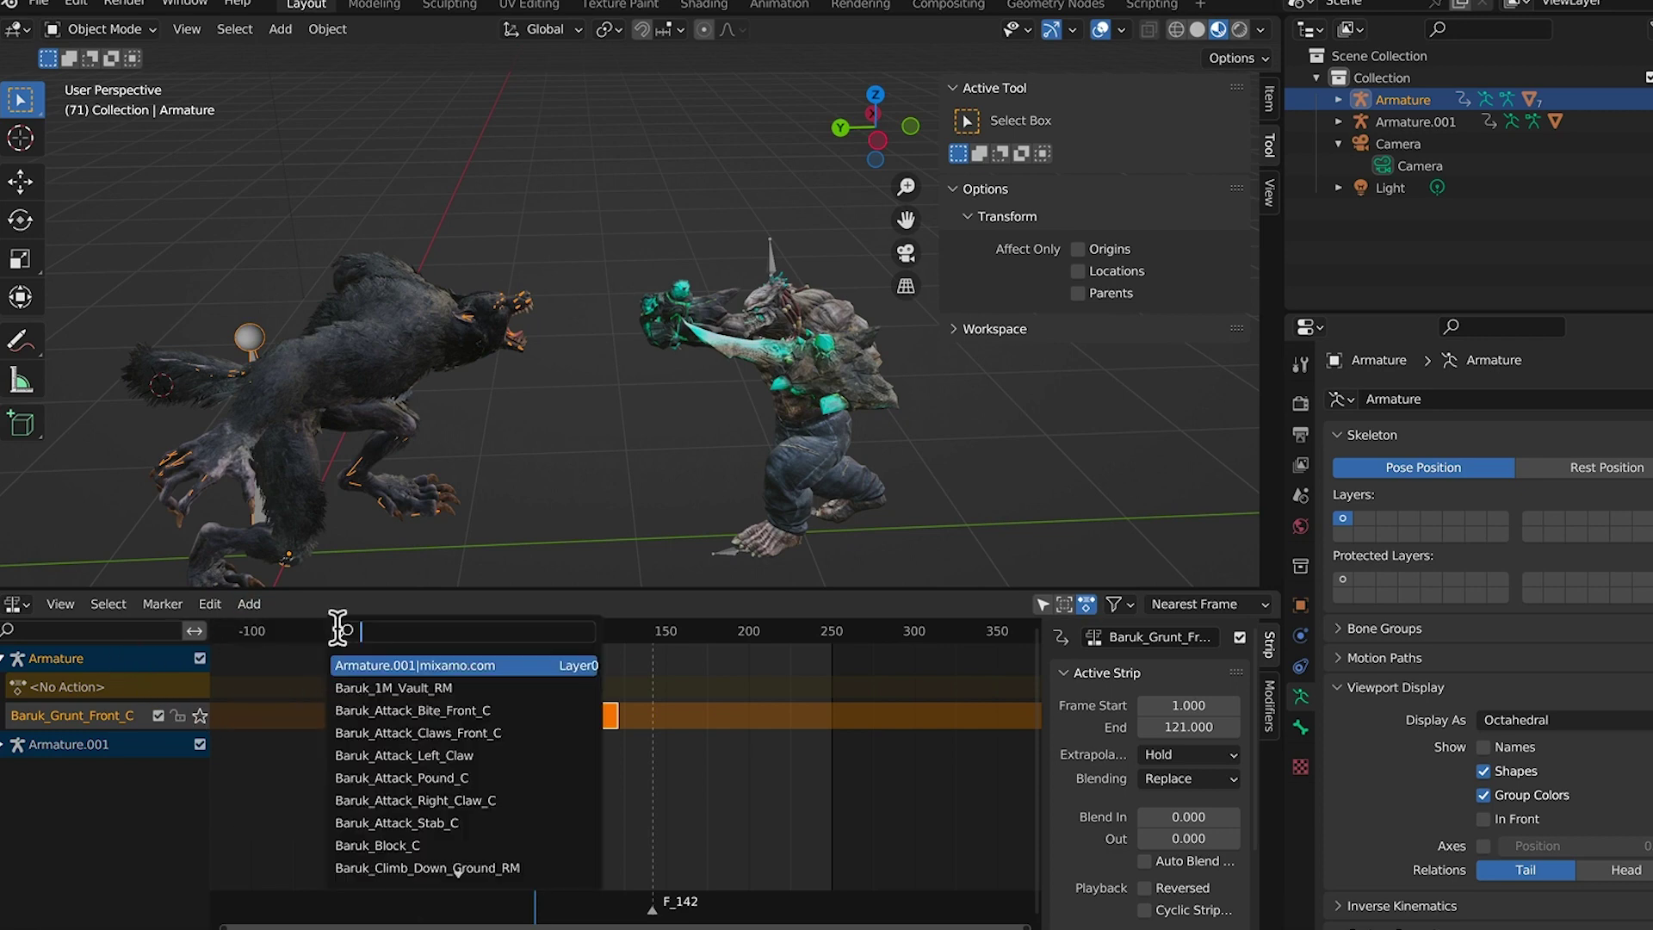
pyautogui.write('hit')
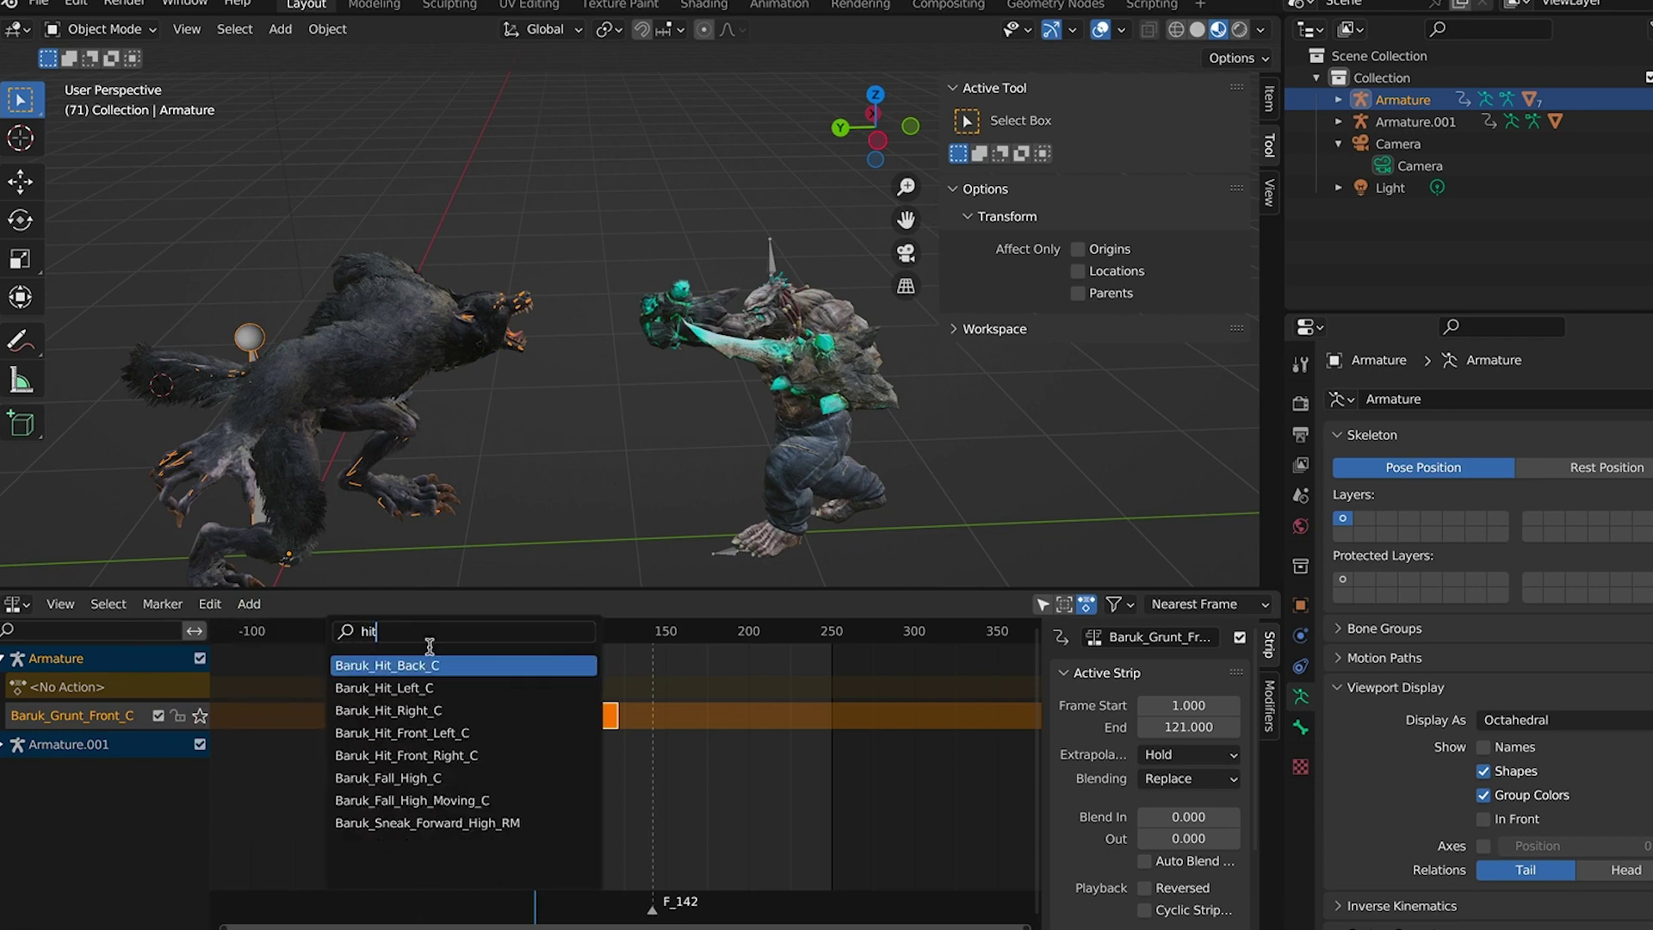
pyautogui.click(433, 687)
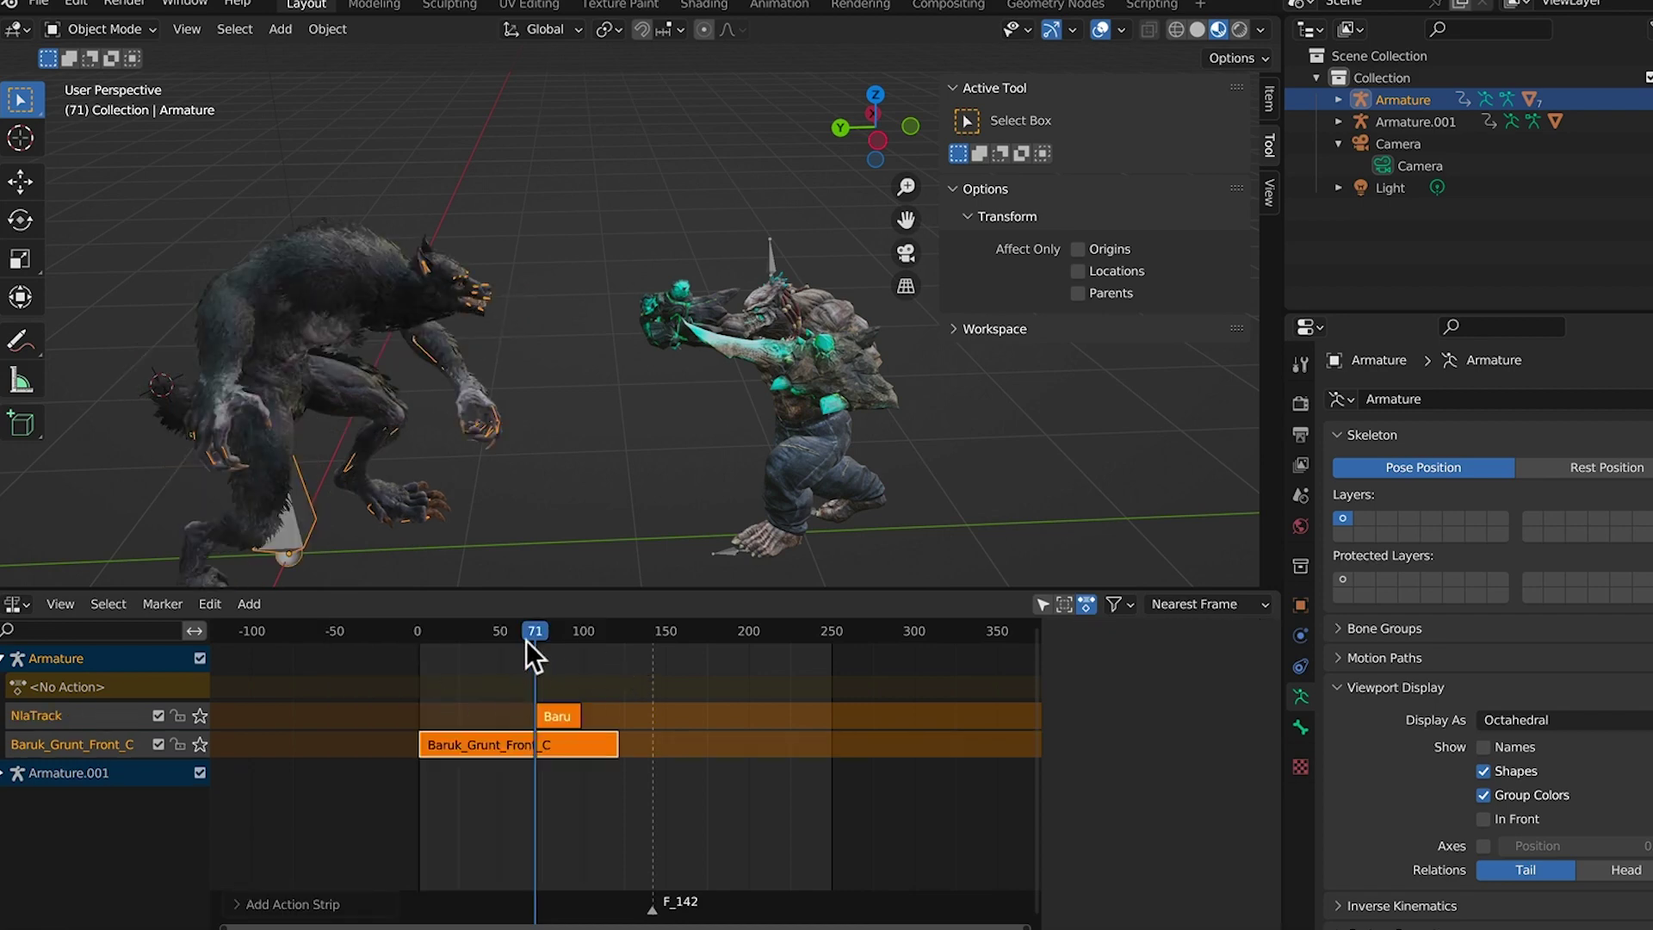
# Add a Baruk_Hit_Right_C action strip to the werewolf's armature at frame 85
pyautogui.moveTo(534, 632); pyautogui.dragTo(558, 641)
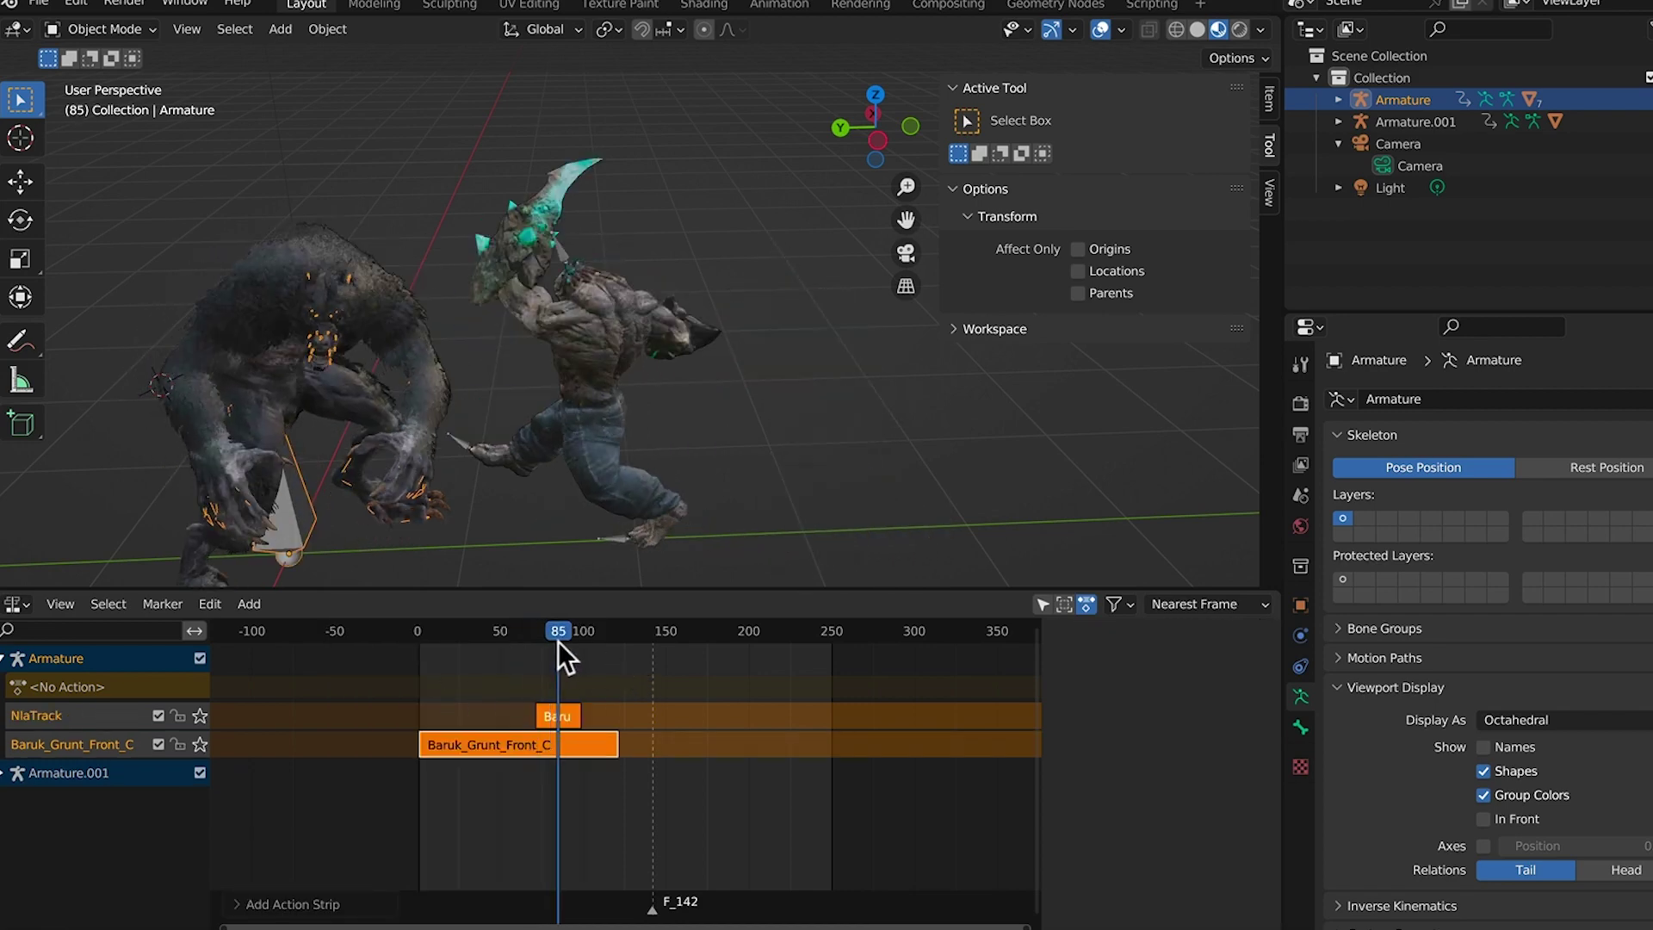
pyautogui.click(239, 601)
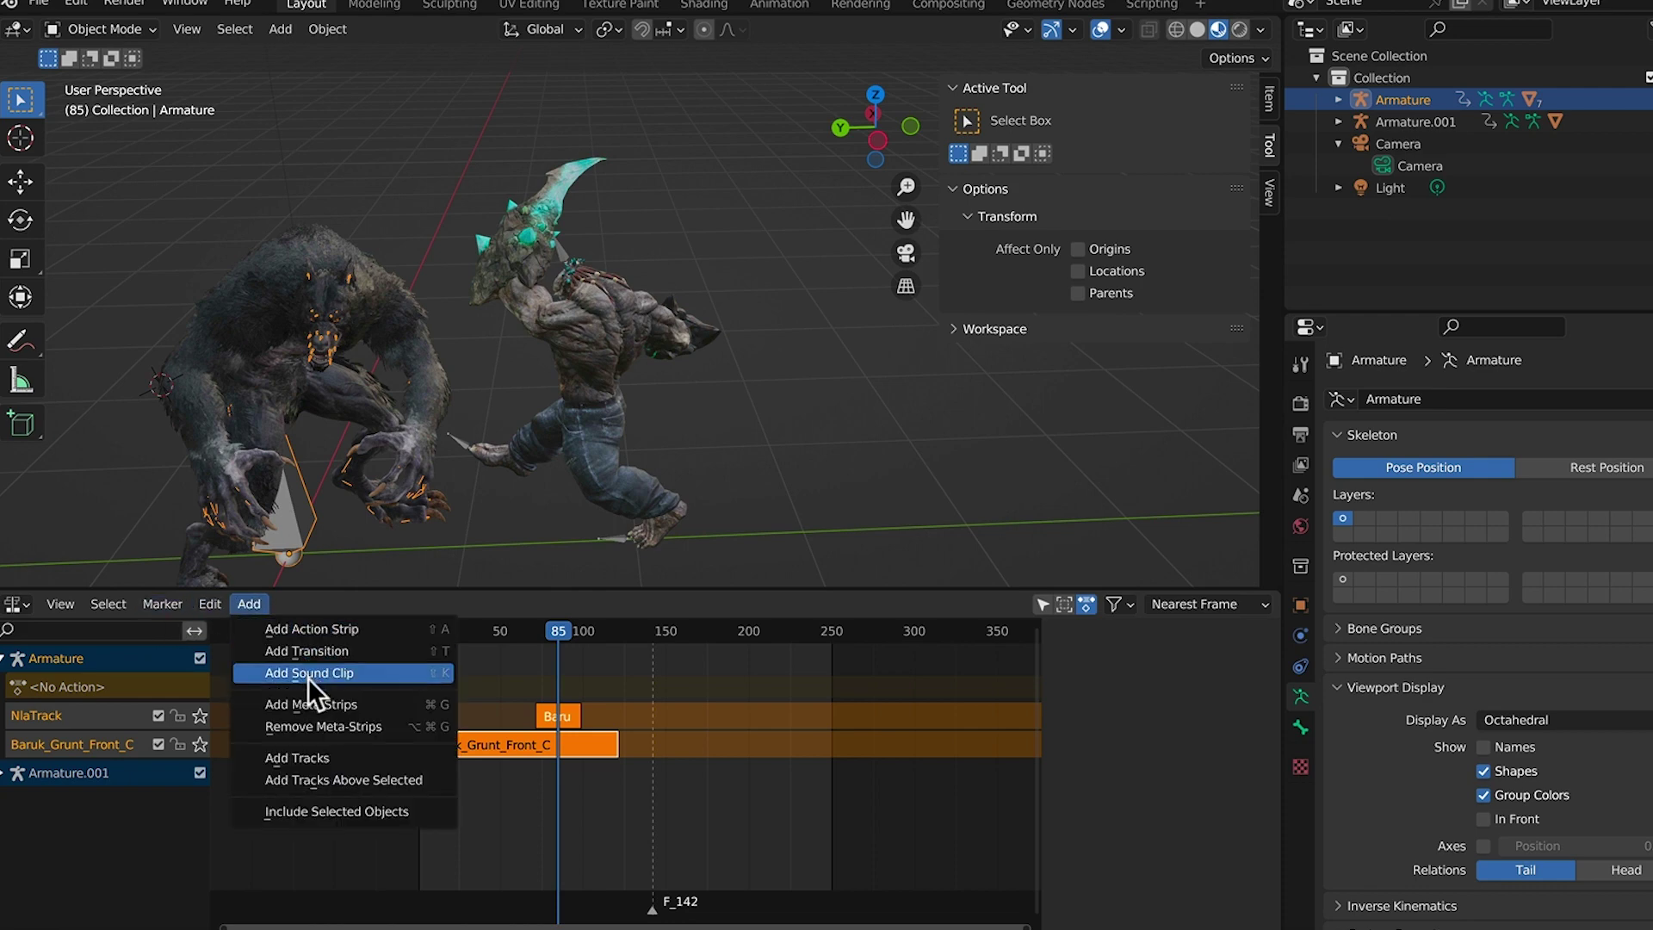
pyautogui.click(327, 630)
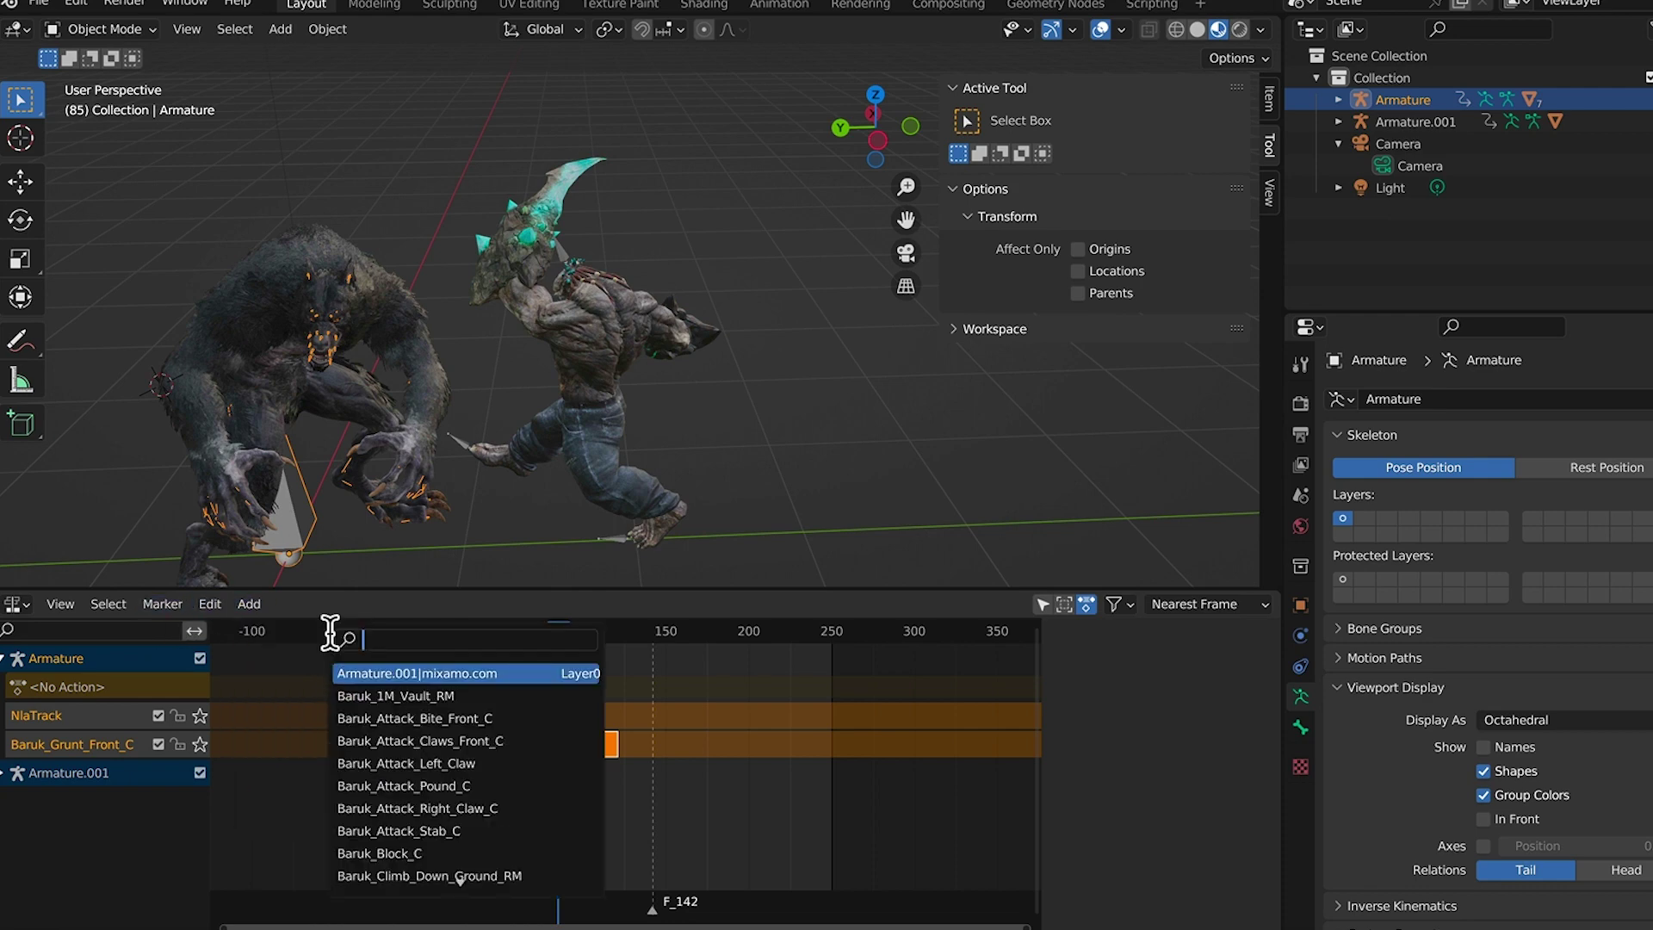
pyautogui.write('hit')
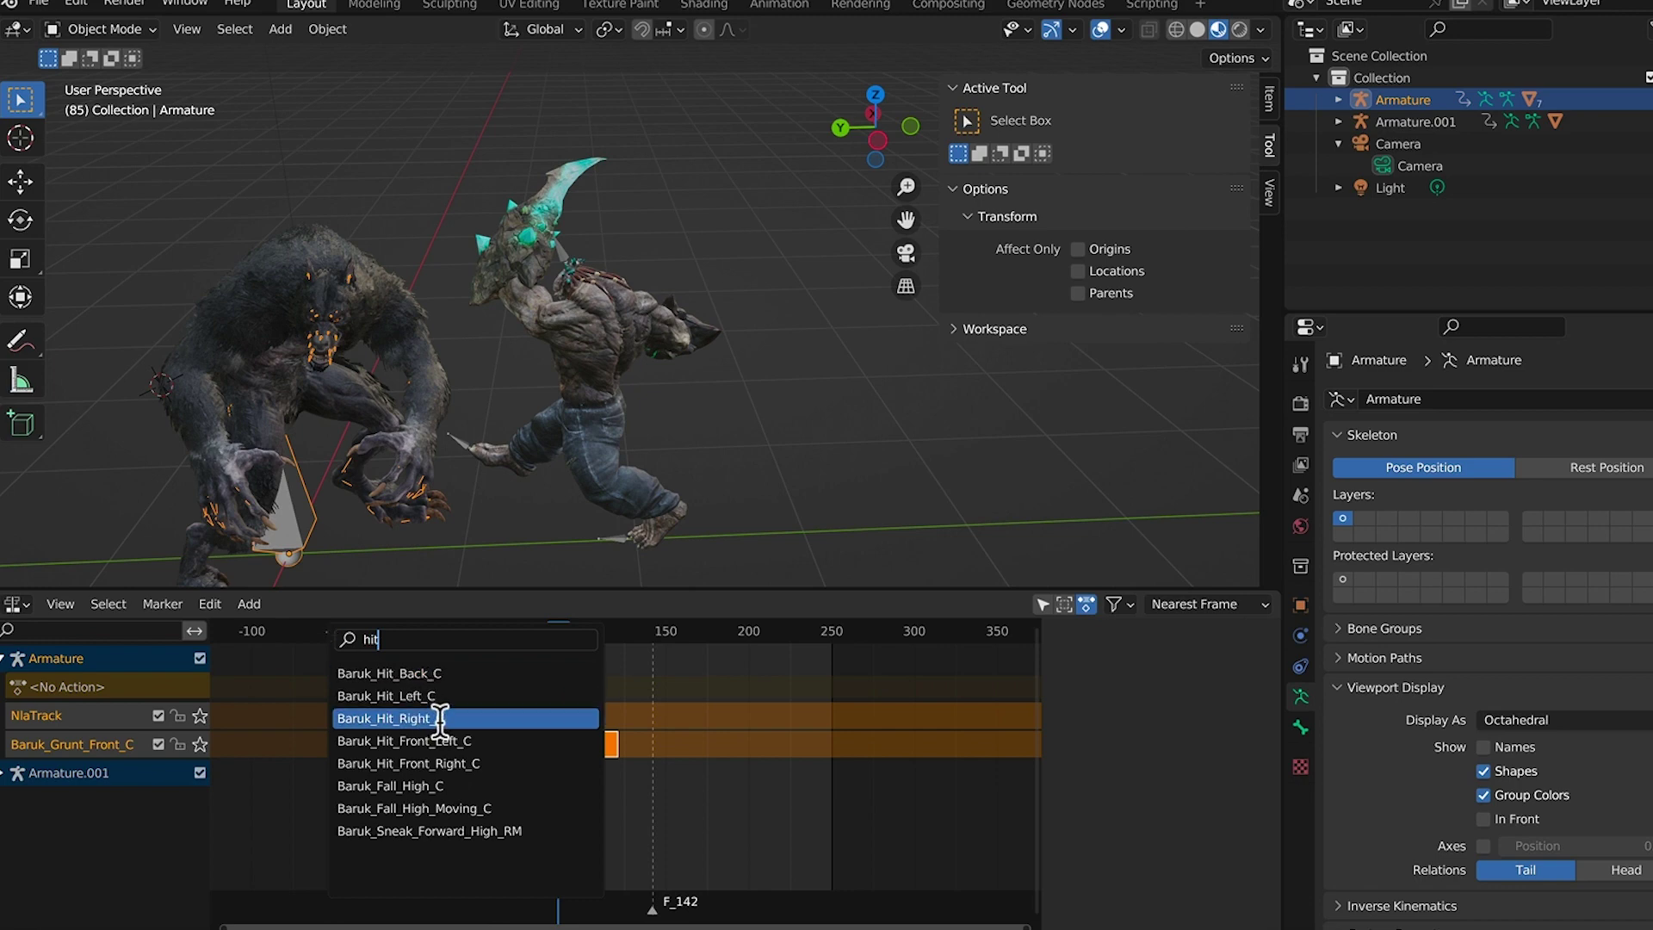
pyautogui.click(378, 718)
# Add a second Baruk_Hit_Left_C action strip to the werewolf's armature at frame 99
pyautogui.moveTo(562, 636)
pyautogui.mouseDown()
pyautogui.moveTo(545, 632)
pyautogui.moveTo(582, 636)
pyautogui.mouseUp()
pyautogui.click(249, 604)
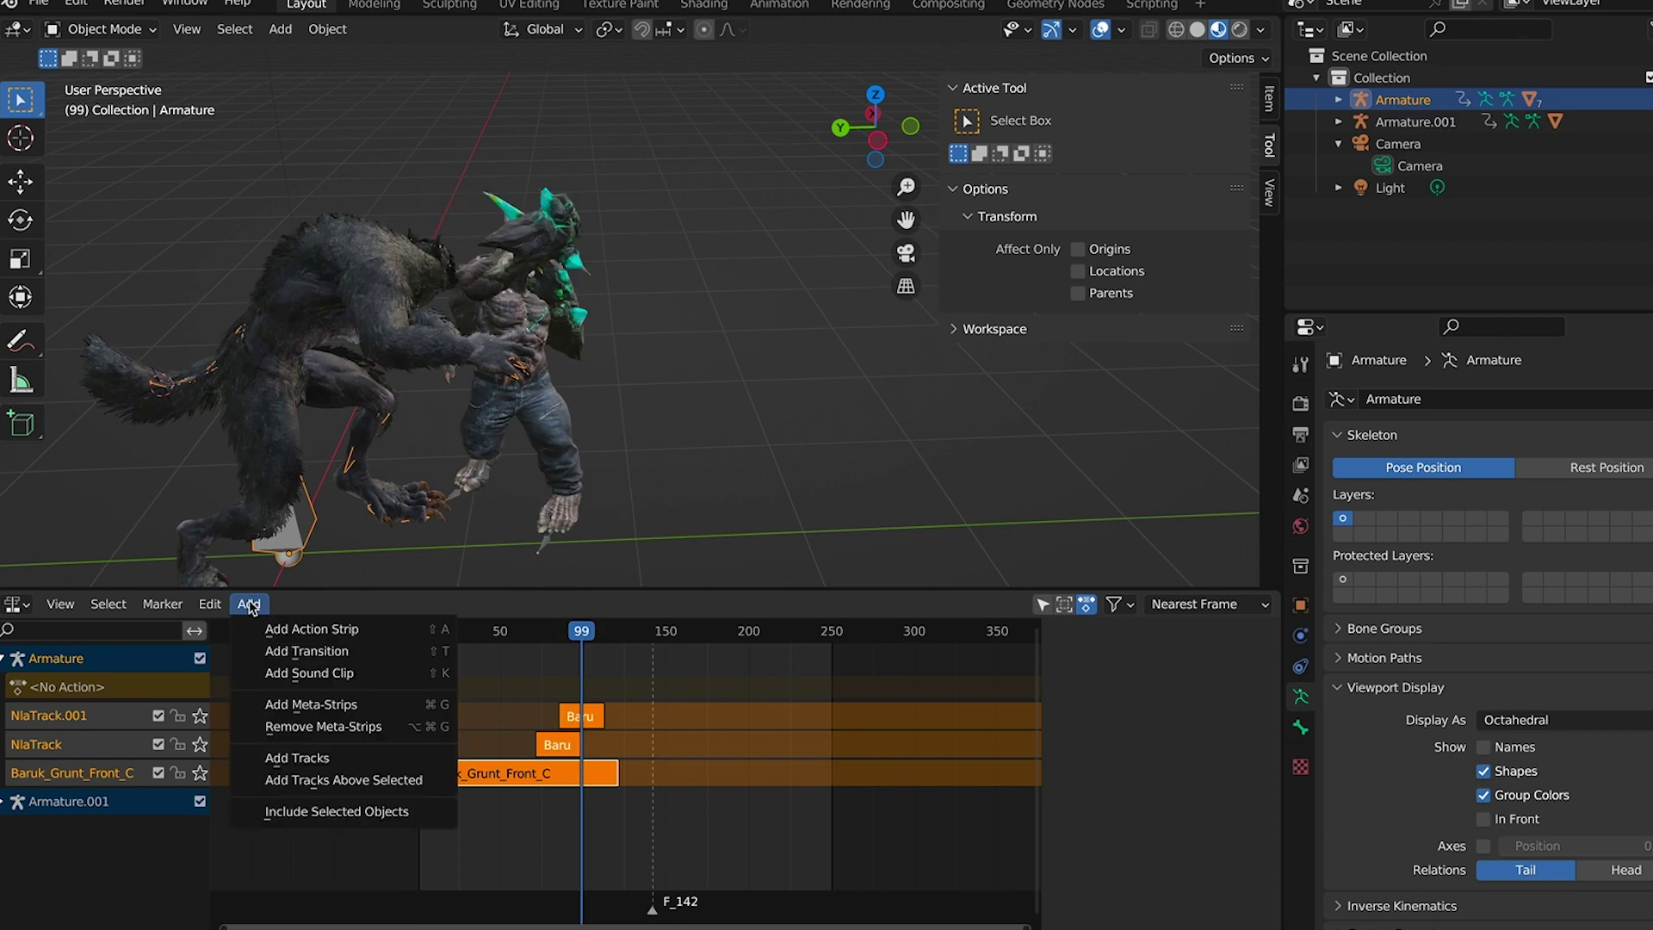
pyautogui.click(348, 631)
pyautogui.write('fall')
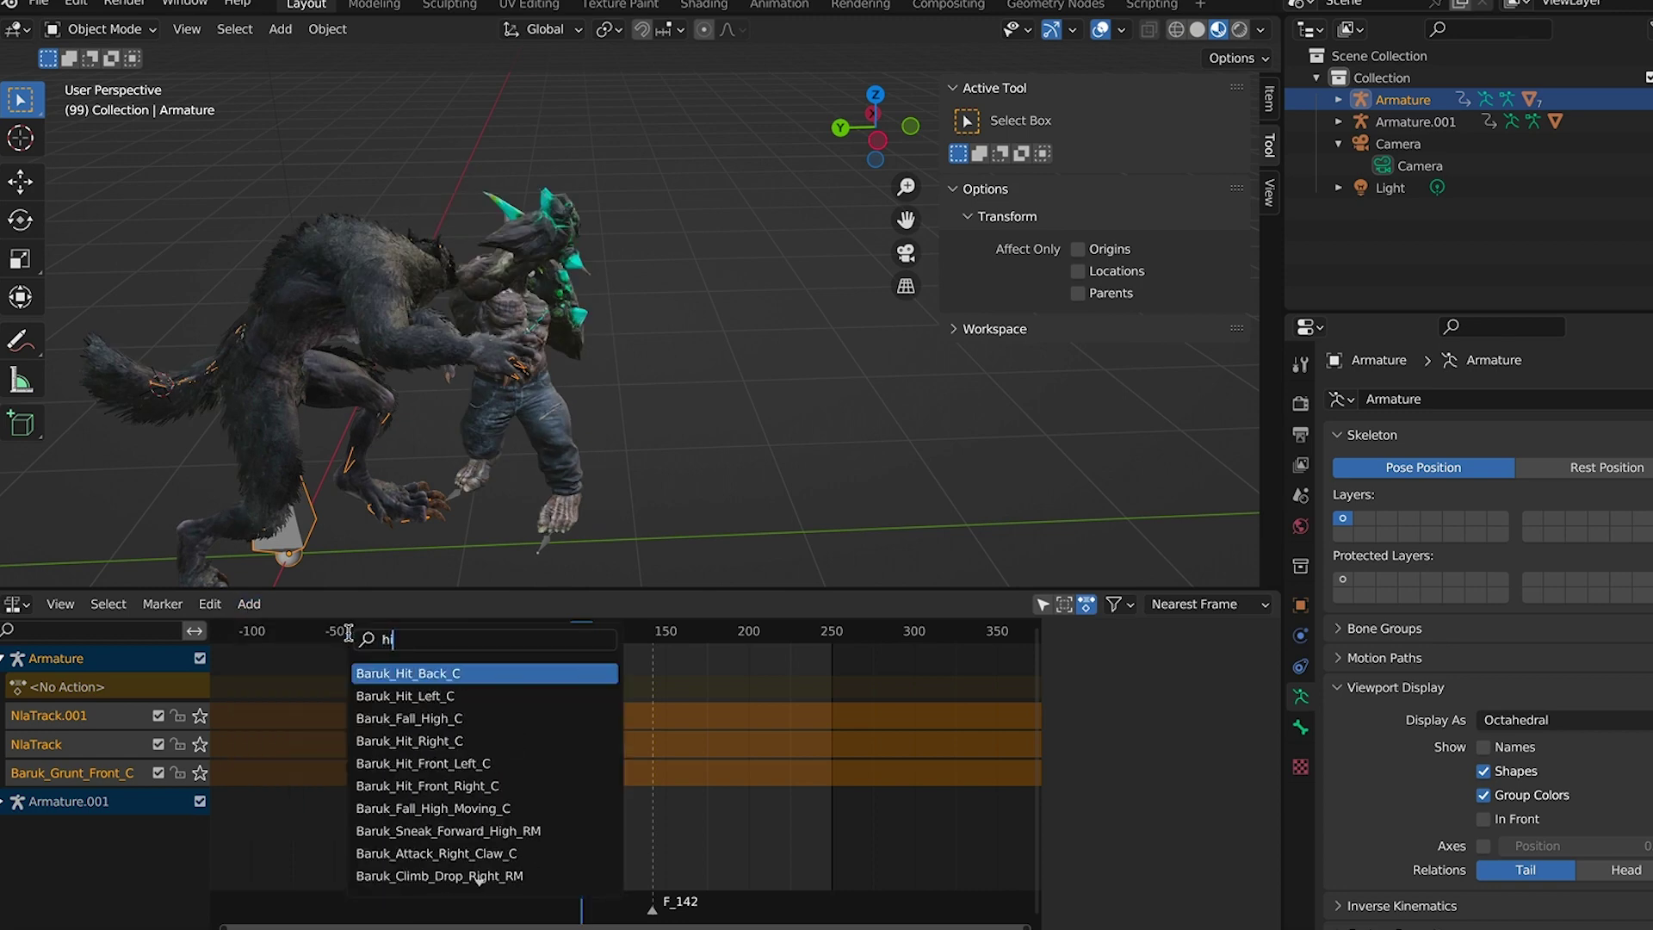
pyautogui.press('Return')
# Add a Baruk_Attack_Left_Claw action strip to the werewolf's armature at frame 118
pyautogui.moveTo(586, 632); pyautogui.dragTo(613, 634)
pyautogui.click(607, 717)
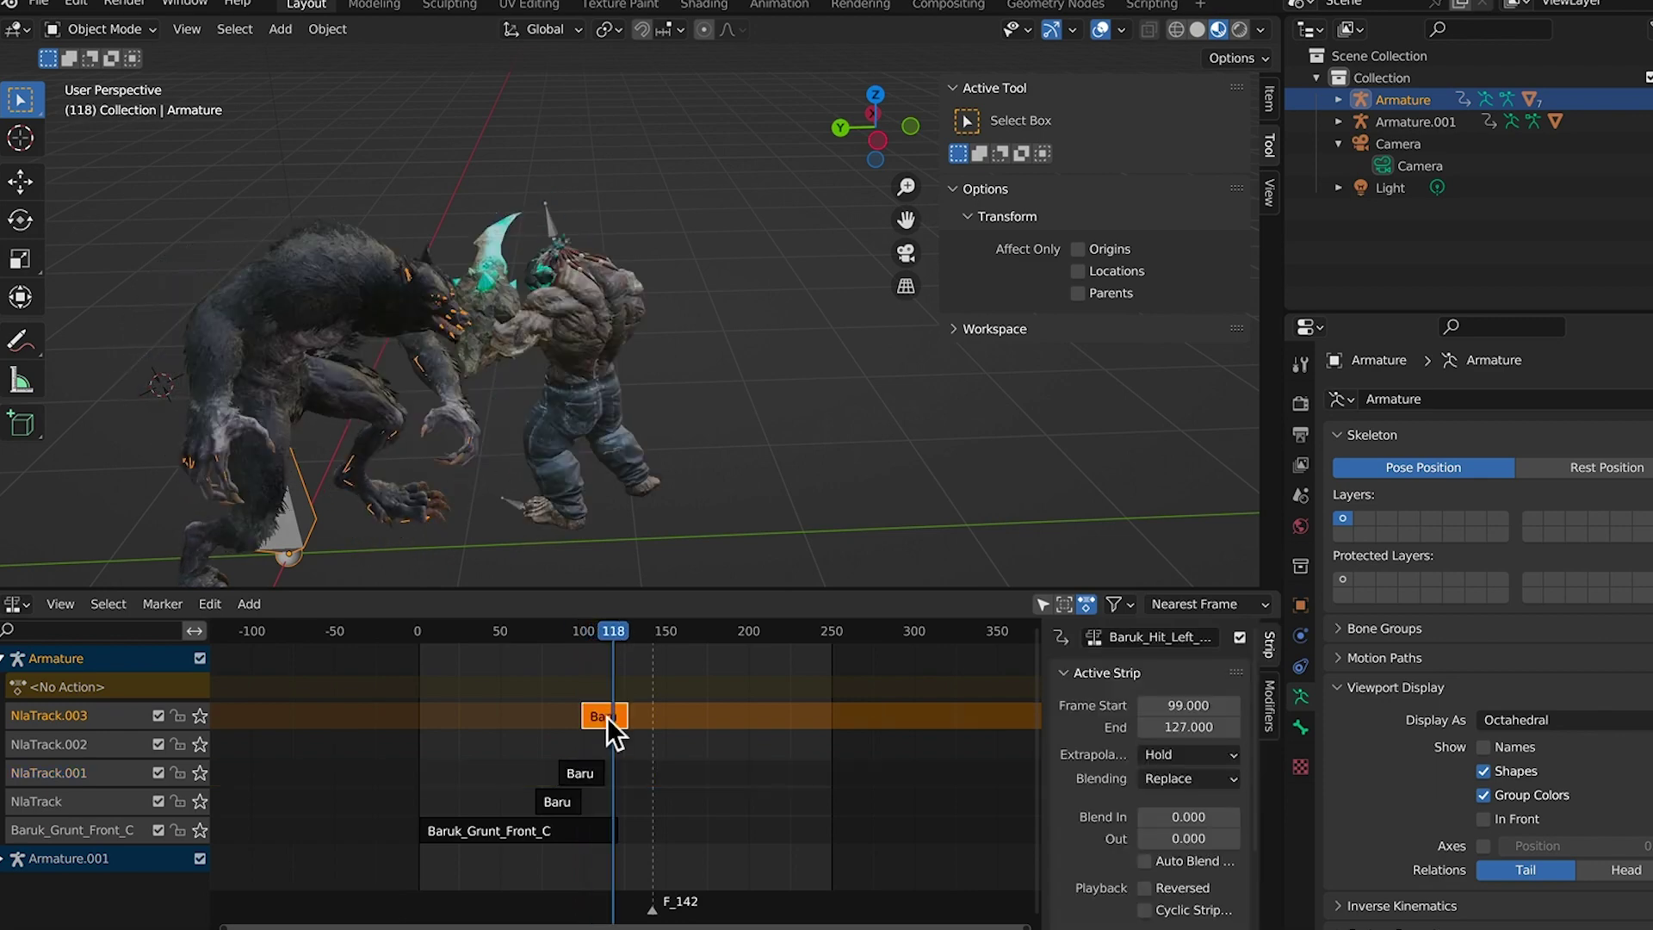
pyautogui.click(249, 604)
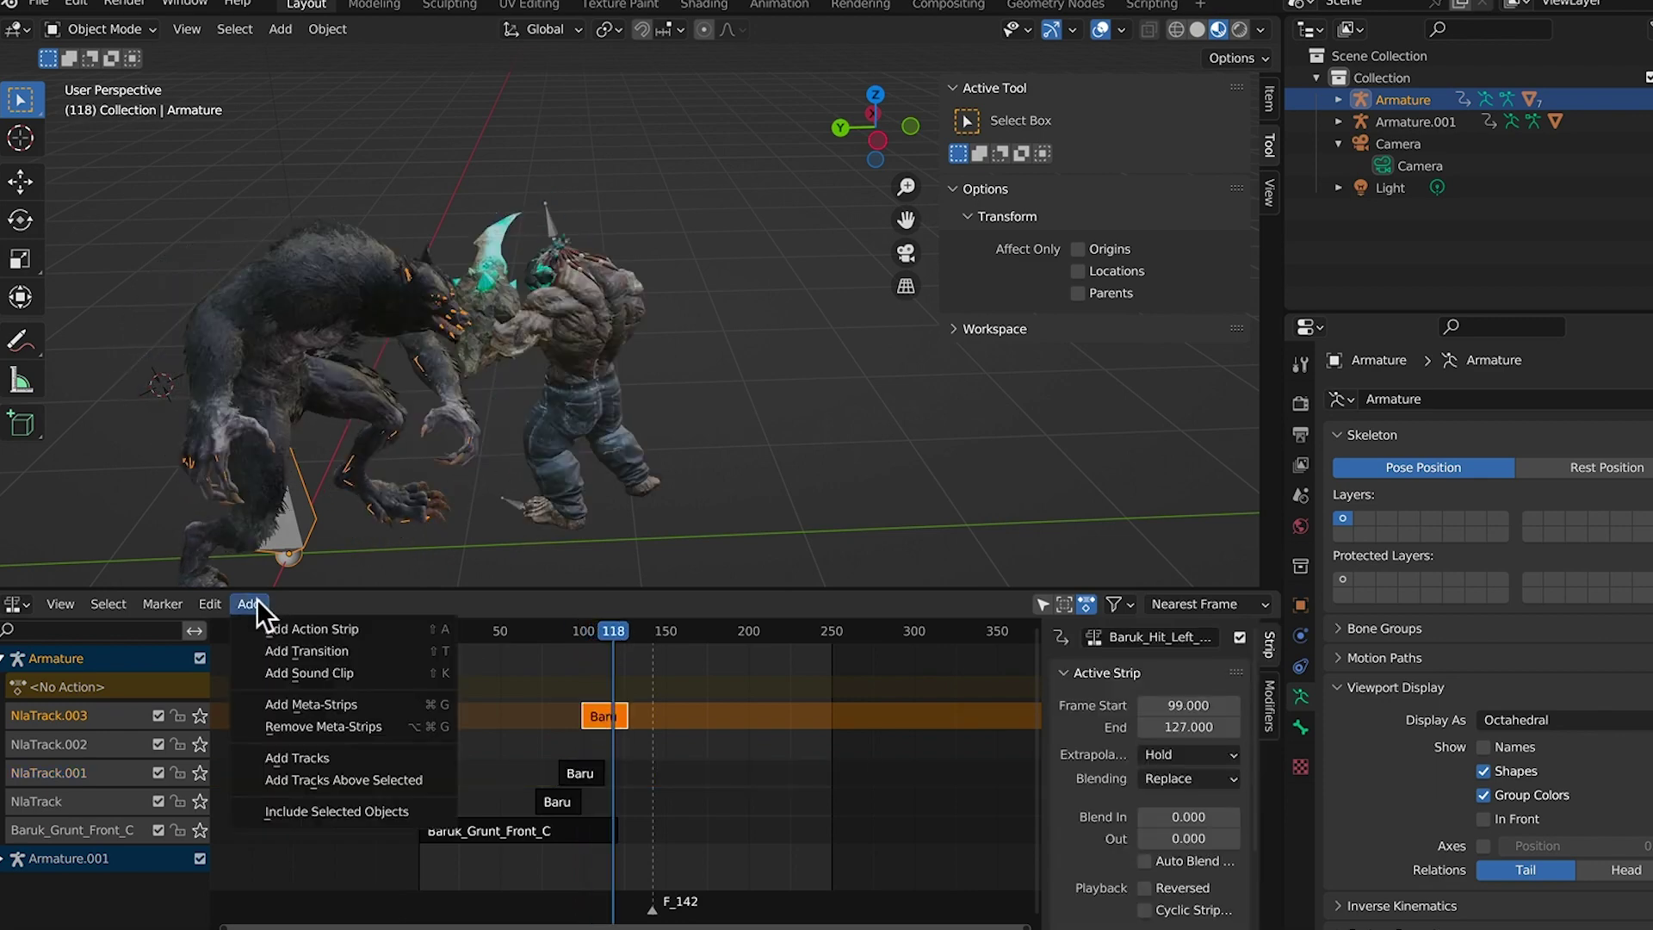
pyautogui.click(308, 628)
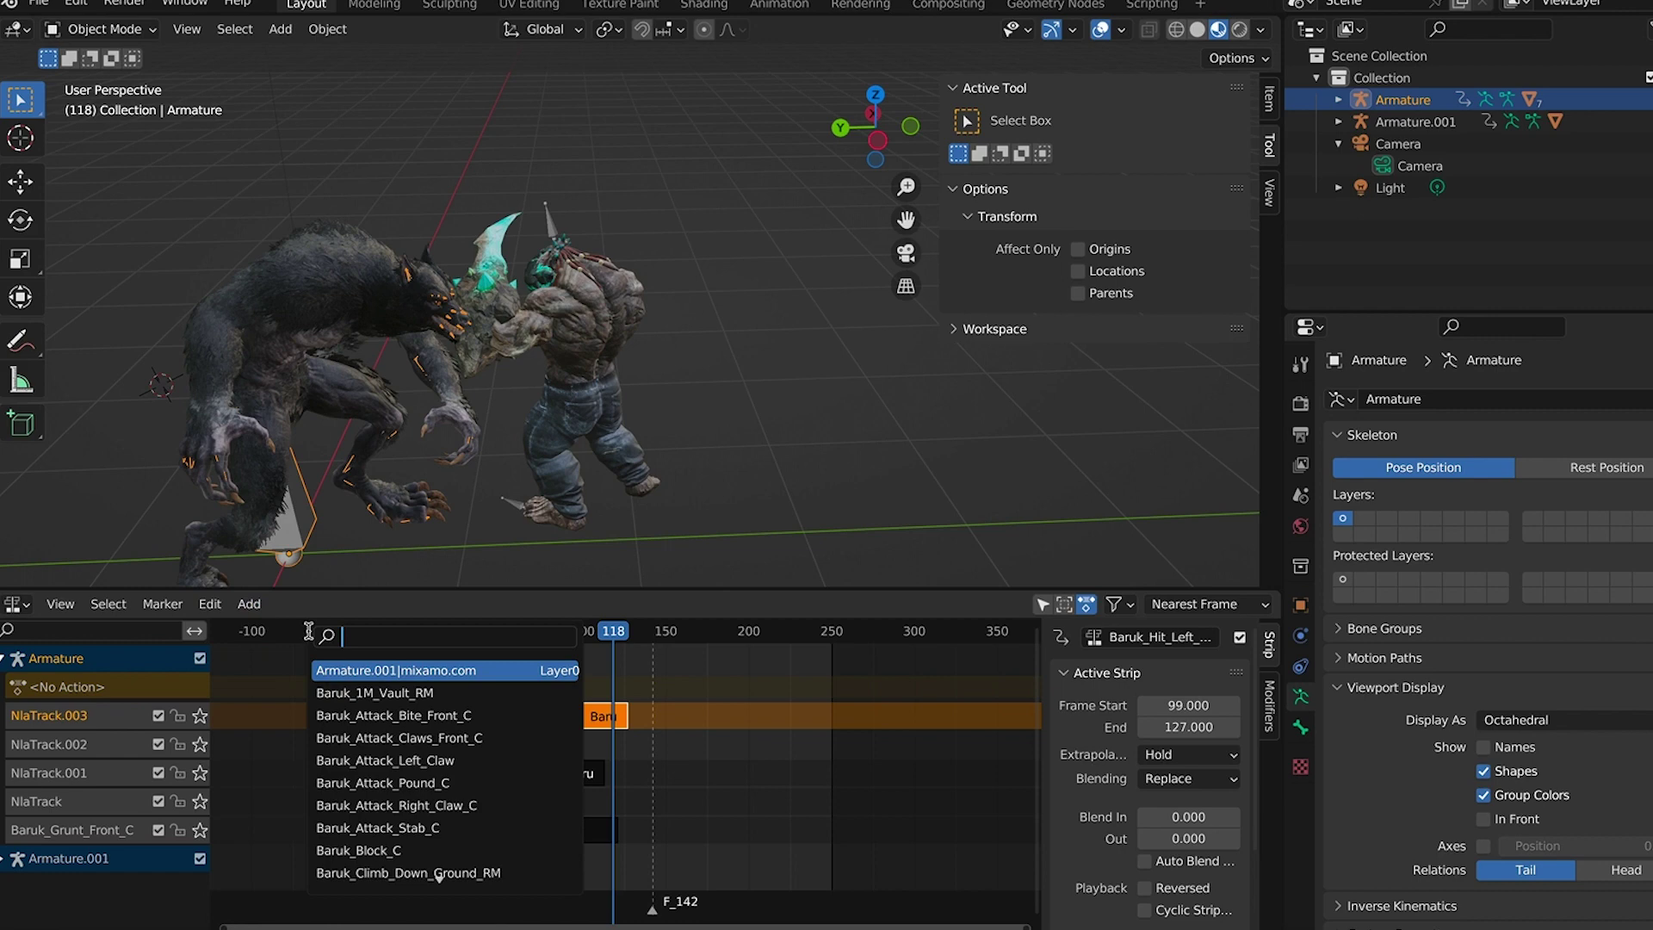
pyautogui.click(439, 716)
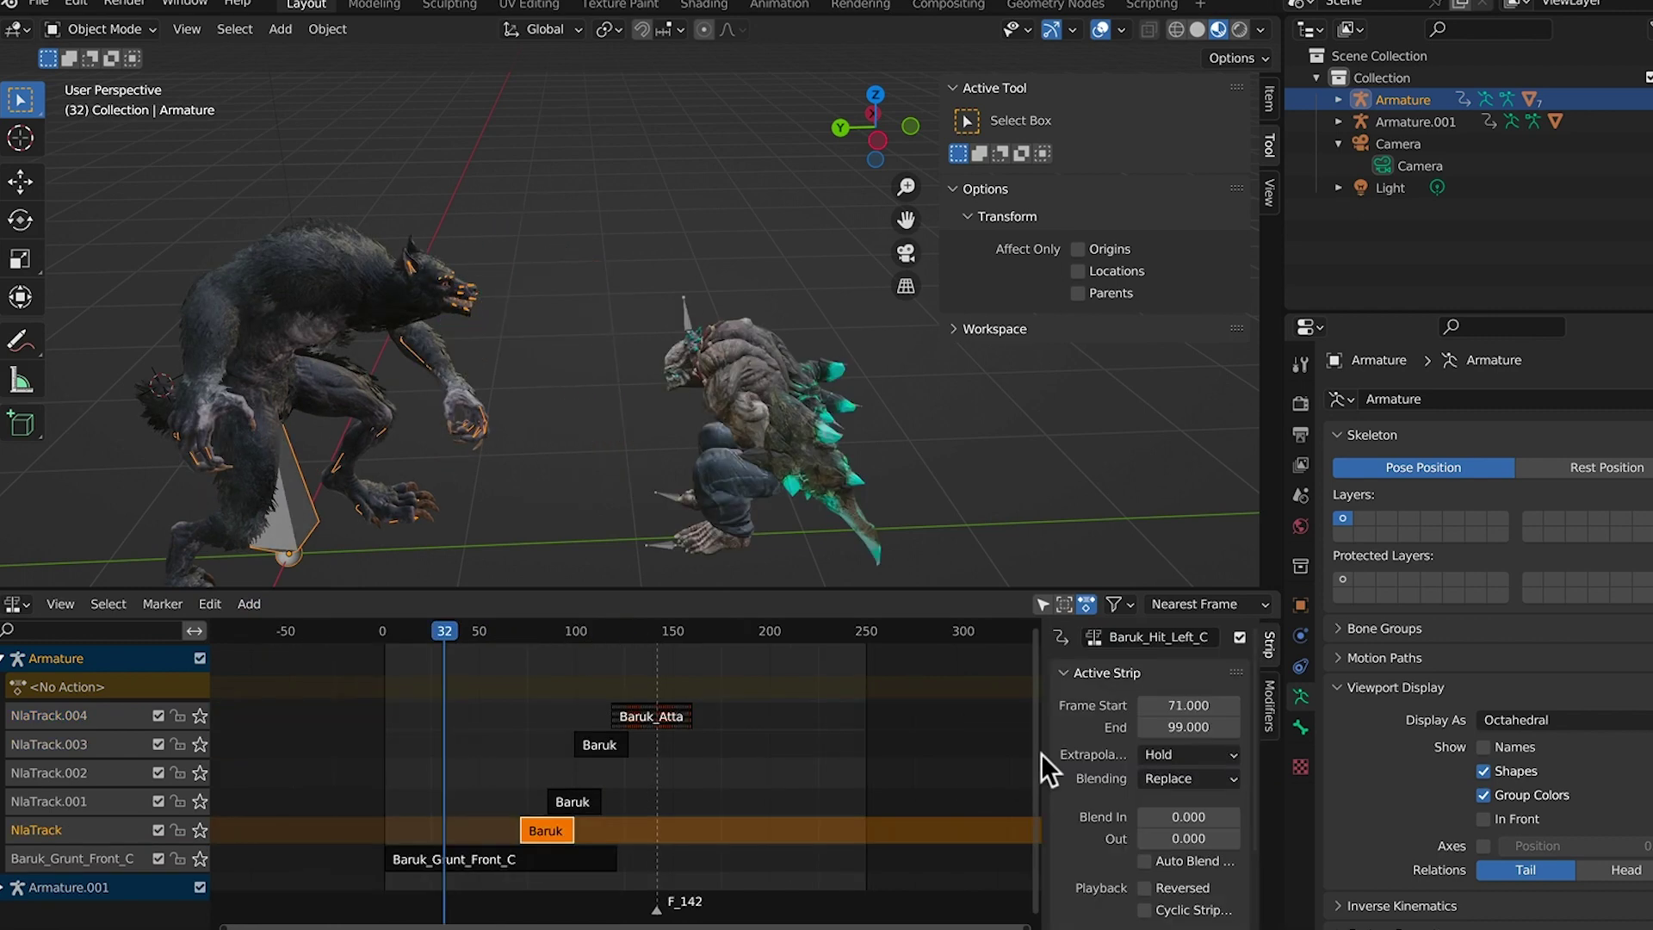
# Set the extrapolation to Nothing on the werewolf's three hit strips and the Baruk_Attack_Left_Claw strip
pyautogui.click(1179, 756)
pyautogui.click(1171, 794)
pyautogui.click(577, 801)
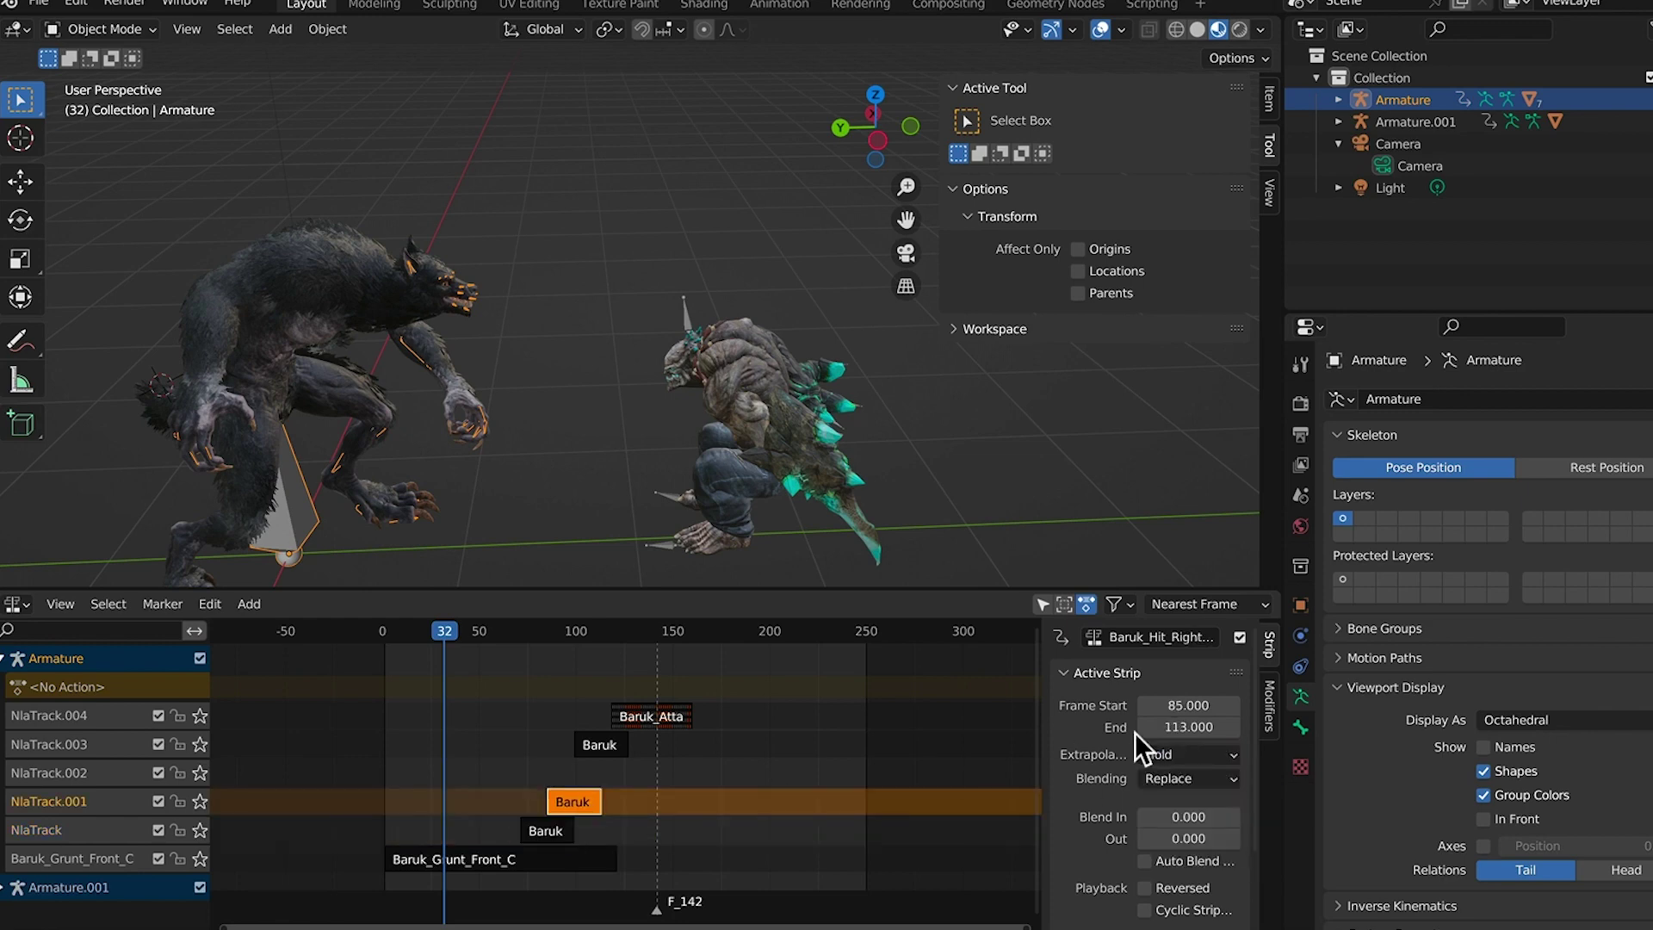
pyautogui.click(1171, 752)
pyautogui.click(1176, 785)
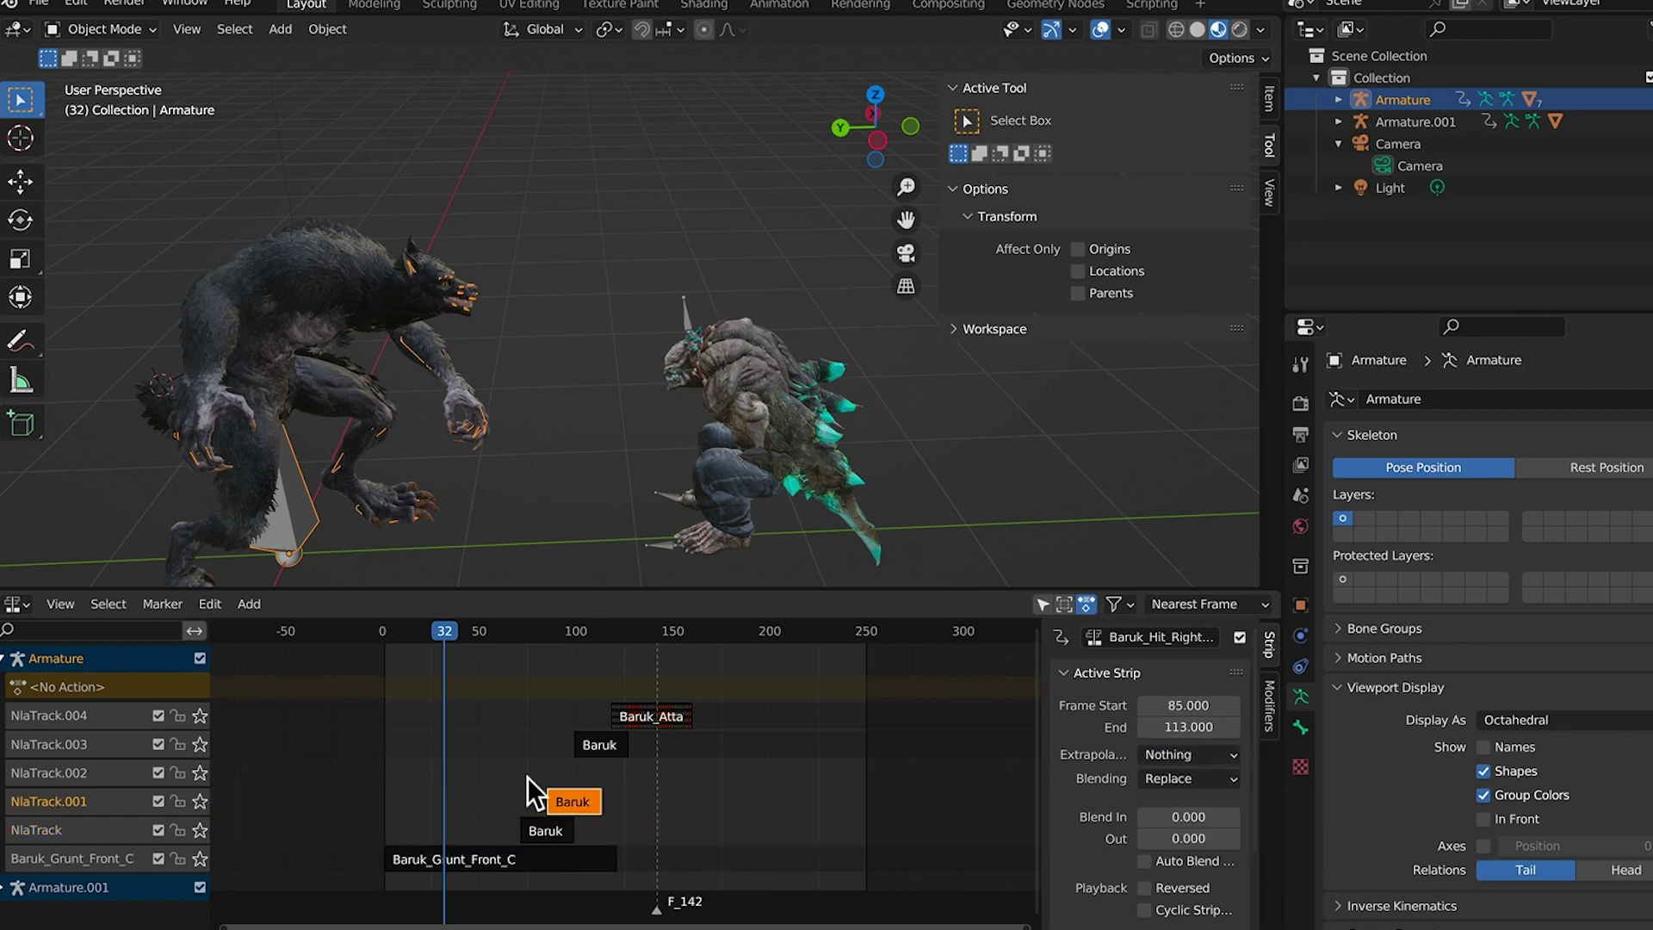
pyautogui.click(608, 744)
pyautogui.click(1183, 755)
pyautogui.click(1178, 787)
pyautogui.click(655, 715)
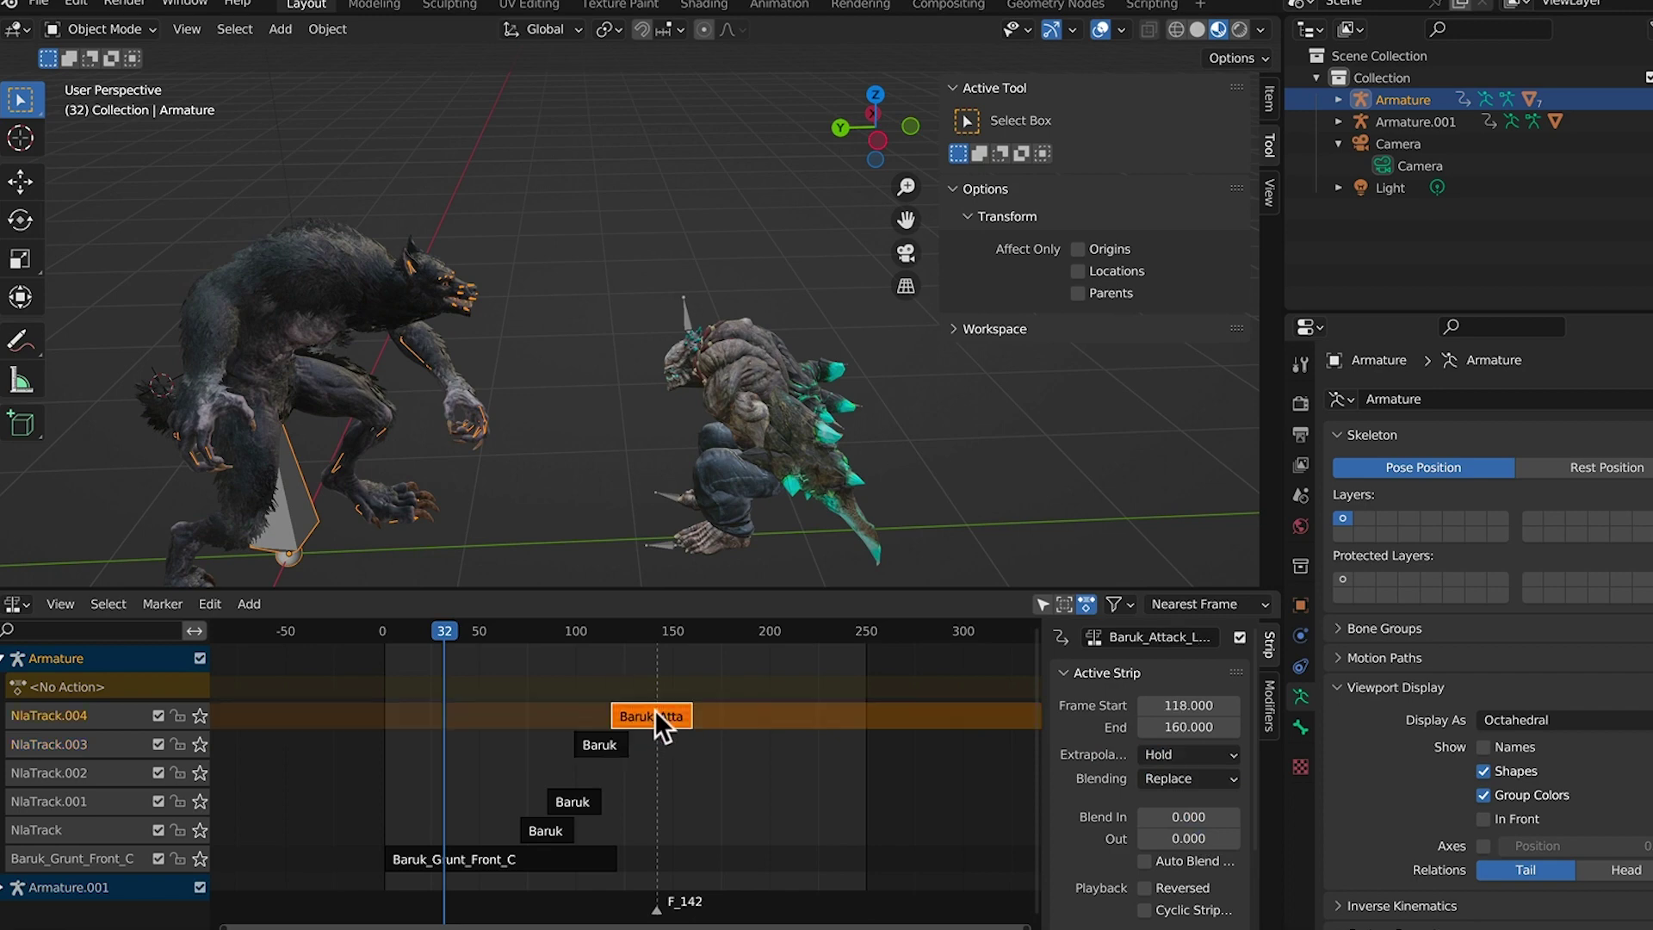
pyautogui.click(1183, 754)
pyautogui.click(1178, 782)
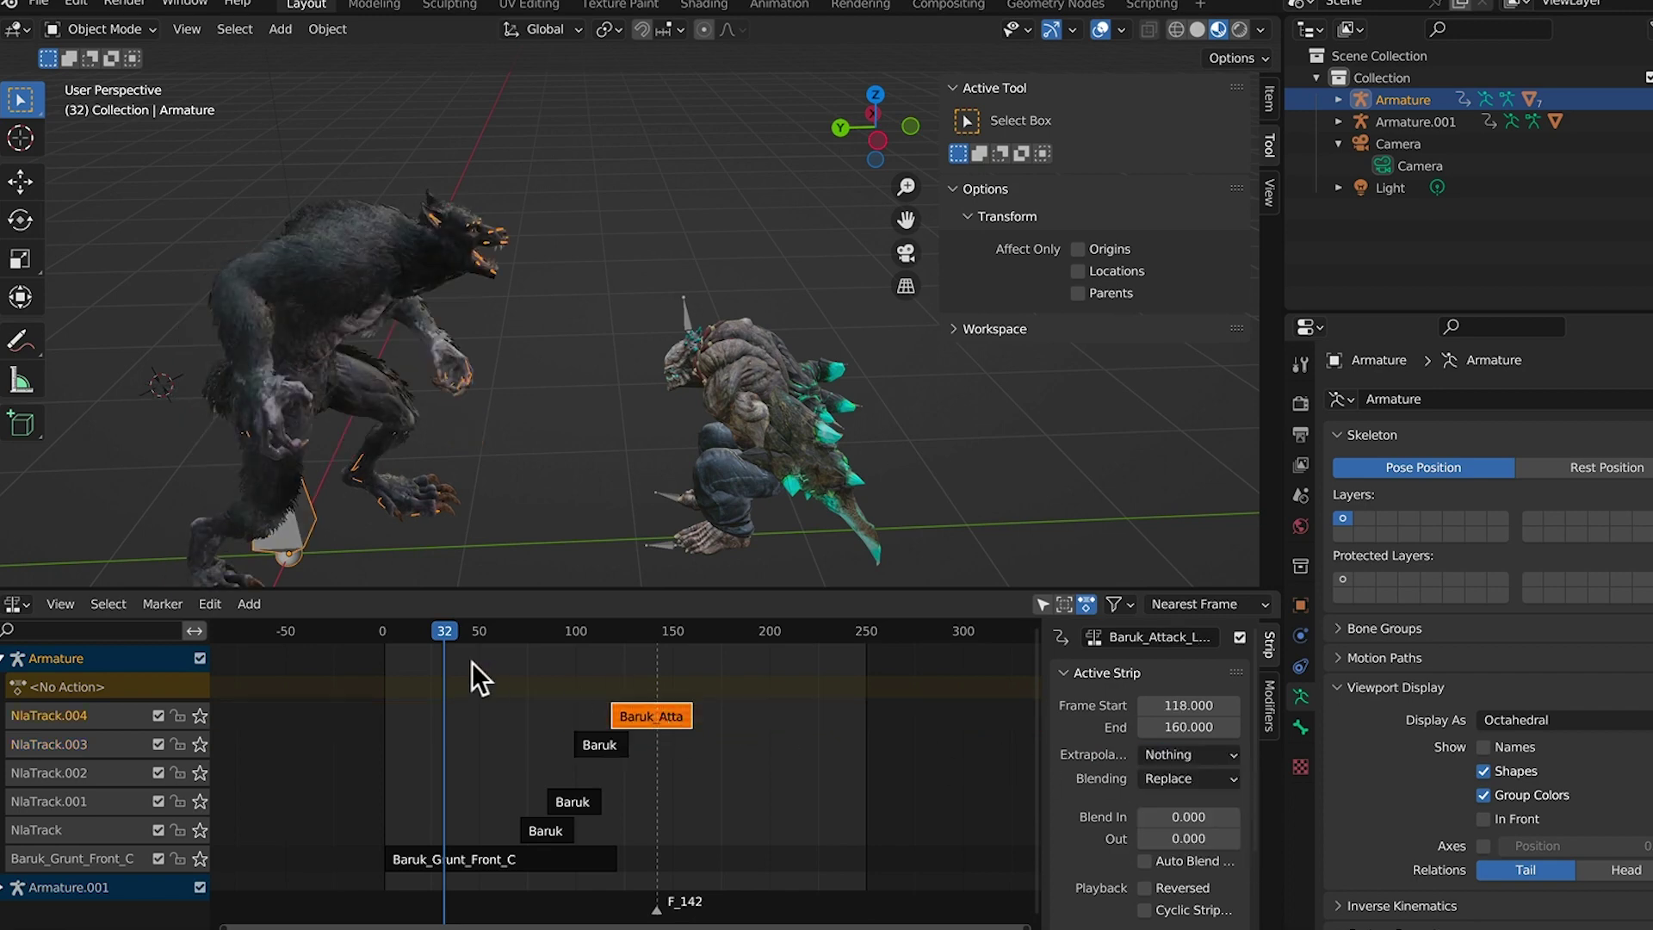
# Give the first Baruk_Hit_Left_C strip a blend-in of about 4.6 frames and add a blend-in to the Baruk_Hit_Right_C strip
pyautogui.moveTo(457, 634); pyautogui.dragTo(516, 689)
pyautogui.click(532, 830)
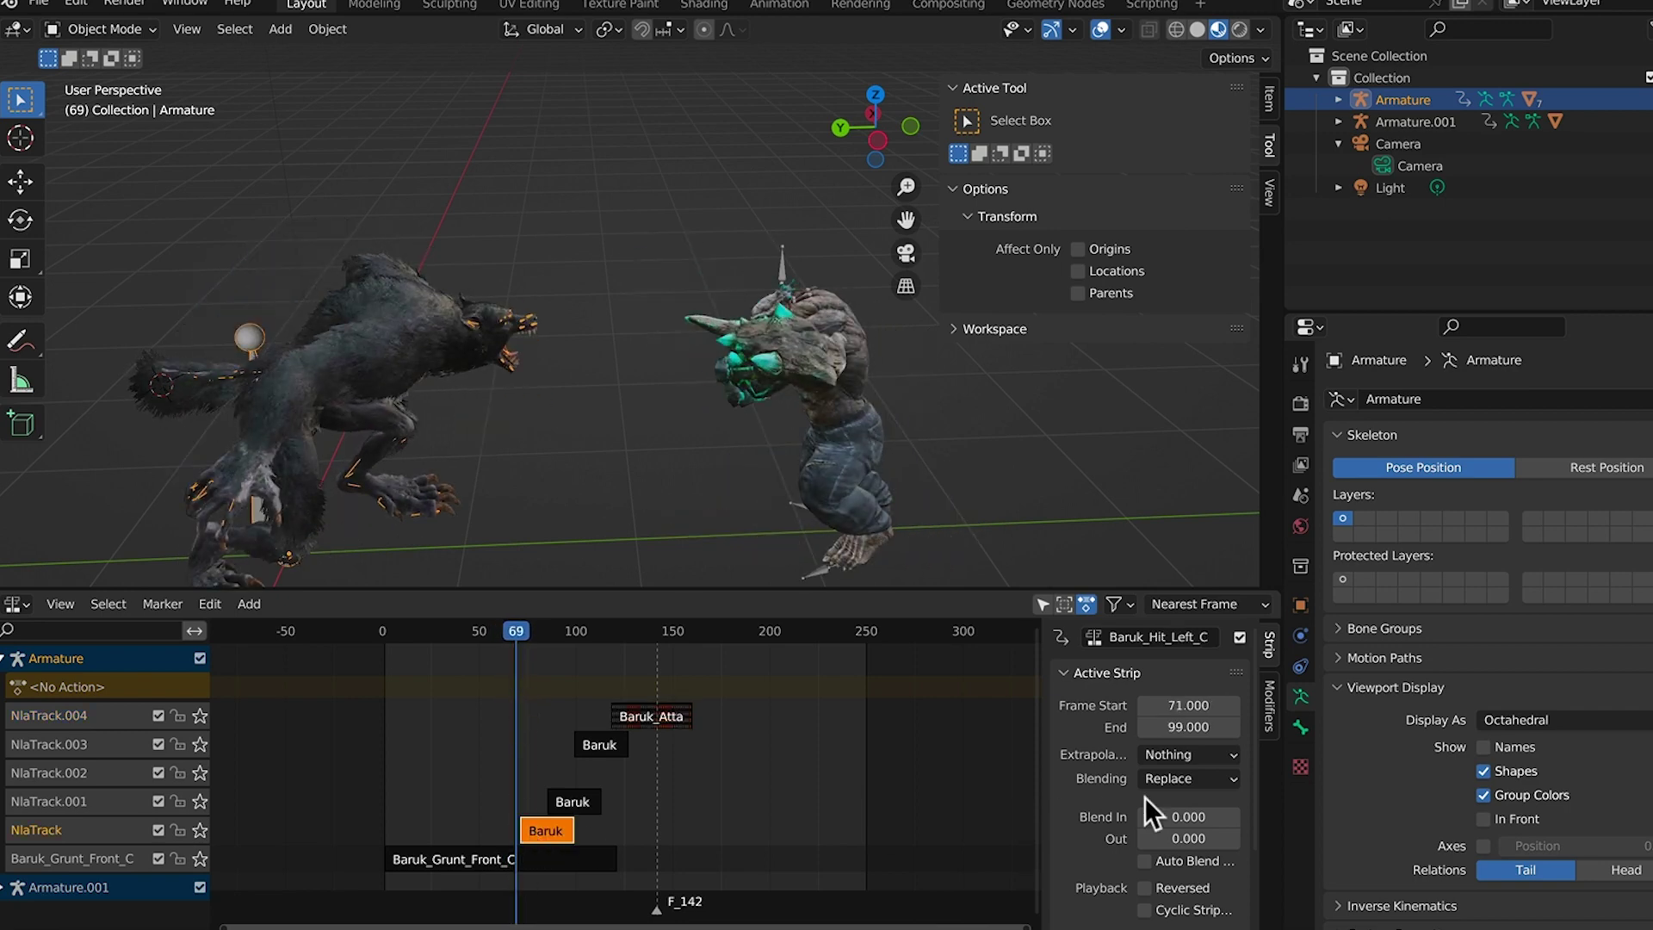
pyautogui.scroll(-1, 1216, 837)
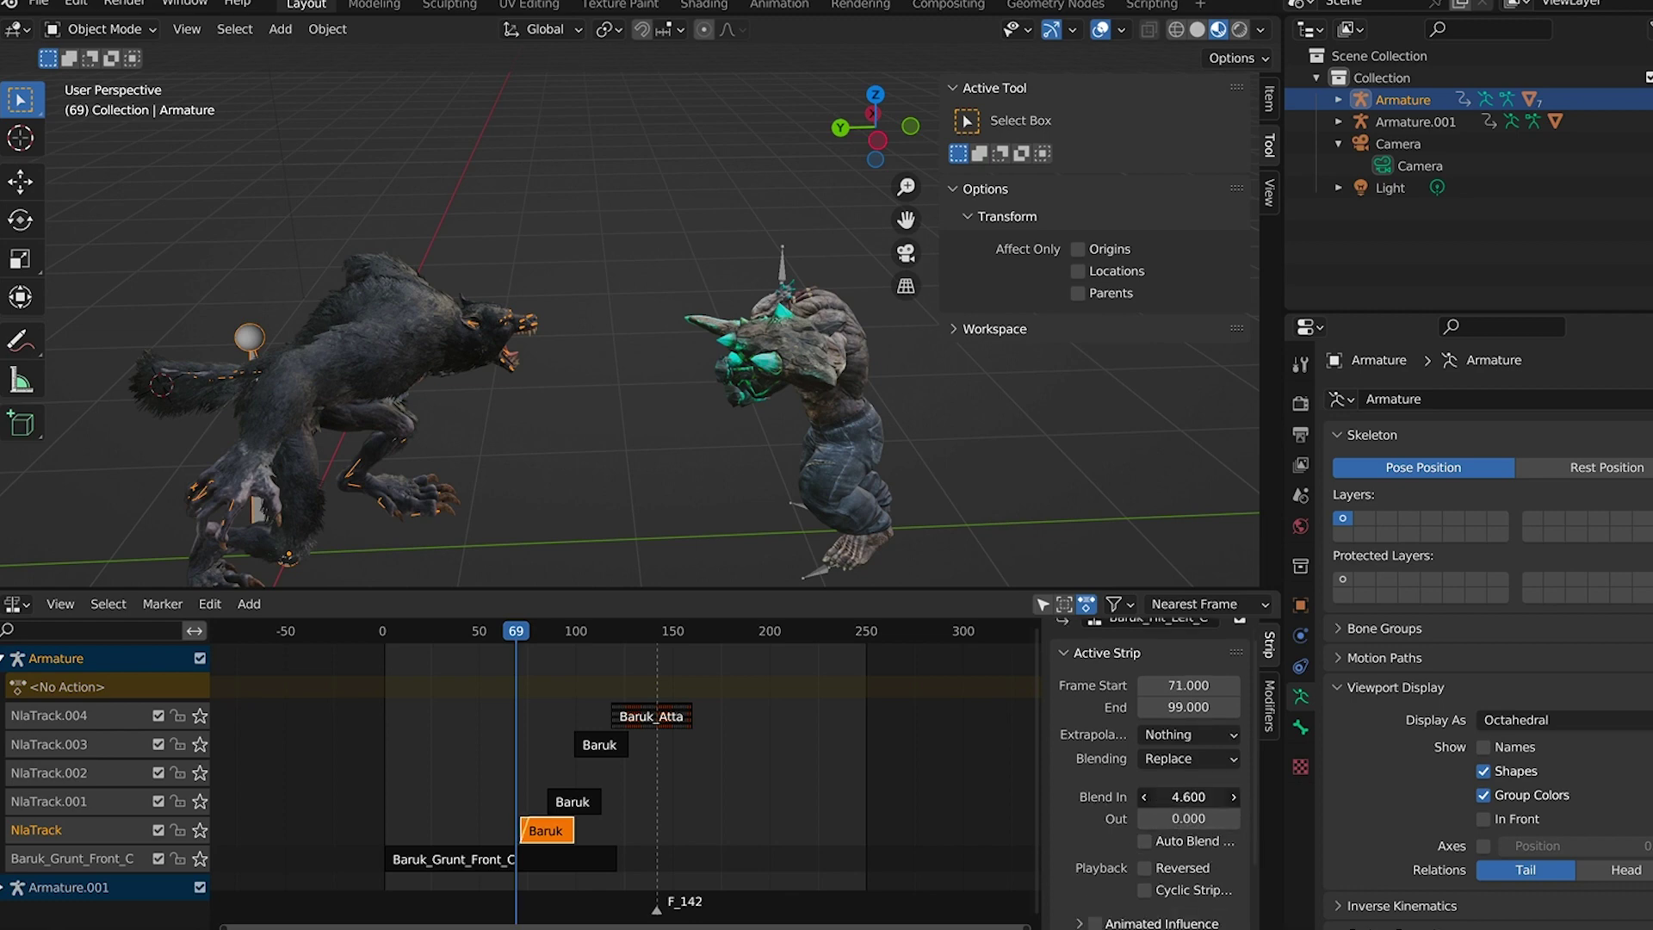
pyautogui.moveTo(519, 641)
pyautogui.mouseDown()
pyautogui.moveTo(507, 634)
pyautogui.moveTo(551, 651)
pyautogui.moveTo(548, 637)
pyautogui.mouseUp()
pyautogui.moveTo(1189, 797)
pyautogui.mouseDown()
pyautogui.moveTo(1222, 796)
pyautogui.moveTo(1206, 797)
pyautogui.mouseUp()
# Add a blend-in to the Baruk_Hit_Left_C strip at frame 99 and one of 6.2 frames to the Baruk_Attack_Left_Claw strip
pyautogui.moveTo(555, 621); pyautogui.dragTo(580, 633)
pyautogui.click(594, 740)
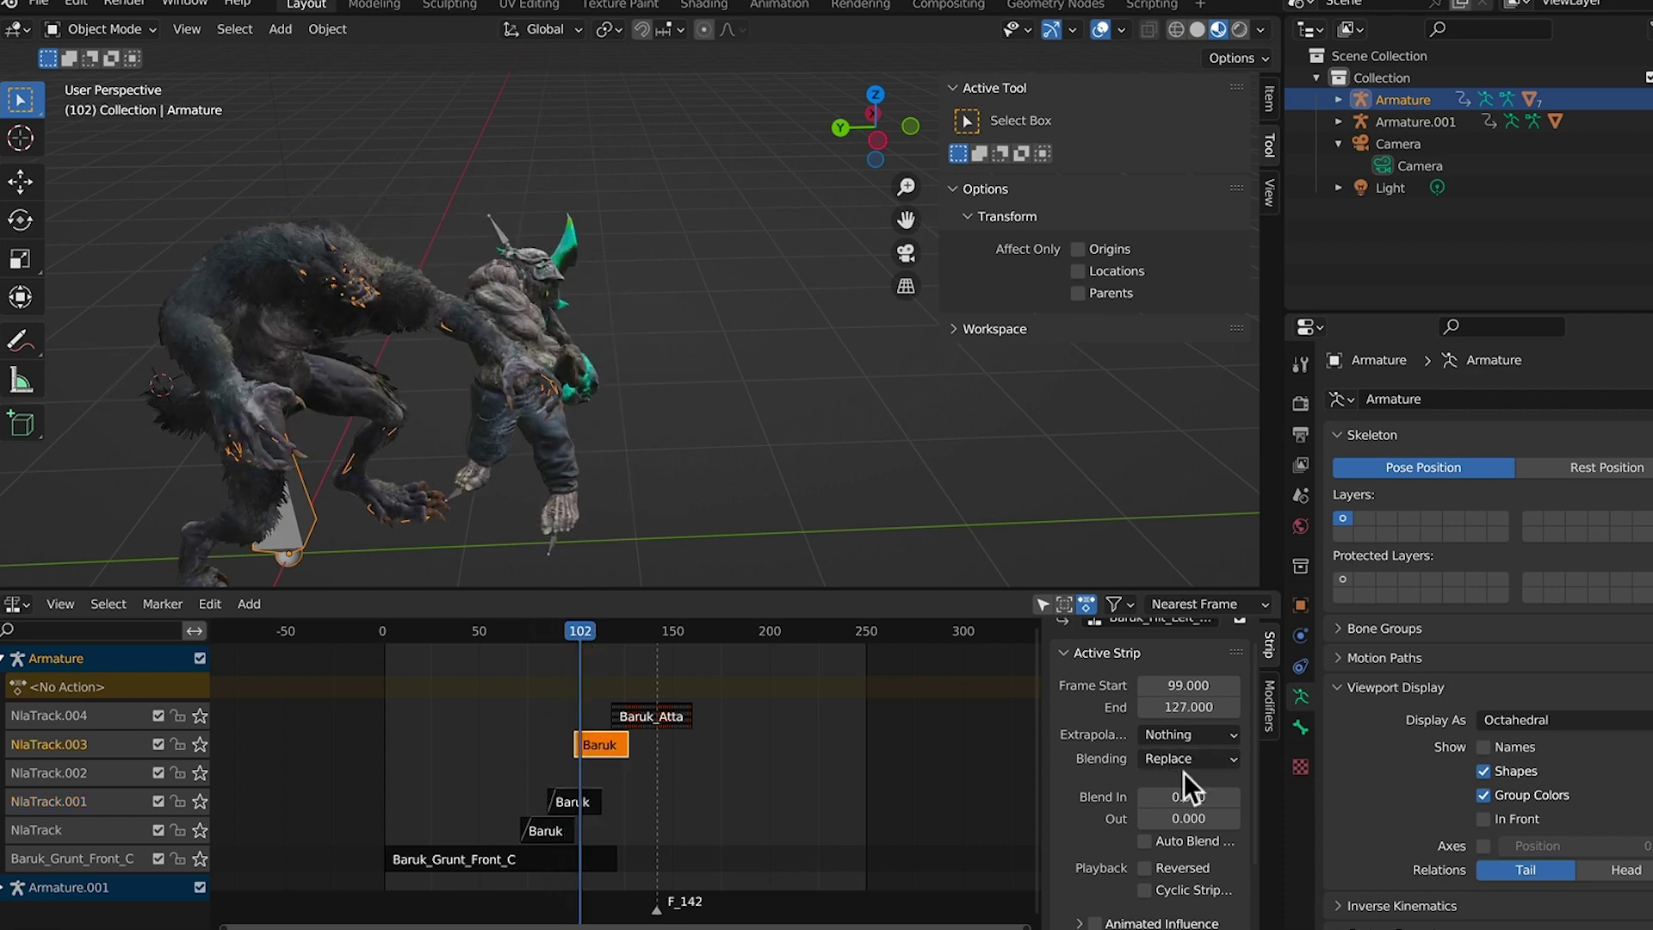
pyautogui.moveTo(1188, 797); pyautogui.dragTo(1223, 796)
pyautogui.click(582, 629)
pyautogui.moveTo(582, 628); pyautogui.dragTo(617, 639)
pyautogui.click(637, 718)
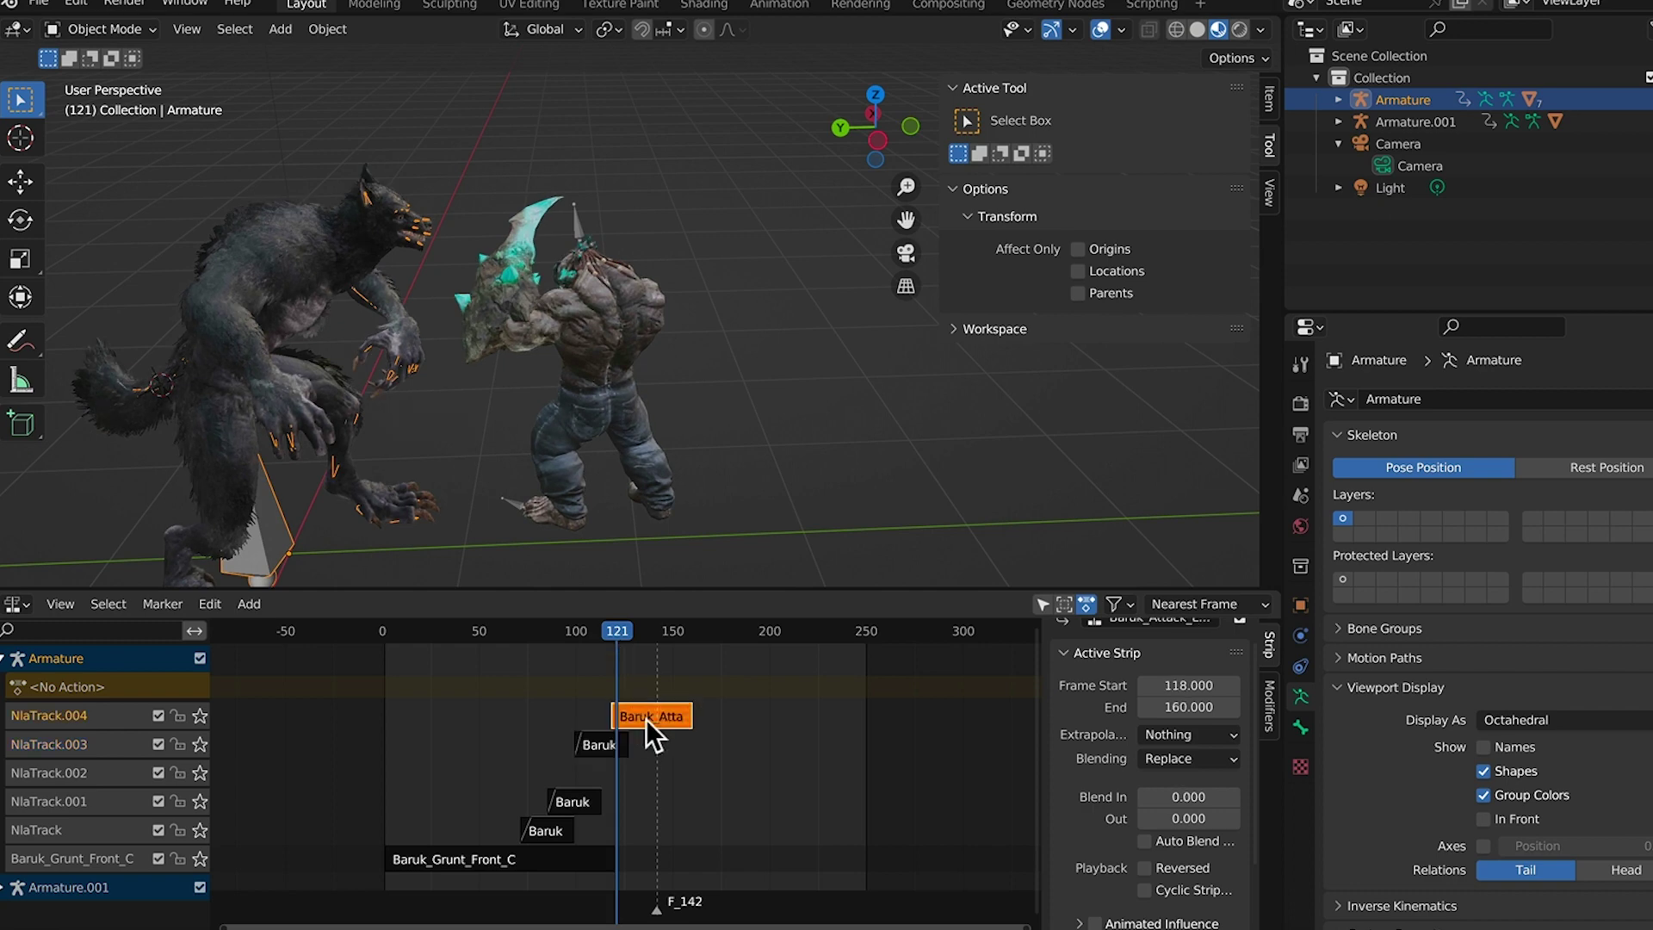
pyautogui.moveTo(1178, 803)
pyautogui.mouseDown()
pyautogui.moveTo(1209, 803)
pyautogui.moveTo(1150, 804)
pyautogui.mouseUp()
# Scrub the blended motion between frames 59 and 75 and expand the Action Clip settings of the Baruk_Grunt_Front_C strip
pyautogui.moveTo(606, 626); pyautogui.dragTo(504, 694)
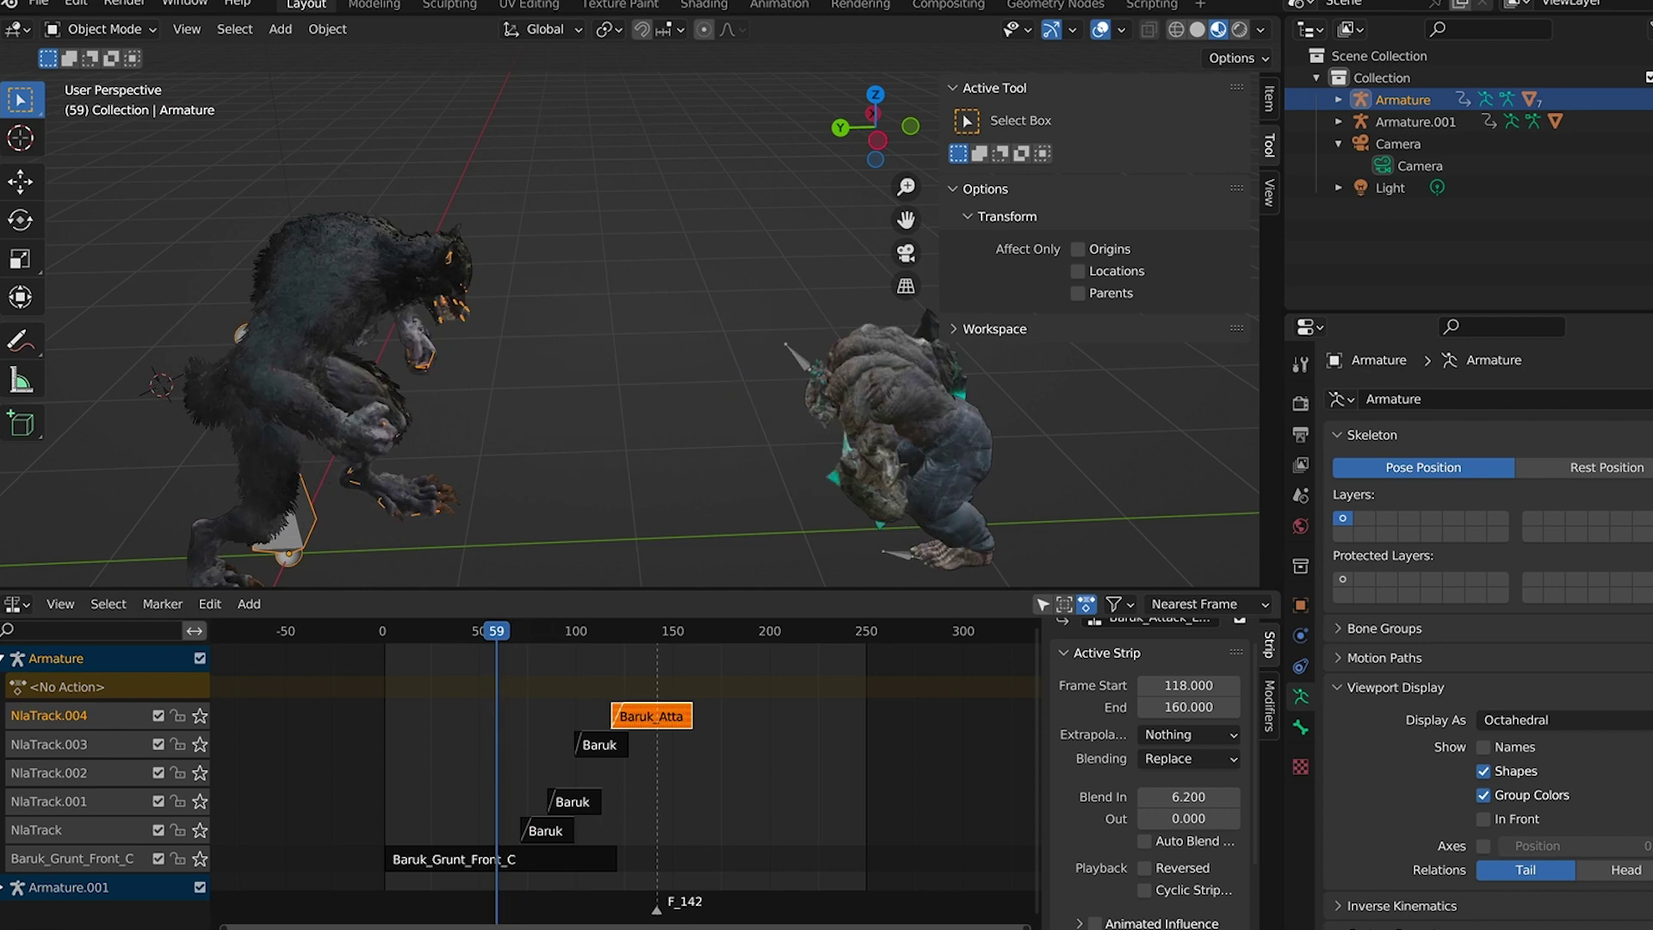
pyautogui.click(512, 859)
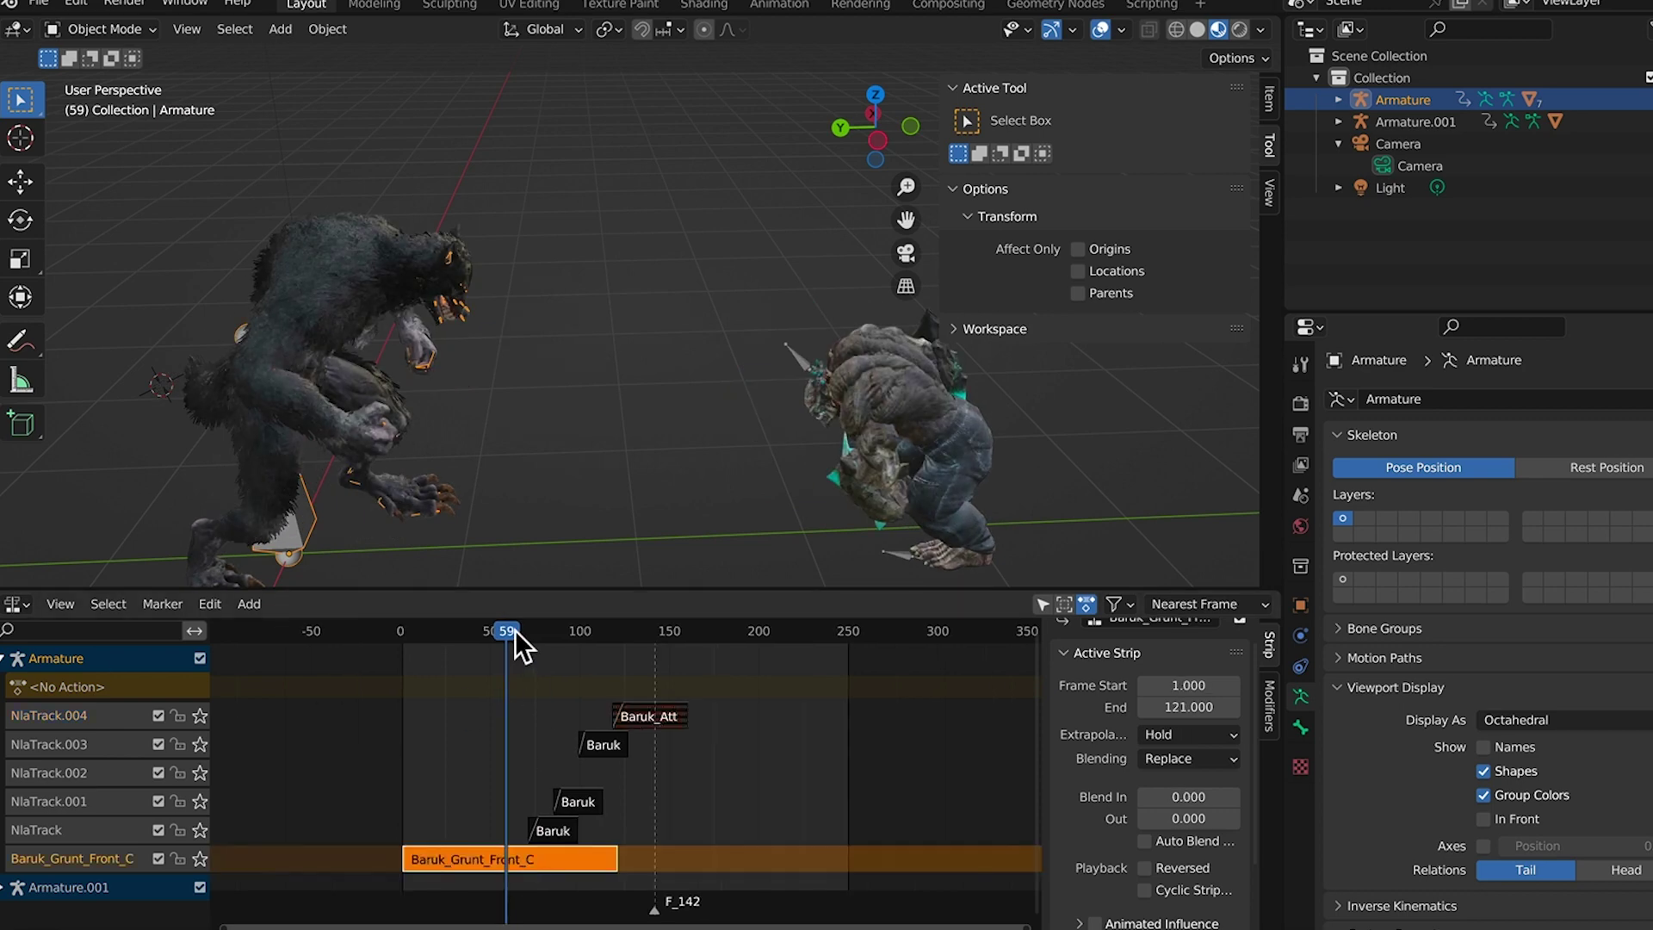
pyautogui.moveTo(506, 634); pyautogui.dragTo(534, 686)
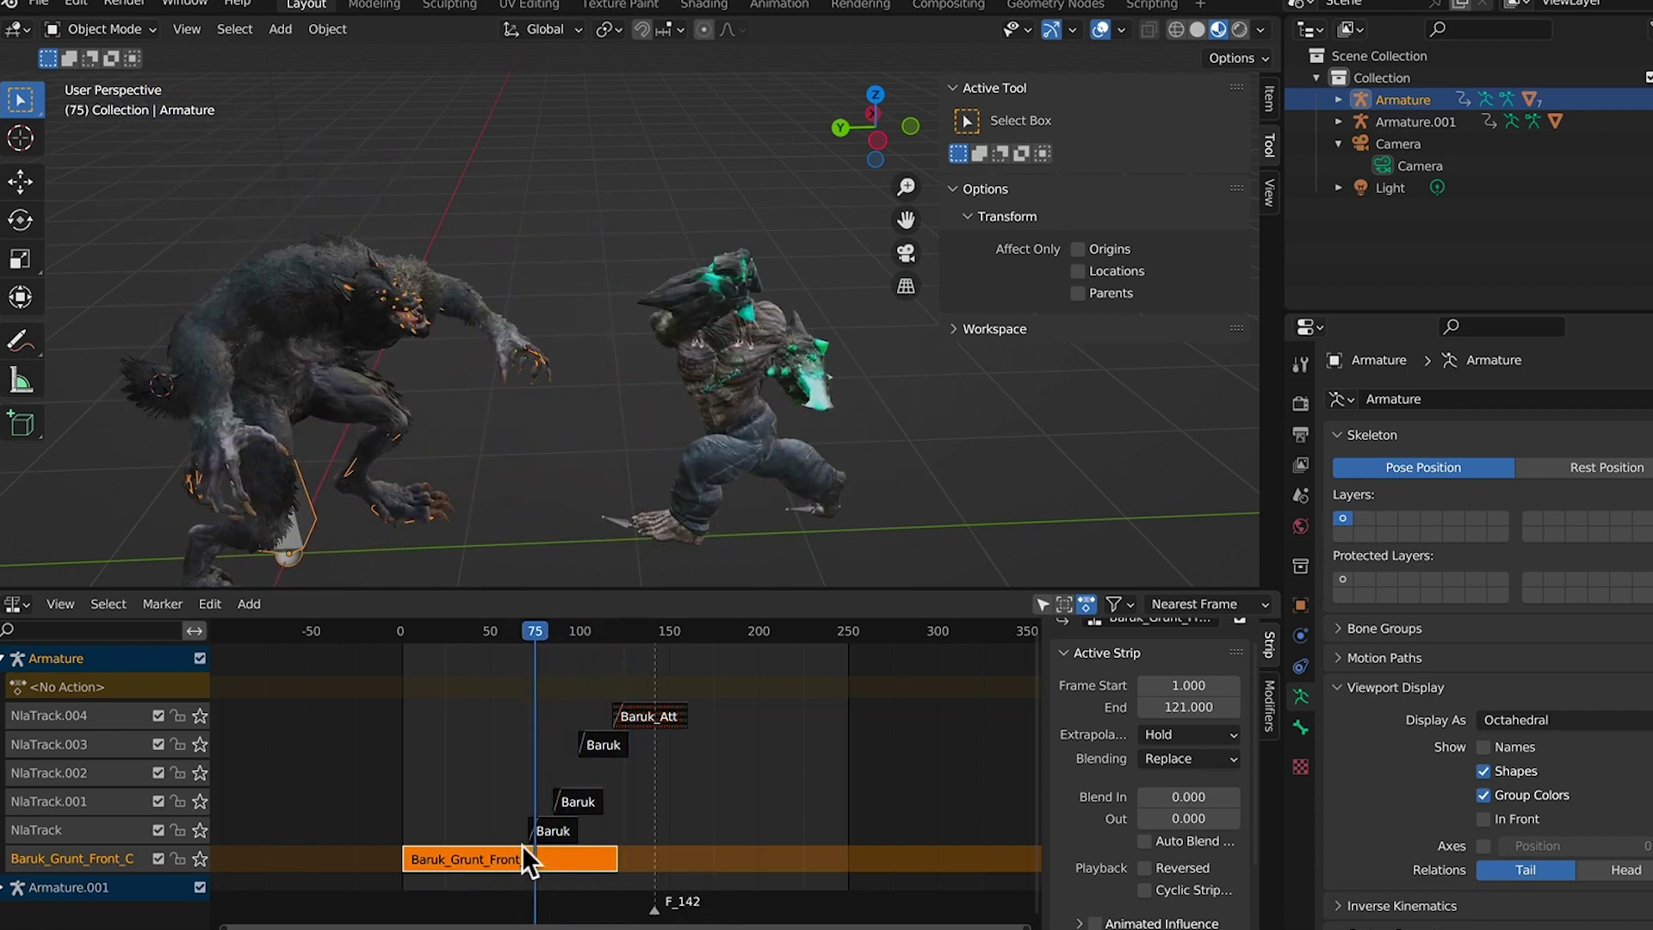
pyautogui.scroll(-3, 1197, 866)
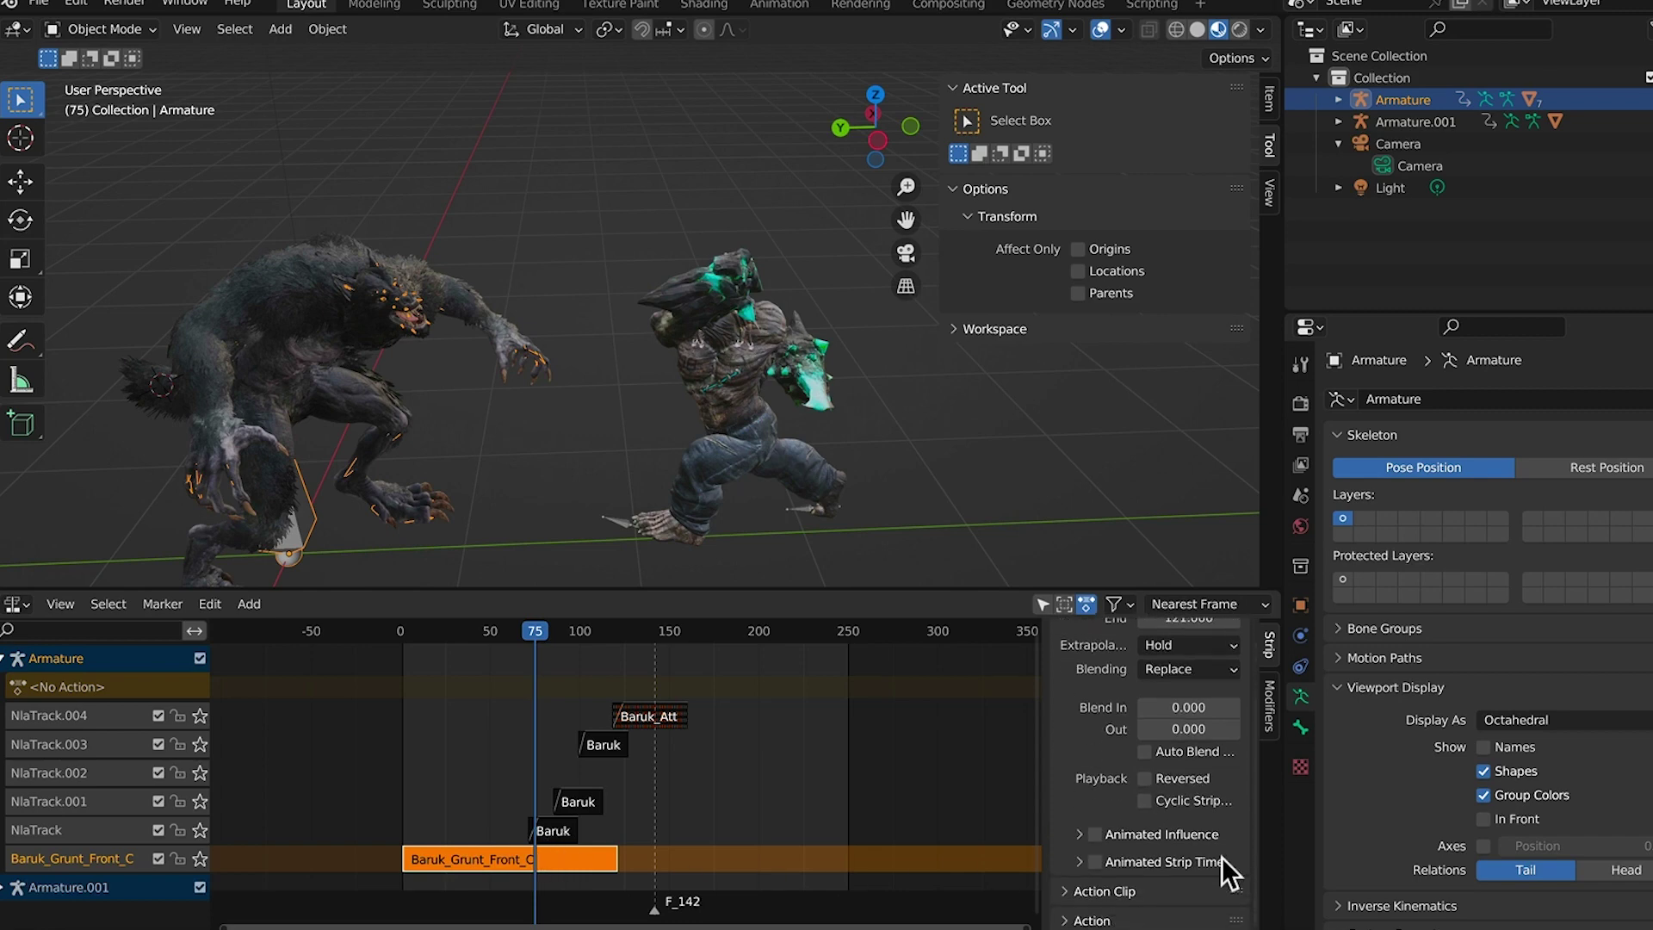
pyautogui.click(1068, 892)
pyautogui.scroll(-3, 1214, 869)
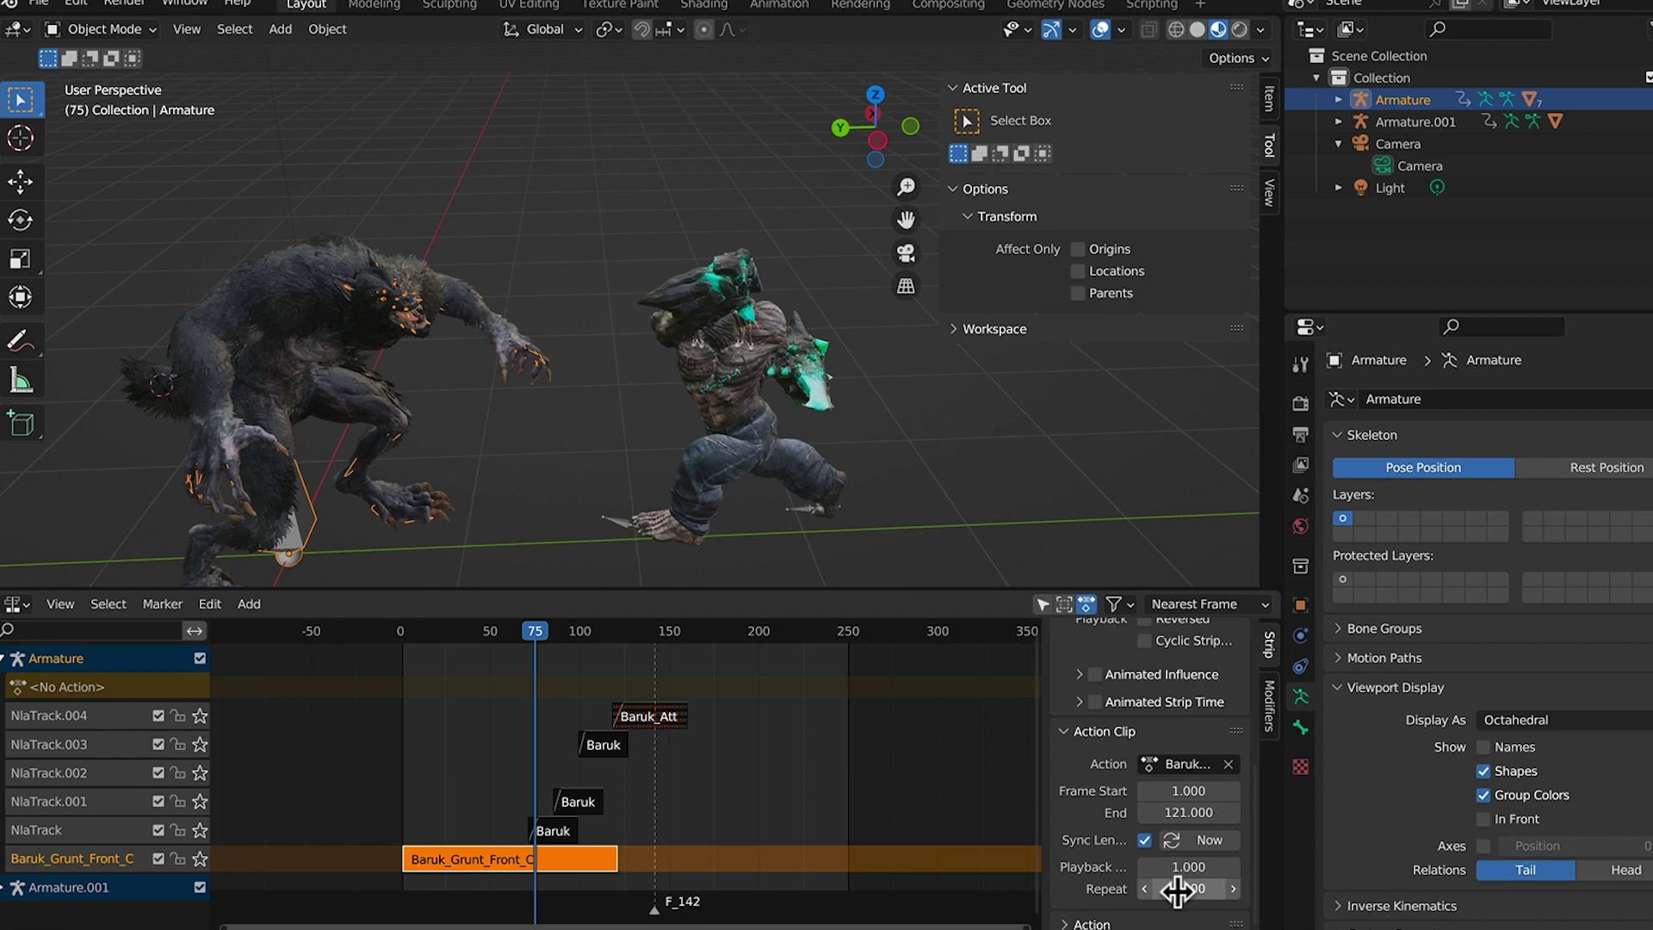
# Try a repeat count of 3 on the Baruk_Attack_Left_Claw strip and set it back to 1
pyautogui.moveTo(542, 627); pyautogui.dragTo(663, 705)
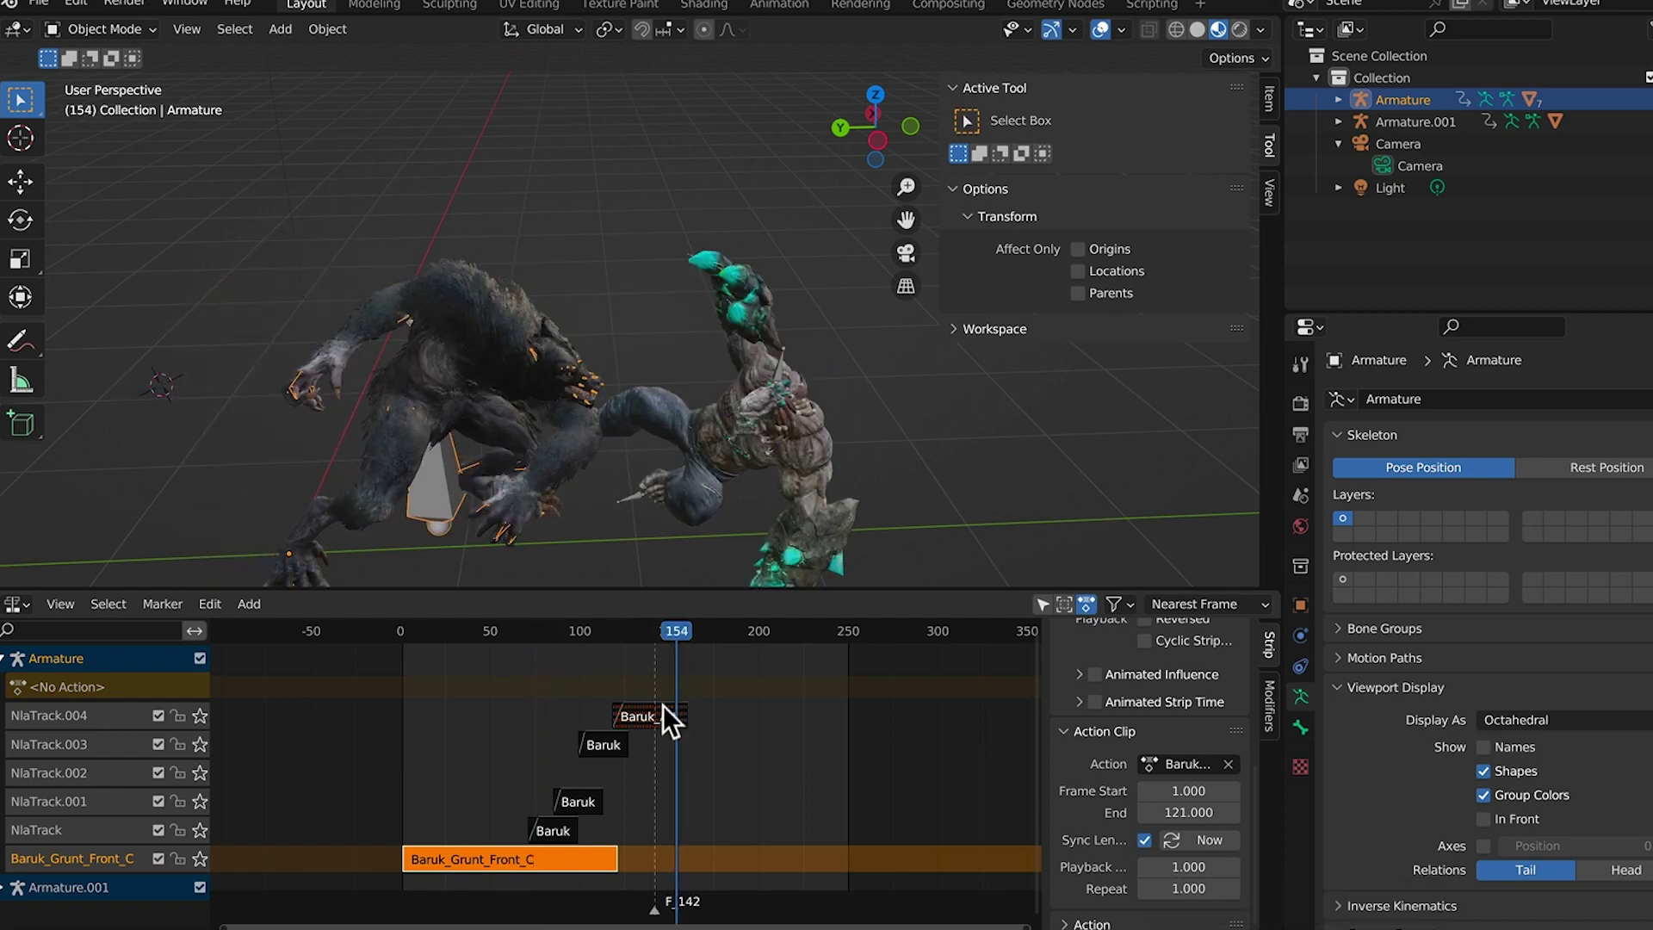
pyautogui.click(664, 708)
pyautogui.moveTo(1181, 887)
pyautogui.mouseDown()
pyautogui.moveTo(1232, 887)
pyautogui.moveTo(1171, 887)
pyautogui.mouseUp()
pyautogui.moveTo(669, 627)
pyautogui.mouseDown()
pyautogui.moveTo(809, 648)
pyautogui.moveTo(686, 654)
pyautogui.mouseUp()
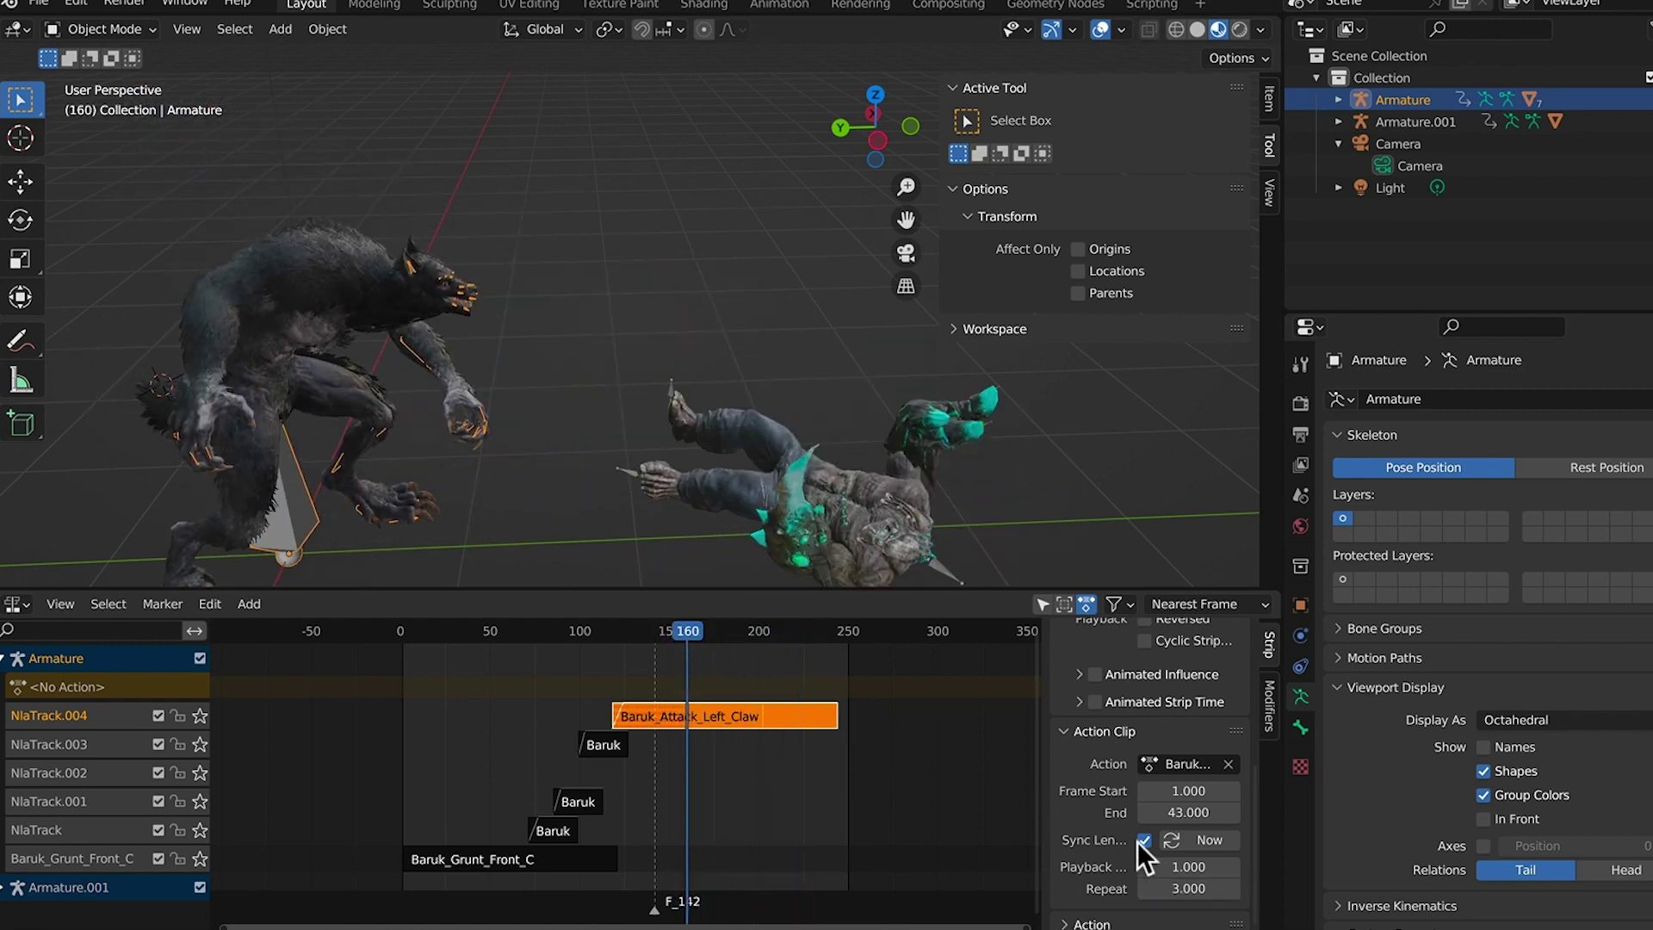
pyautogui.click(1178, 887)
pyautogui.write('1')
pyautogui.press('Return')
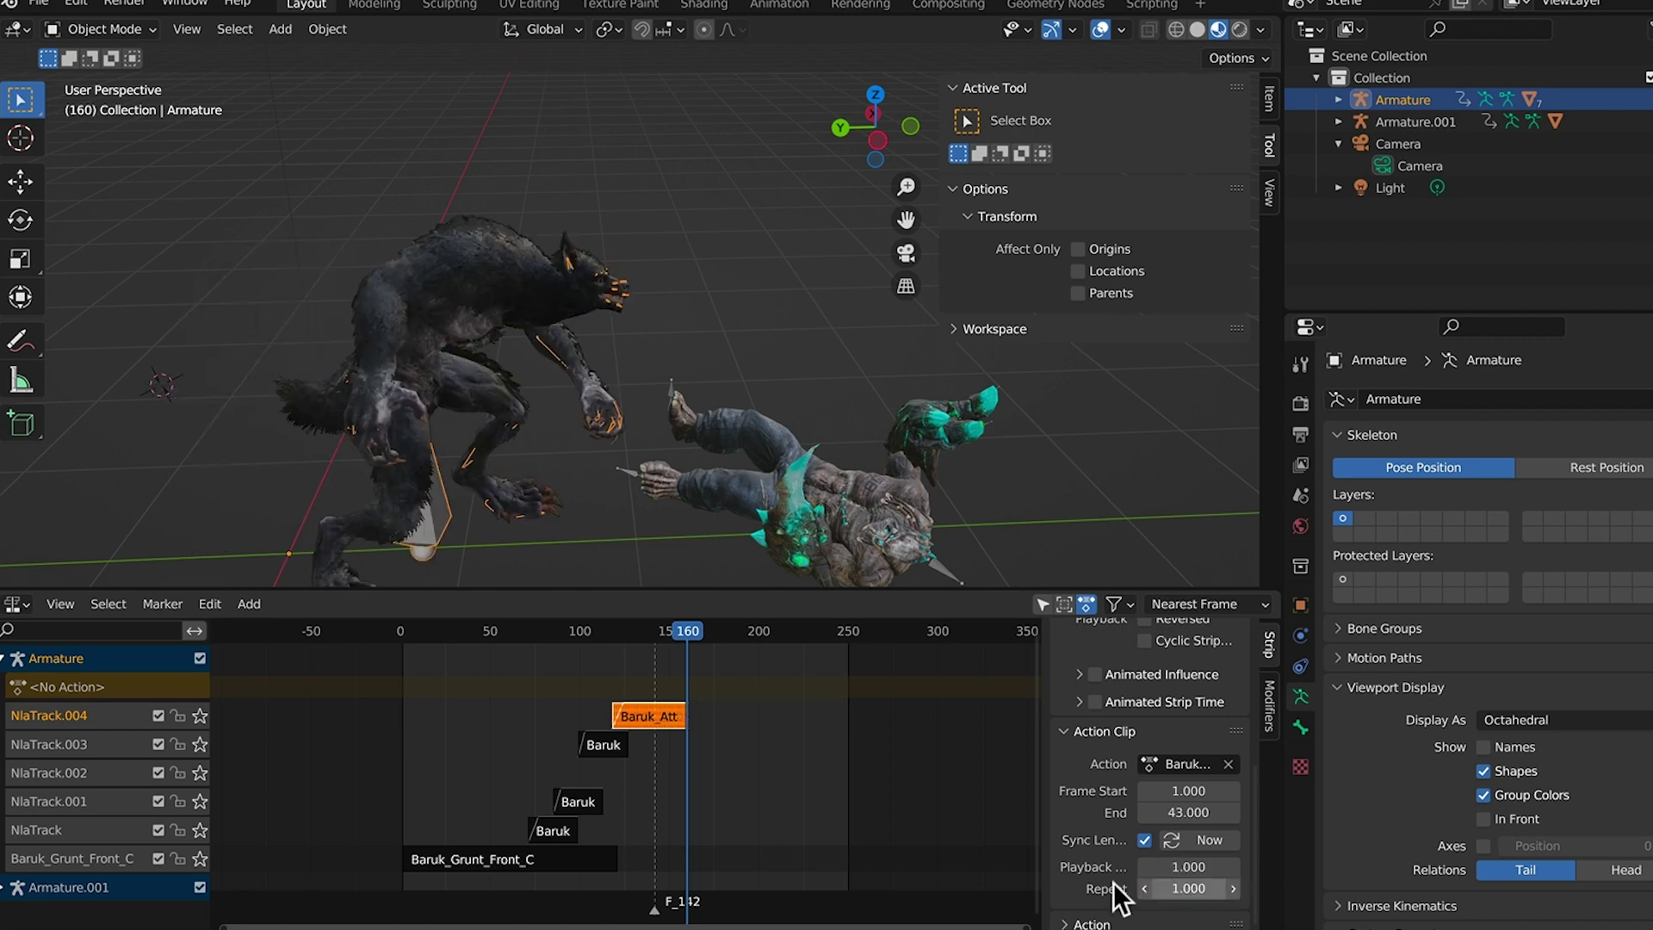
# Shorten the Baruk_Grunt_Front_C strip by setting its repeat to 0.7, and check the werewolf's pose at frame 72
pyautogui.click(534, 861)
pyautogui.moveTo(1191, 888)
pyautogui.mouseDown()
pyautogui.moveTo(1240, 888)
pyautogui.moveTo(1180, 889)
pyautogui.moveTo(1193, 889)
pyautogui.mouseUp()
pyautogui.moveTo(690, 655); pyautogui.dragTo(529, 657)
pyautogui.press('Home')
pyautogui.scroll(8, 602, 775)
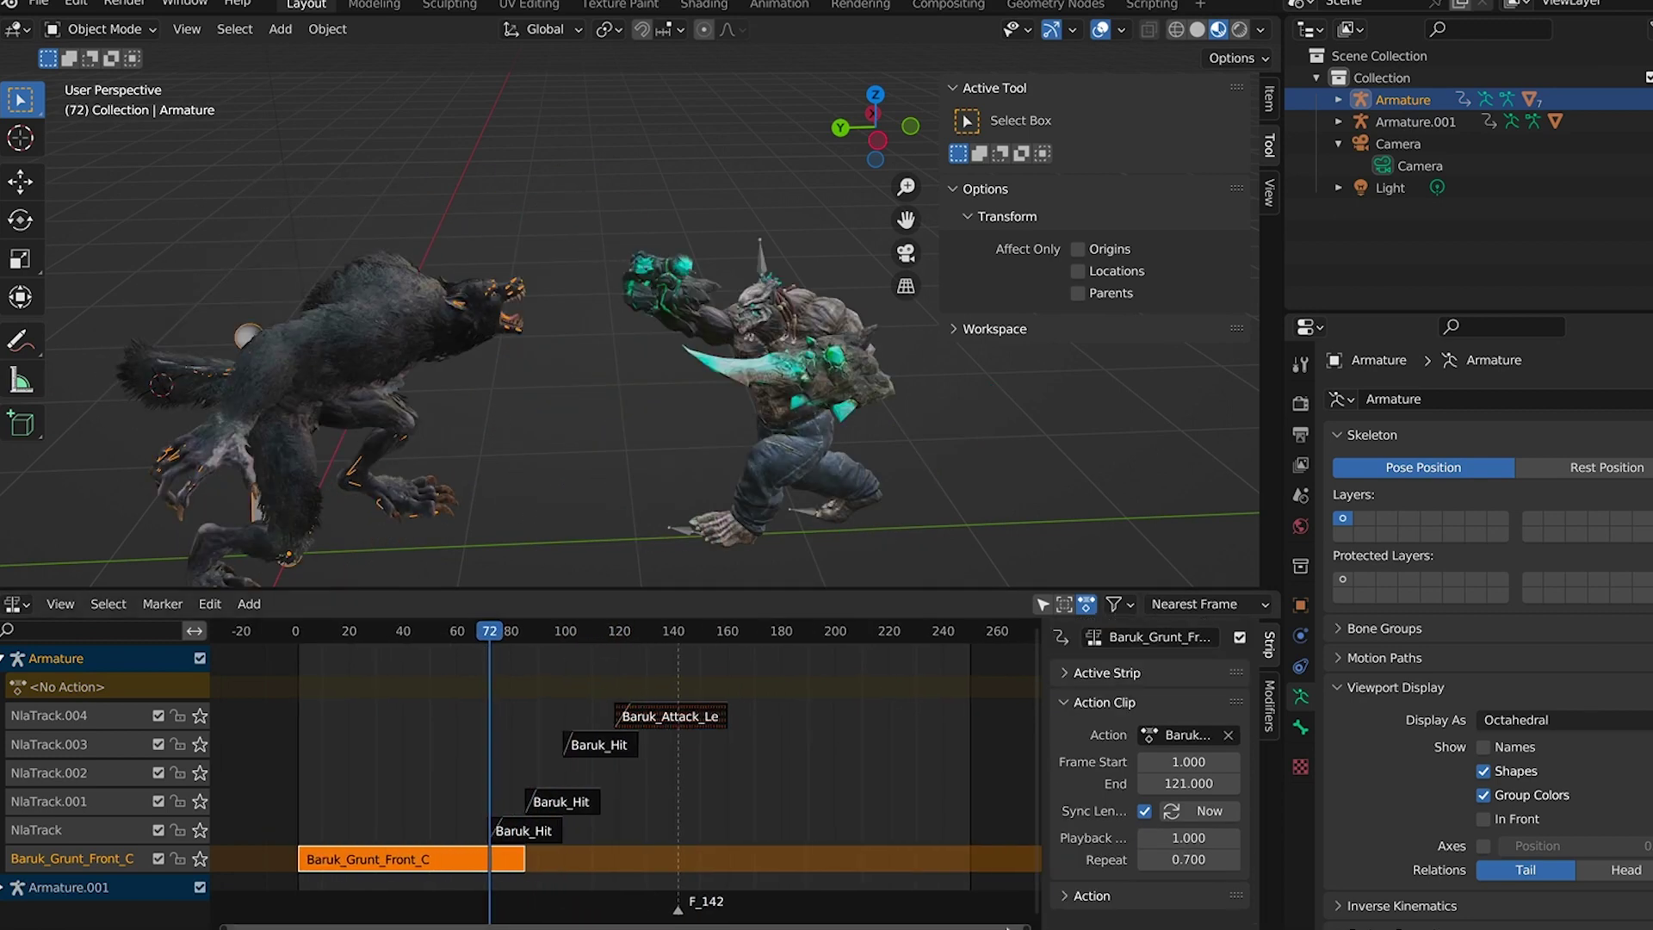
pyautogui.scroll(2, 708, 870)
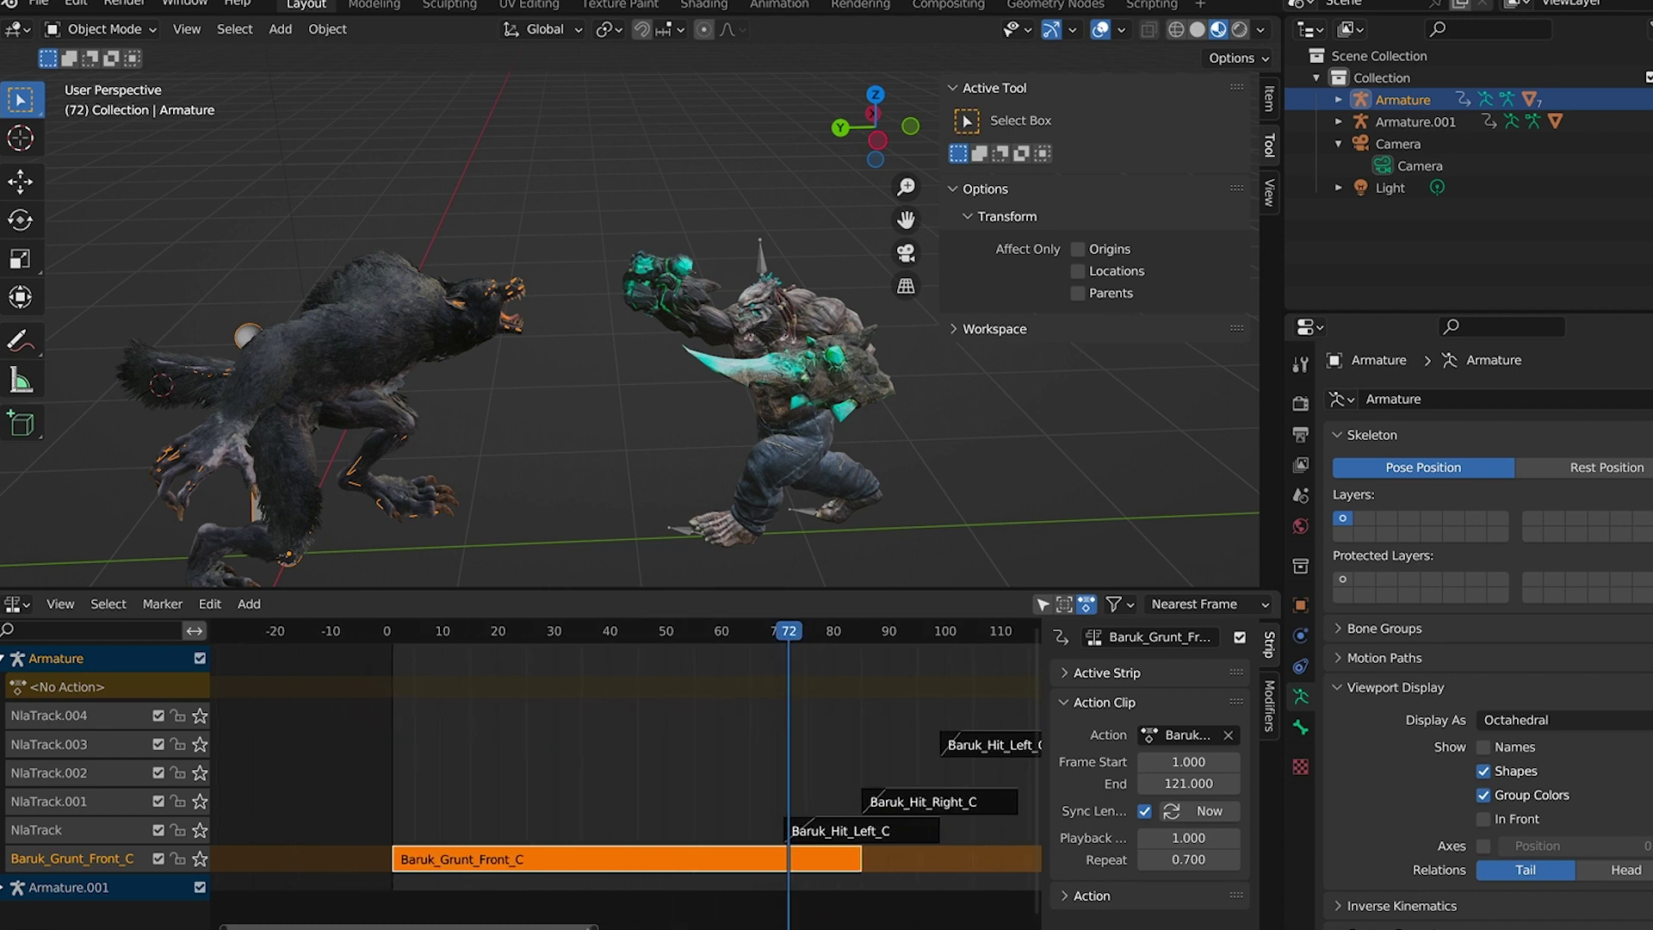
pyautogui.scroll(-4, 708, 870)
# Move the first Baruk_Hit_Left_C strip to start at frame 69 and scrub across its start
pyautogui.click(714, 829)
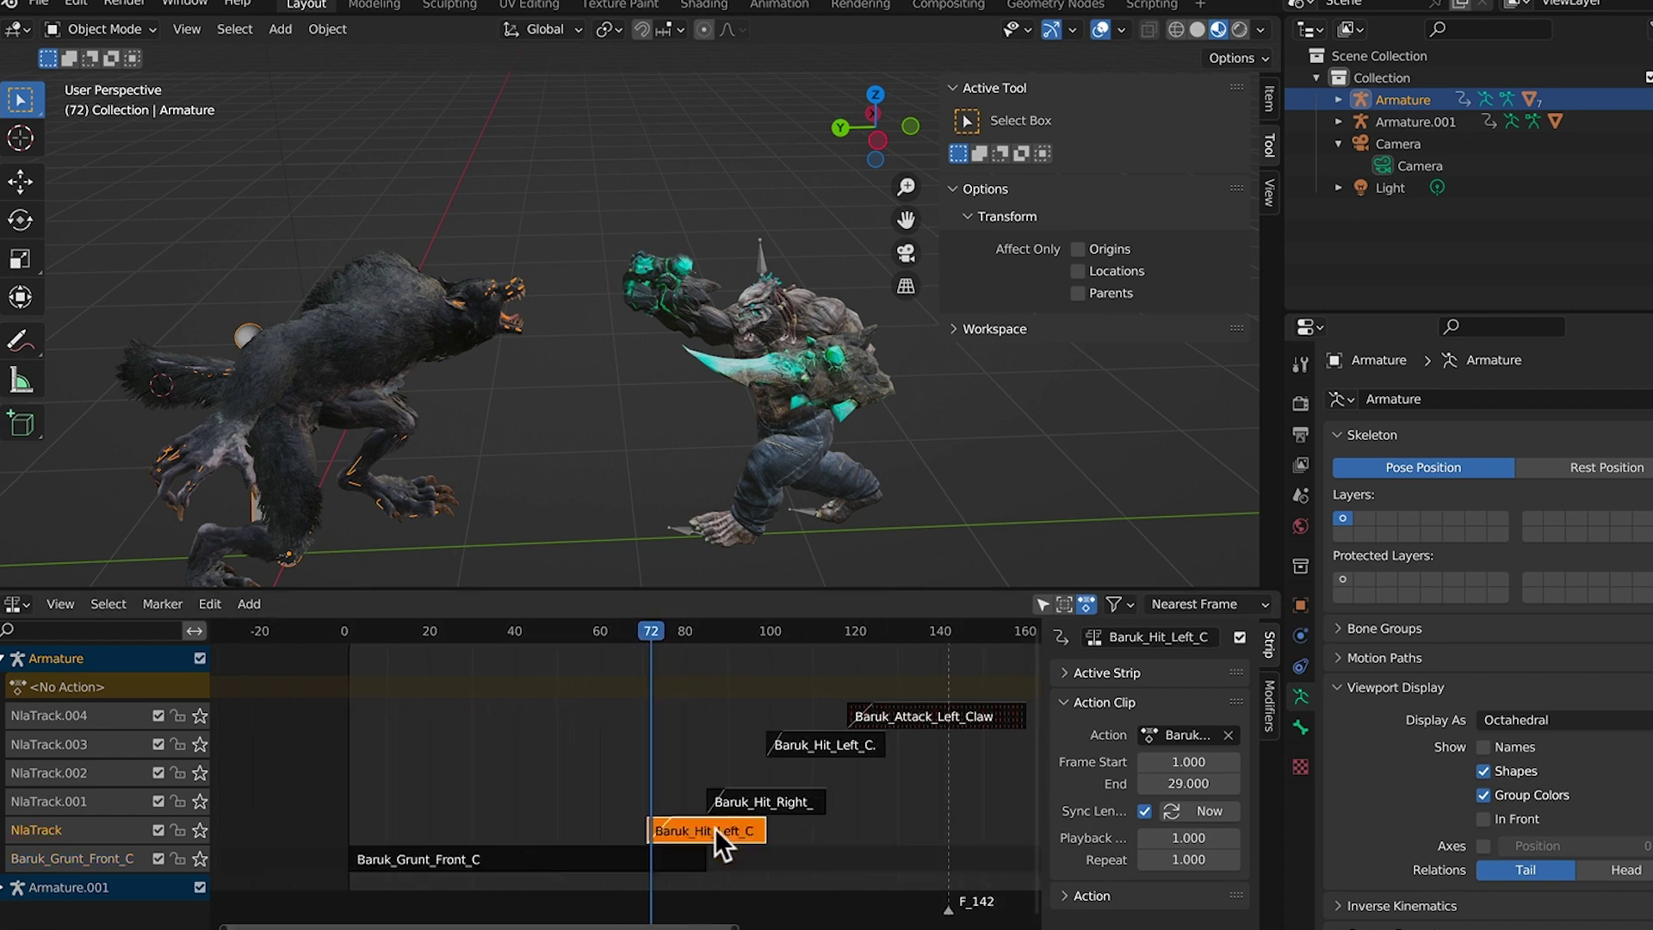
pyautogui.press('g')
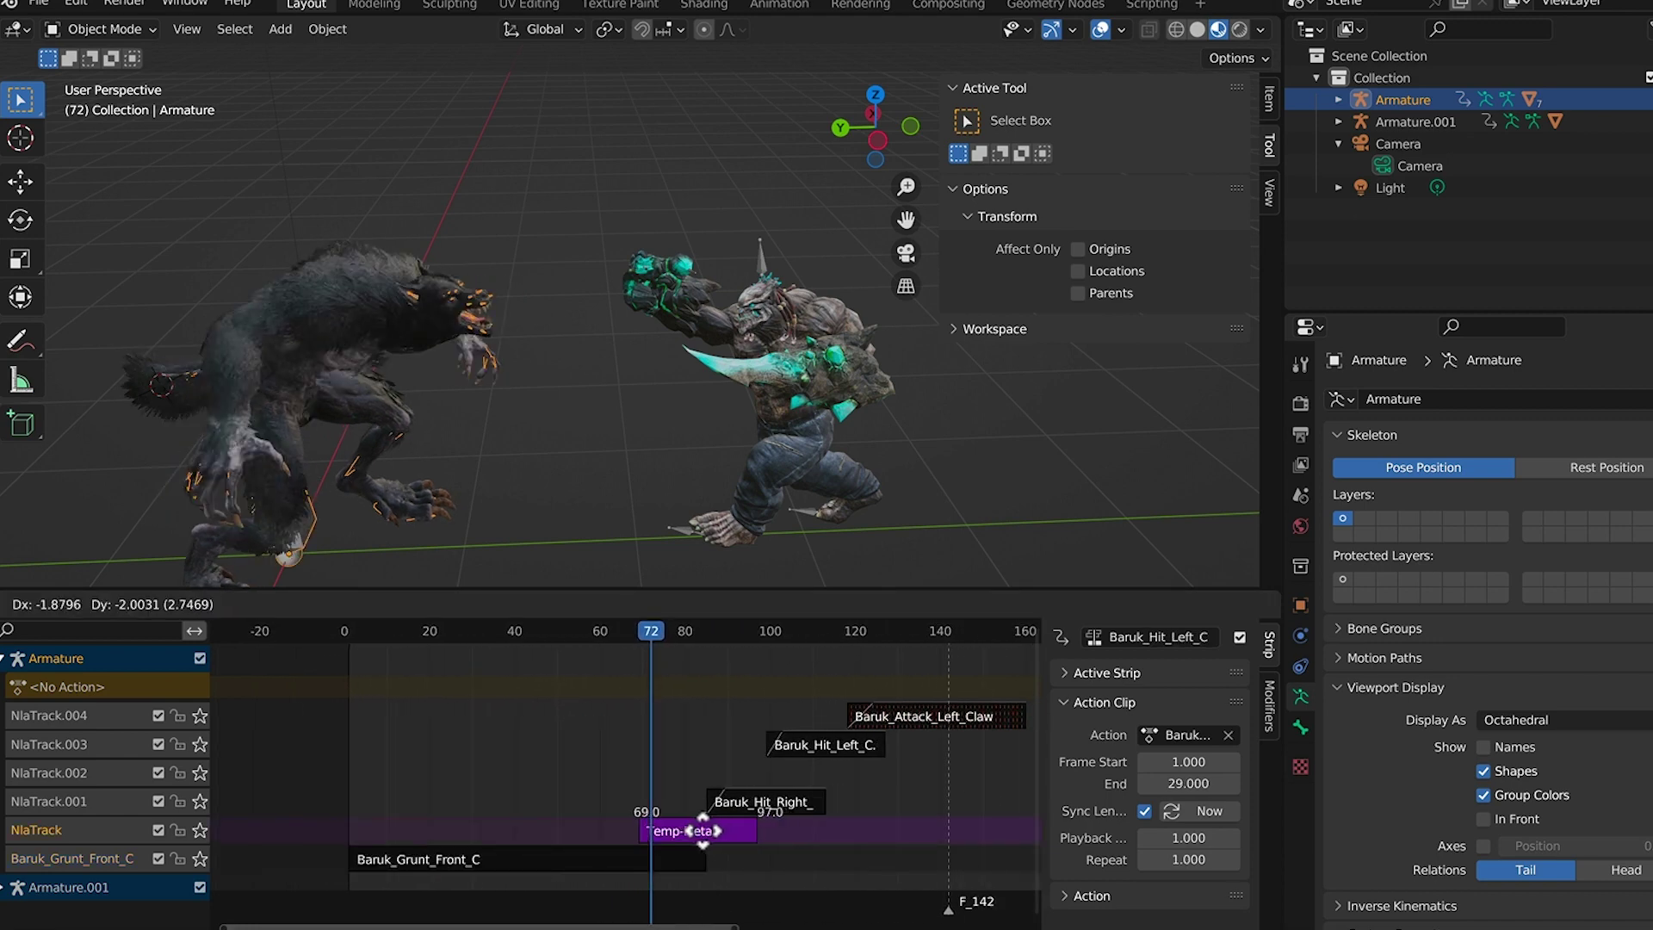
pyautogui.click(702, 830)
pyautogui.moveTo(653, 632)
pyautogui.mouseDown()
pyautogui.moveTo(637, 630)
pyautogui.moveTo(660, 639)
pyautogui.mouseUp()
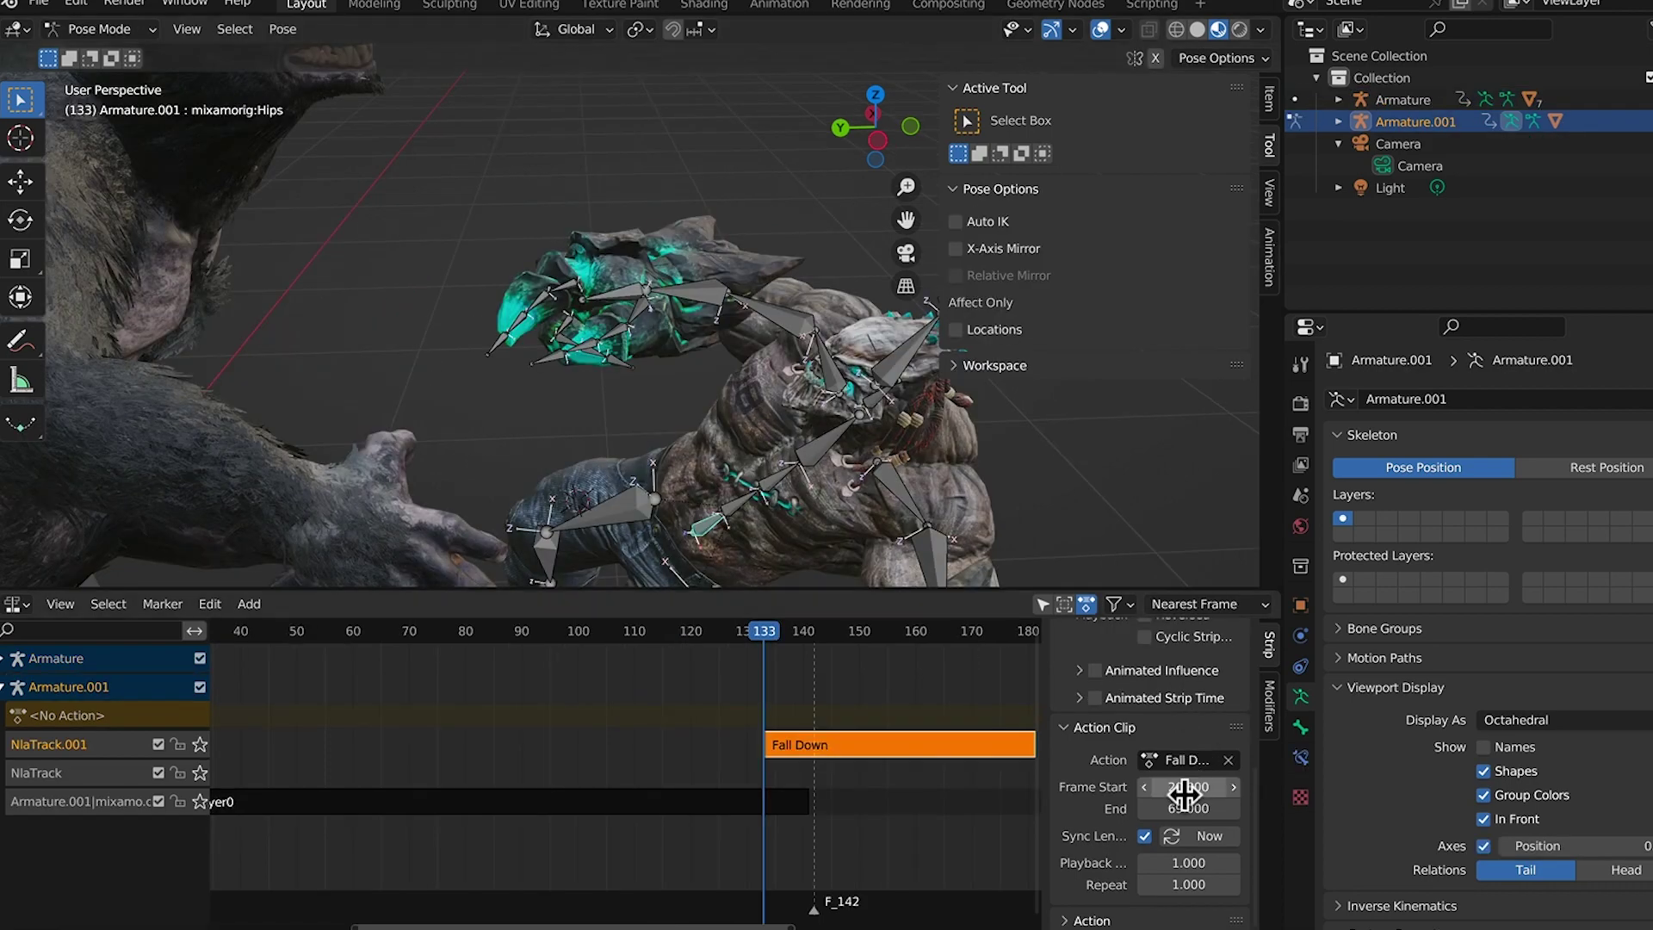
# Set the action clip's start frame to 10.4 on the Mutant's Fall Down strip
pyautogui.moveTo(1185, 794); pyautogui.dragTo(1121, 794)
pyautogui.scroll(4, 1188, 792)
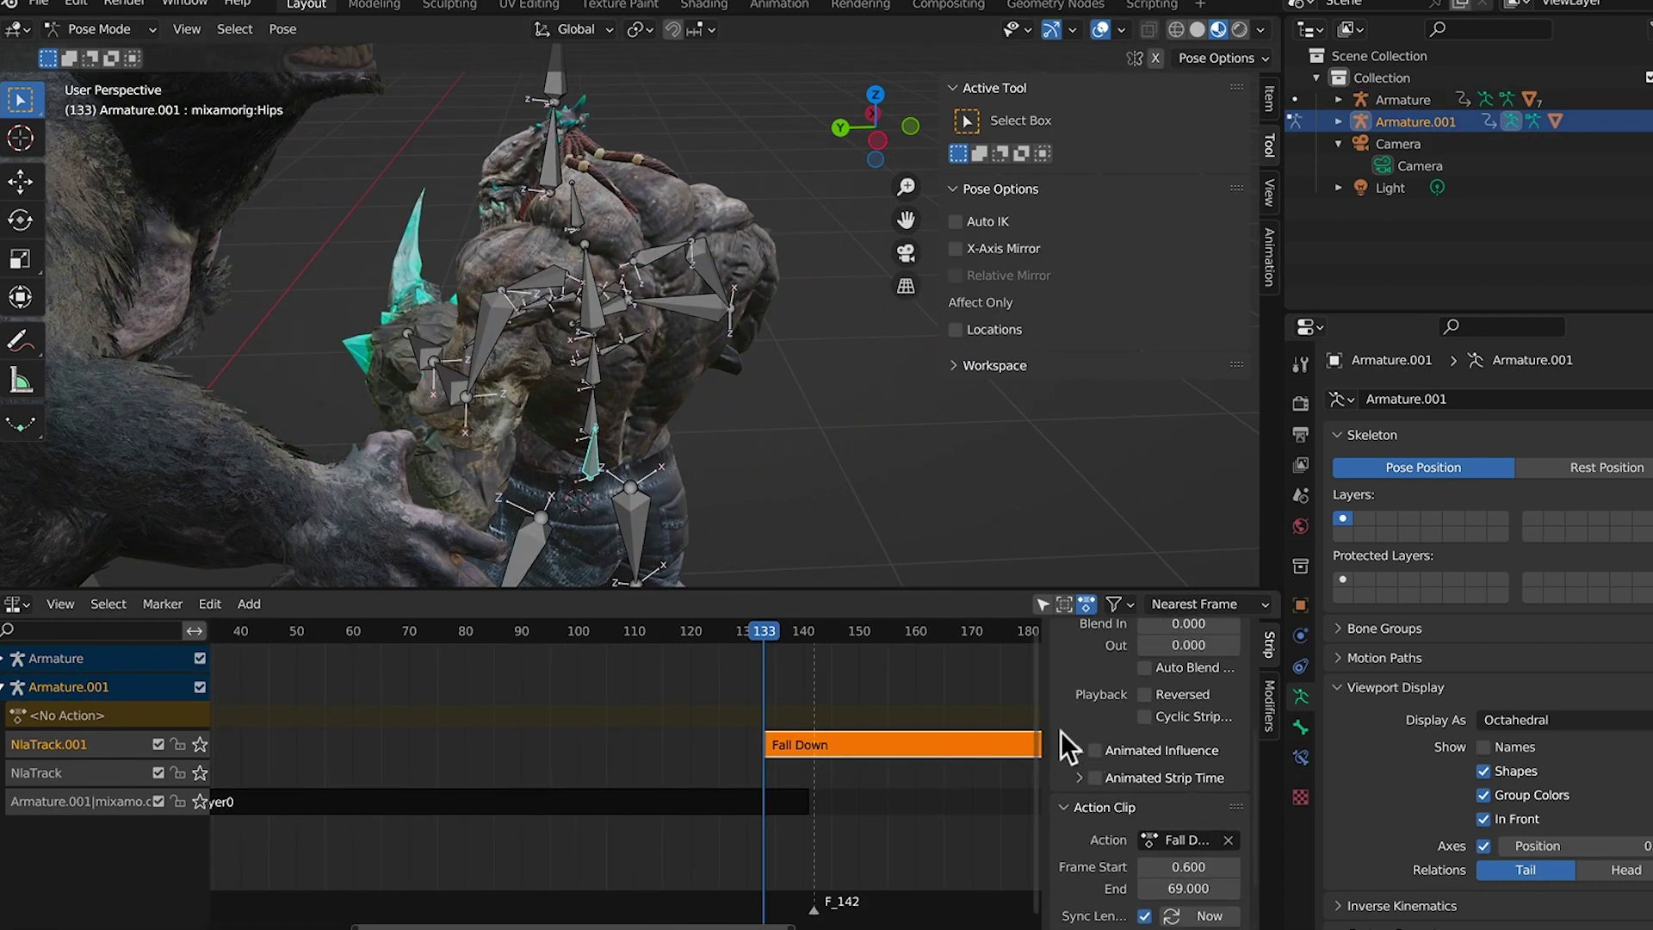
pyautogui.scroll(2, 865, 747)
pyautogui.scroll(-2, 1203, 797)
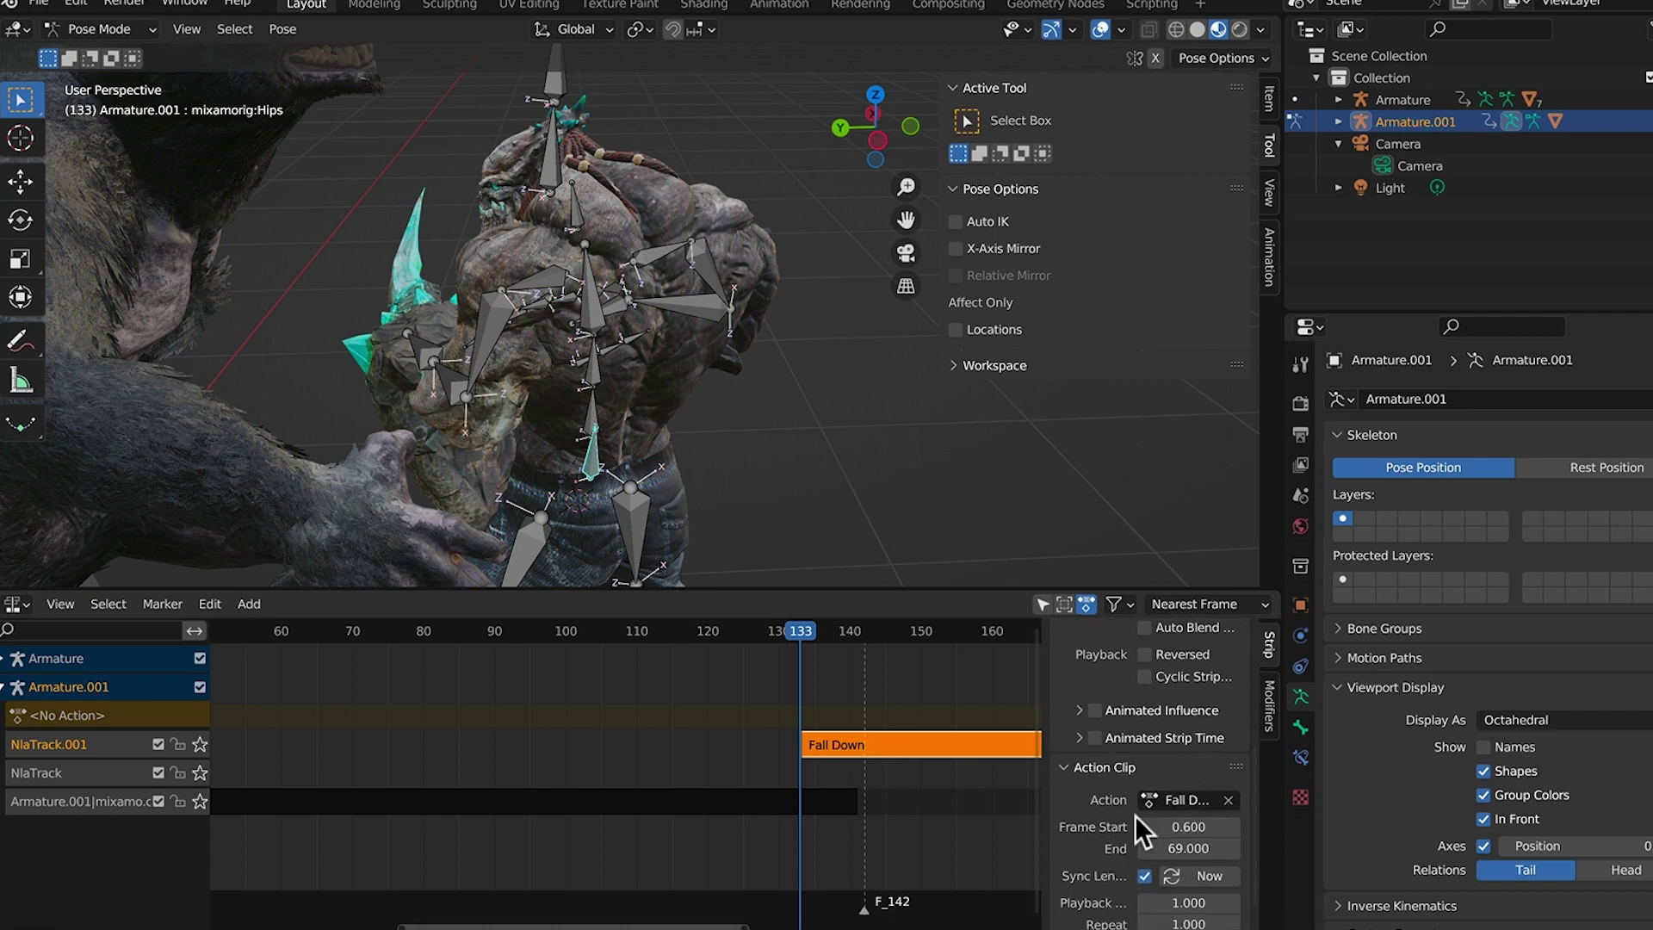
pyautogui.scroll(-2, 1173, 841)
pyautogui.moveTo(1194, 792); pyautogui.dragTo(1217, 792)
pyautogui.scroll(-5, 736, 436)
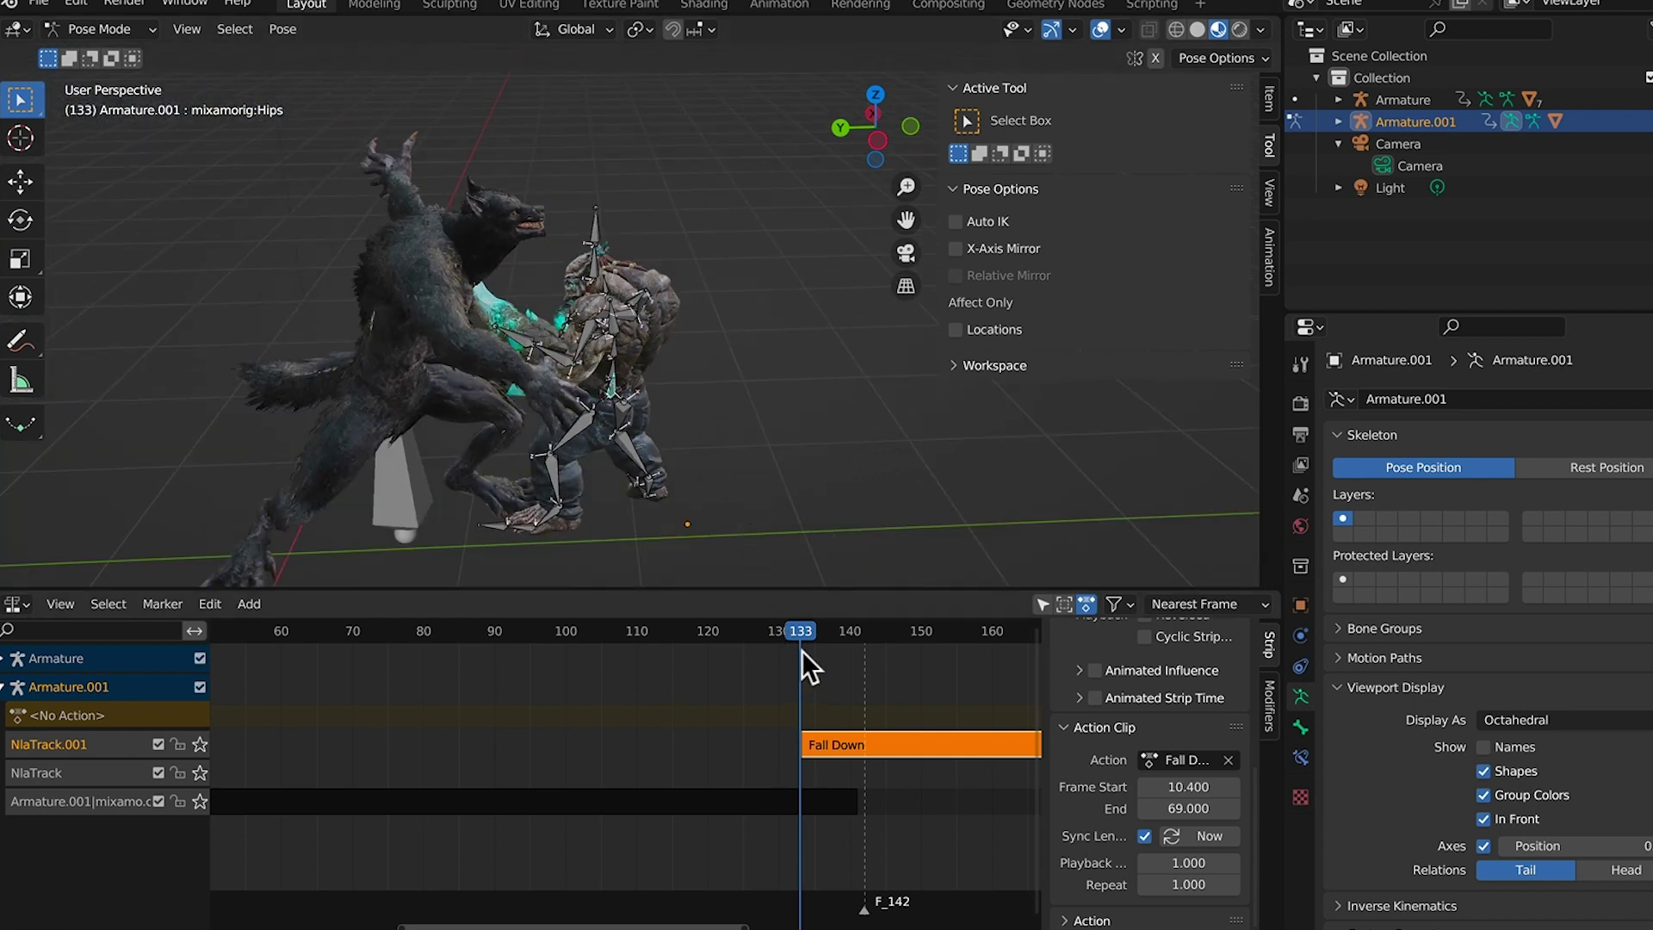
# Start the Mutant's Fall Down strip at frame 135 and set its playback scale to 0.7
pyautogui.moveTo(801, 633); pyautogui.dragTo(892, 644)
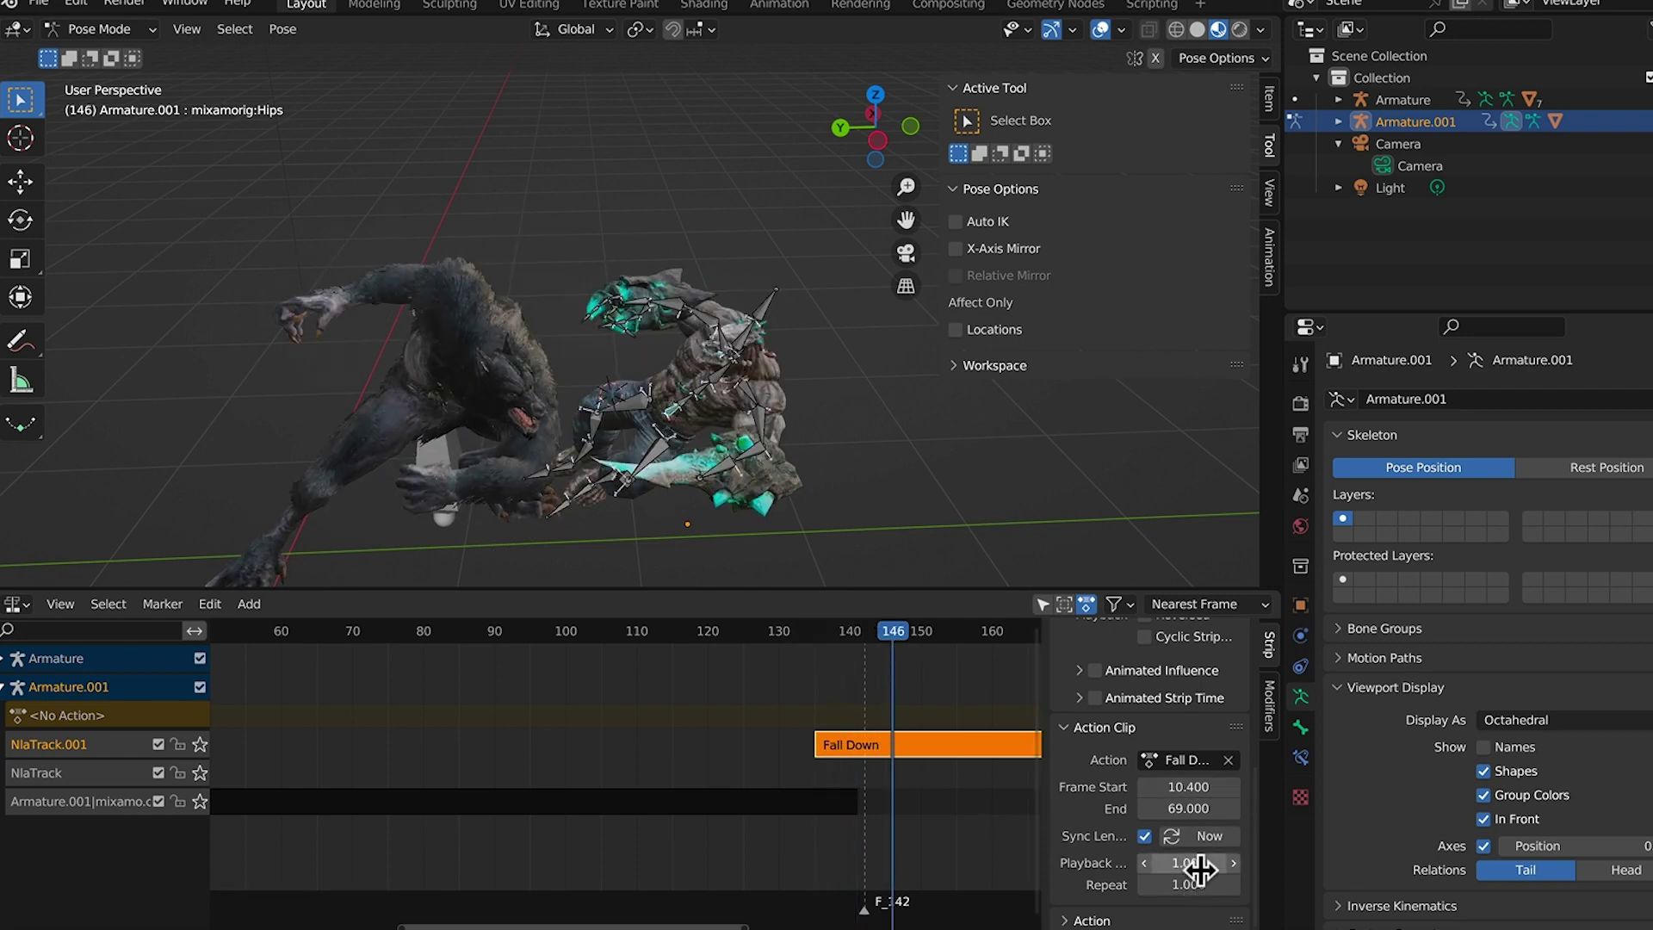
pyautogui.moveTo(1185, 862)
pyautogui.mouseDown()
pyautogui.moveTo(1223, 862)
pyautogui.moveTo(1192, 862)
pyautogui.mouseUp()
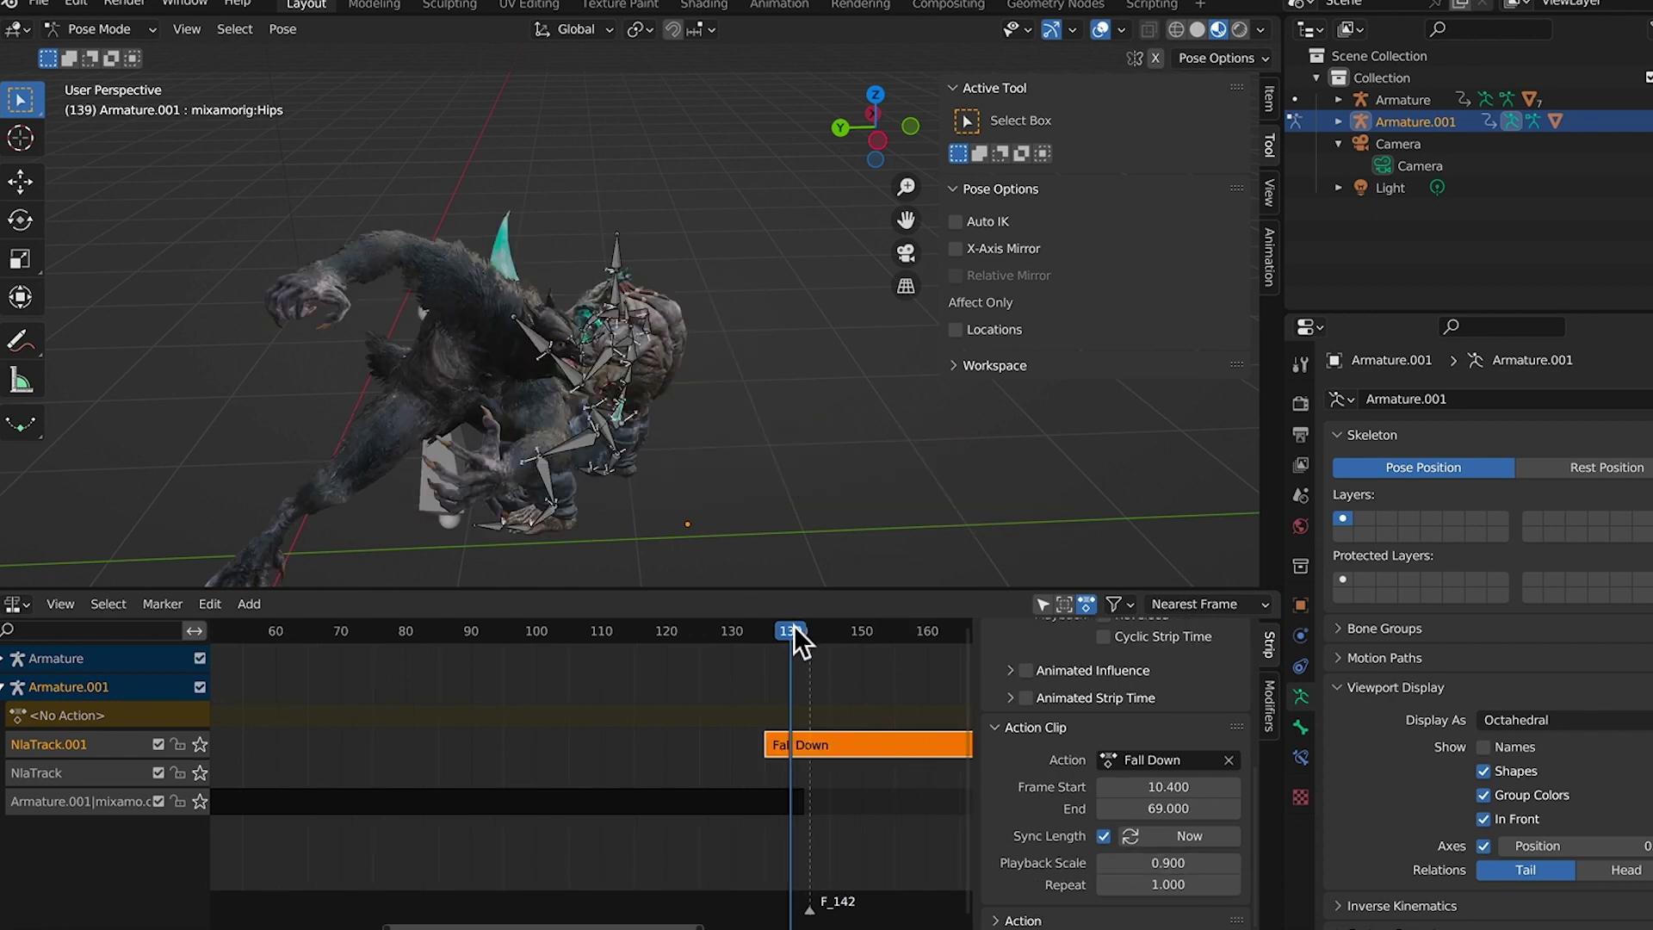
pyautogui.moveTo(794, 638)
pyautogui.mouseDown()
pyautogui.moveTo(736, 639)
pyautogui.moveTo(763, 637)
pyautogui.mouseUp()
pyautogui.moveTo(1169, 862)
pyautogui.mouseDown()
pyautogui.moveTo(1145, 862)
pyautogui.moveTo(1197, 862)
pyautogui.moveTo(1162, 862)
pyautogui.mouseUp()
pyautogui.moveTo(752, 629)
pyautogui.mouseDown()
pyautogui.moveTo(870, 638)
pyautogui.moveTo(764, 638)
pyautogui.mouseUp()
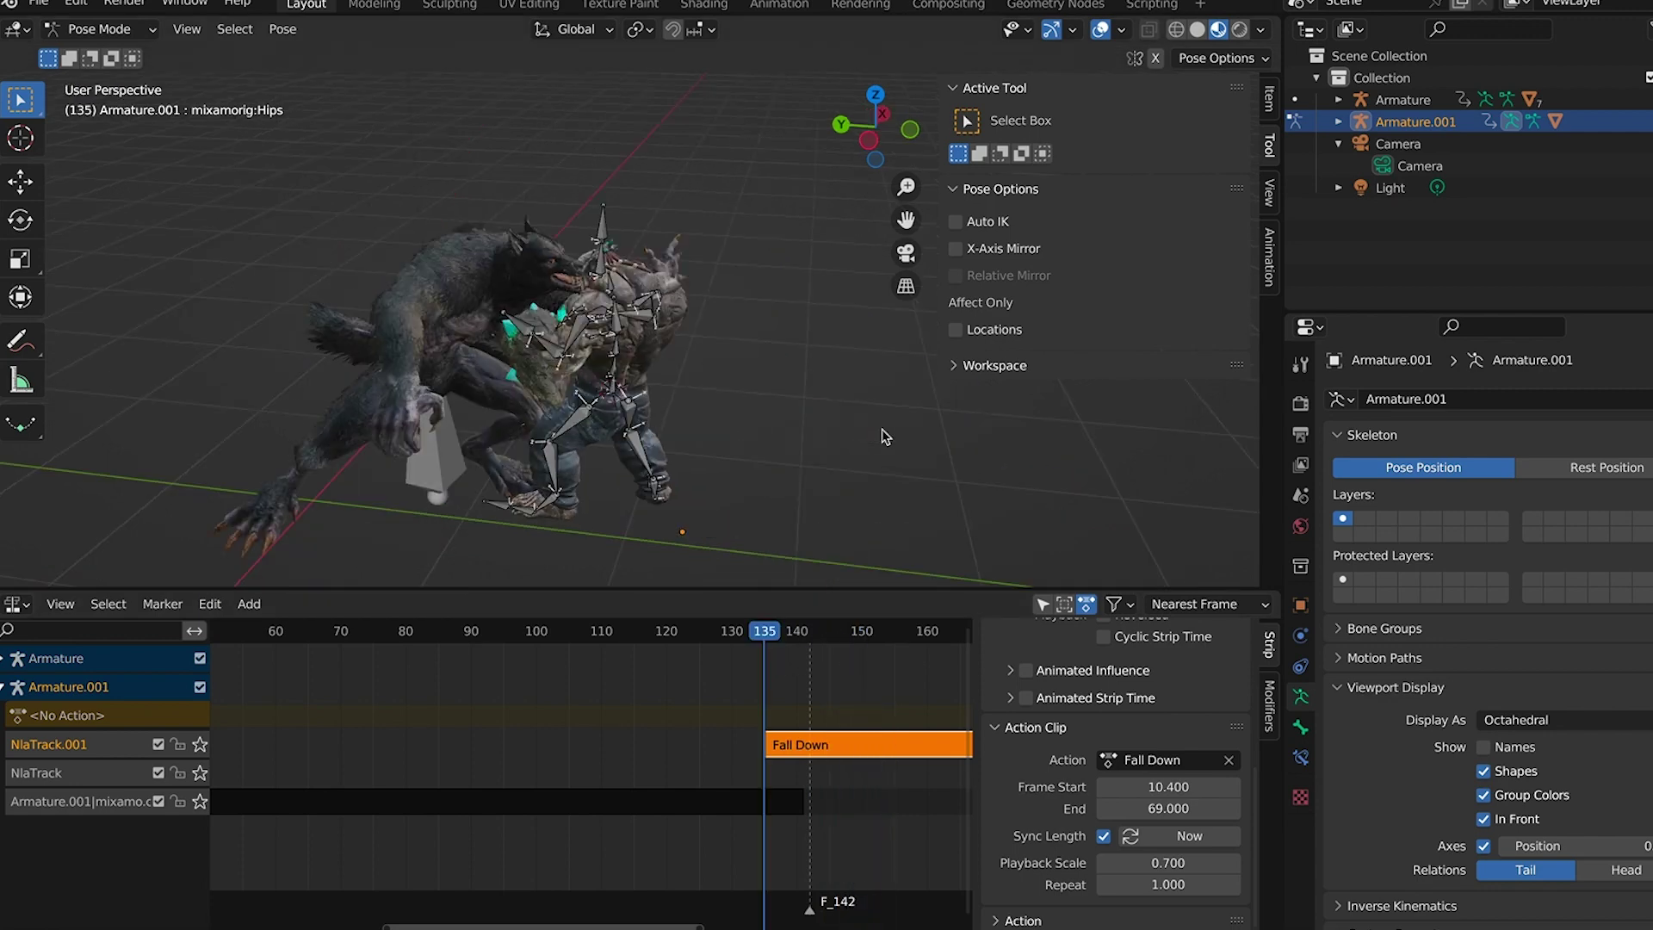
# Set the current frame to 106 with the fighters seen from the right, and change the Nonlinear Animation editor to the Timeline
pyautogui.press('KP_7')
pyautogui.press('KP_3')
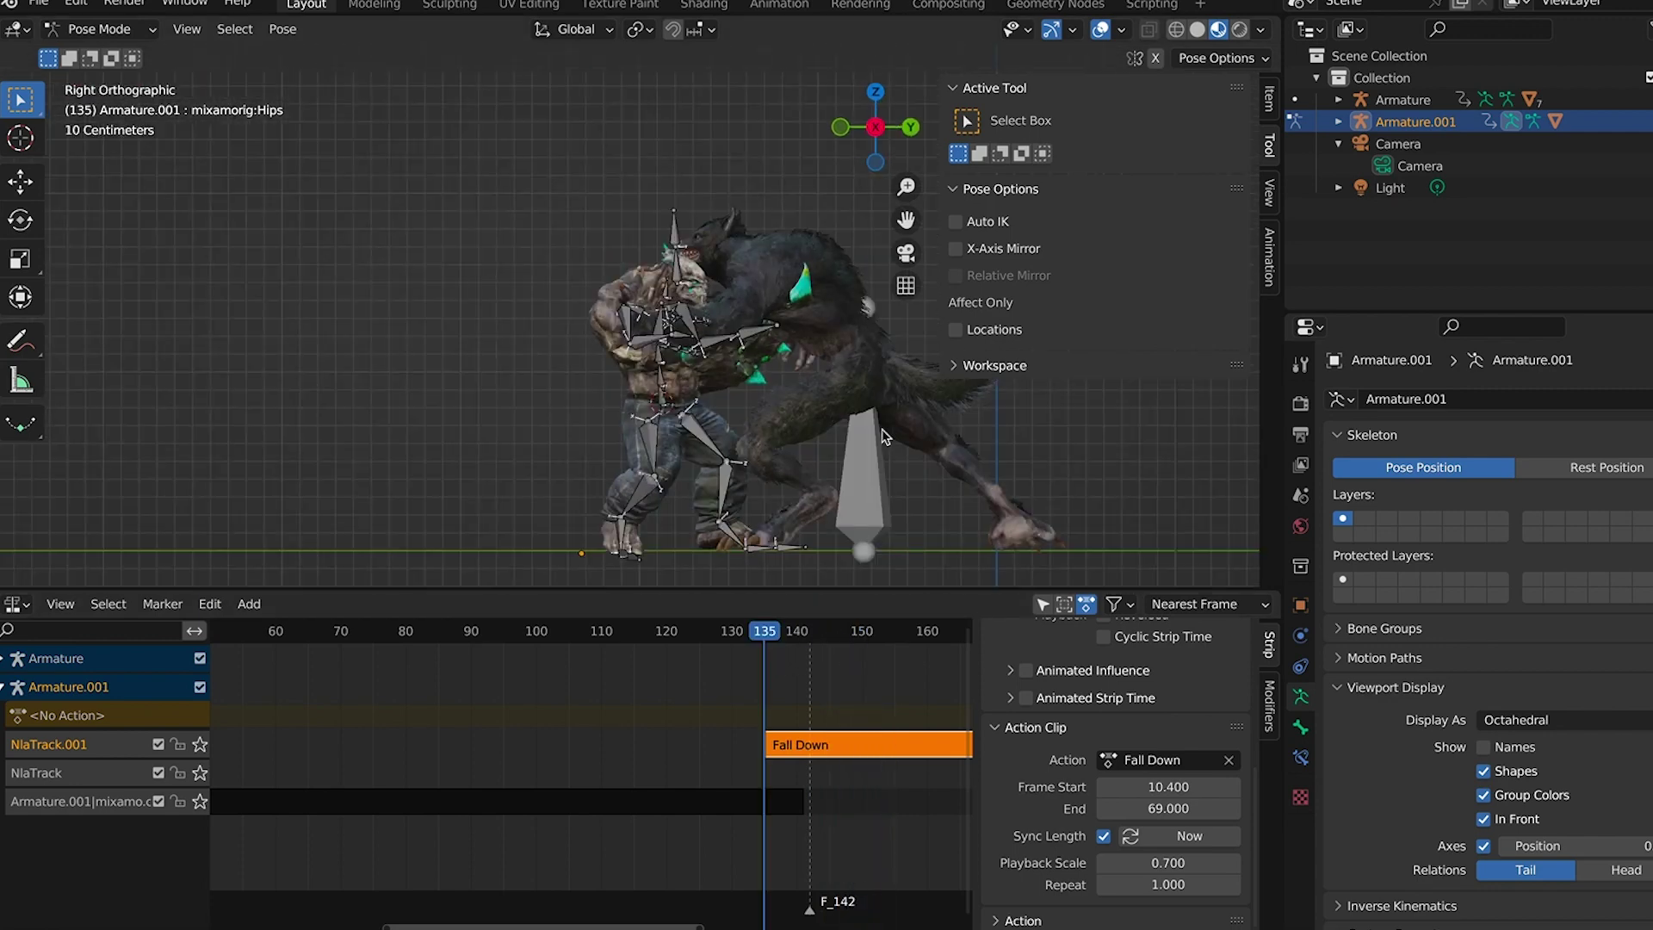
pyautogui.moveTo(758, 628); pyautogui.dragTo(587, 628)
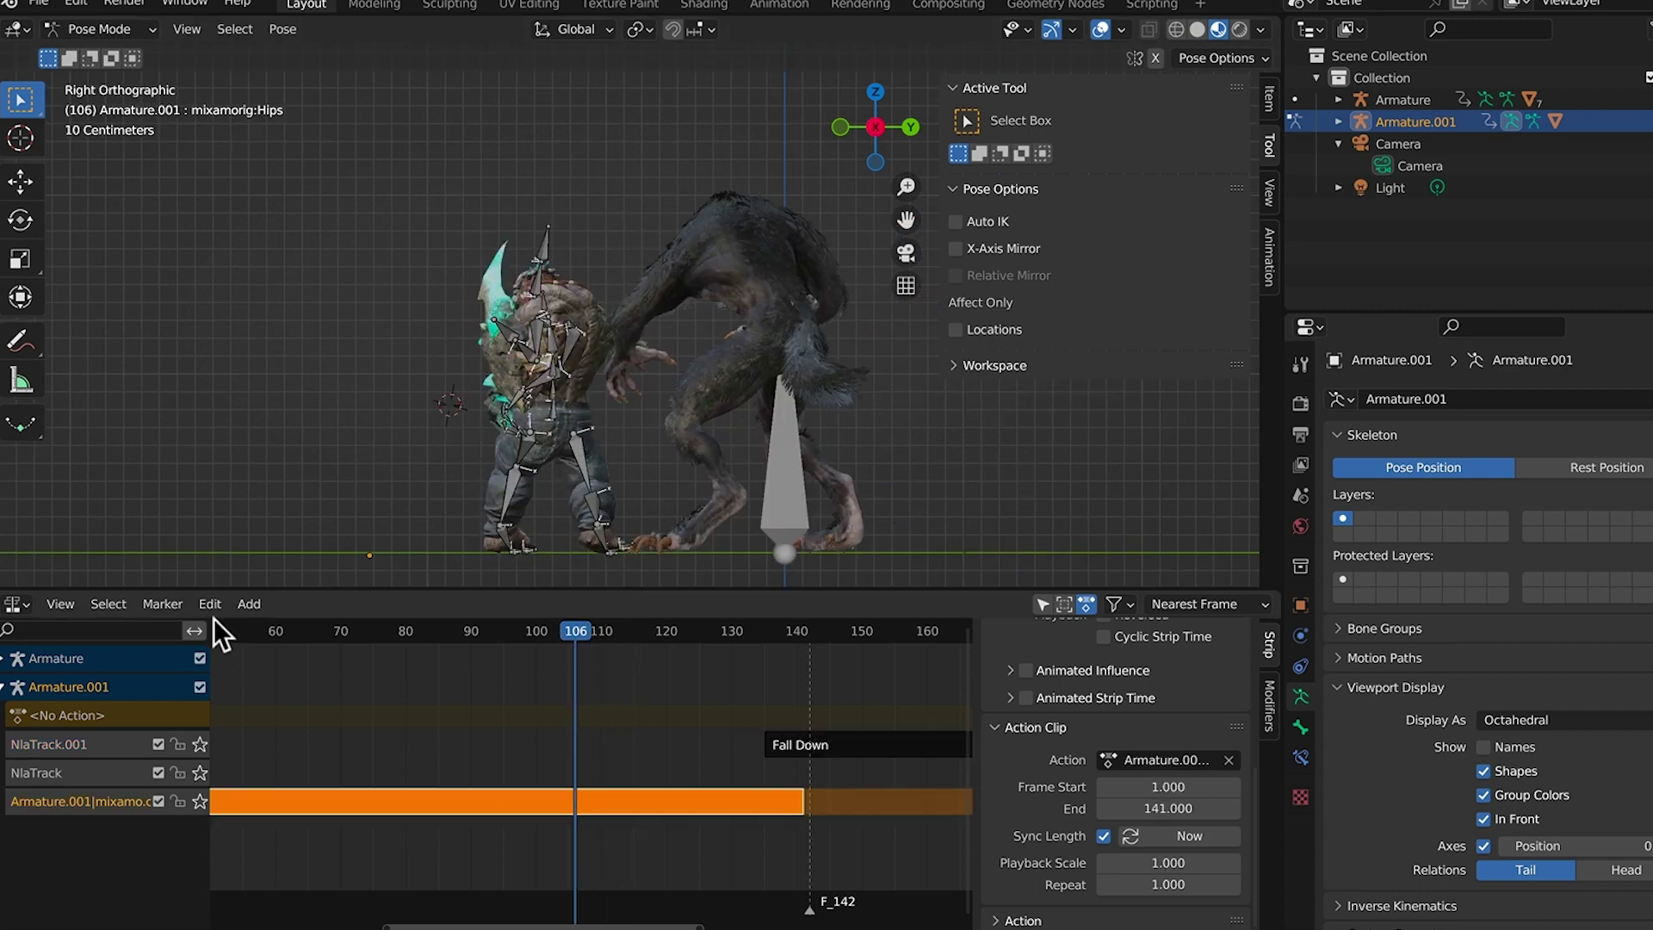
pyautogui.click(19, 604)
pyautogui.click(60, 604)
pyautogui.click(19, 604)
pyautogui.click(301, 686)
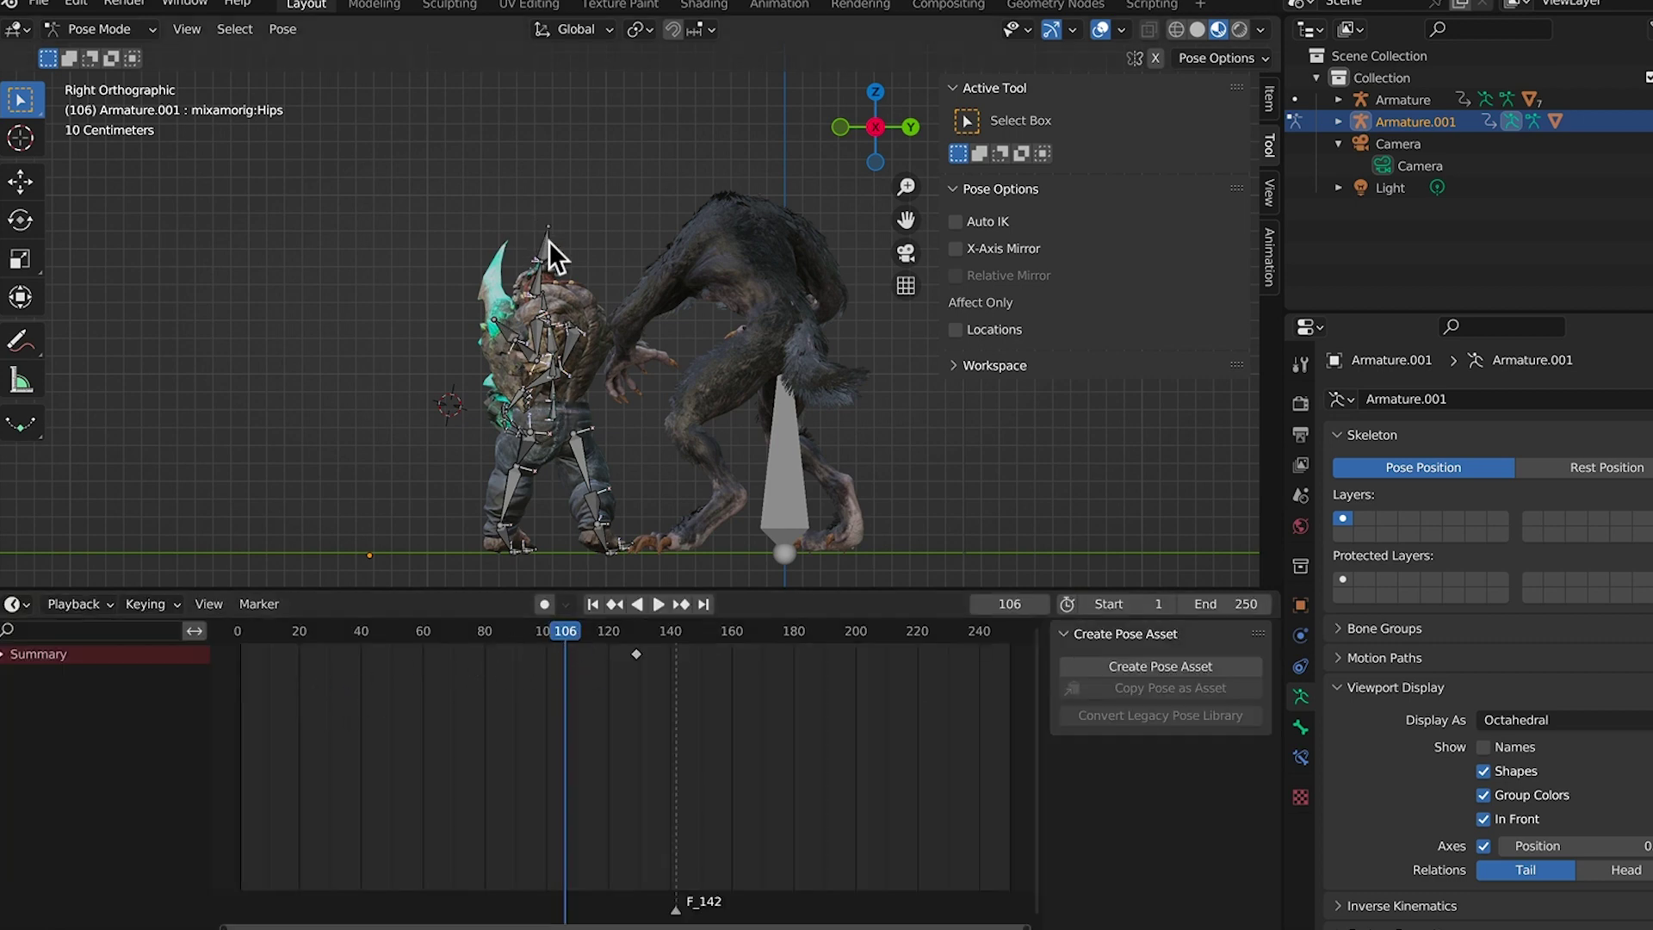
# Switch the Mutant's armature to Object Mode and turn off its In Front and Axes viewport display
pyautogui.click(126, 26)
pyautogui.click(133, 52)
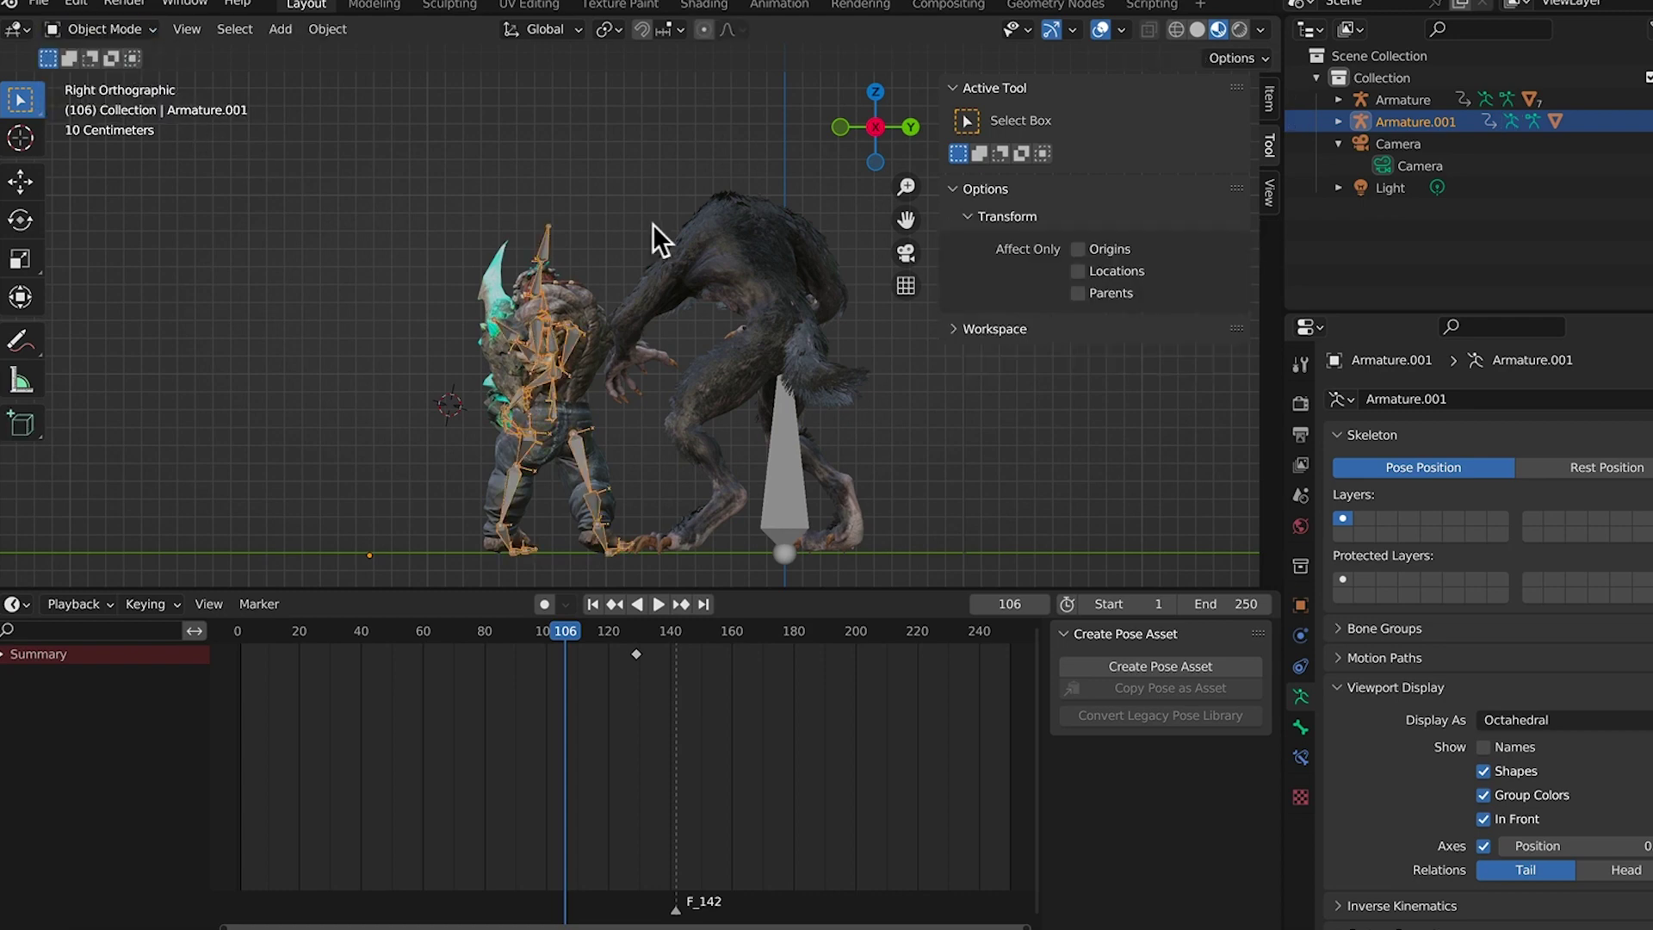
pyautogui.click(1483, 819)
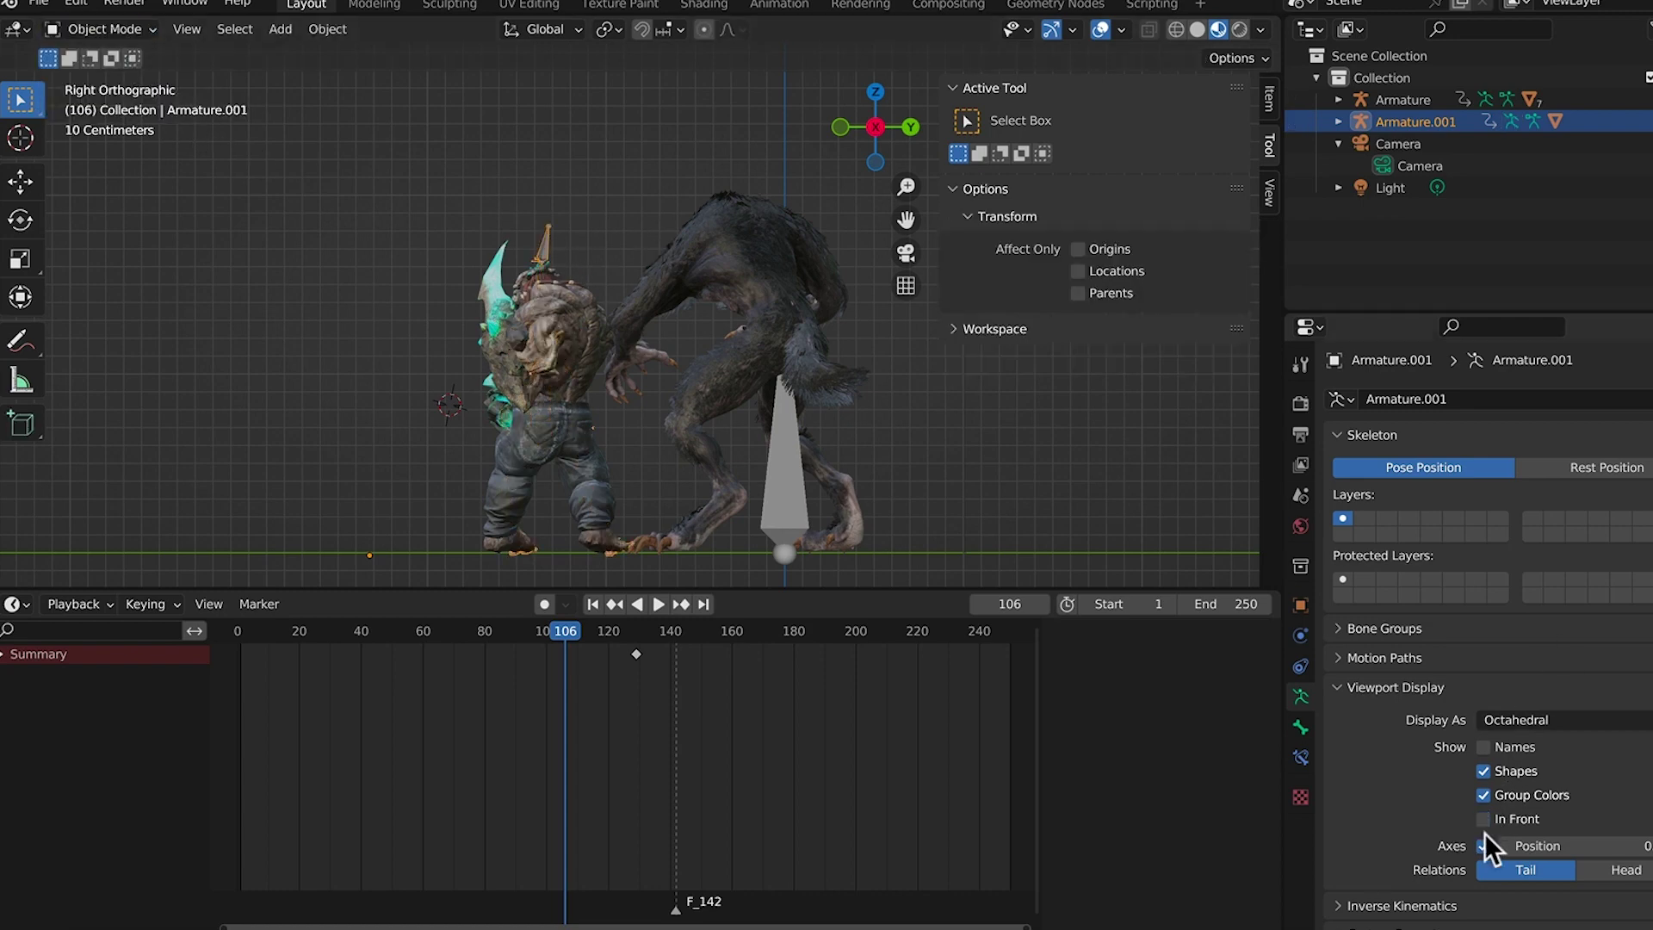
pyautogui.click(1484, 847)
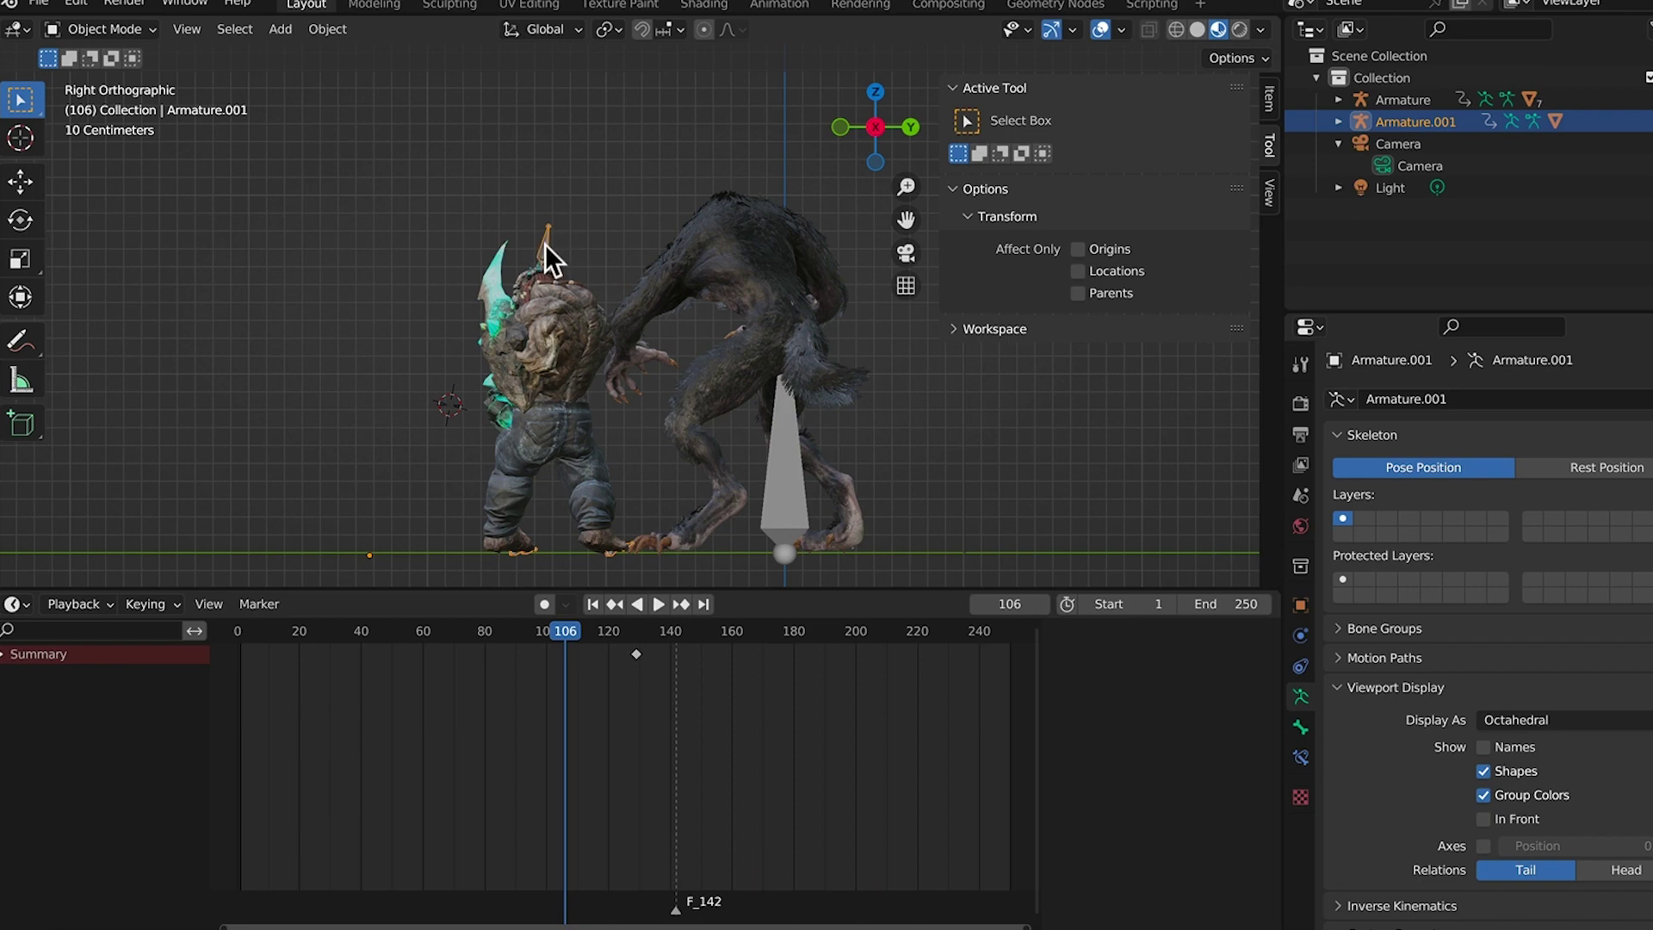
# Insert a Location keyframe on the Mutant's armature at frame 106 and display its transform values
pyautogui.press('i')
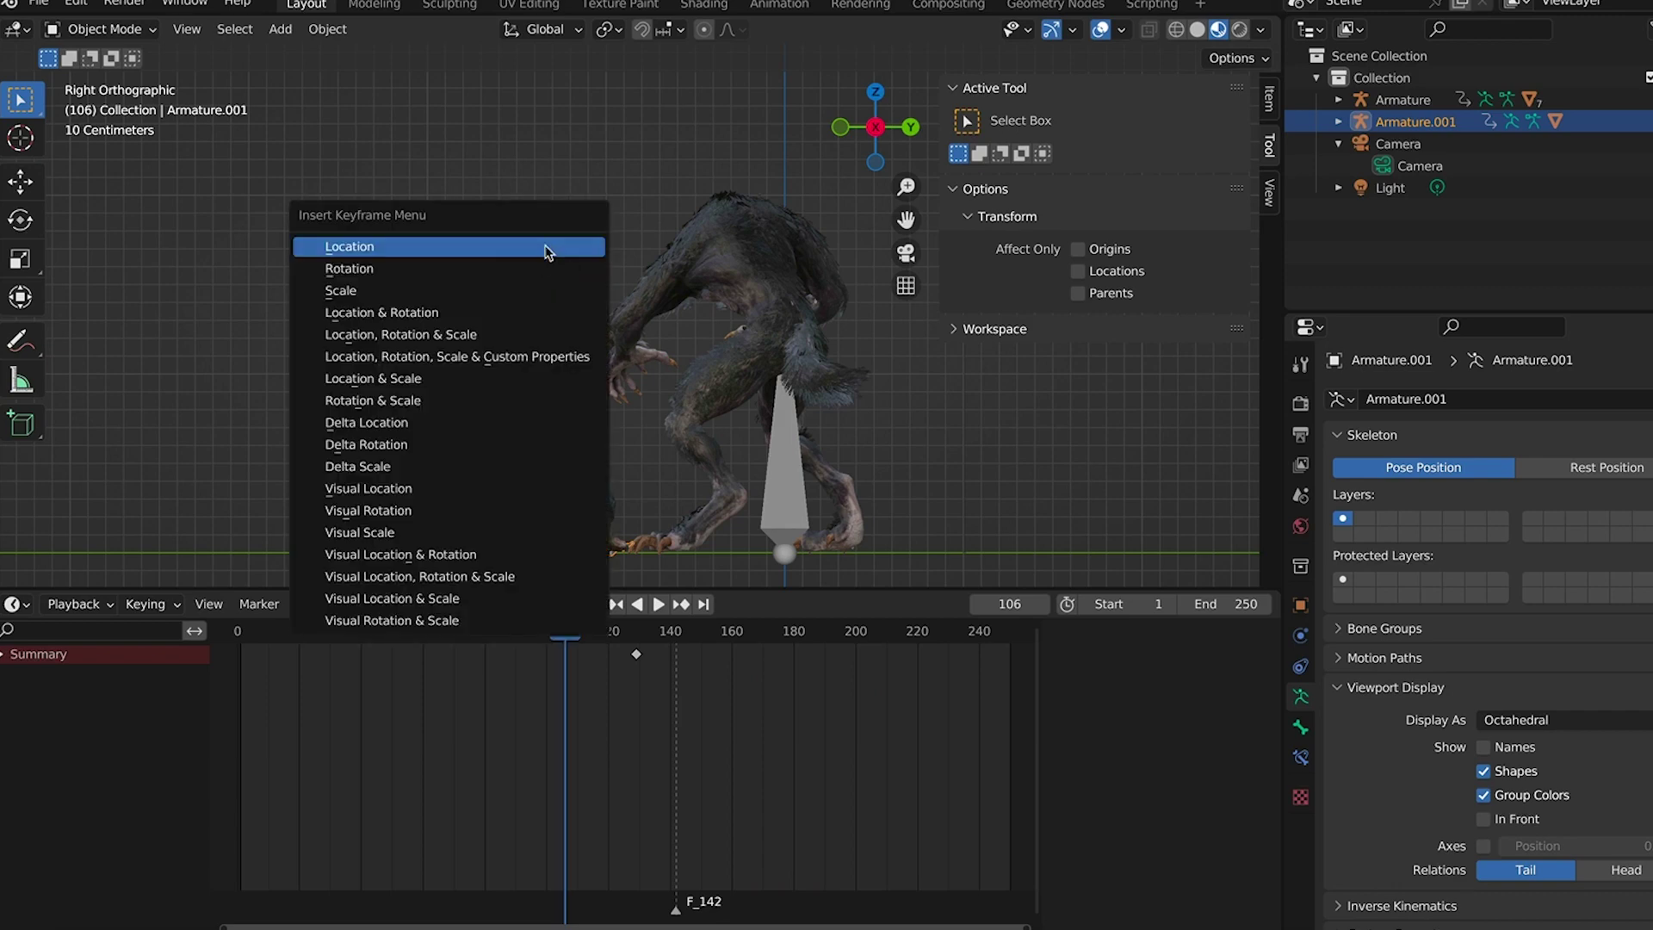
pyautogui.click(494, 248)
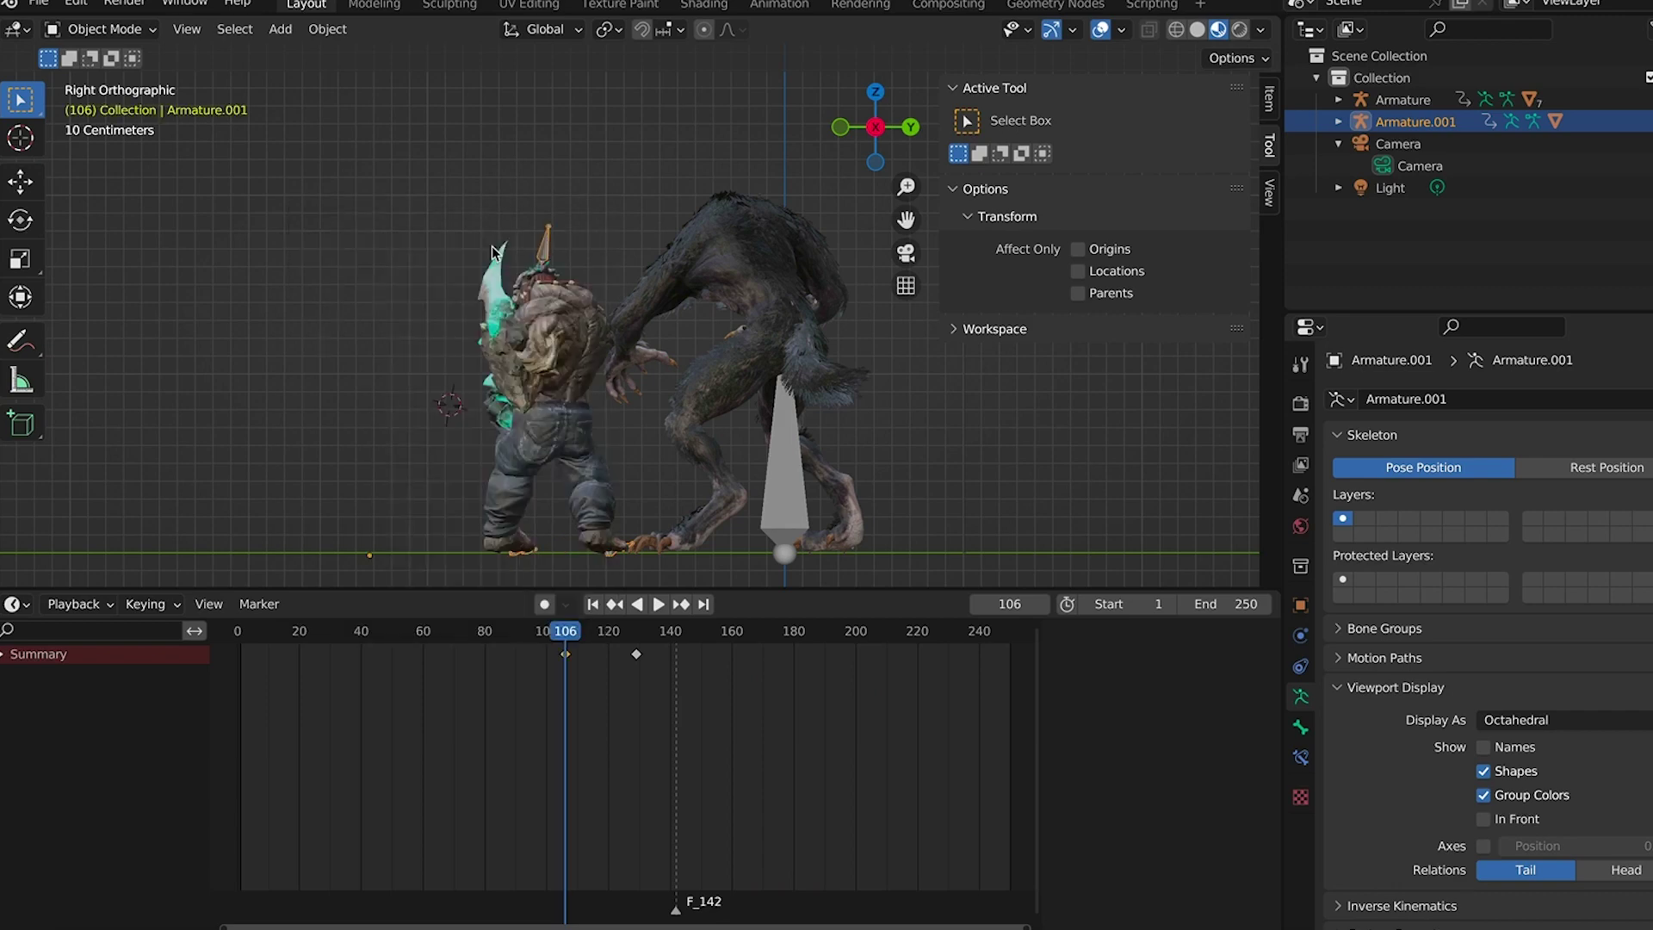
pyautogui.click(1270, 93)
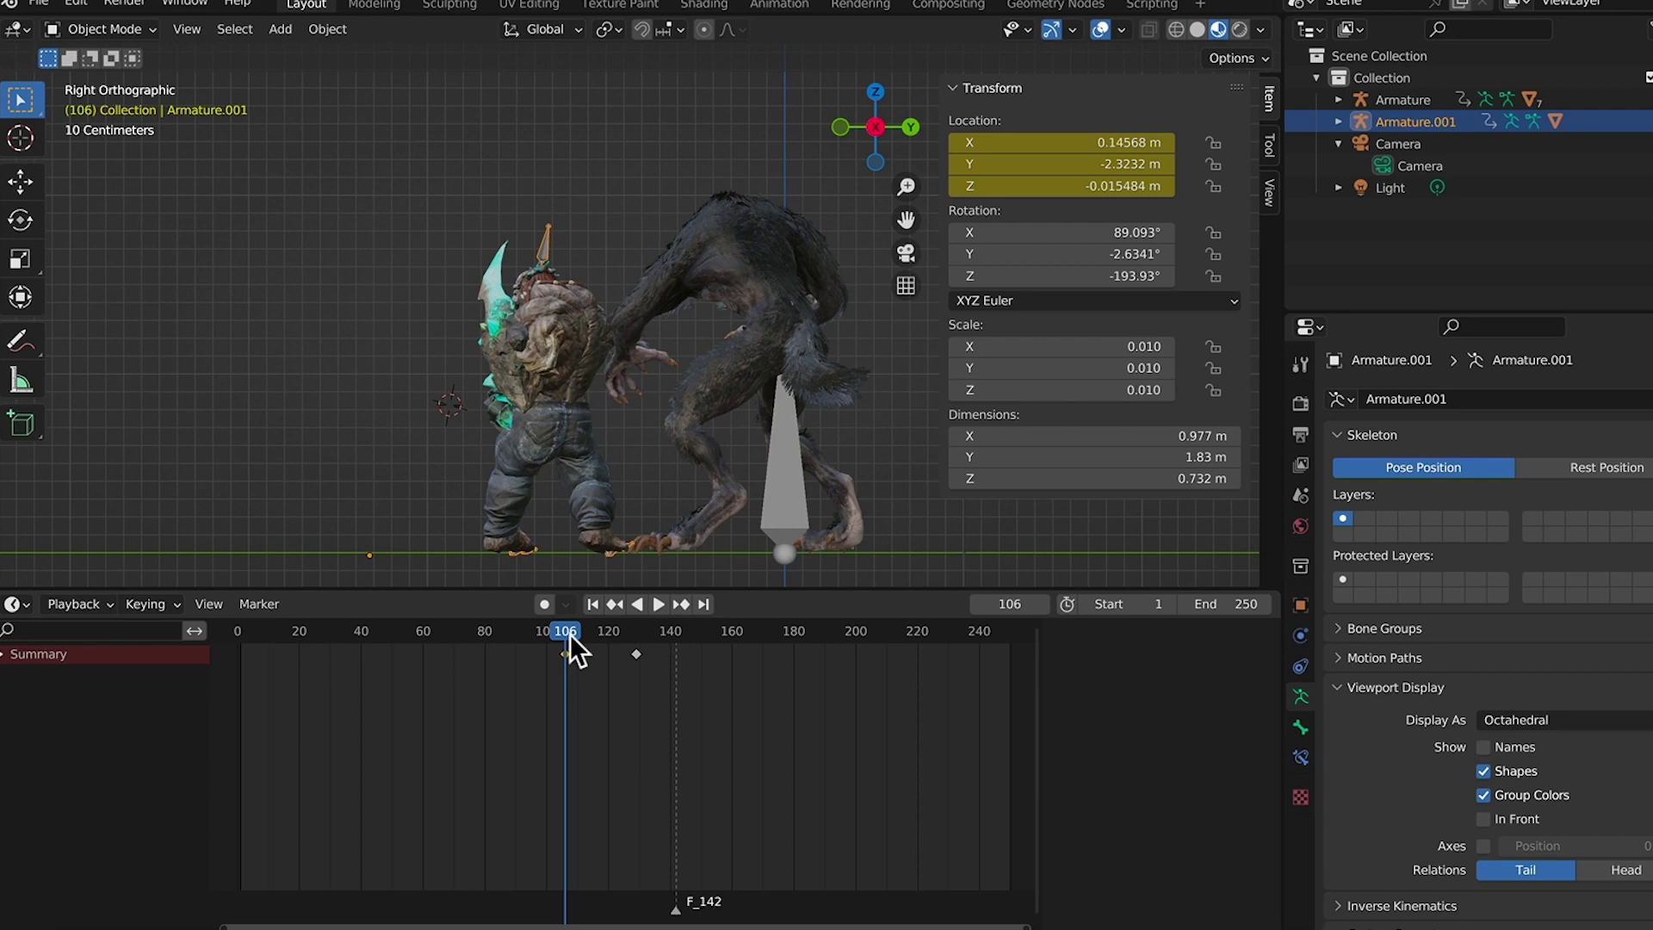
# Advance to frame 118, set the Mutant's Y location to -2.6432 m and keyframe its location
pyautogui.press('space')
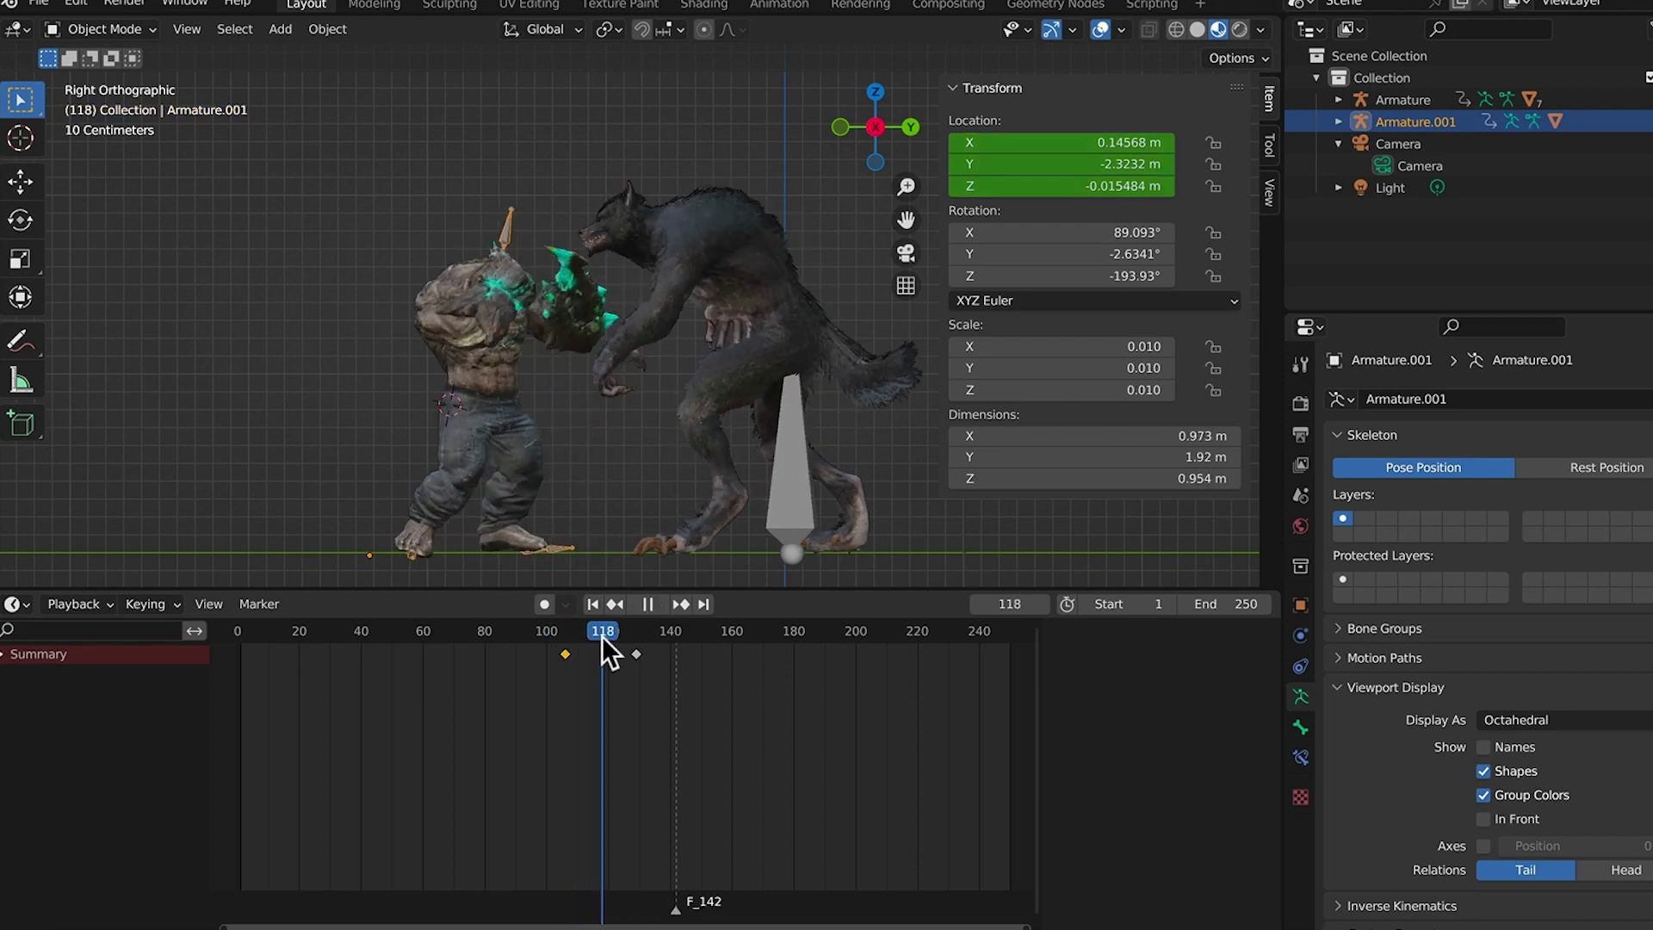
pyautogui.press('space')
pyautogui.moveTo(551, 258); pyautogui.dragTo(503, 237, button='middle')
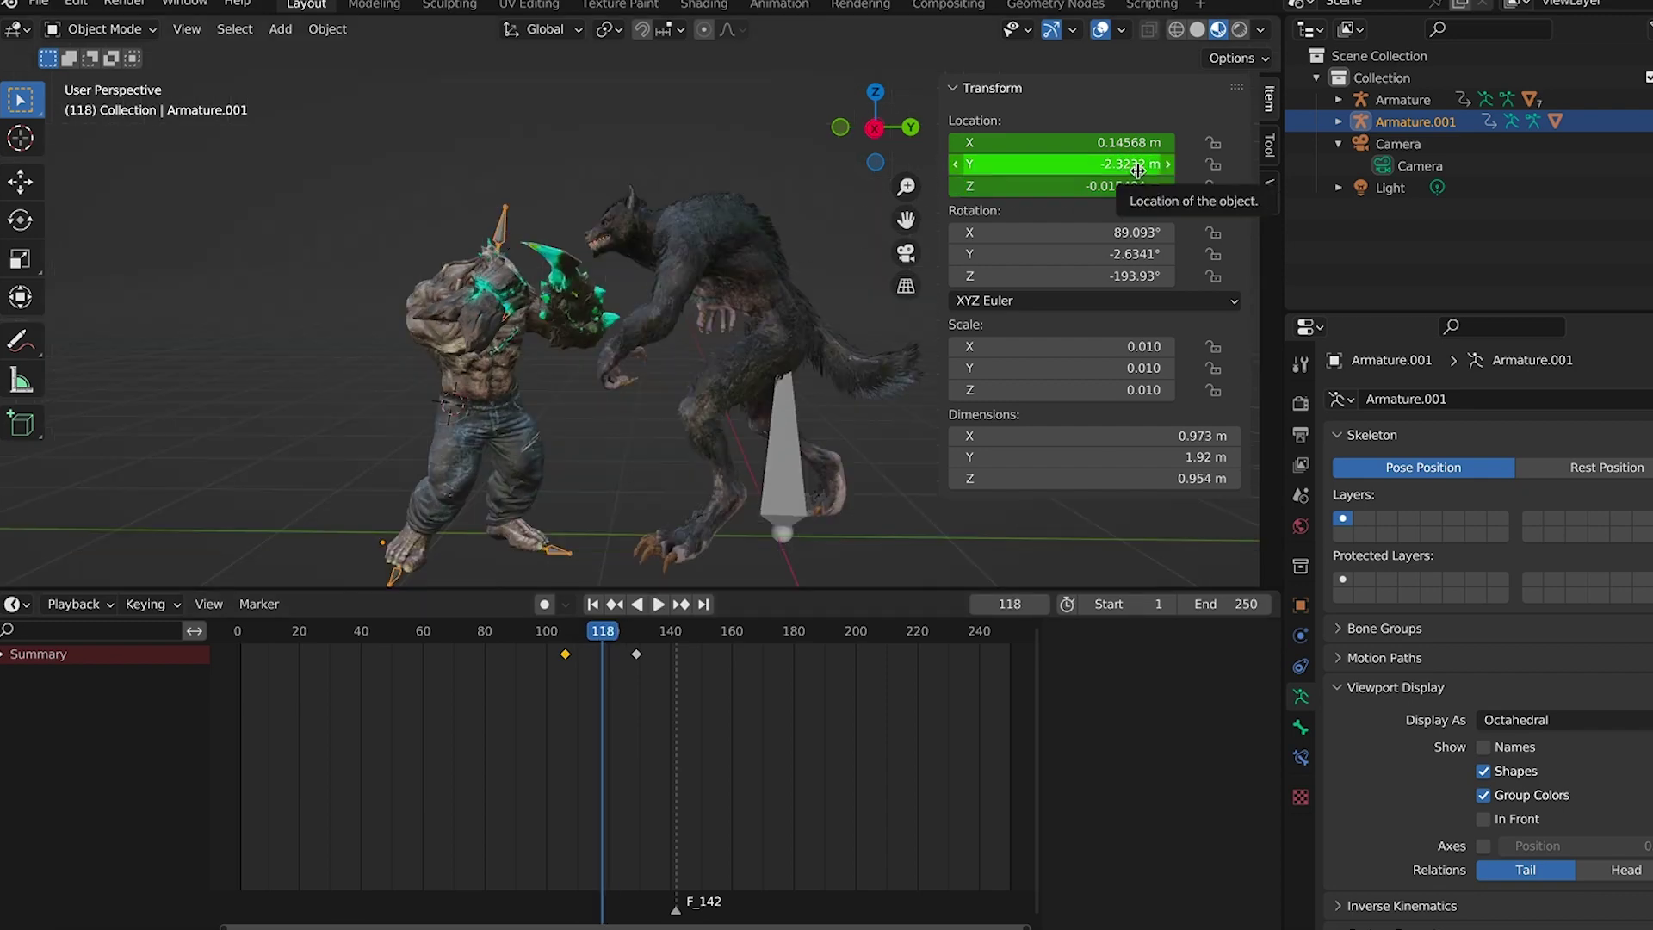
pyautogui.moveTo(1138, 171); pyautogui.dragTo(1083, 170)
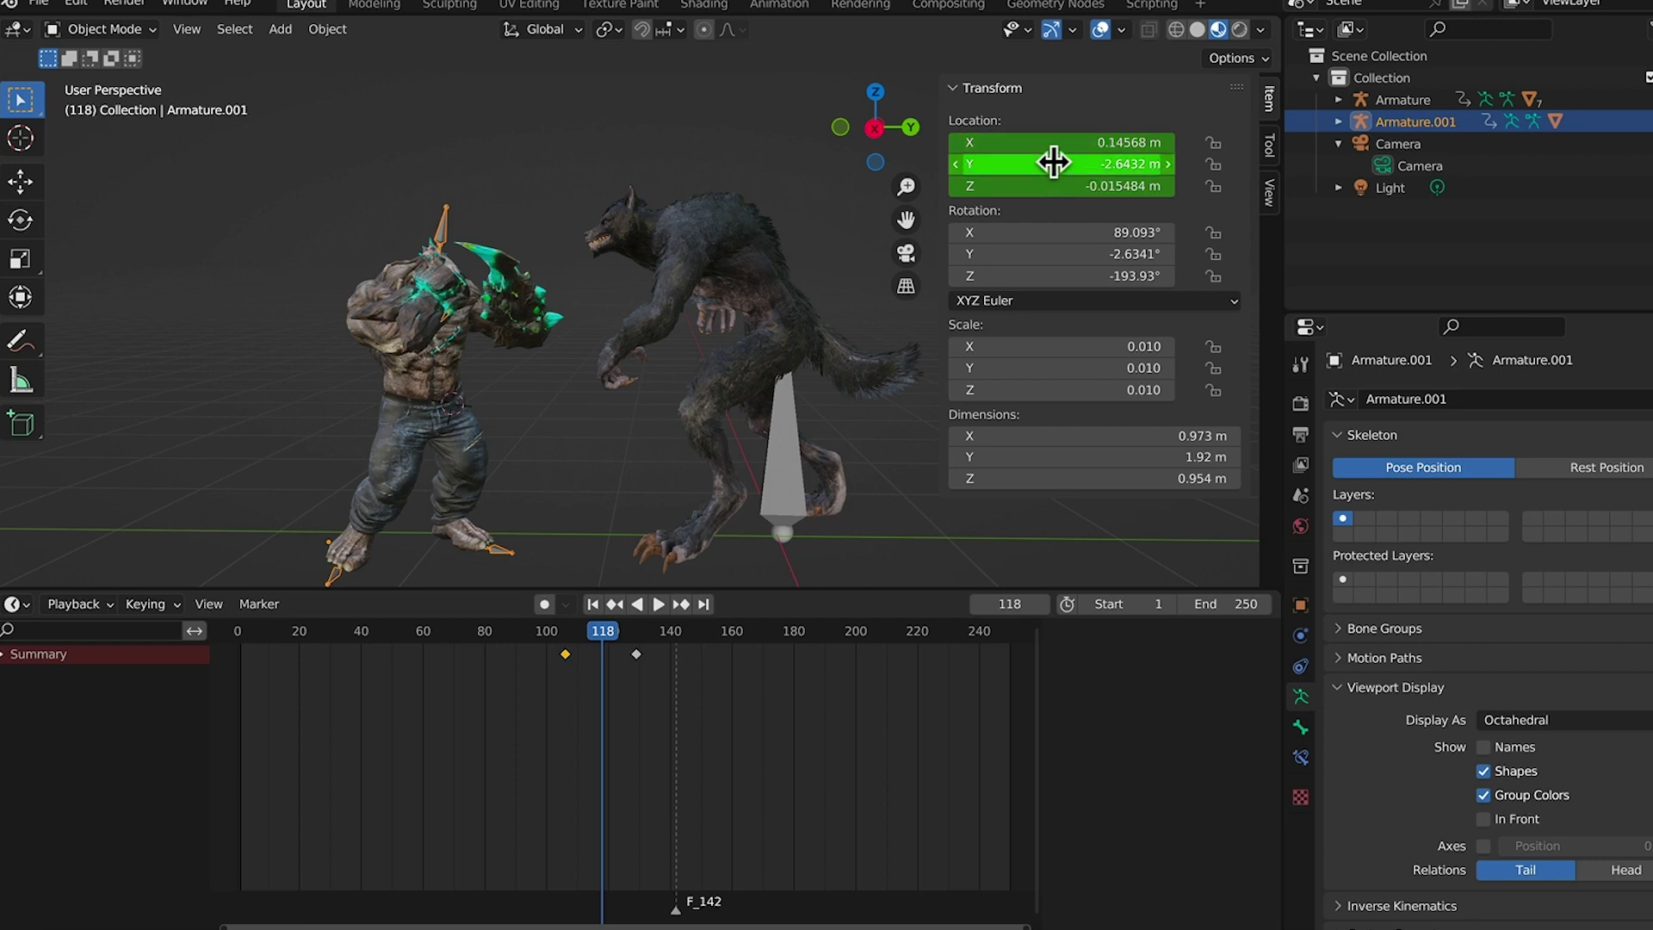
pyautogui.press('i')
# Try Linear interpolation on the Mutant's keyframes at frames 106 and 118, preview the motion, and set them to Bezier
pyautogui.moveTo(601, 637); pyautogui.dragTo(553, 639)
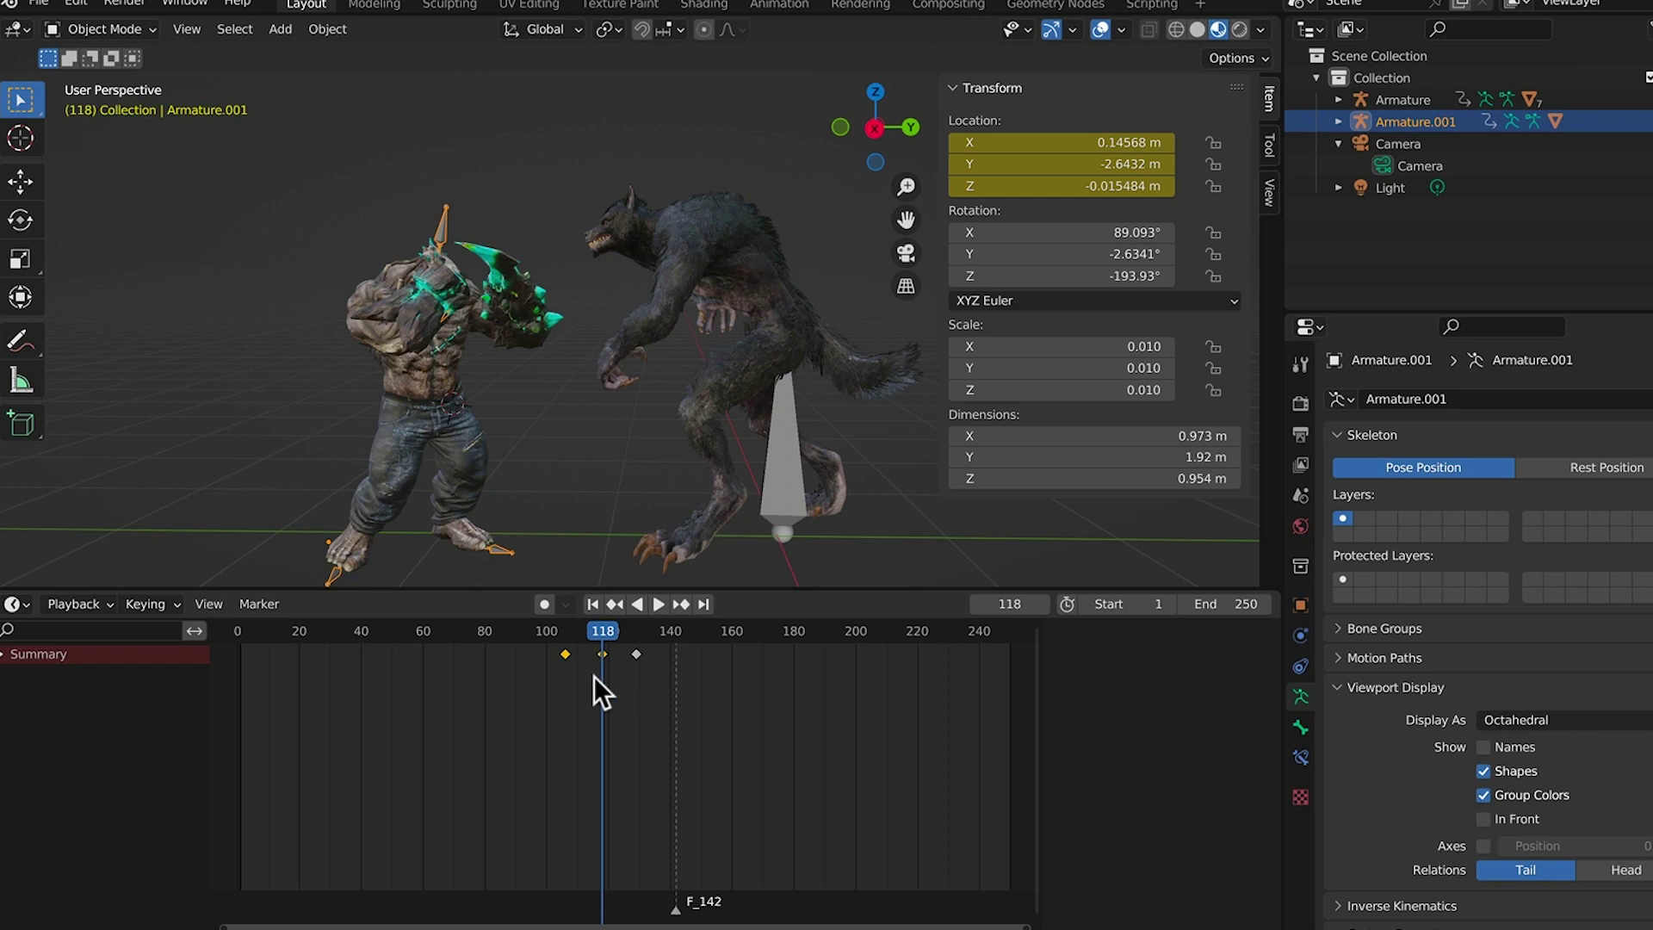
pyautogui.press('t')
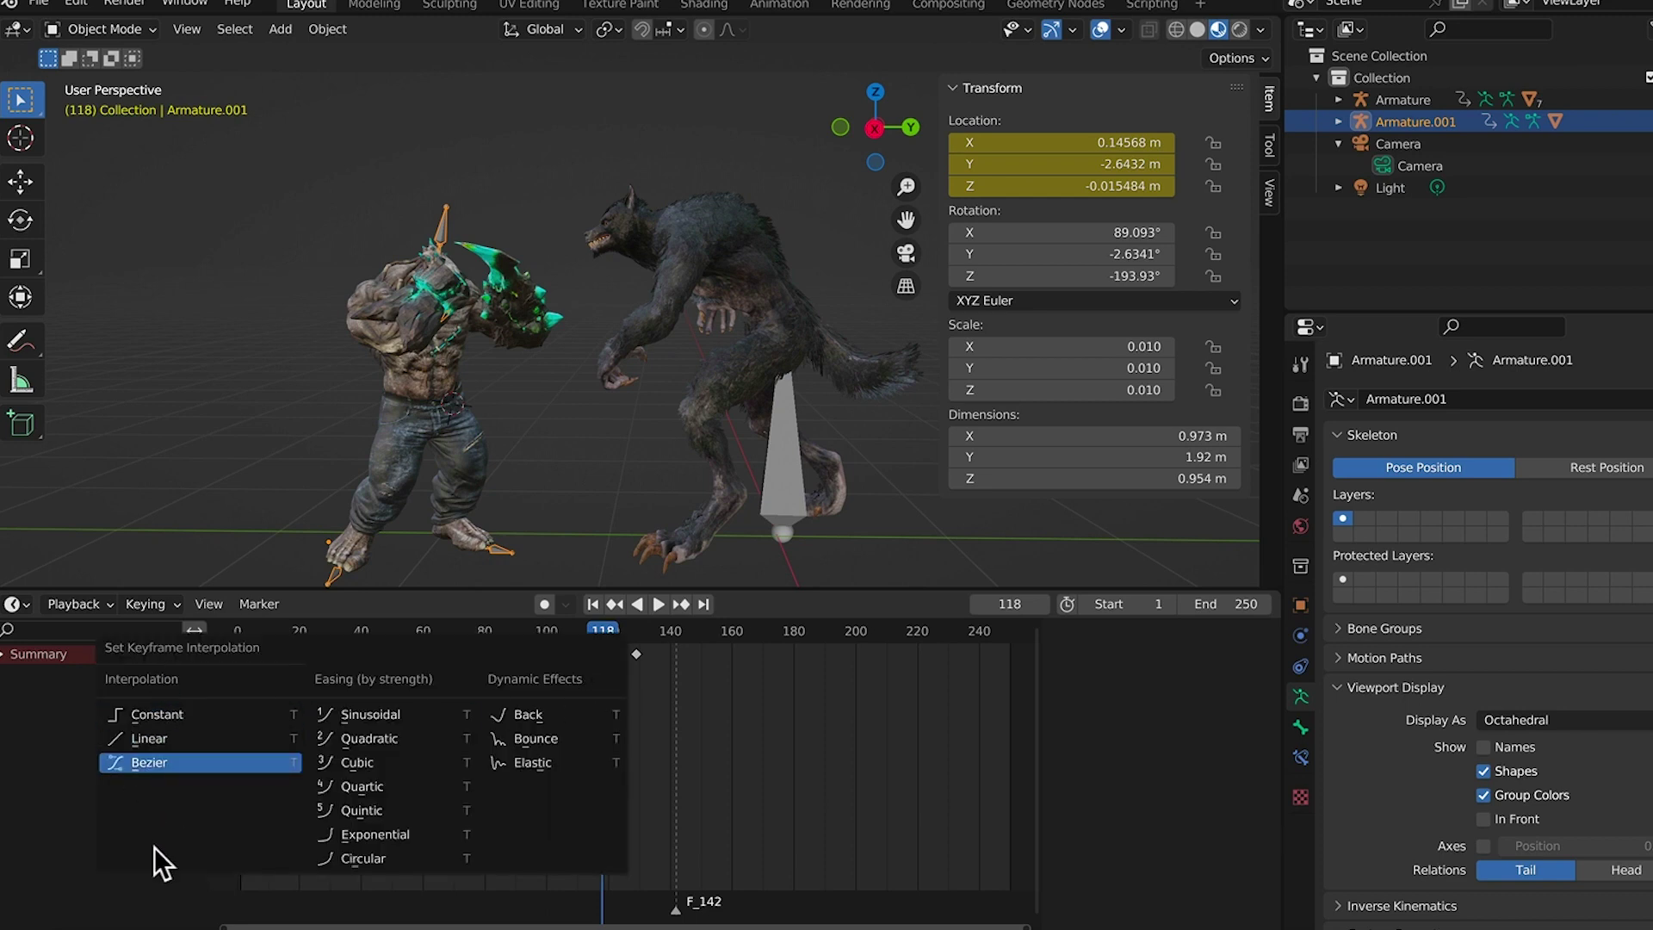
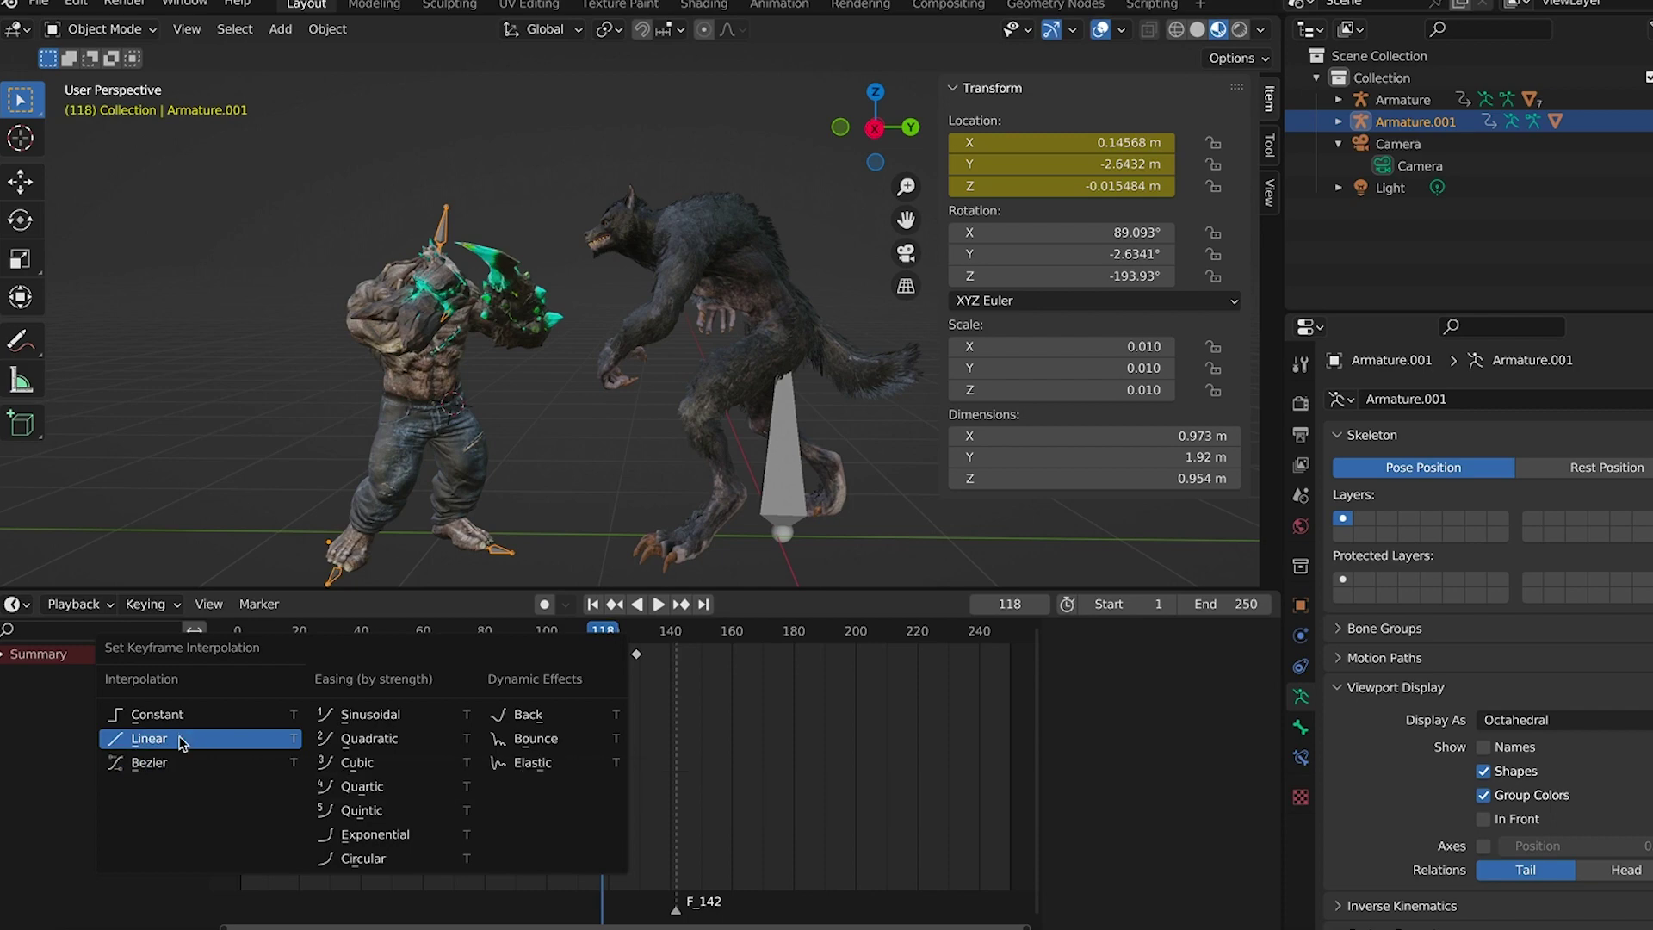
pyautogui.click(179, 738)
pyautogui.press('space')
pyautogui.click(587, 632)
pyautogui.moveTo(588, 633)
pyautogui.mouseDown()
pyautogui.moveTo(566, 632)
pyautogui.moveTo(603, 634)
pyautogui.moveTo(572, 638)
pyautogui.moveTo(608, 655)
pyautogui.mouseUp()
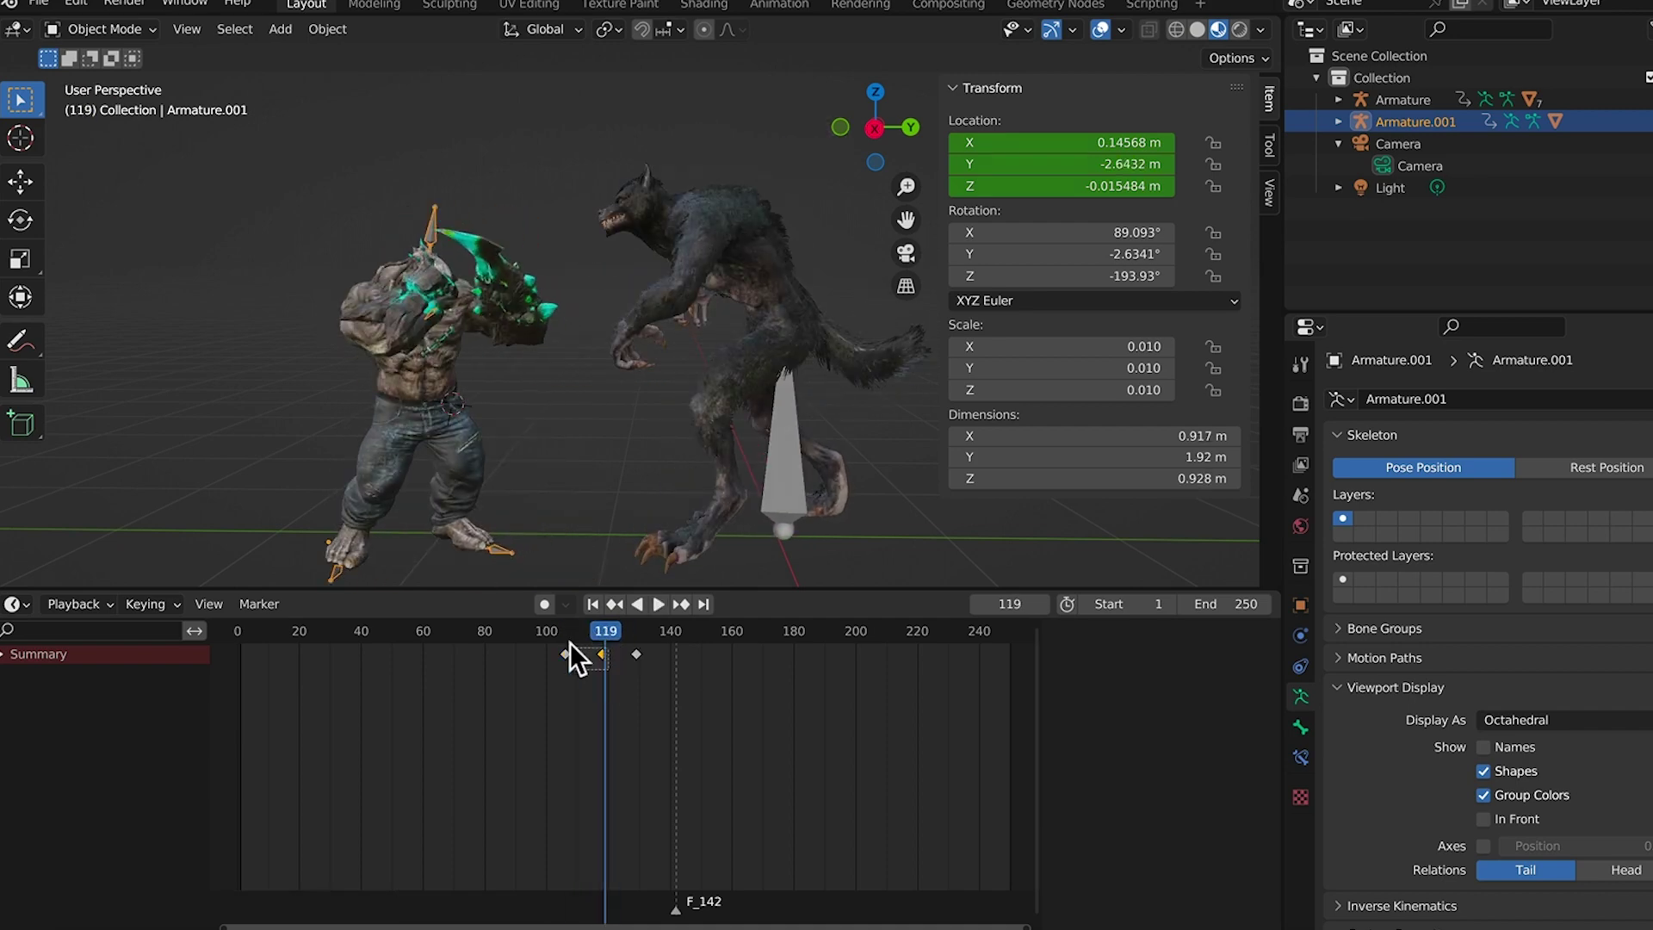
pyautogui.rightClick(602, 654)
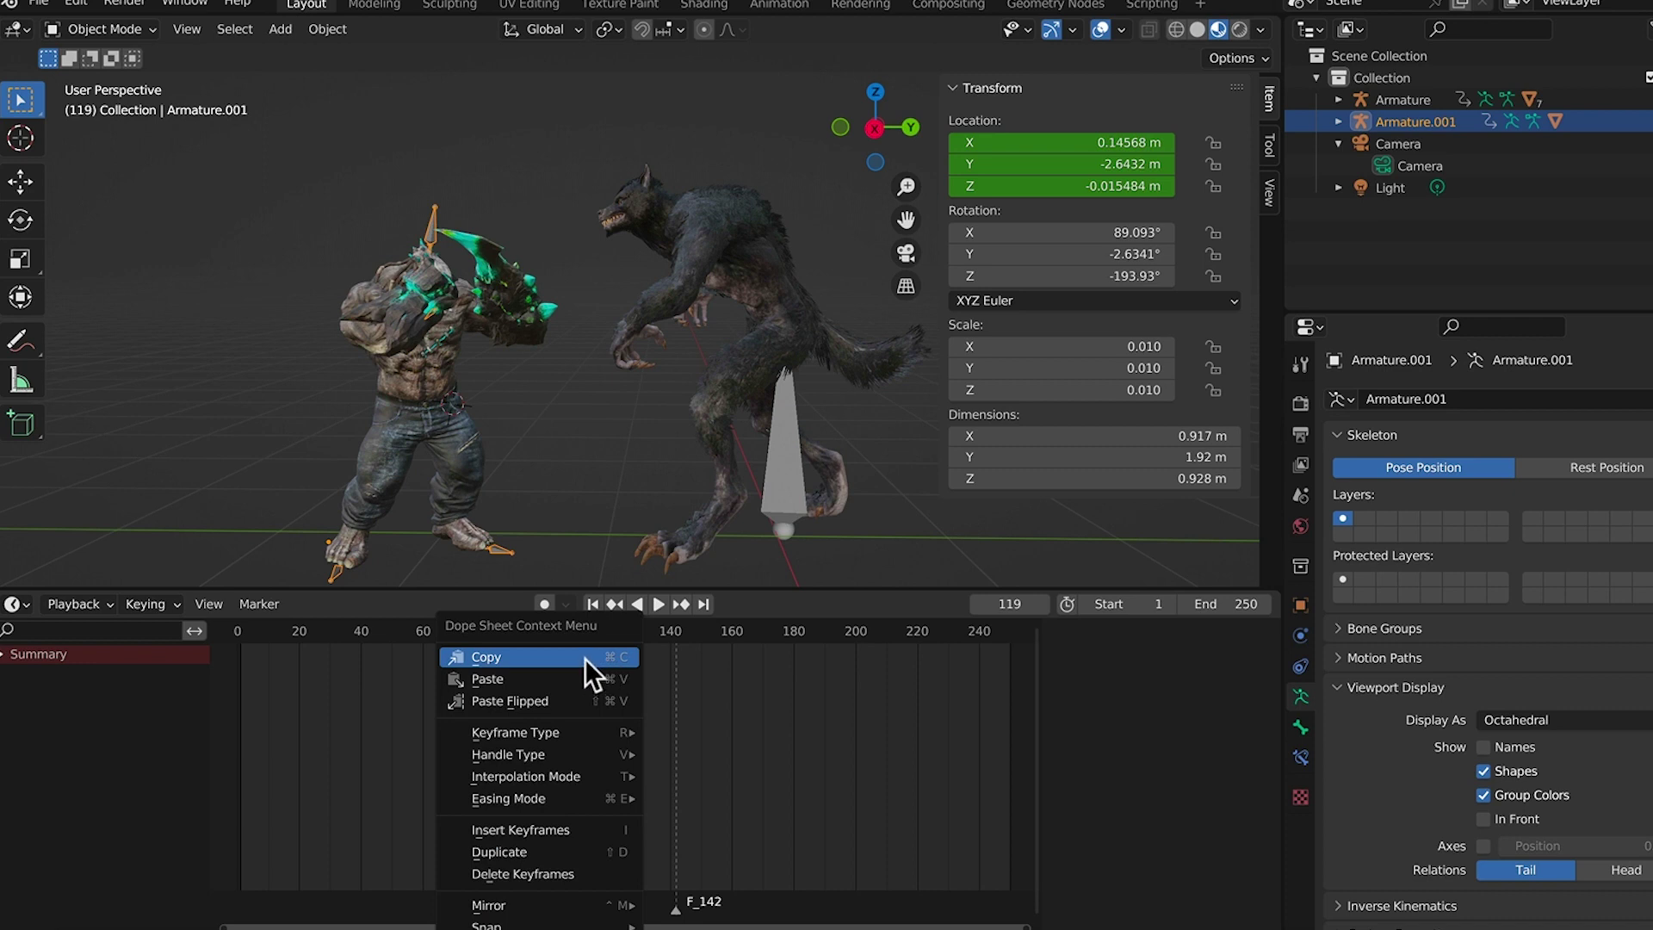
pyautogui.press('t')
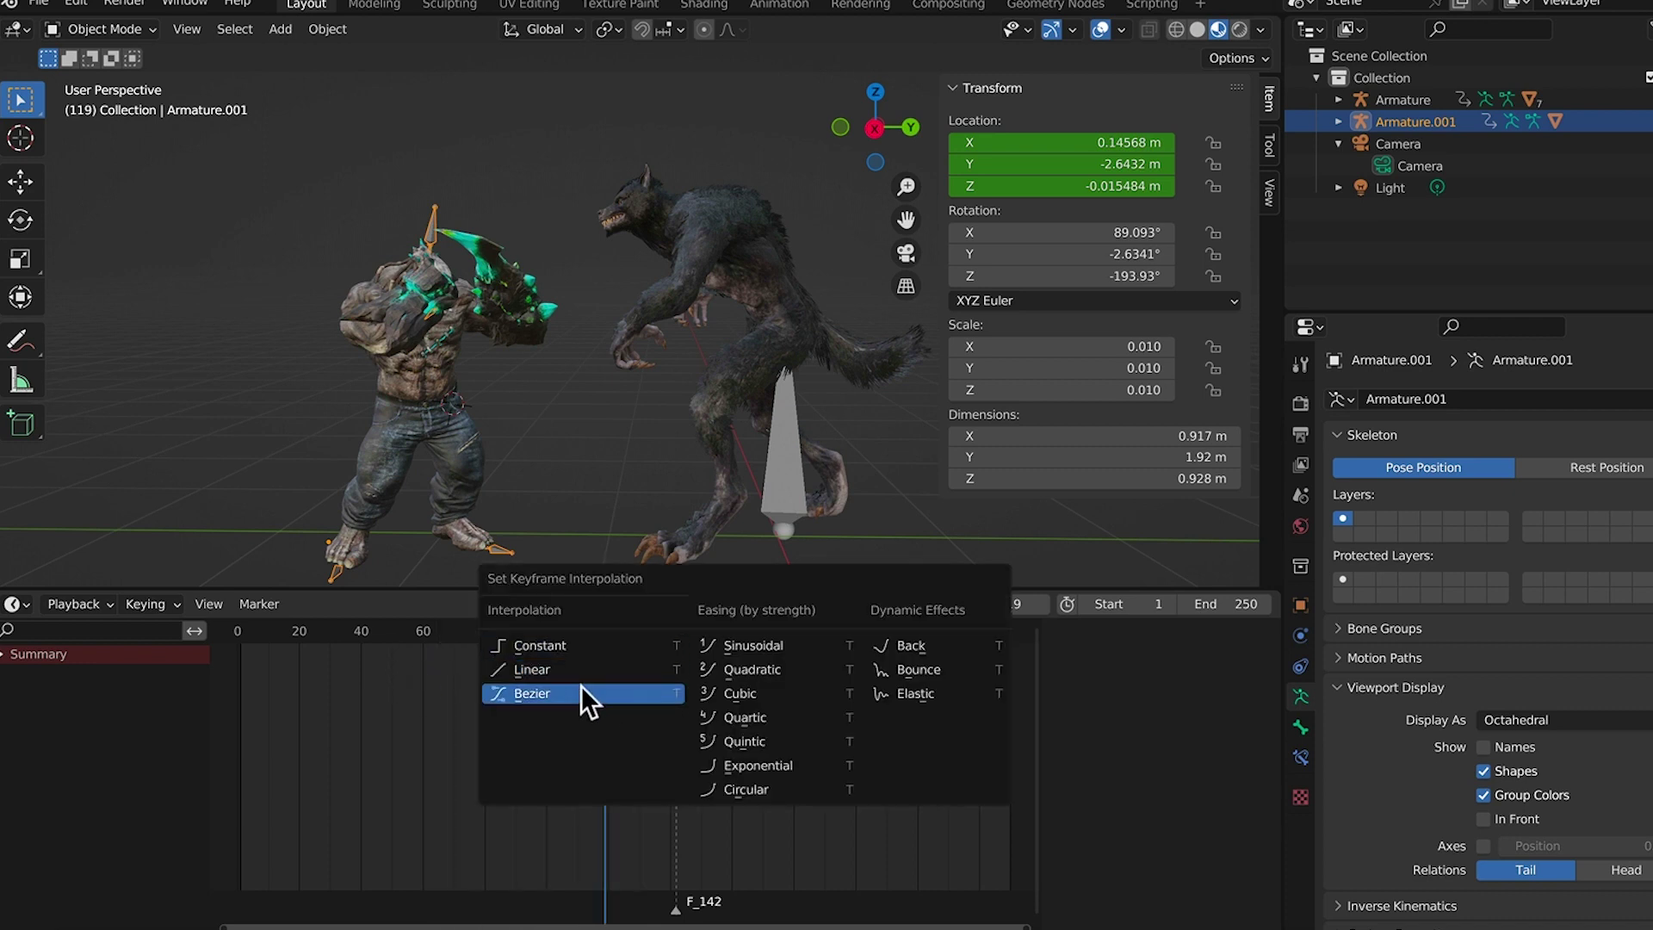
pyautogui.click(581, 686)
# Preview the motion up to frame 136 and insert a Location keyframe for the Mutant's armature there
pyautogui.moveTo(606, 631)
pyautogui.mouseDown()
pyautogui.moveTo(567, 646)
pyautogui.moveTo(639, 637)
pyautogui.moveTo(554, 643)
pyautogui.moveTo(657, 641)
pyautogui.mouseUp()
pyautogui.press('space')
pyautogui.press('space')
pyautogui.press('space')
pyautogui.press('space')
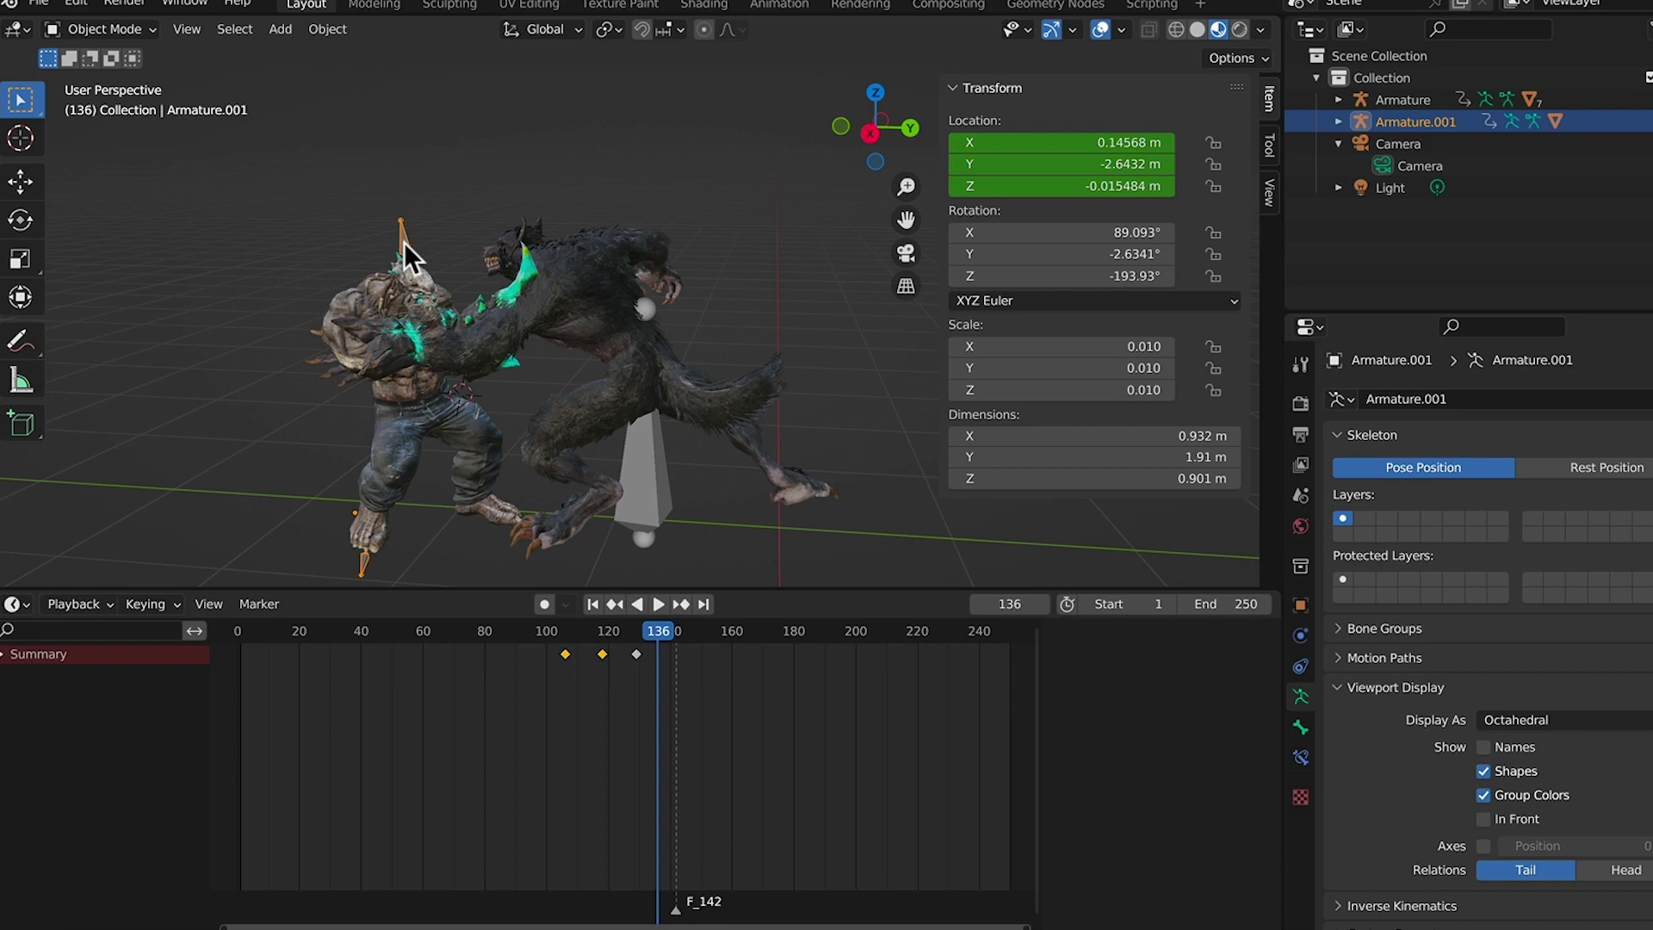
pyautogui.press('i')
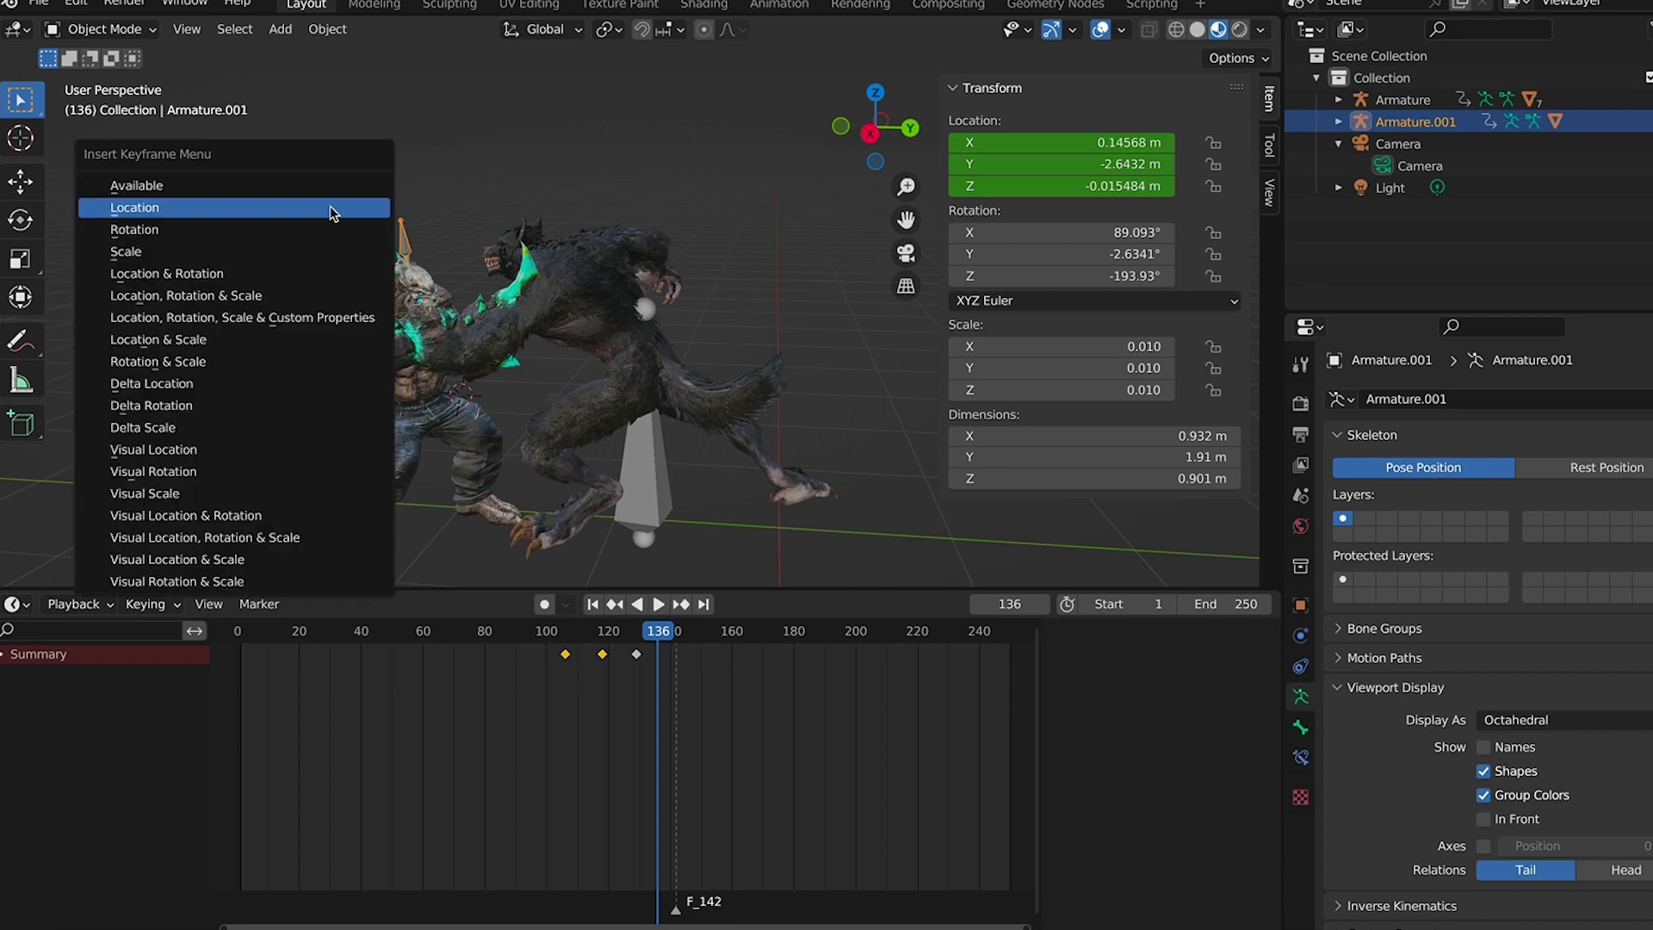
pyautogui.click(257, 205)
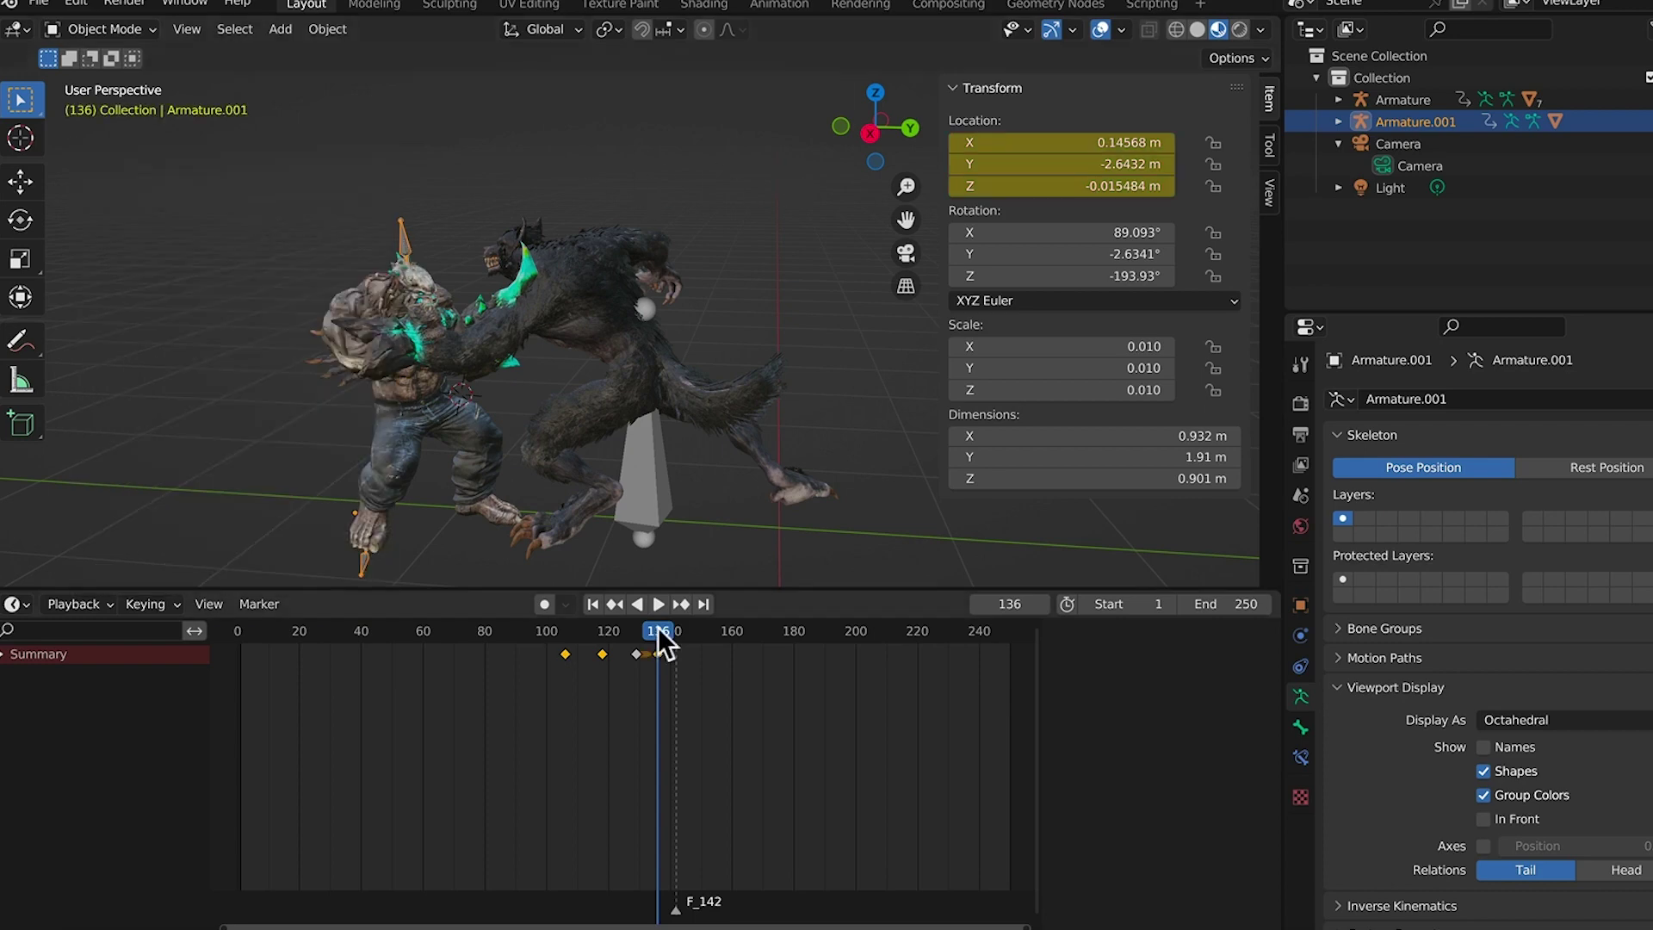
# Adjust and keyframe the Mutant's Y location at frame 139, and keyframe a Y location of -3.2632 m at frame 0
pyautogui.moveTo(658, 637); pyautogui.dragTo(667, 636)
pyautogui.moveTo(1136, 142); pyautogui.dragTo(1088, 162)
pyautogui.press('i')
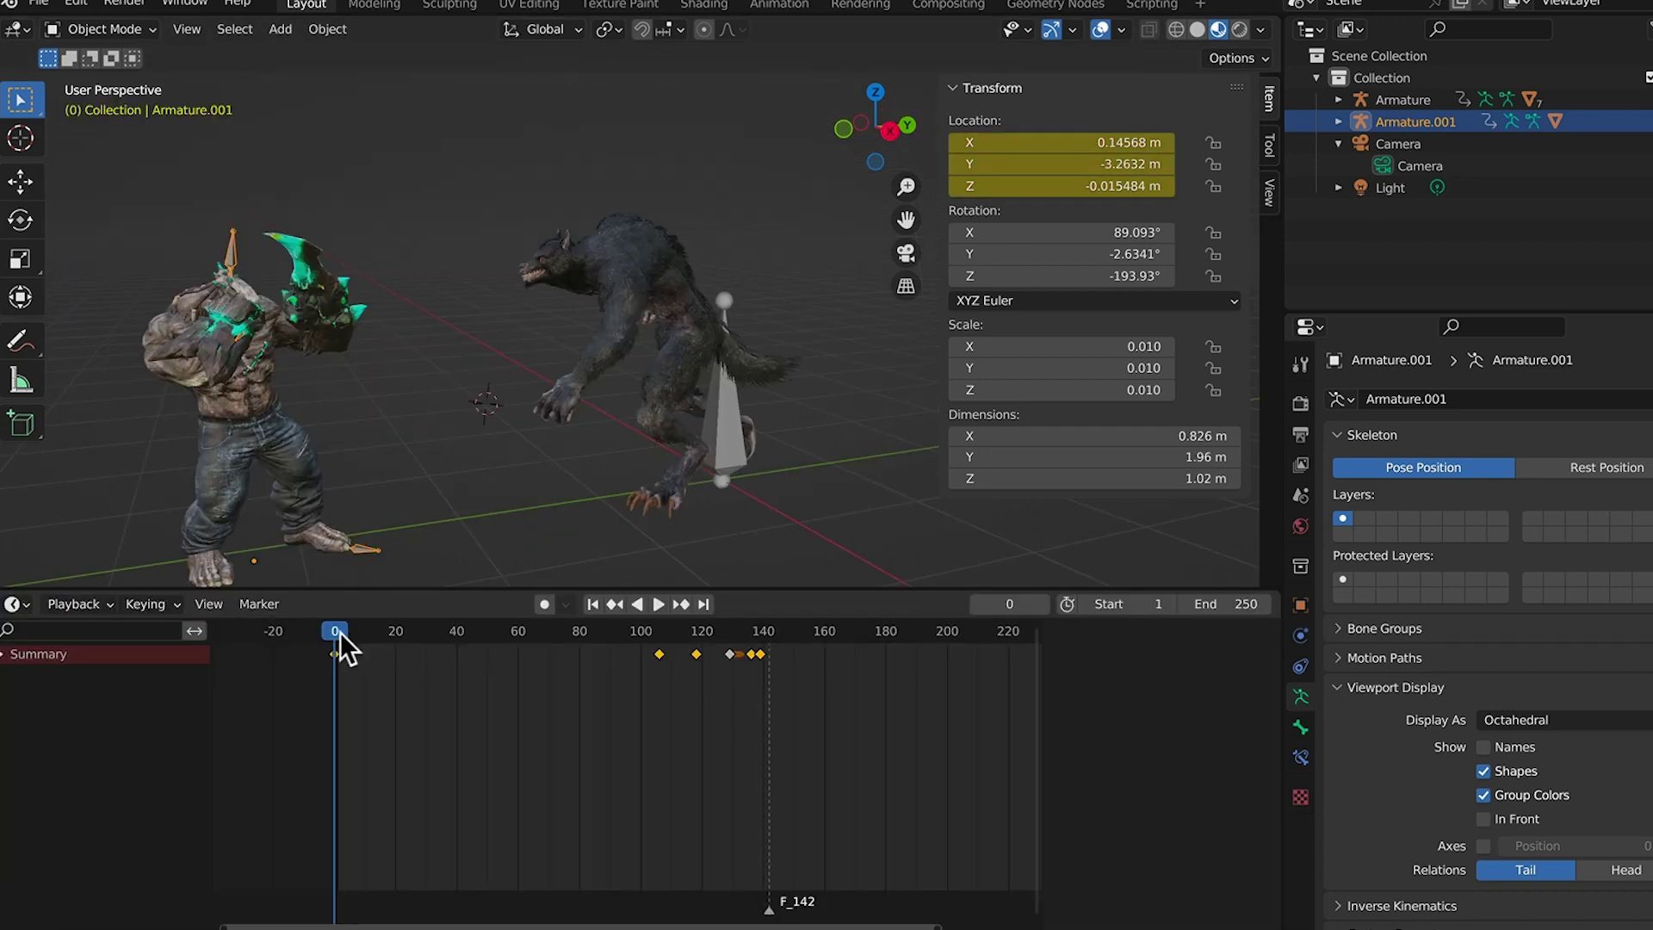
# Keyframe the Mutant's location at several frames between 0 and 97, setting Y to -3.2 m at frame 0
pyautogui.moveTo(339, 632); pyautogui.dragTo(520, 630)
pyautogui.press('i')
pyautogui.moveTo(388, 629); pyautogui.dragTo(417, 637)
pyautogui.press('i')
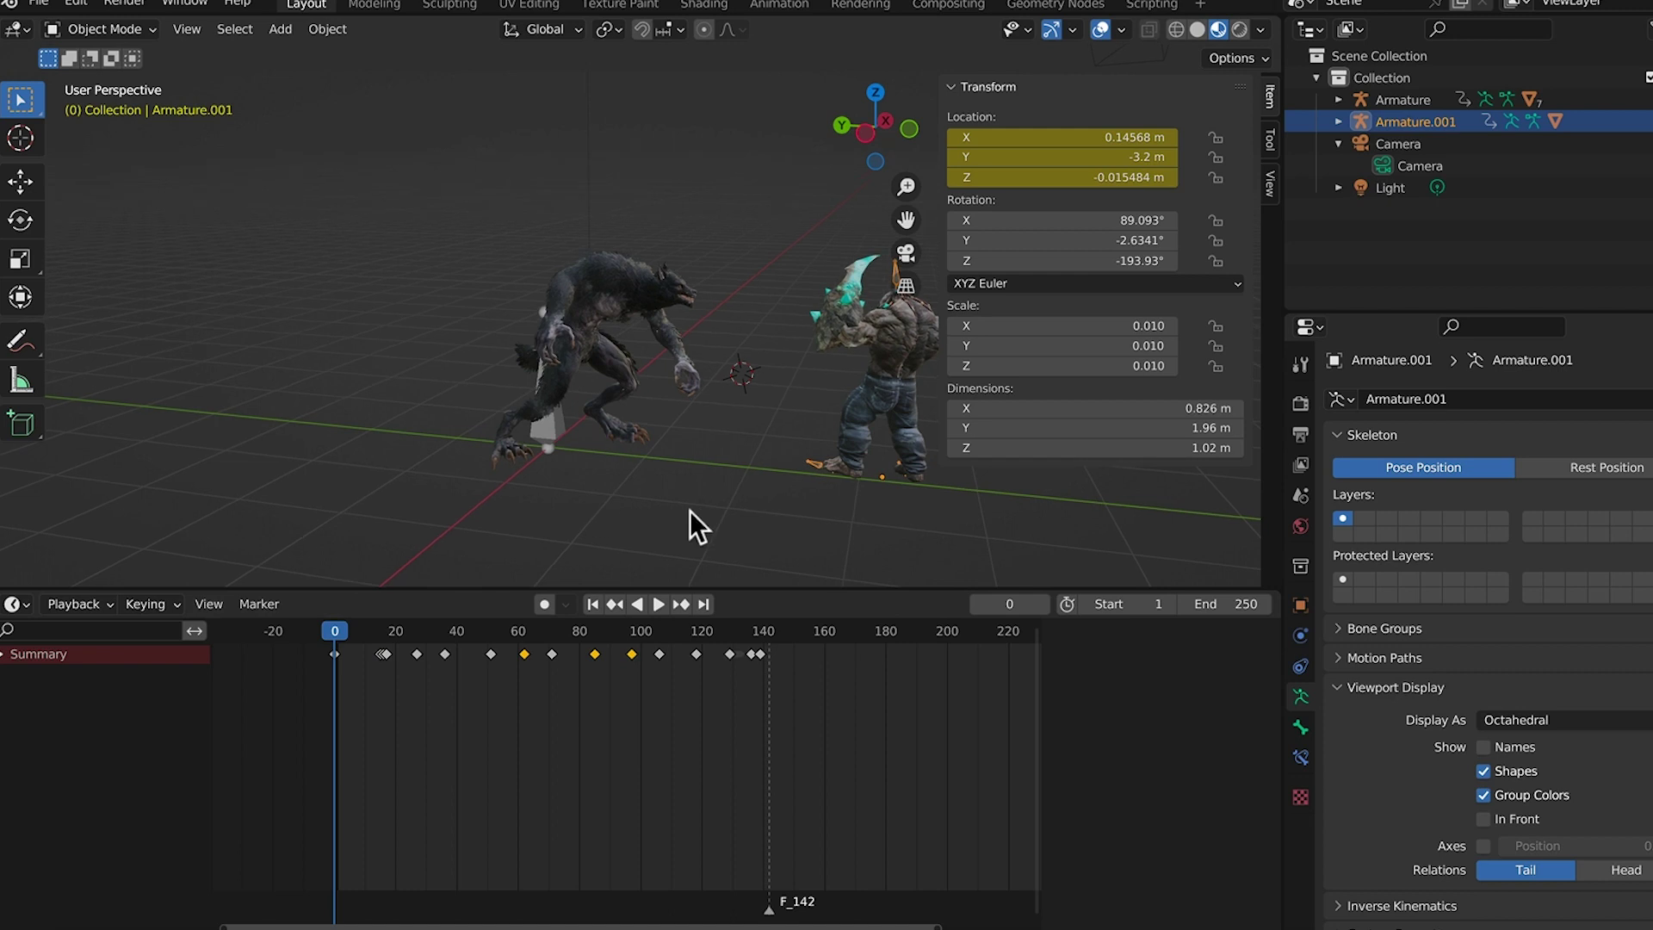
# Play the fight animation from frame 0 to check the Mutant's movement, and return to frame 0
pyautogui.moveTo(694, 528); pyautogui.dragTo(628, 586, button='middle')
pyautogui.click(658, 603)
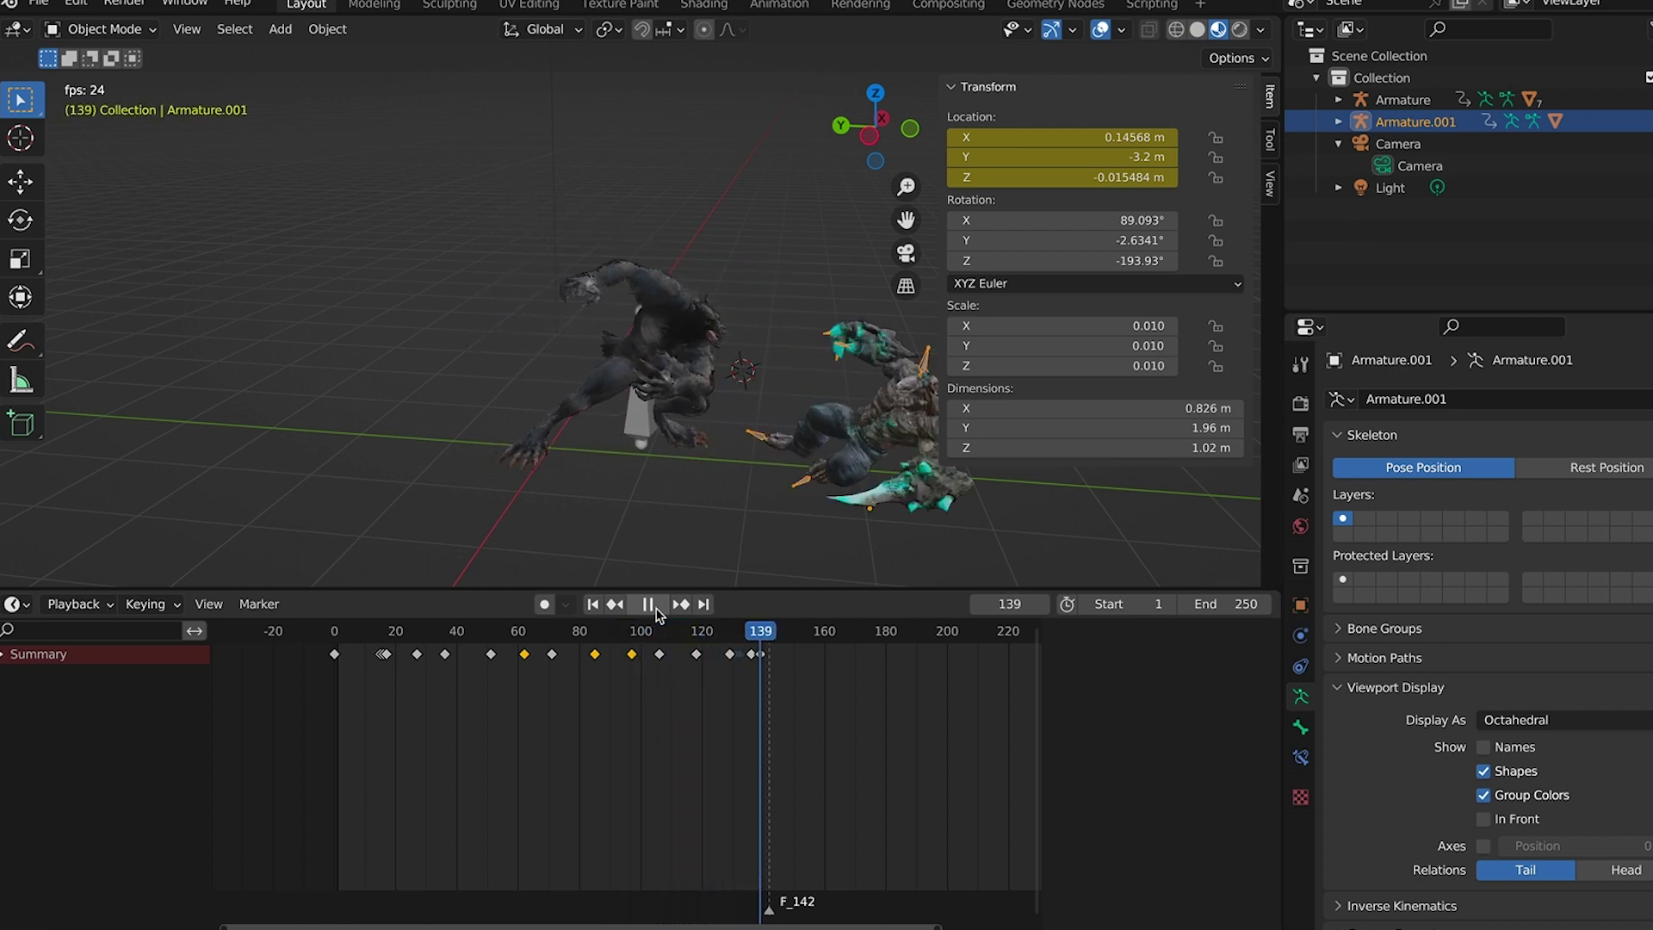
pyautogui.click(658, 604)
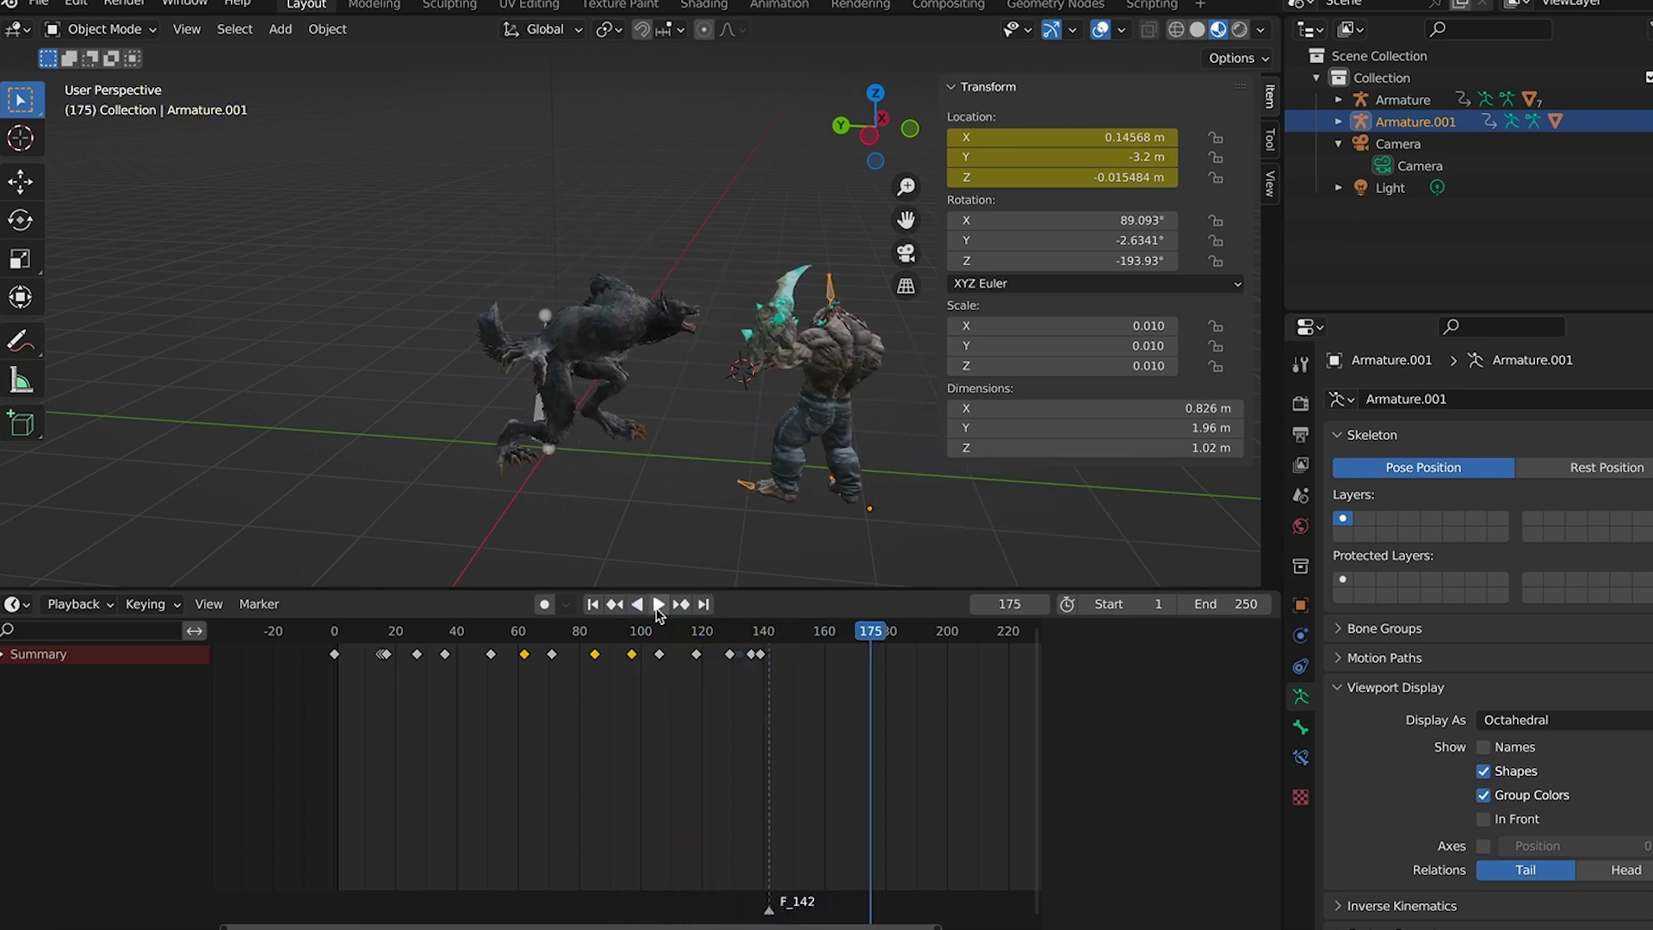
pyautogui.moveTo(884, 634); pyautogui.dragTo(323, 653)
# Select the scene camera, look through it, and check the framing of the fight at frames 0 and 130
pyautogui.moveTo(690, 494); pyautogui.dragTo(391, 441, button='middle')
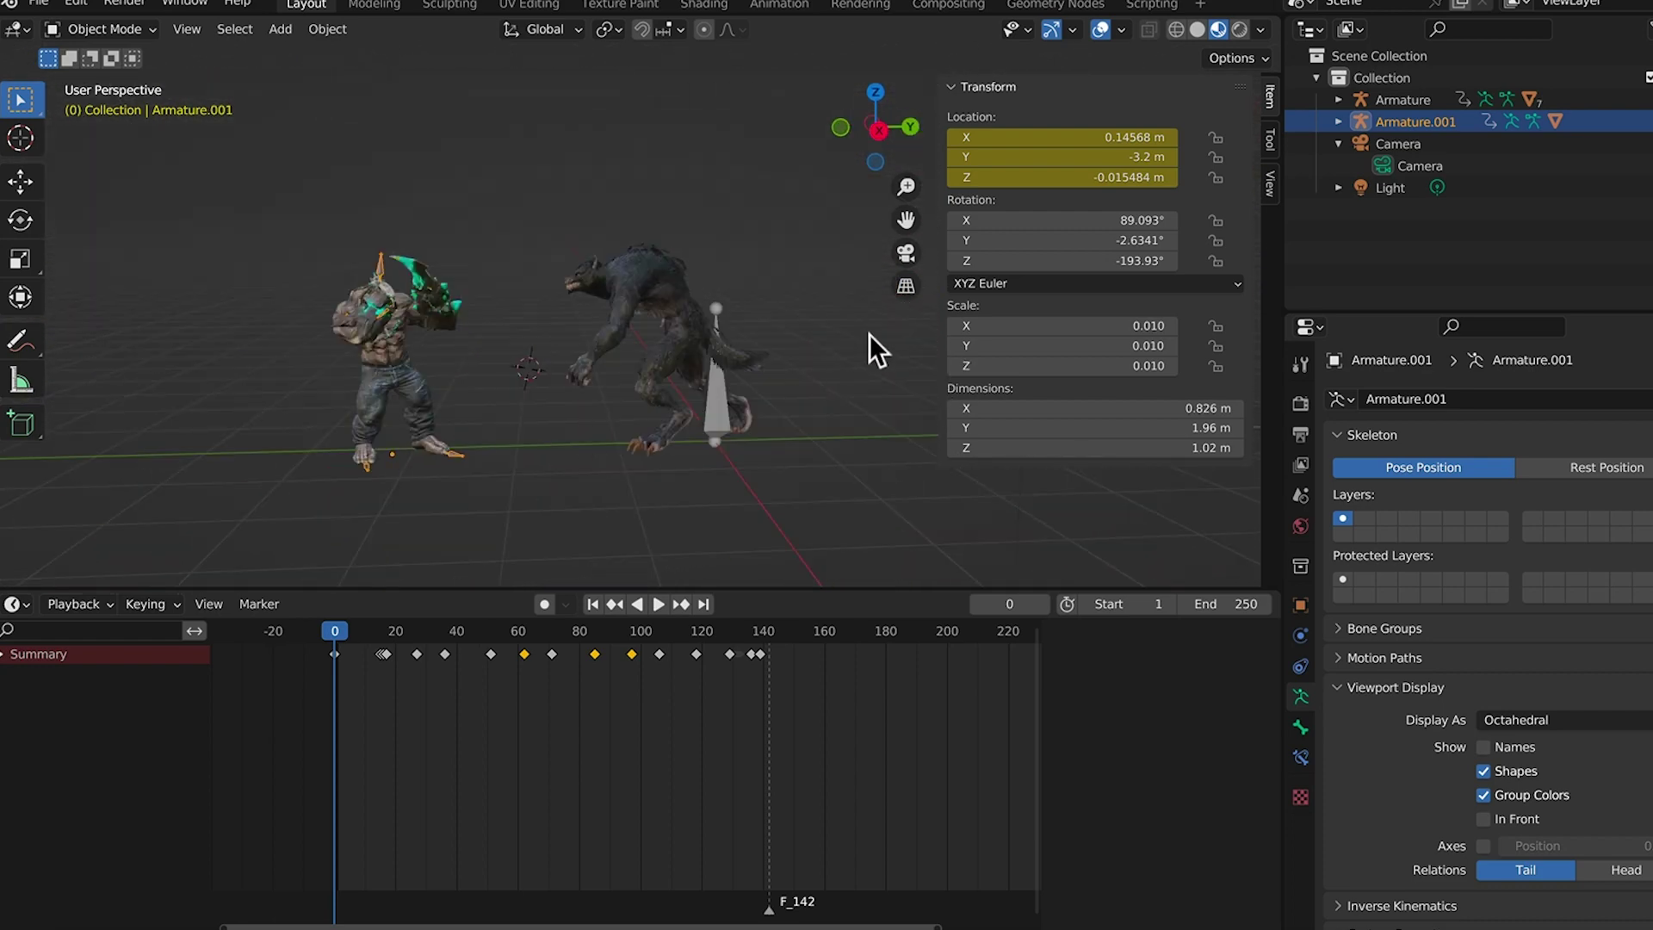
pyautogui.scroll(-5, 687, 469)
pyautogui.scroll(1, 660, 422)
pyautogui.scroll(-2, 603, 423)
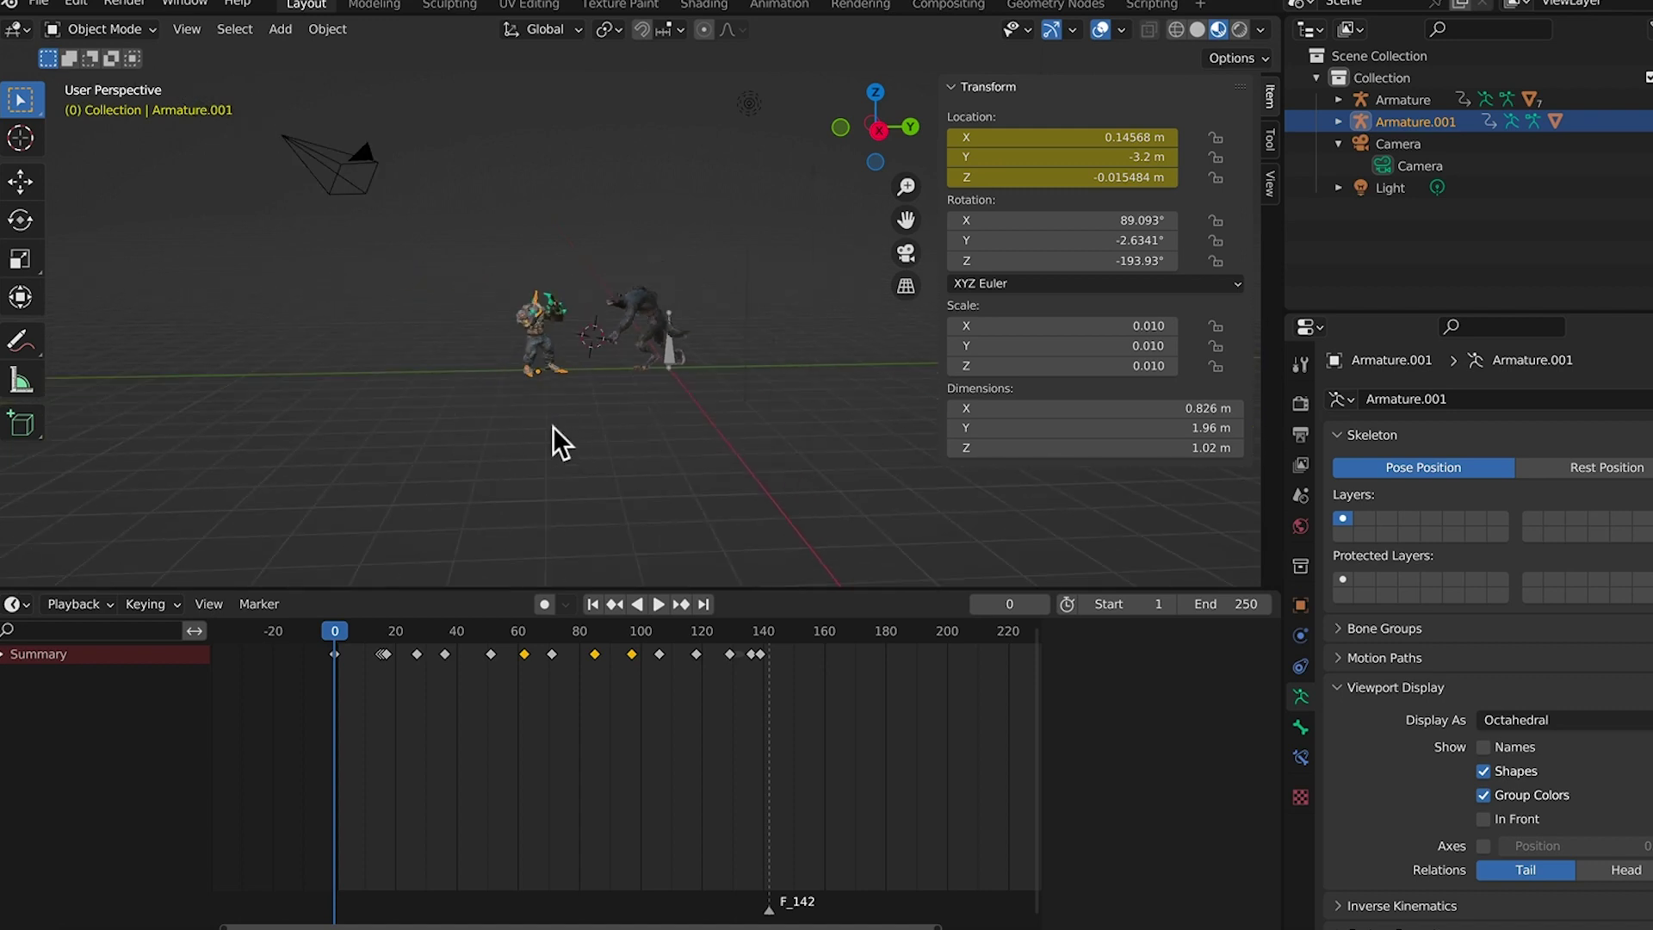
pyautogui.click(355, 176)
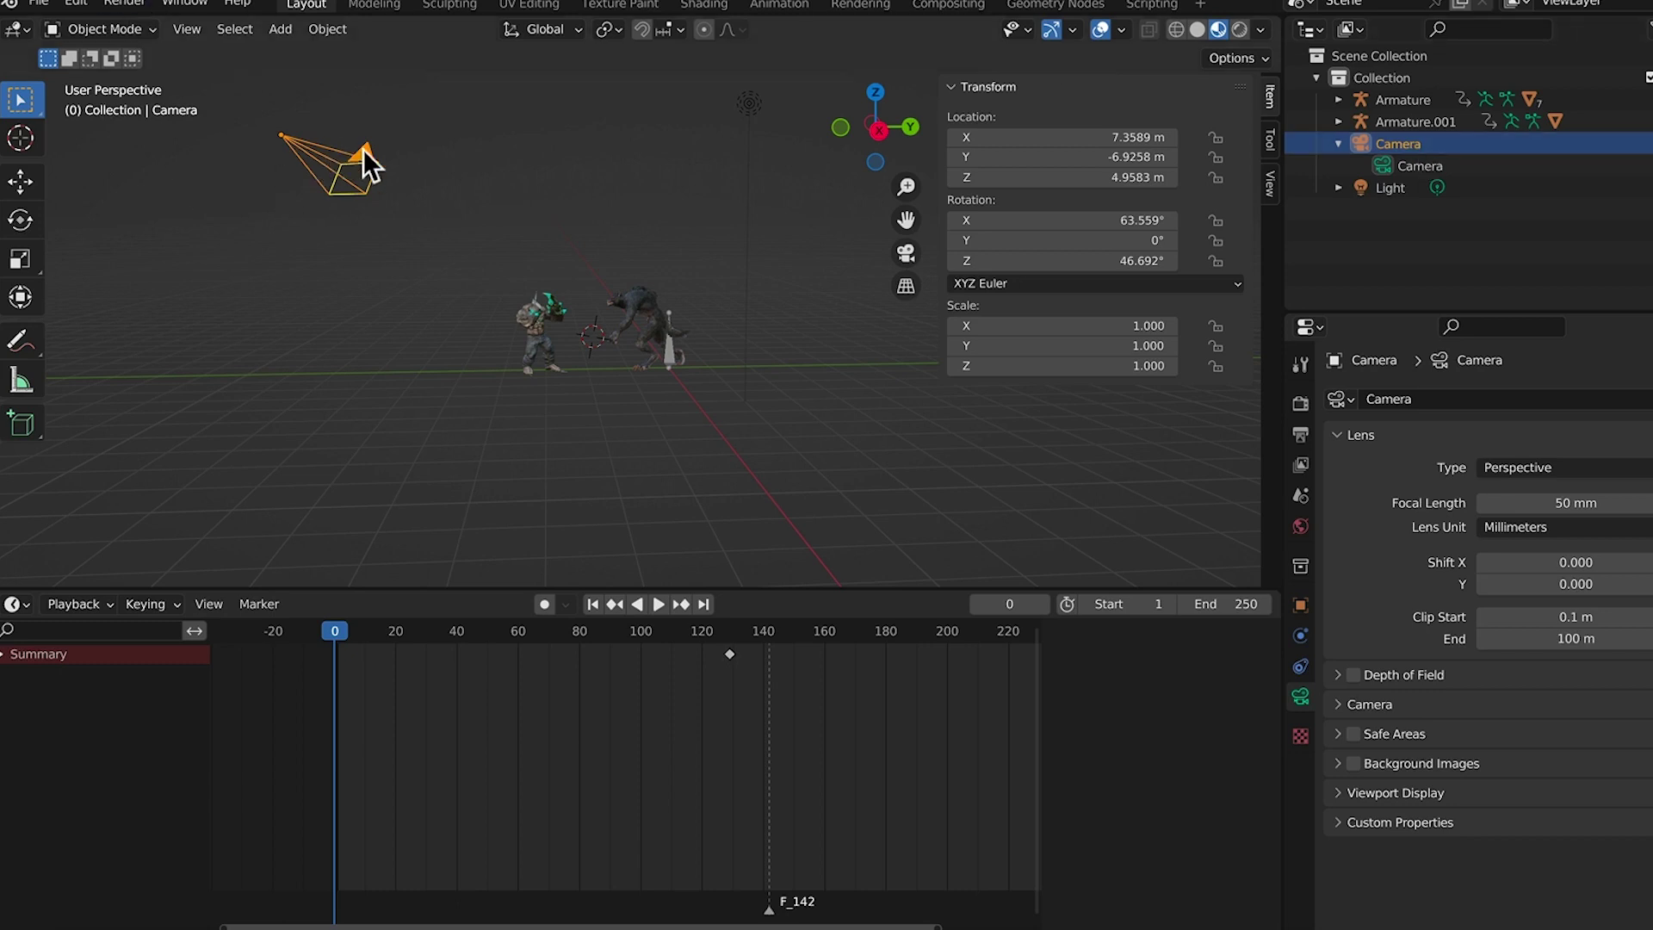
pyautogui.press('KP_0')
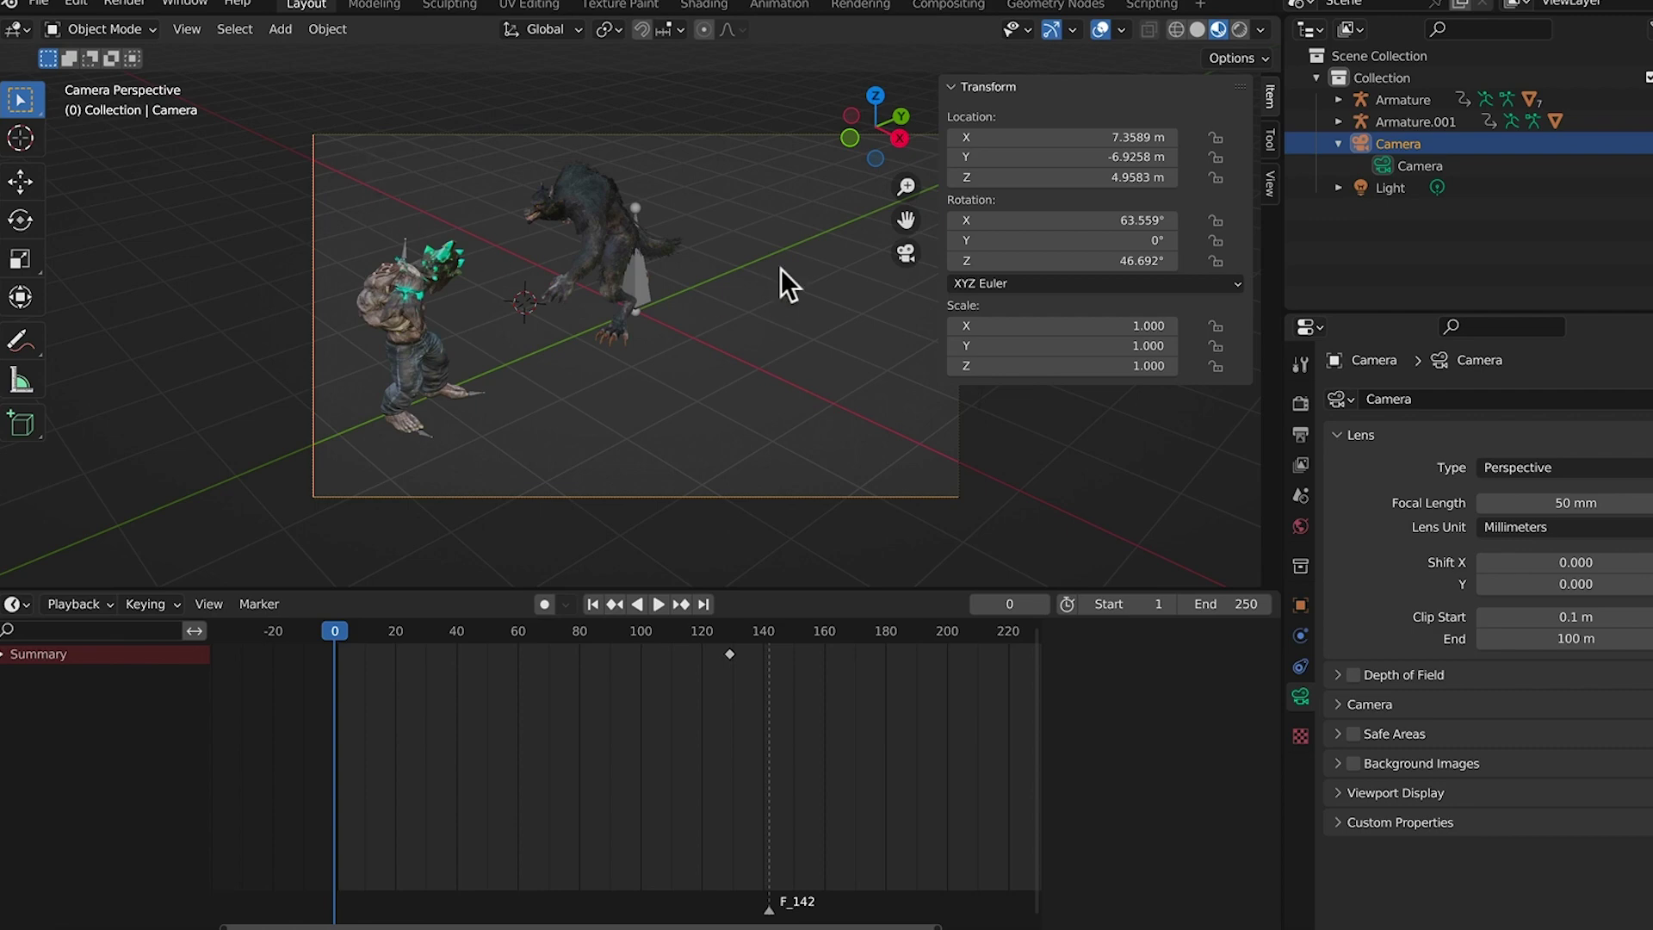
pyautogui.moveTo(349, 633); pyautogui.dragTo(736, 632)
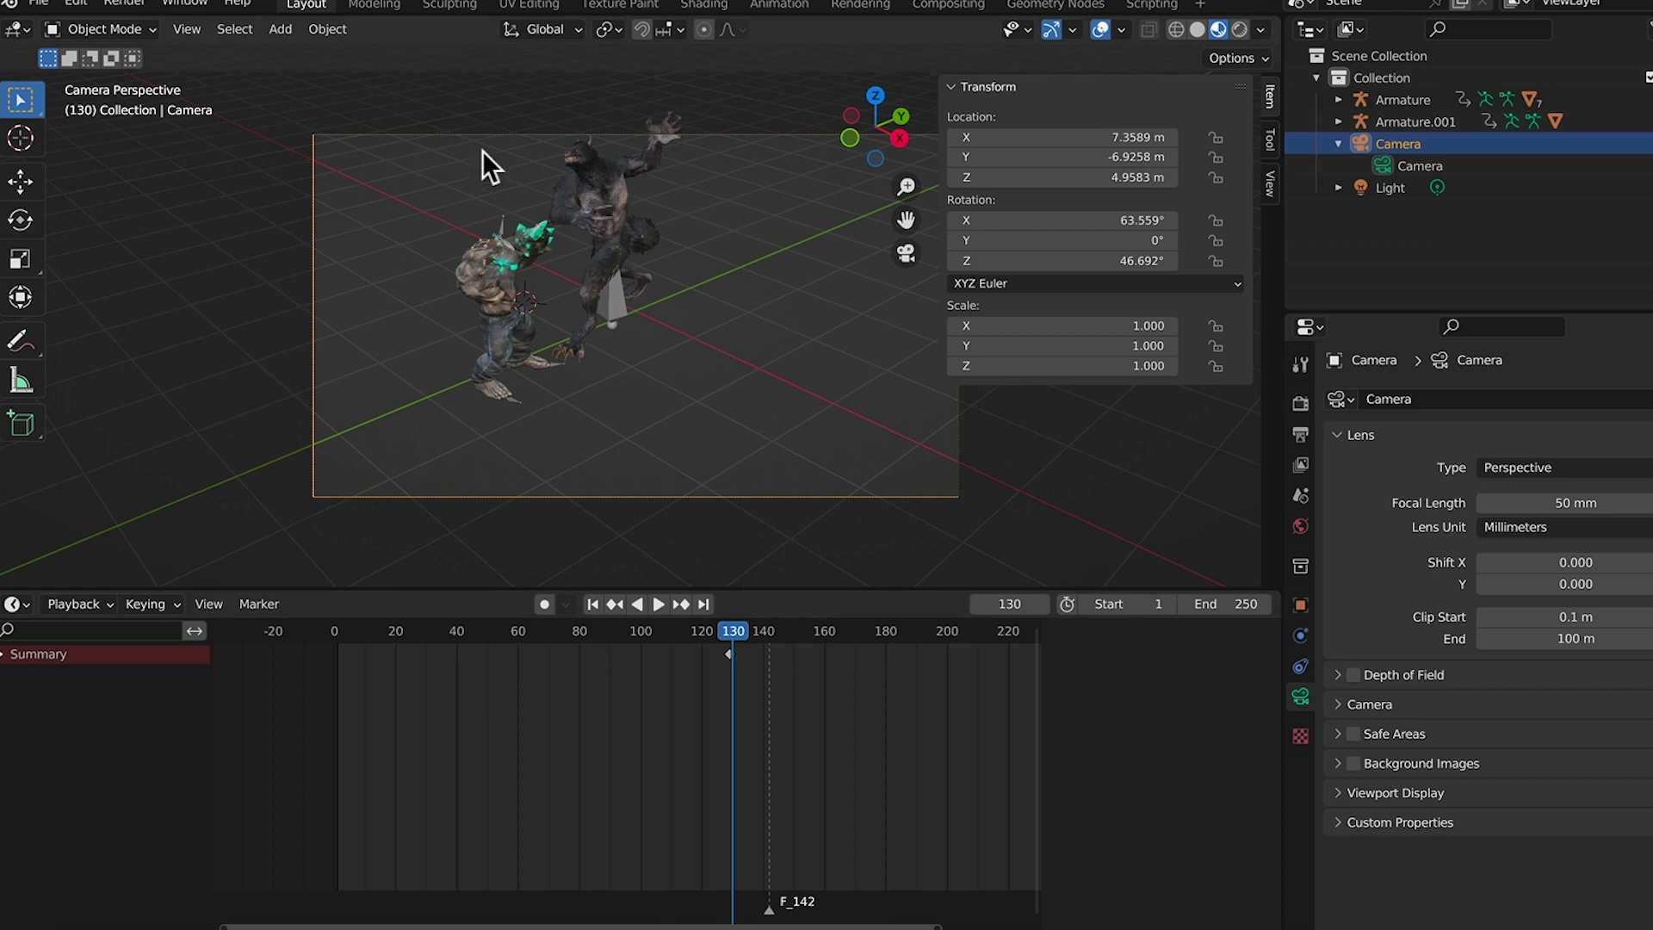
pyautogui.moveTo(329, 636); pyautogui.dragTo(324, 634)
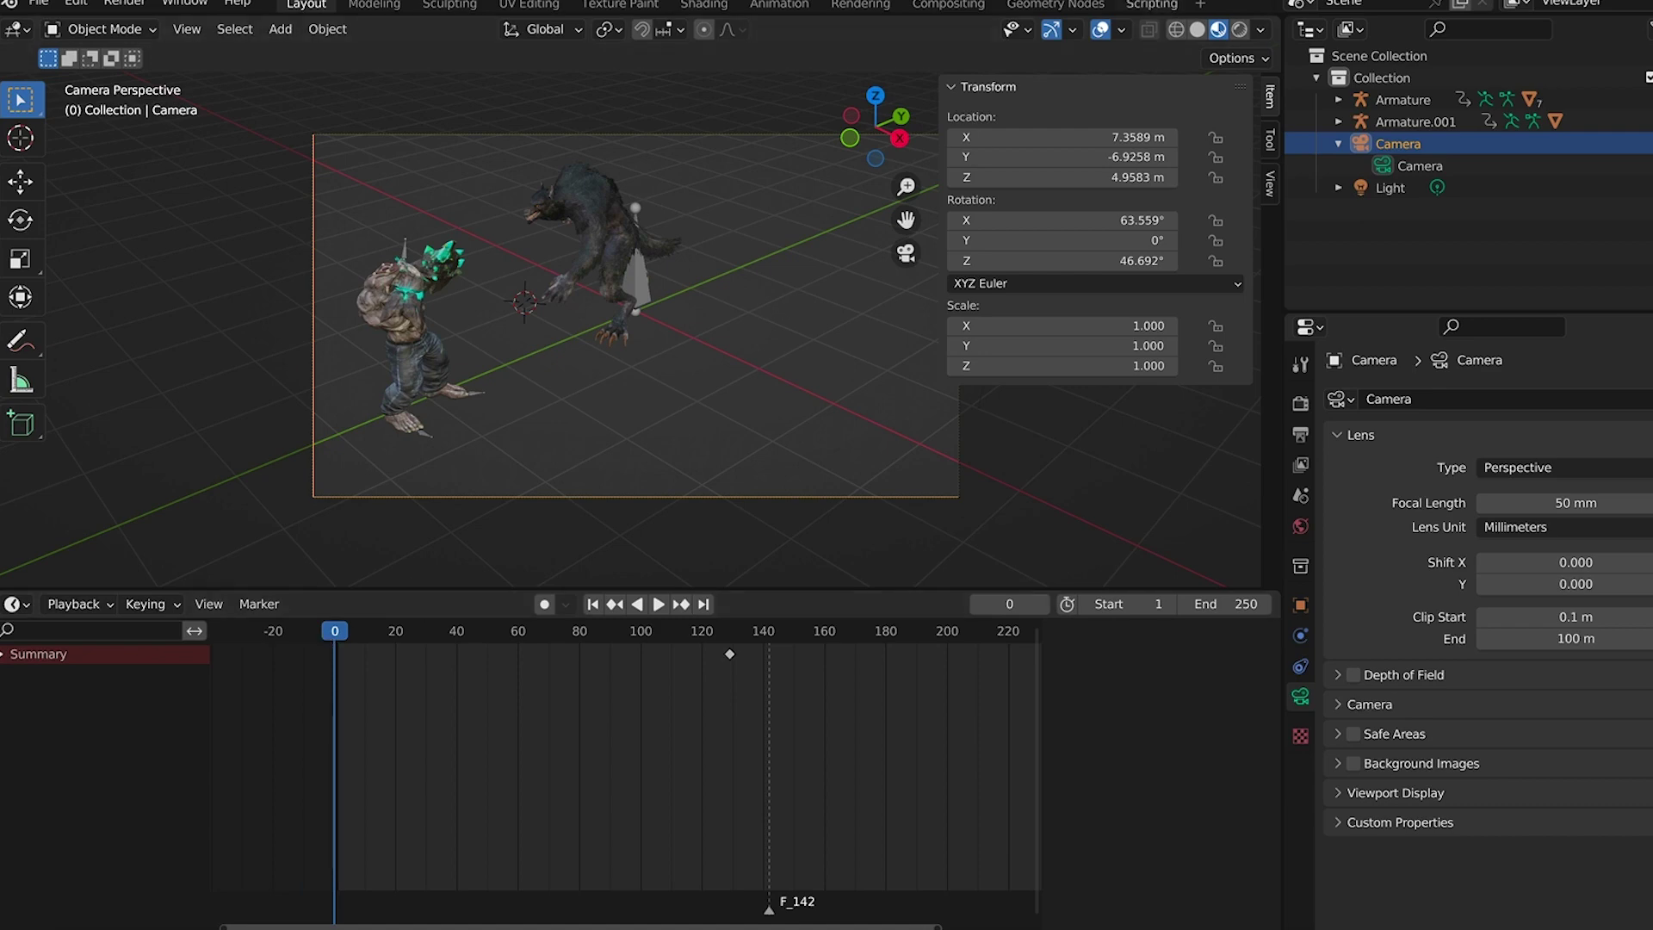
# Show the scene through the active camera and enlarge the camera frame in the viewport
pyautogui.click(187, 28)
pyautogui.moveTo(265, 277)
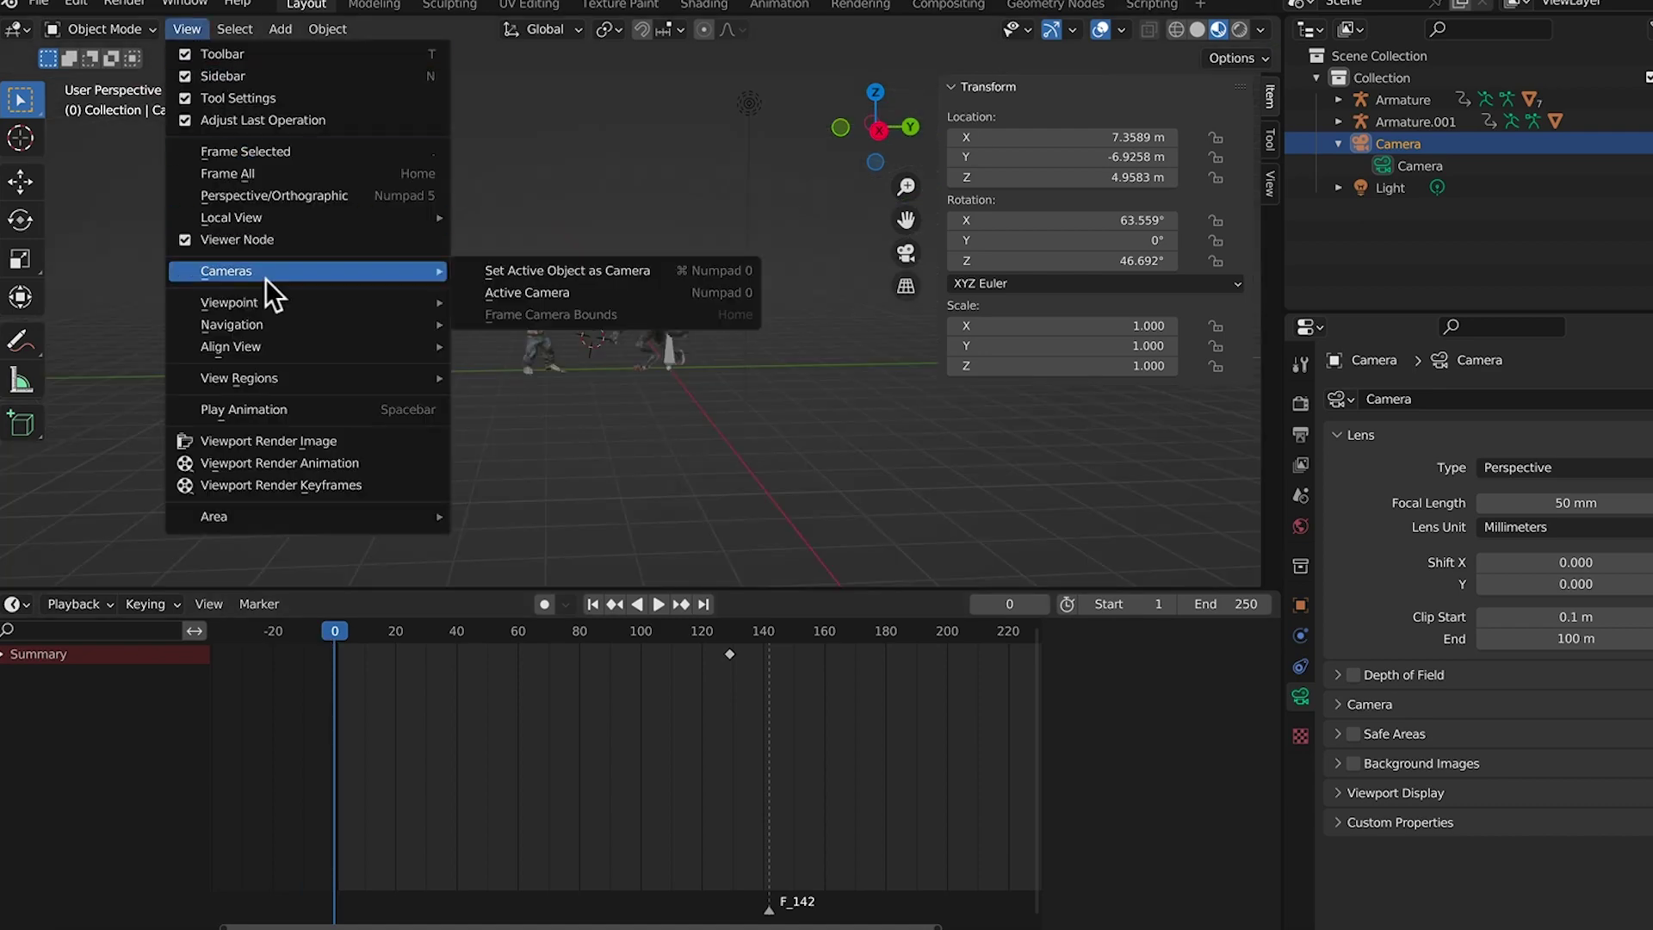
pyautogui.click(523, 292)
pyautogui.scroll(4, 550, 403)
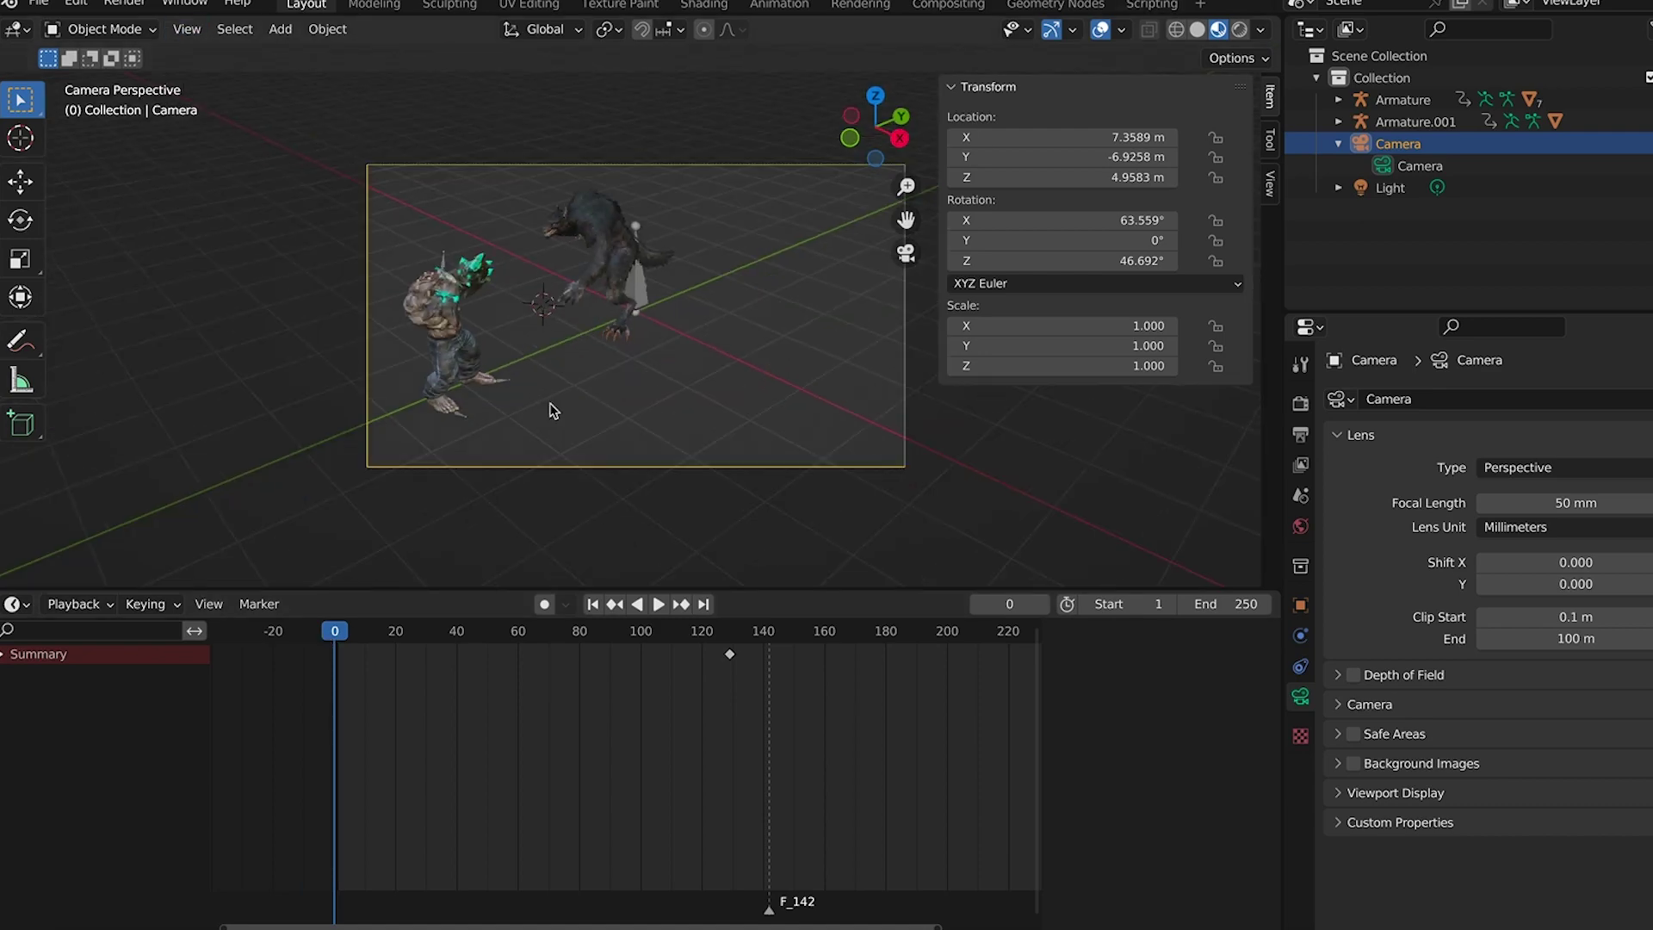
pyautogui.scroll(-2, 519, 415)
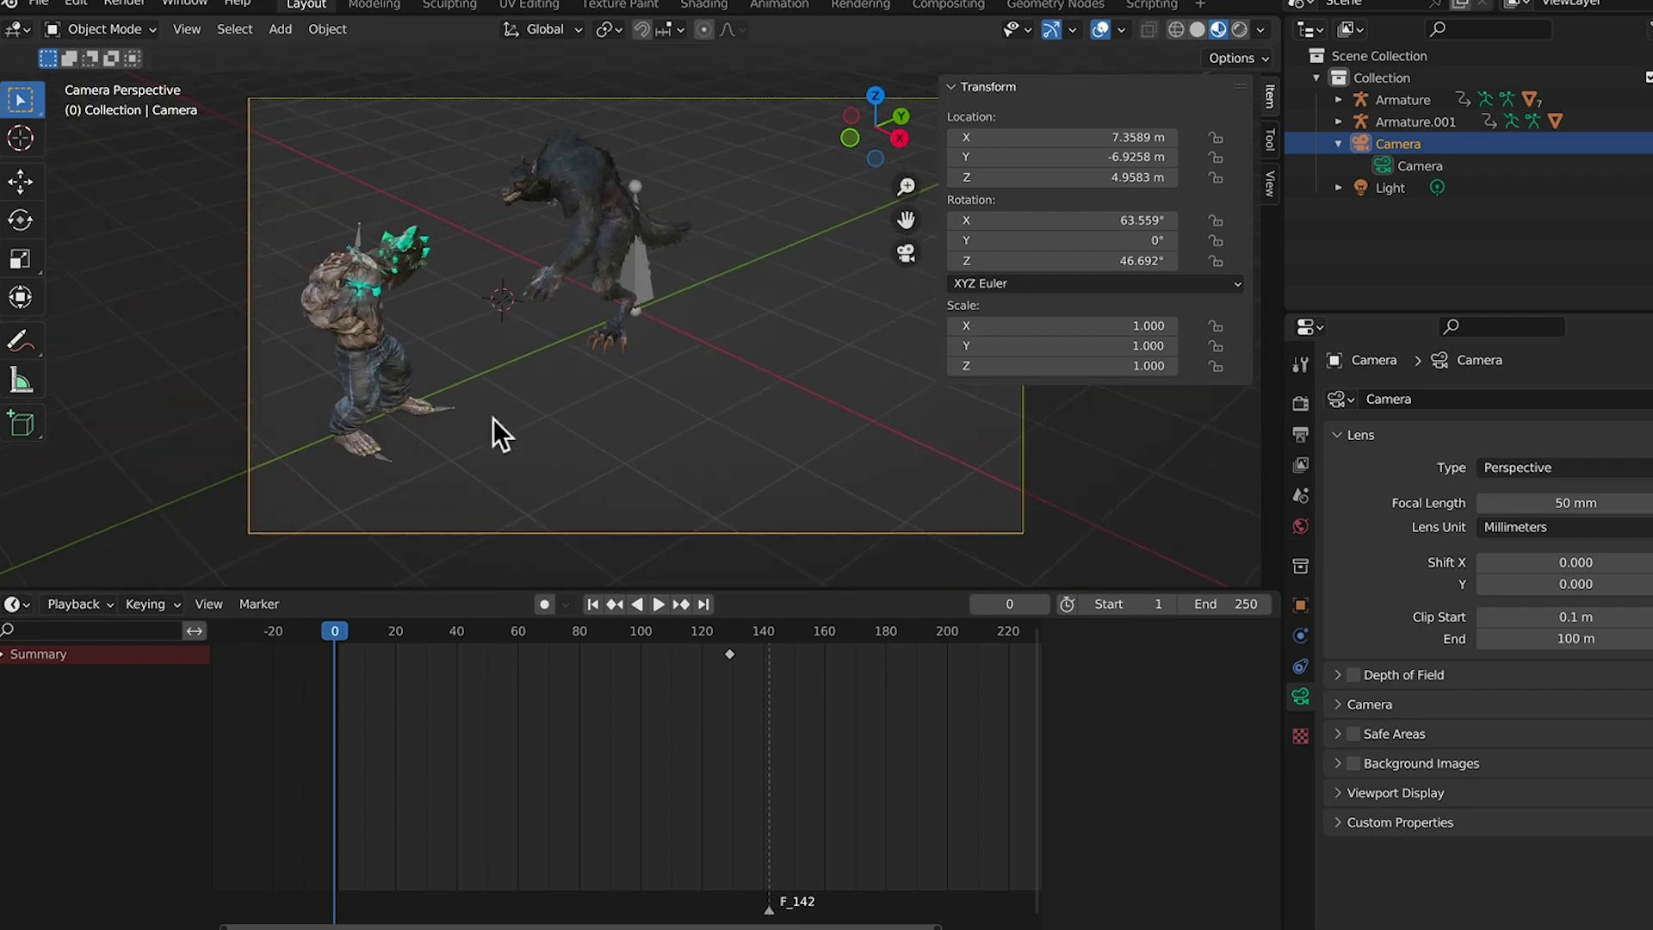
pyautogui.scroll(1, 493, 417)
pyautogui.scroll(1, 317, 365)
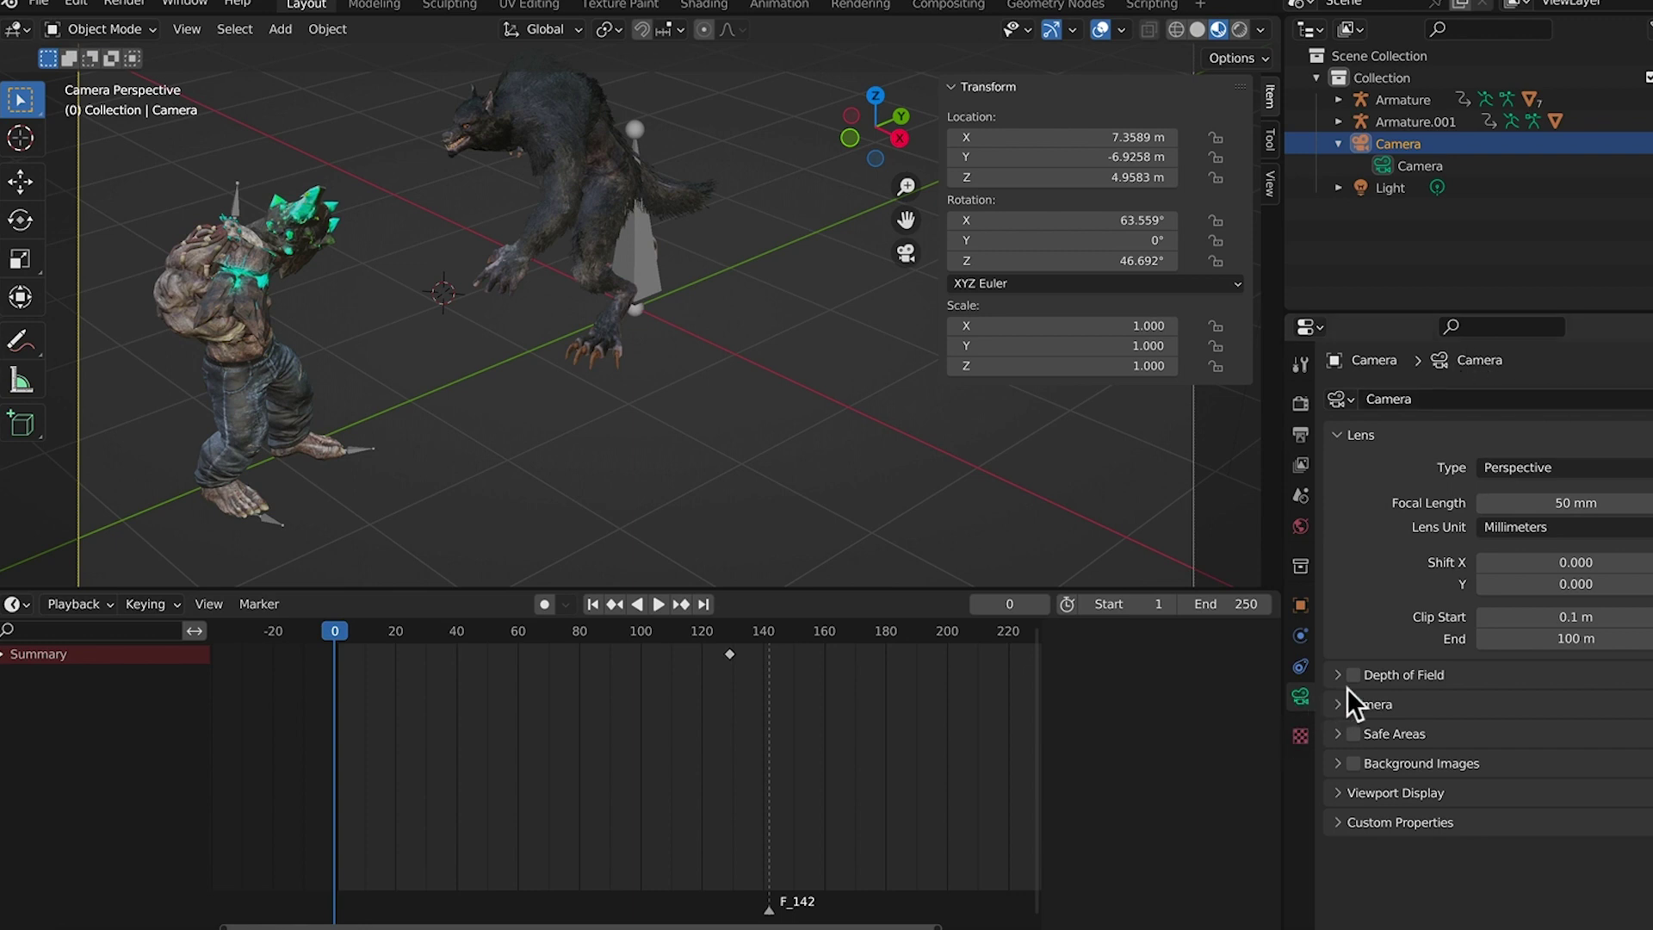
# Set the camera's focal length to 20 mm and lock the camera to the view
pyautogui.moveTo(1587, 502); pyautogui.dragTo(1541, 502)
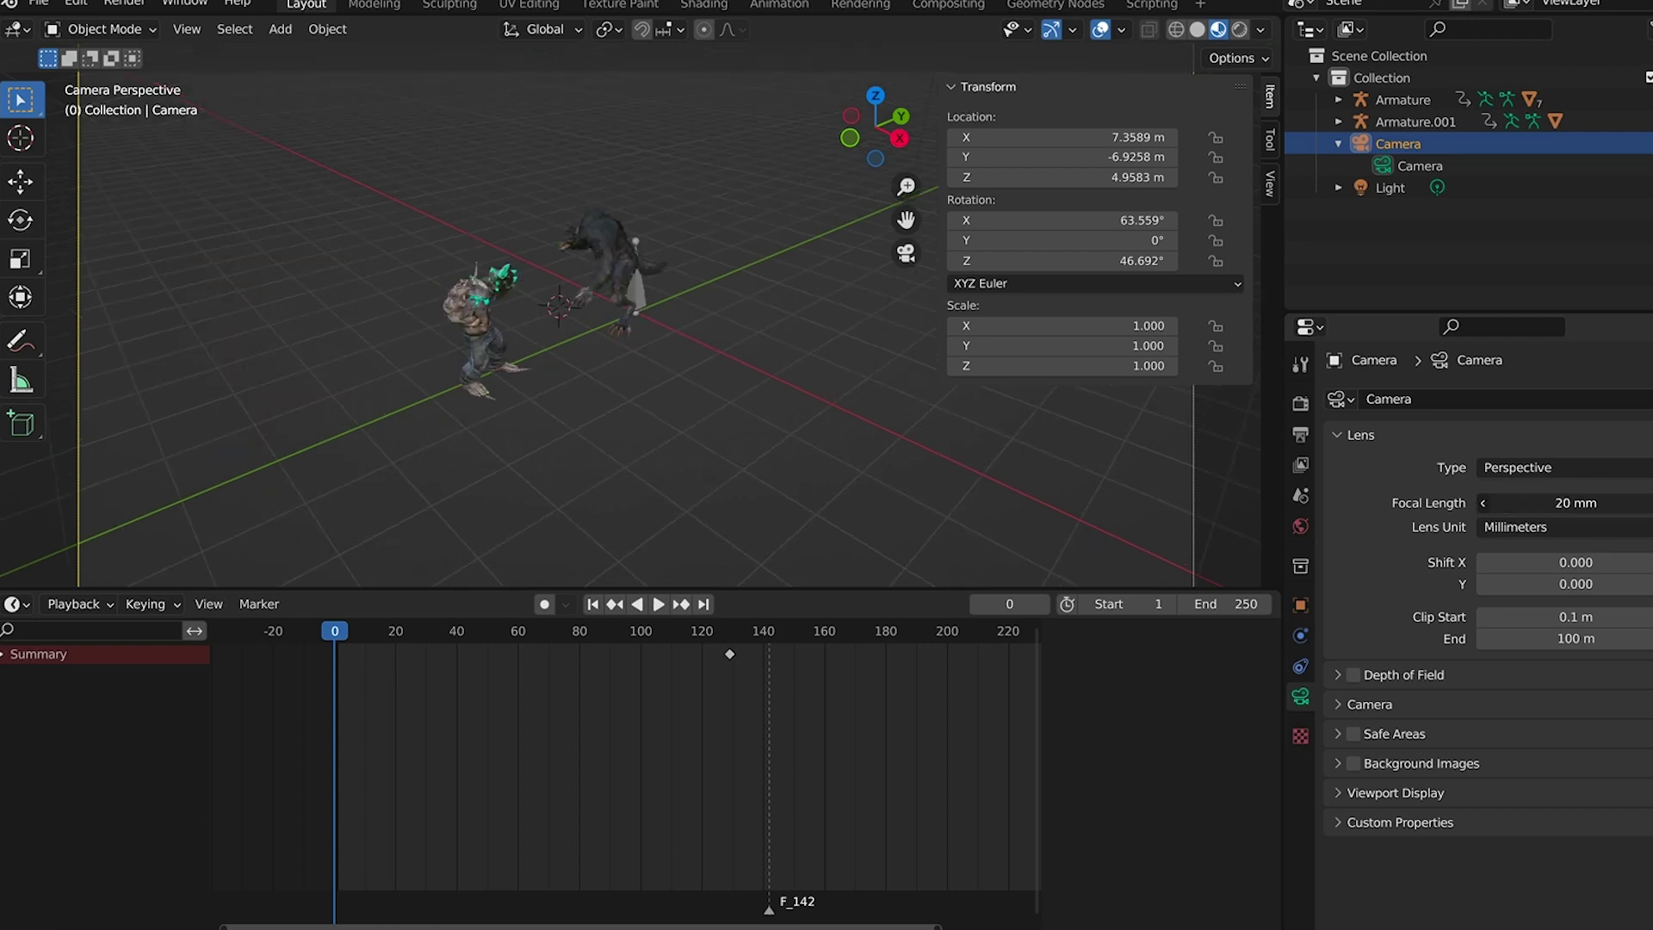
pyautogui.scroll(-1, 364, 389)
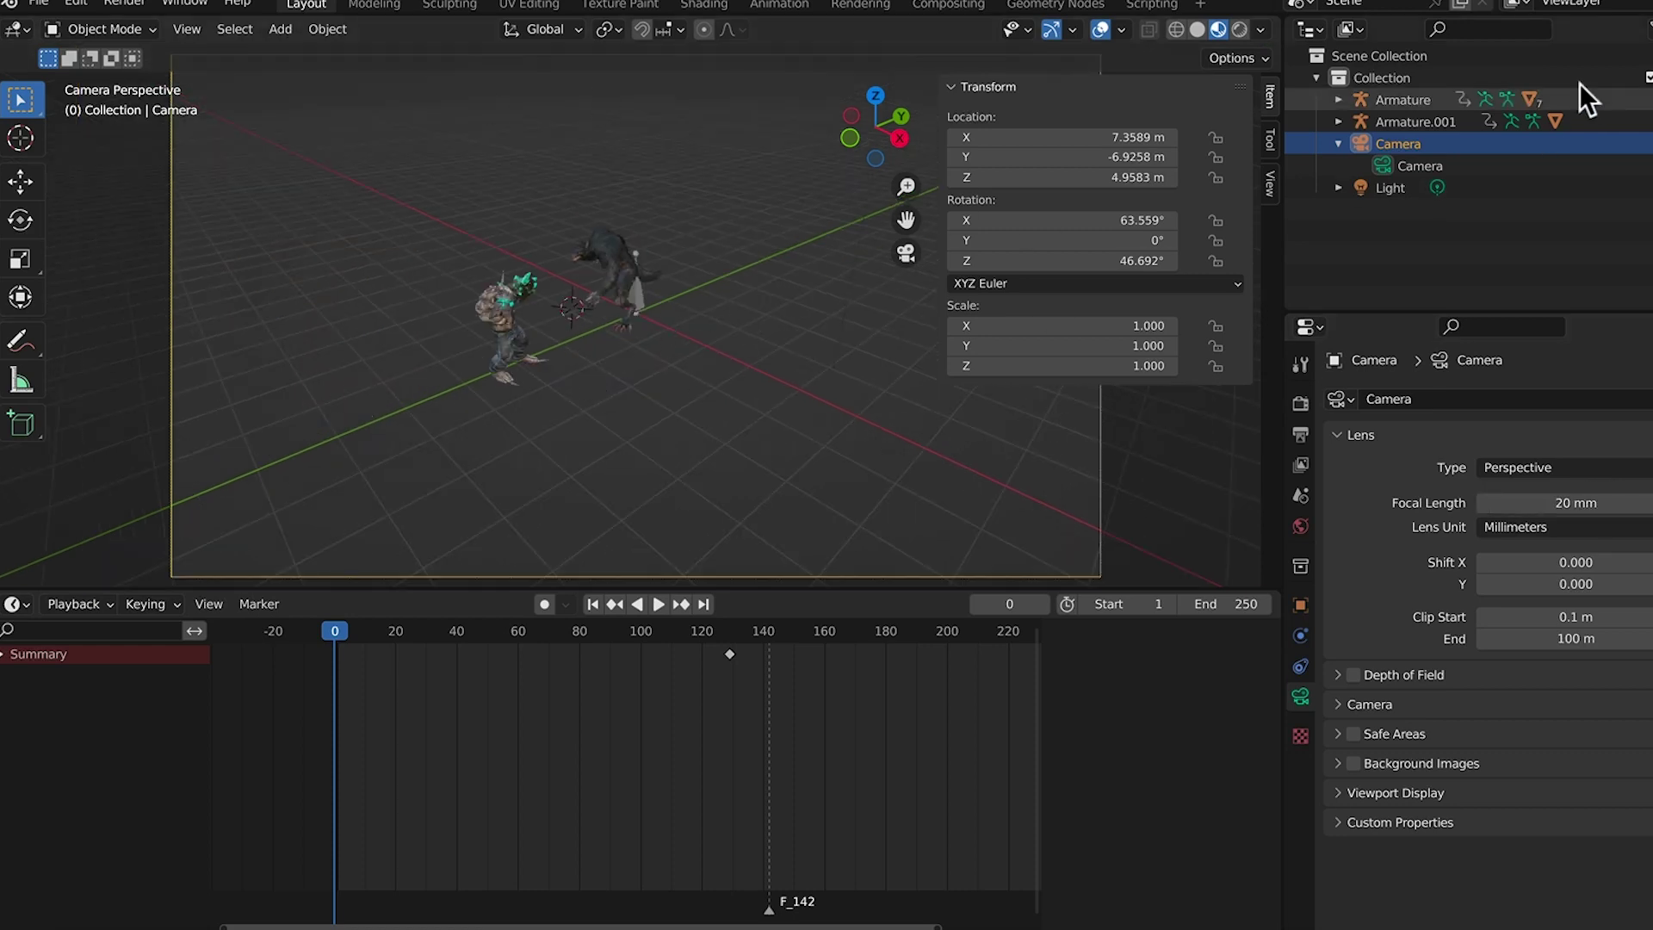
pyautogui.click(1271, 136)
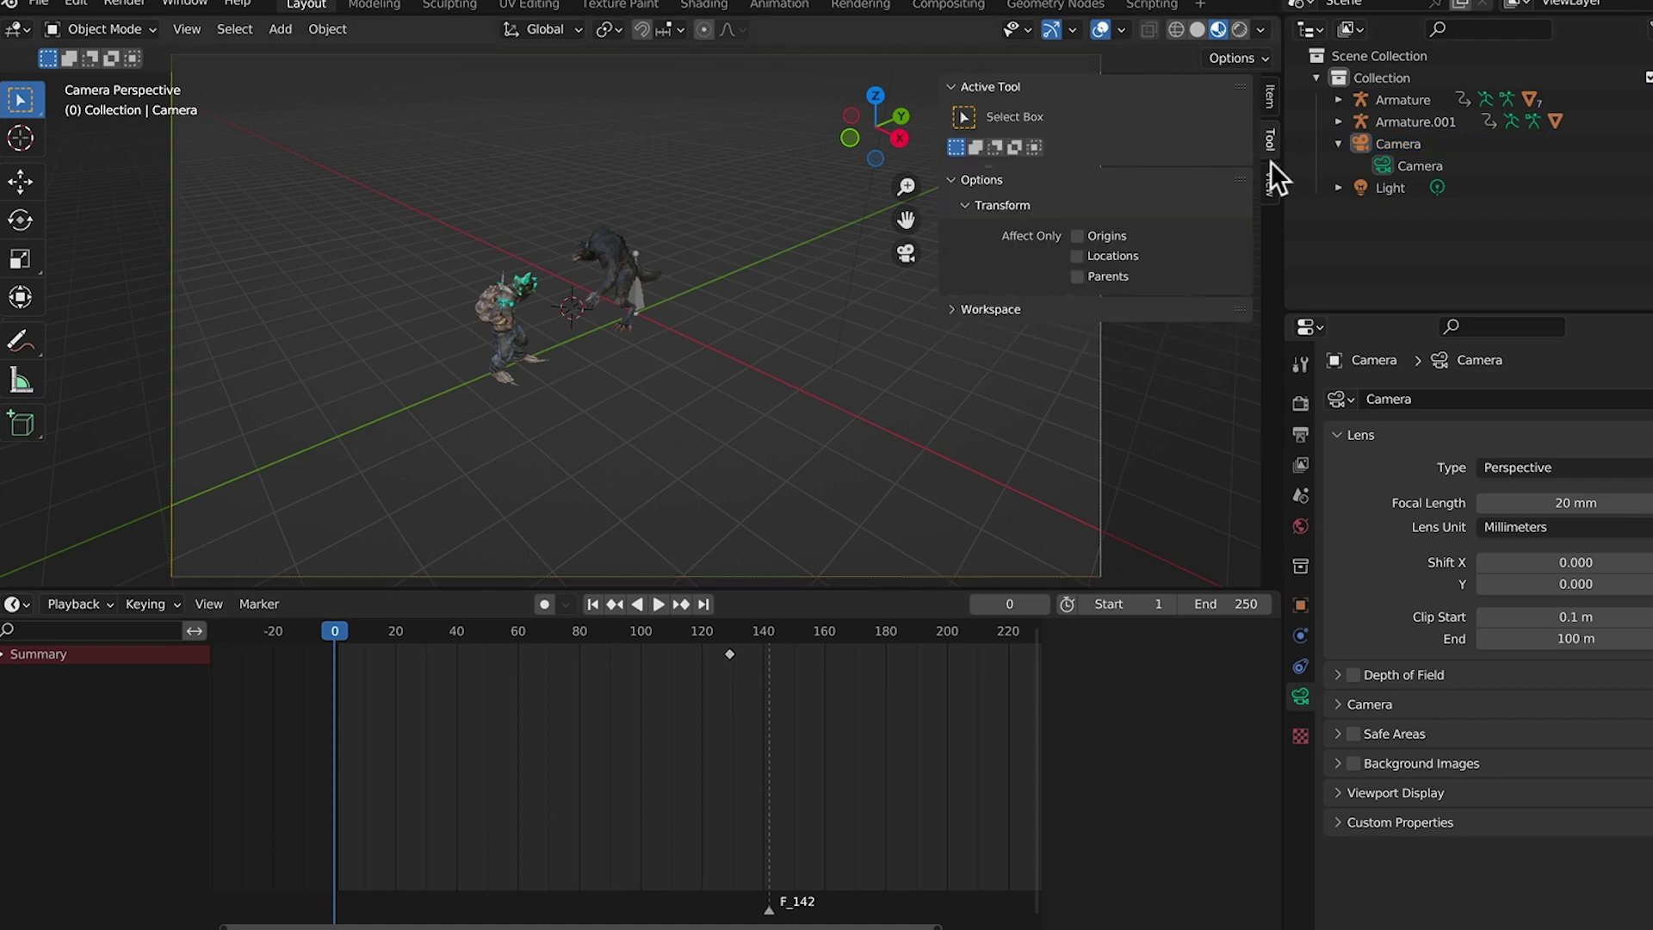
pyautogui.click(1269, 181)
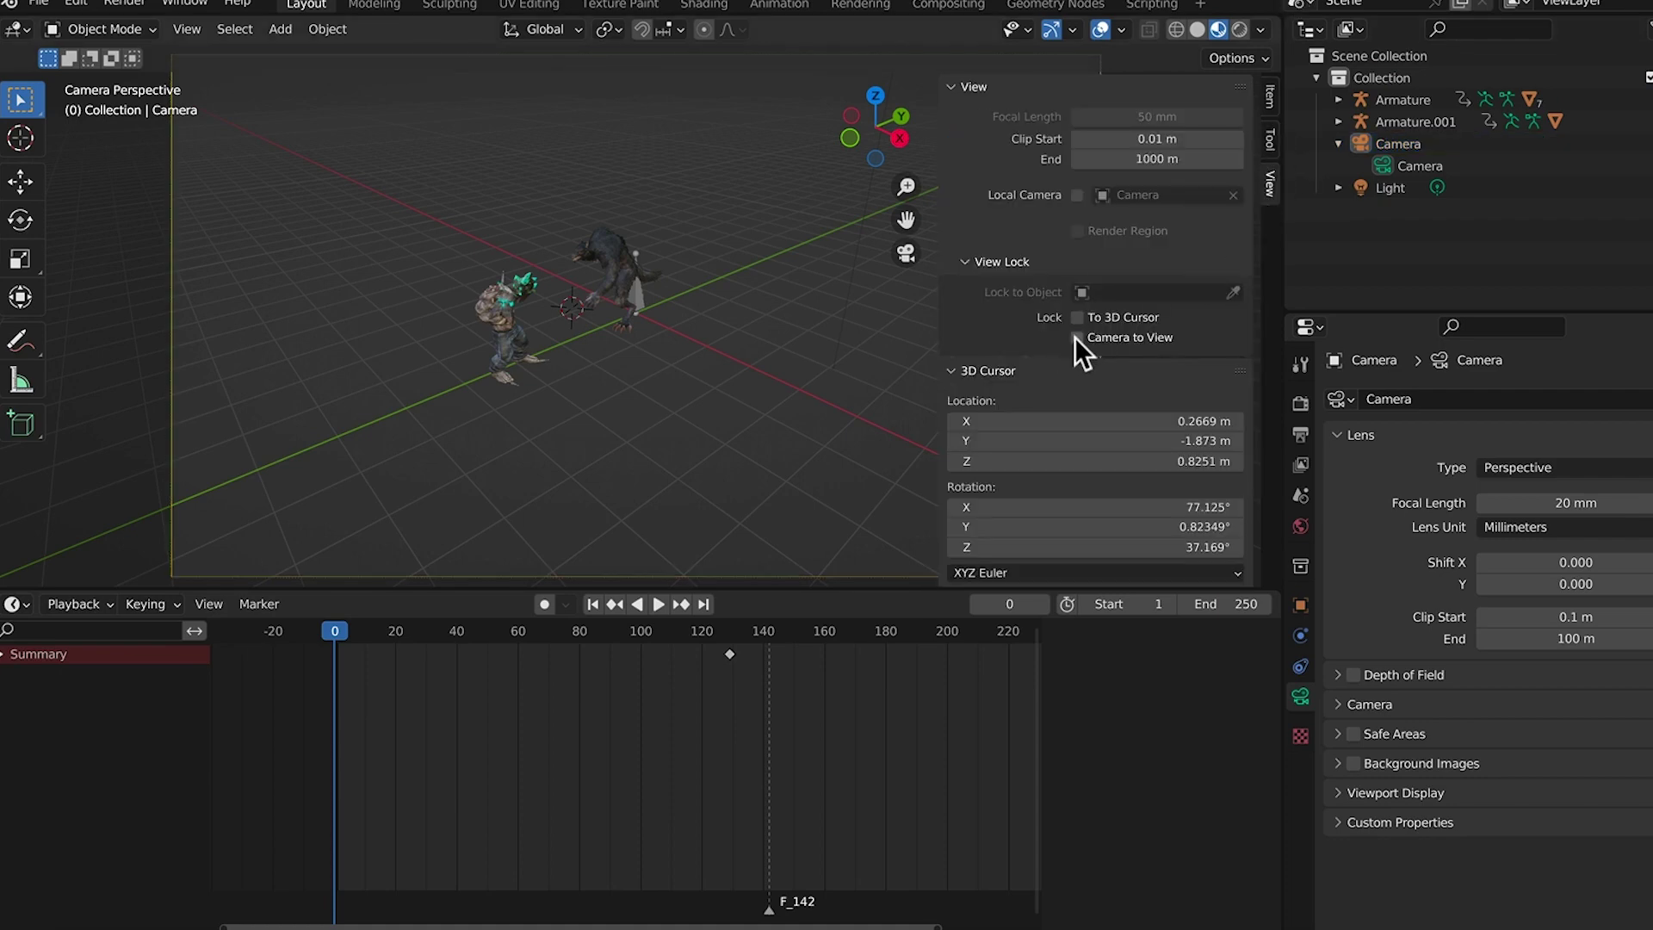
pyautogui.moveTo(365, 457); pyautogui.dragTo(258, 258, button='middle')
# Use Walk Navigation to move the camera low and close, framing the werewolf facing the Mutant from behind the Mutant
pyautogui.click(182, 28)
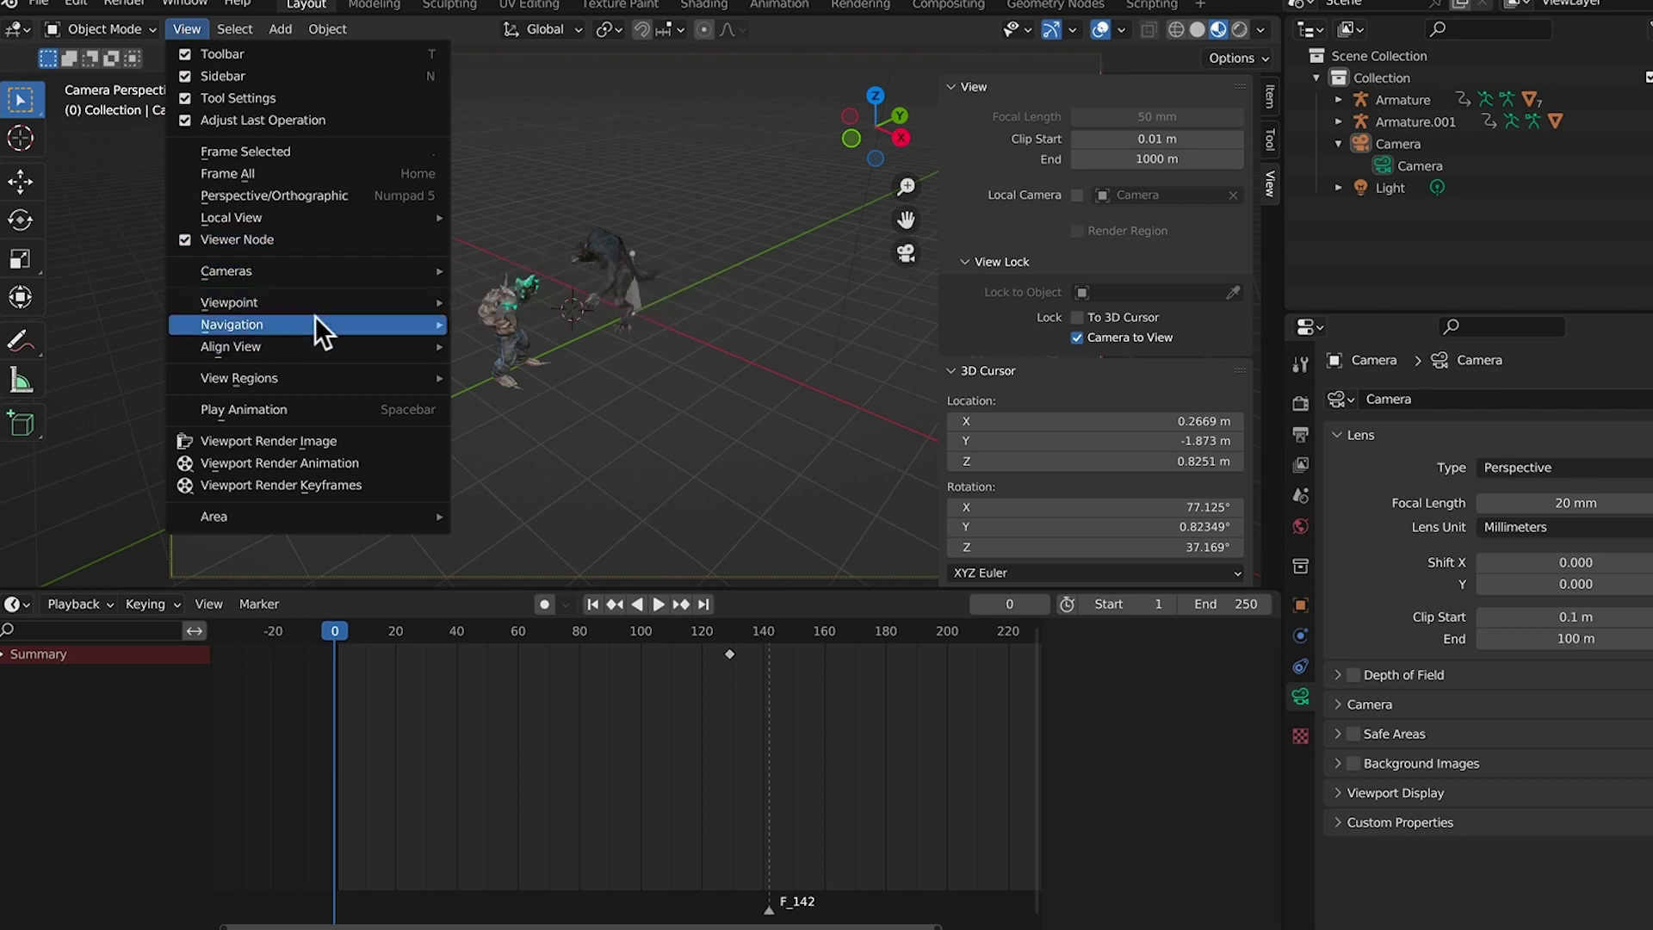
pyautogui.moveTo(315, 325)
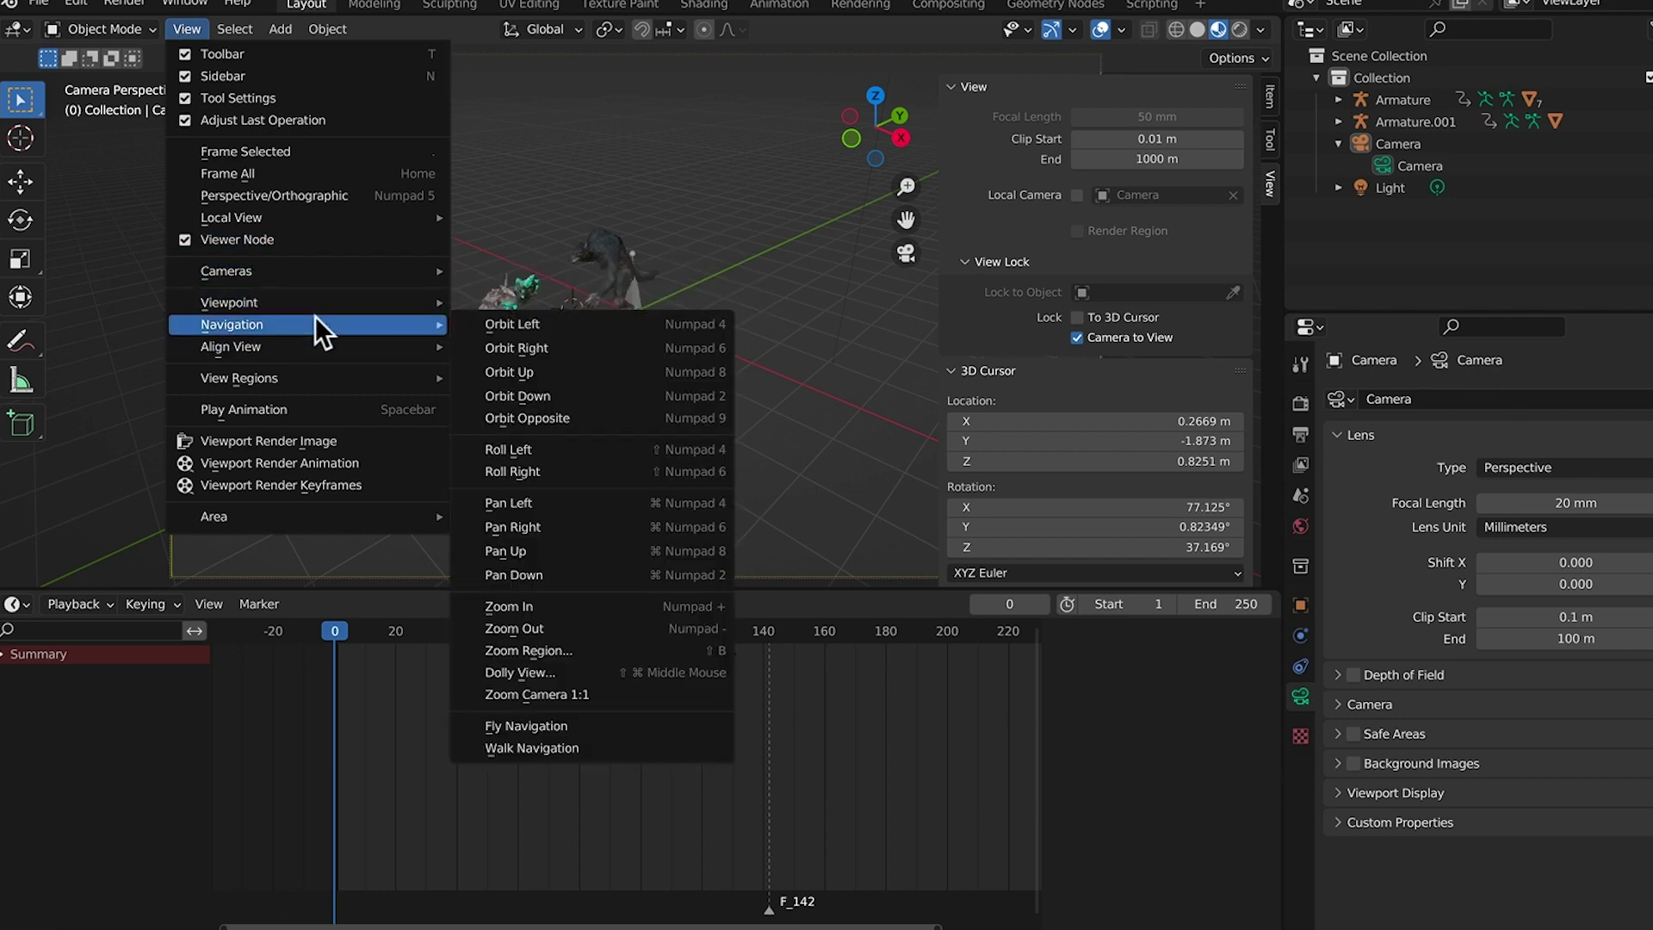
pyautogui.click(581, 747)
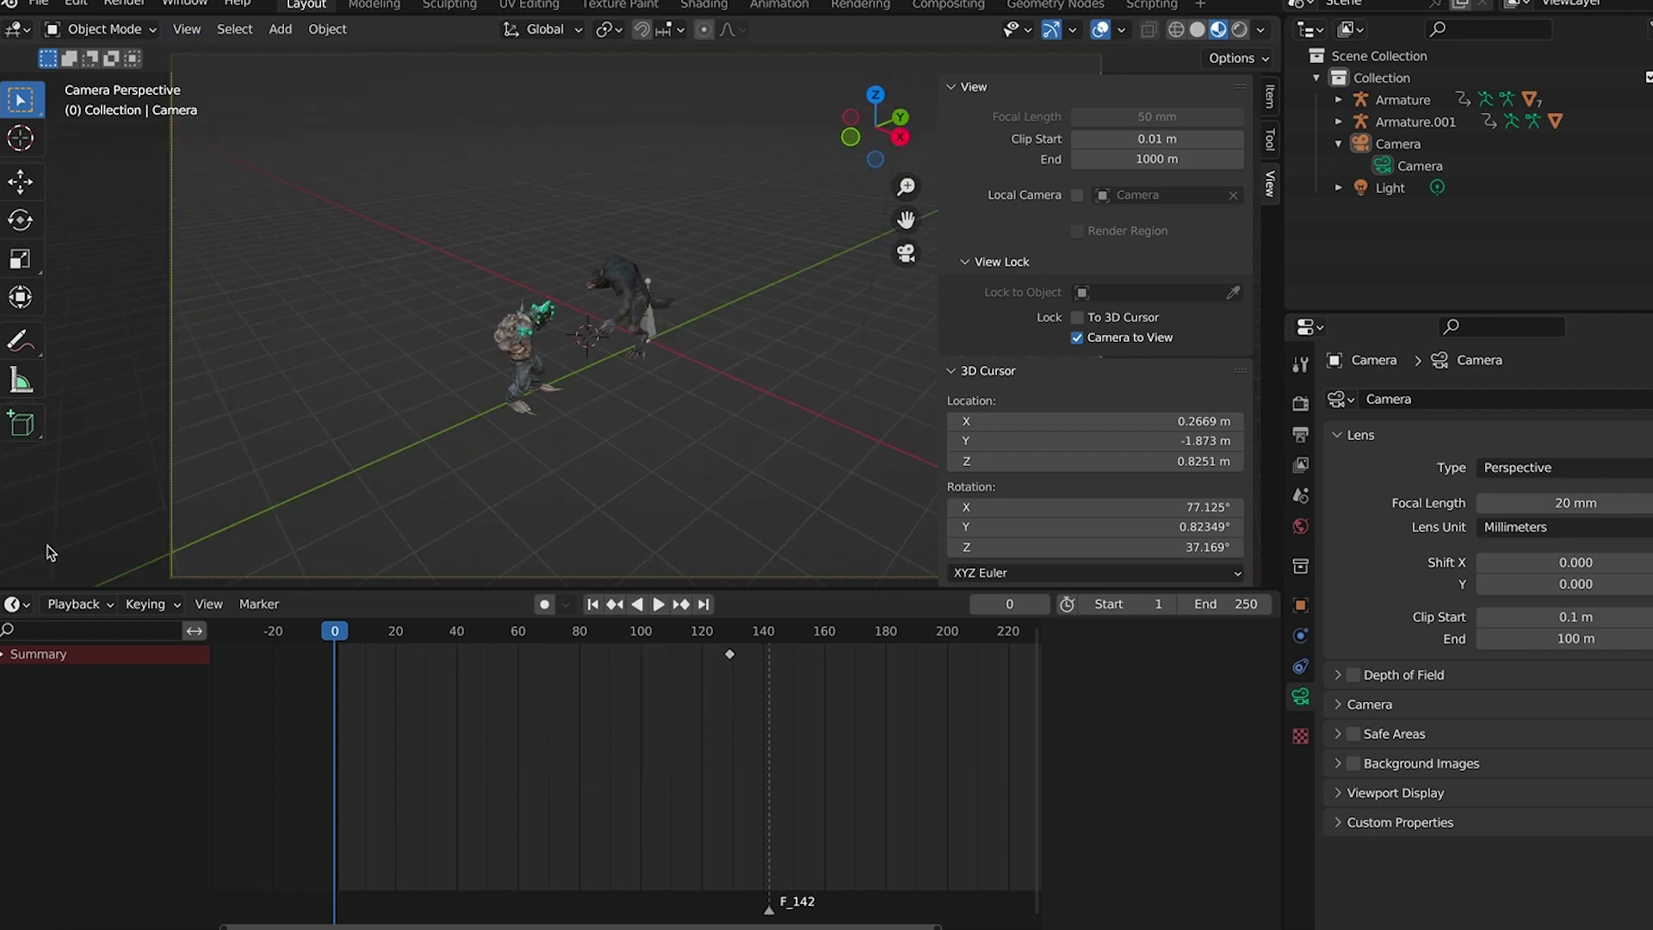
pyautogui.click(5, 559)
pyautogui.moveTo(2, 549); pyautogui.dragTo(388, 705, button='middle')
pyautogui.moveTo(551, 482); pyautogui.dragTo(582, 452, button='middle')
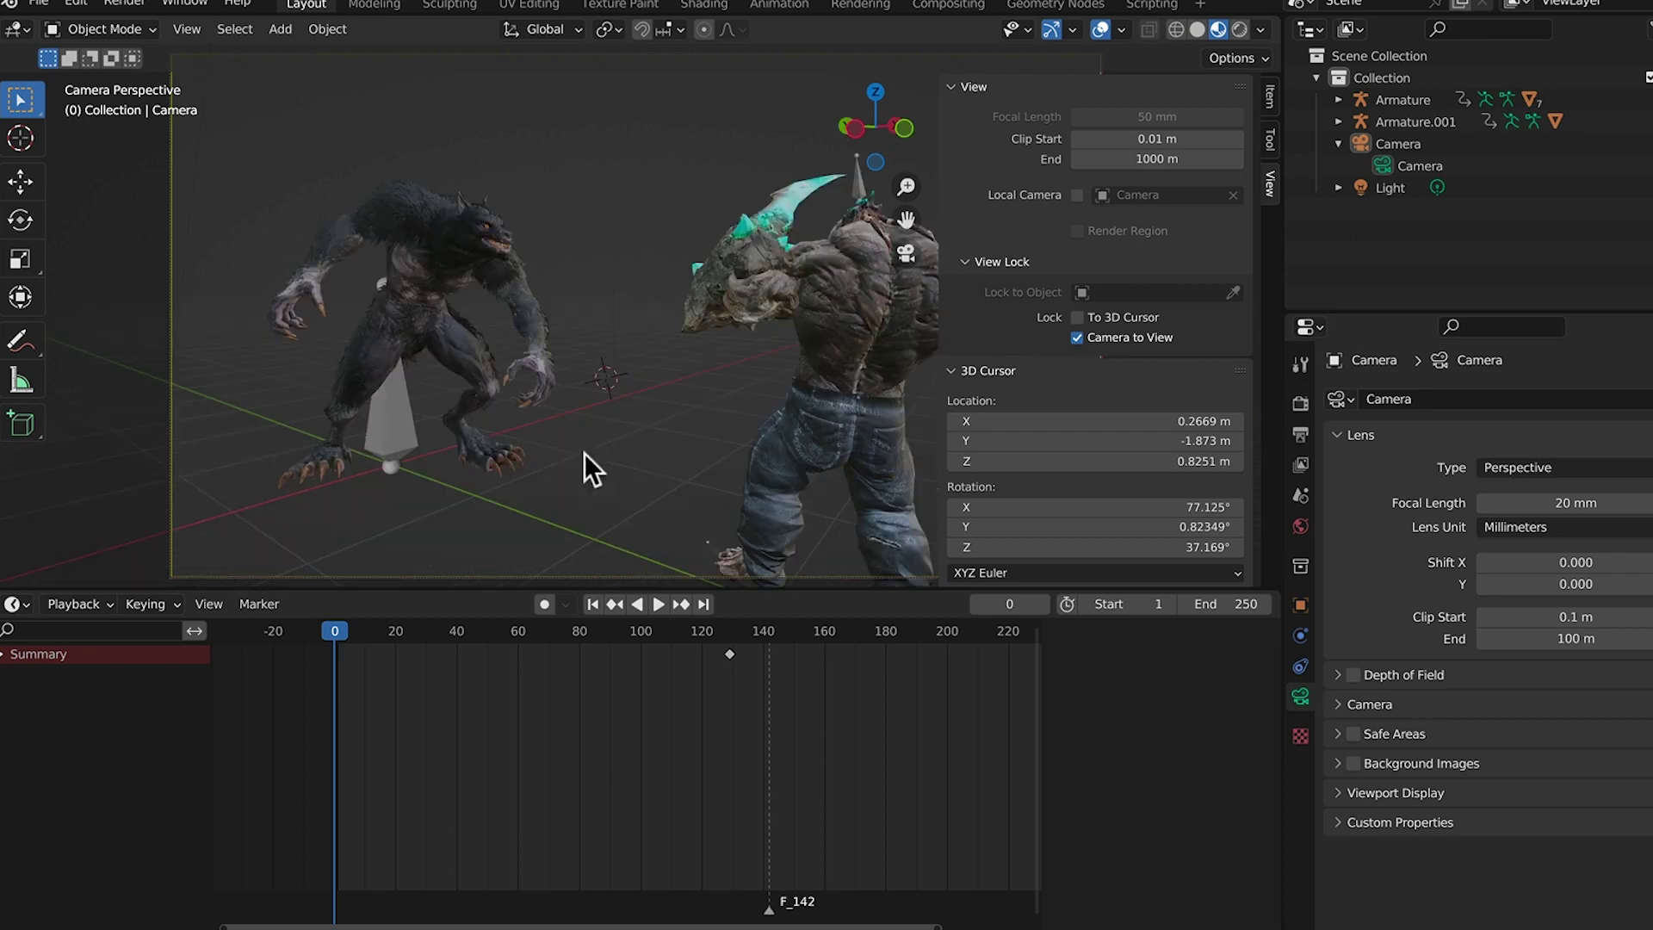
pyautogui.rightClick(647, 431)
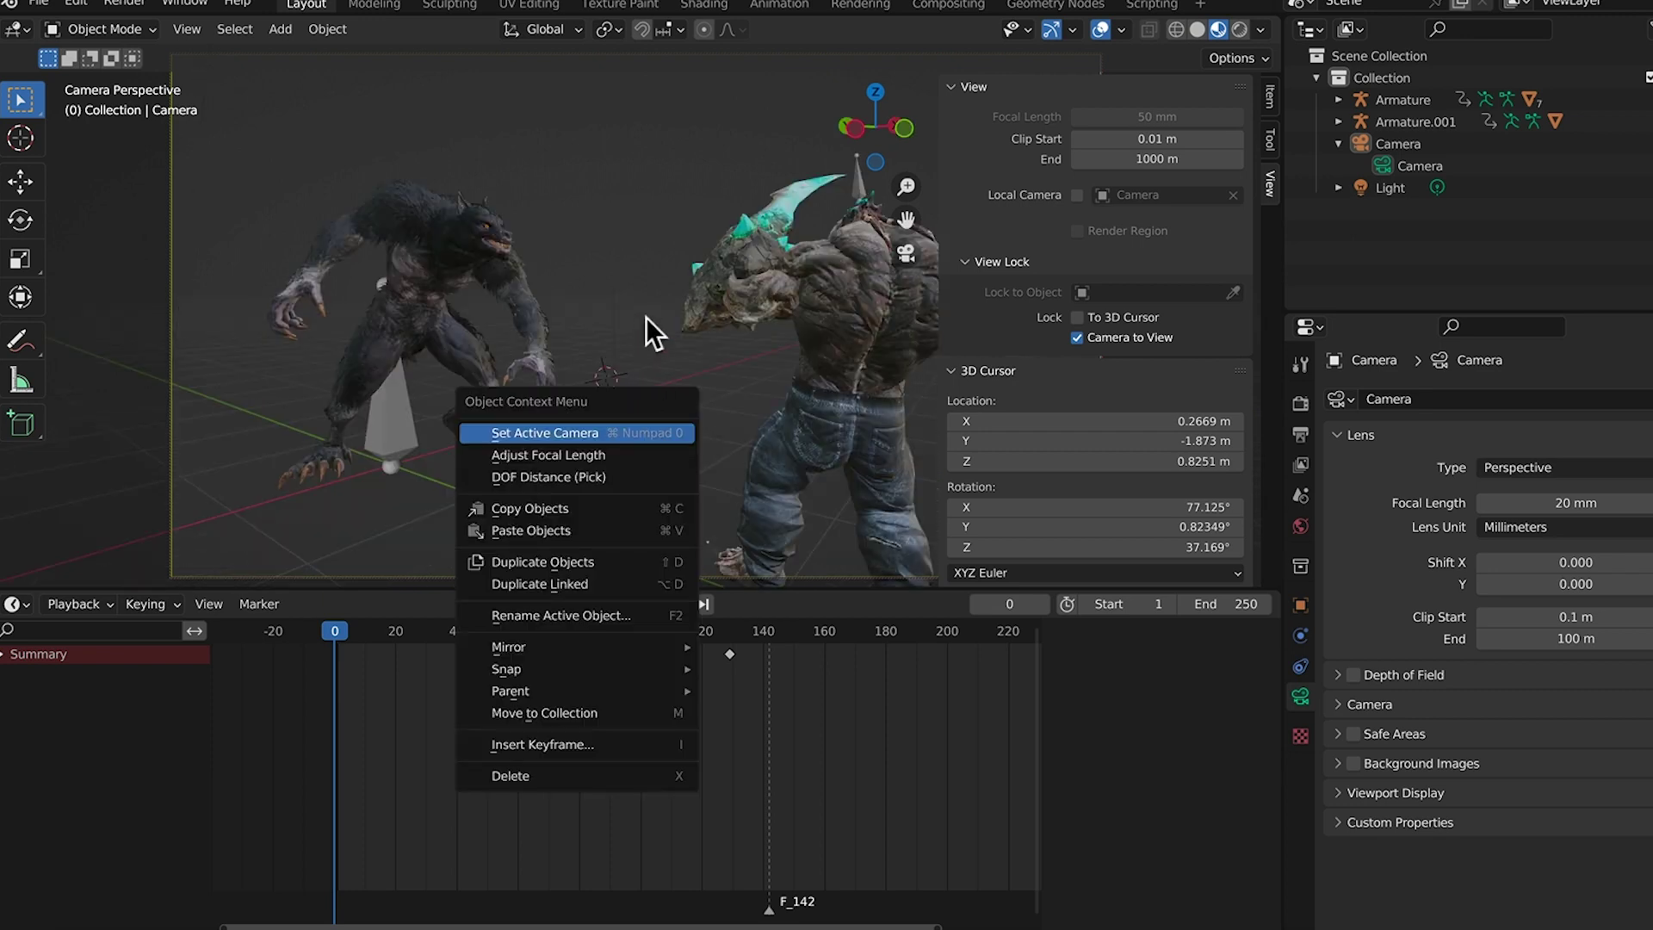
pyautogui.press('Escape')
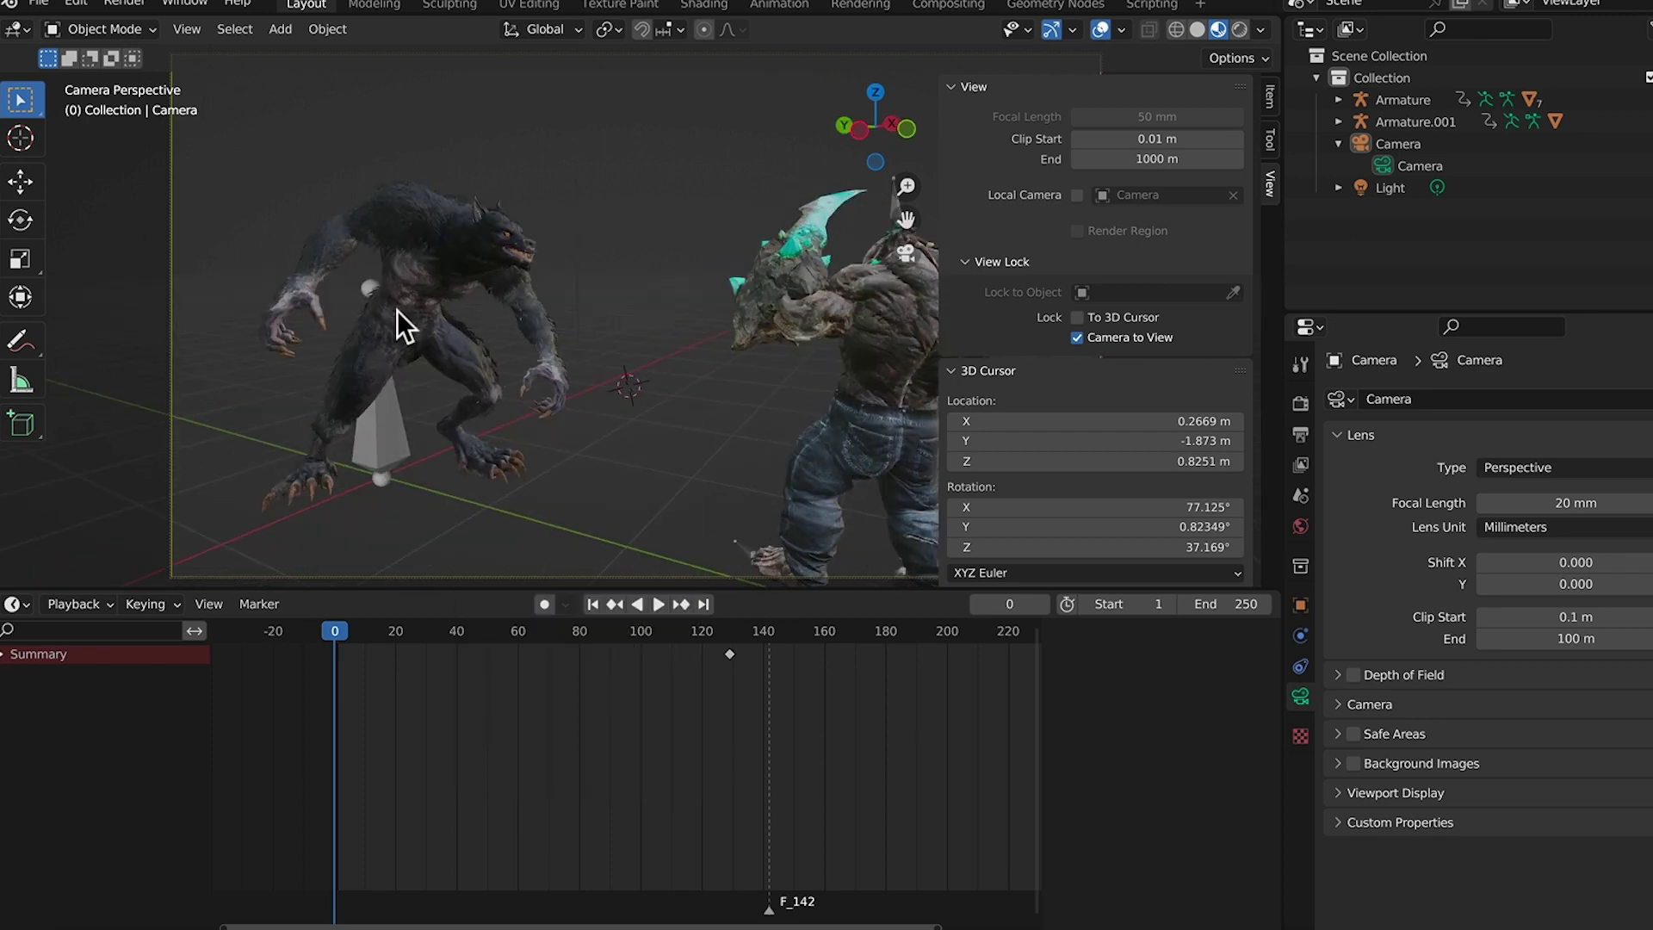
# Assign the shortcut Shift+F to the Walk Navigation command
pyautogui.click(181, 31)
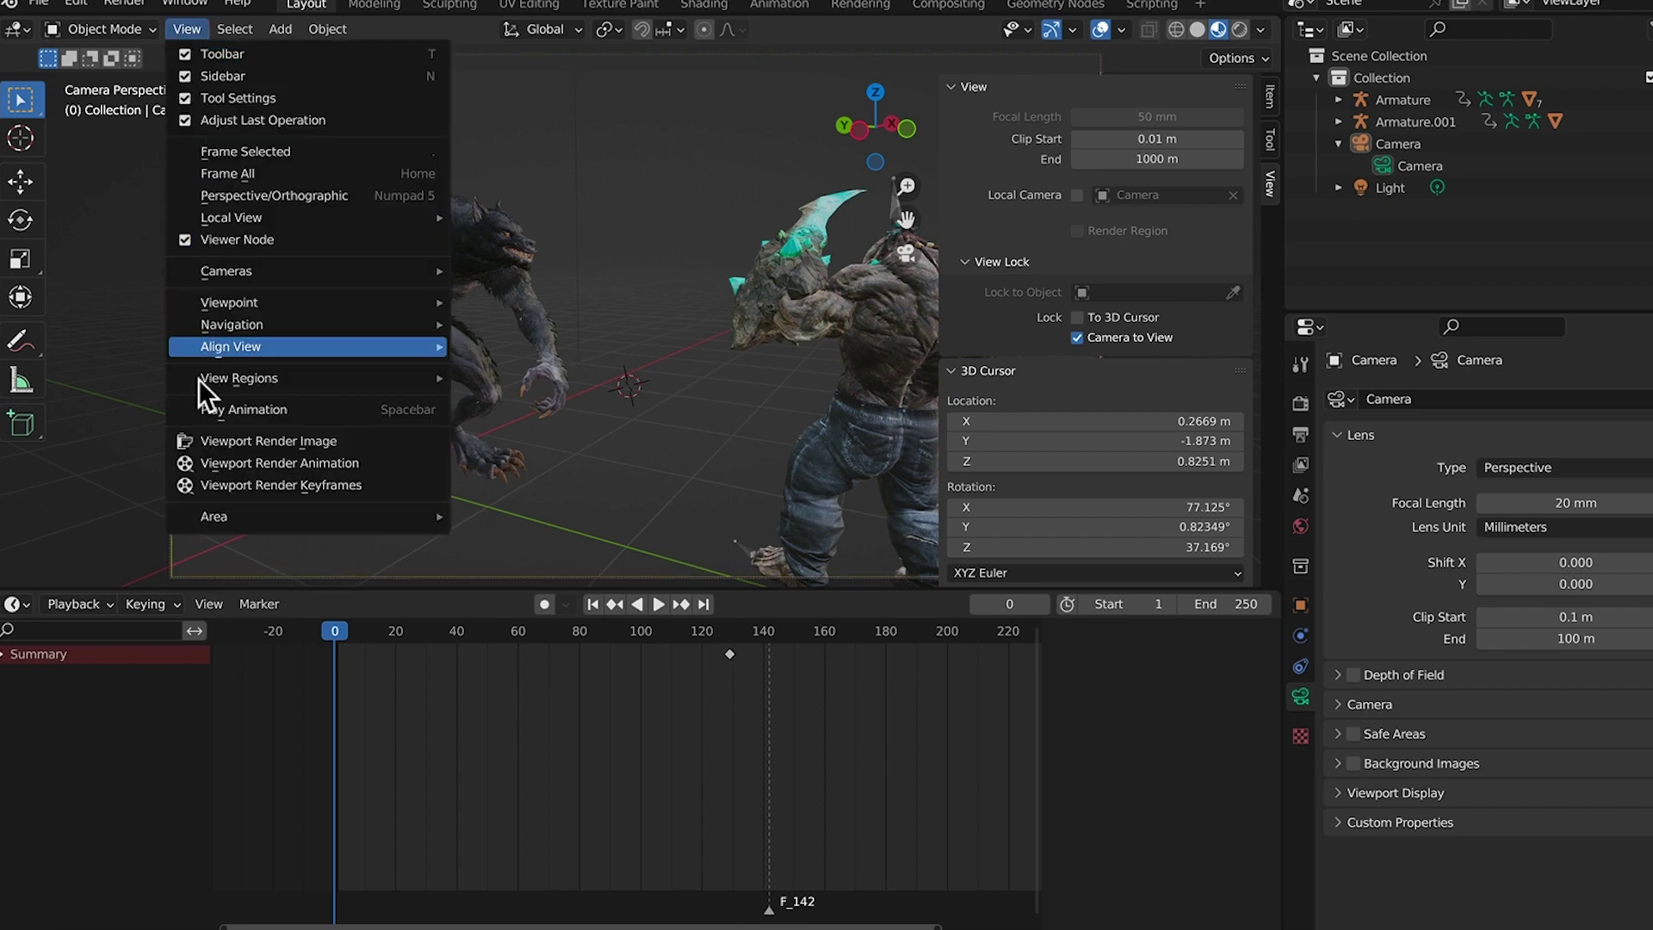
pyautogui.moveTo(270, 320)
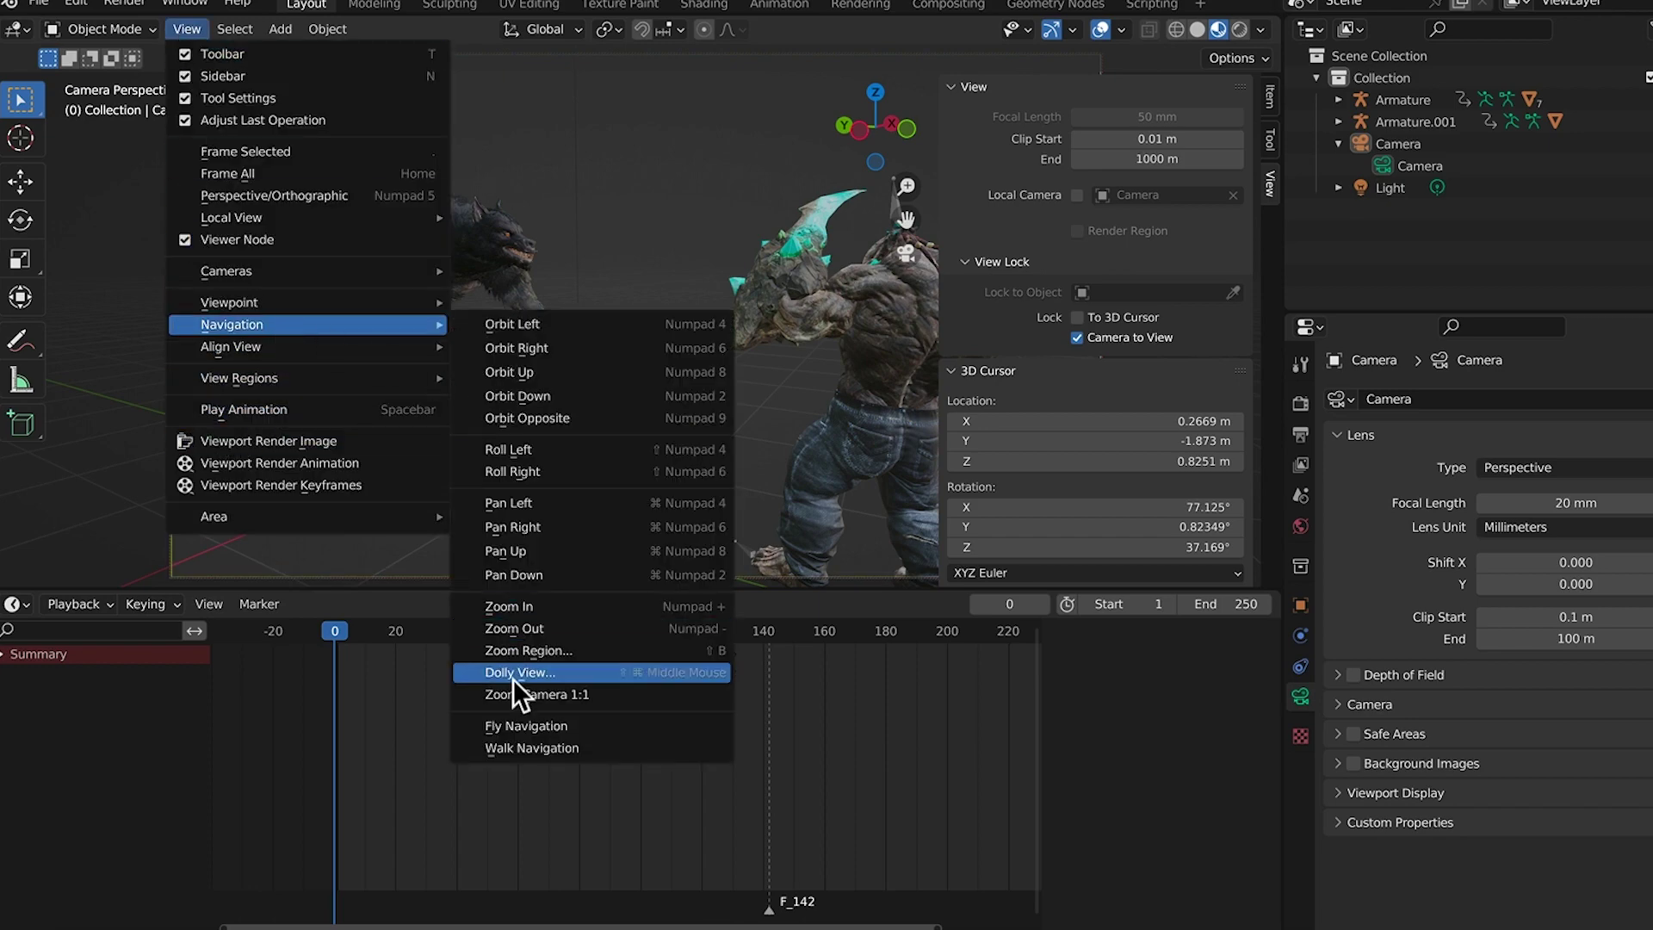
pyautogui.rightClick(543, 748)
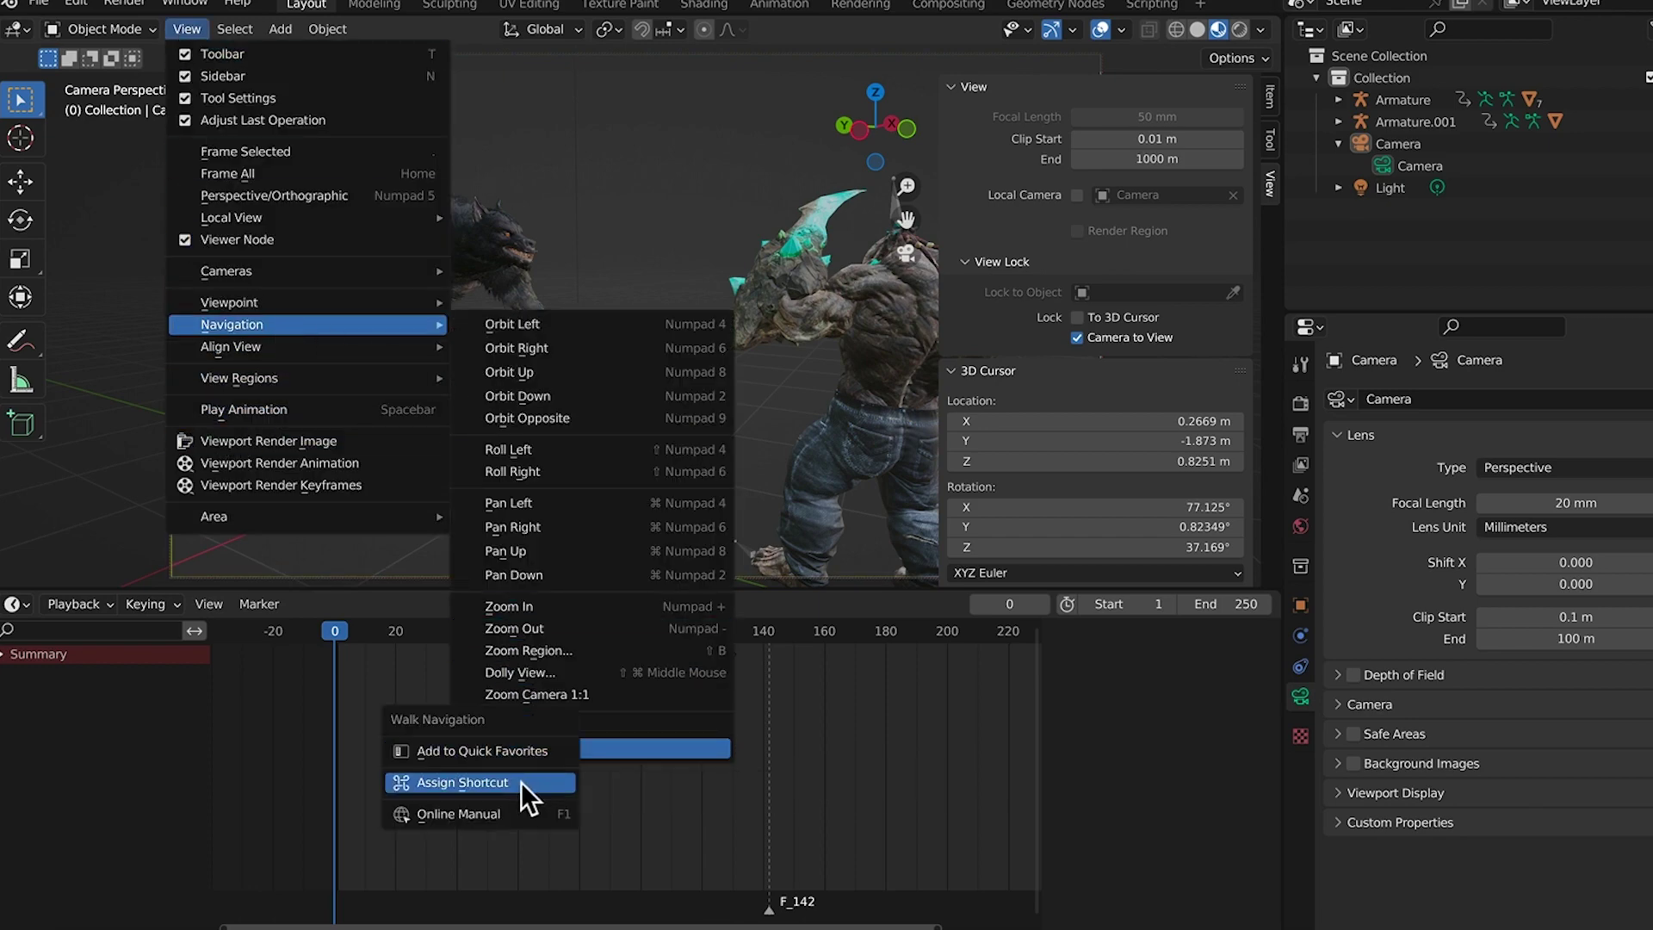
pyautogui.click(520, 781)
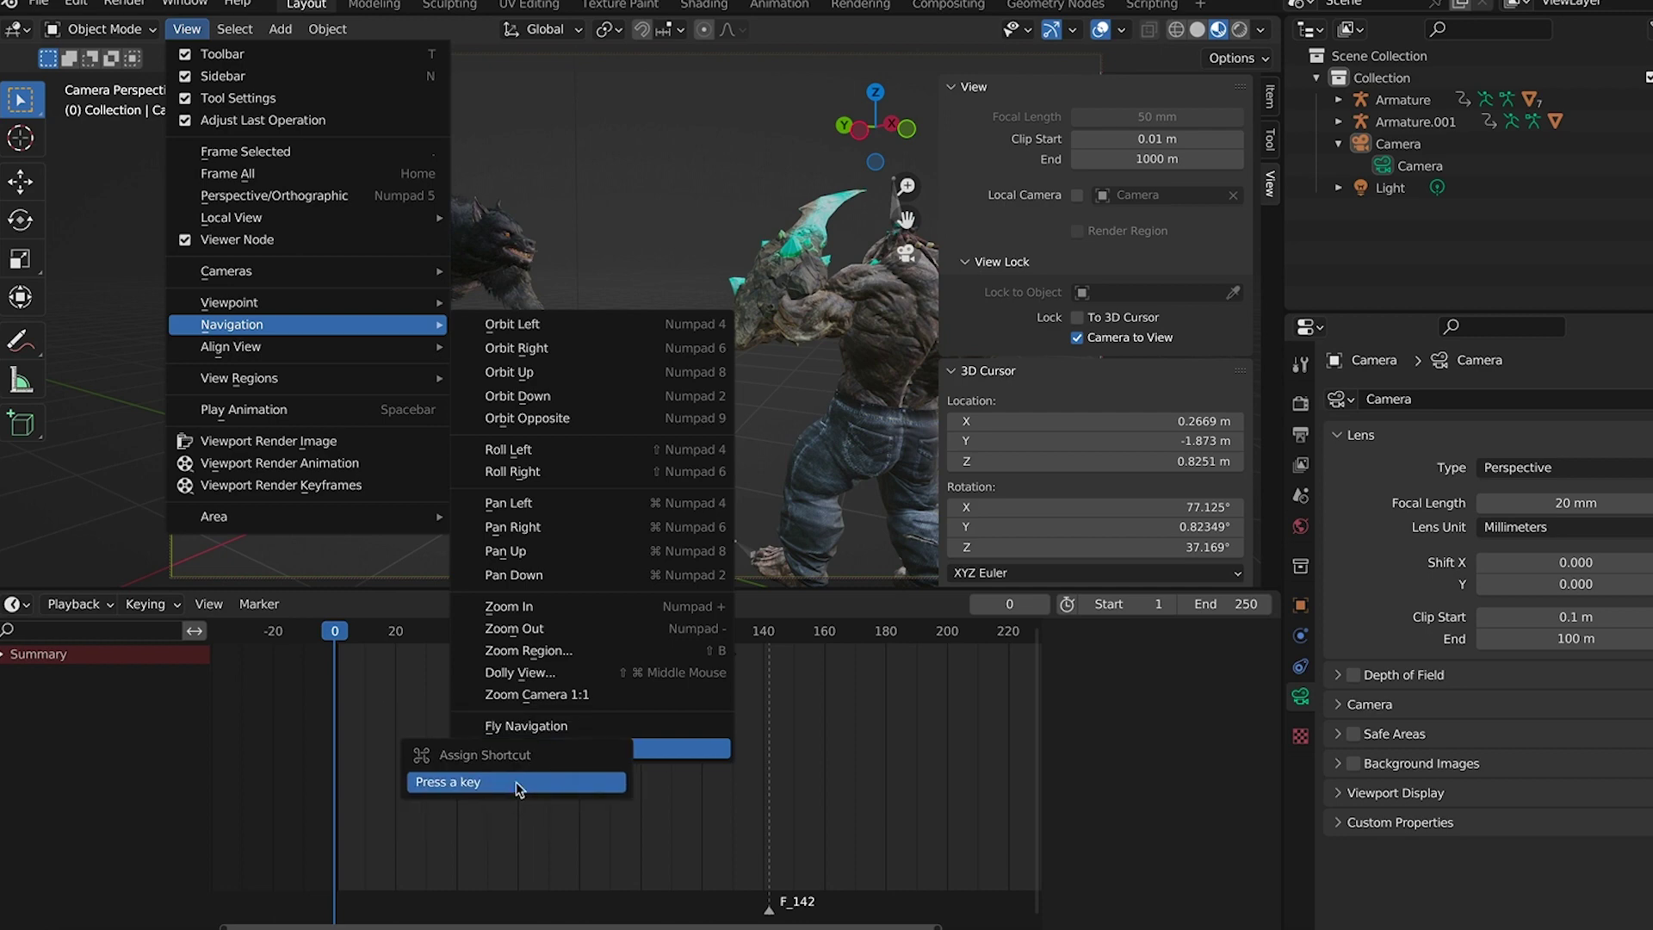
pyautogui.hotkey('shift', 'f')
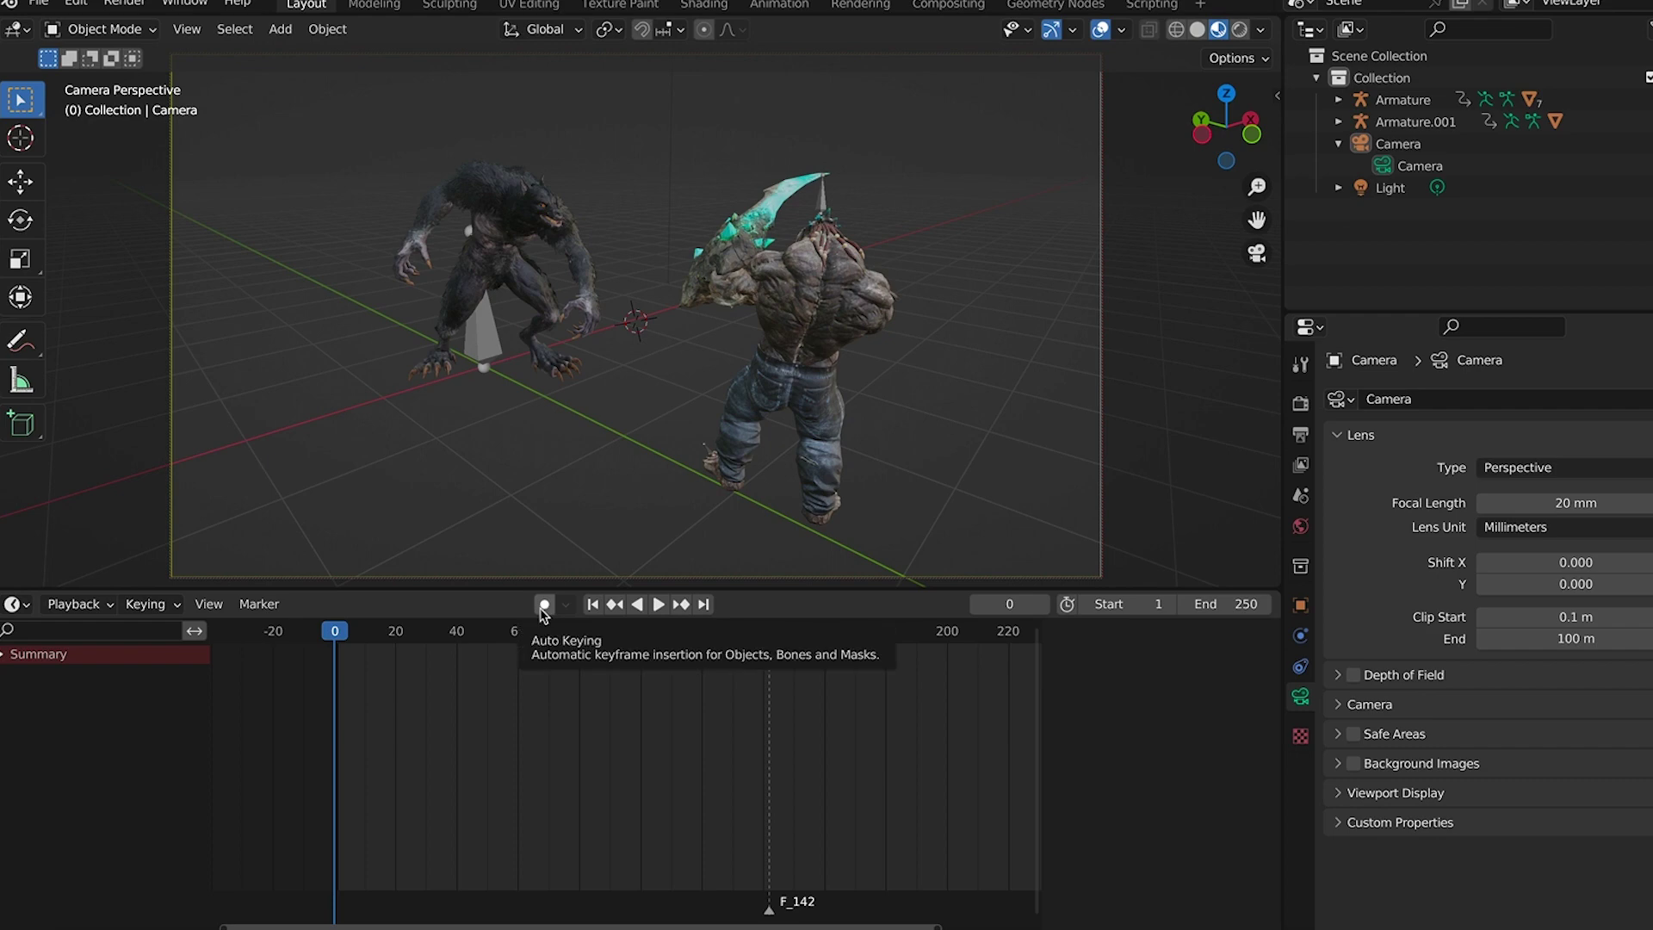
# Enable Auto Keying and record a camera move with Walk Navigation while the fight animation plays from frame 0
pyautogui.click(544, 606)
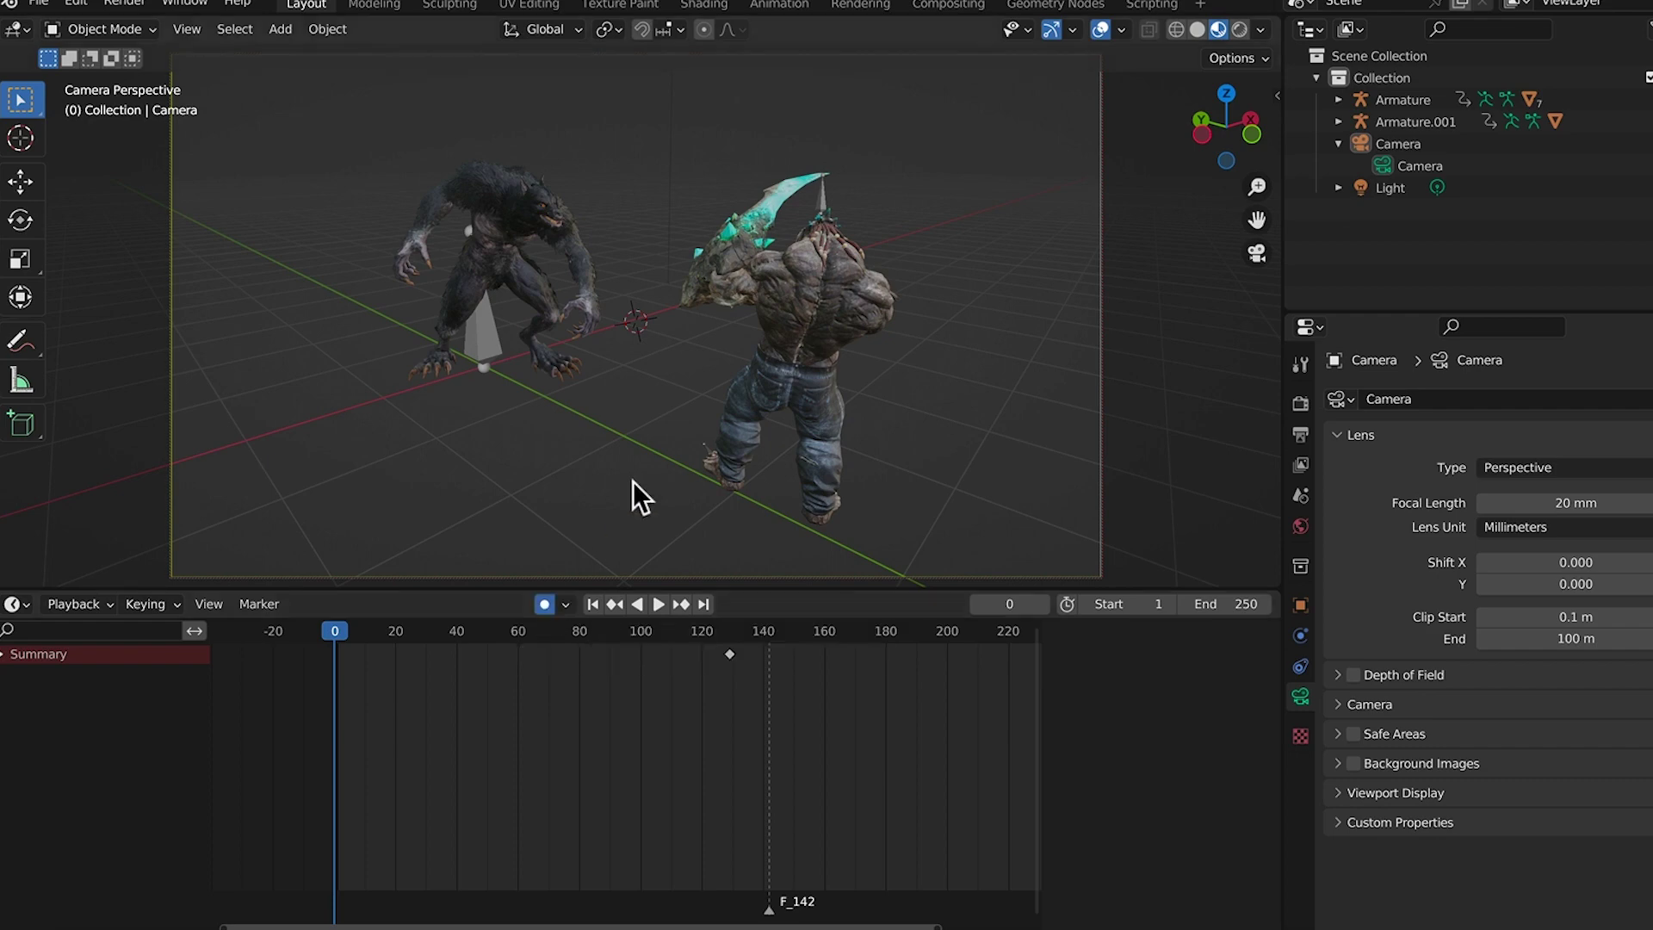
pyautogui.hotkey('shift', 'f')
pyautogui.click(647, 430)
pyautogui.press('space')
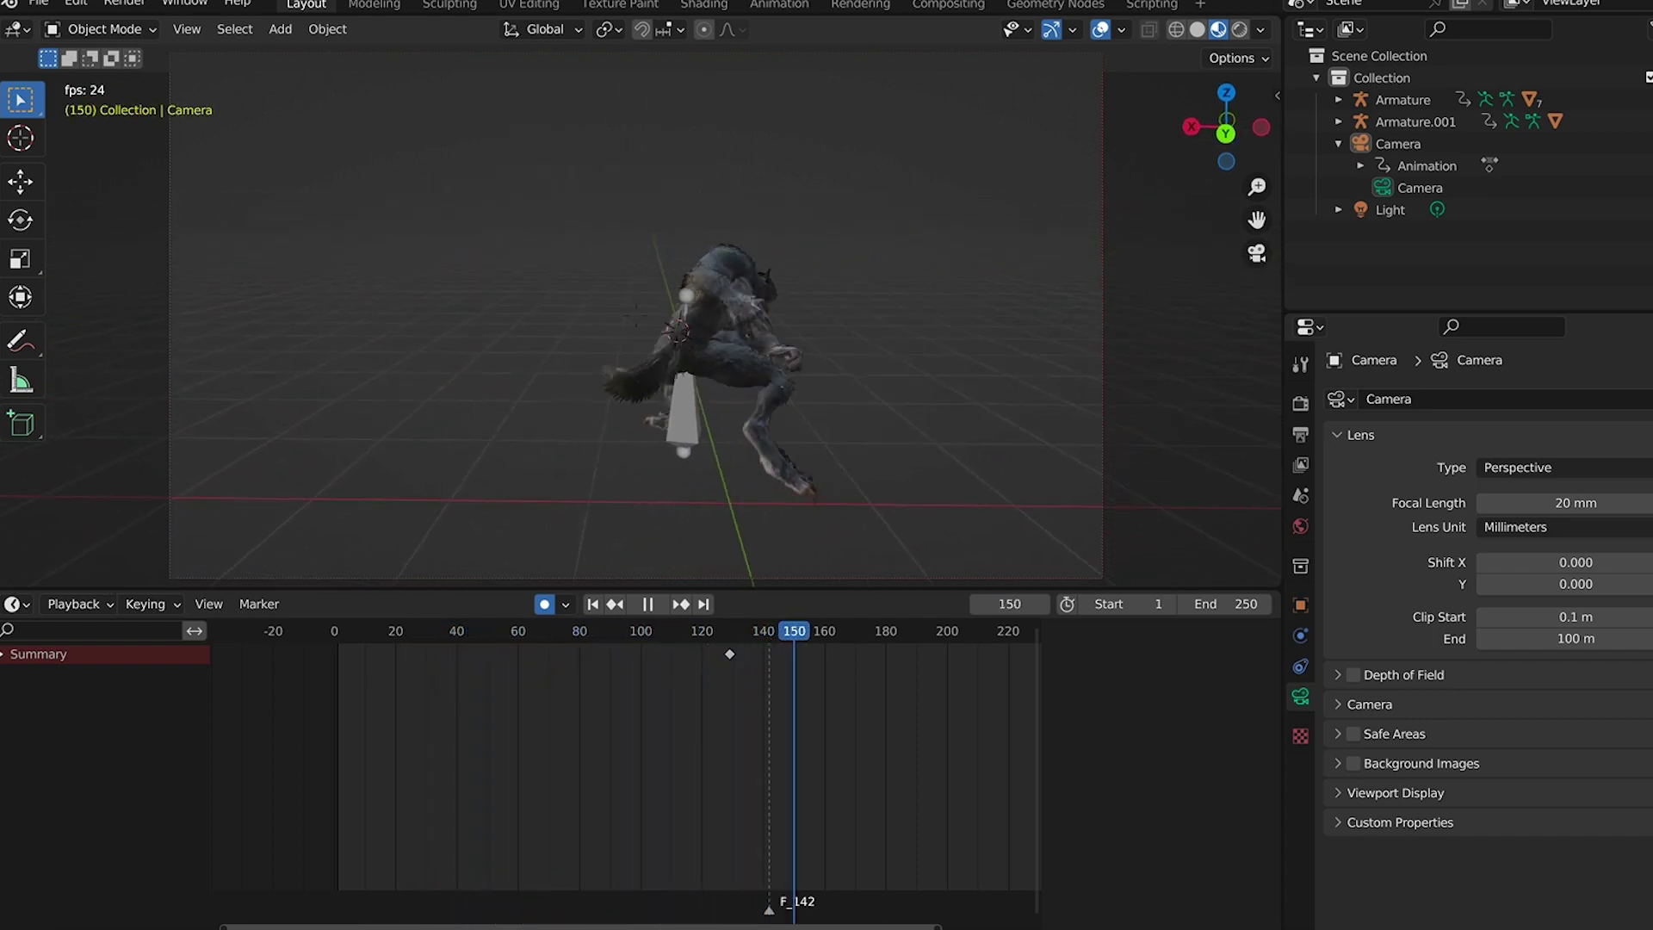
pyautogui.press('Escape')
# Switch the timeline area to the Graph Editor and scrub the camera animation from frame 0 to frame 141
pyautogui.click(16, 604)
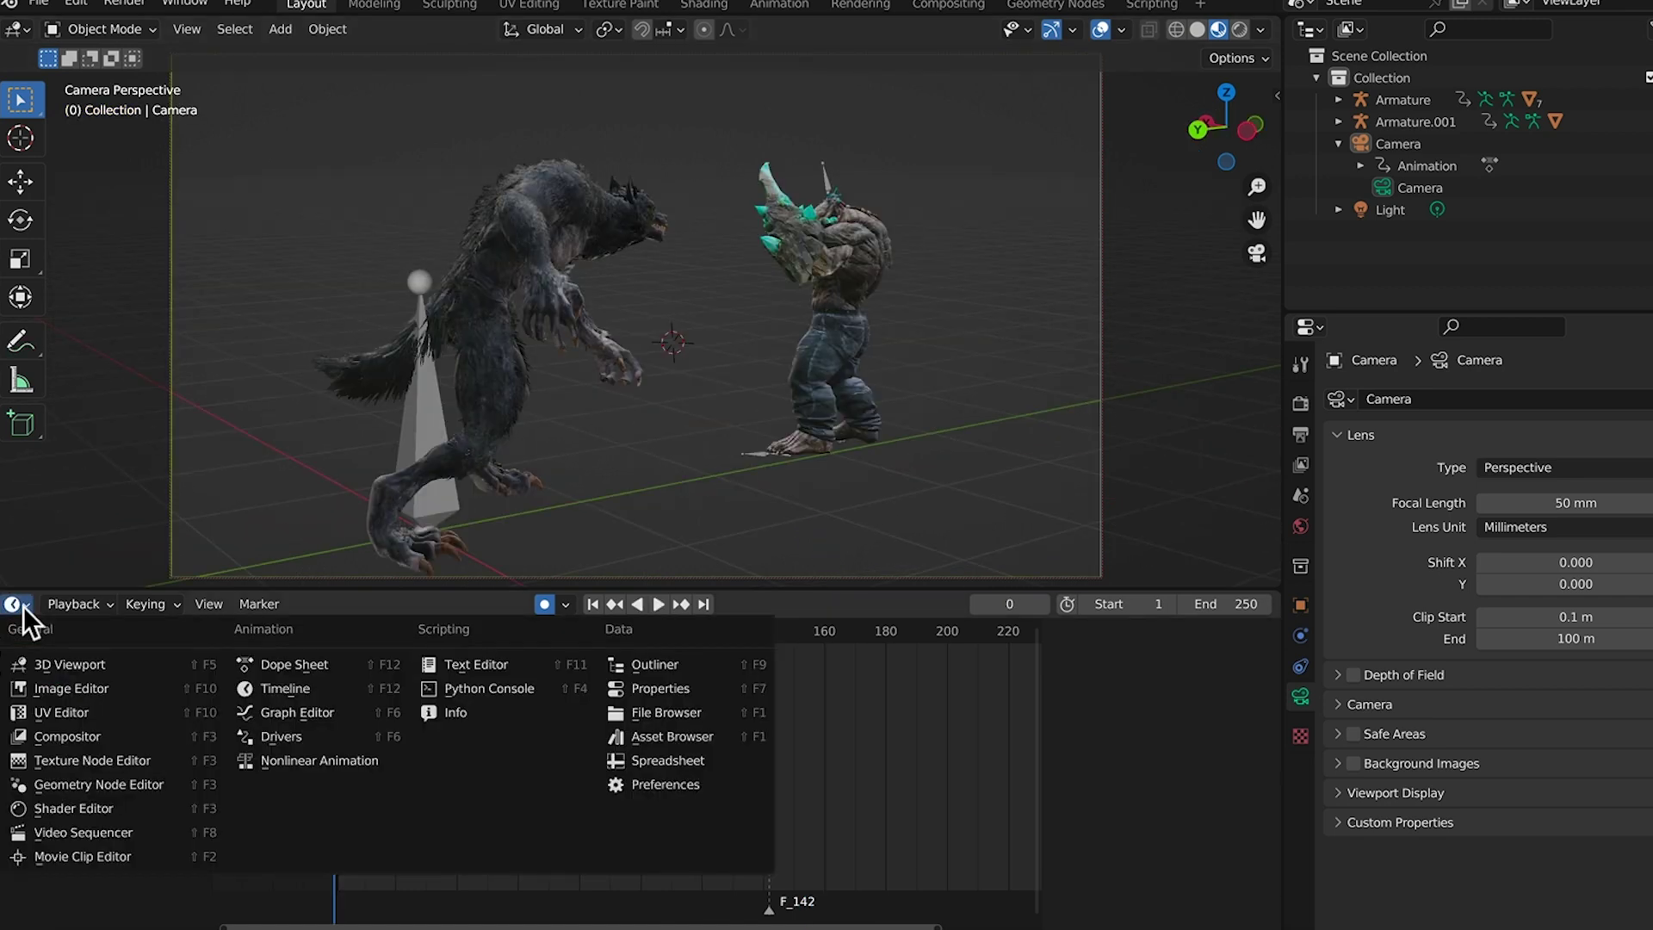
pyautogui.click(305, 709)
pyautogui.scroll(2, 505, 674)
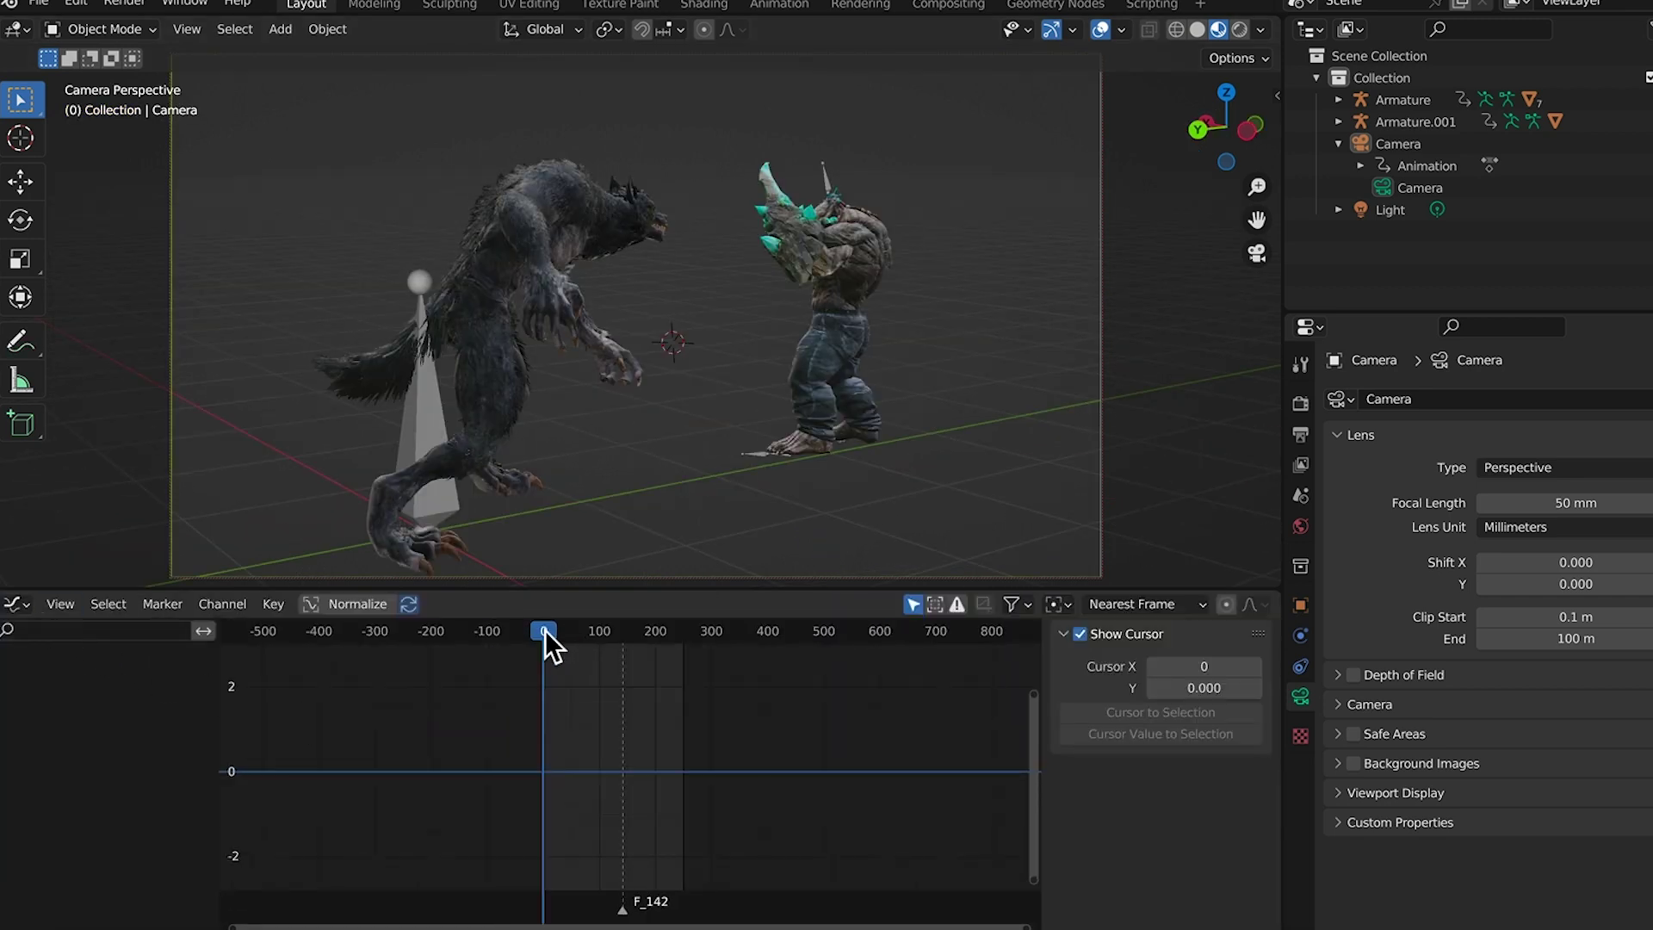
pyautogui.moveTo(539, 629); pyautogui.dragTo(623, 638)
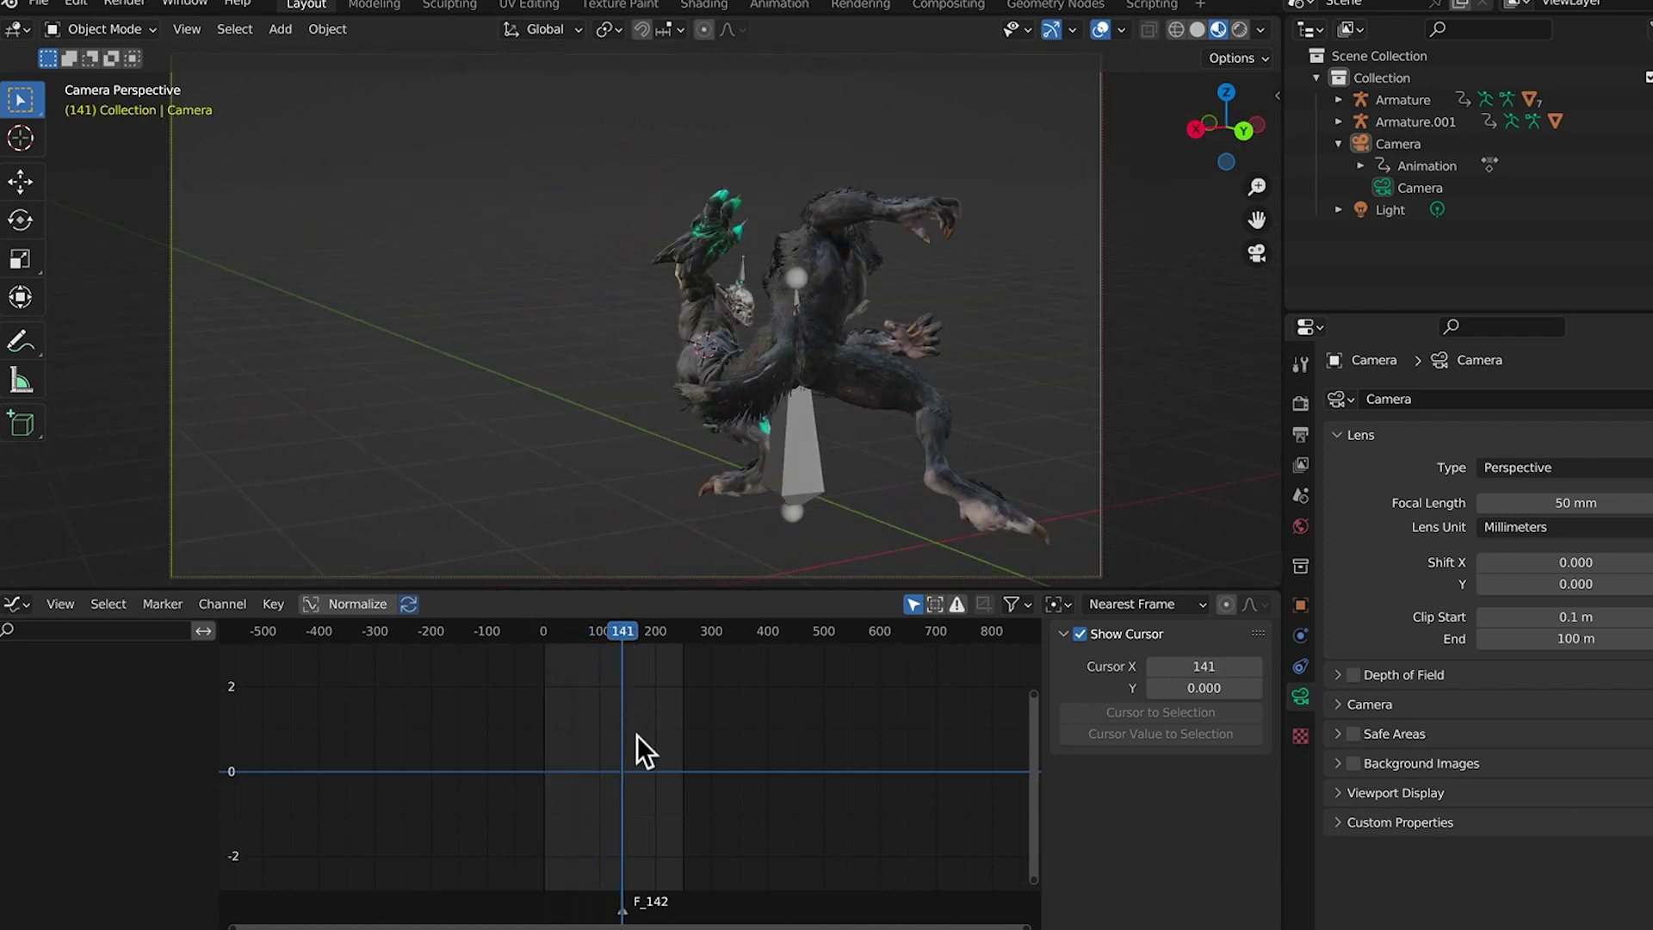
# Select the camera and delete all of its recorded keyframes in the Graph Editor
pyautogui.click(1399, 140)
pyautogui.click(608, 681)
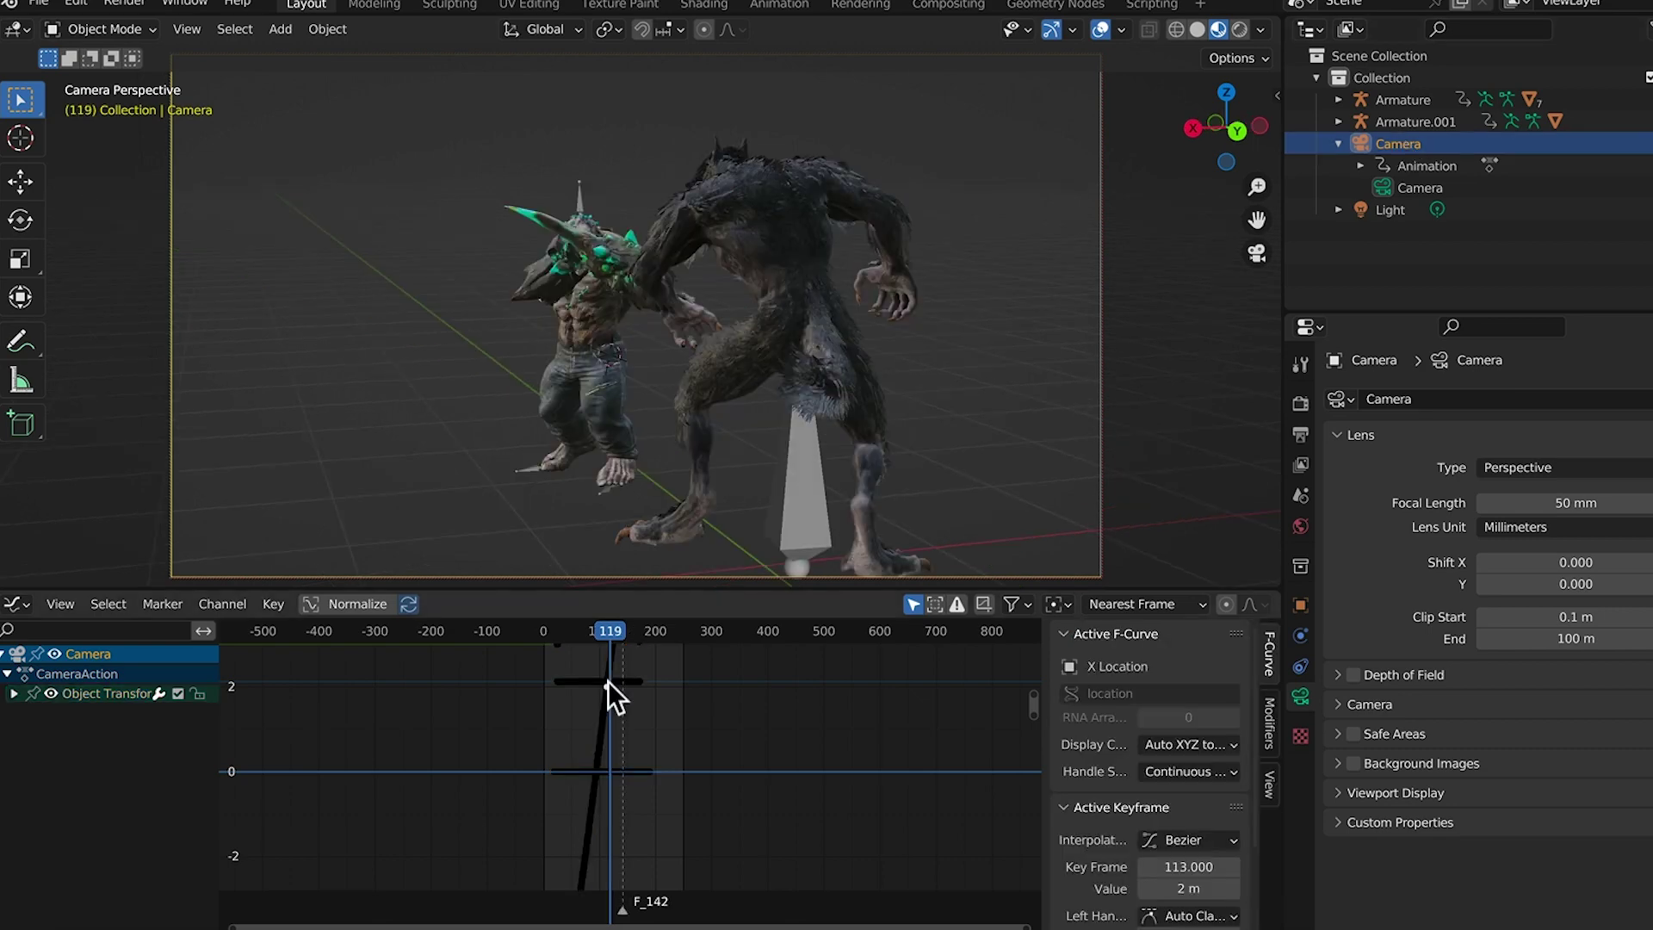
pyautogui.press('x')
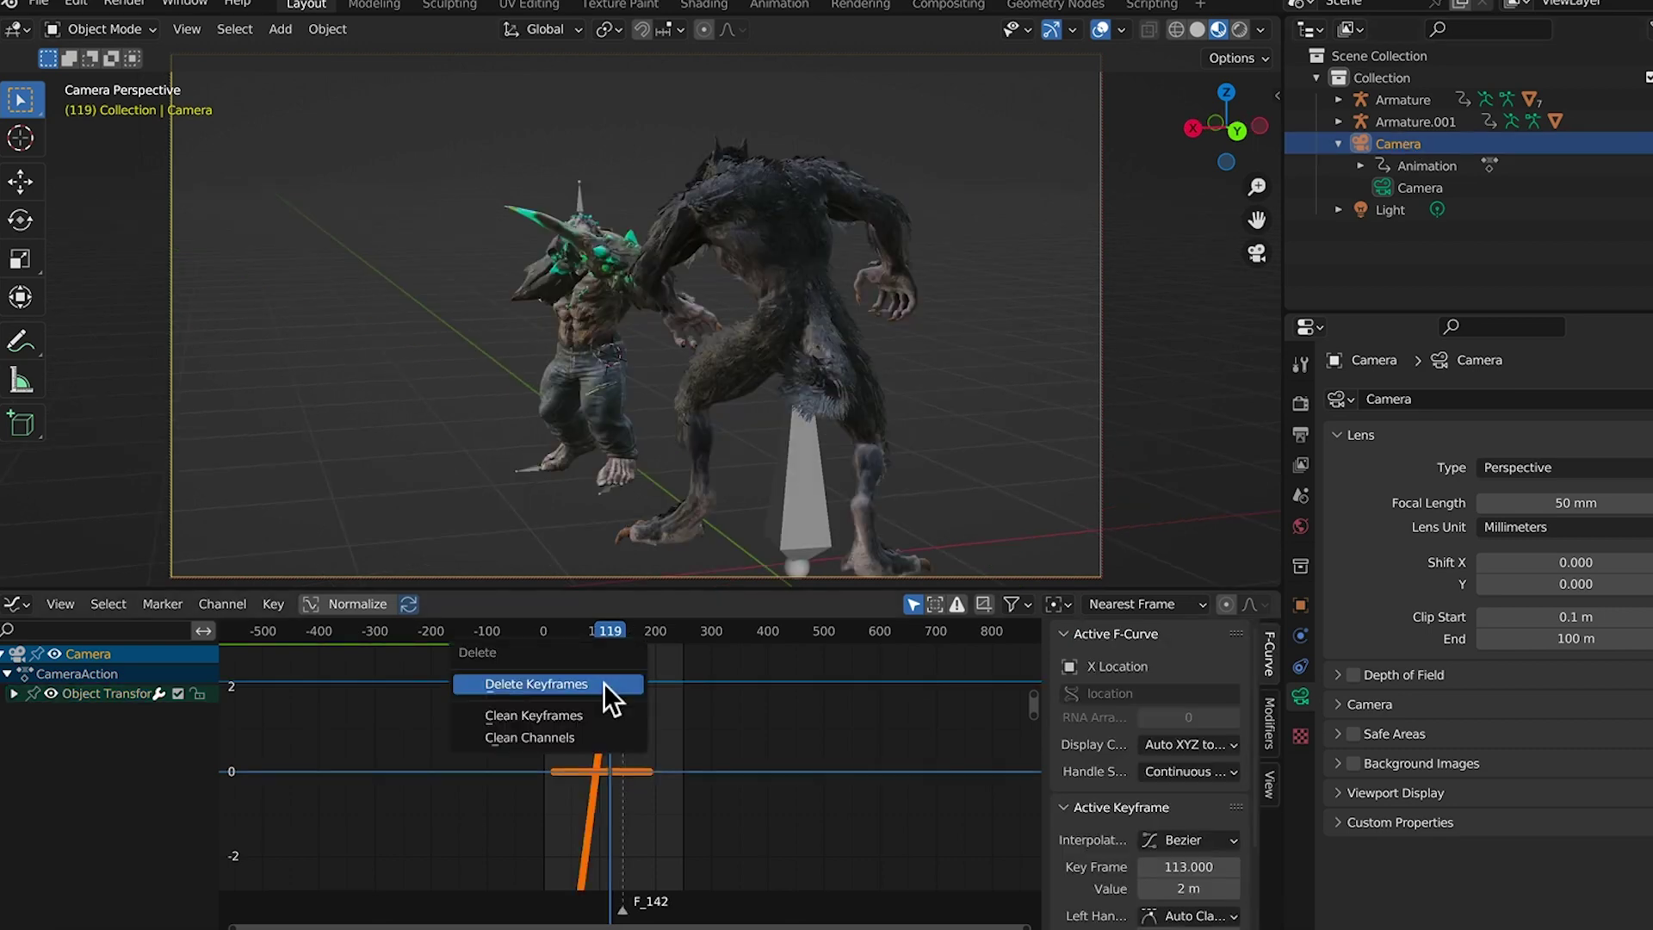
pyautogui.click(603, 684)
# Scrub the latest camera recording to frame 25, then undo that recording
pyautogui.moveTo(615, 618); pyautogui.dragTo(557, 639)
pyautogui.hotkey('ctrl', 'z')
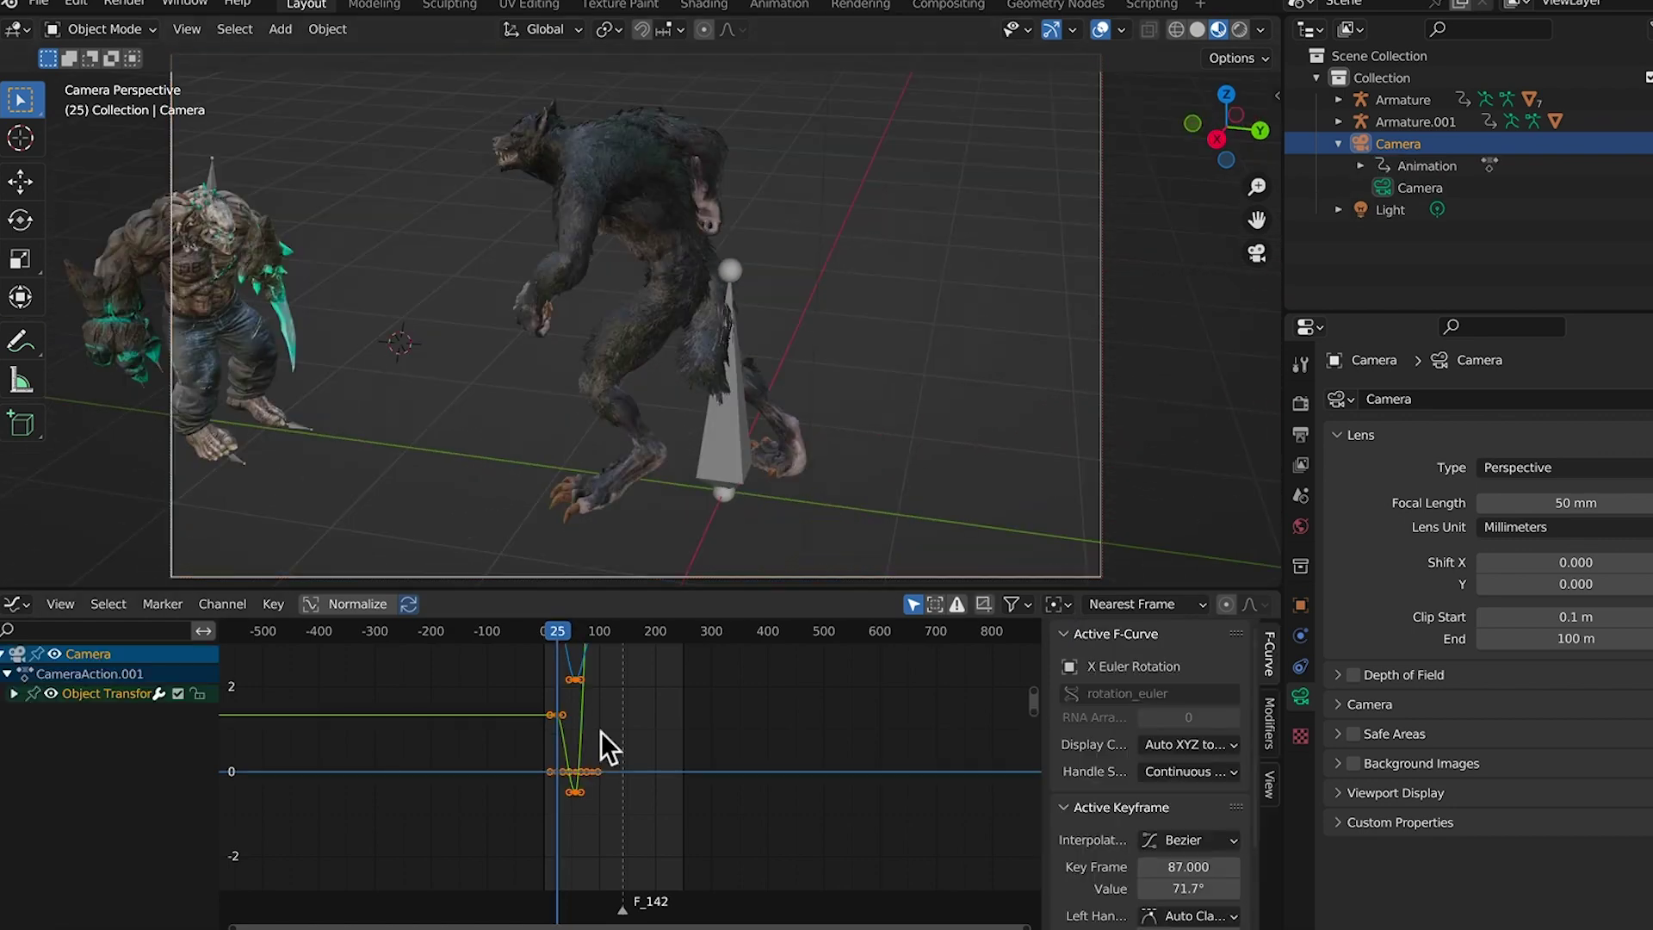
pyautogui.hotkey('ctrl', 'z')
# Record a new camera move with Walk Navigation during playback, following the two fighters from the opening frames
pyautogui.moveTo(551, 632); pyautogui.dragTo(560, 629)
pyautogui.press('space')
pyautogui.hotkey('shift', 'f')
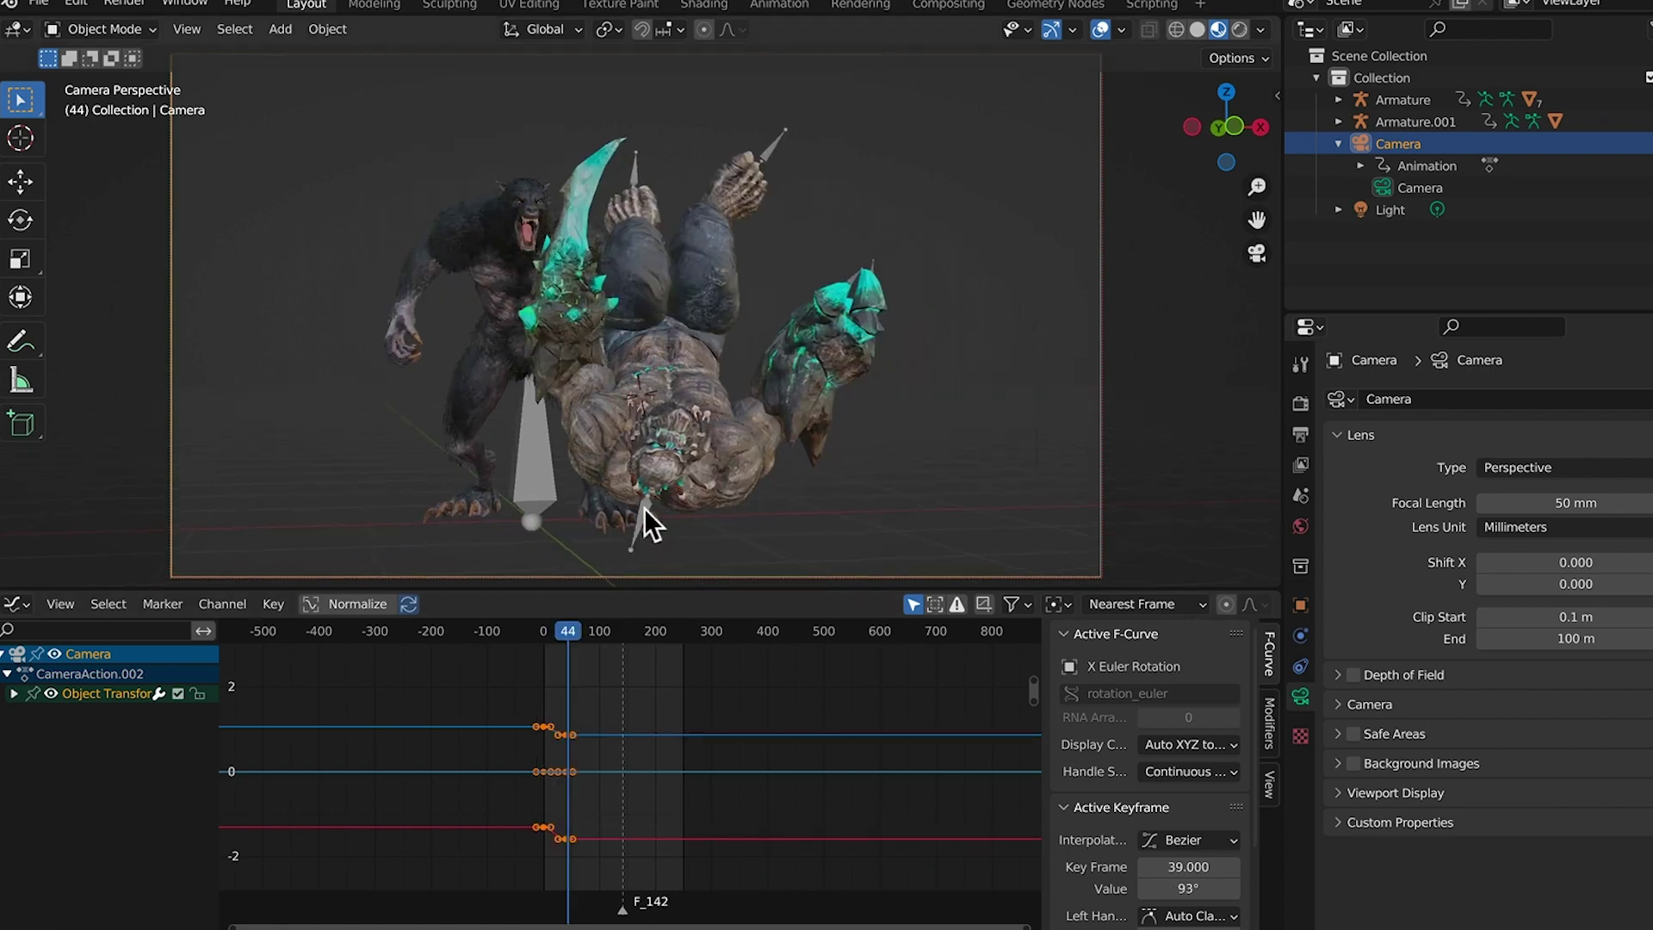
pyautogui.click(581, 510)
# Play the recorded camera move from frame 11 and scrub through it to check the framing
pyautogui.moveTo(570, 638); pyautogui.dragTo(547, 633)
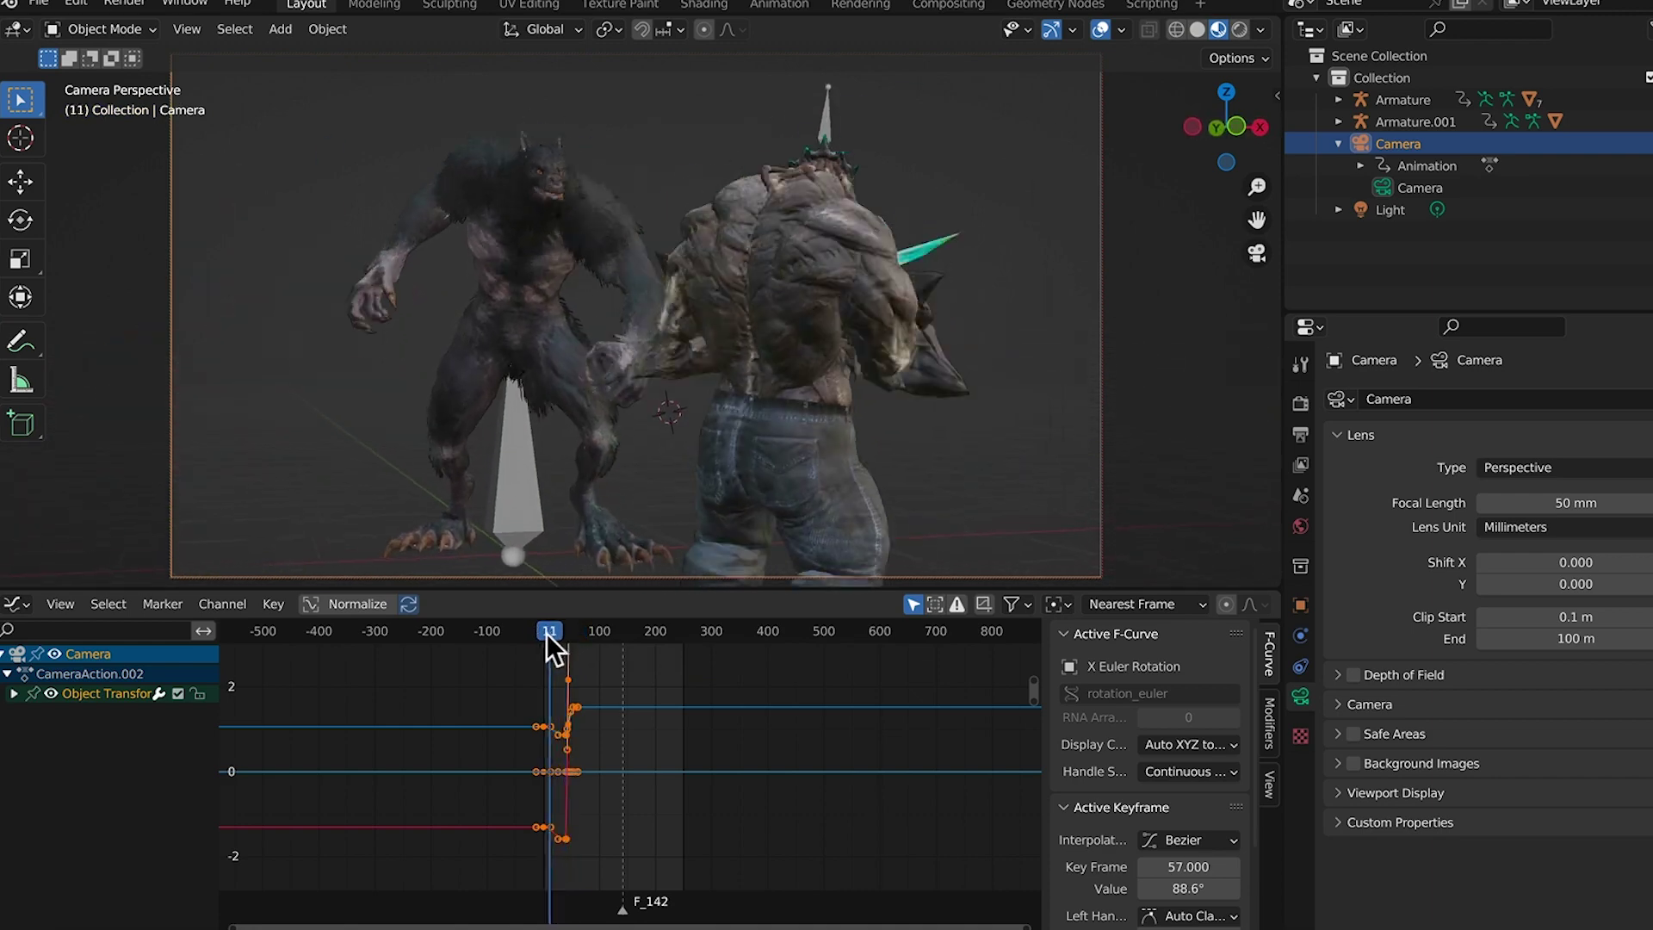
pyautogui.press('space')
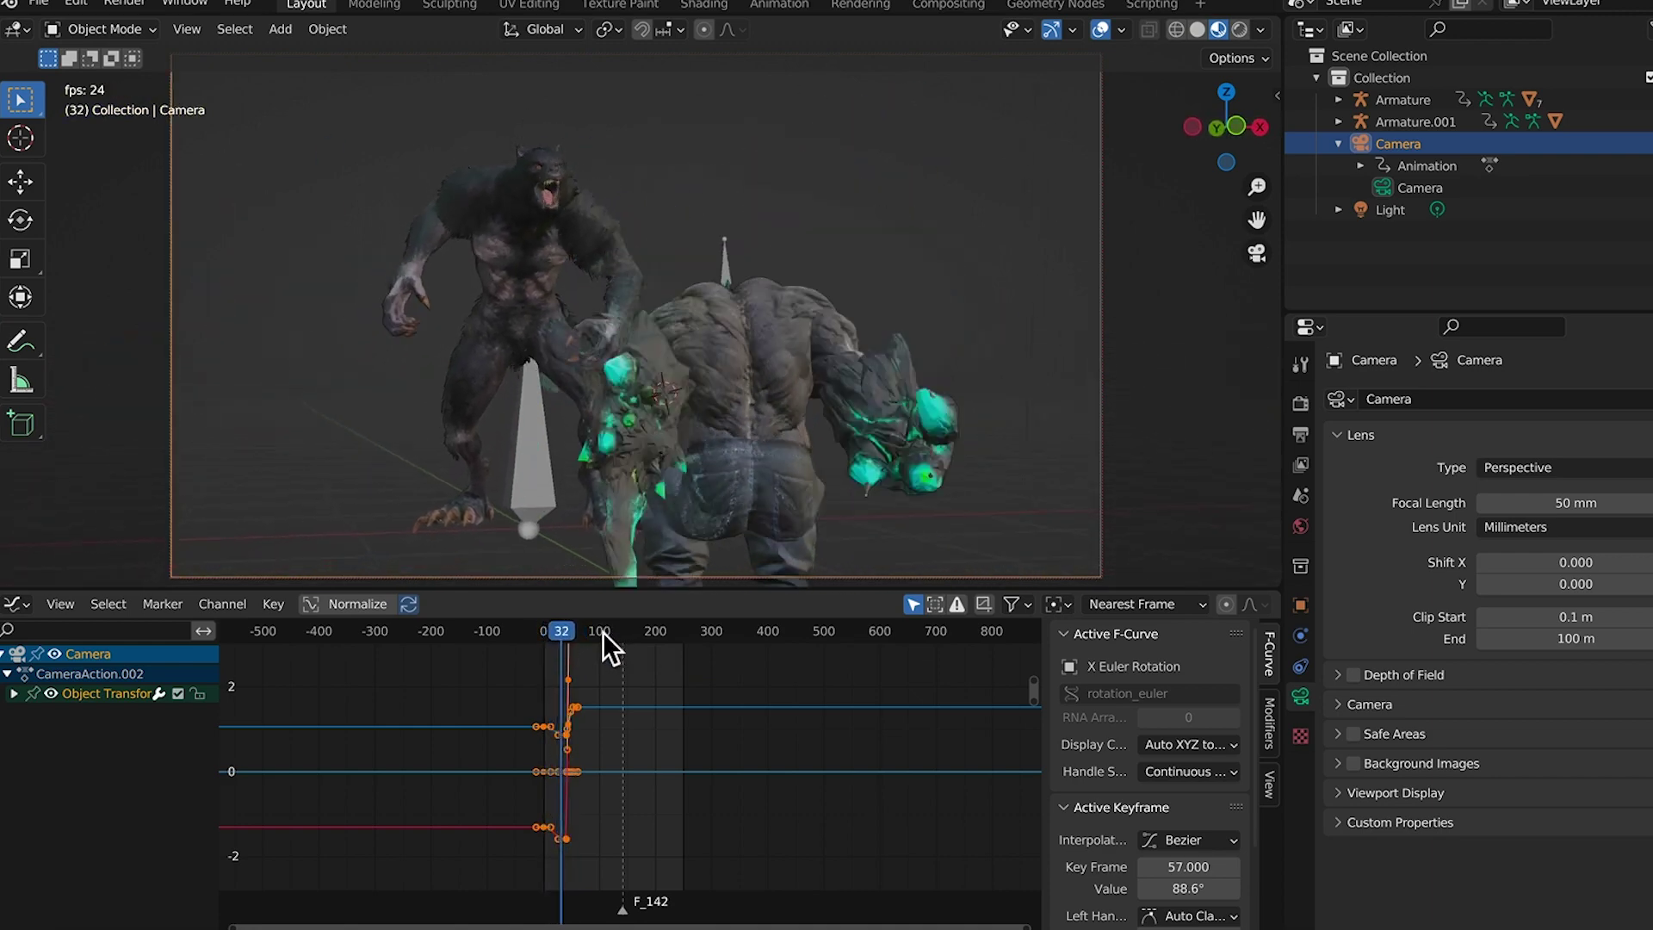
pyautogui.moveTo(582, 638); pyautogui.dragTo(573, 628)
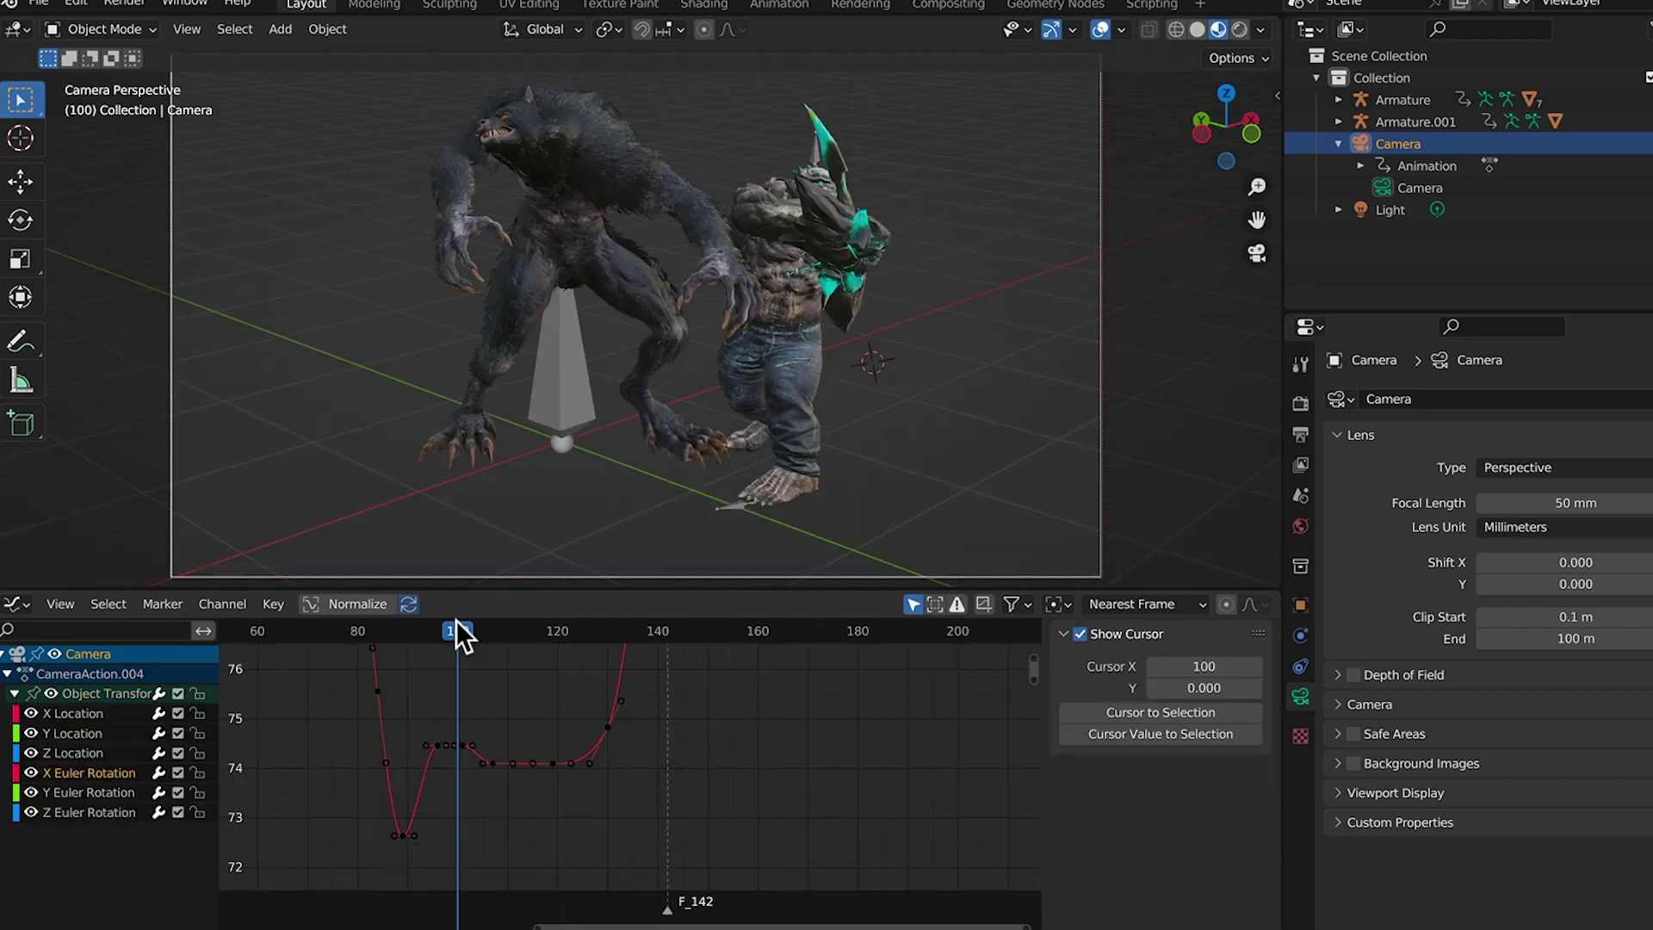
# Play the camera move again from around frame 78 and return to frame 0
pyautogui.moveTo(457, 628); pyautogui.dragTo(349, 635)
pyautogui.press('space')
pyautogui.press('Home')
pyautogui.hotkey('shift', 'Left')
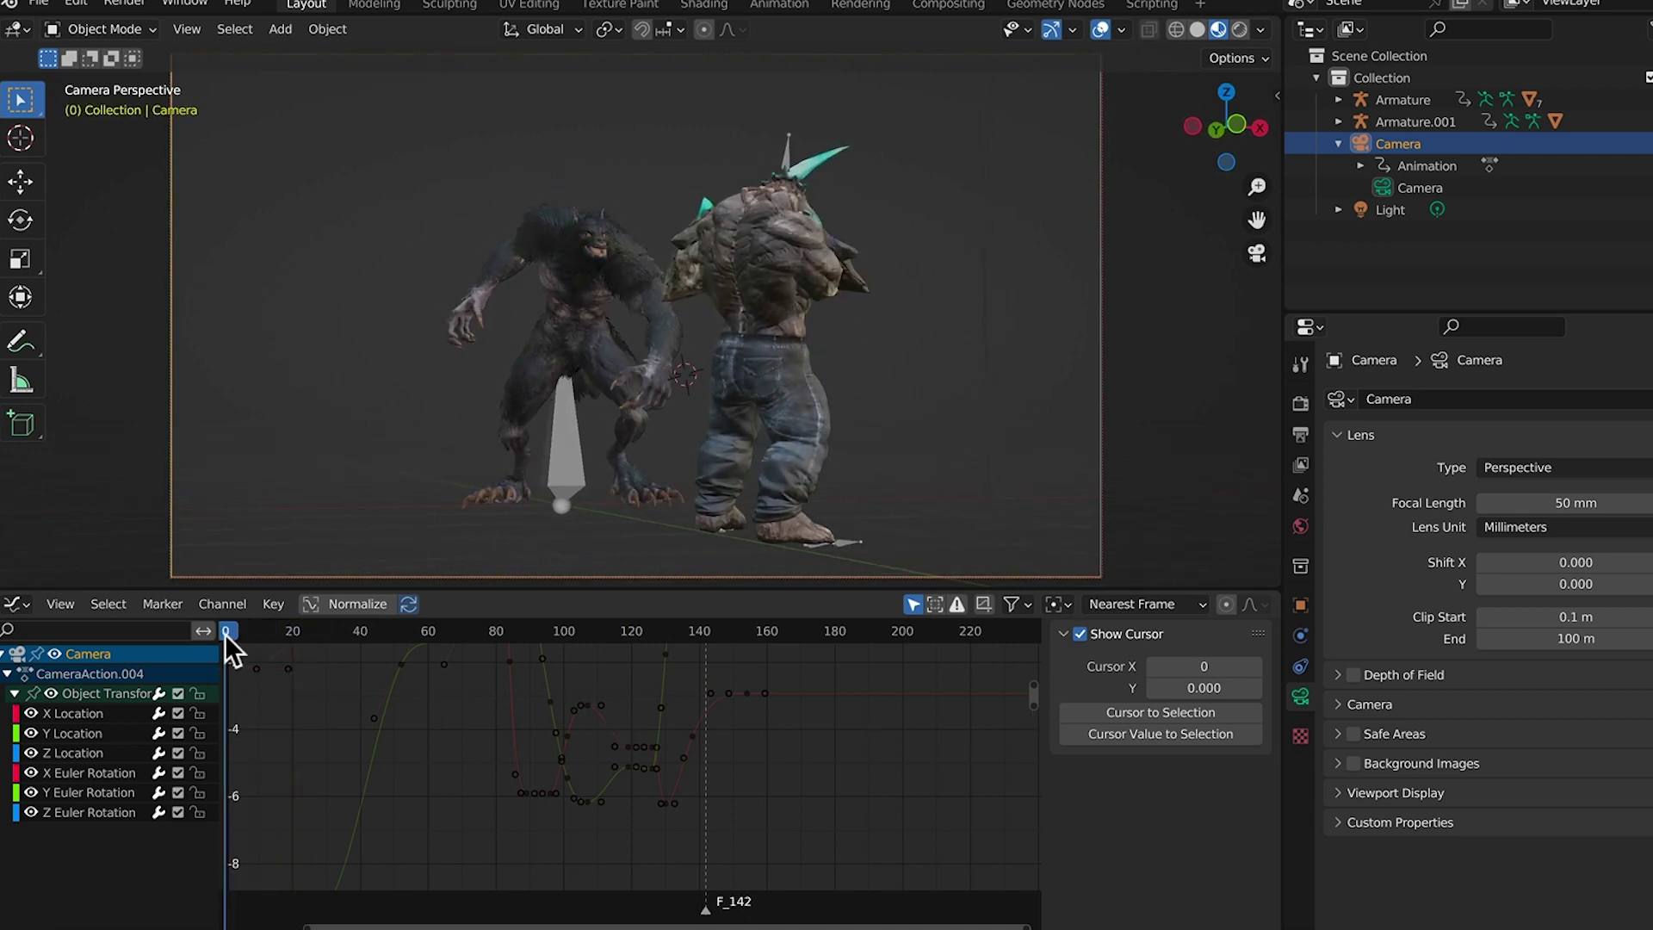
# Select all camera keyframes and insert keyframes on the available channels at frames 0 and 157
pyautogui.press('a')
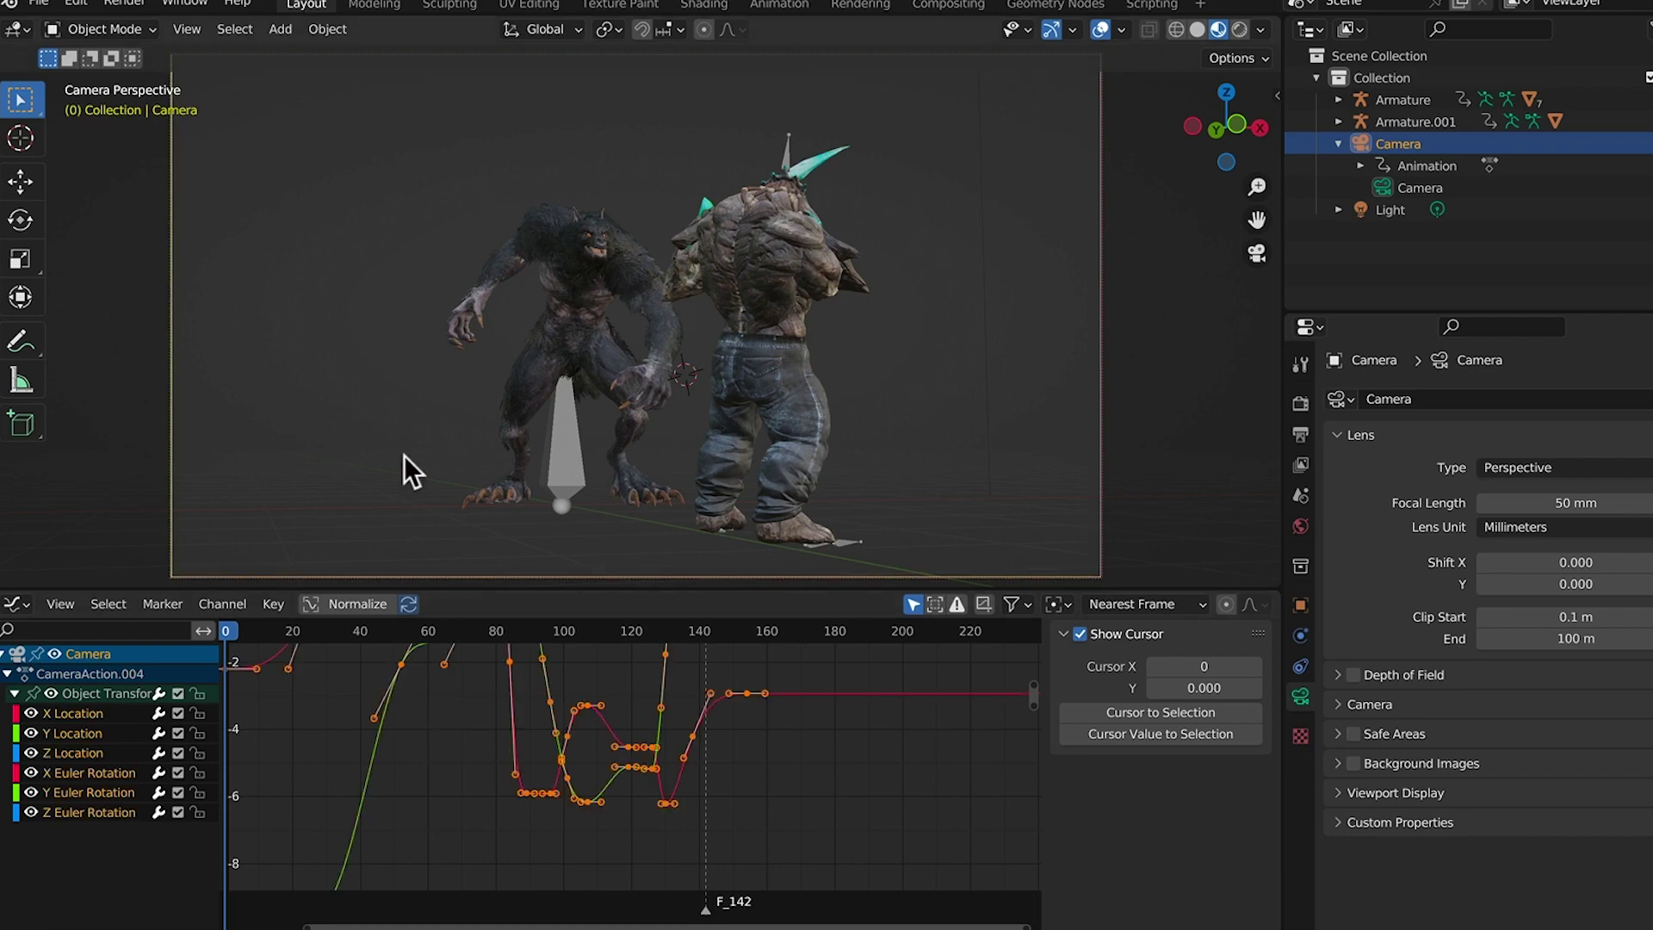
pyautogui.press('i')
pyautogui.click(359, 457)
pyautogui.moveTo(224, 626); pyautogui.dragTo(763, 638)
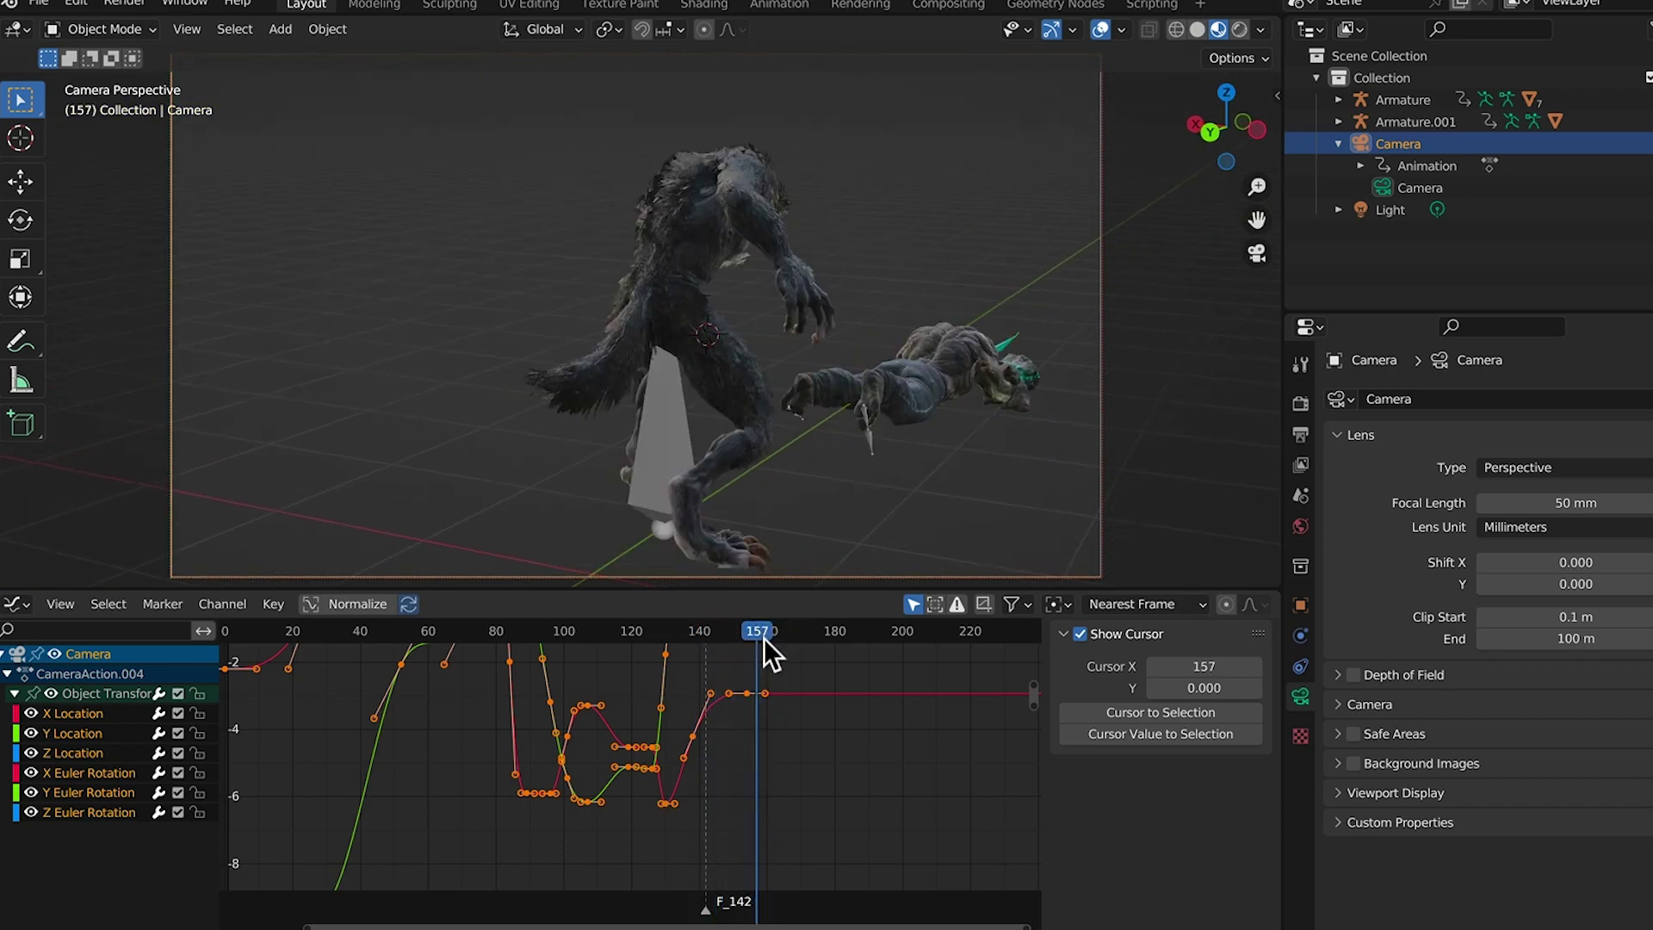
pyautogui.press('i')
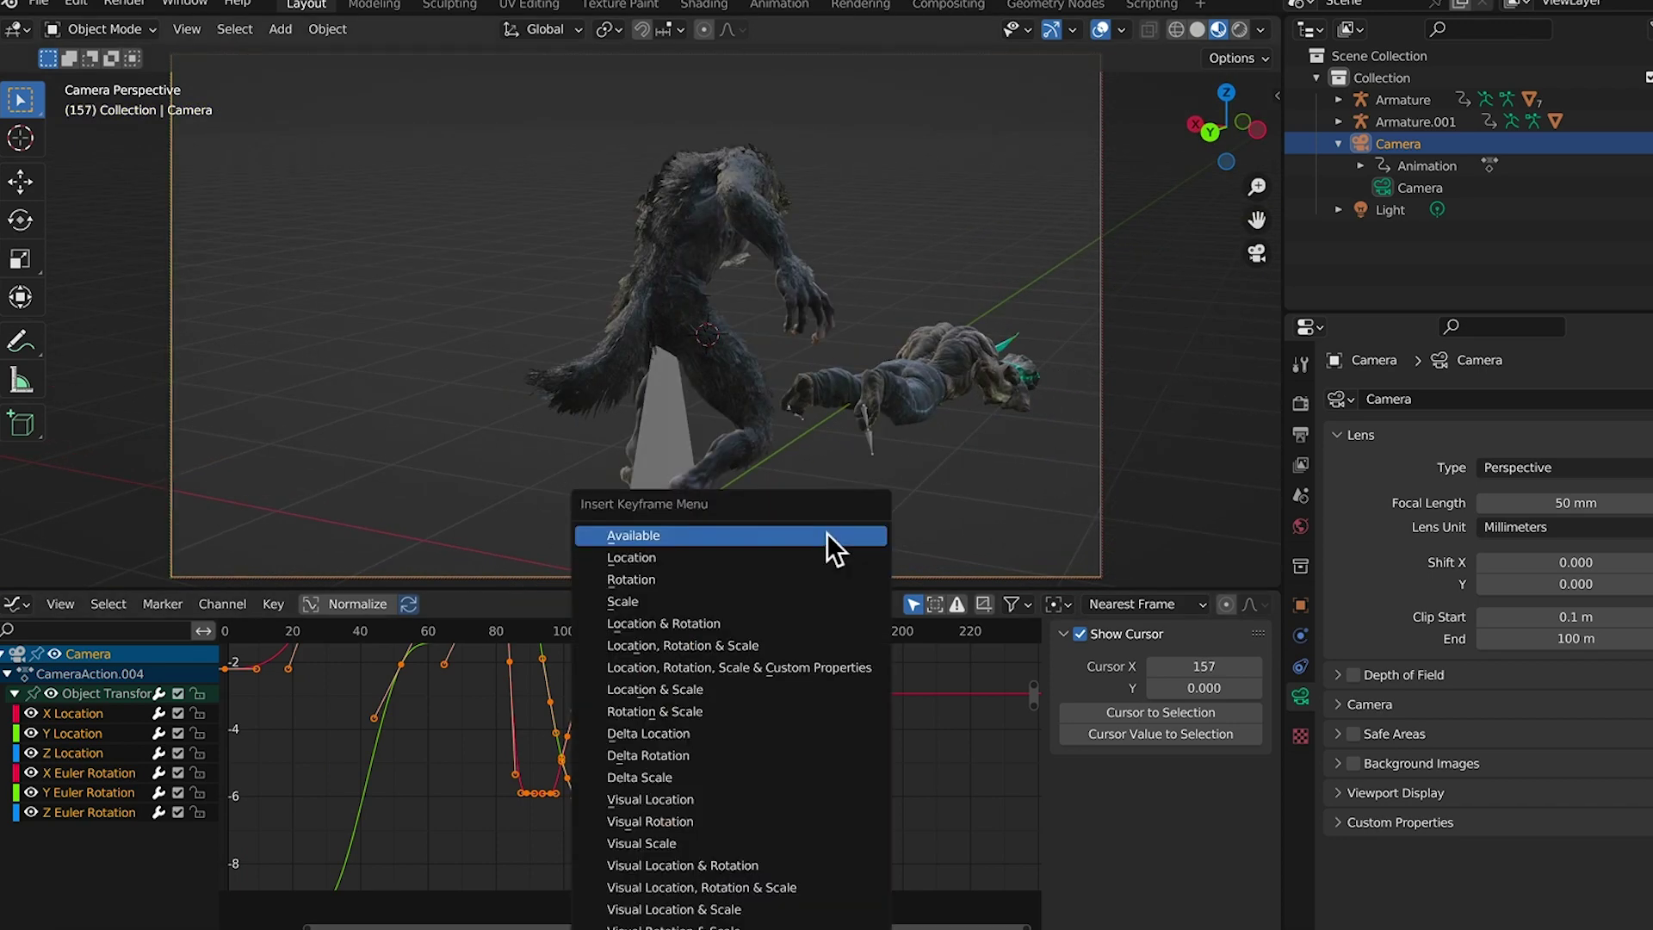
pyautogui.click(780, 542)
# Return to frame 0 and bake the selected camera curves to a keyframe on every frame
pyautogui.hotkey('shift', 'Left')
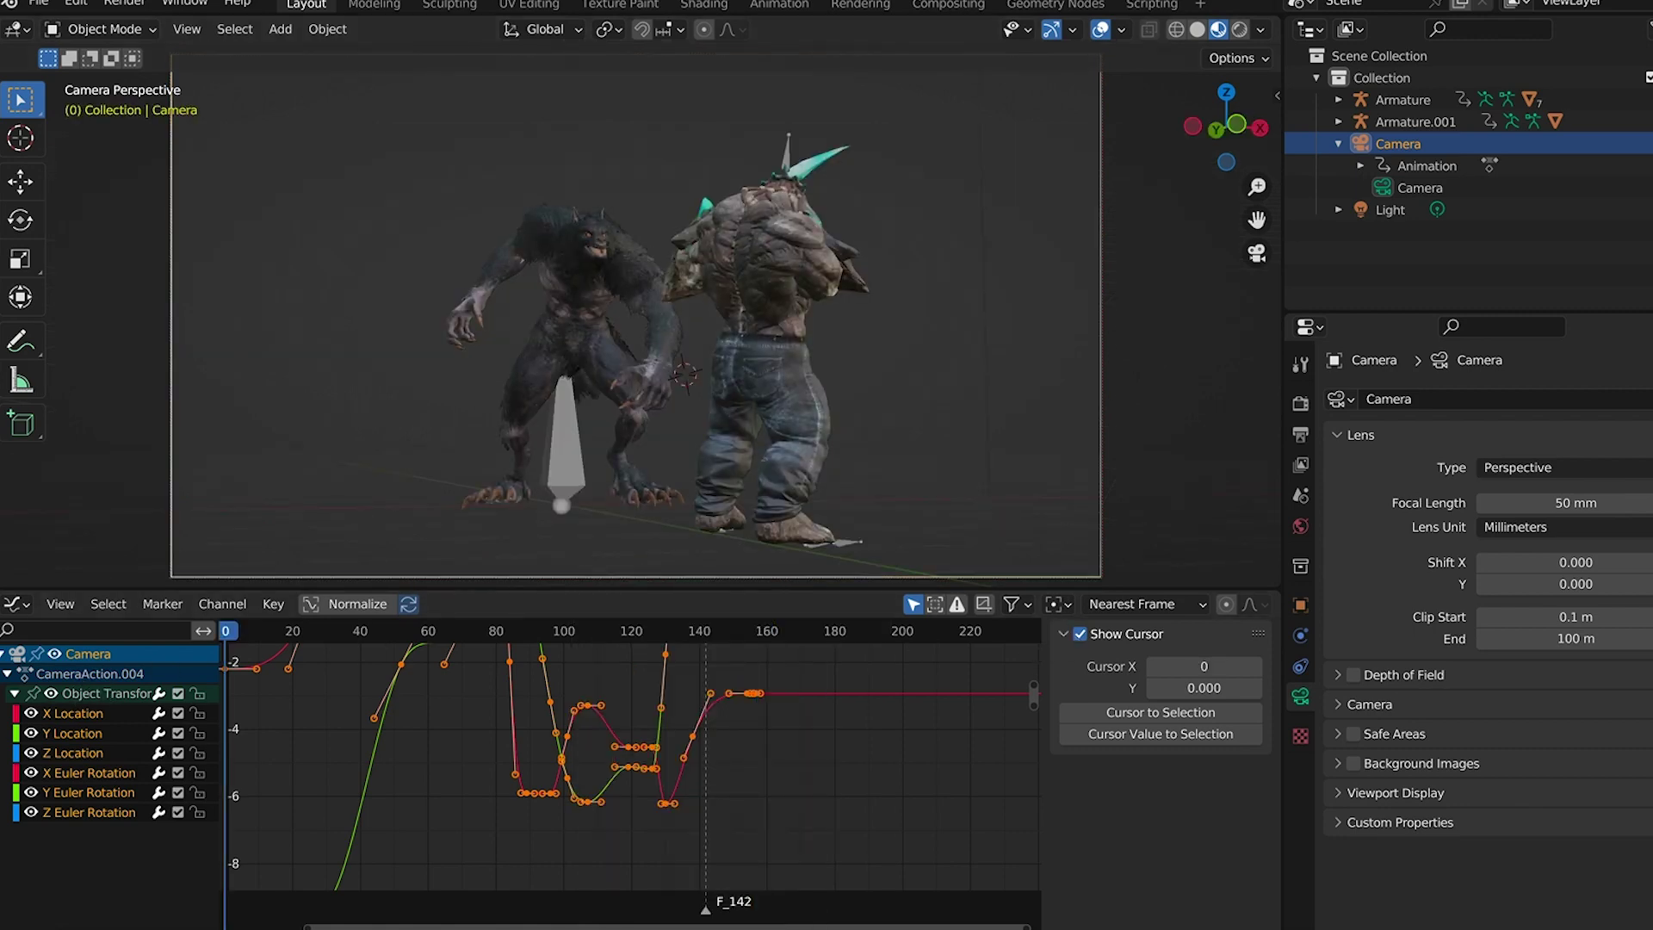
pyautogui.click(276, 607)
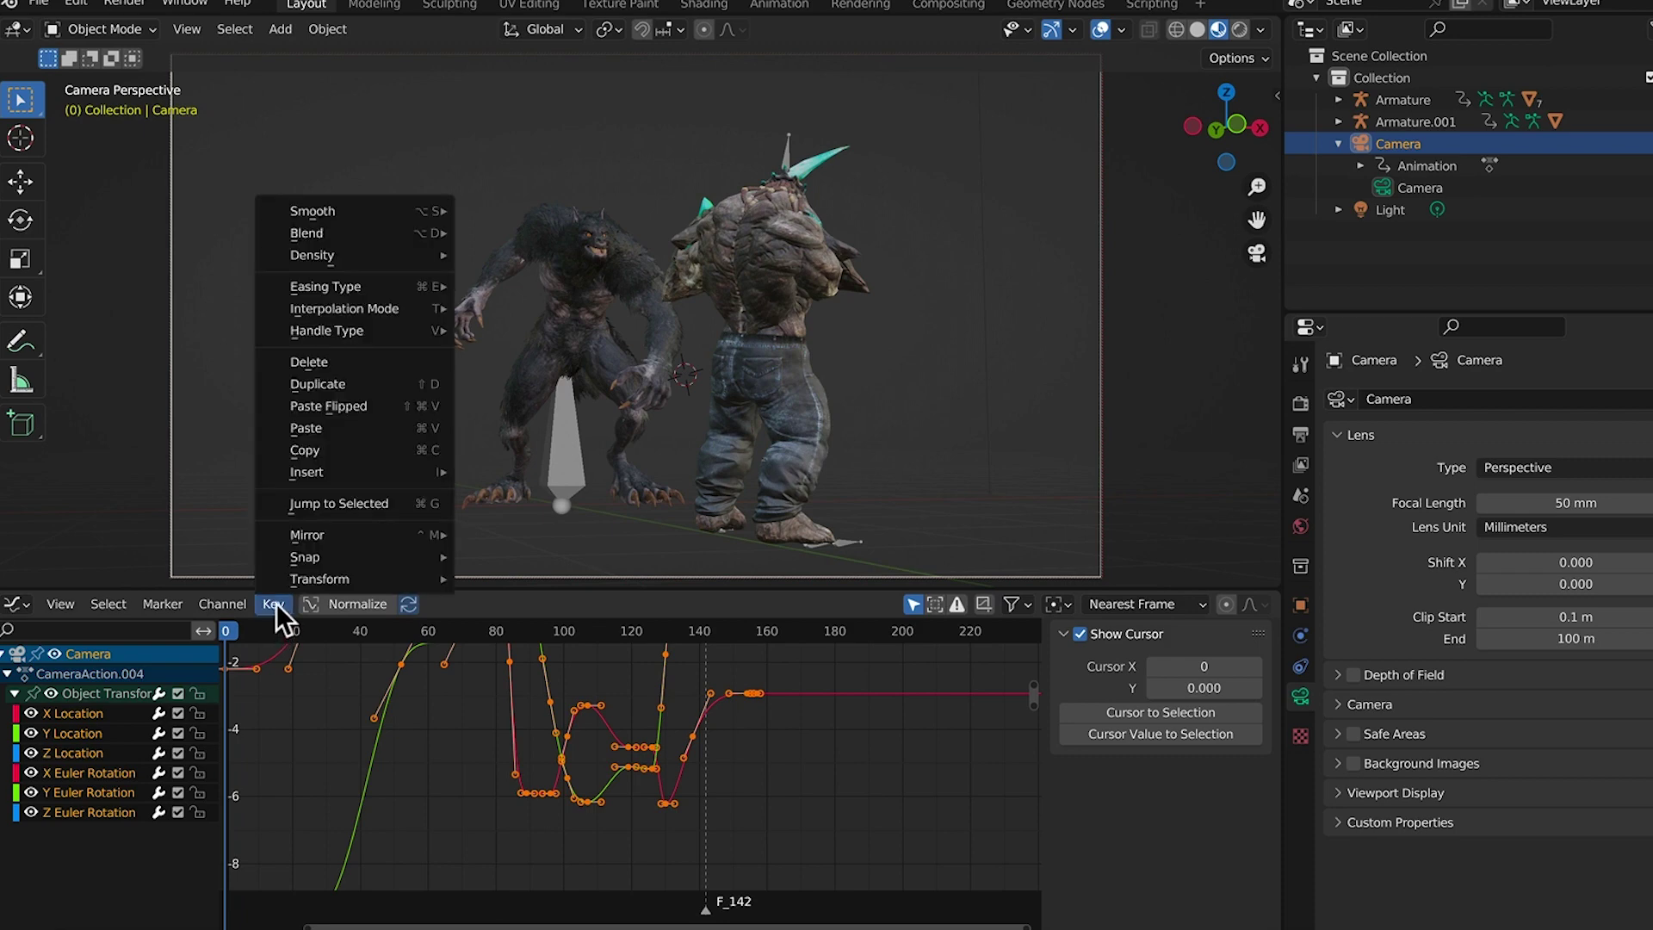
pyautogui.moveTo(365, 239)
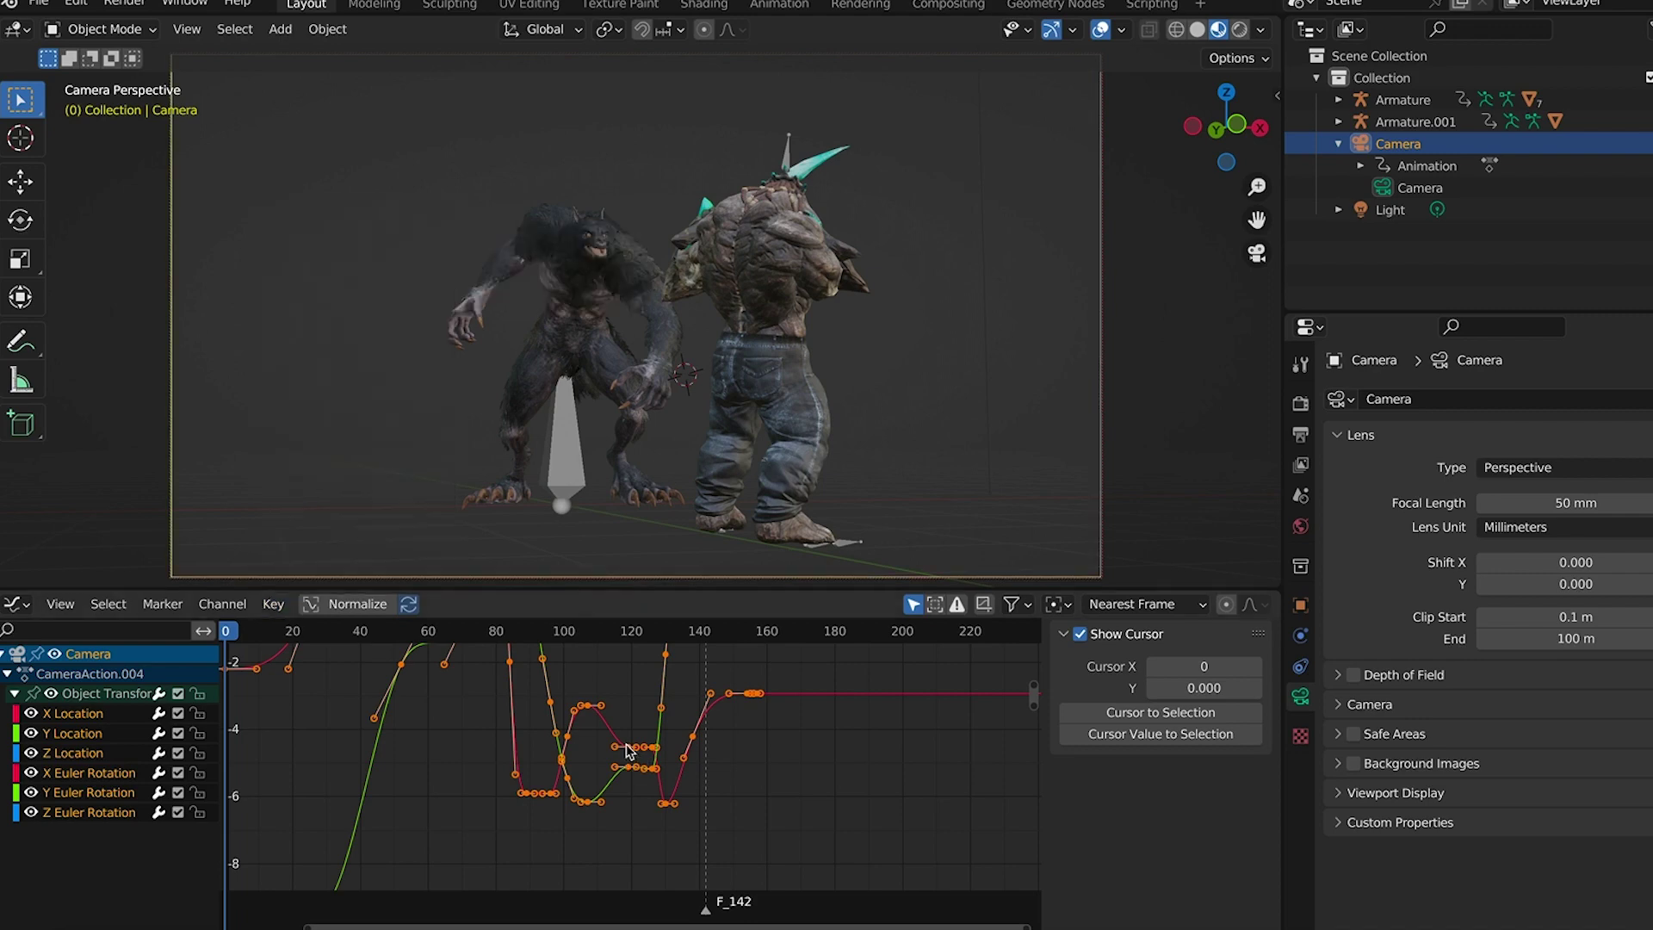
pyautogui.hotkey('shift', 'o')
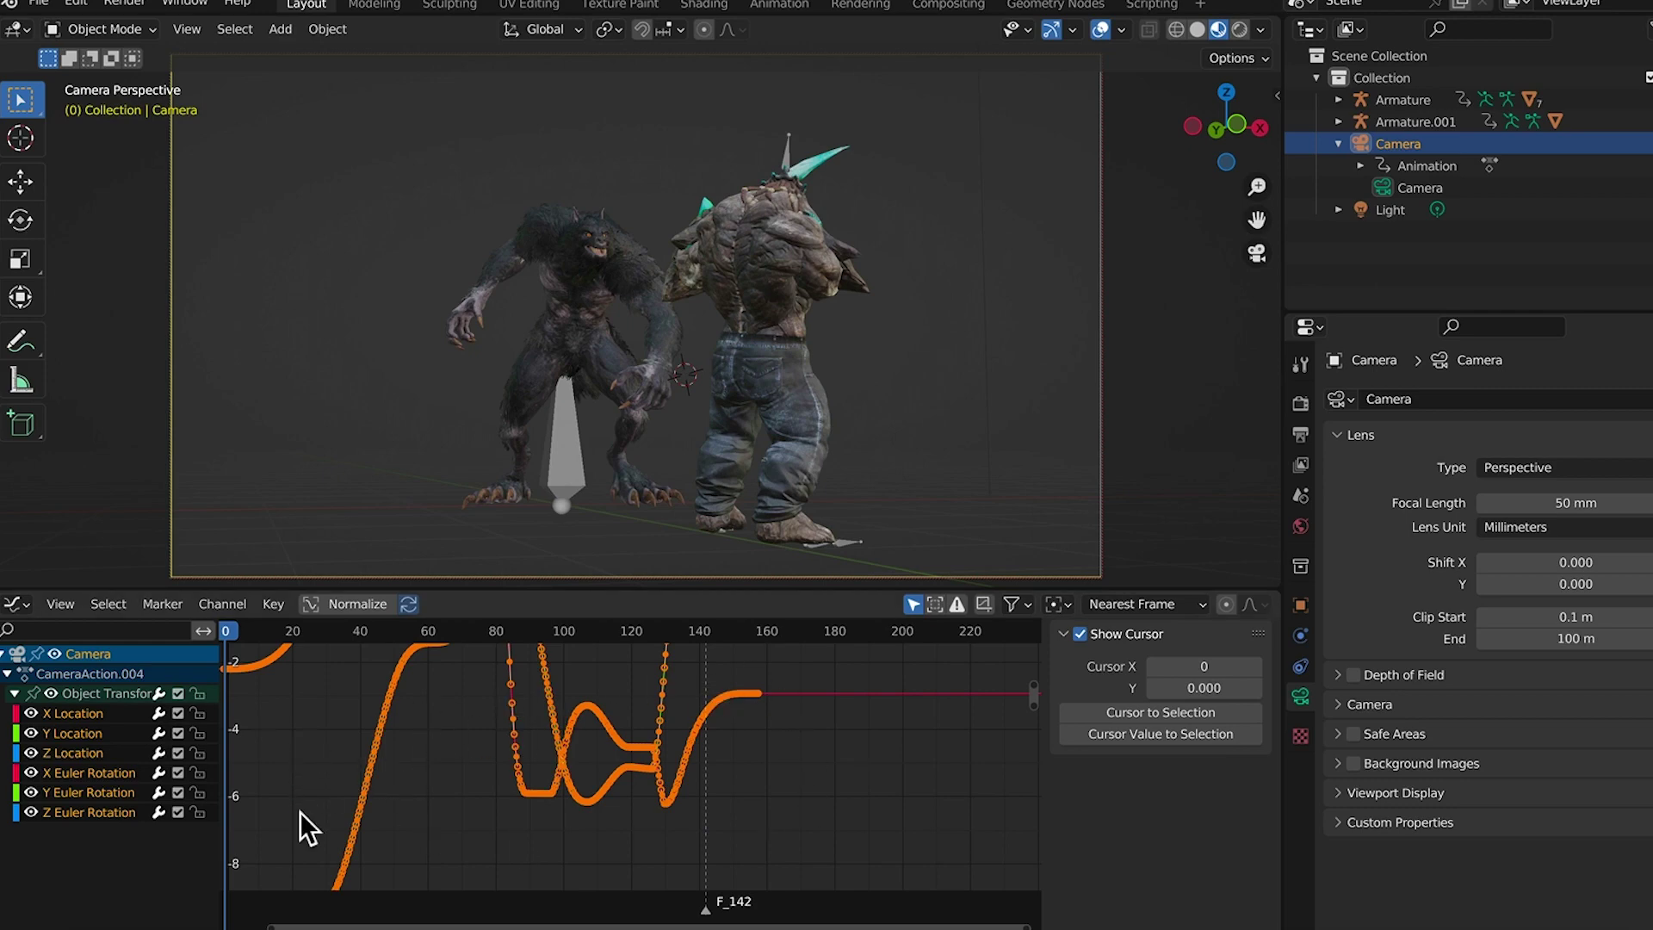
# Smooth the selected baked camera keyframes with three passes of Smooth Keys
pyautogui.click(275, 606)
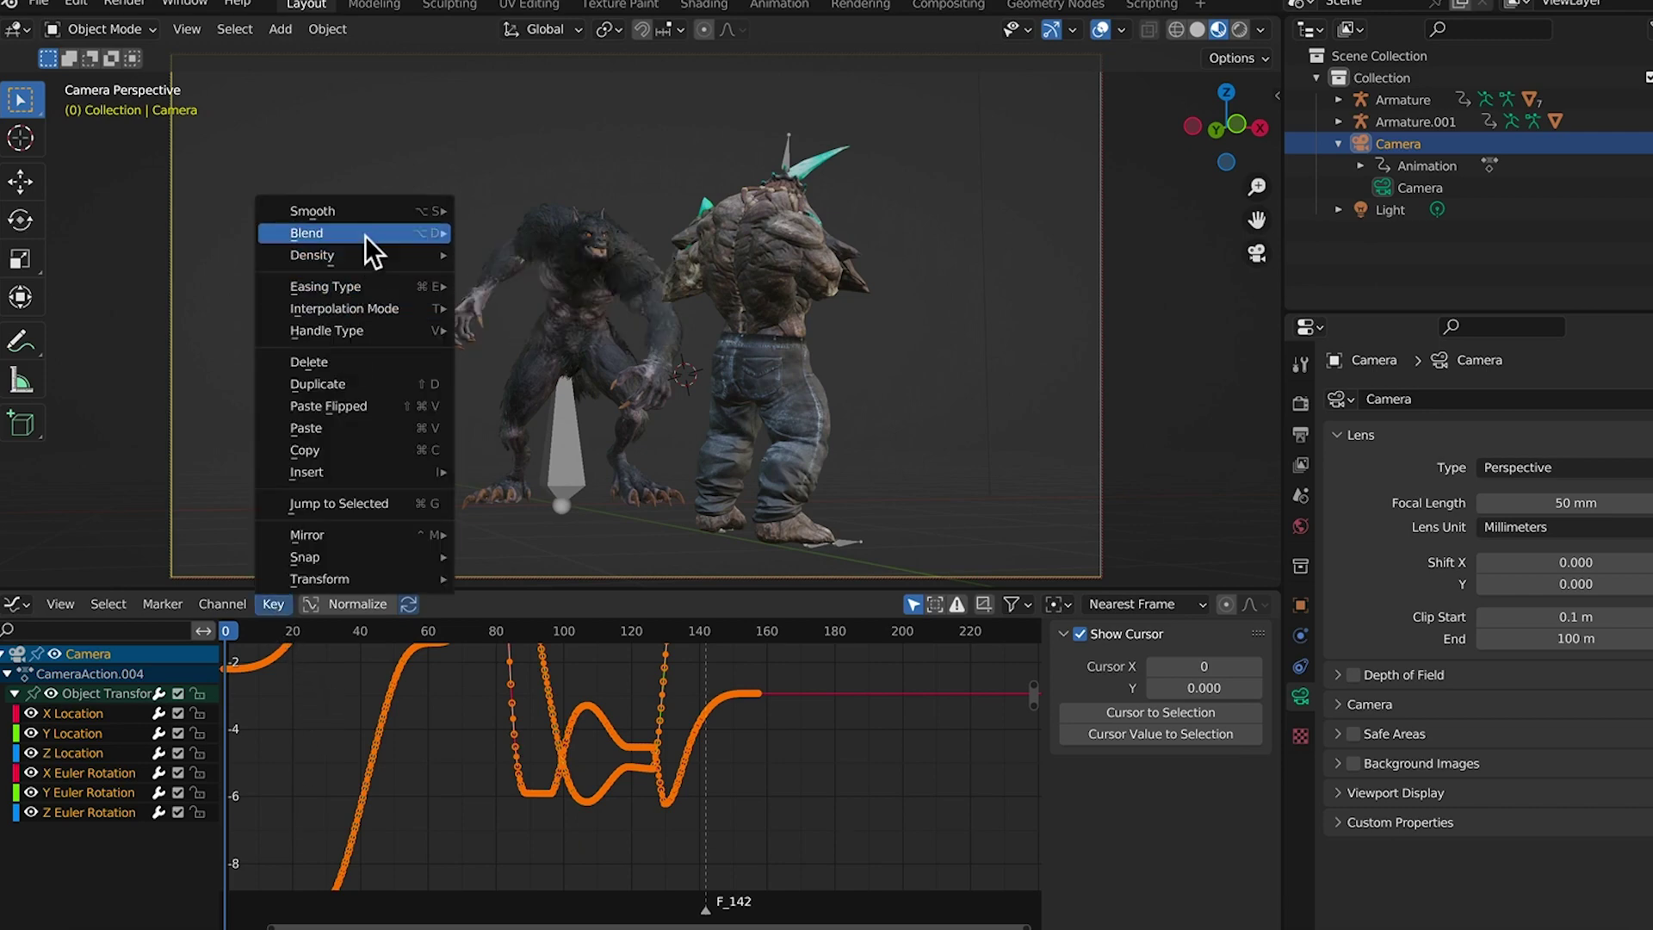
pyautogui.moveTo(367, 232)
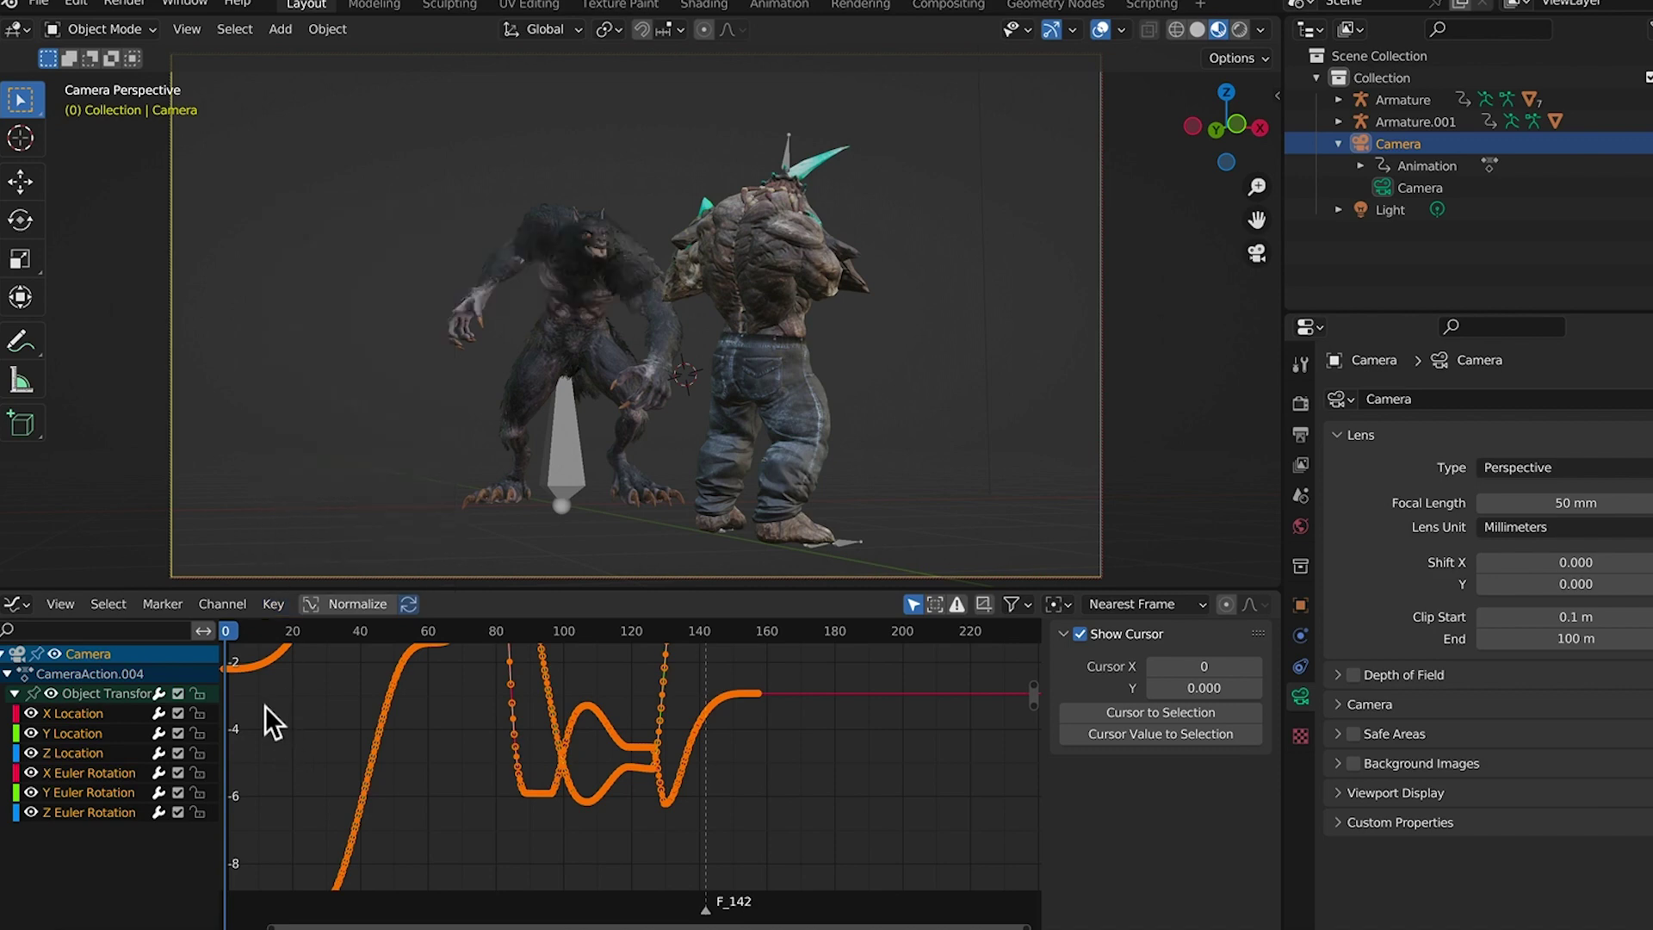
pyautogui.hotkey('alt', 'o')
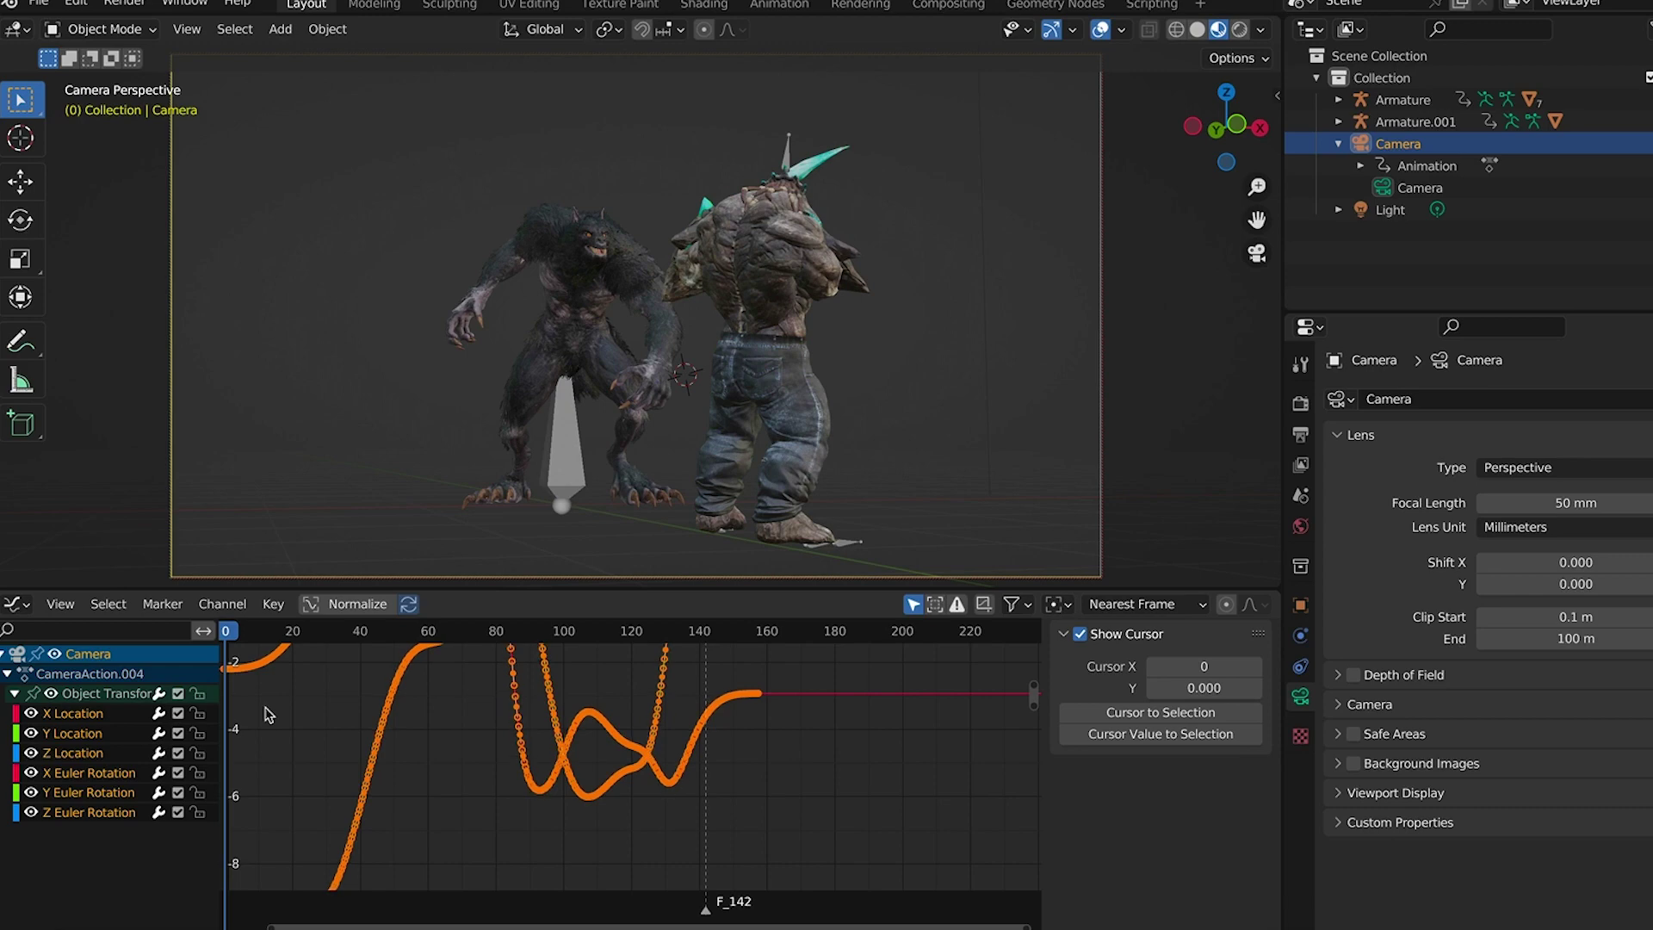
pyautogui.scroll(2, 596, 766)
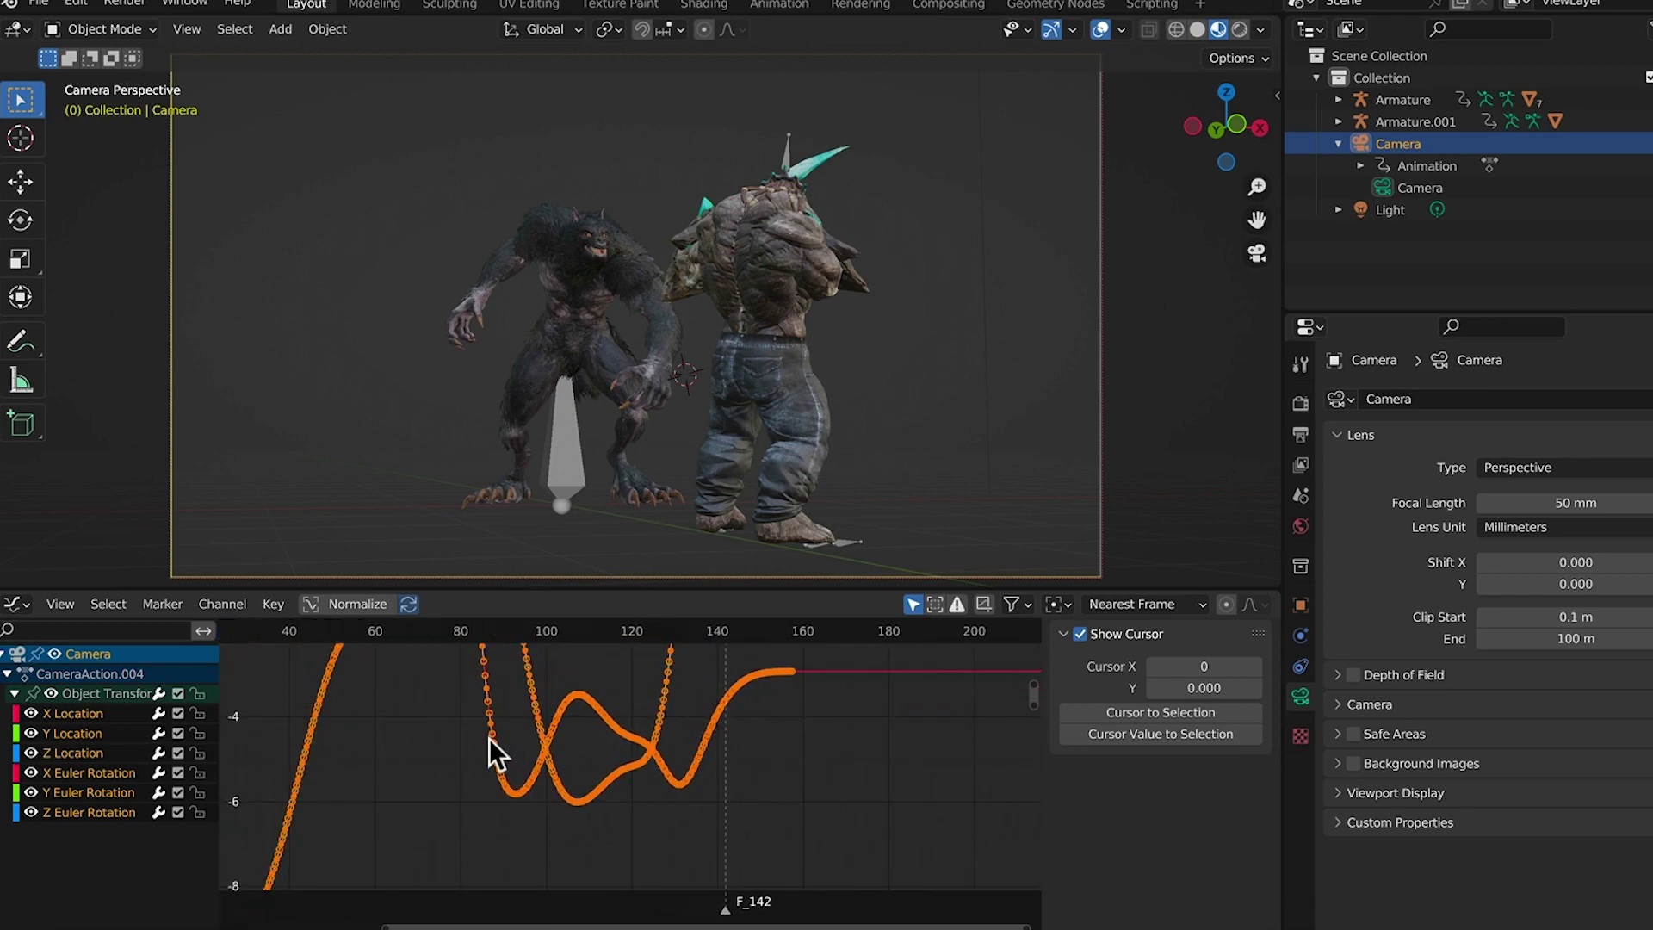
pyautogui.hotkey('alt', 'o')
pyautogui.hotkey('alt', 'o')
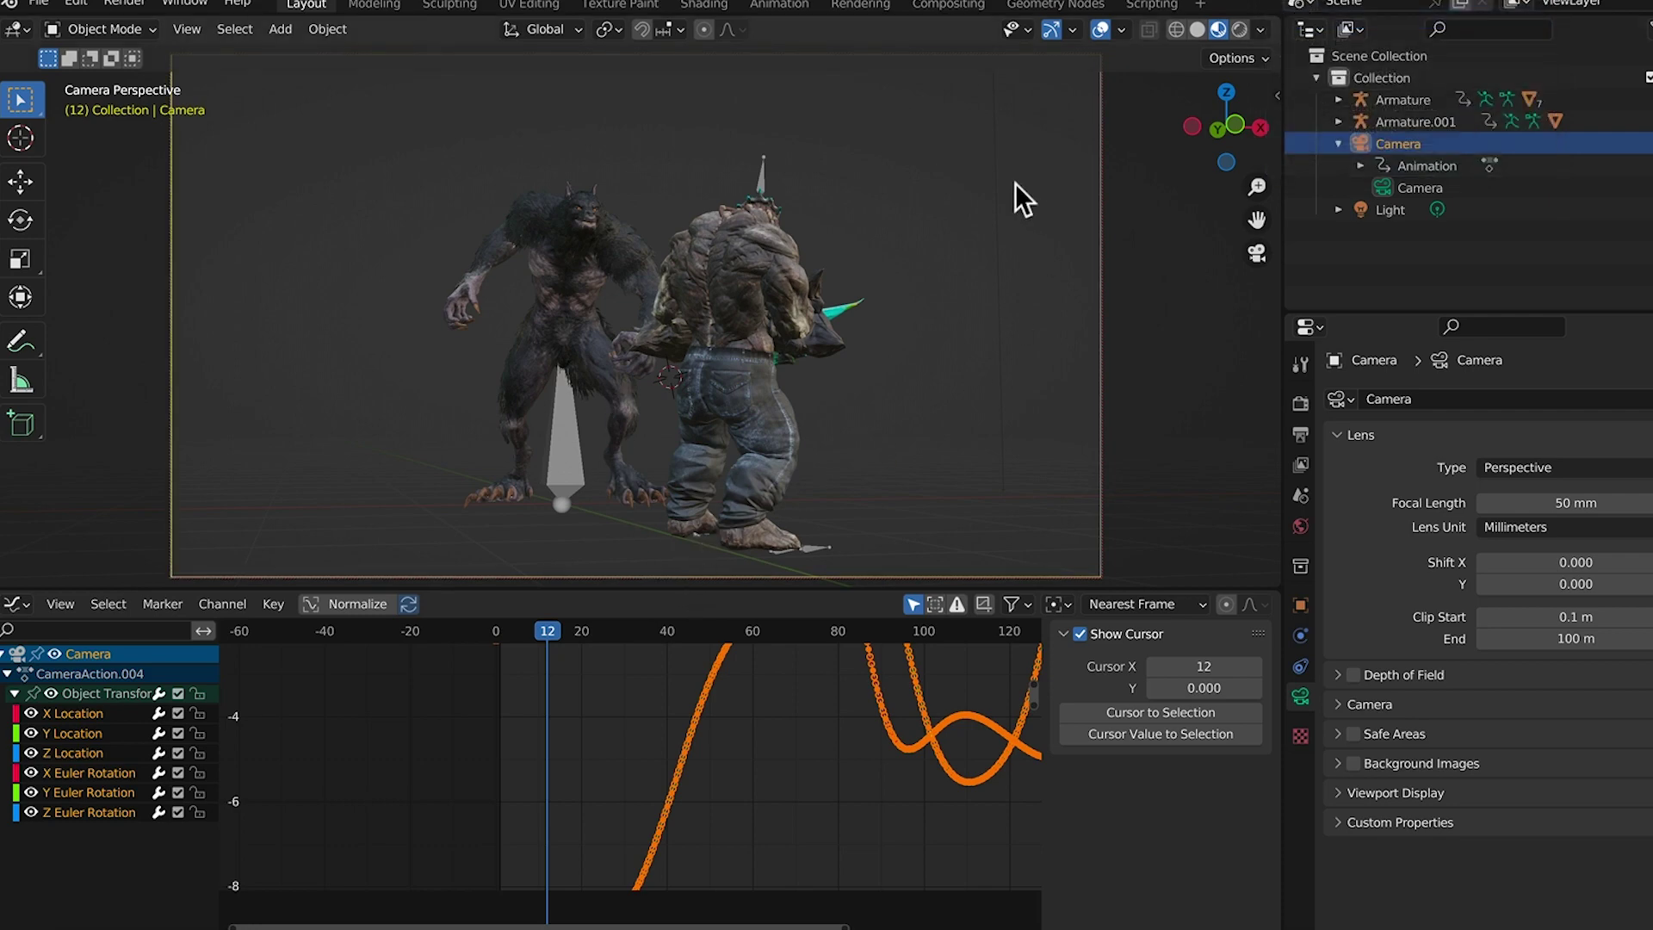
# Switch the 3D viewport to Rendered shading
pyautogui.click(1257, 31)
pyautogui.press('Escape')
pyautogui.click(1239, 31)
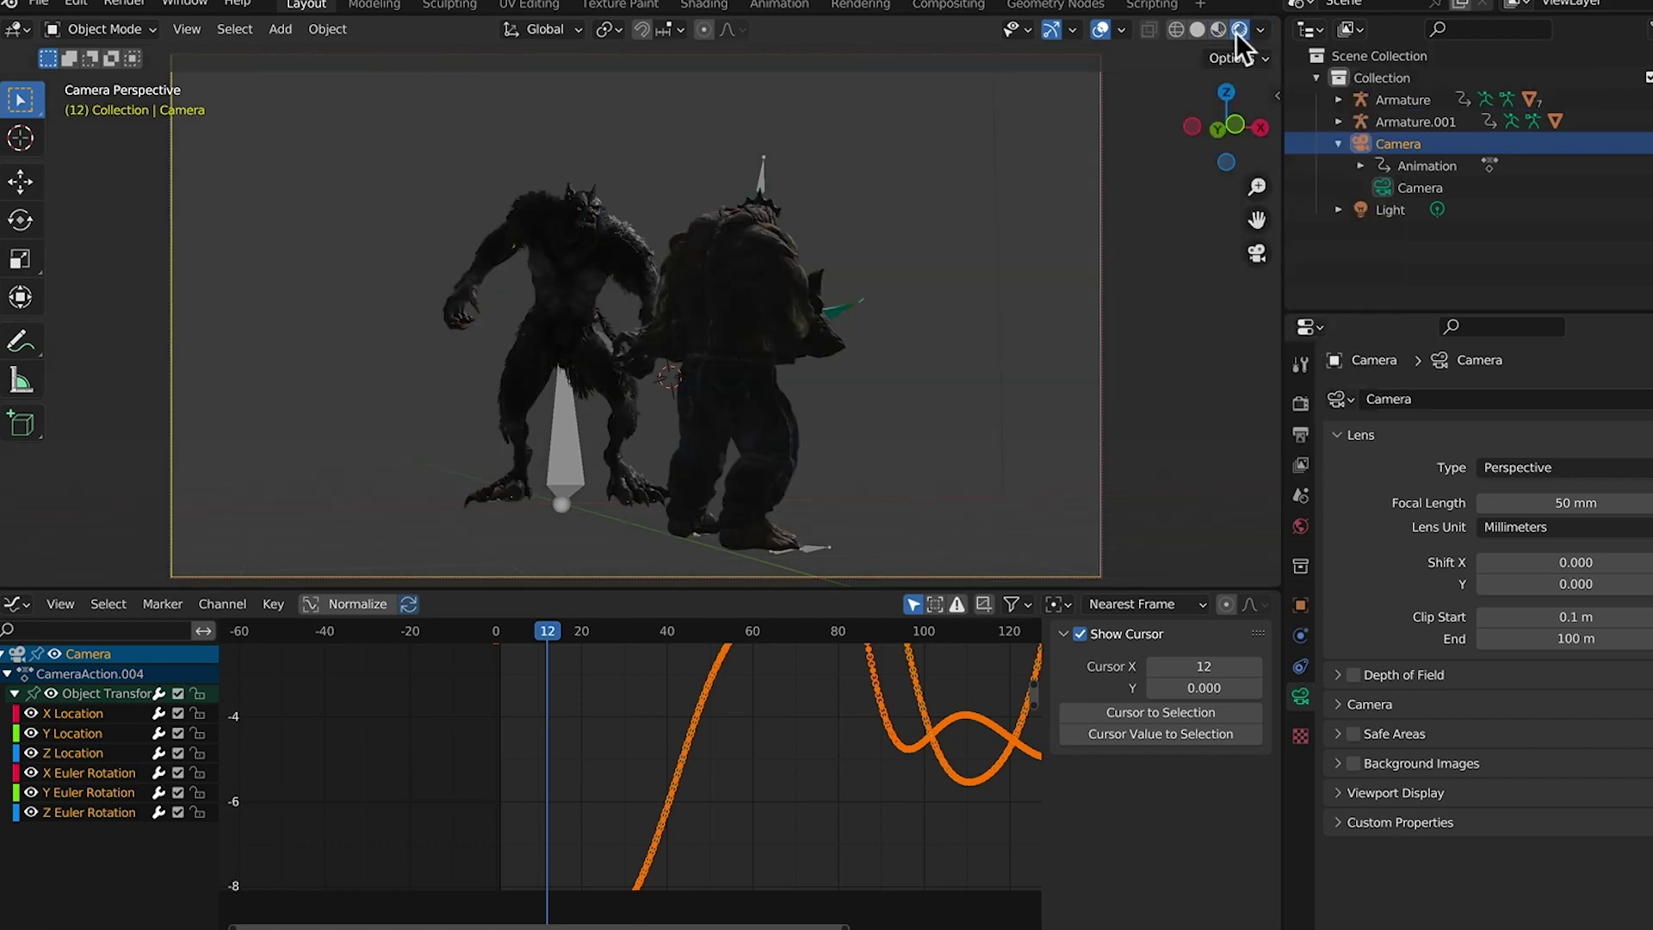
# Select the point light above the characters and enlarge its radius to about 4.47 m
pyautogui.moveTo(918, 462); pyautogui.dragTo(759, 509, button='middle')
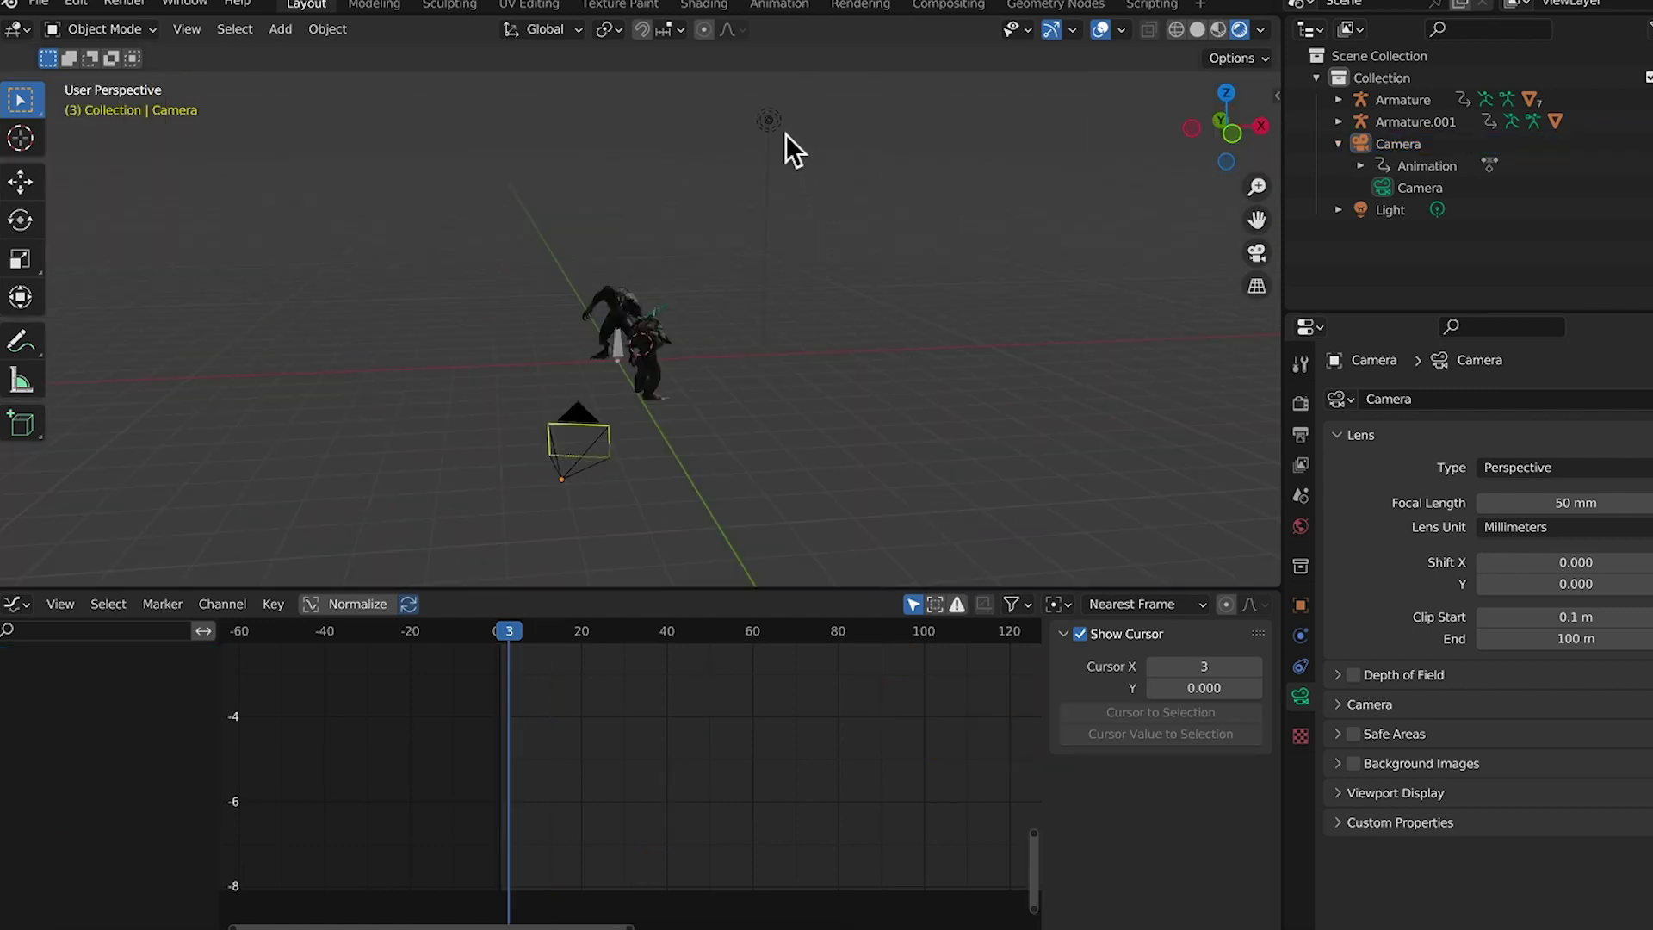
pyautogui.click(769, 119)
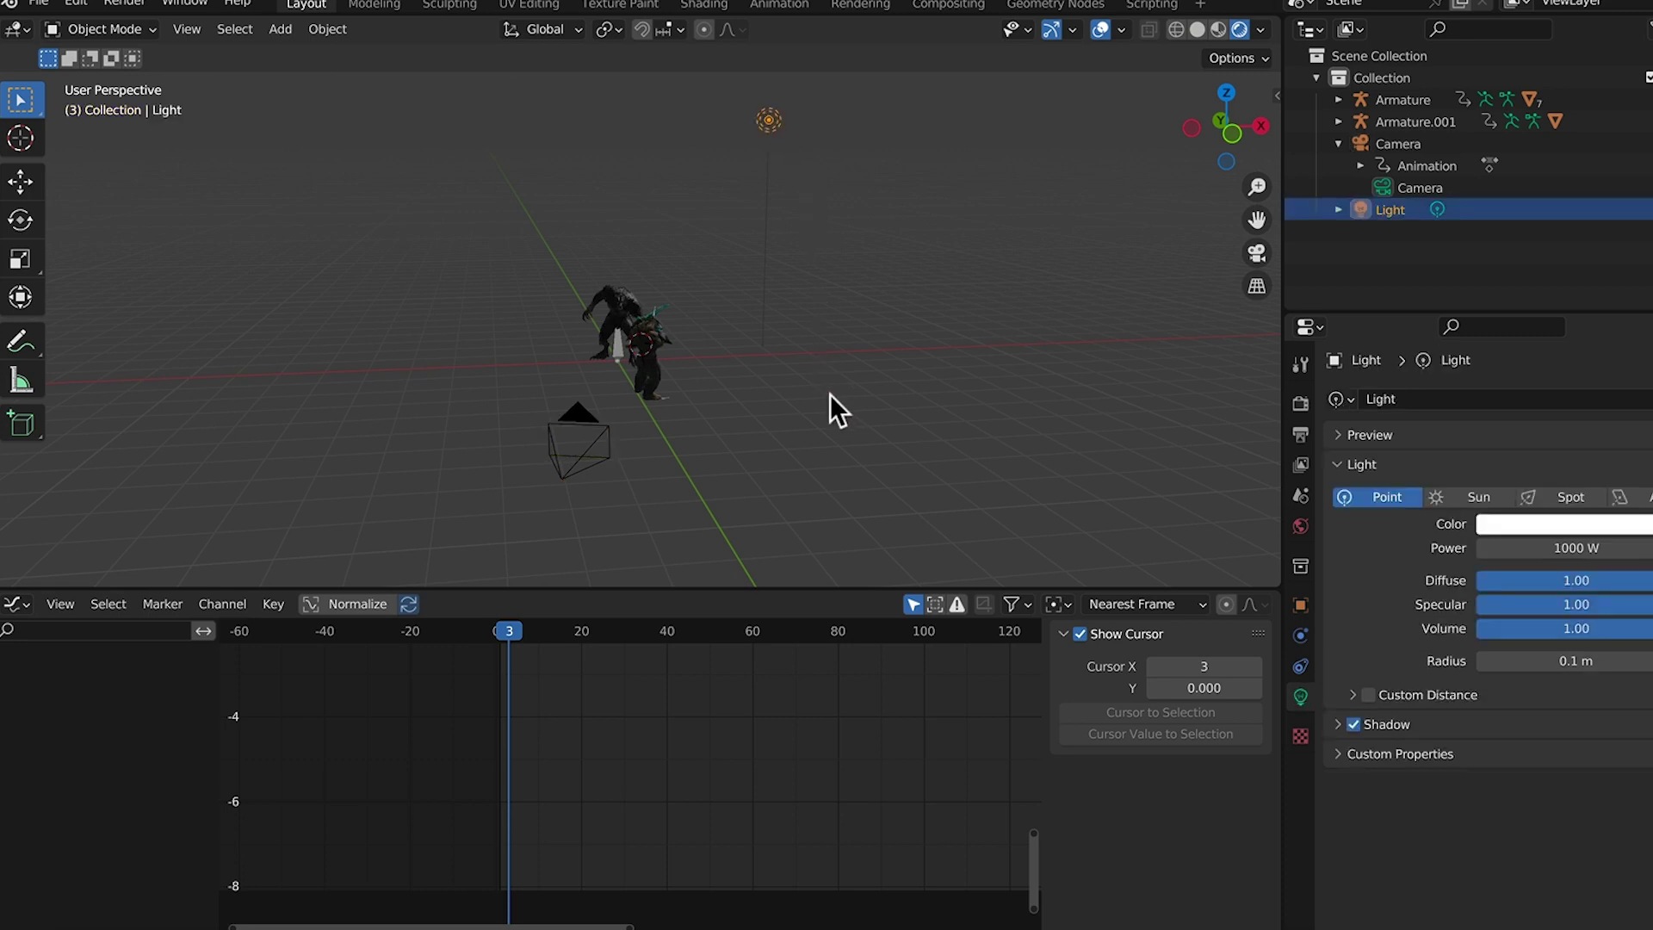
pyautogui.scroll(5, 793, 407)
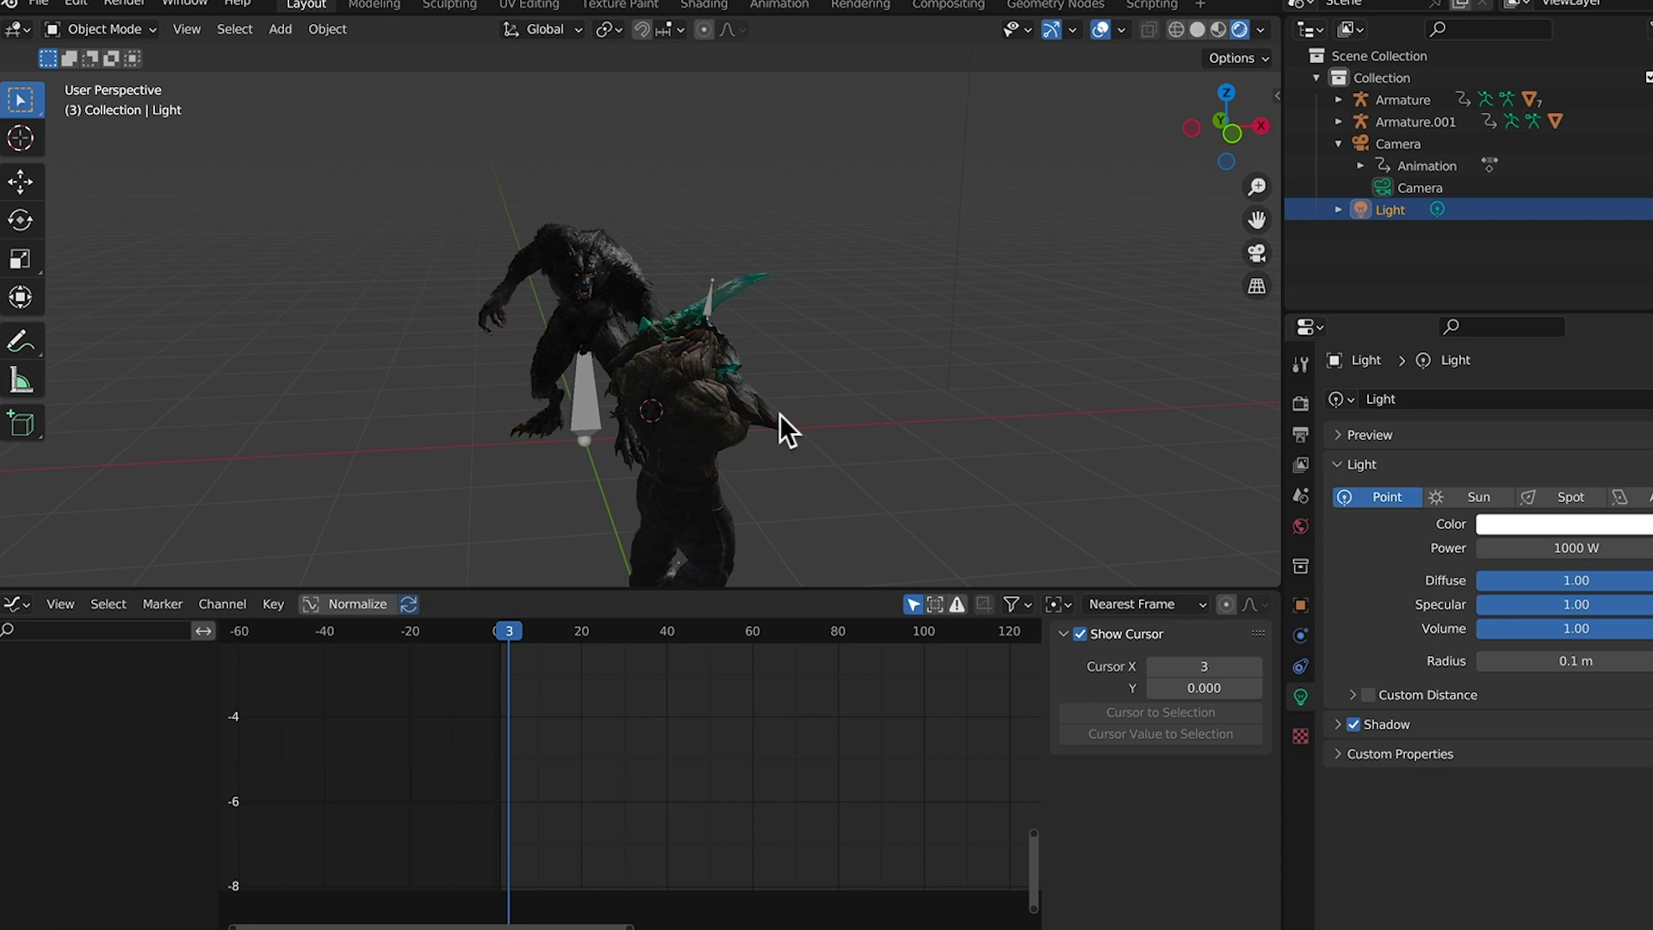
pyautogui.scroll(-5, 781, 415)
pyautogui.moveTo(765, 430); pyautogui.dragTo(911, 418, button='middle')
pyautogui.scroll(5, 728, 381)
pyautogui.moveTo(710, 488); pyautogui.dragTo(961, 315, button='middle')
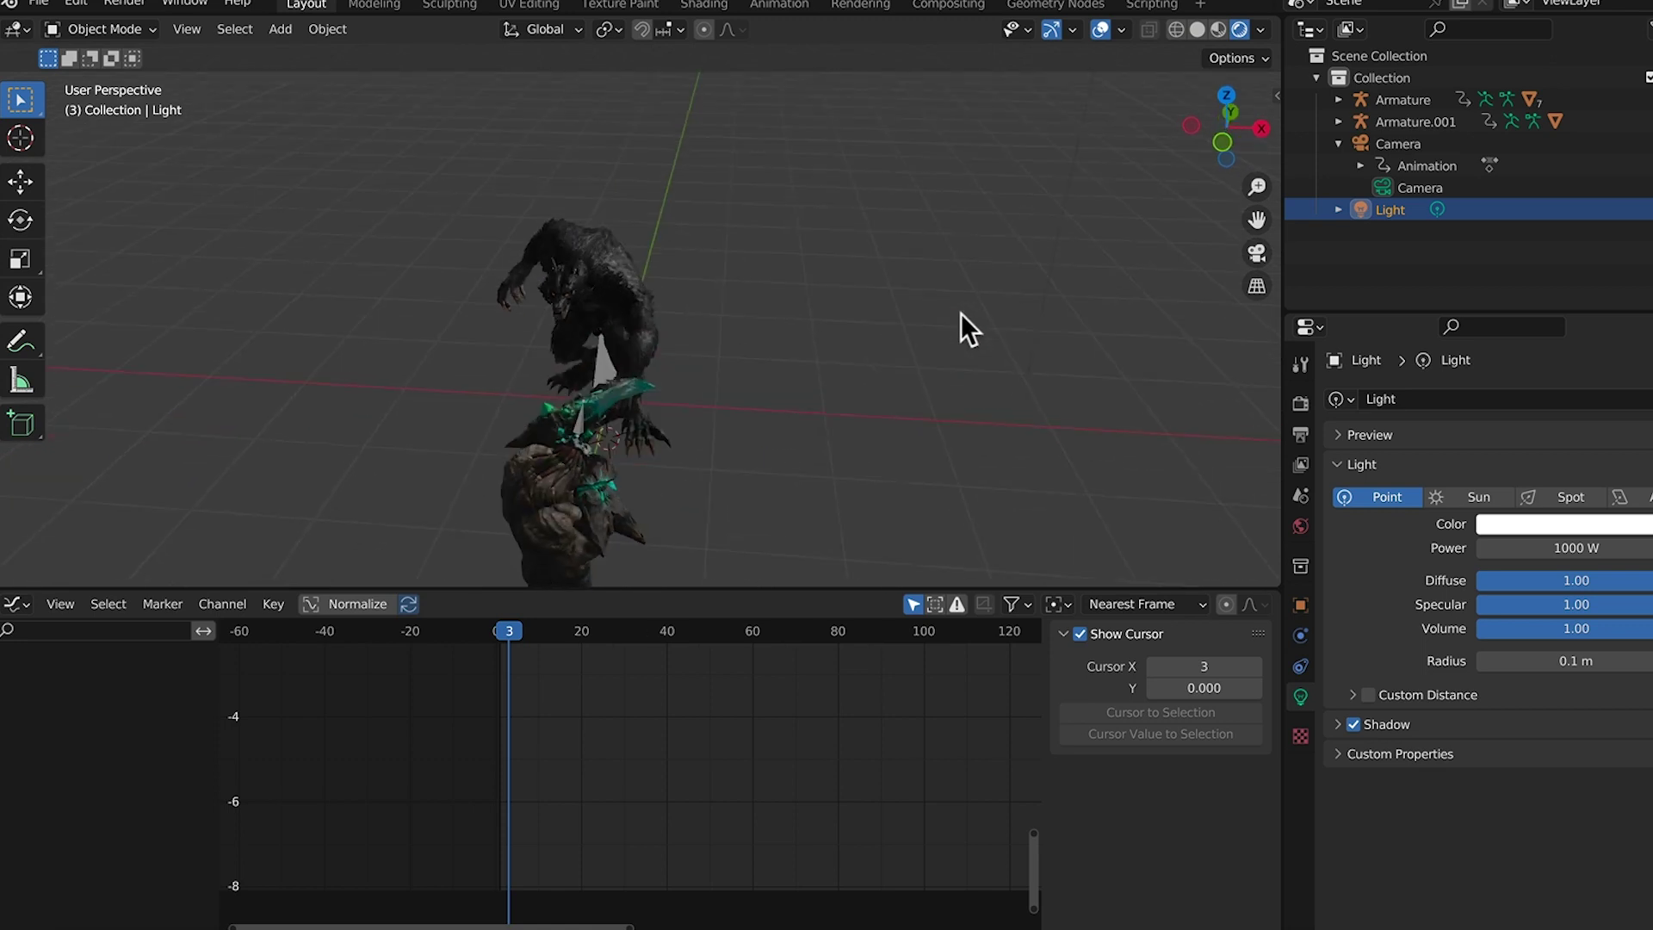
pyautogui.scroll(-6, 961, 313)
pyautogui.moveTo(775, 147); pyautogui.dragTo(765, 304)
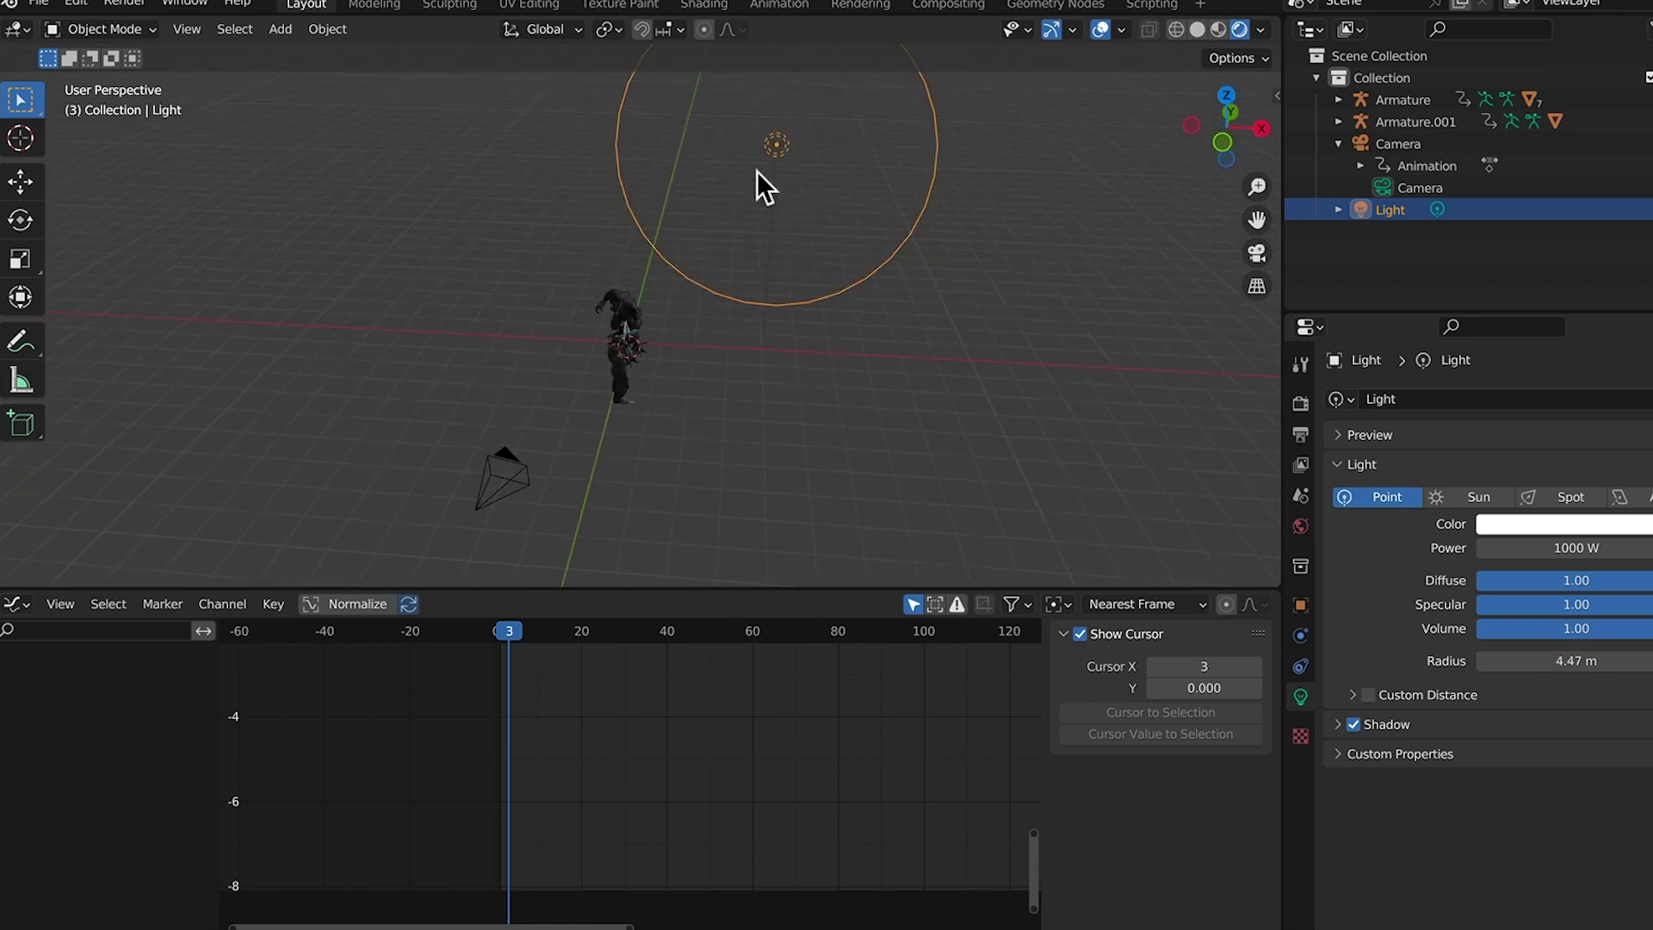
# Move the point light down close to the two characters, to about 1.33 m on X
pyautogui.click(748, 219)
pyautogui.click(779, 143)
pyautogui.moveTo(779, 143); pyautogui.dragTo(763, 368)
pyautogui.scroll(5, 725, 420)
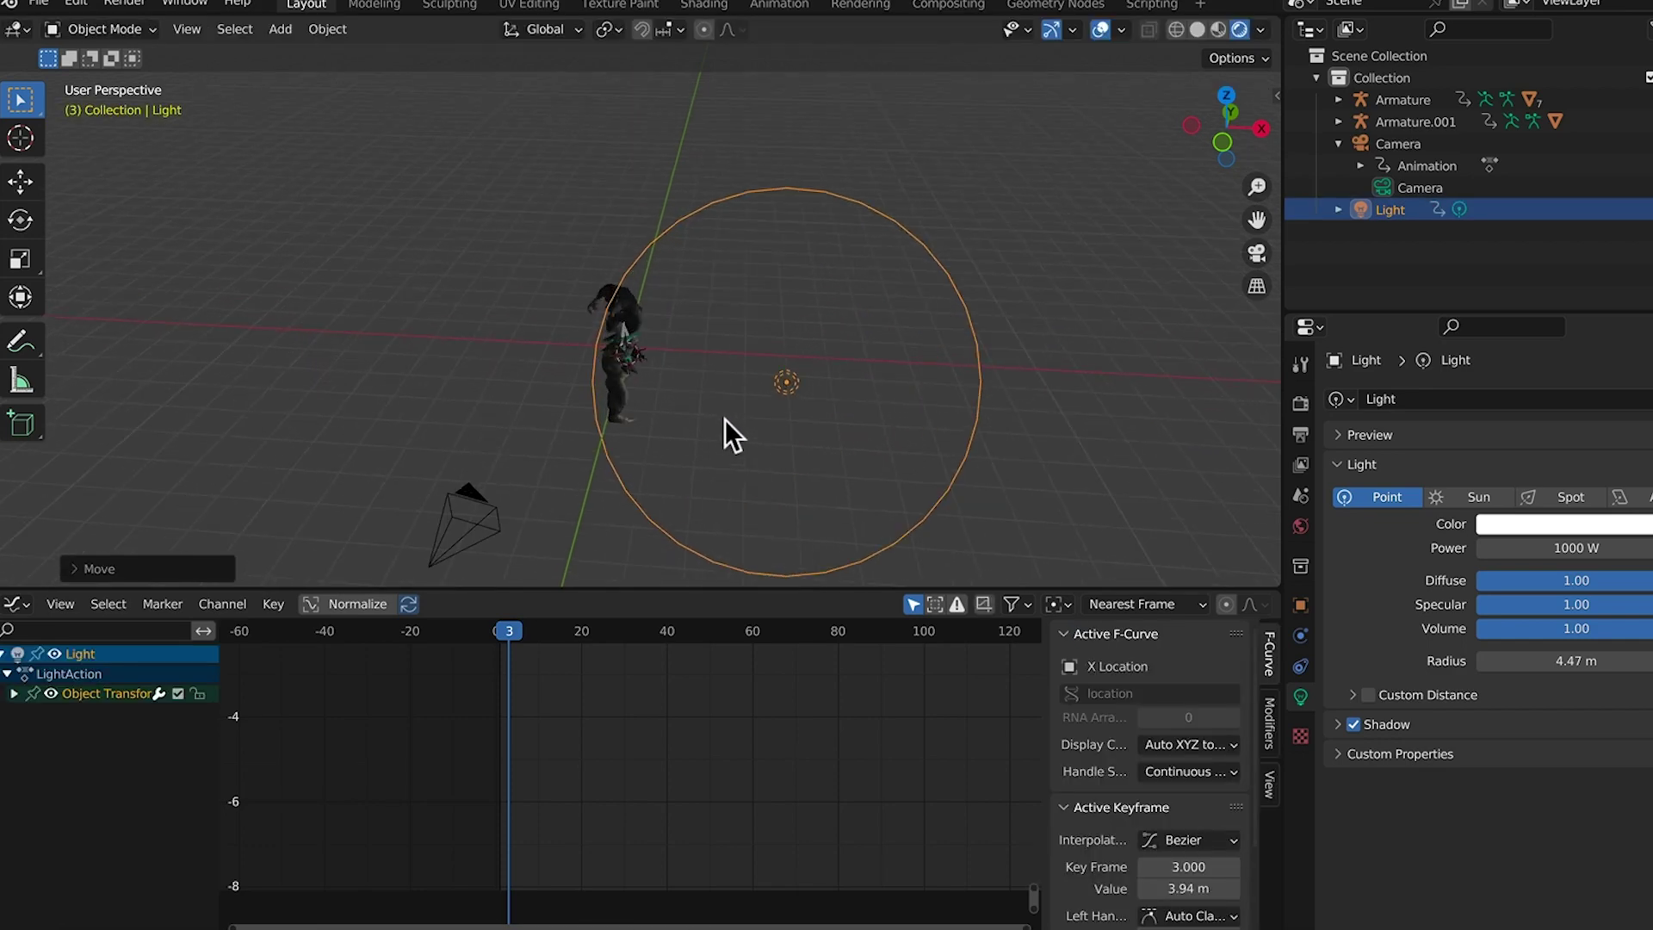
pyautogui.scroll(3, 721, 417)
pyautogui.moveTo(1006, 410); pyautogui.dragTo(732, 324)
pyautogui.moveTo(1124, 523); pyautogui.dragTo(698, 263)
pyautogui.moveTo(712, 394); pyautogui.dragTo(643, 349, button='middle')
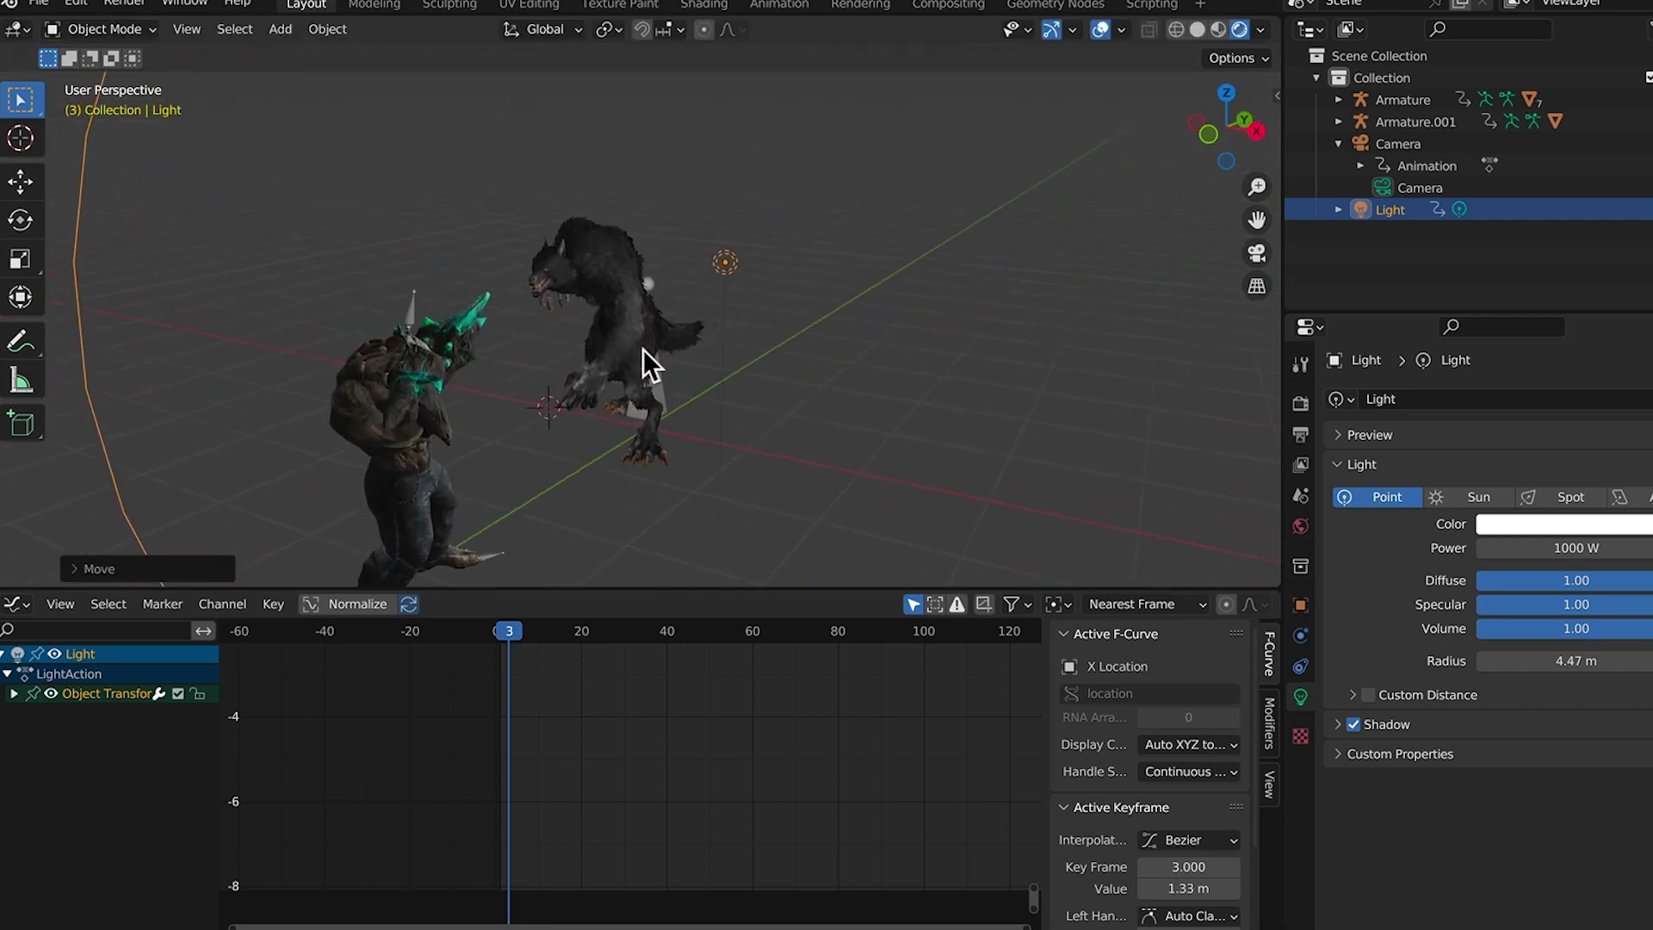
# Delete the point light beside the werewolf
pyautogui.click(725, 267)
pyautogui.press('x')
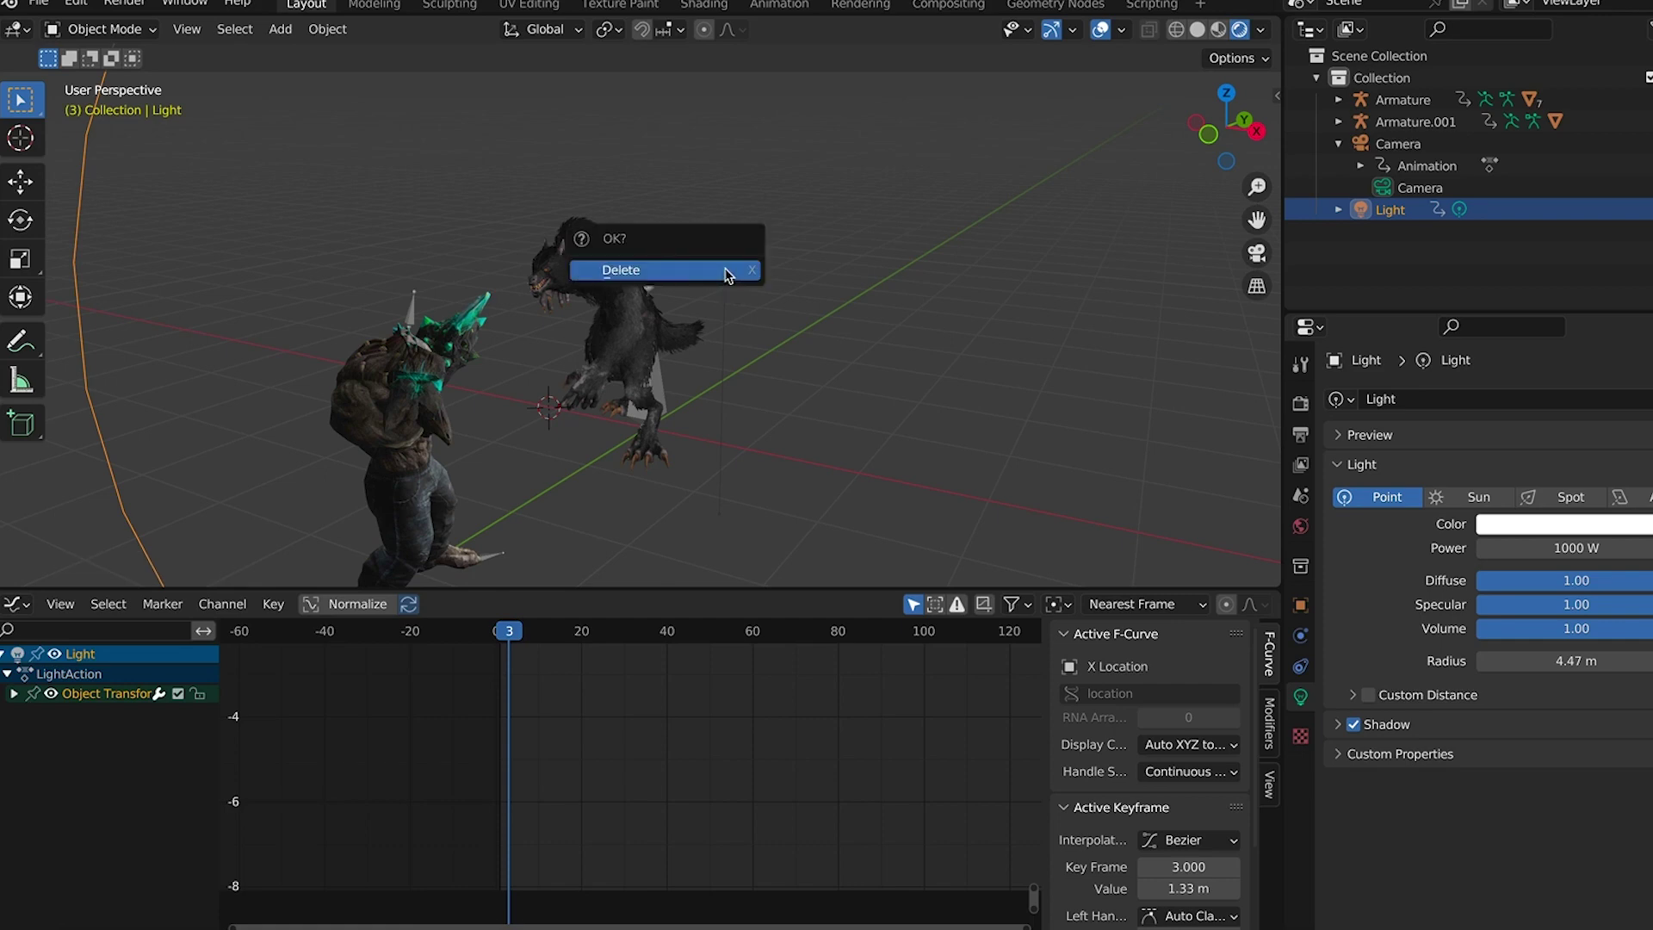
pyautogui.click(725, 267)
pyautogui.moveTo(793, 422); pyautogui.dragTo(883, 404, button='middle')
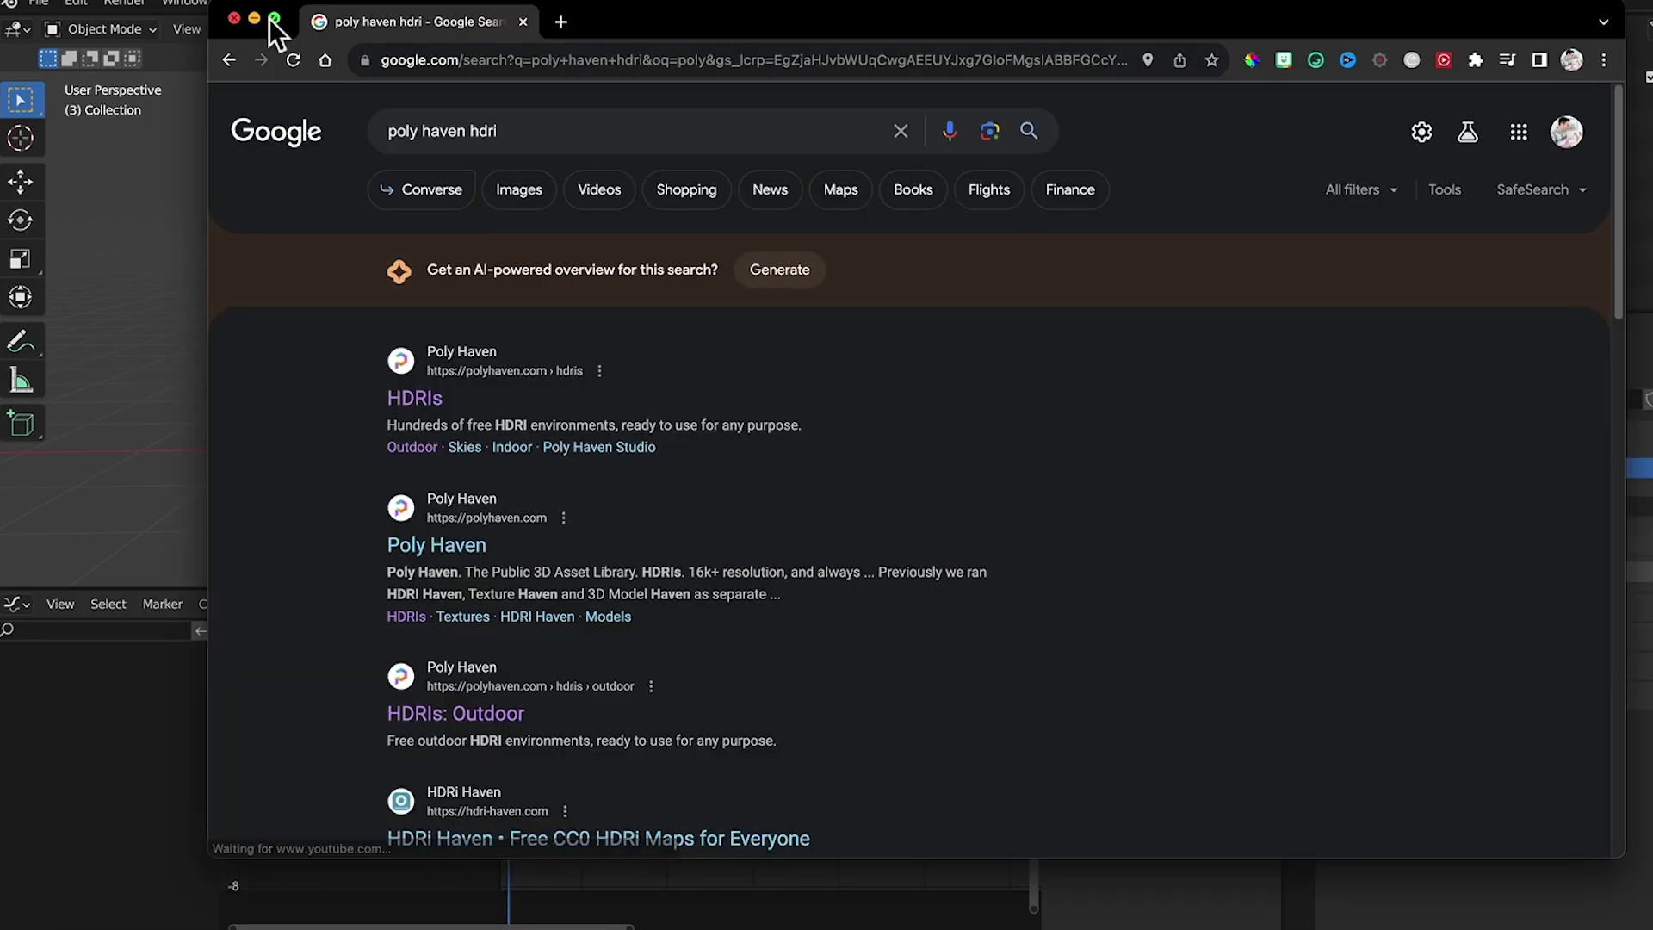
# Switch to the browser and open the Night category of Poly Haven's HDRIs from the search results
pyautogui.click(269, 18)
pyautogui.click(245, 362)
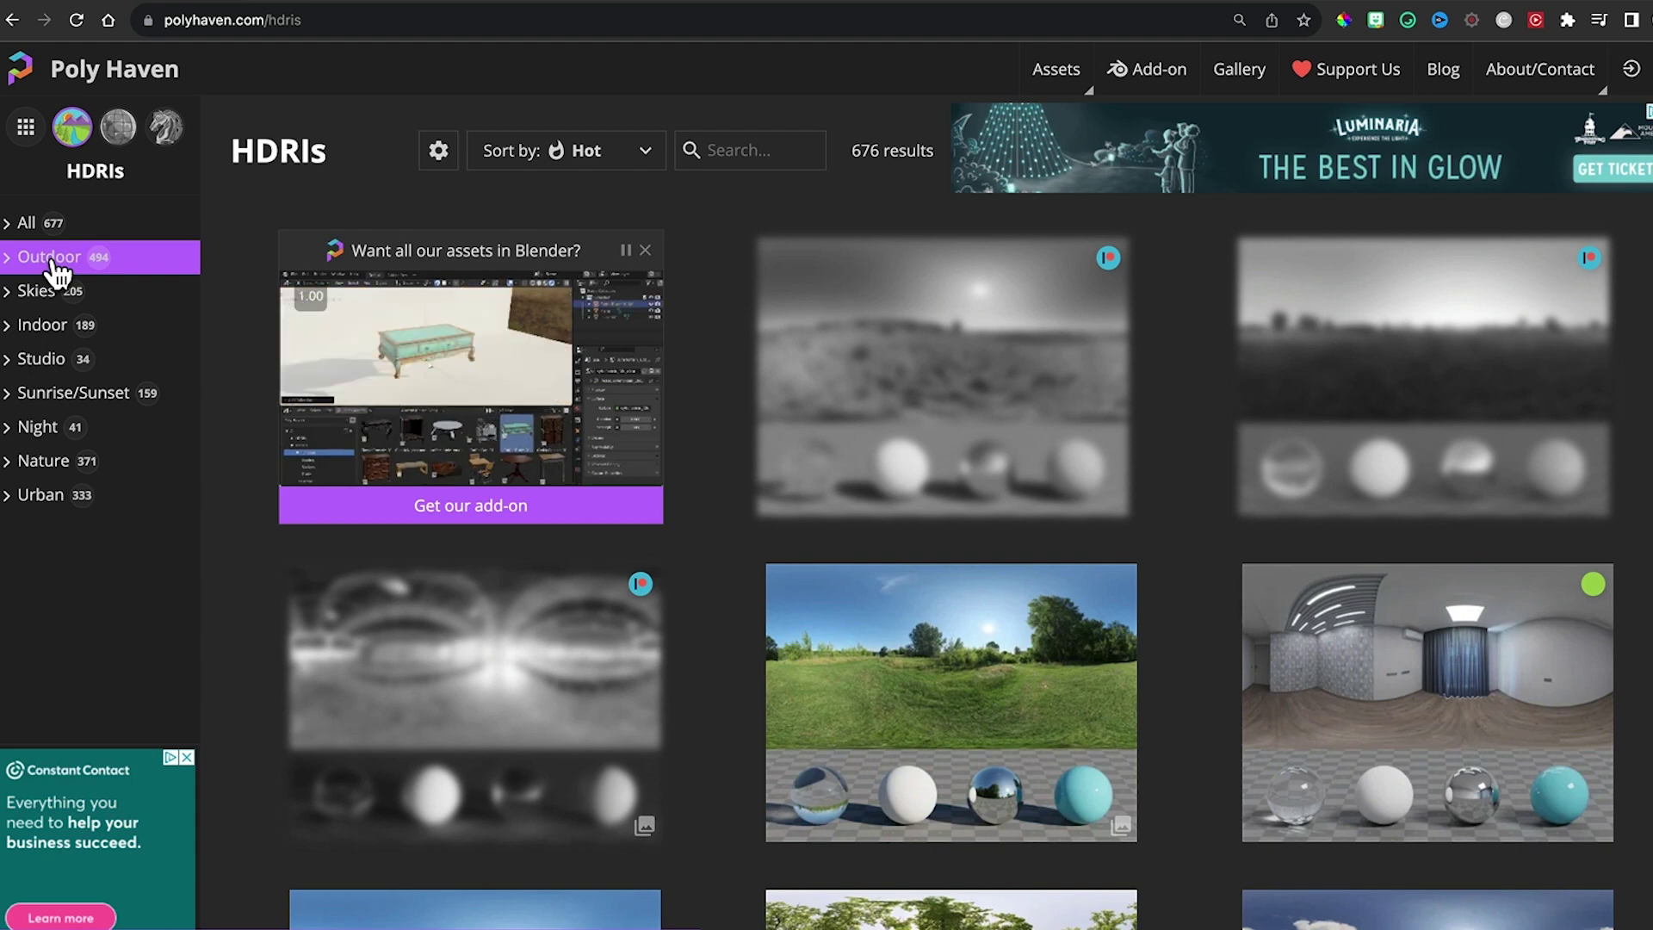
pyautogui.click(37, 437)
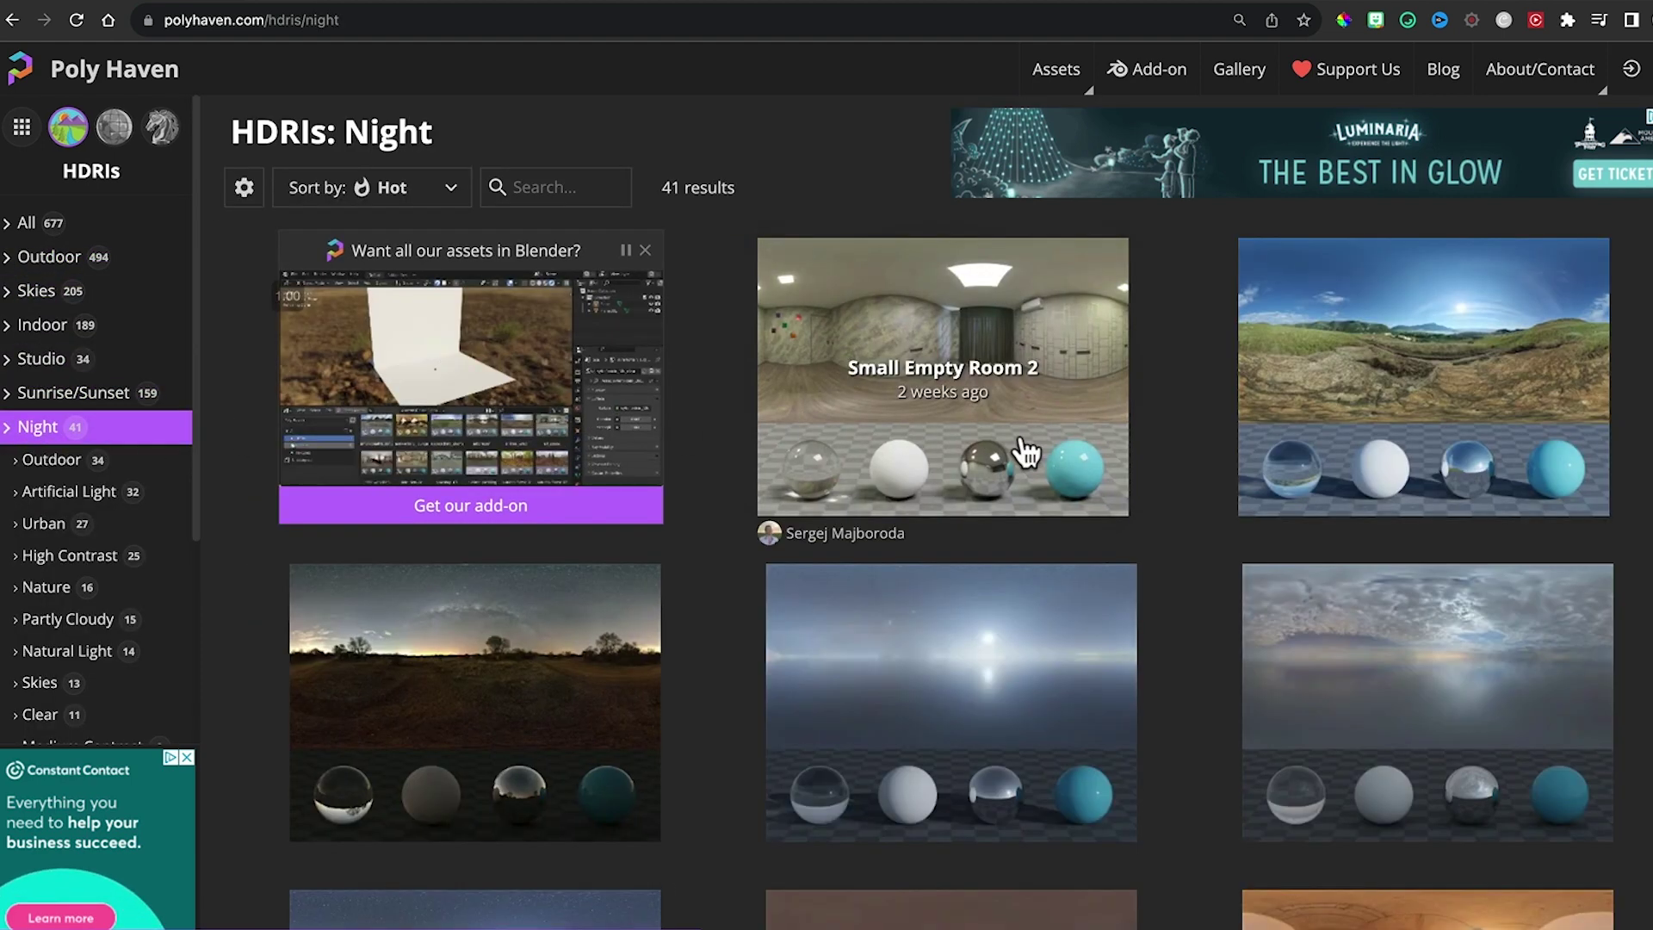
# Download the Kloppenheim 02 HDRI as a 4K EXR and save it in the Delete This folder
pyautogui.click(952, 654)
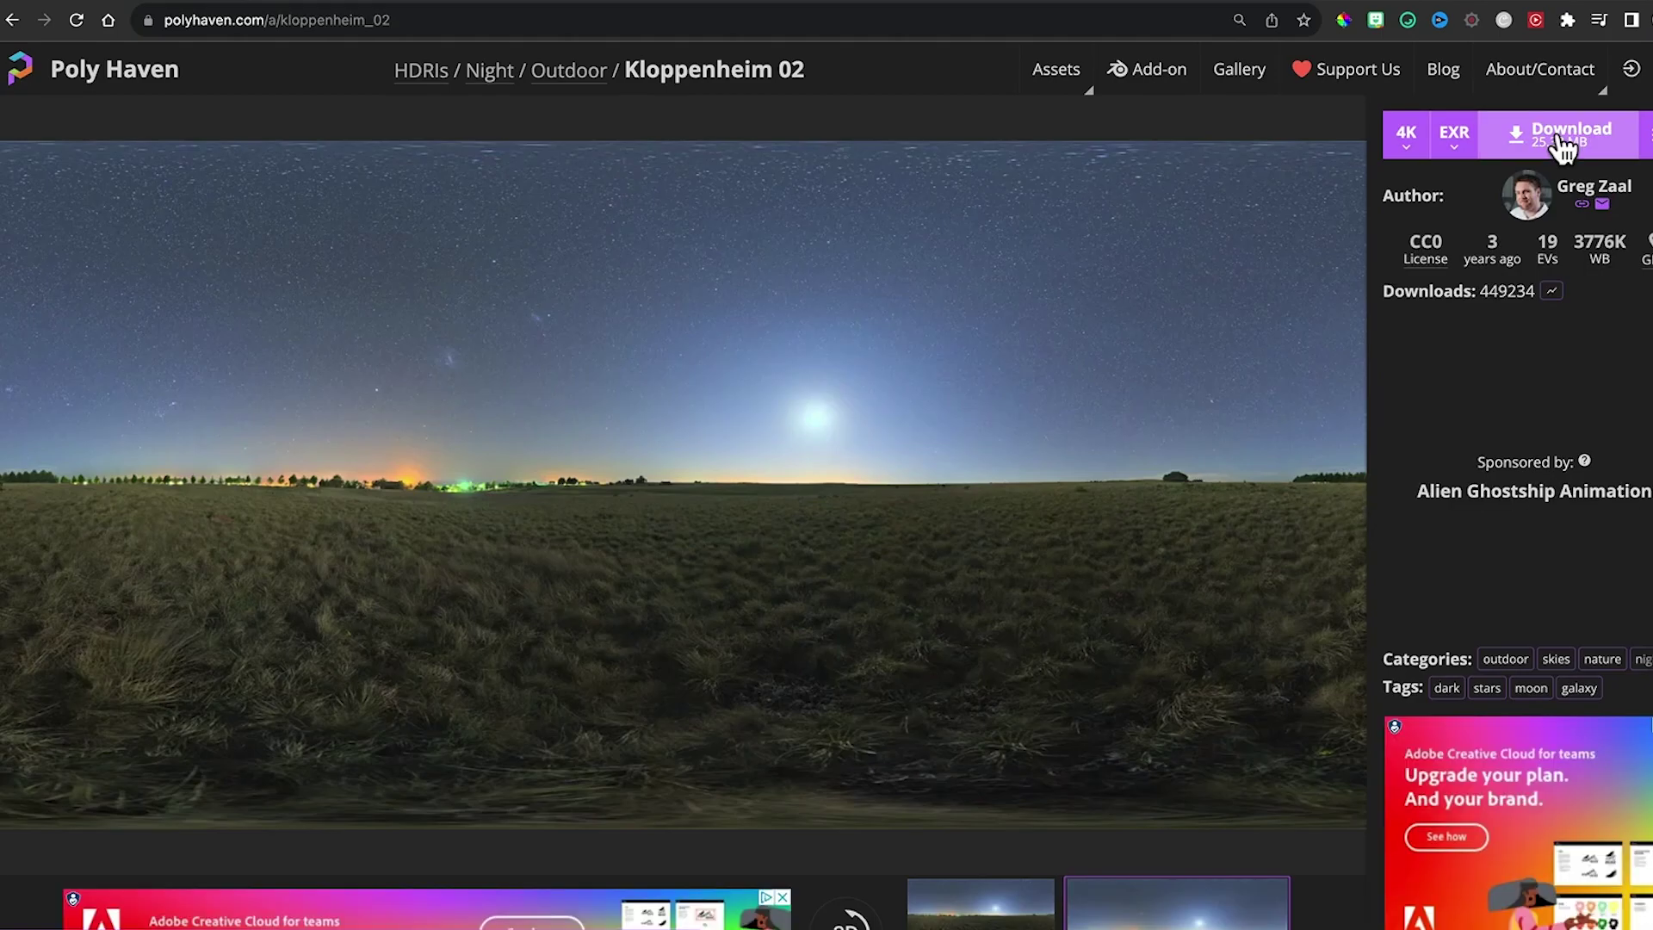
pyautogui.click(1560, 138)
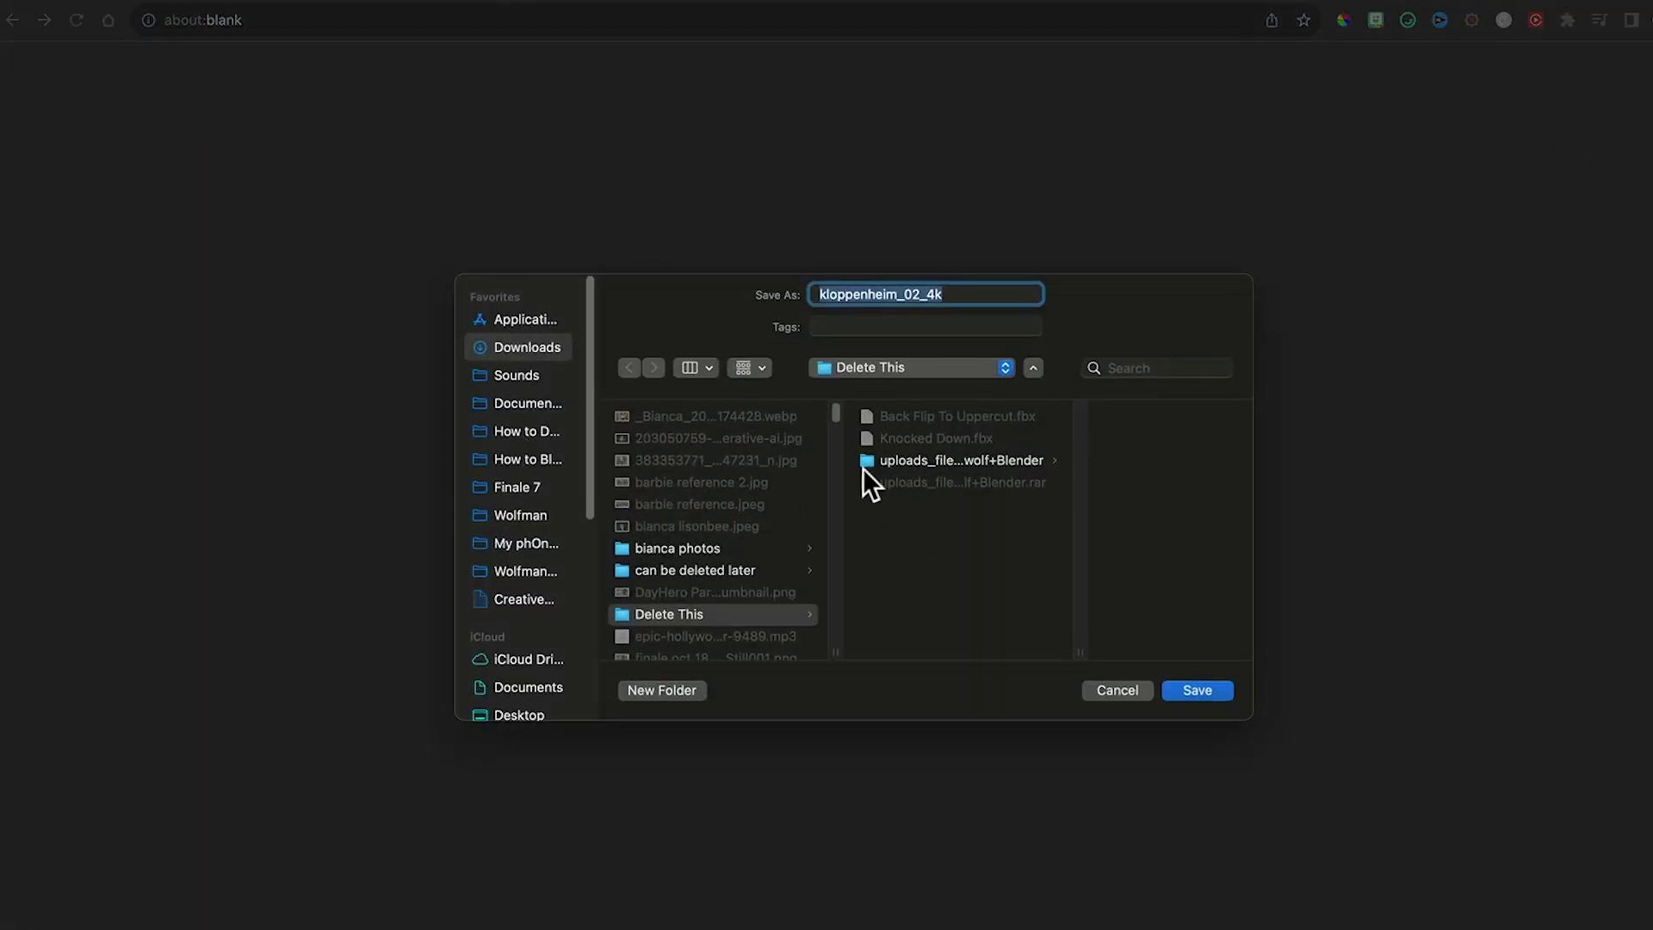
pyautogui.click(1192, 693)
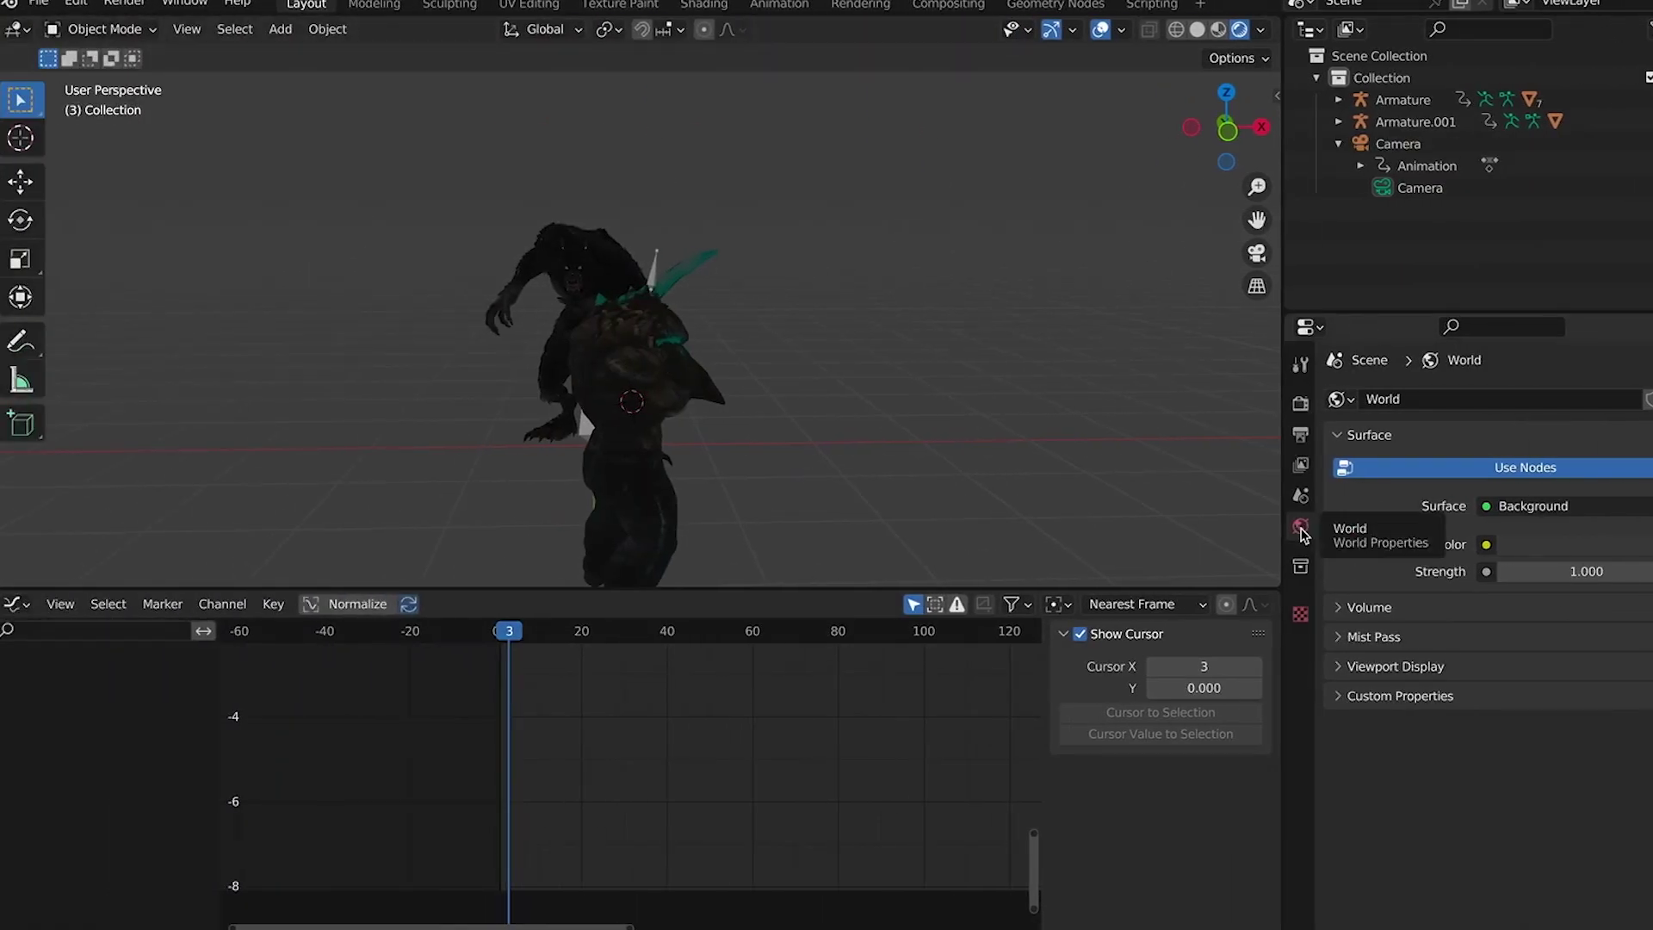
# In Blender, assign an Environment Texture to the world background color and load the HDRI from the Delete This folder in Downloads
pyautogui.click(1486, 545)
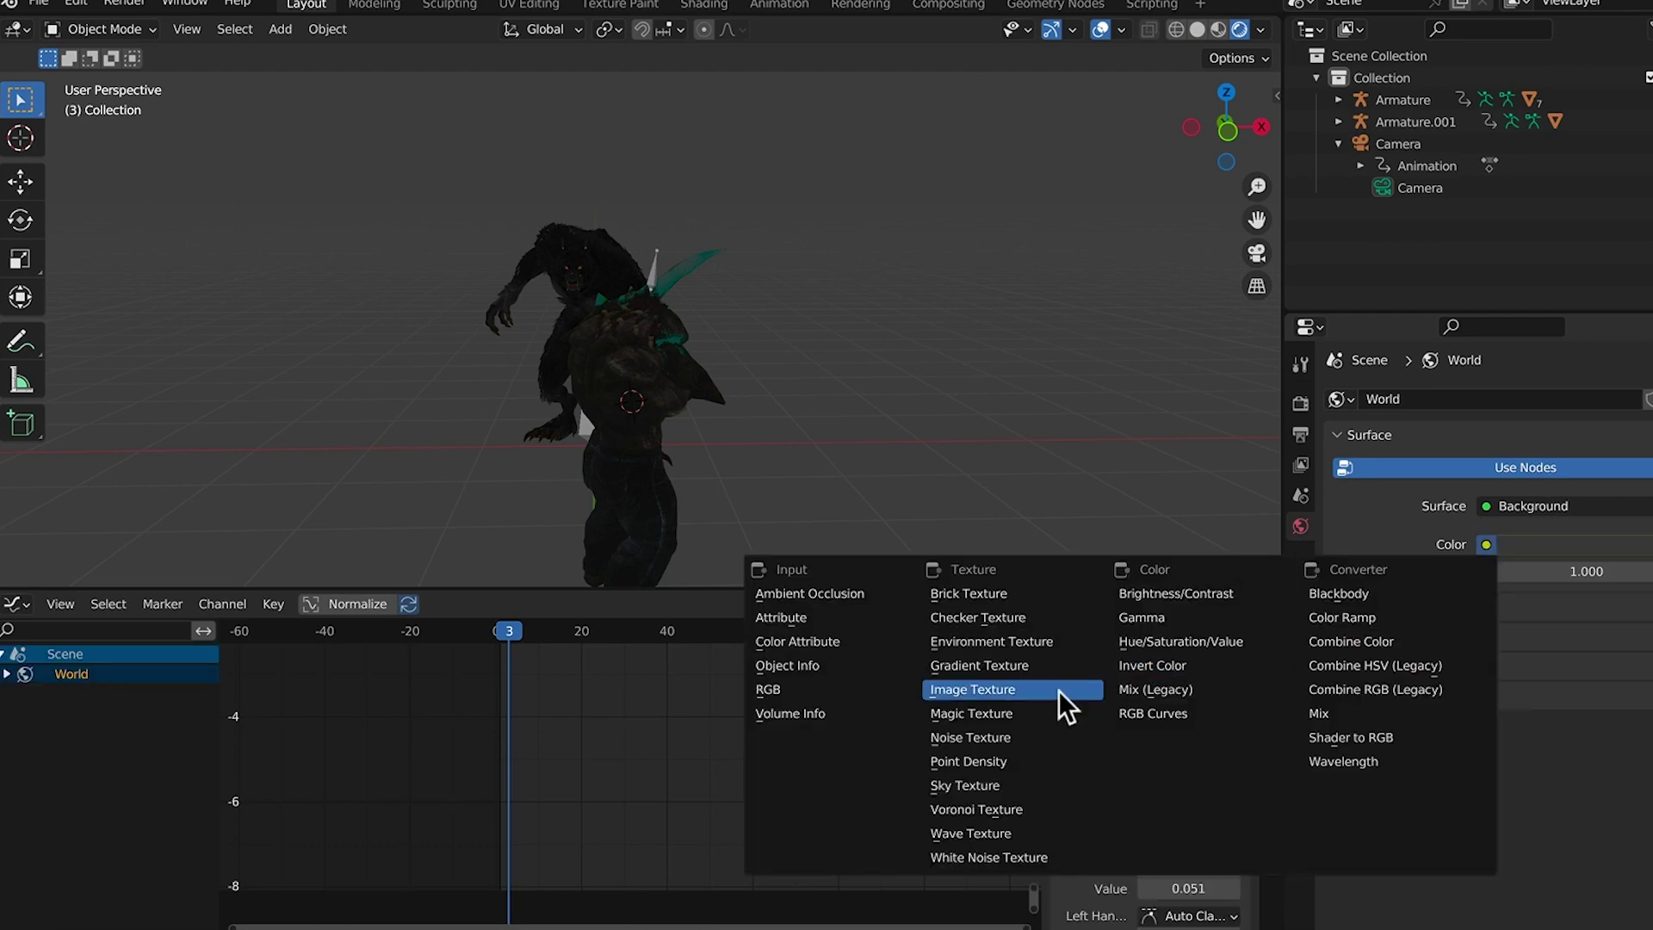
pyautogui.click(1019, 647)
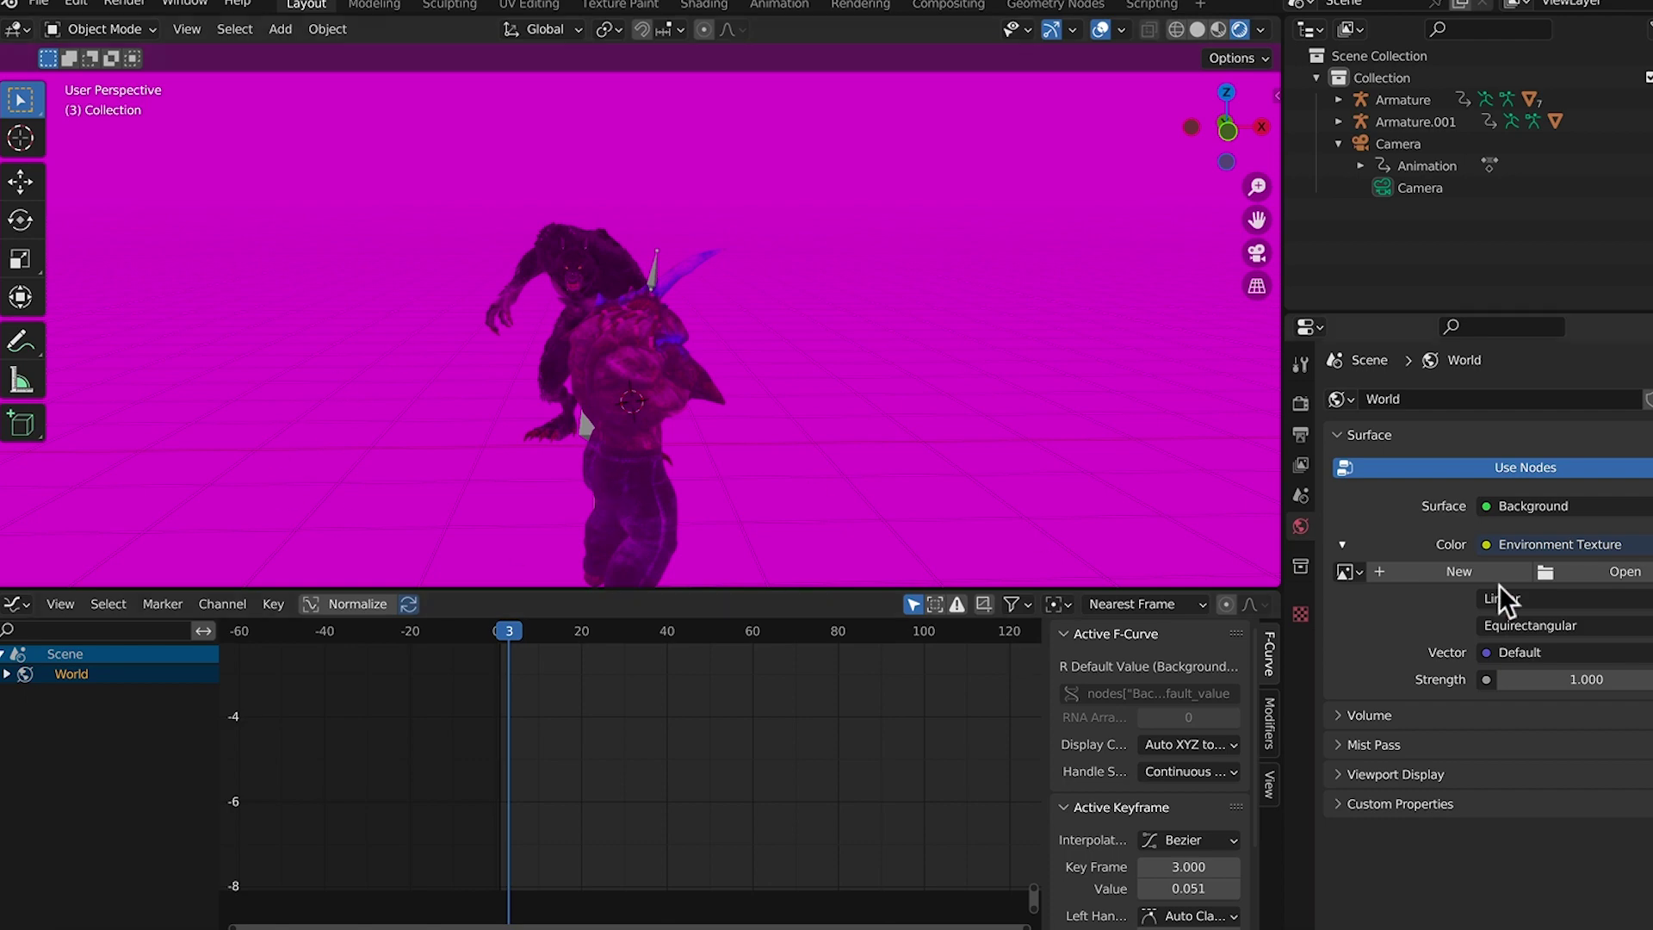
pyautogui.click(1608, 579)
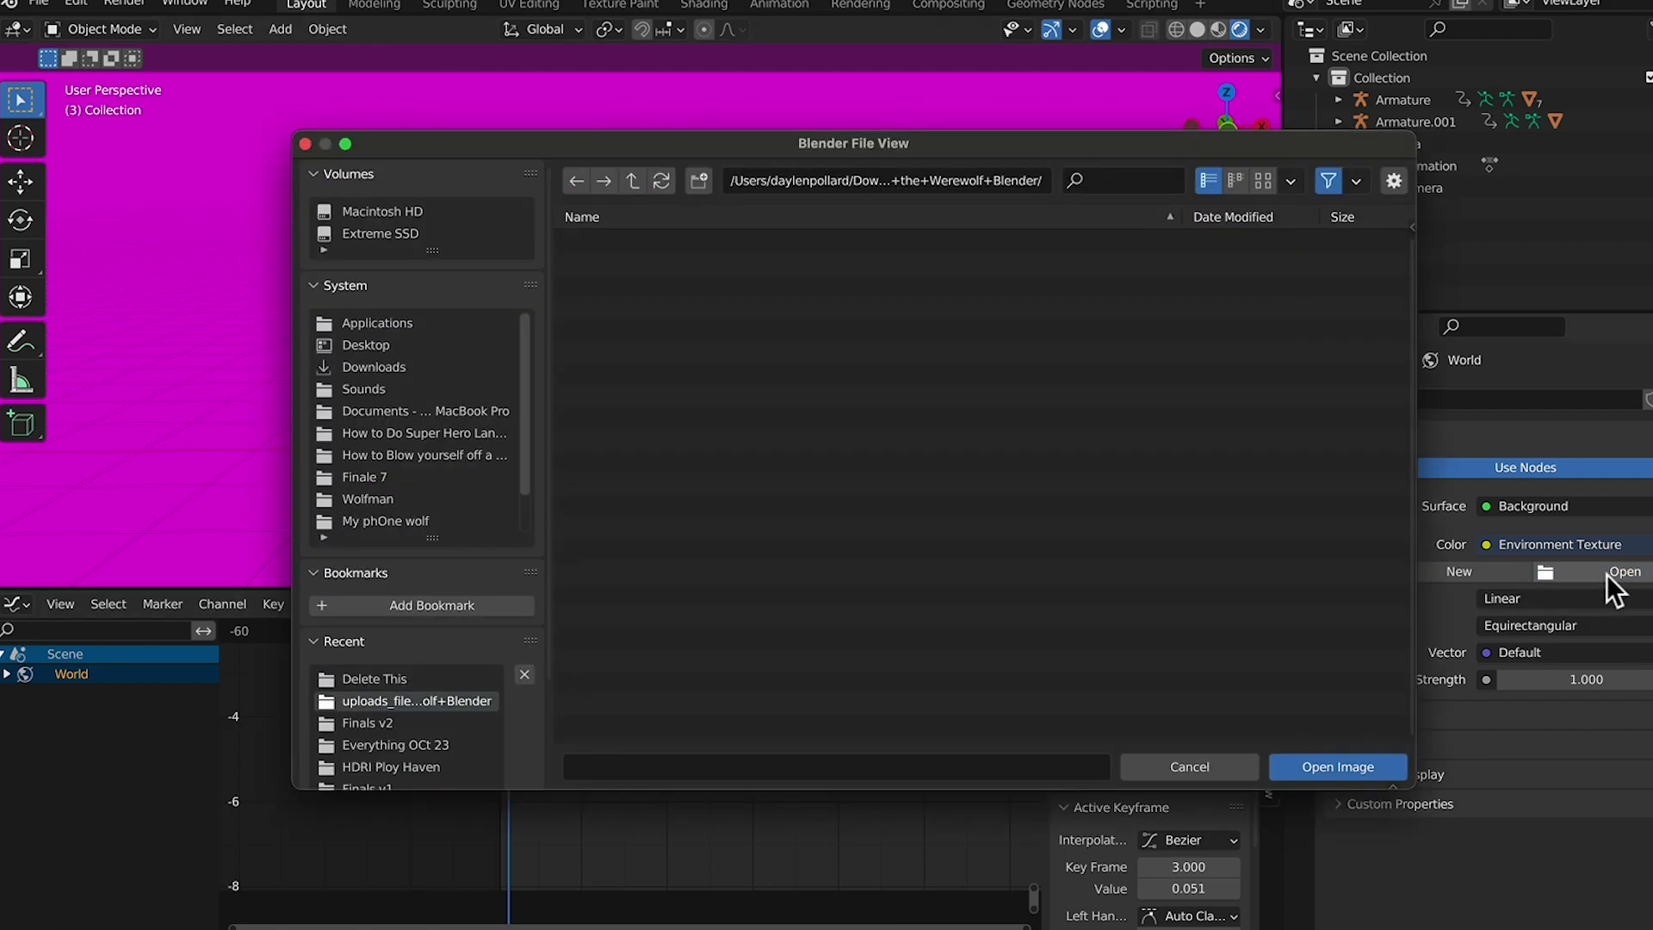
pyautogui.click(385, 367)
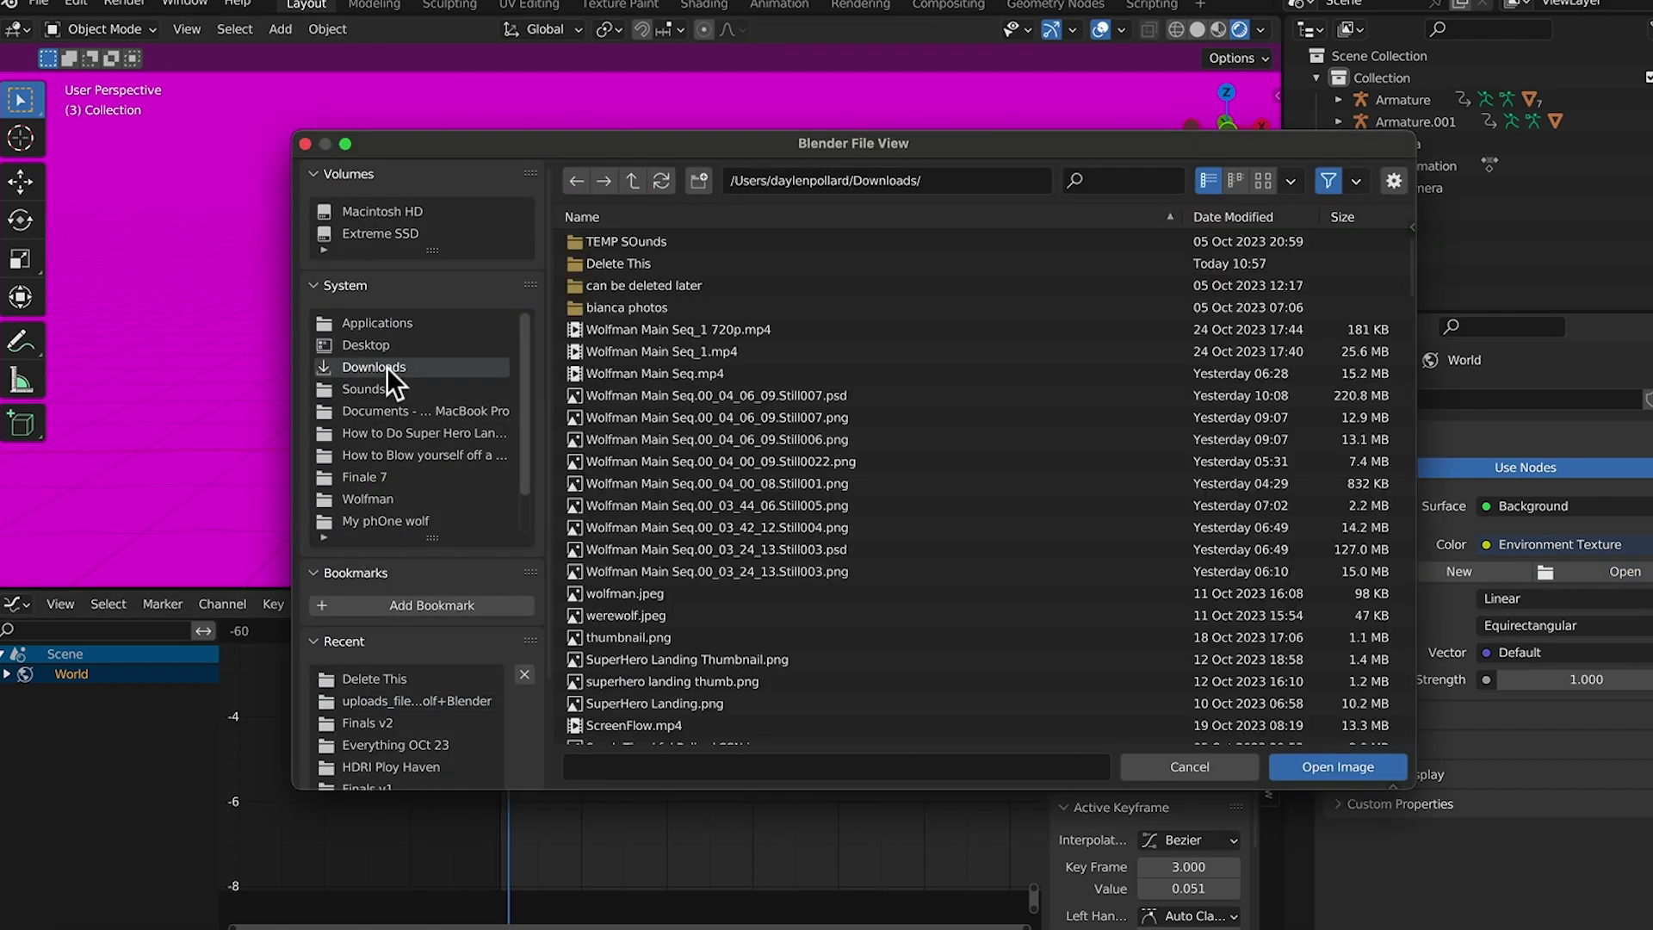
pyautogui.click(666, 265)
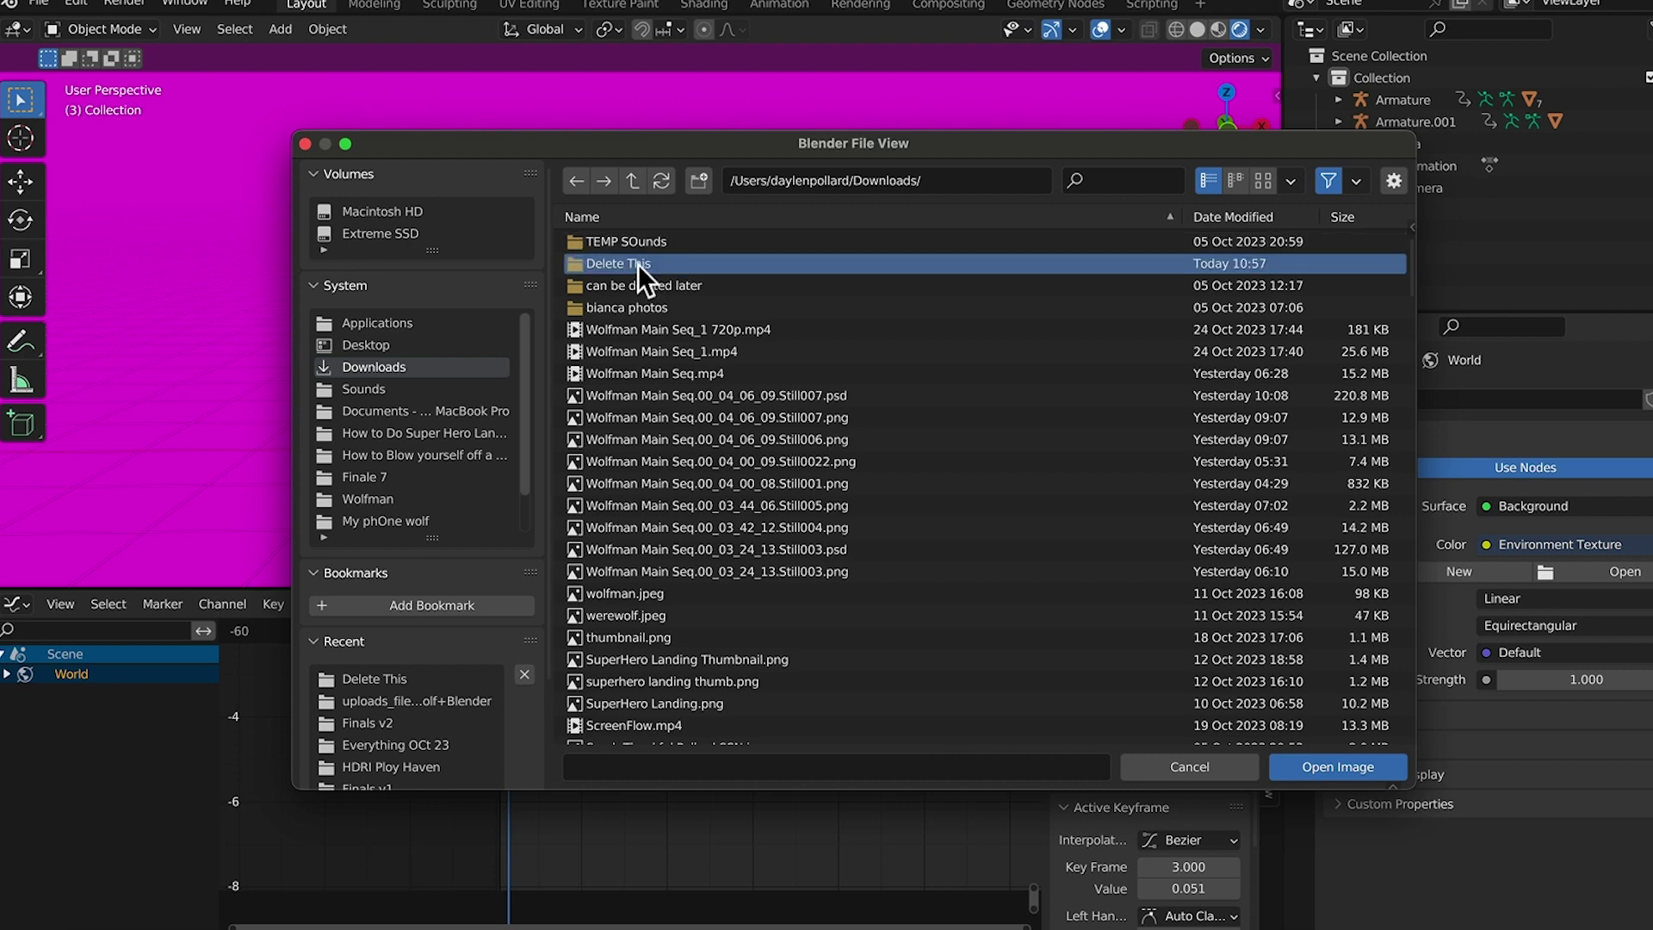
pyautogui.doubleClick(638, 265)
pyautogui.click(720, 265)
pyautogui.click(1344, 767)
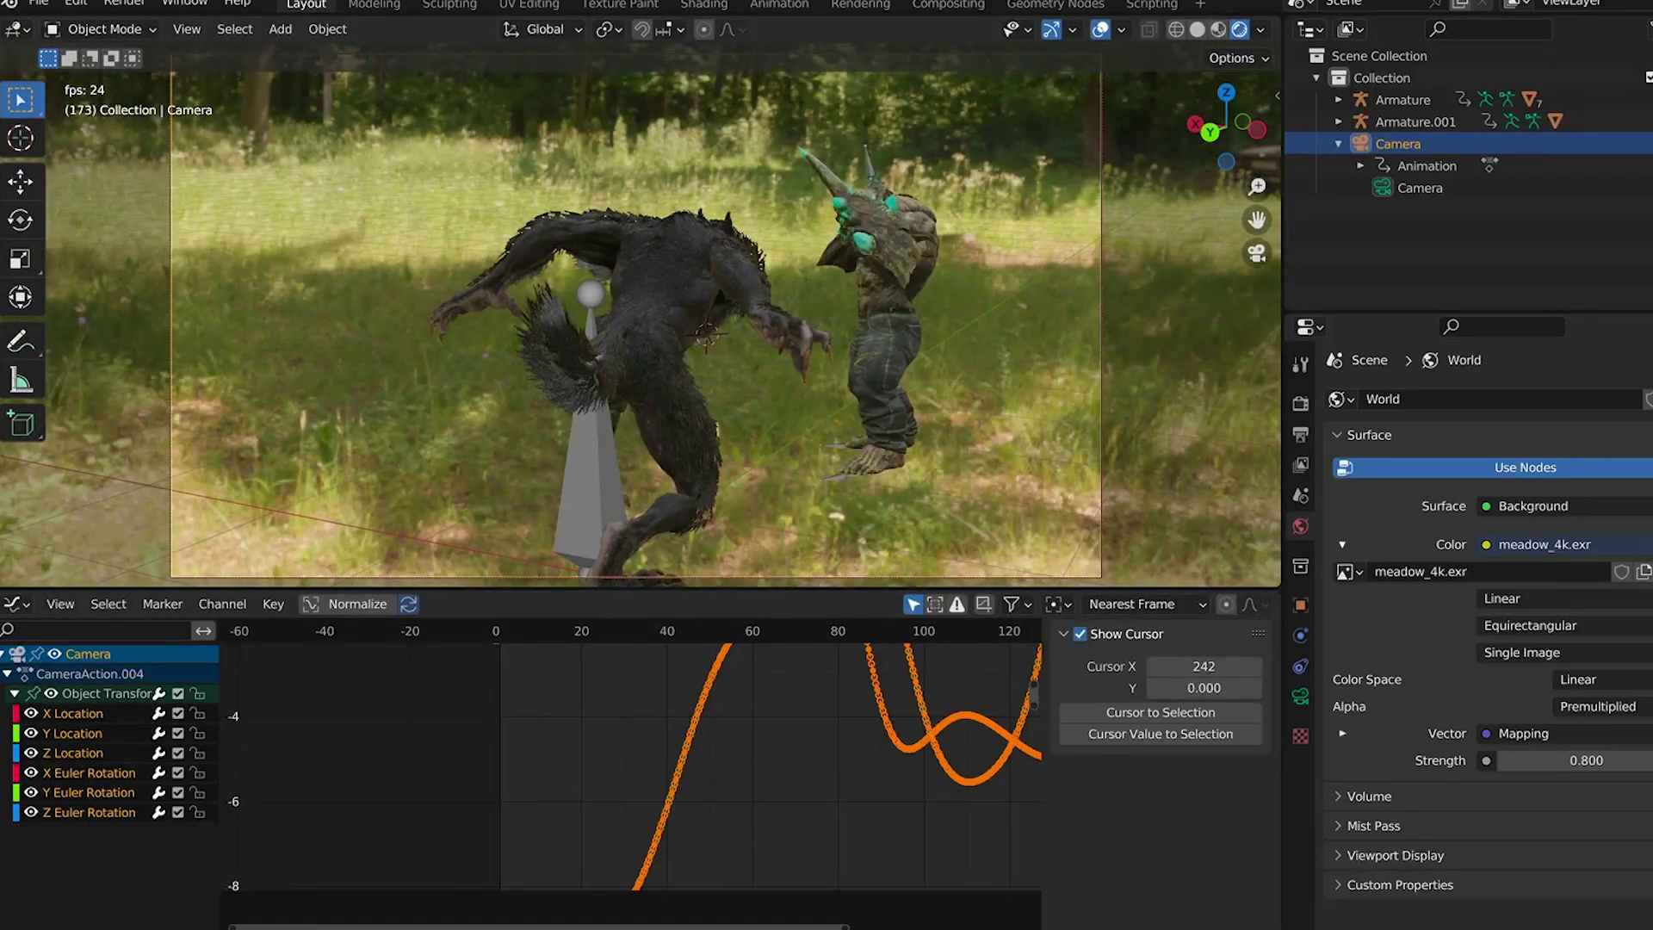
# Enable the Transparent film option in the render settings to hide the HDRI background
pyautogui.click(1300, 403)
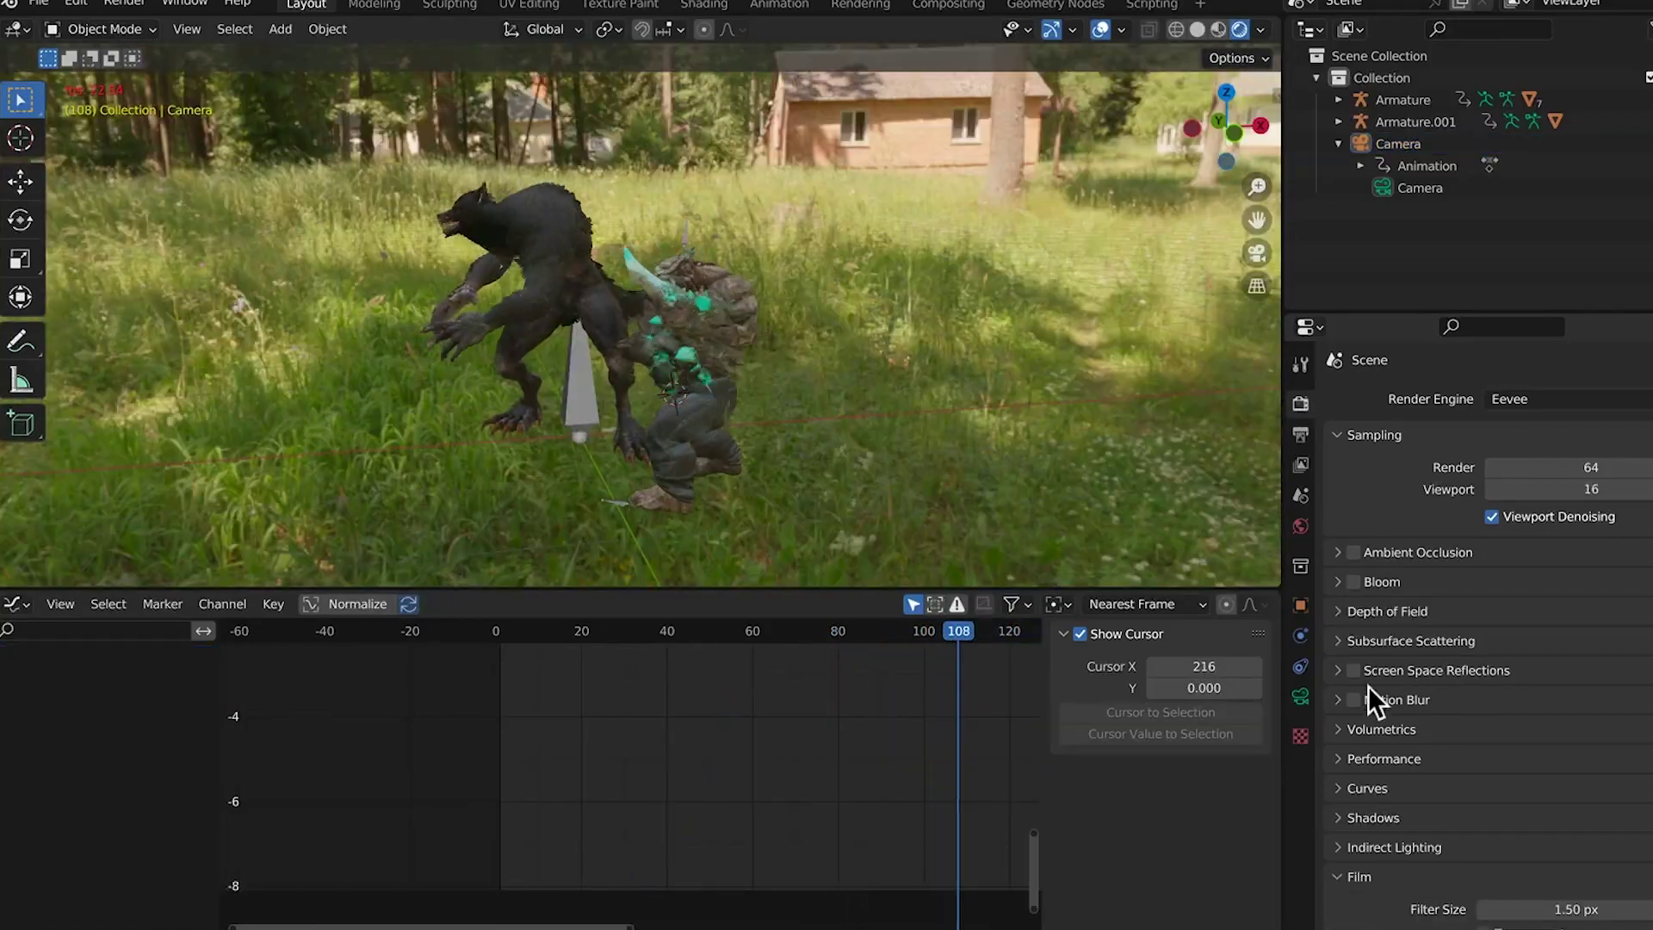
pyautogui.scroll(-3, 1368, 685)
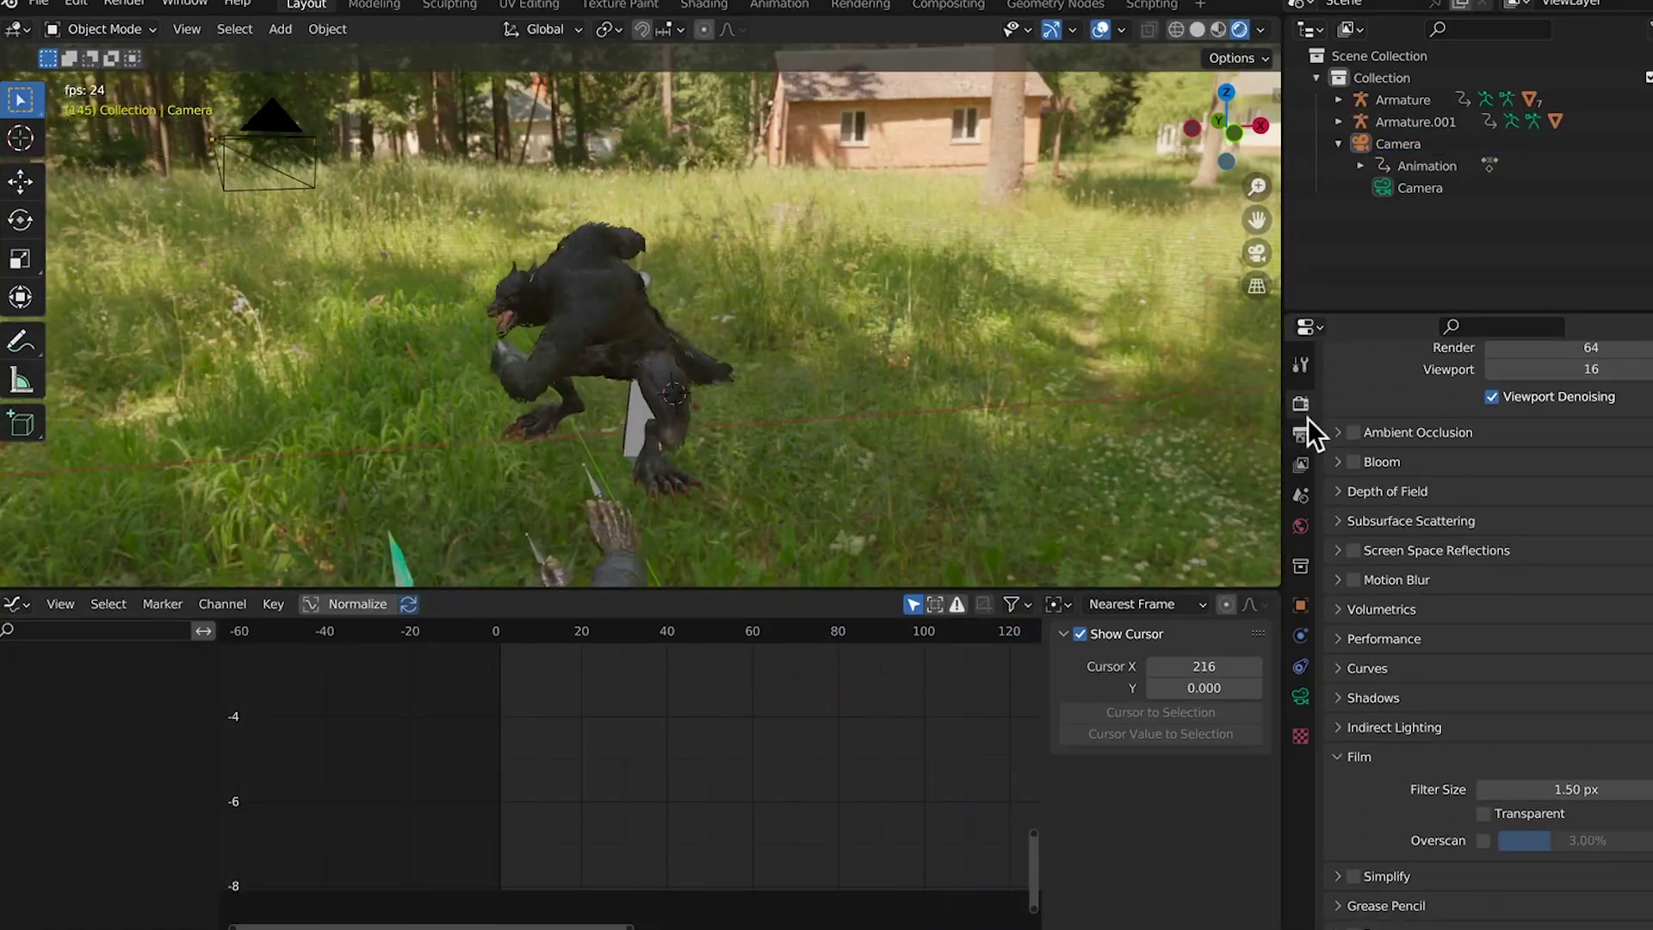
pyautogui.scroll(3, 1356, 451)
pyautogui.scroll(-5, 1457, 707)
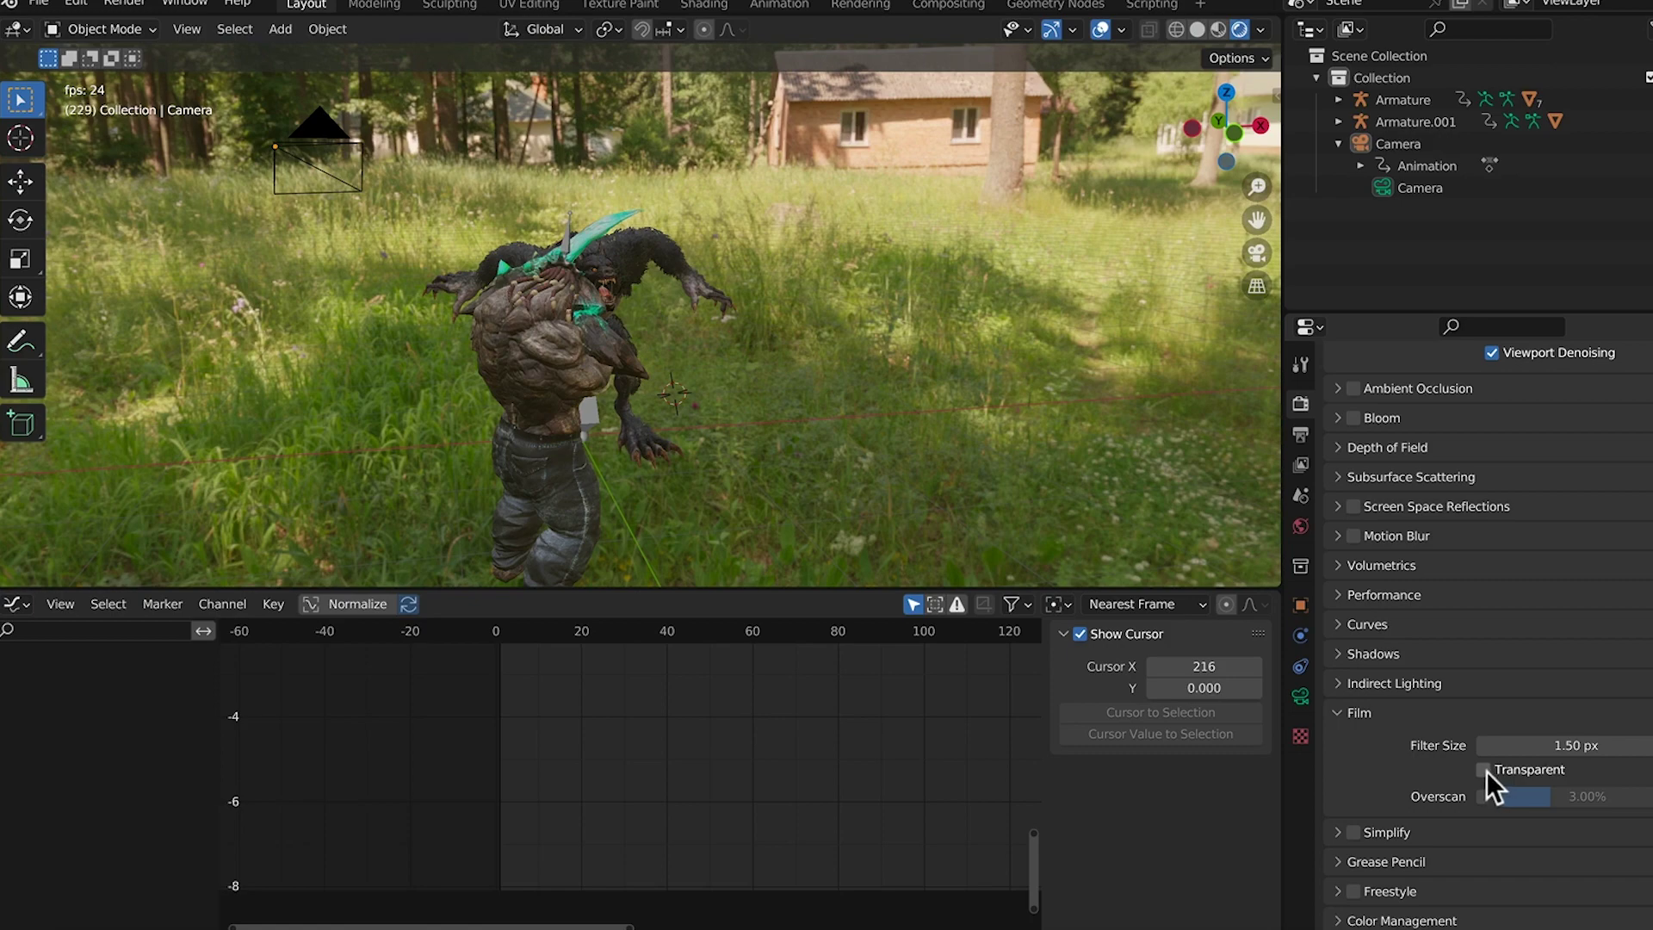
pyautogui.click(1484, 770)
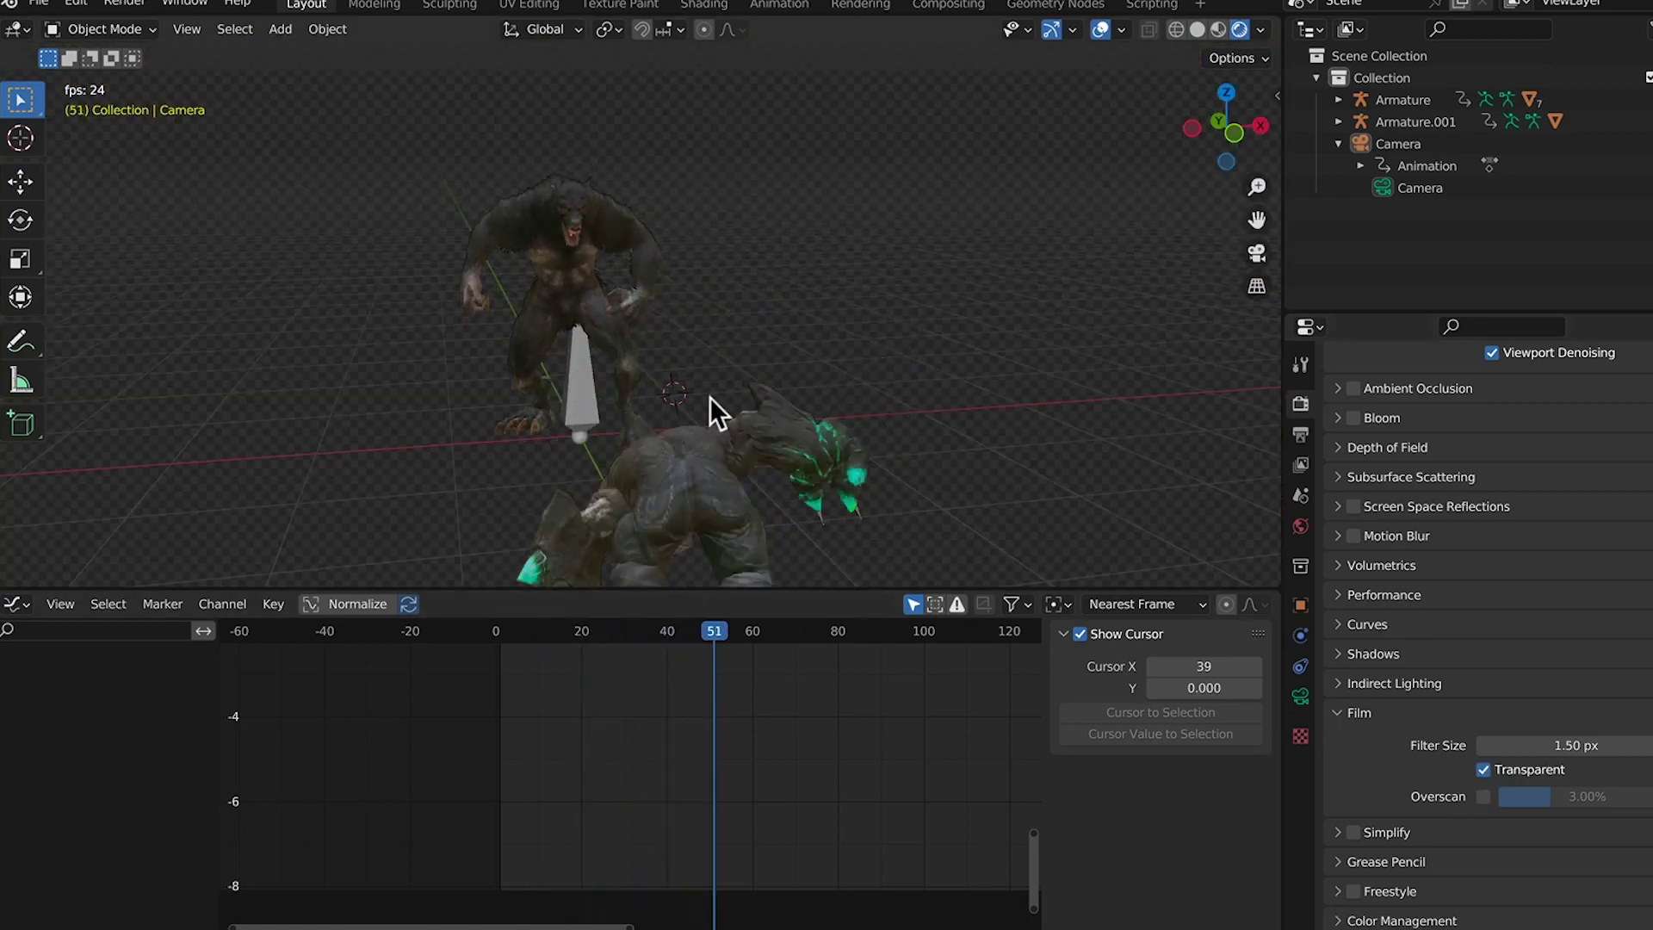
# Set the scene's render engine to Cycles
pyautogui.click(1300, 364)
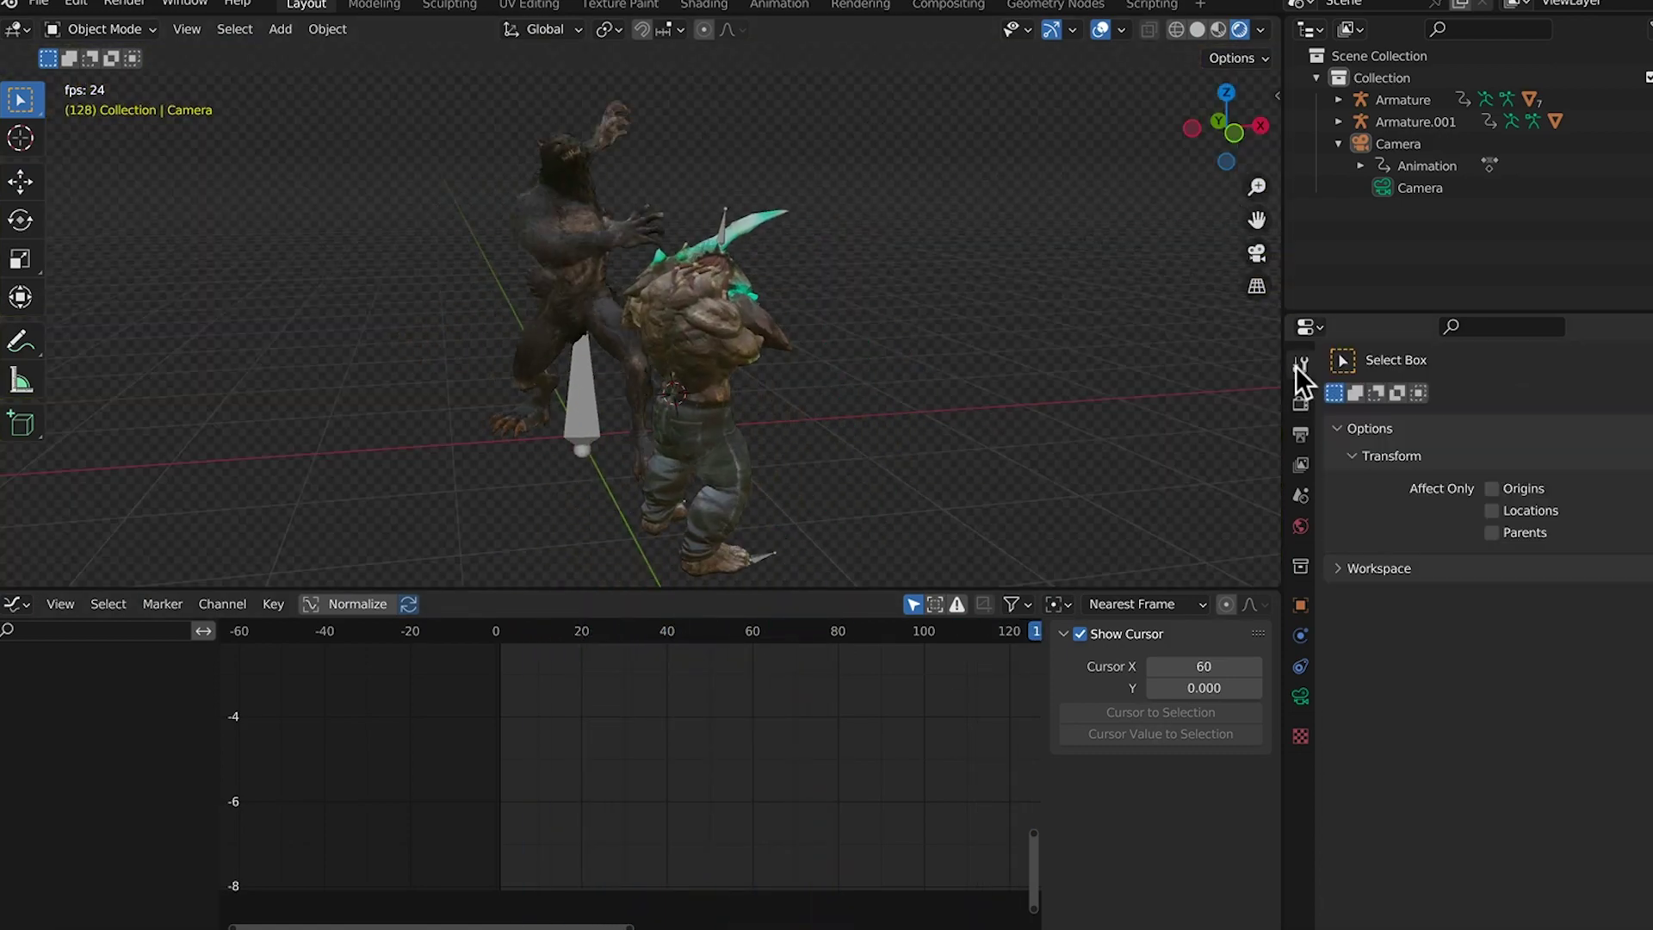
pyautogui.click(1301, 404)
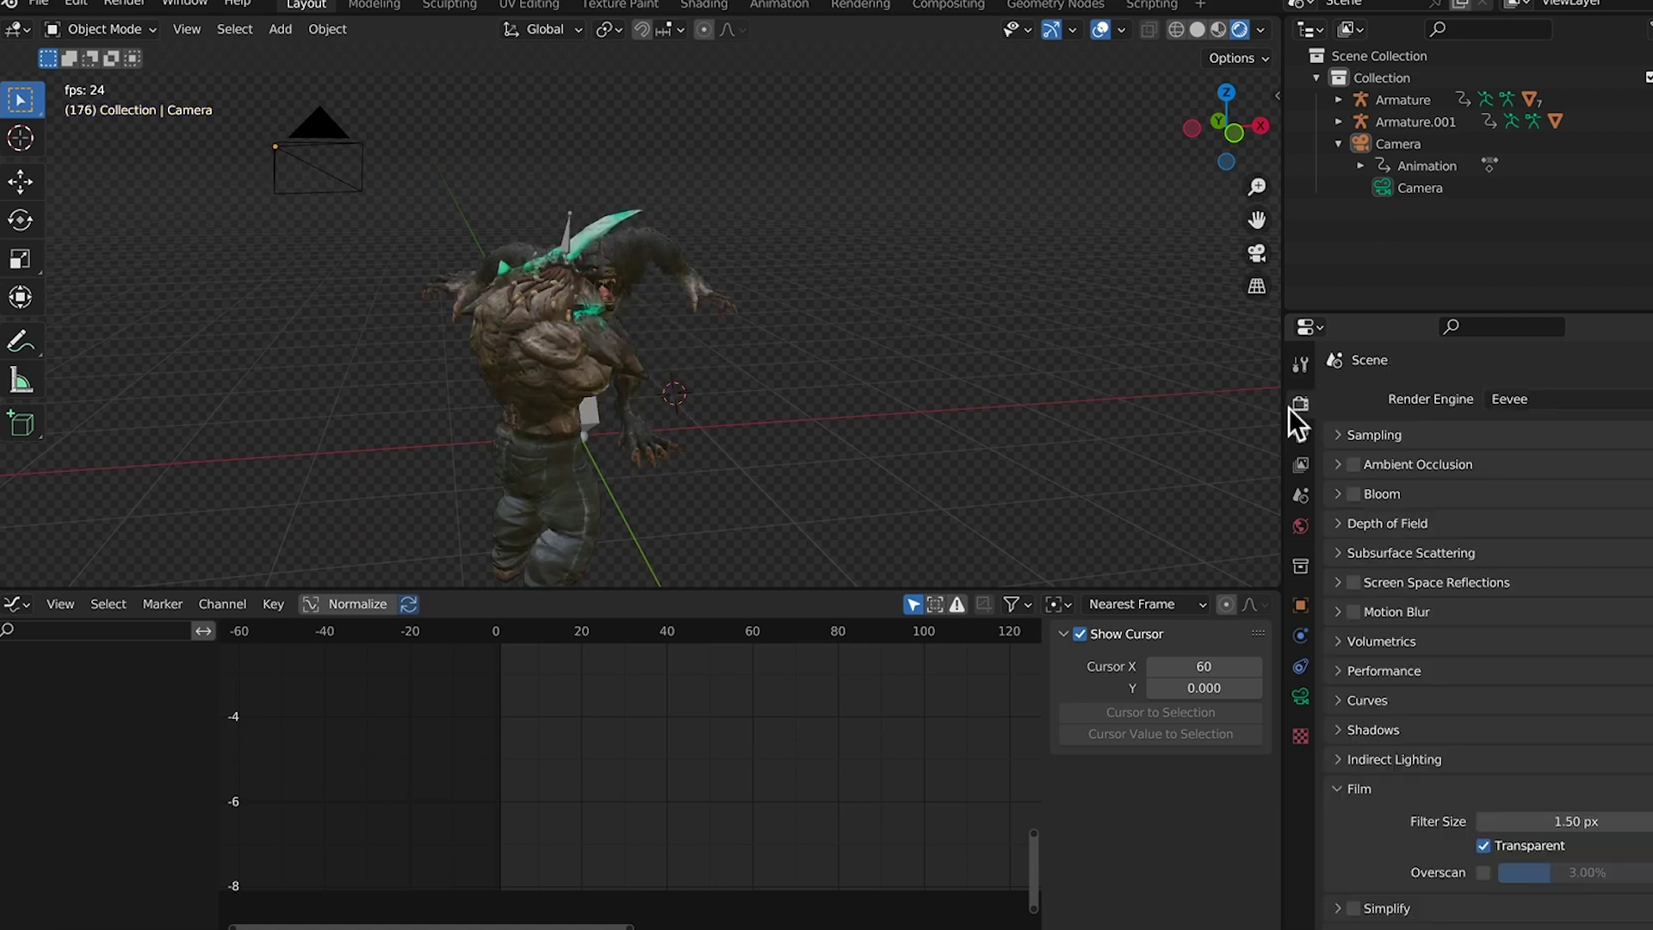
pyautogui.click(1568, 391)
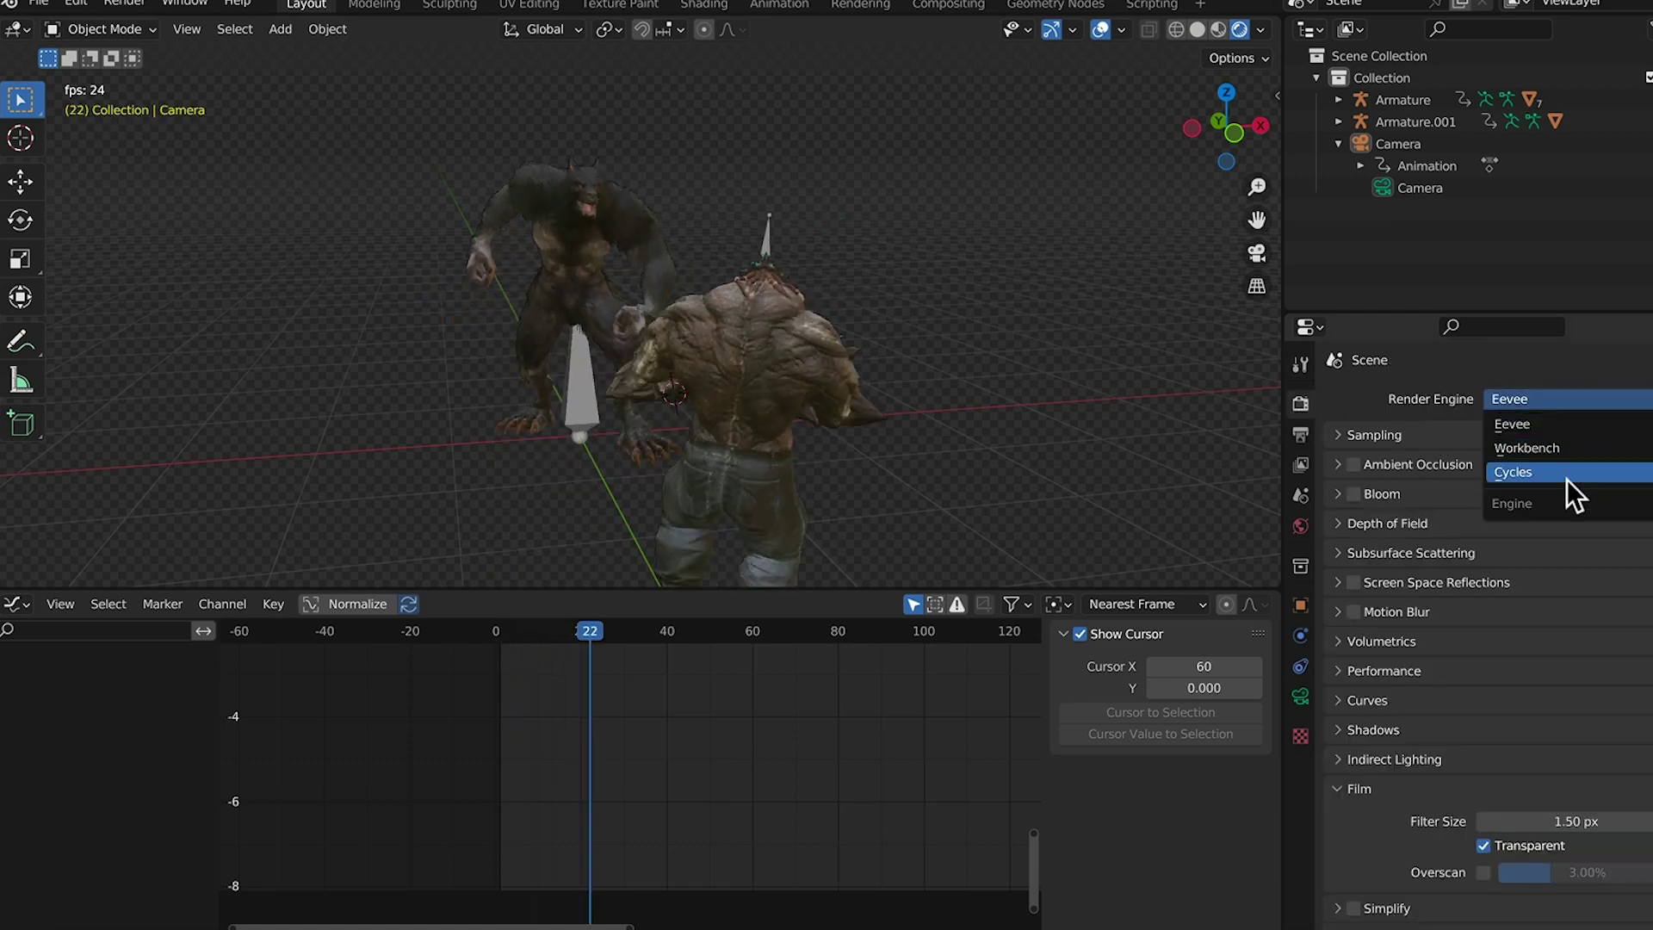
pyautogui.click(1553, 427)
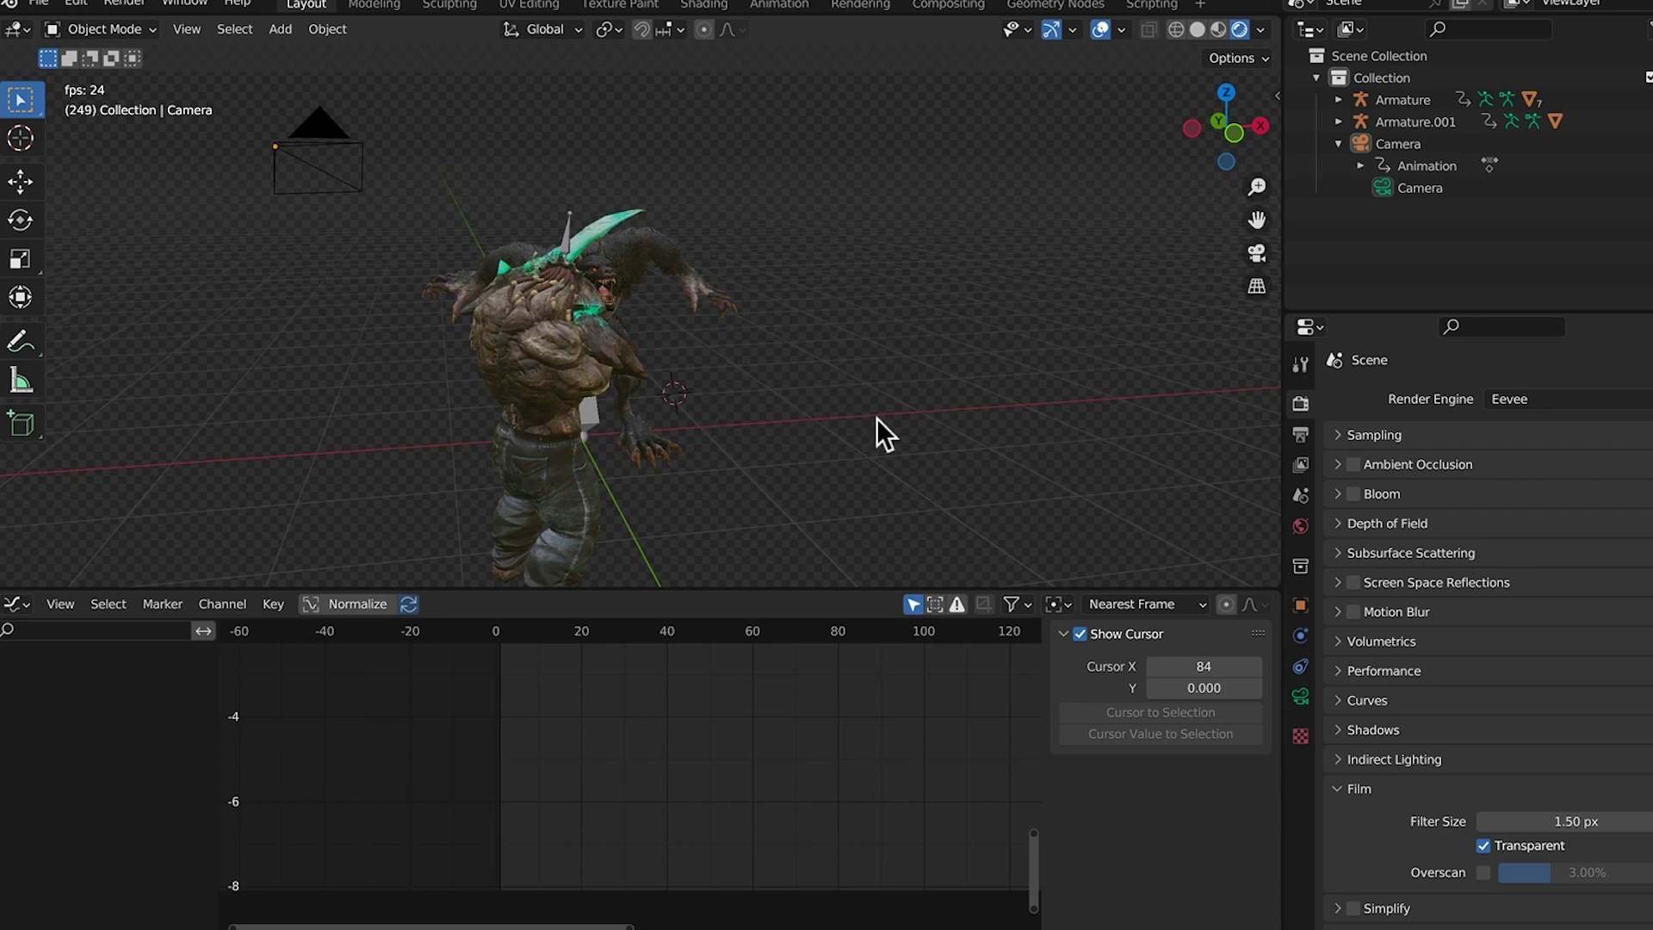
pyautogui.click(1537, 399)
pyautogui.click(1537, 470)
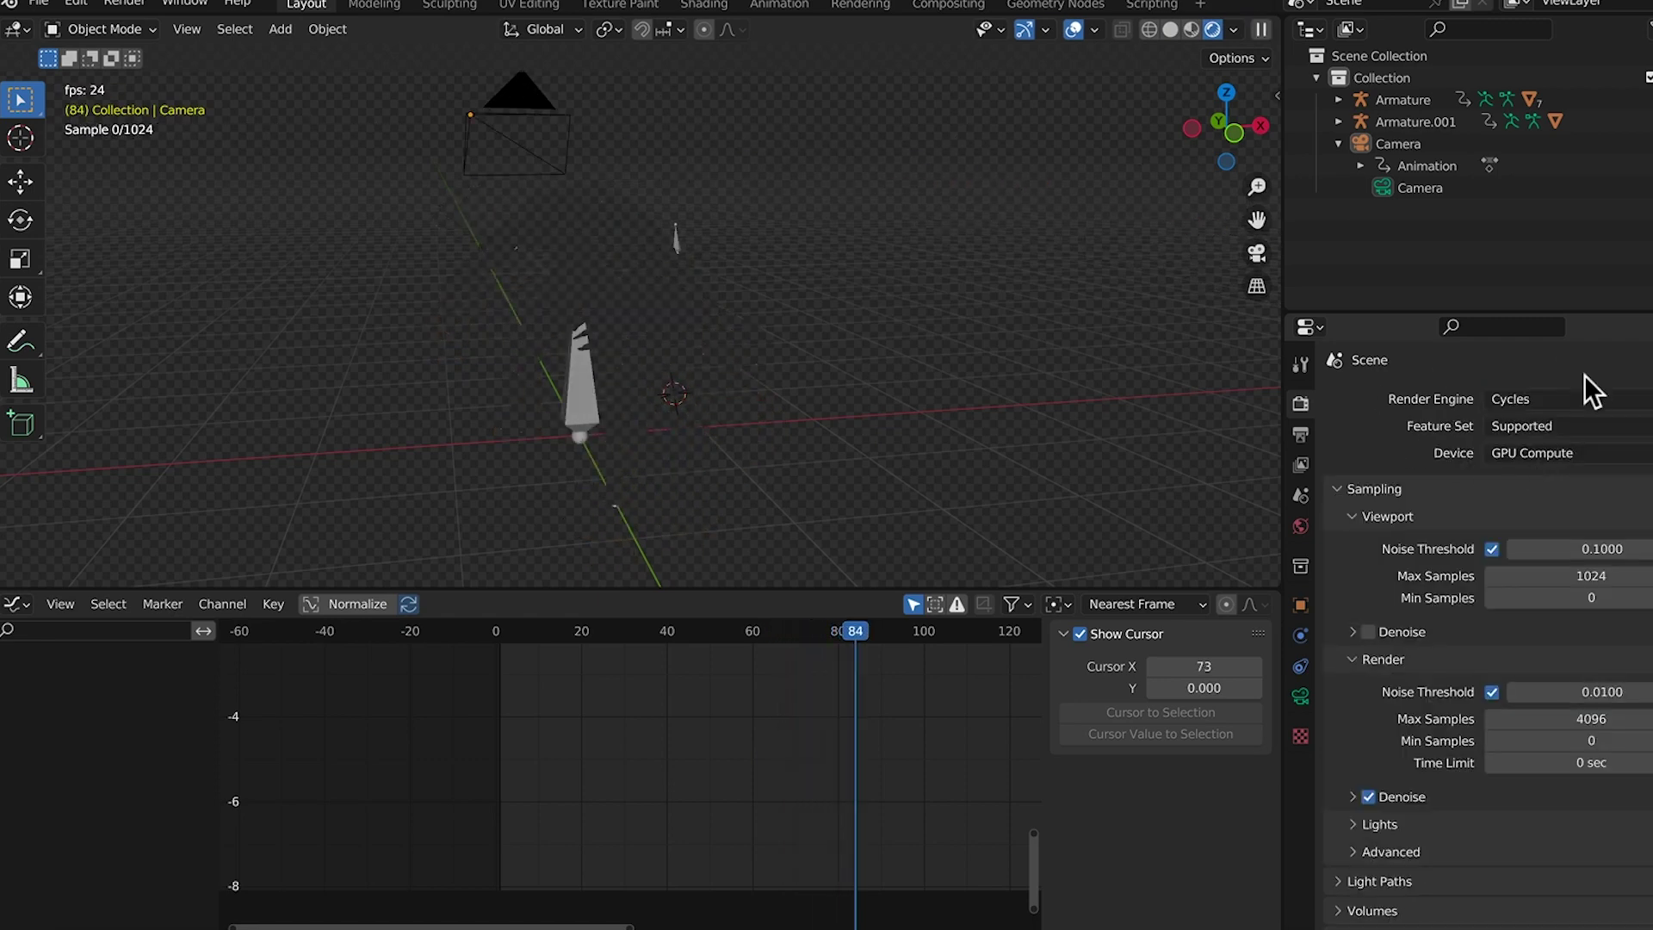
# Set the Cycles device to GPU Compute and check the Metal render devices in the system preferences
pyautogui.click(1552, 449)
pyautogui.click(1524, 503)
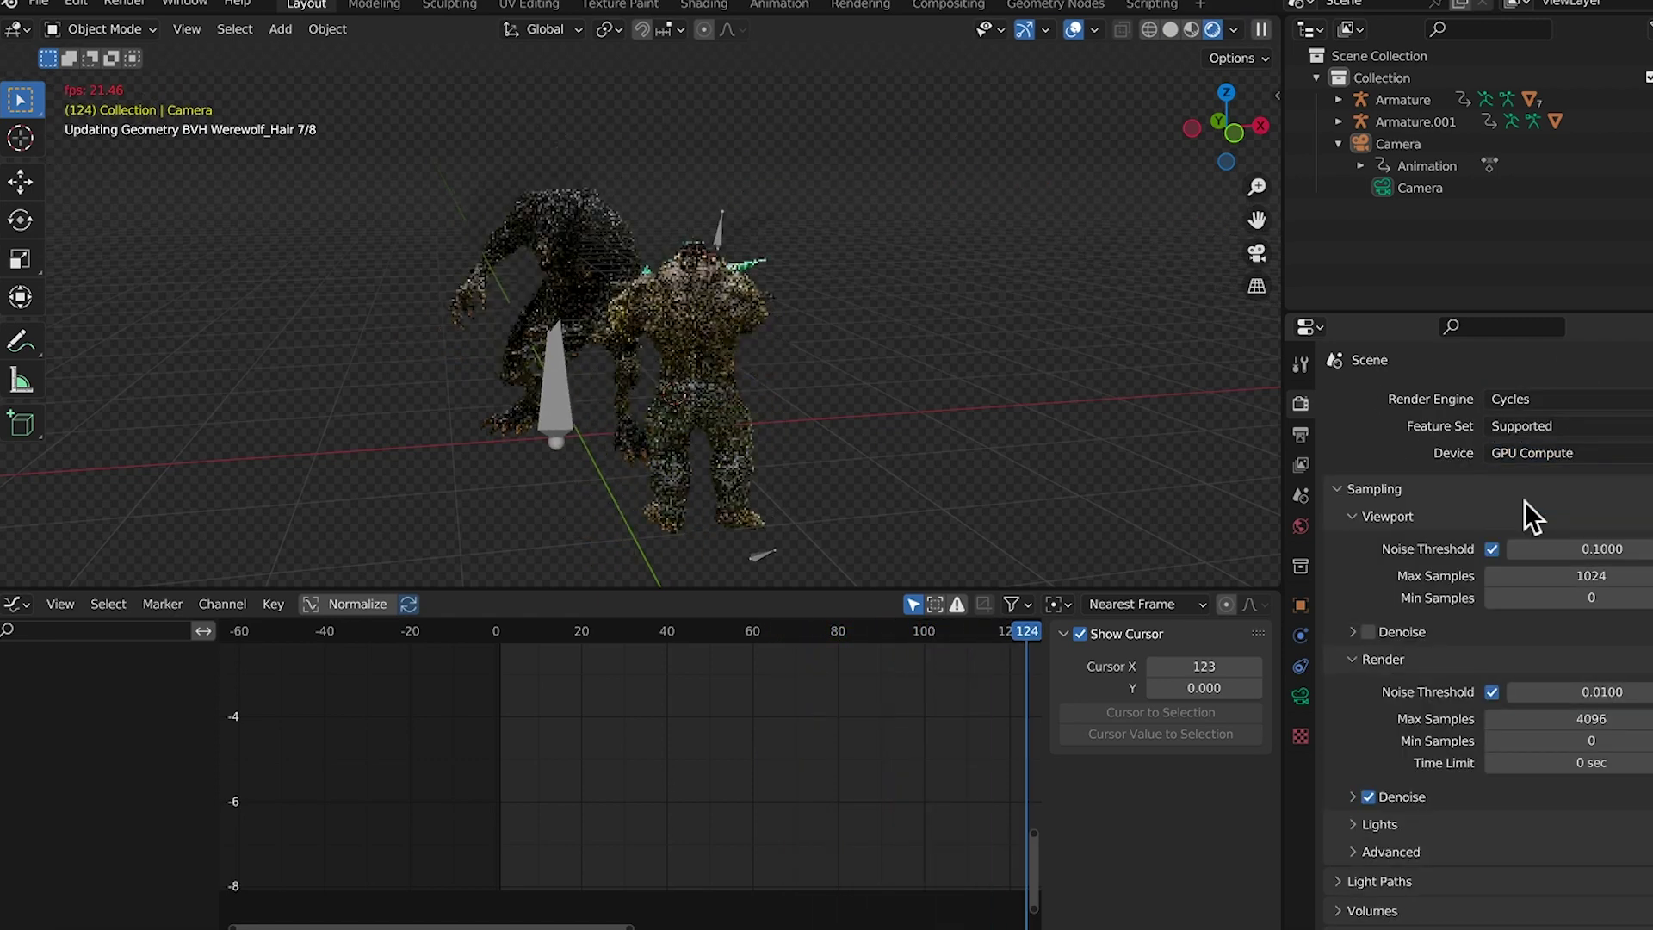
pyautogui.click(76, 6)
pyautogui.click(139, 312)
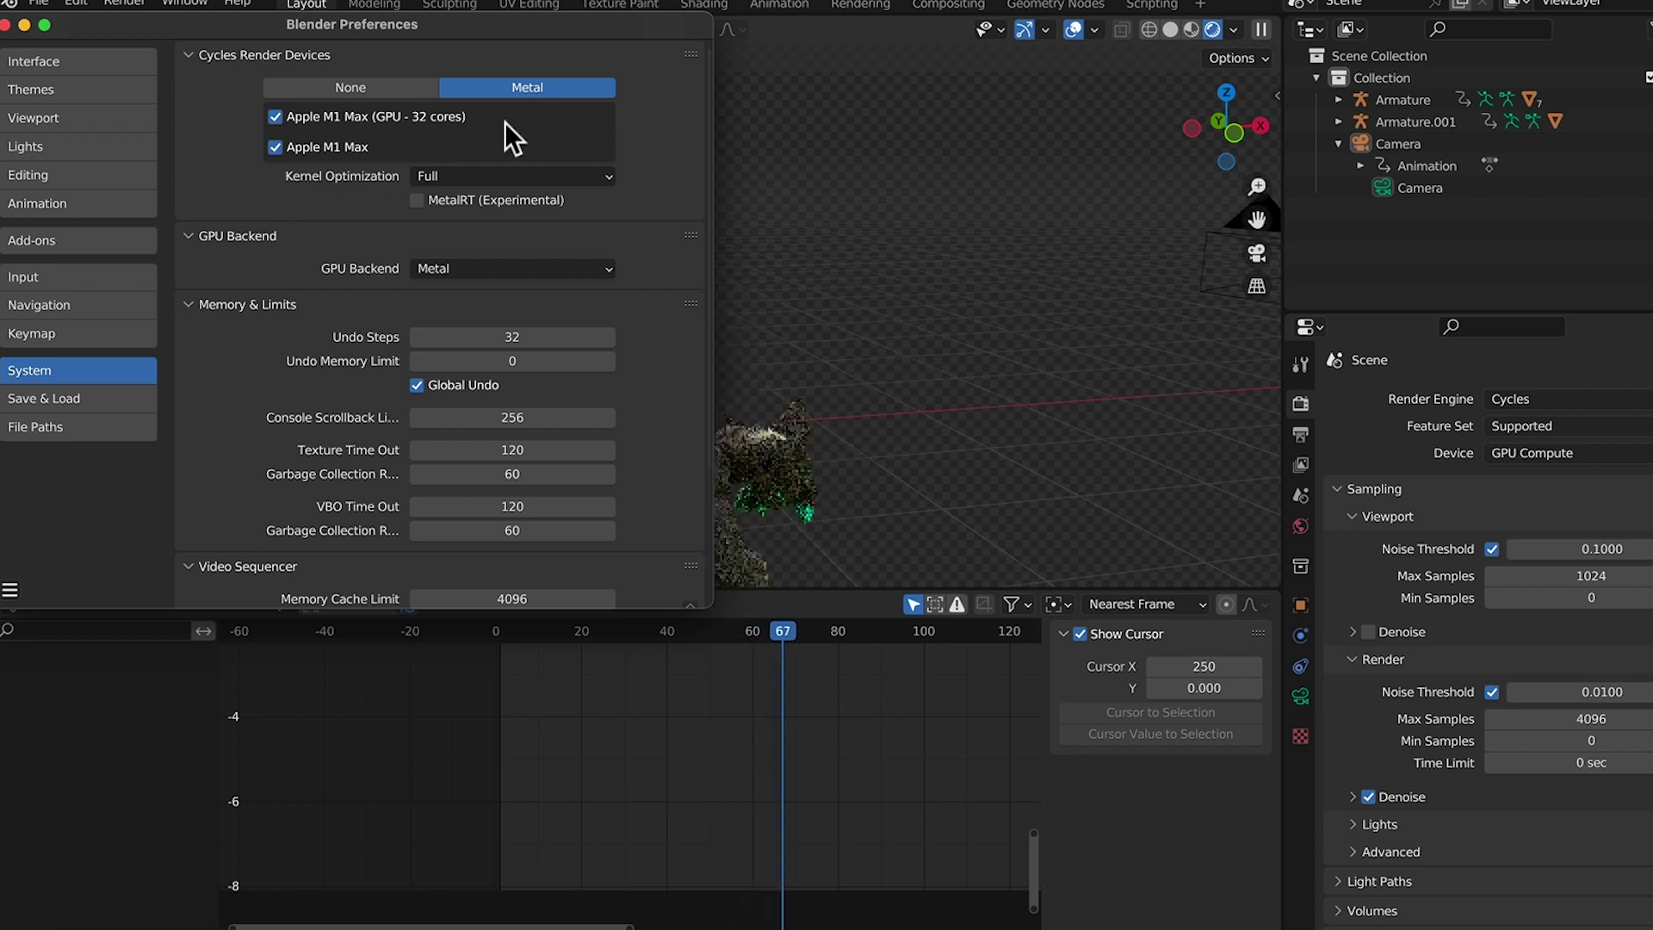
pyautogui.click(6, 25)
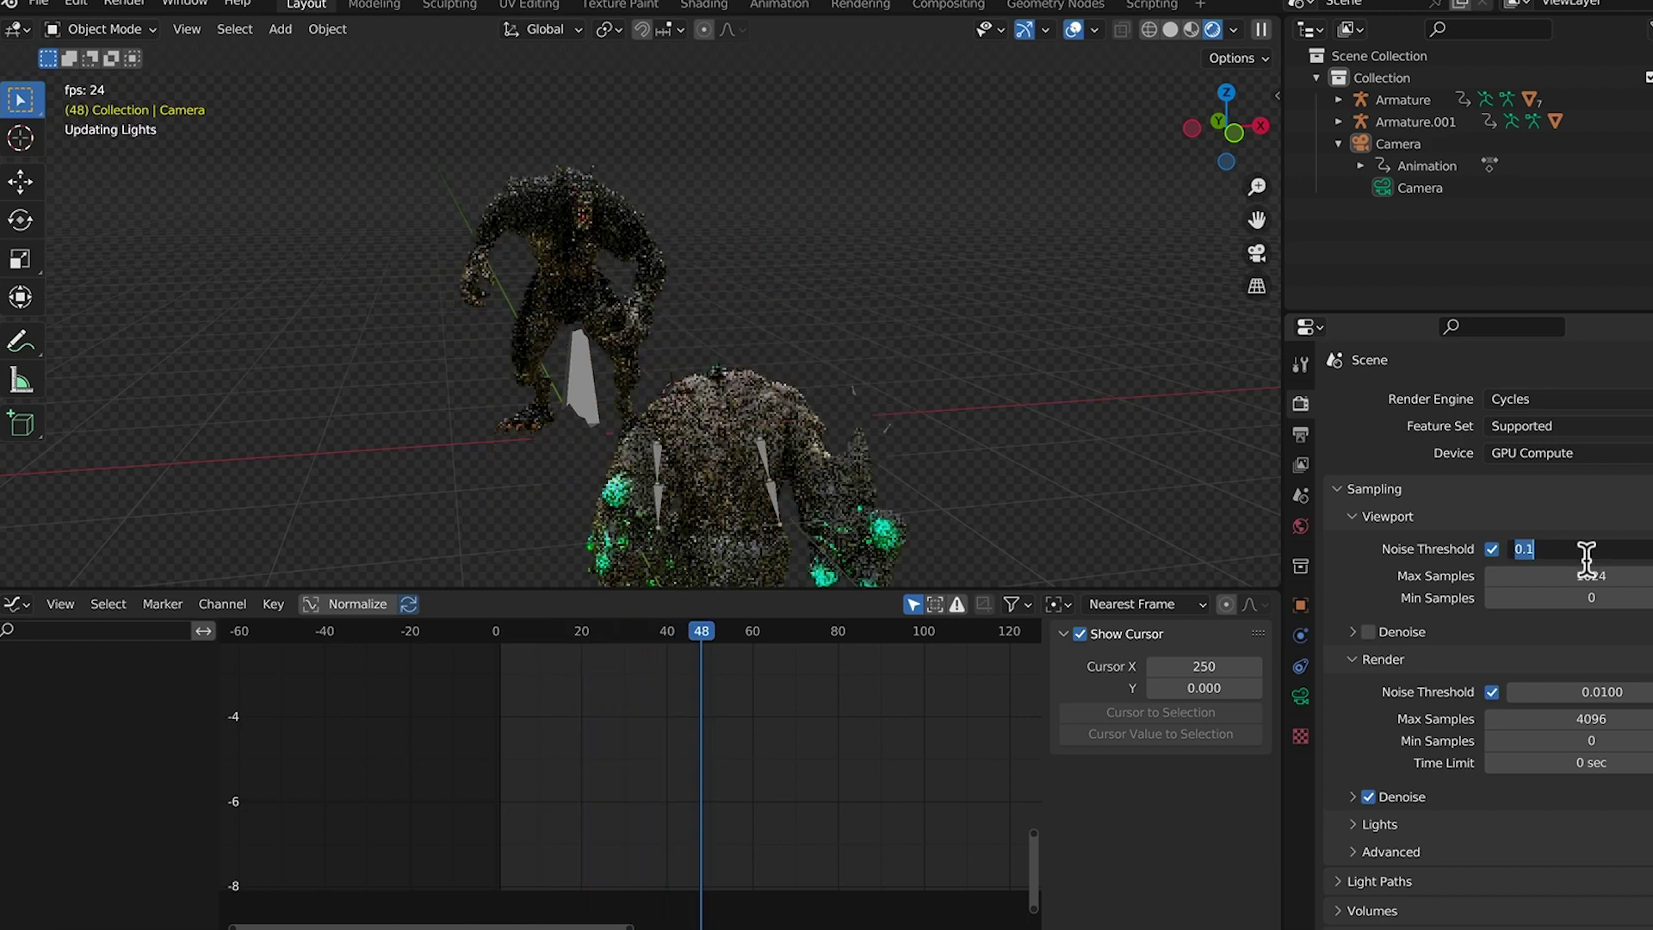
# Raise the Cycles noise thresholds to 0.13 for the viewport and 1.0 for the final render
pyautogui.moveTo(1576, 552); pyautogui.dragTo(1603, 552)
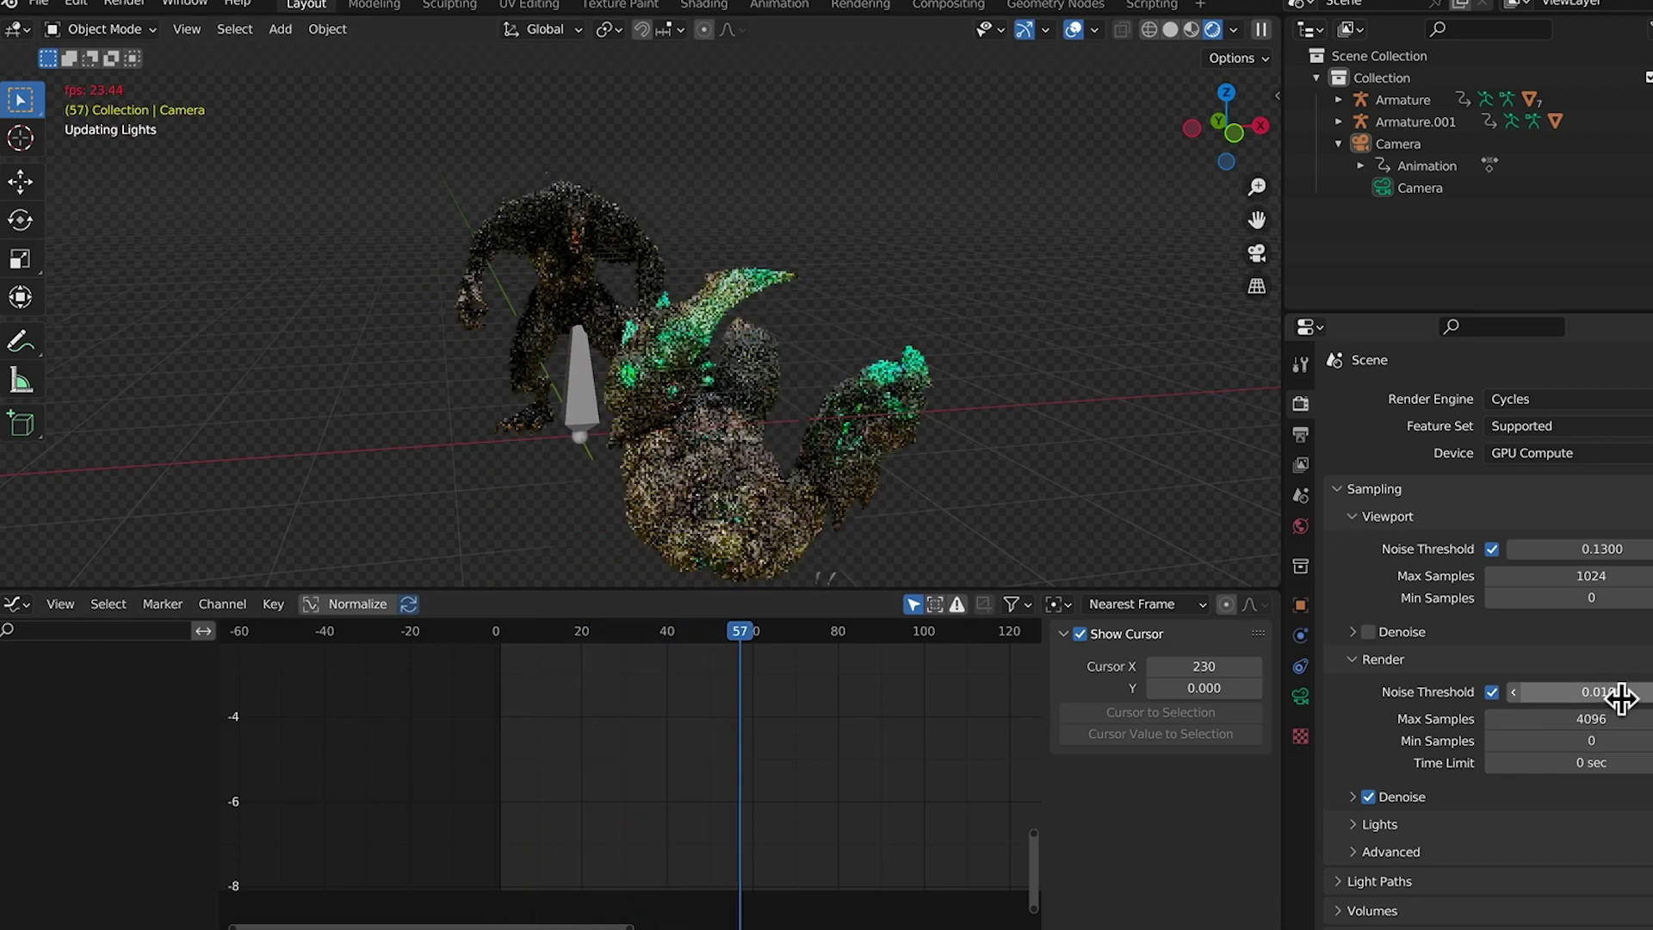
pyautogui.moveTo(1622, 694); pyautogui.dragTo(1652, 694)
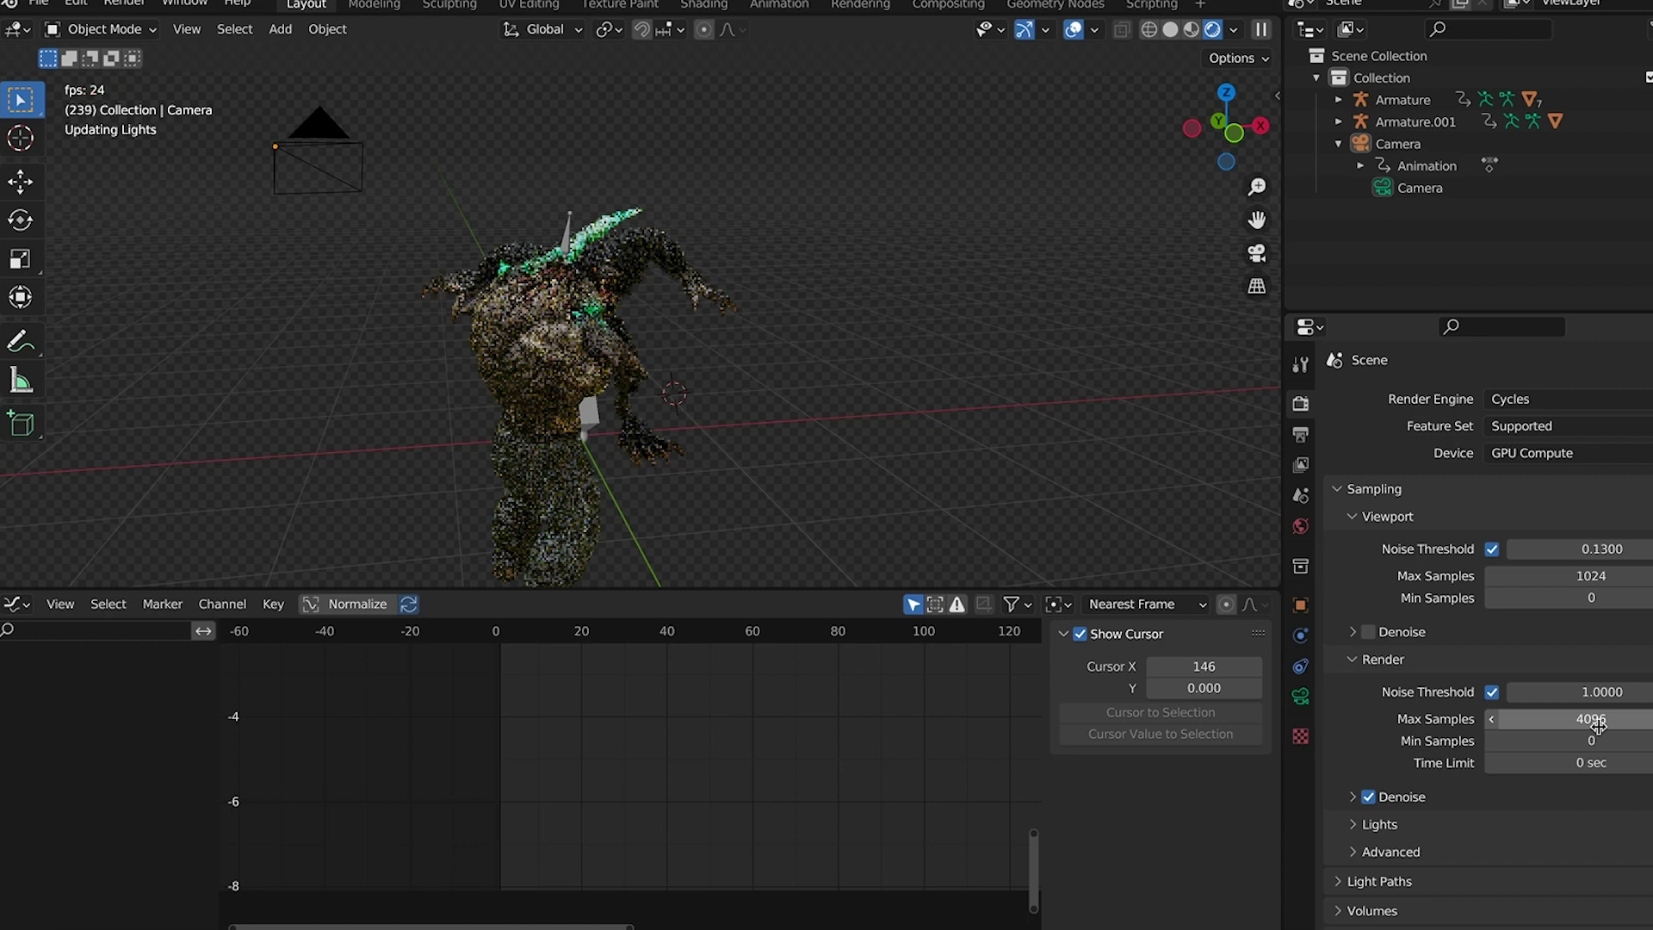
# Switch the scene's render engine to Eevee
pyautogui.click(1531, 400)
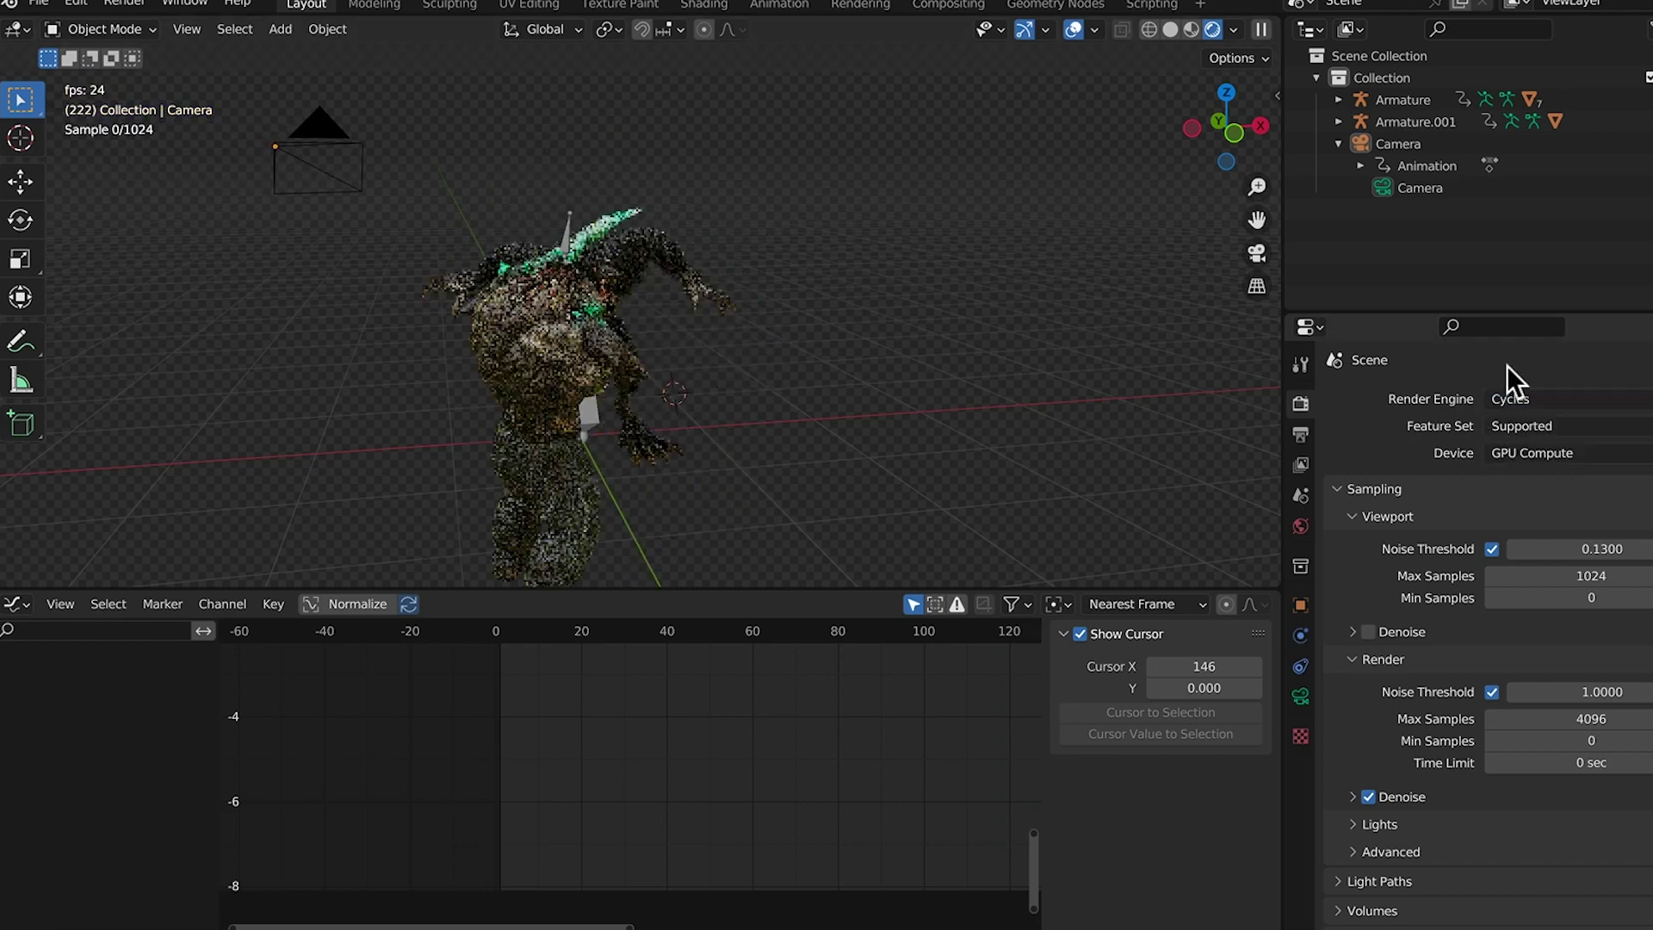
pyautogui.click(1538, 397)
pyautogui.click(1529, 419)
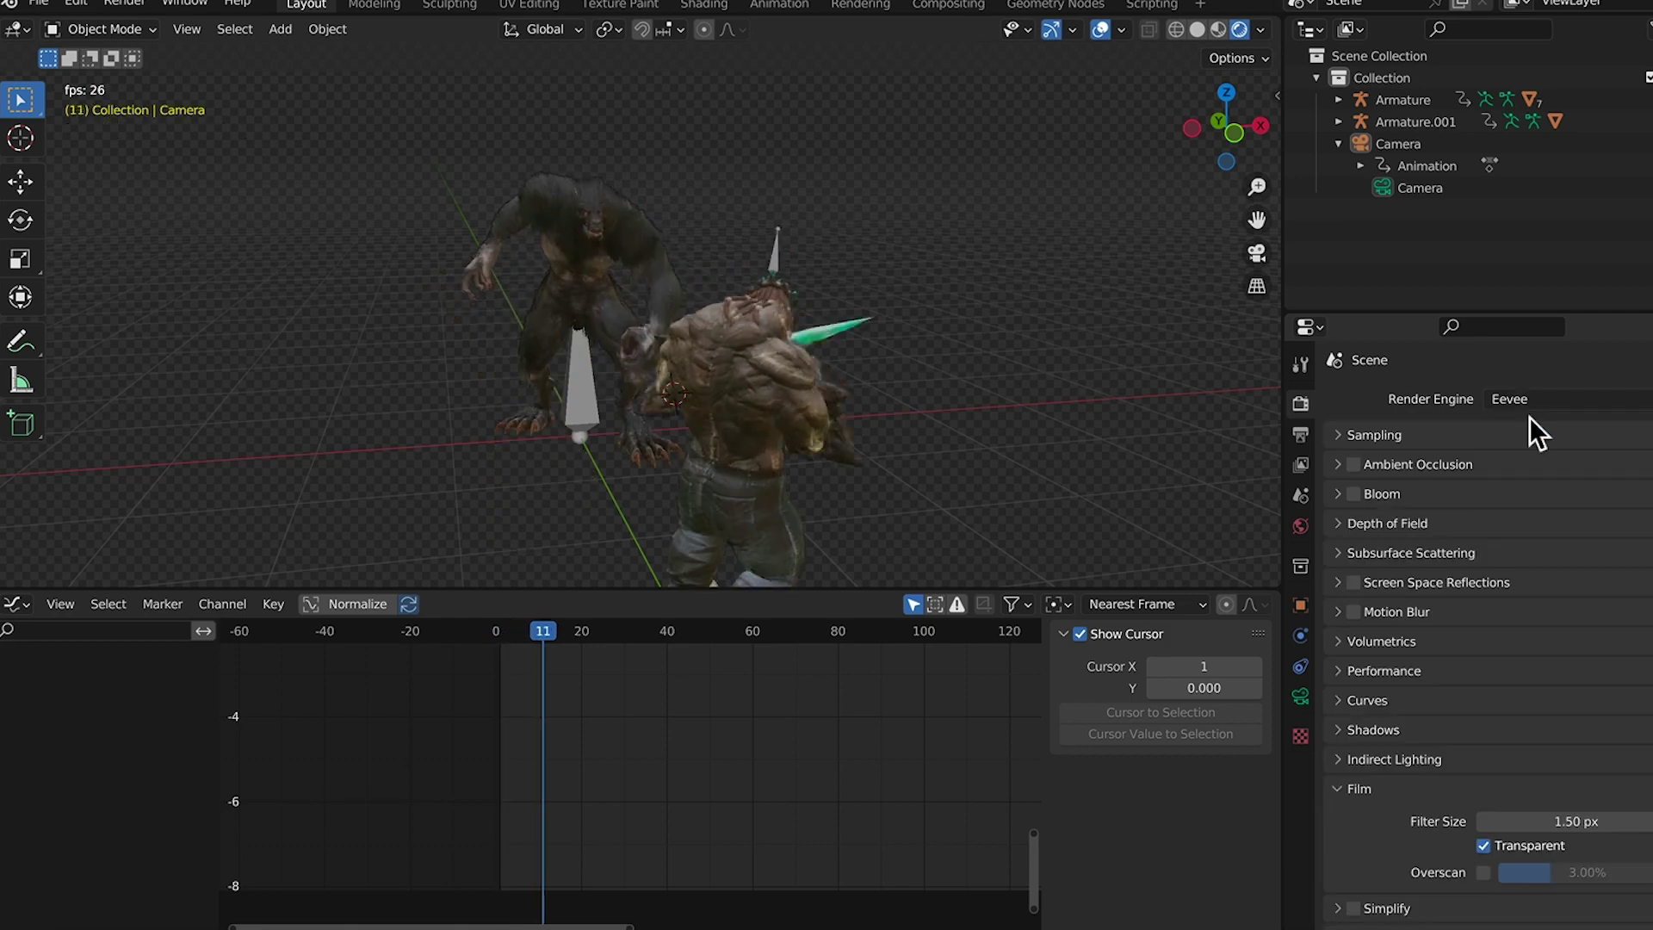
# Set the output resolution to 3840 × 2160 px
pyautogui.click(1302, 436)
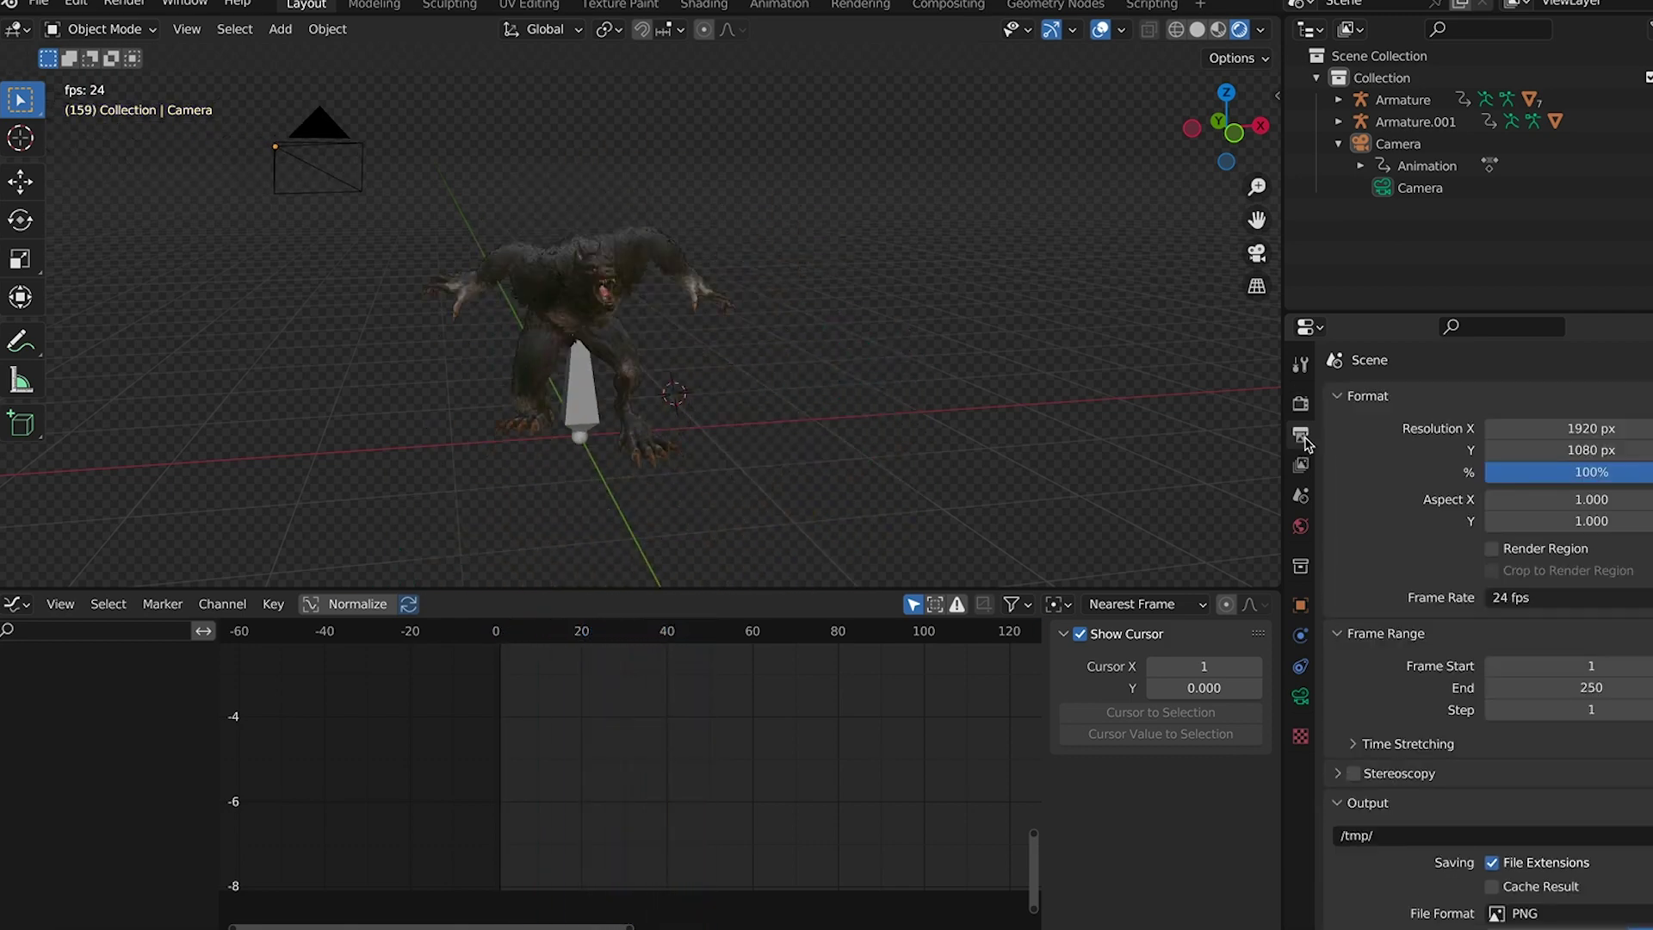
pyautogui.click(1605, 428)
pyautogui.write('38')
pyautogui.write('40')
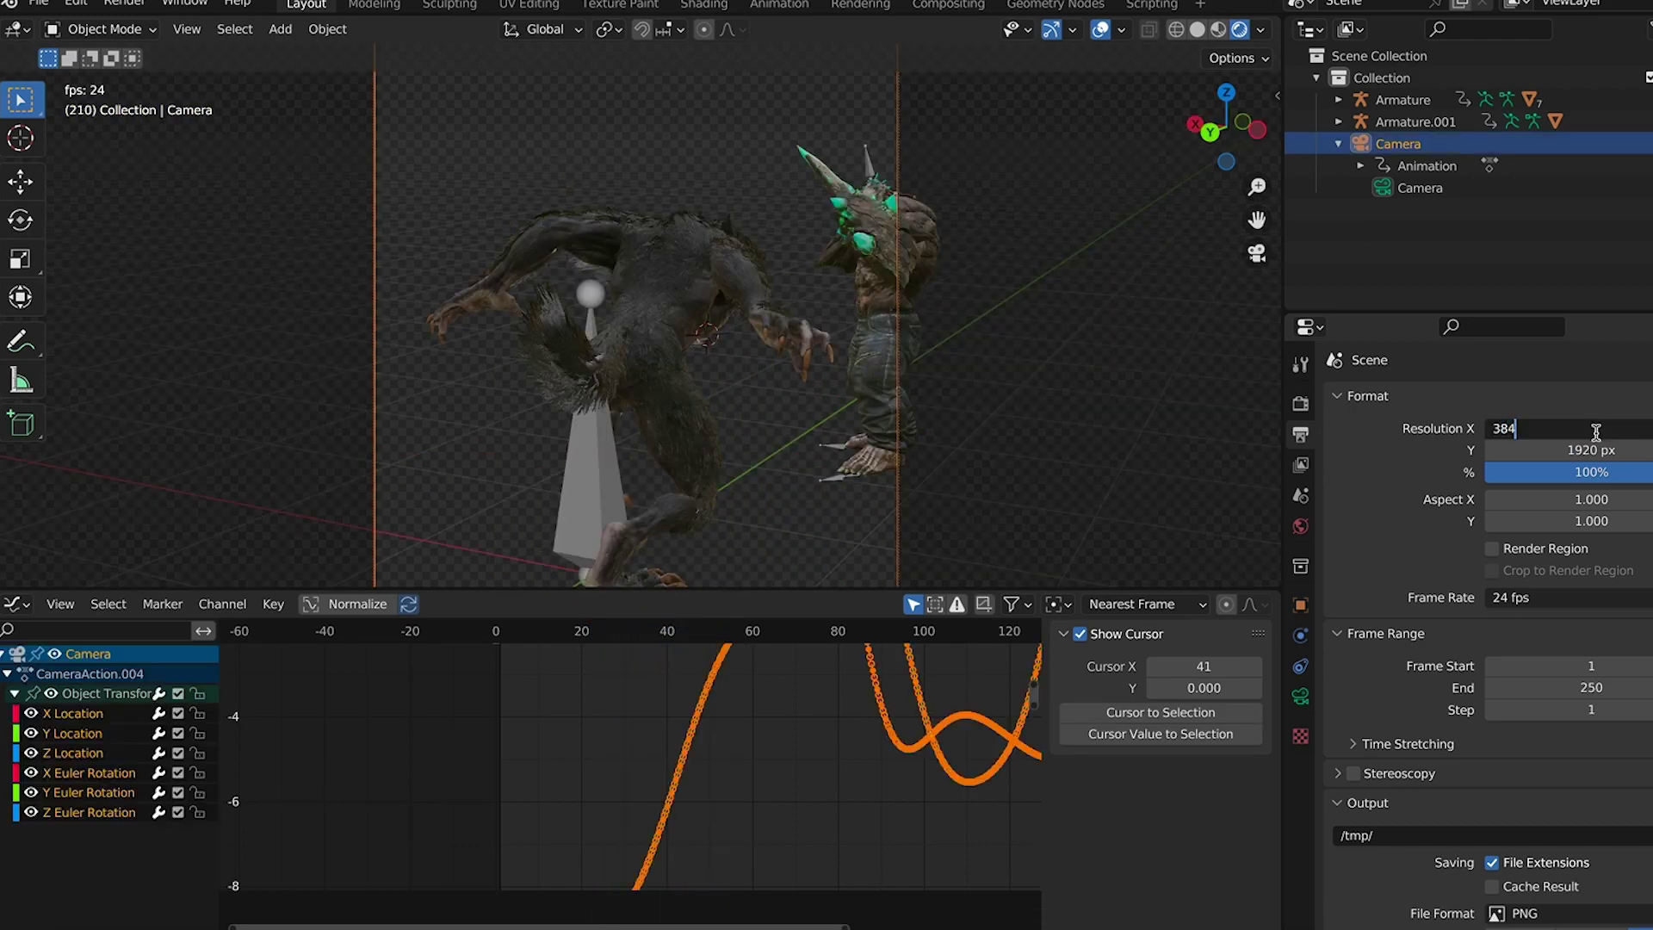
pyautogui.press('Tab')
pyautogui.write('21')
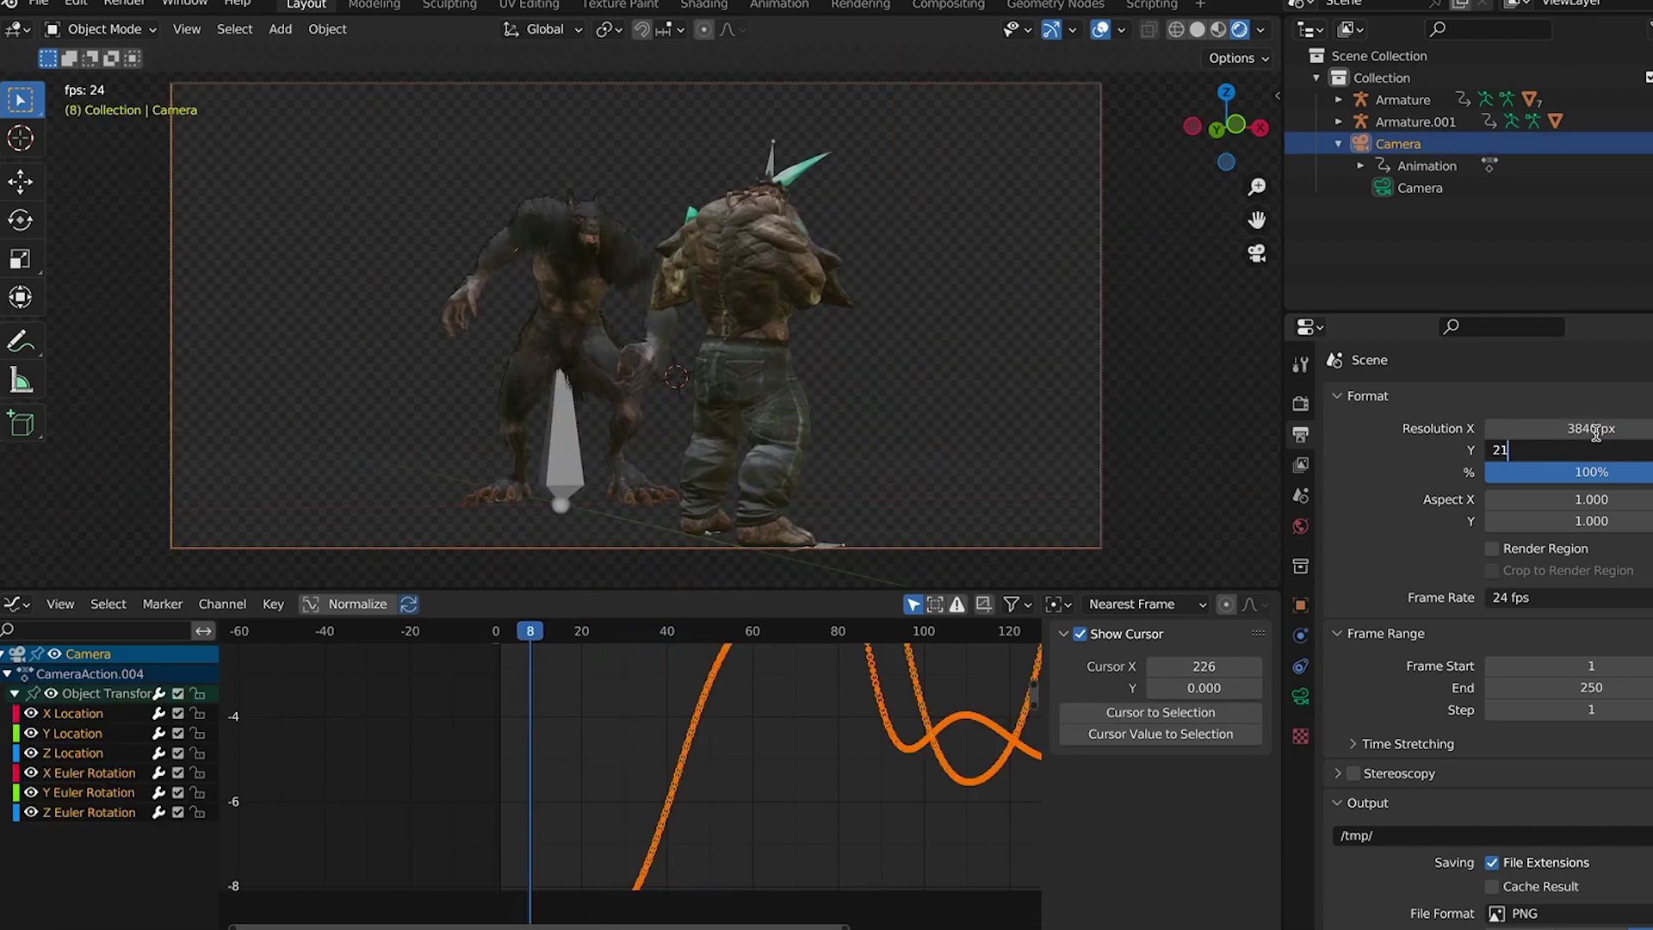
pyautogui.write('60')
pyautogui.press('Tab')
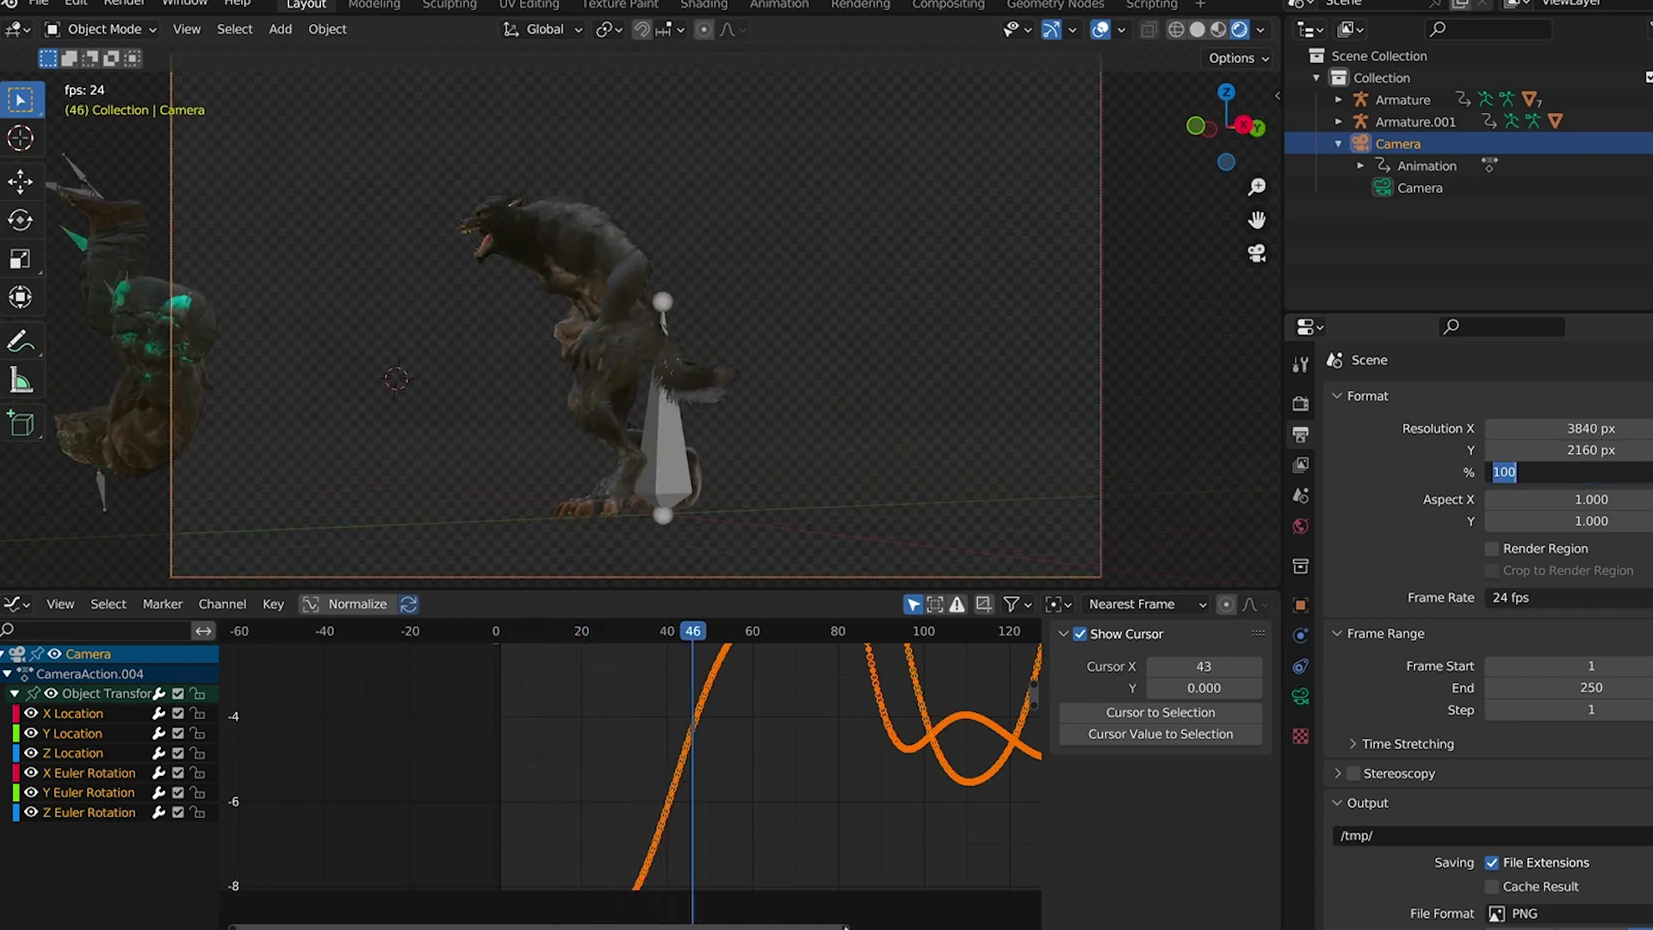
pyautogui.press('Return')
# Set the scene's end frame to 155 to match the end of the camera animation
pyautogui.moveTo(852, 927); pyautogui.dragTo(1147, 928)
pyautogui.click(1621, 686)
pyautogui.write('155')
pyautogui.press('Return')
pyautogui.moveTo(484, 633)
pyautogui.mouseDown()
pyautogui.moveTo(394, 634)
pyautogui.moveTo(473, 634)
pyautogui.mouseUp()
# Set the render output folder to Finals inside the Delete This folder and the file format to FFmpeg Video
pyautogui.scroll(-4, 1461, 631)
pyautogui.scroll(-2, 1455, 629)
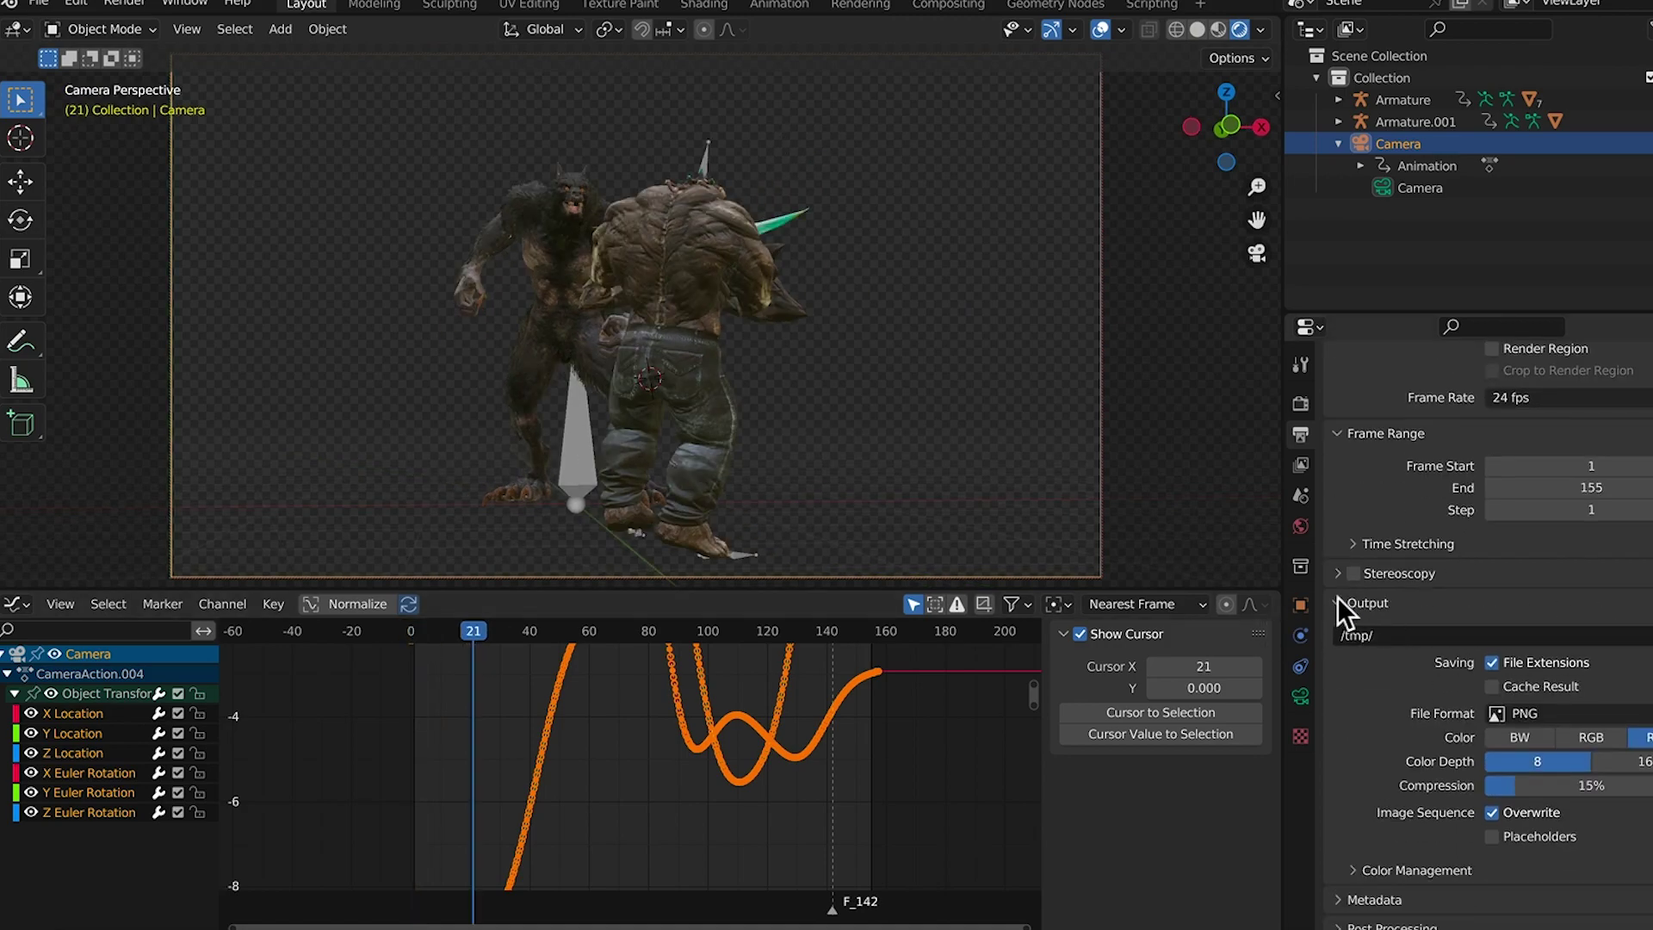
pyautogui.click(1643, 635)
pyautogui.click(1336, 767)
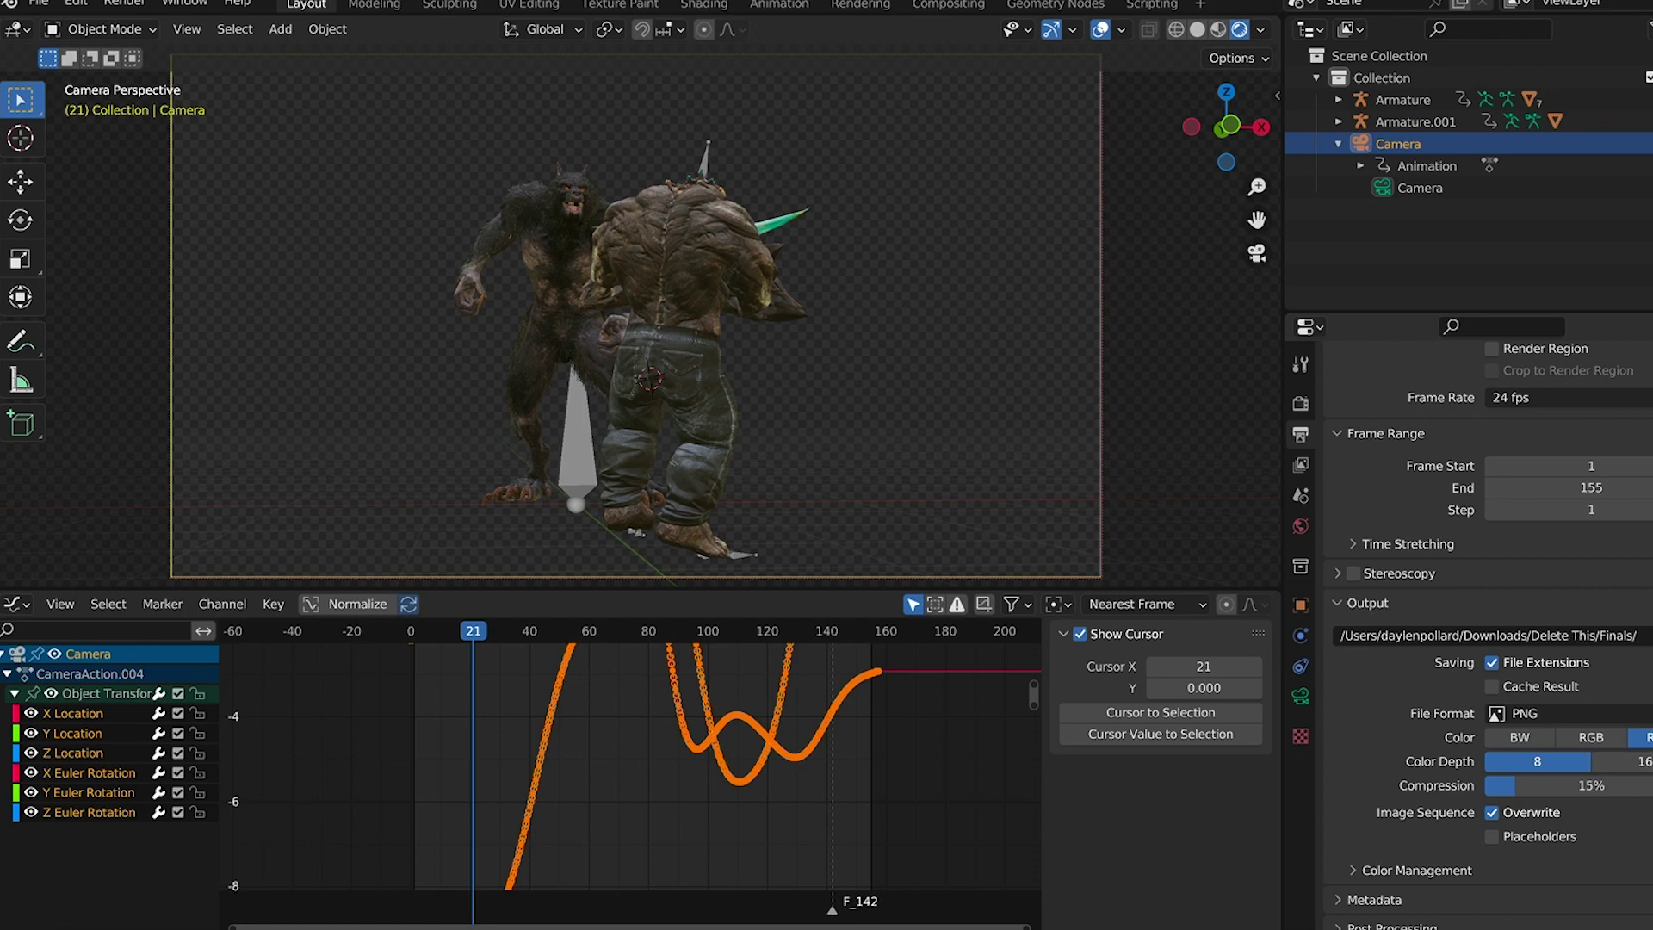
pyautogui.click(1549, 713)
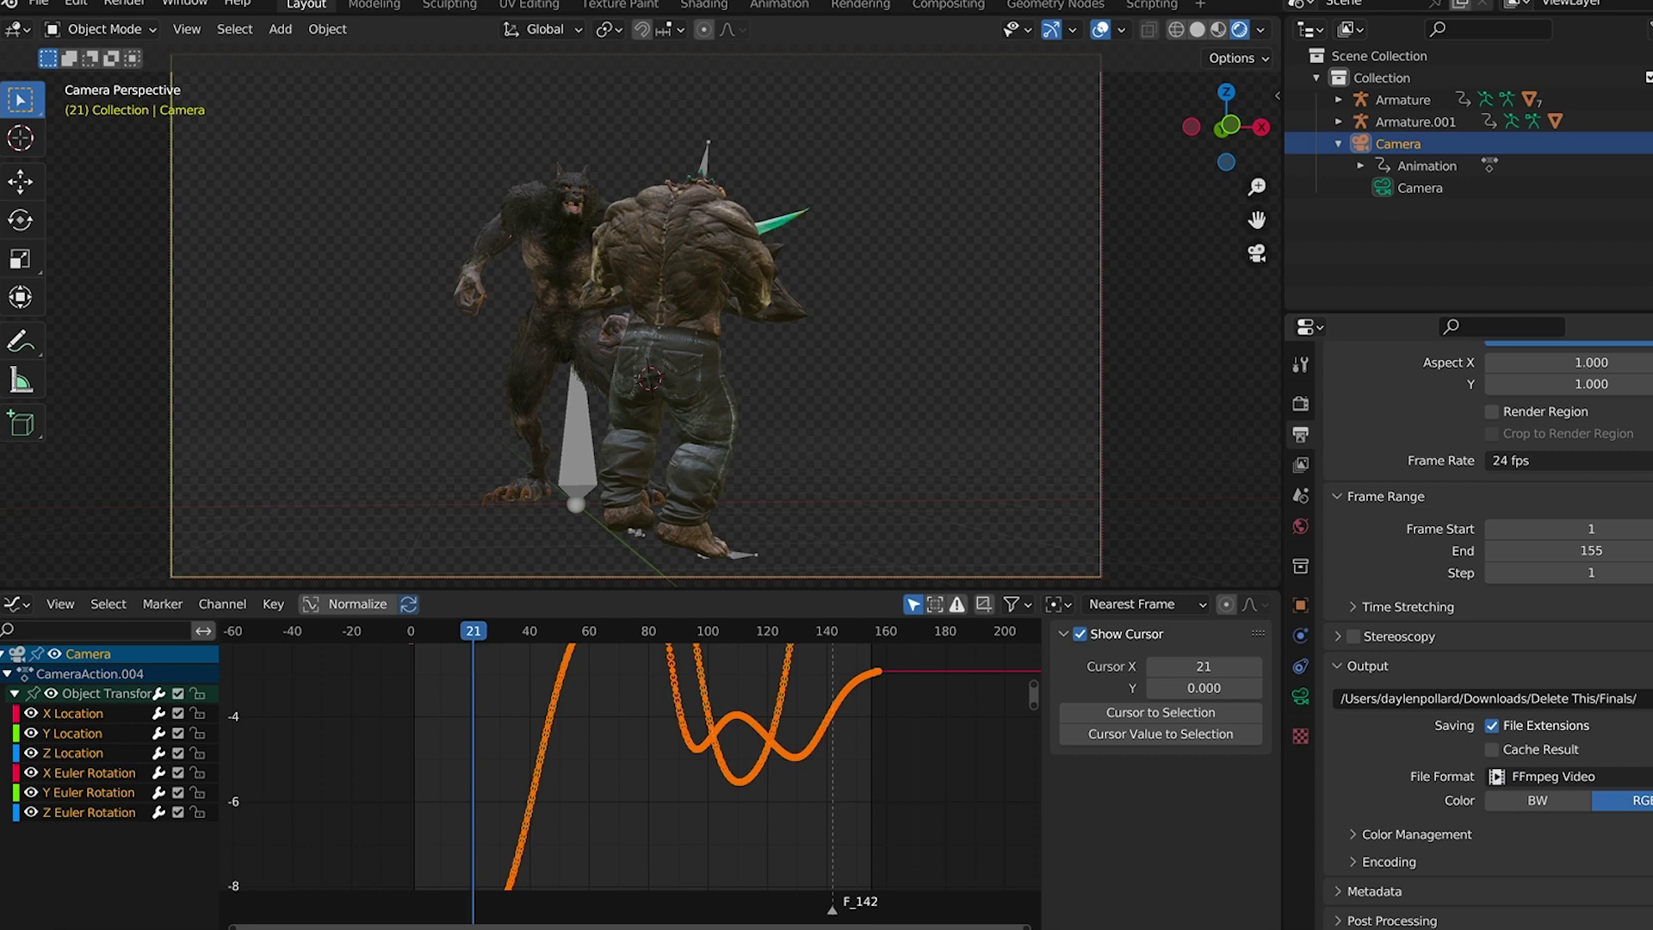
# In Finder, preview several earlier werewolf renders from the Blender Animations folder in Wolfman 3D assets
pyautogui.click(73, 928)
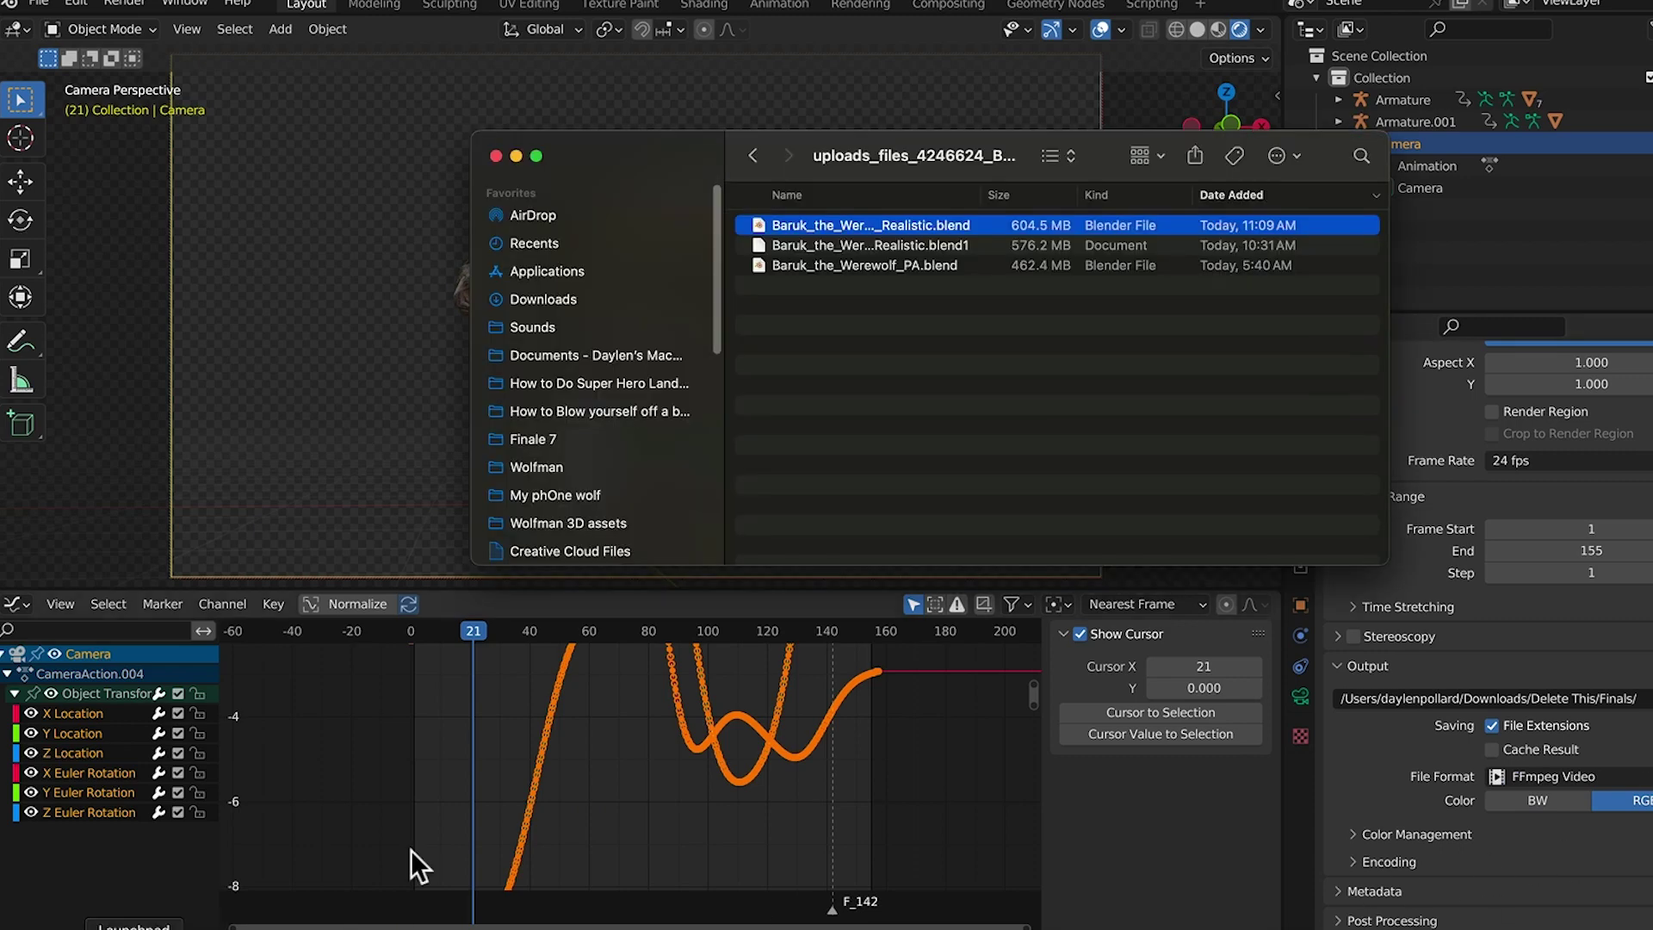
pyautogui.click(594, 521)
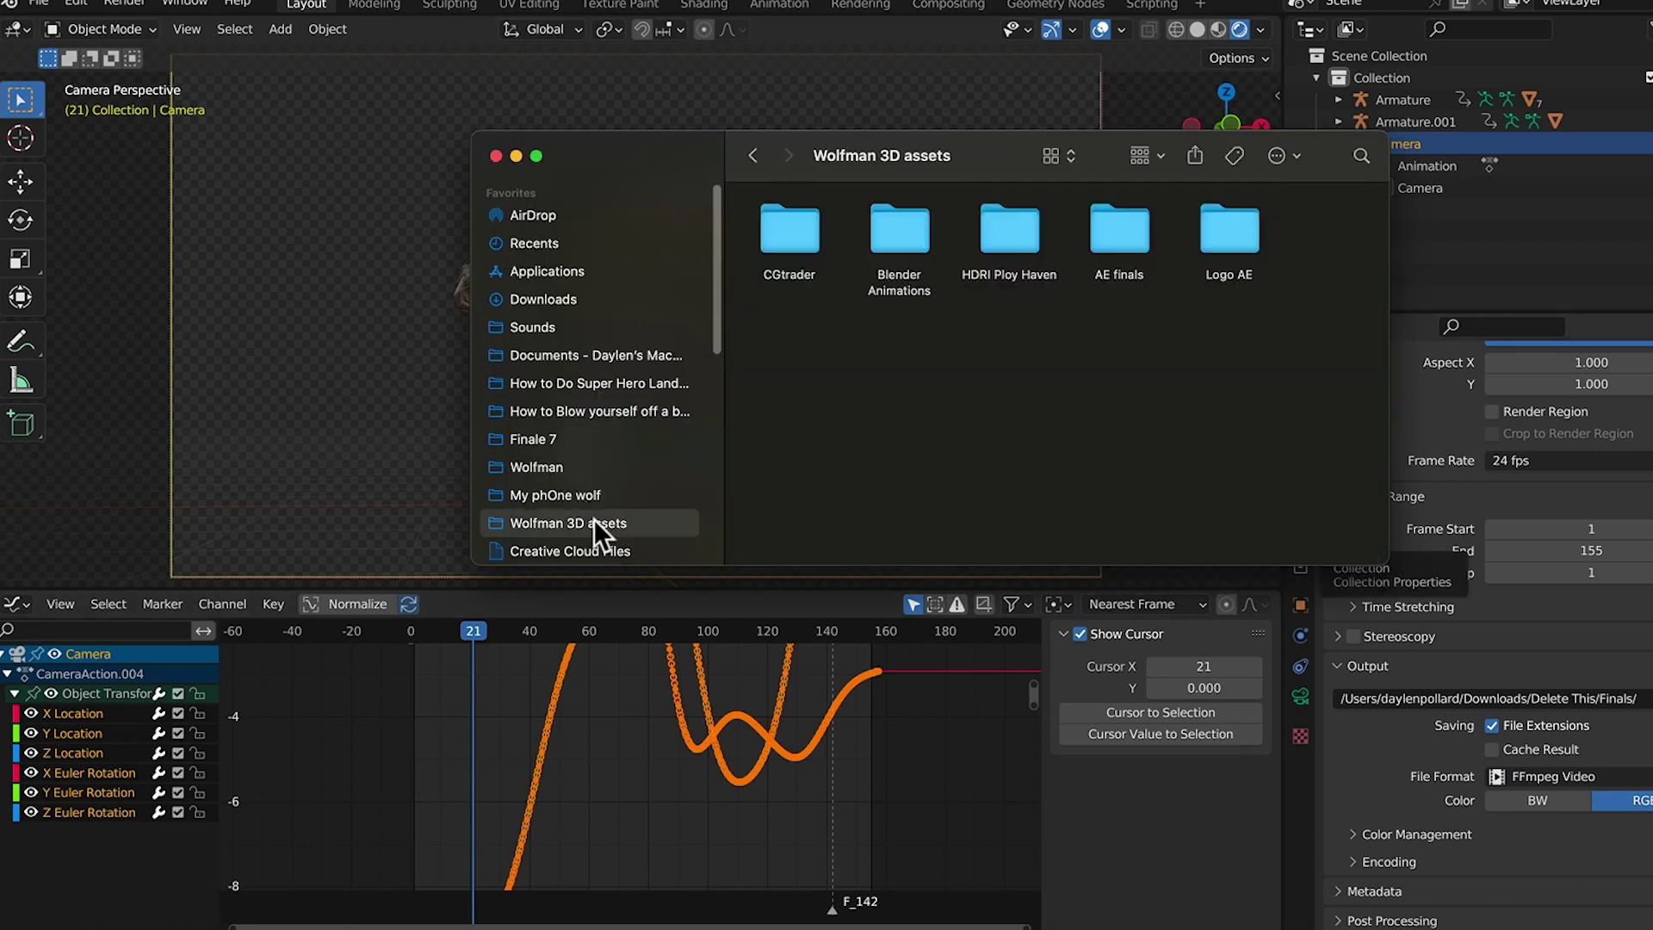
pyautogui.doubleClick(899, 229)
pyautogui.click(790, 229)
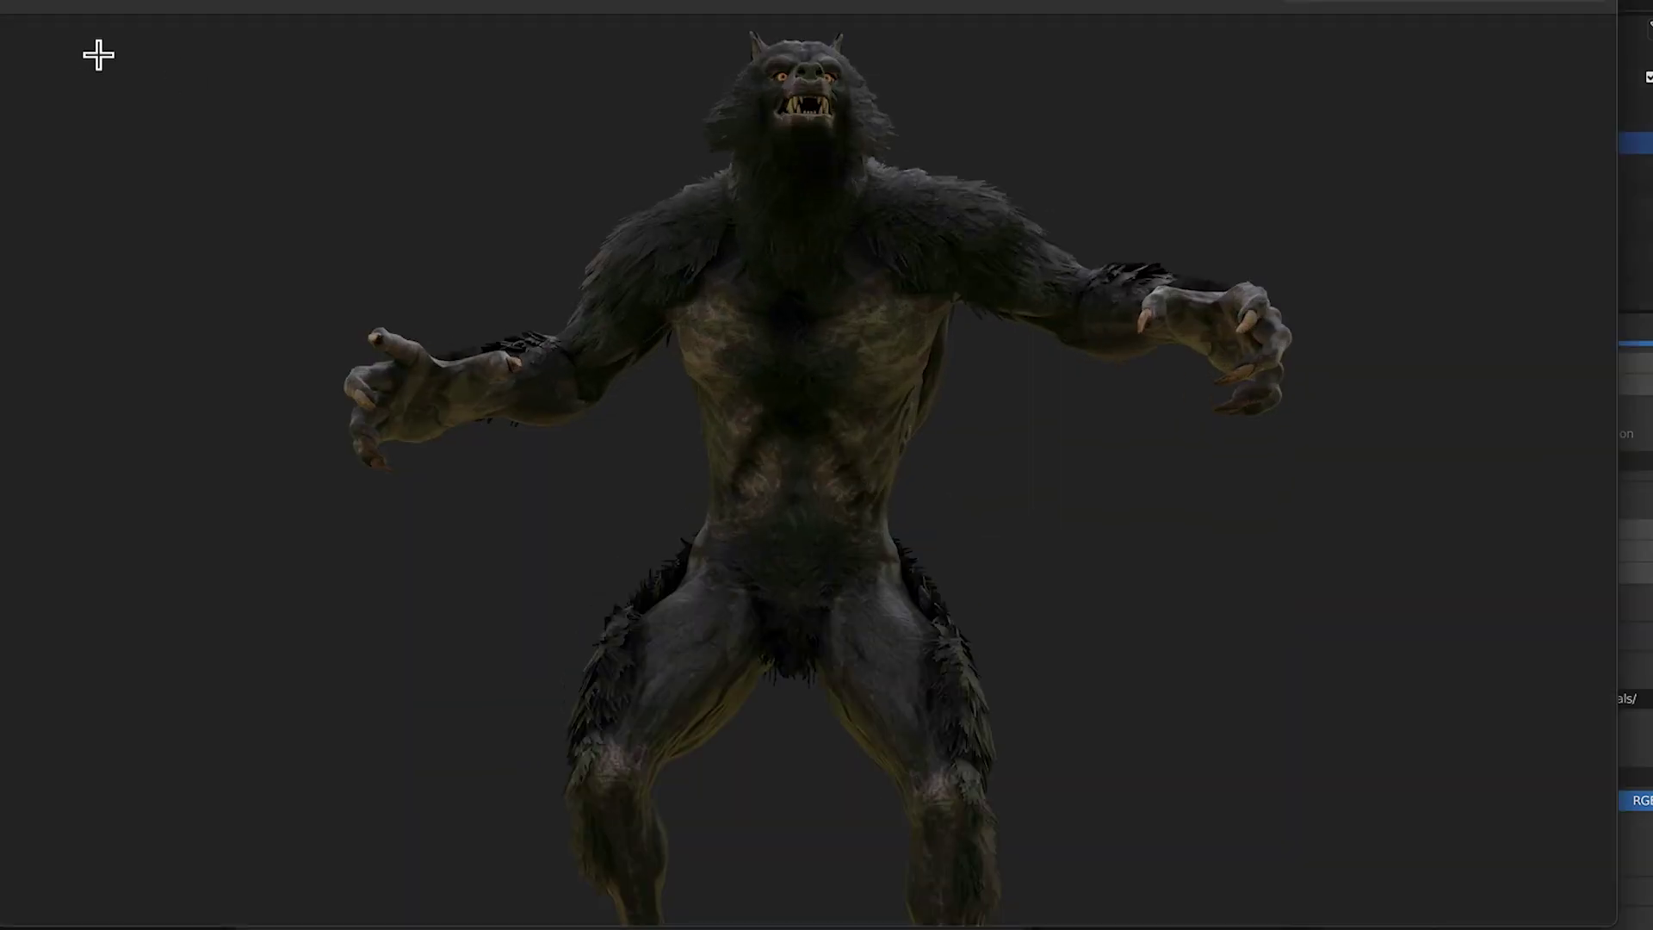
pyautogui.click(18, 12)
pyautogui.doubleClick(1001, 230)
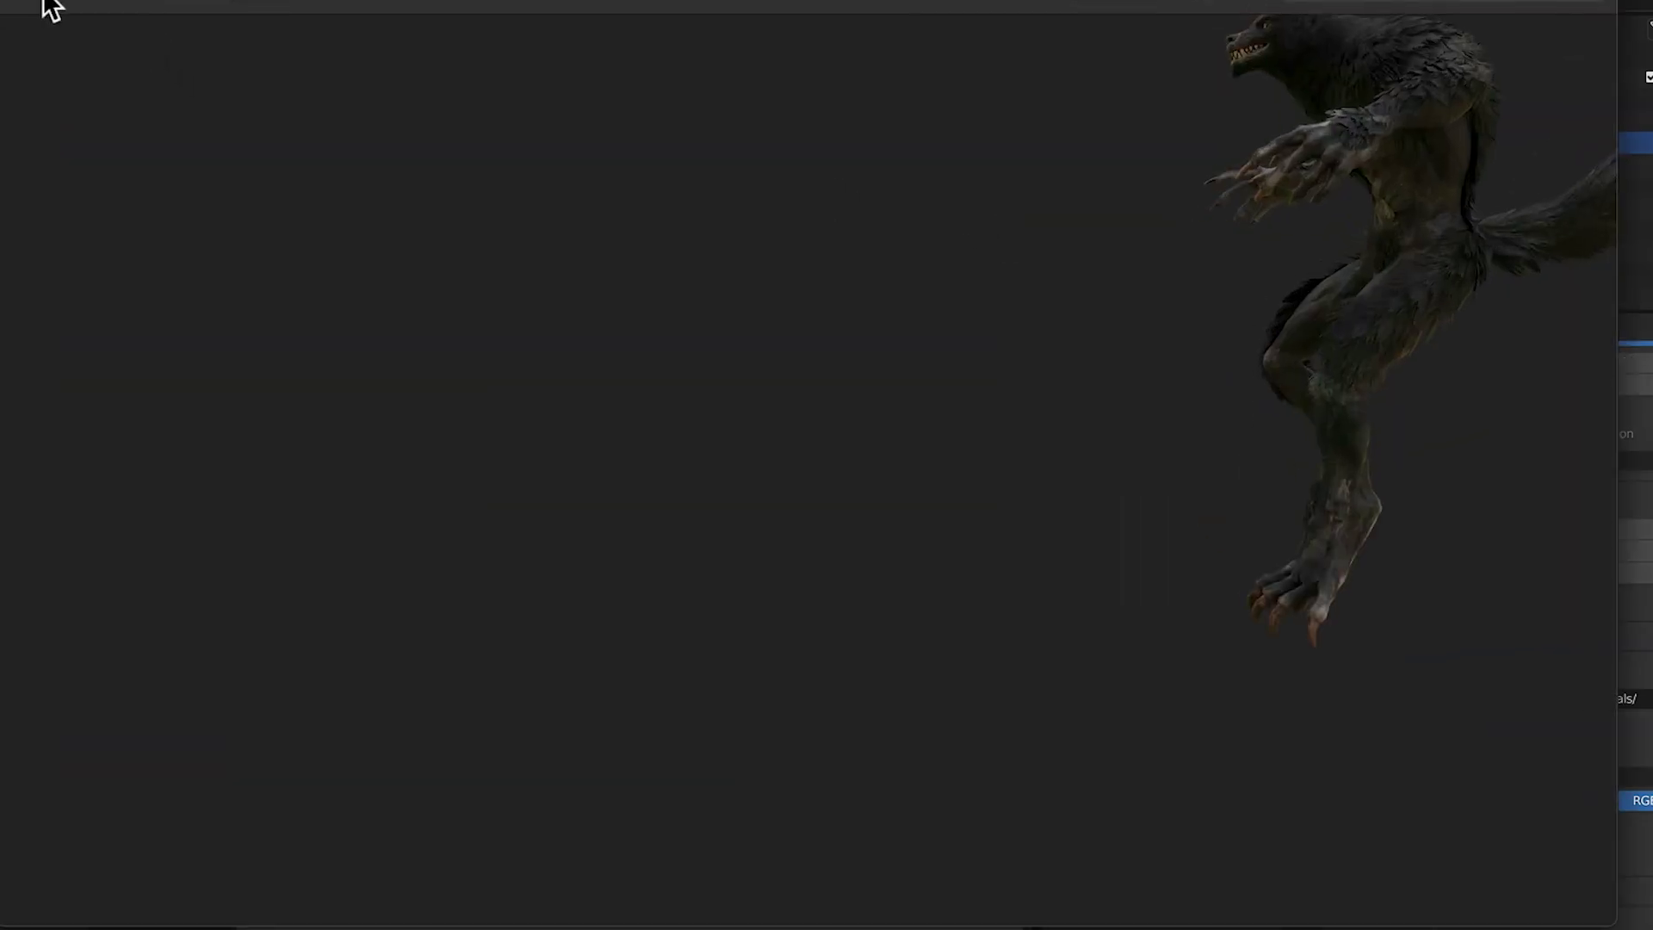
pyautogui.click(52, 10)
pyautogui.doubleClick(1124, 228)
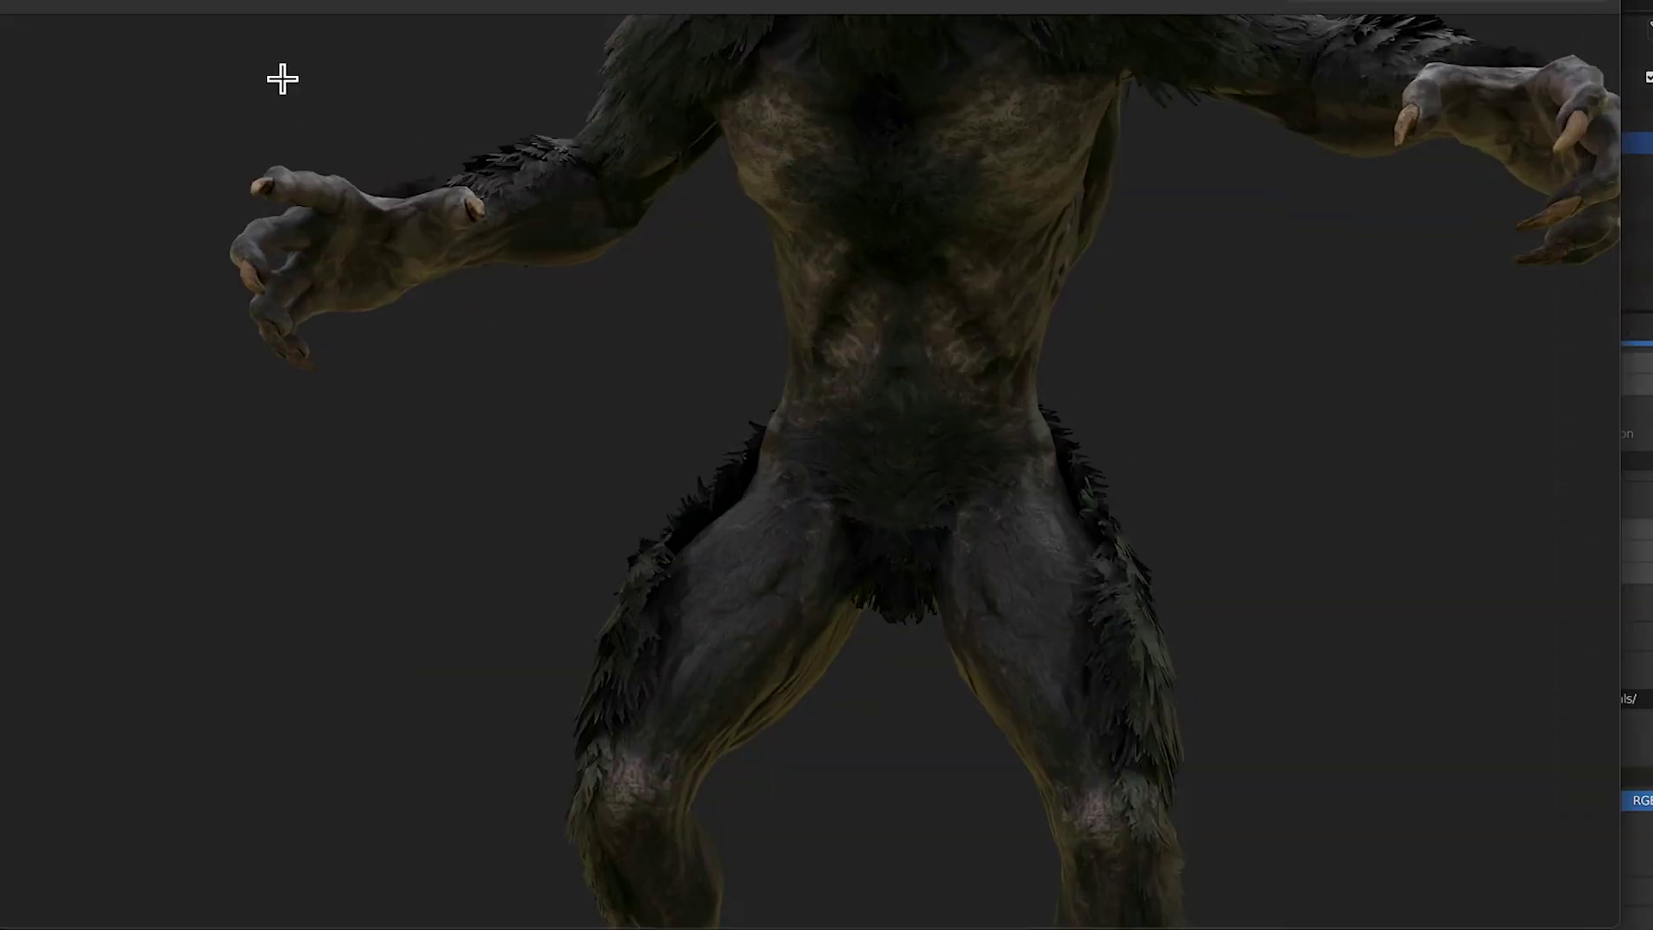
pyautogui.click(18, 8)
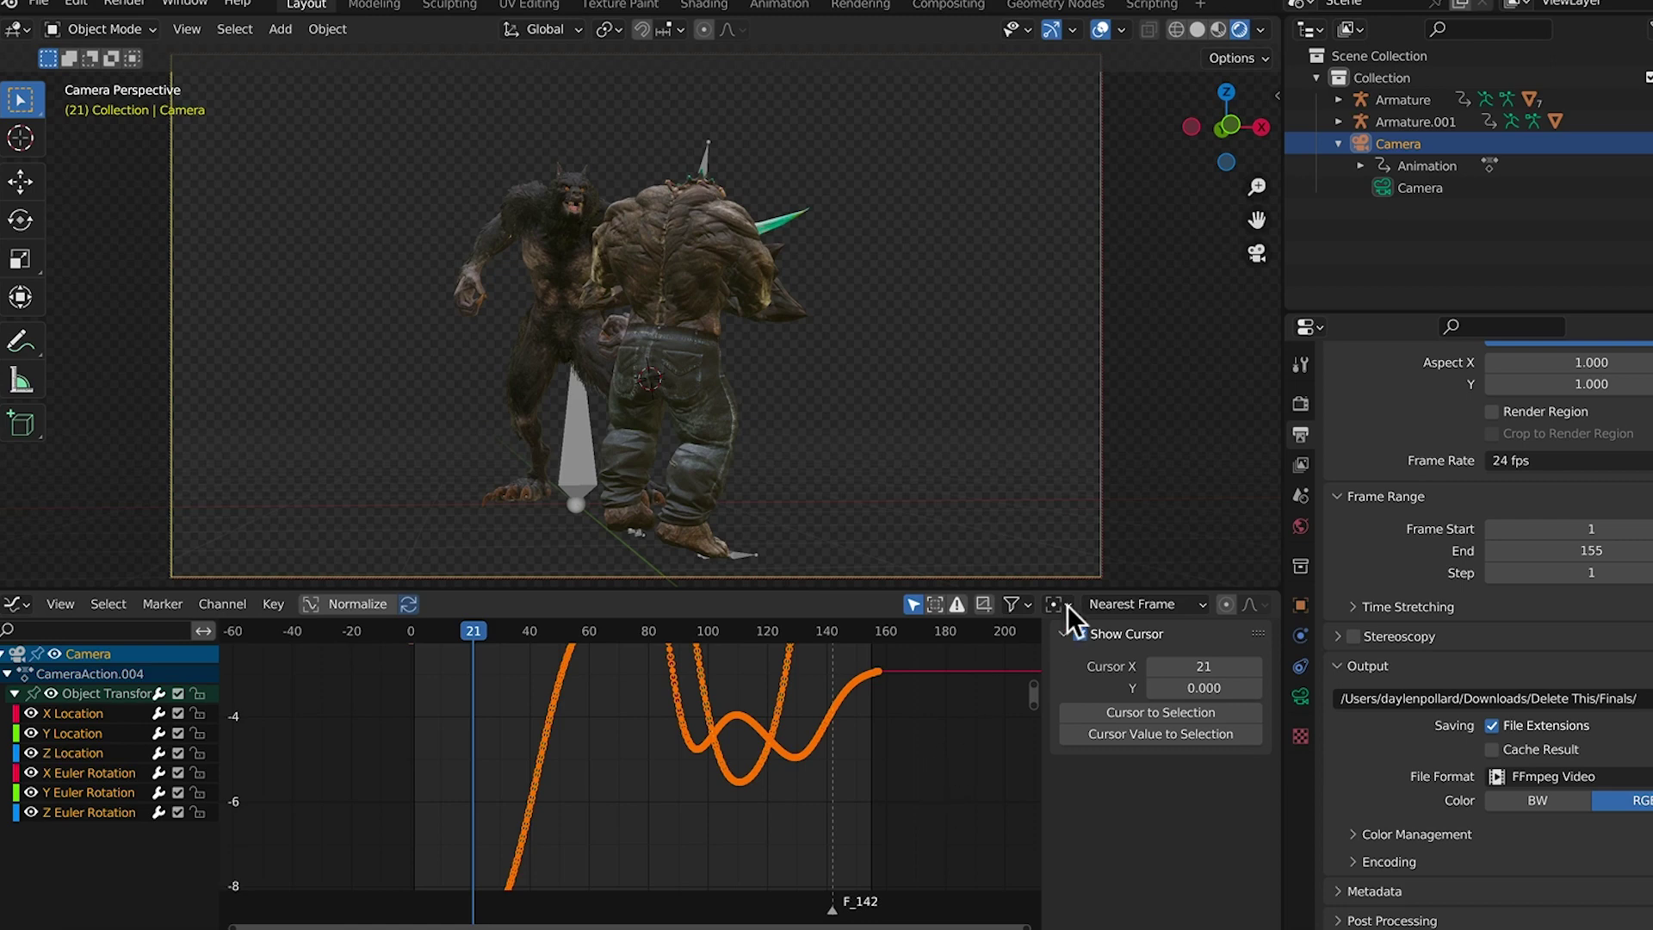
# Back in Blender, deselect the camera, review the render settings and start rendering the full animation
pyautogui.click(1140, 520)
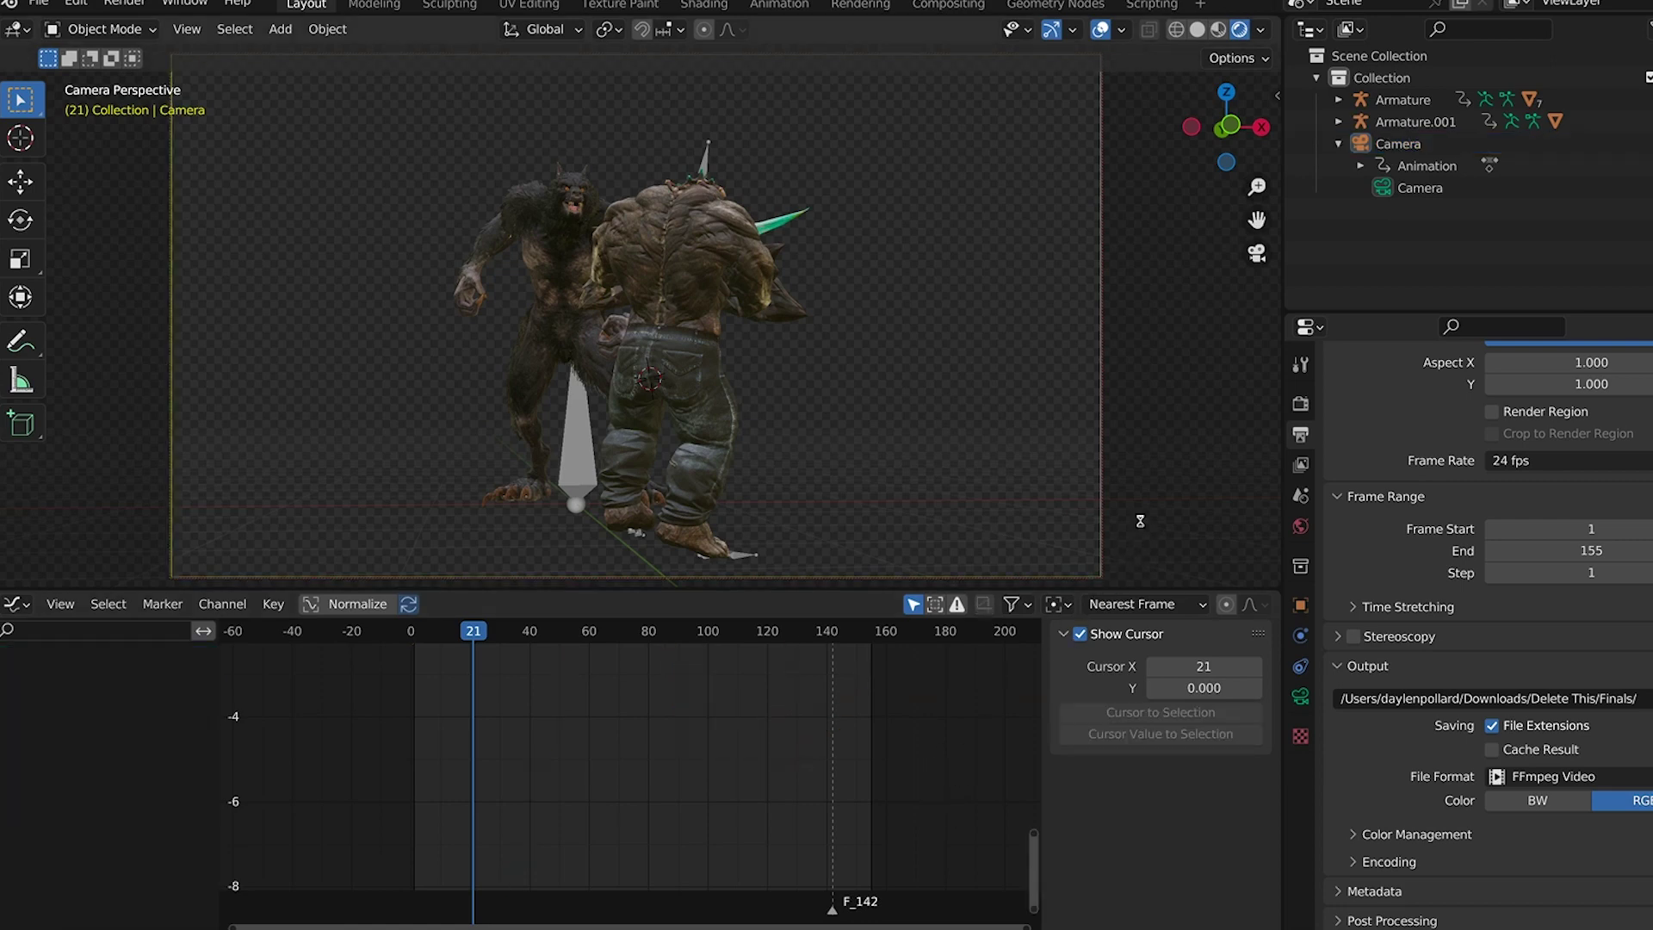
pyautogui.click(1300, 403)
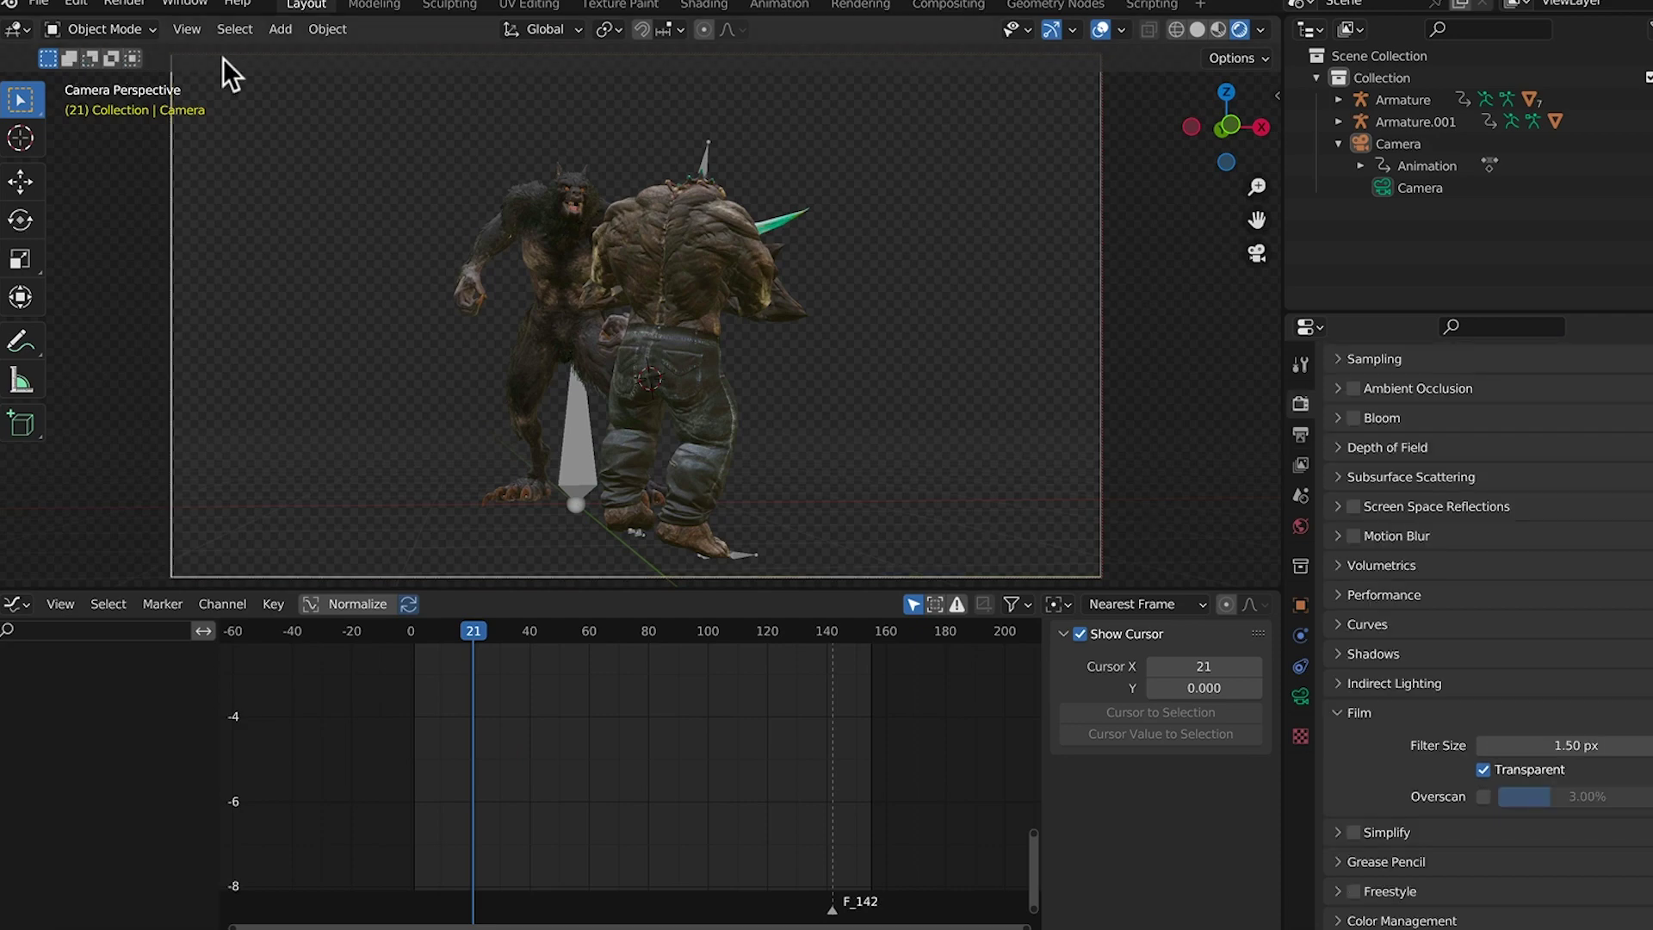
pyautogui.click(125, 4)
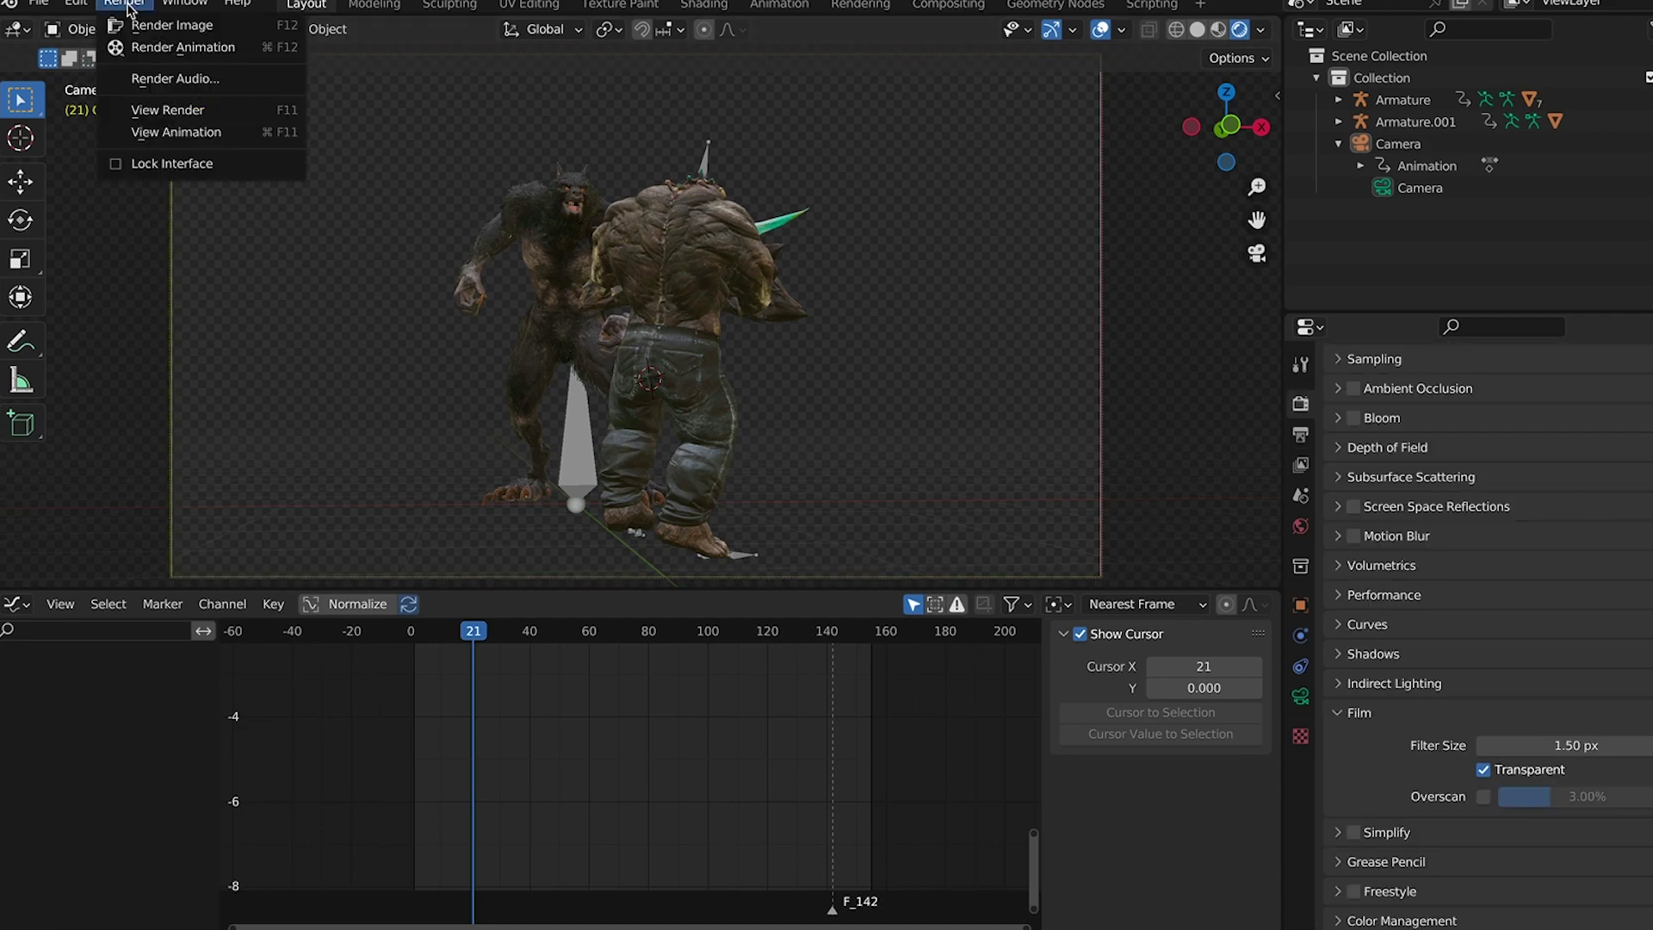
pyautogui.click(171, 47)
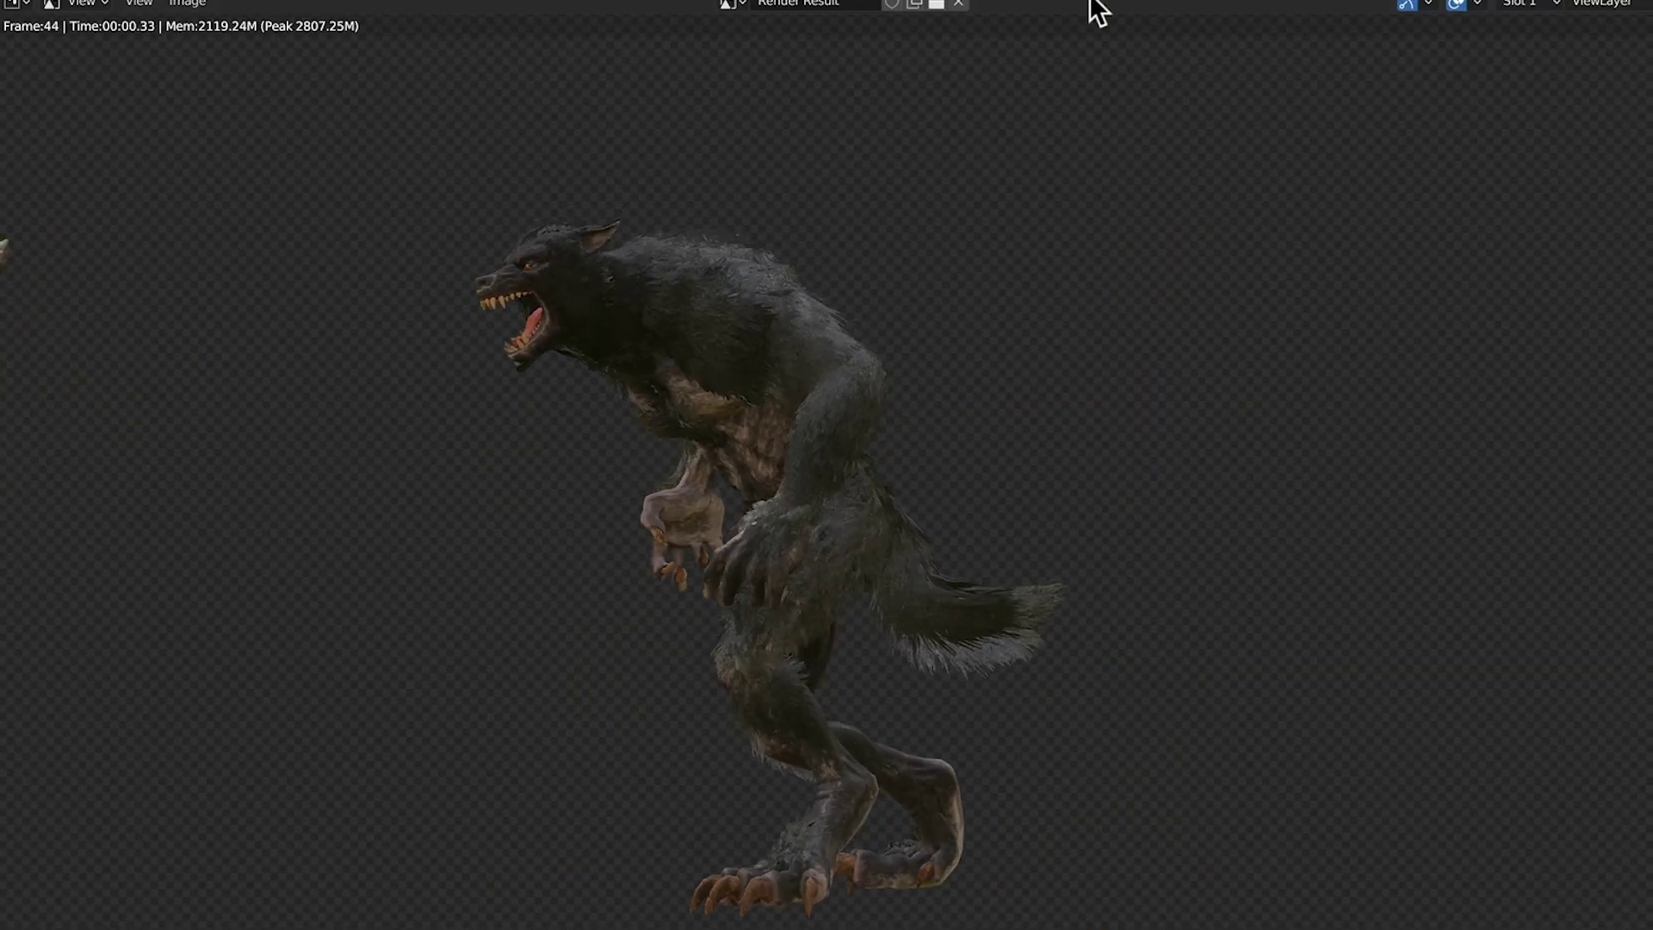